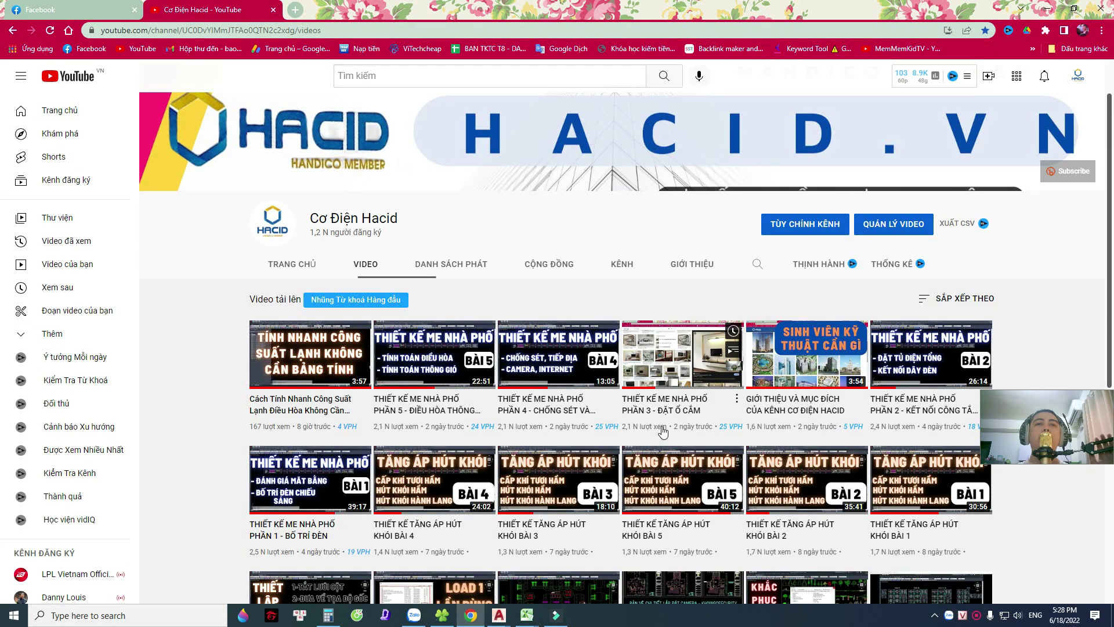
# Minimize Chrome and pan the 01.DWG drawing to its column of sheet layouts.
pyautogui.click(477, 621)
pyautogui.moveTo(473, 323)
pyautogui.mouseDown(button='middle')
pyautogui.moveTo(532, 301)
pyautogui.moveTo(538, 262)
pyautogui.mouseUp(button='middle')
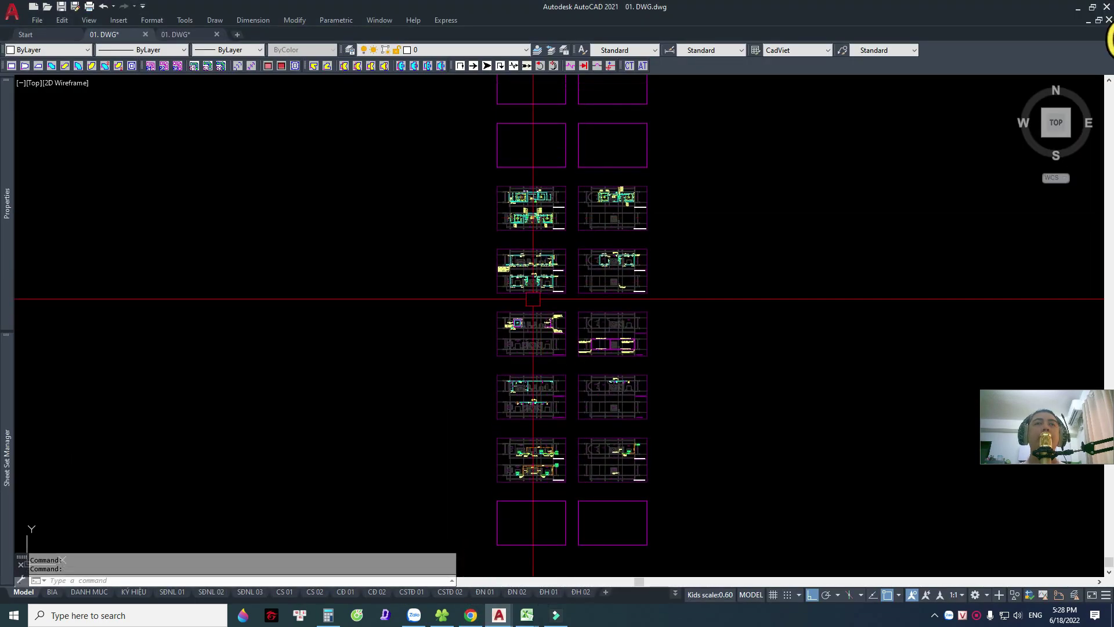
pyautogui.scroll(4, 551, 365)
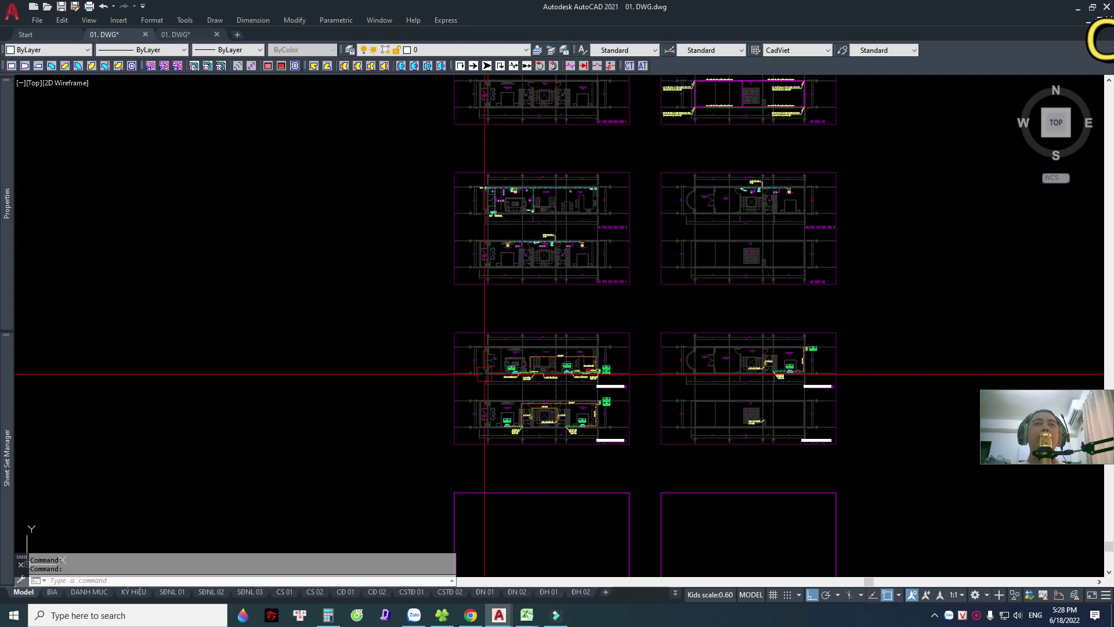
pyautogui.click(480, 319)
pyautogui.scroll(-2, 464, 401)
pyautogui.click(747, 462)
pyautogui.press('Escape')
pyautogui.scroll(-3, 548, 356)
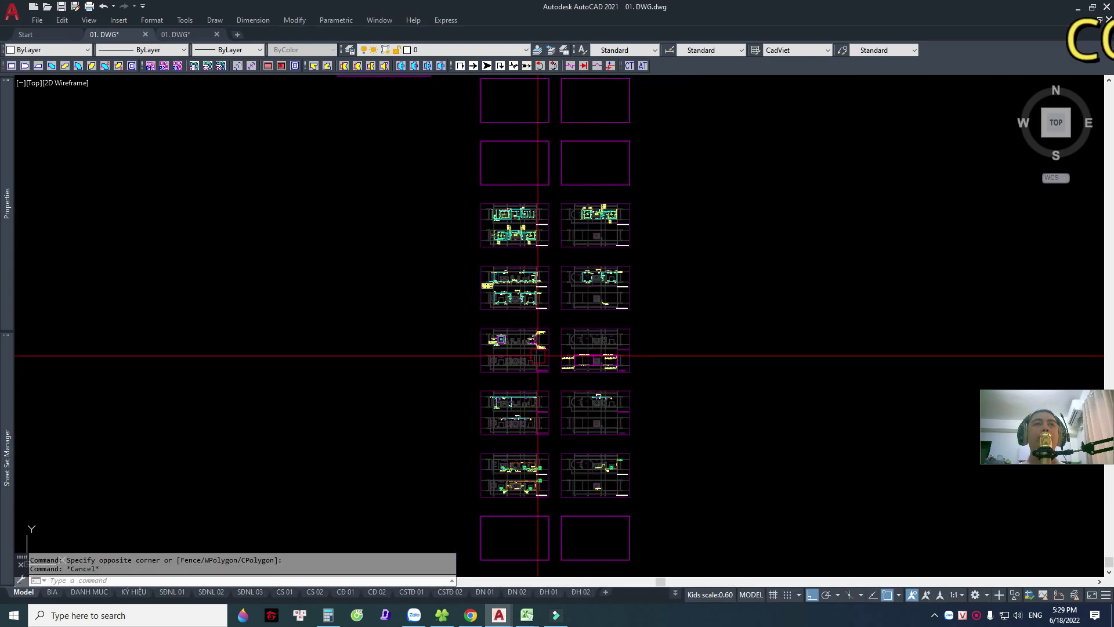
pyautogui.scroll(1, 530, 315)
pyautogui.scroll(2, 545, 348)
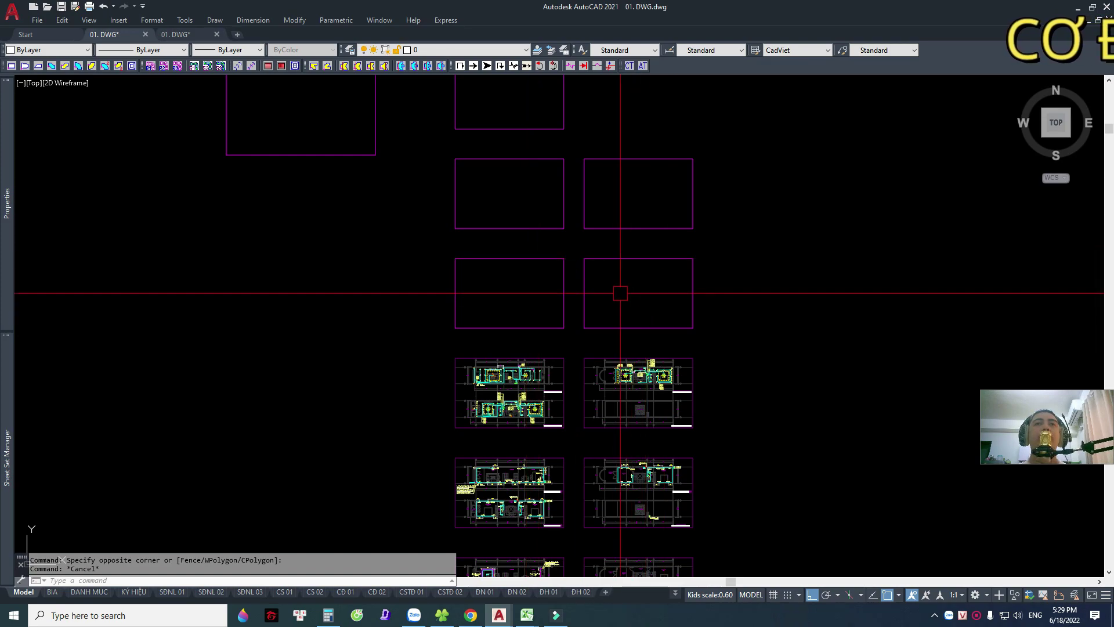
pyautogui.scroll(3, 655, 348)
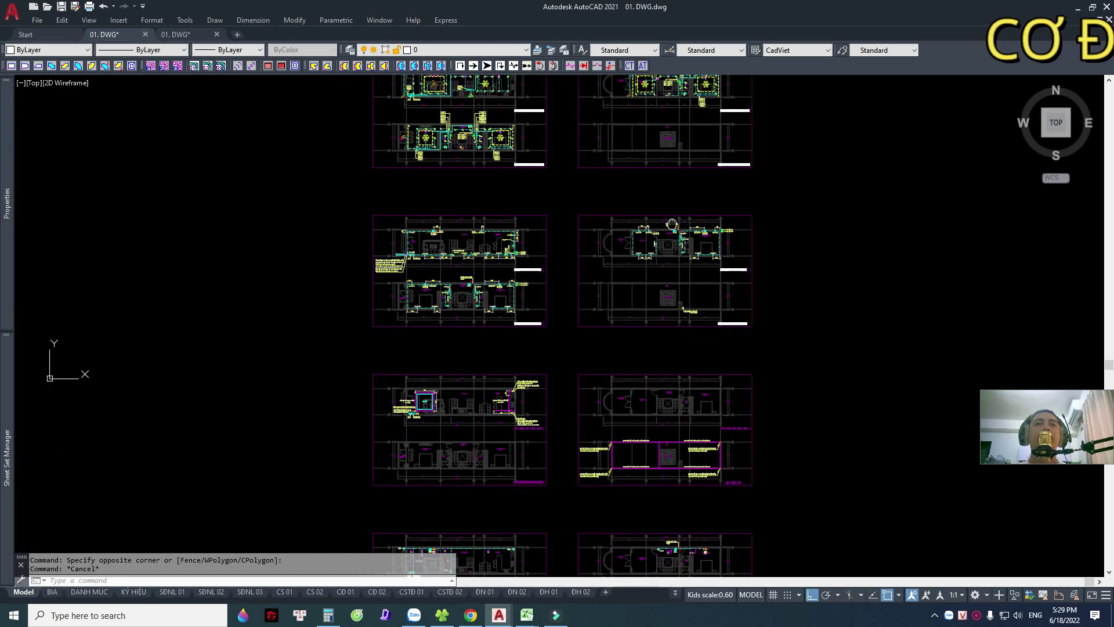
pyautogui.scroll(-5, 581, 336)
pyautogui.scroll(6, 536, 286)
pyautogui.moveTo(536, 286); pyautogui.dragTo(519, 337, button='middle')
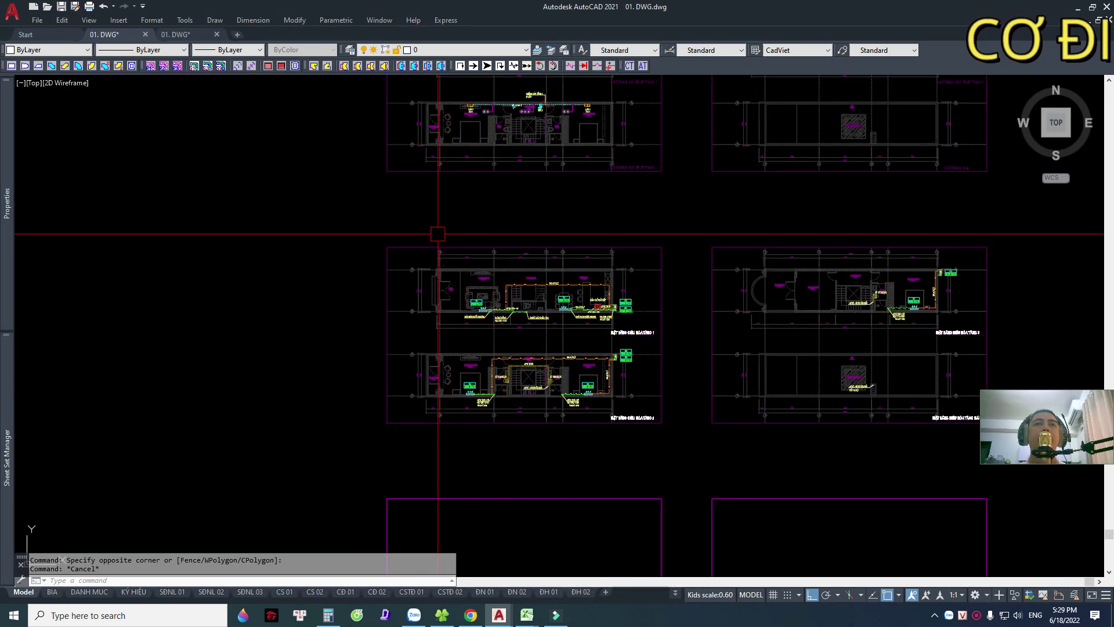
pyautogui.click(426, 217)
pyautogui.click(714, 474)
pyautogui.moveTo(755, 220)
pyautogui.mouseDown(button='middle')
pyautogui.moveTo(621, 221)
pyautogui.moveTo(602, 209)
pyautogui.mouseUp(button='middle')
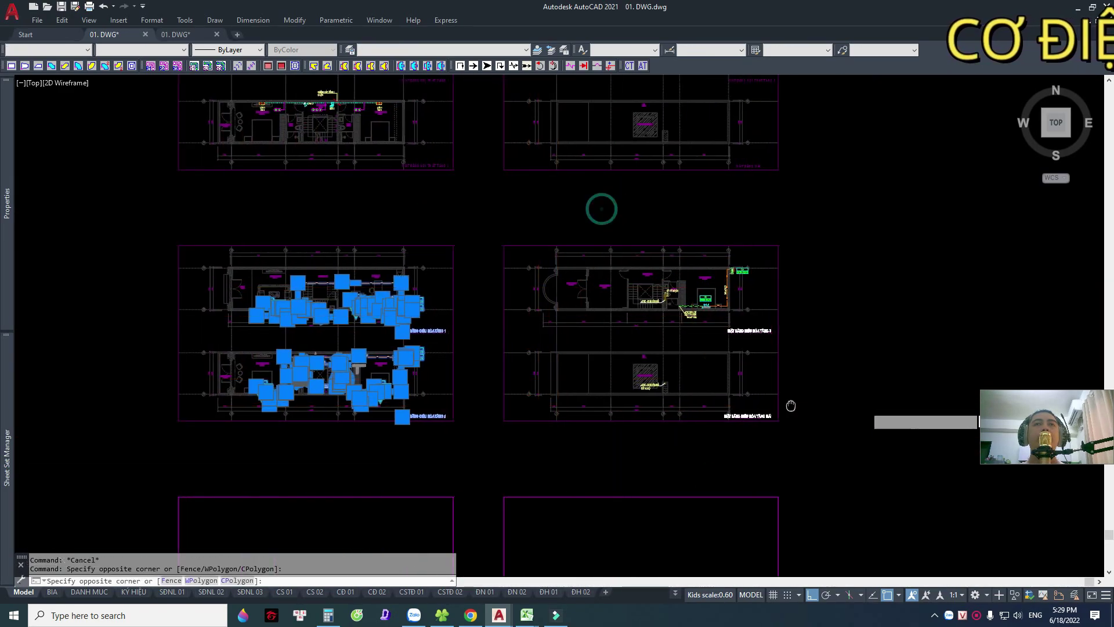
pyautogui.click(781, 465)
pyautogui.press('Escape')
pyautogui.scroll(-5, 524, 341)
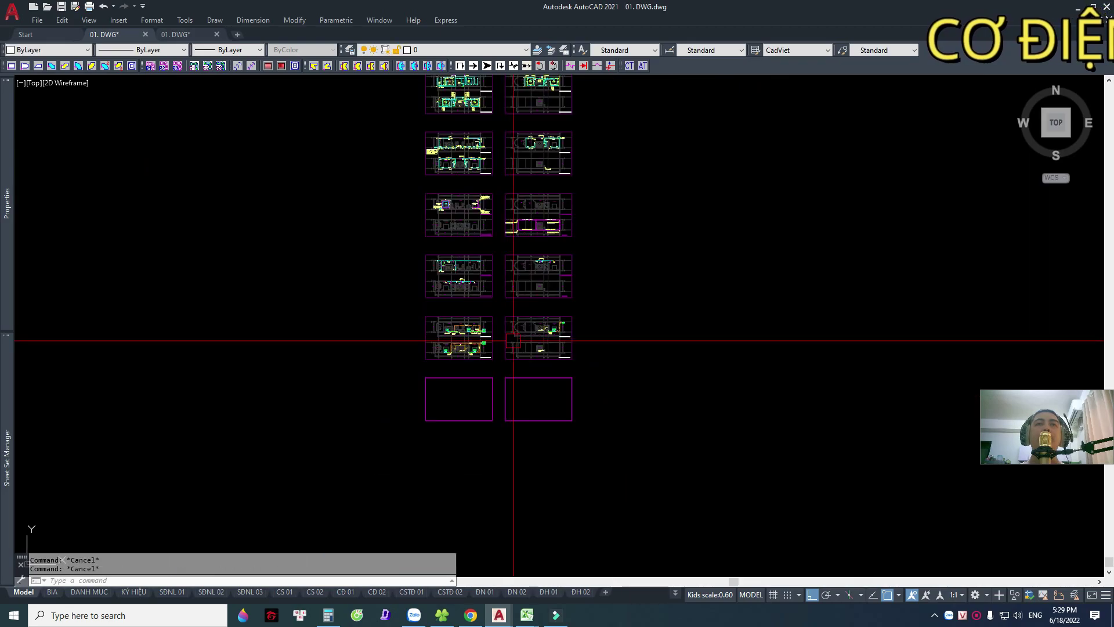
pyautogui.scroll(-2, 510, 343)
pyautogui.scroll(10, 495, 420)
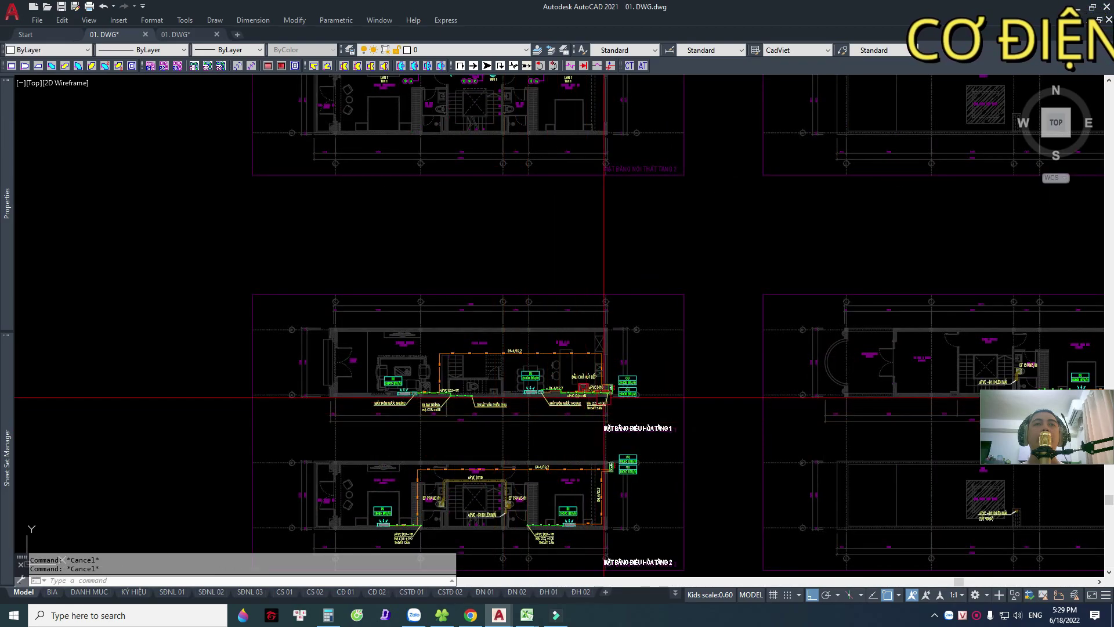
pyautogui.scroll(-5, 529, 388)
pyautogui.scroll(-4, 530, 388)
pyautogui.moveTo(482, 111); pyautogui.dragTo(482, 184, button='middle')
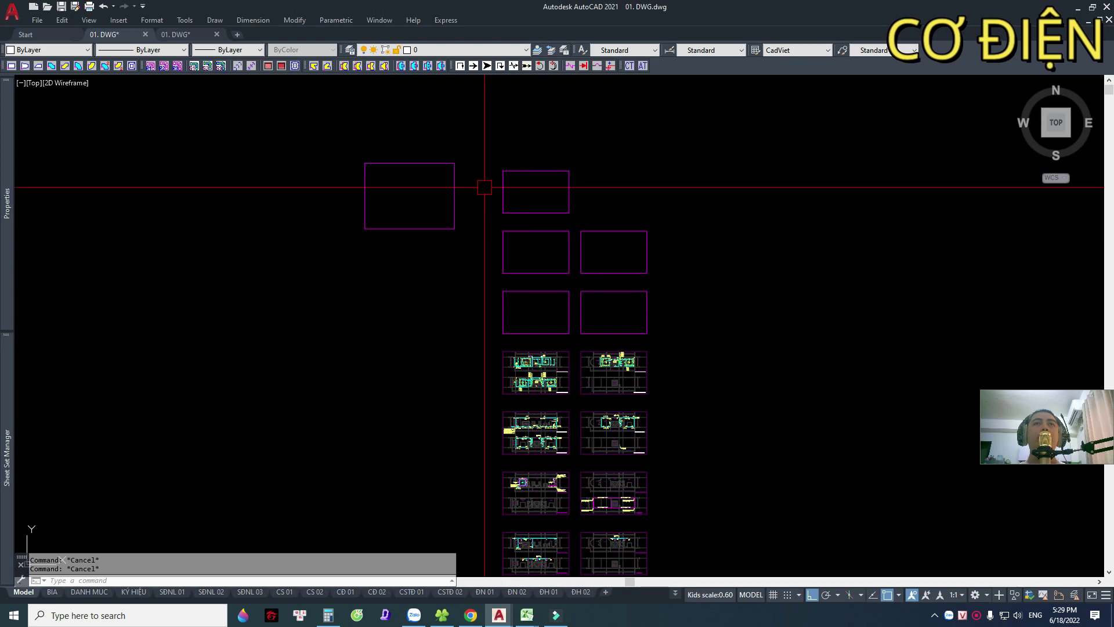
# Switch to the second 01.DWG drawing and pan to its schematic sheets.
pyautogui.click(175, 34)
pyautogui.scroll(-3, 392, 154)
pyautogui.scroll(-2, 571, 340)
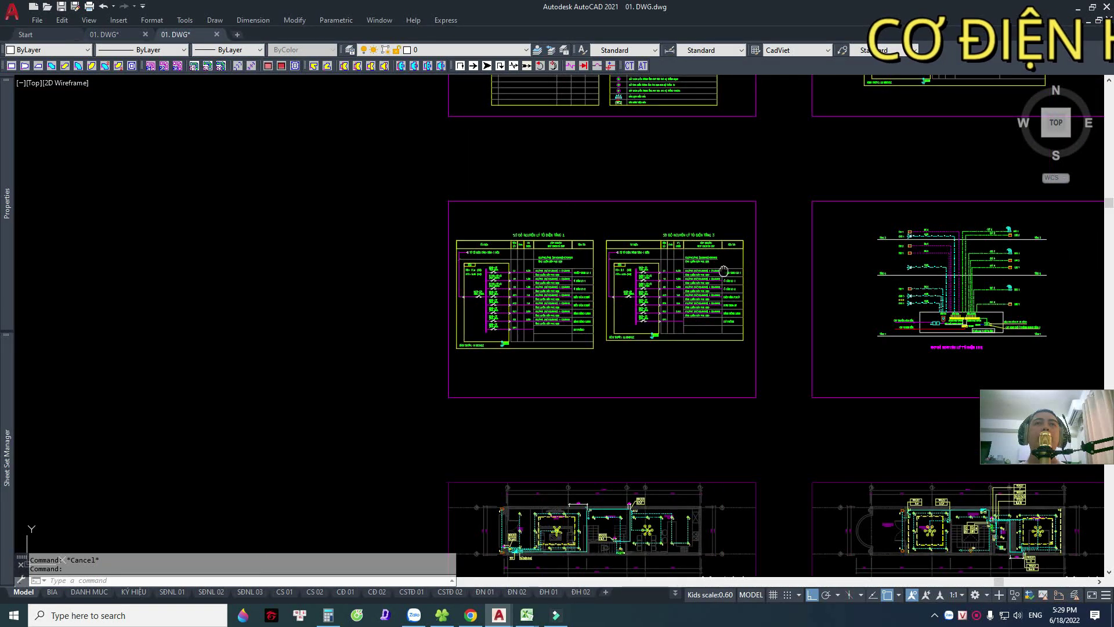
pyautogui.scroll(2, 570, 340)
pyautogui.moveTo(571, 340); pyautogui.dragTo(546, 380, button='middle')
pyautogui.scroll(-4, 497, 180)
pyautogui.moveTo(497, 180); pyautogui.dragTo(404, 148, button='middle')
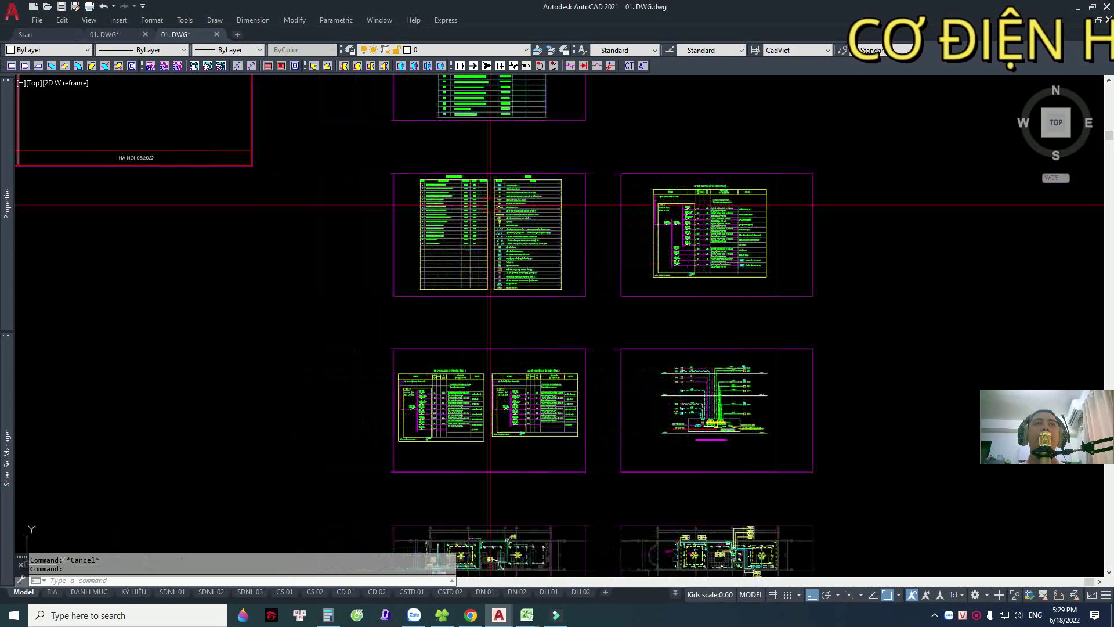
# Window-select the top and lower schematic sheets.
pyautogui.click(784, 315)
pyautogui.click(380, 315)
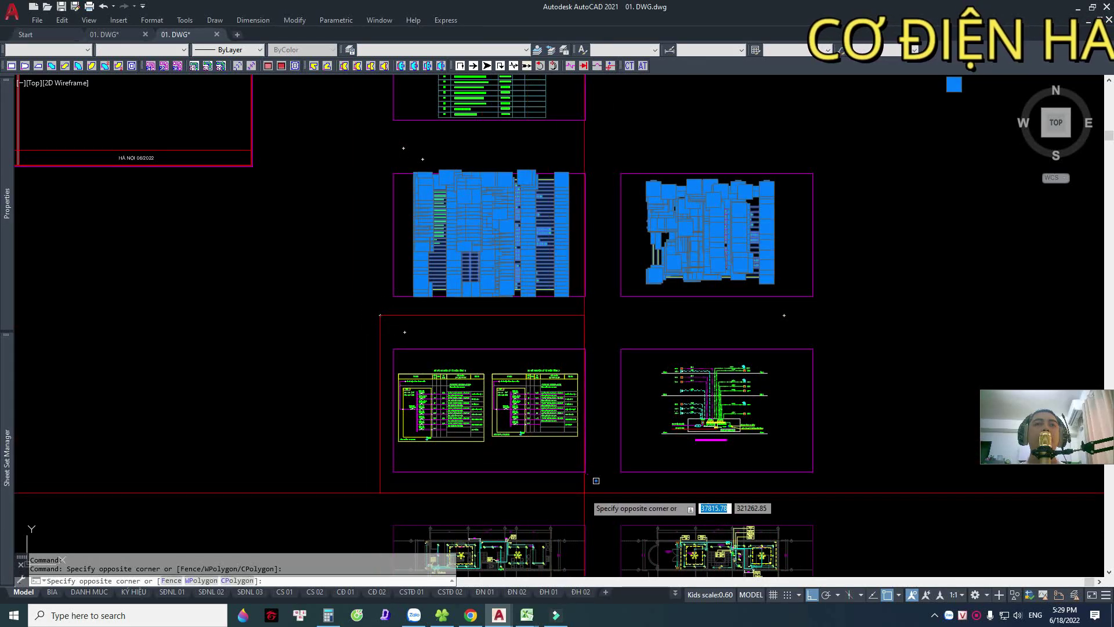
pyautogui.click(814, 461)
pyautogui.moveTo(522, 290); pyautogui.dragTo(562, 422, button='middle')
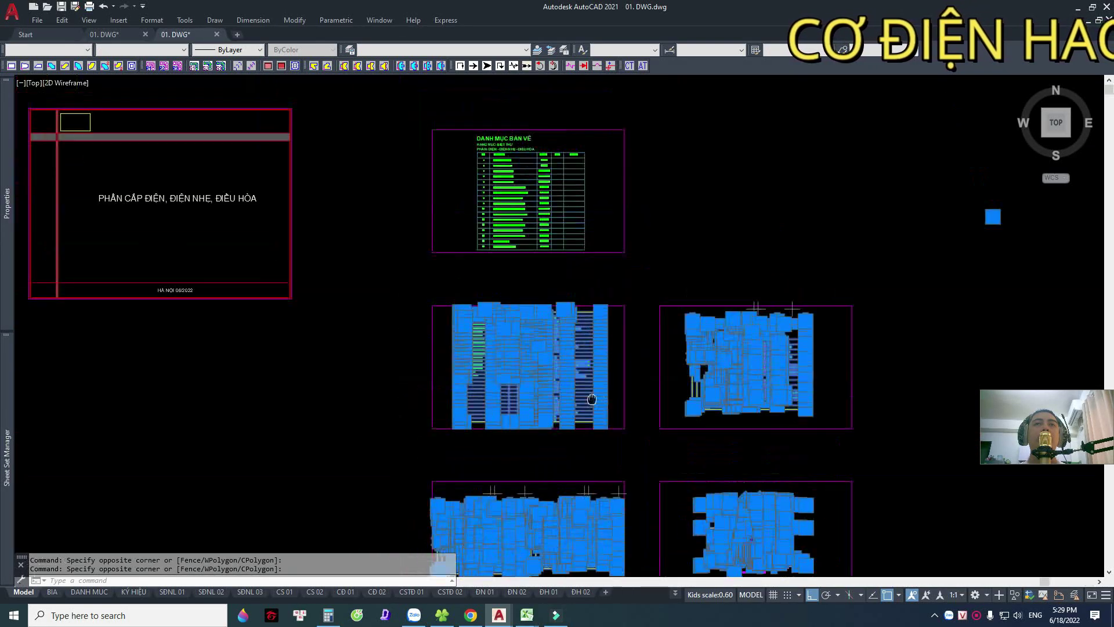
pyautogui.scroll(-2, 605, 281)
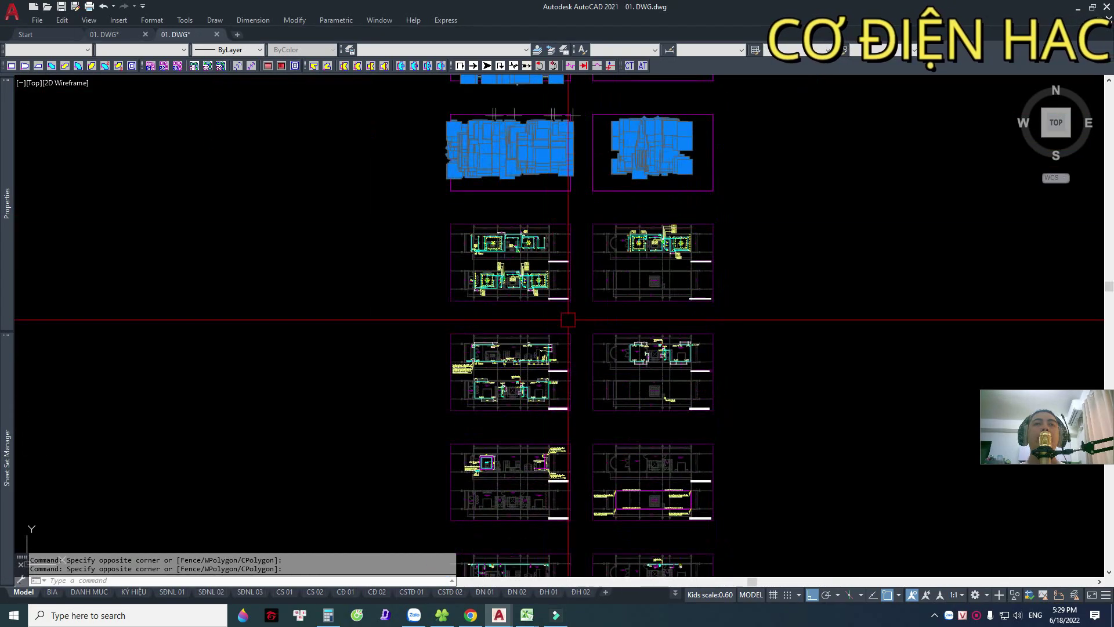
pyautogui.scroll(-2, 614, 367)
pyautogui.scroll(4, 615, 366)
pyautogui.scroll(2, 581, 180)
# Add the detail and quantity-table sheets, then copy with base point at the top sheet's lower-left corner.
pyautogui.click(331, 167)
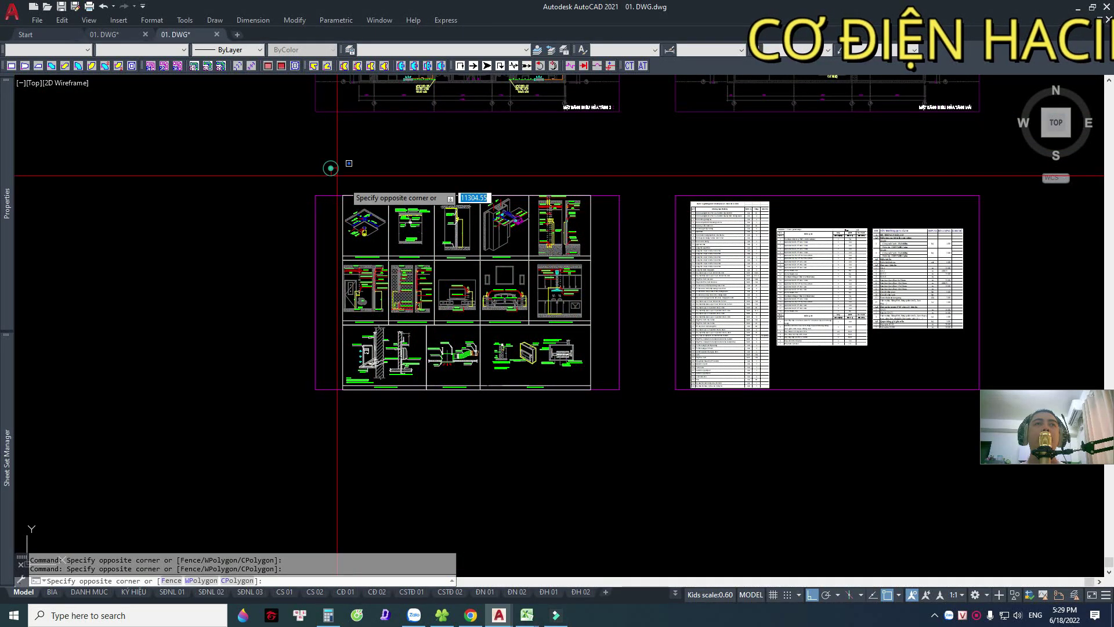
pyautogui.click(606, 426)
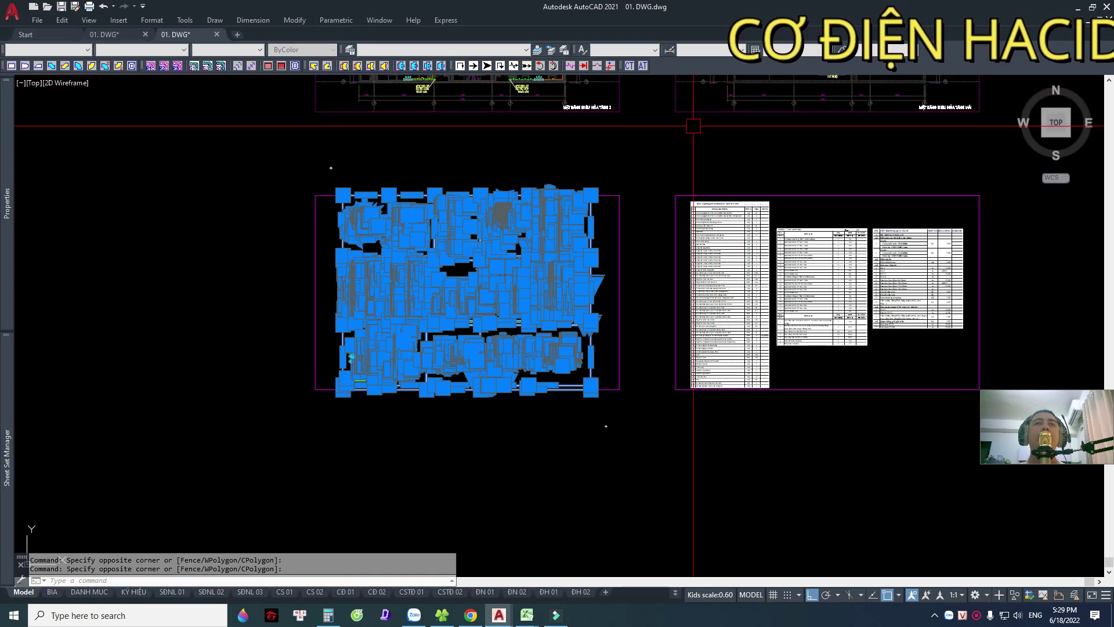
pyautogui.click(929, 433)
pyautogui.scroll(-2, 929, 432)
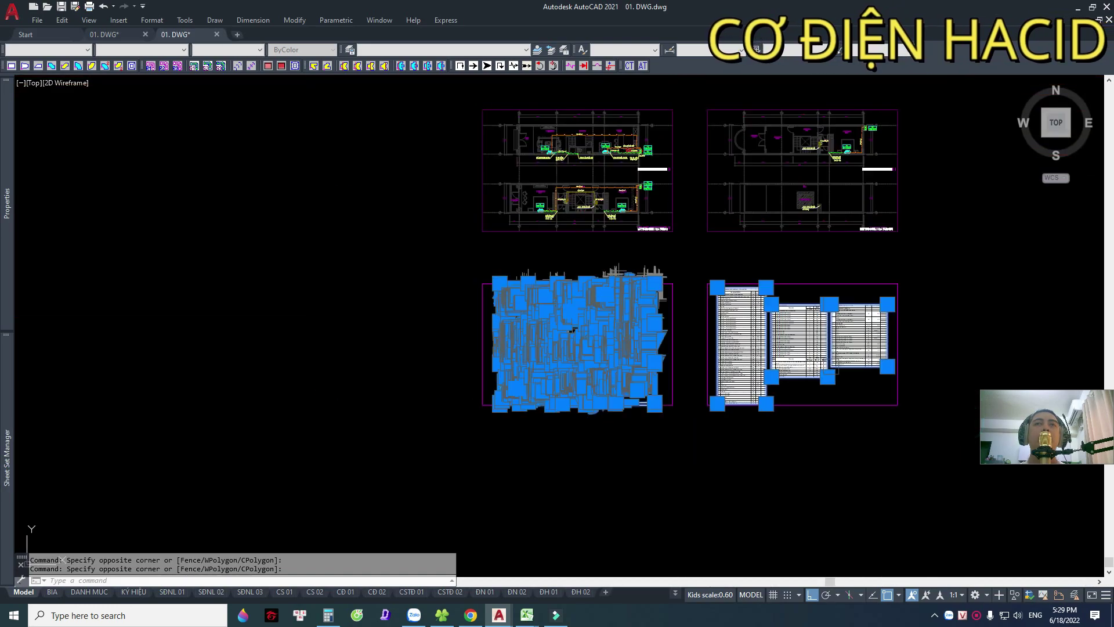
pyautogui.moveTo(598, 278)
pyautogui.mouseDown(button='middle')
pyautogui.moveTo(599, 513)
pyautogui.moveTo(547, 289)
pyautogui.mouseUp(button='middle')
pyautogui.hotkey('ctrl', 'shift', 'c')
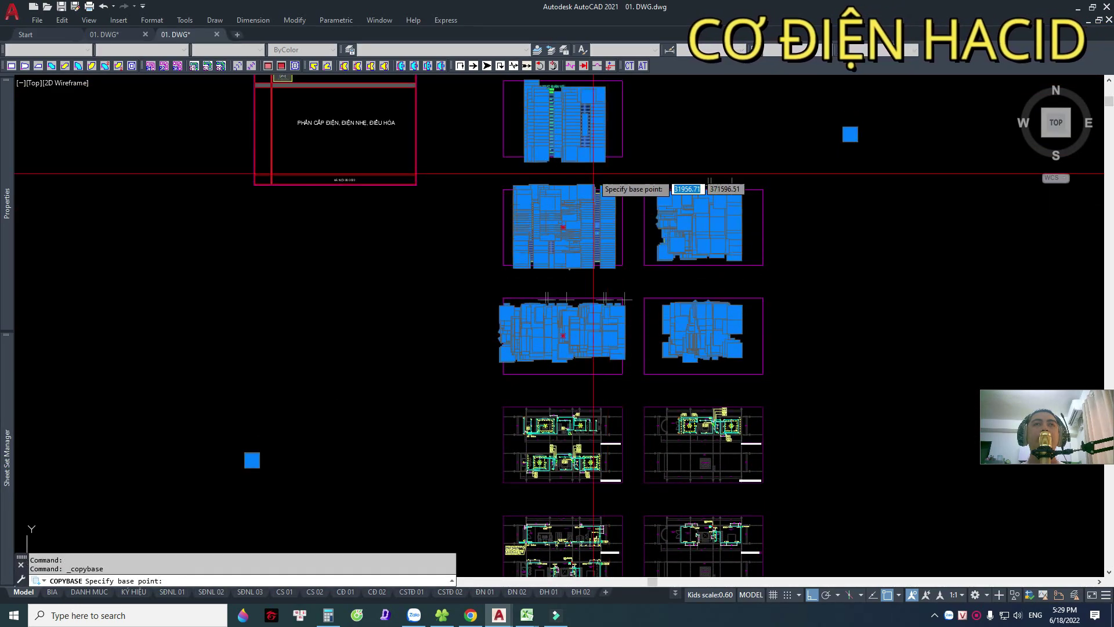
pyautogui.click(504, 156)
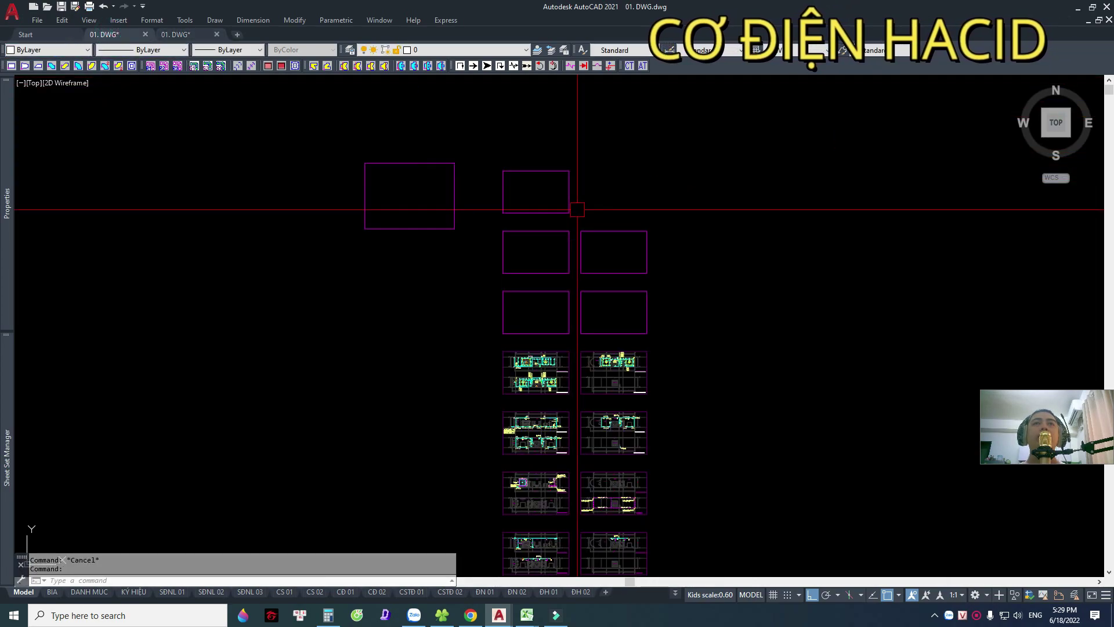
# Paste the copied sheets, placing them at the matching empty frame corner.
pyautogui.scroll(2, 533, 241)
pyautogui.hotkey('ctrl', 'v')
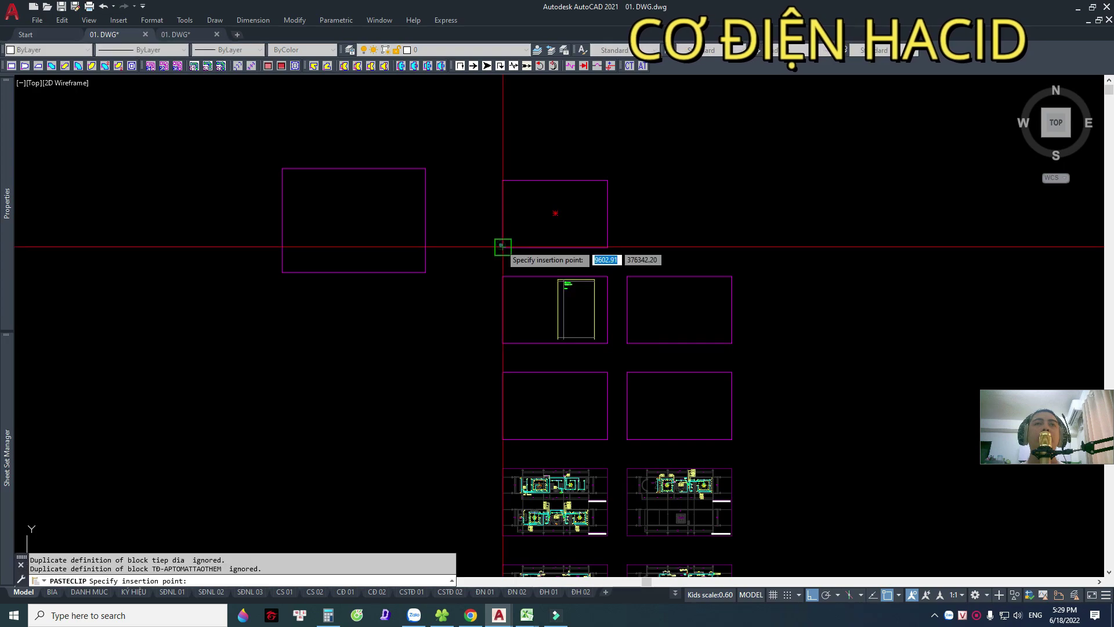
pyautogui.click(502, 247)
pyautogui.press('Escape')
pyautogui.press('Escape')
# Pan and zoom over the pasted sheets down to the drawing list sheet.
pyautogui.scroll(-3, 542, 350)
pyautogui.moveTo(542, 349); pyautogui.dragTo(571, 295, button='middle')
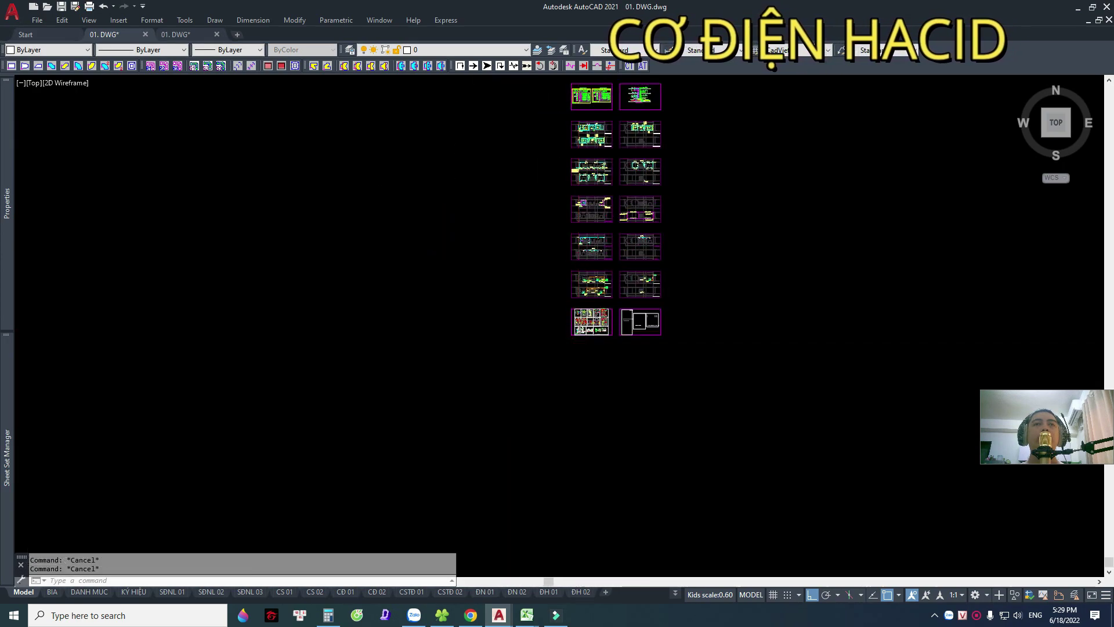
pyautogui.scroll(3, 501, 329)
pyautogui.scroll(2, 500, 329)
pyautogui.scroll(-2, 755, 360)
pyautogui.scroll(-3, 647, 335)
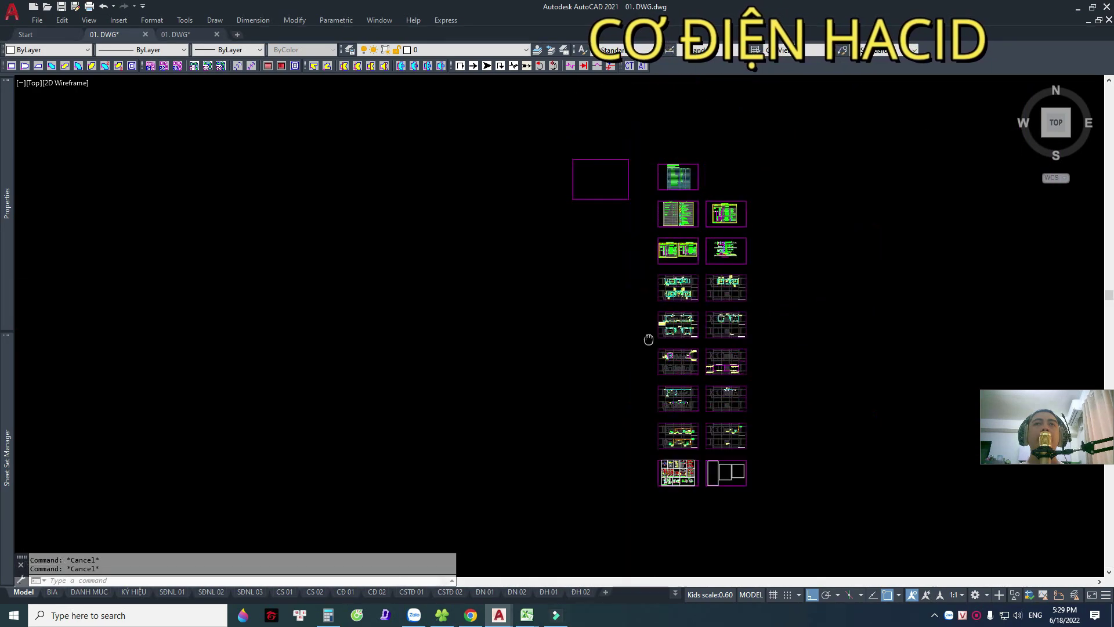
pyautogui.scroll(5, 667, 373)
pyautogui.moveTo(660, 357); pyautogui.dragTo(666, 534, button='middle')
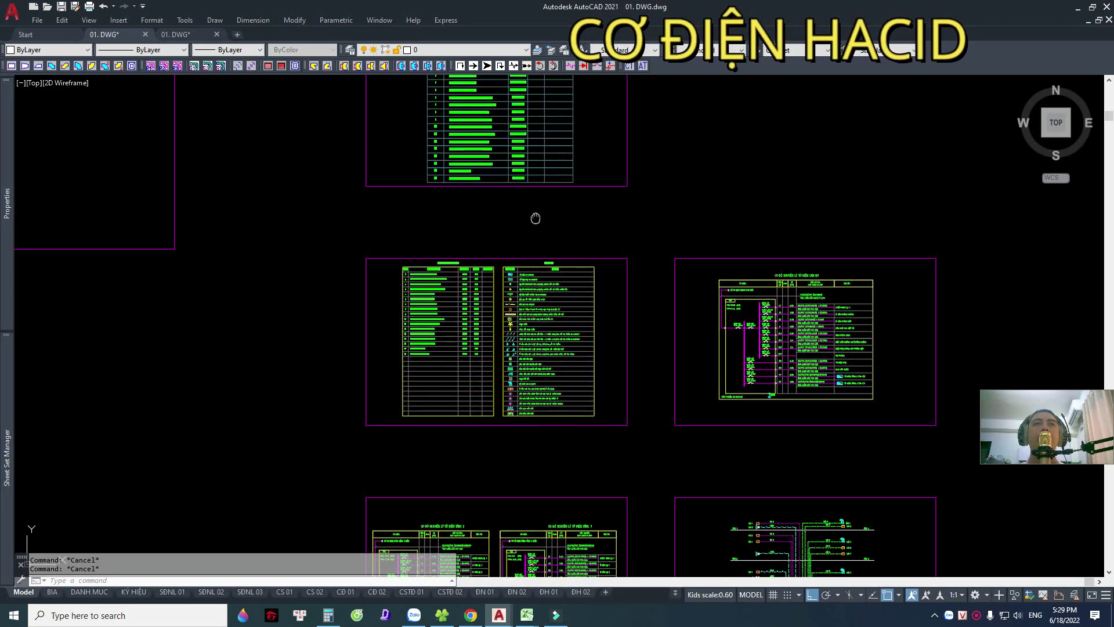
pyautogui.moveTo(535, 217); pyautogui.dragTo(542, 338, button='middle')
pyautogui.scroll(5, 530, 232)
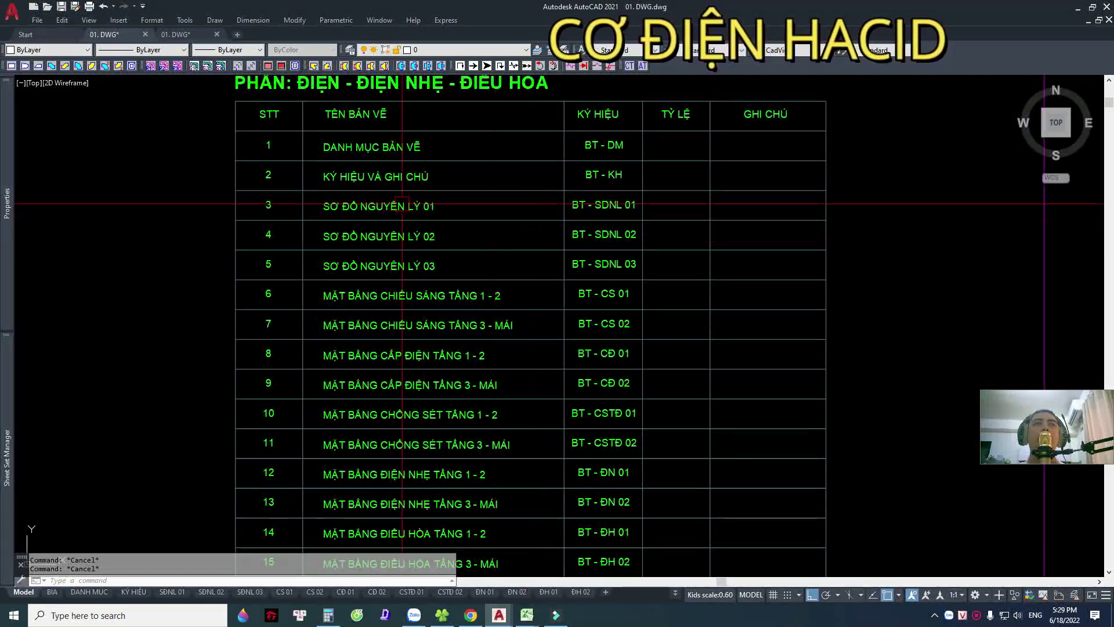
pyautogui.scroll(-2, 529, 299)
pyautogui.scroll(-2, 527, 329)
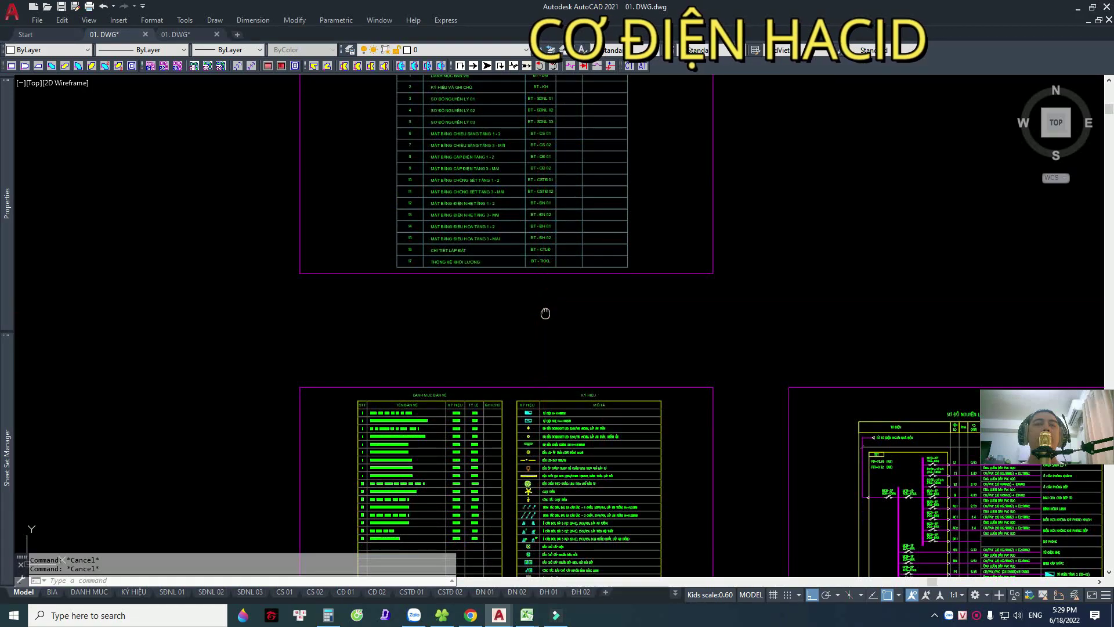
pyautogui.moveTo(542, 313); pyautogui.dragTo(498, 269, button='middle')
pyautogui.scroll(4, 495, 299)
pyautogui.scroll(-2, 495, 299)
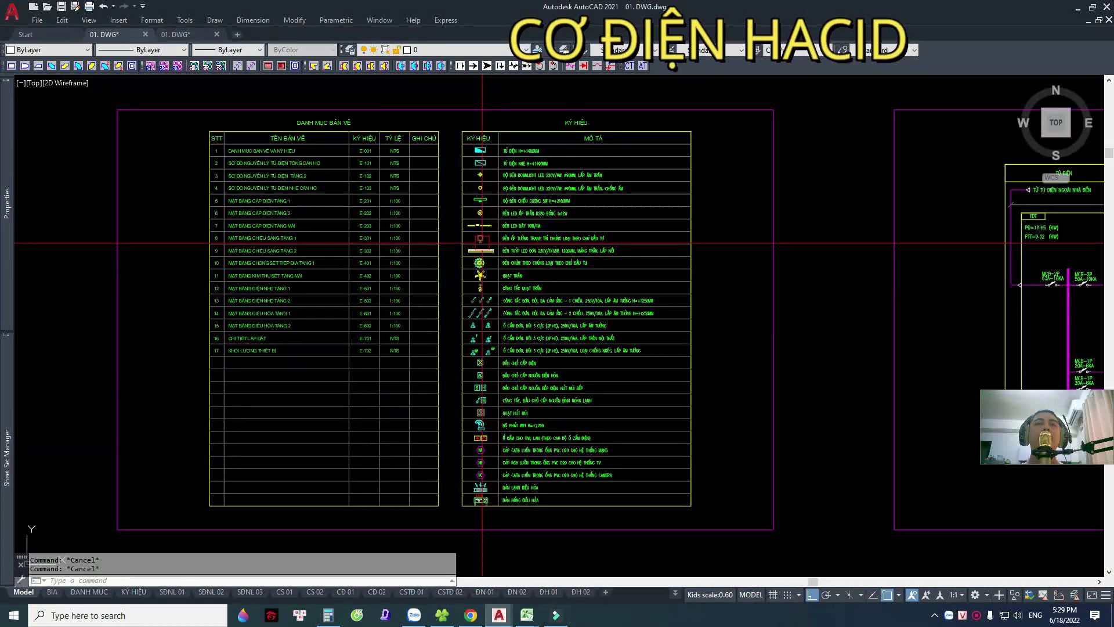
pyautogui.scroll(-1, 482, 242)
pyautogui.scroll(3, 479, 247)
pyautogui.scroll(1, 473, 251)
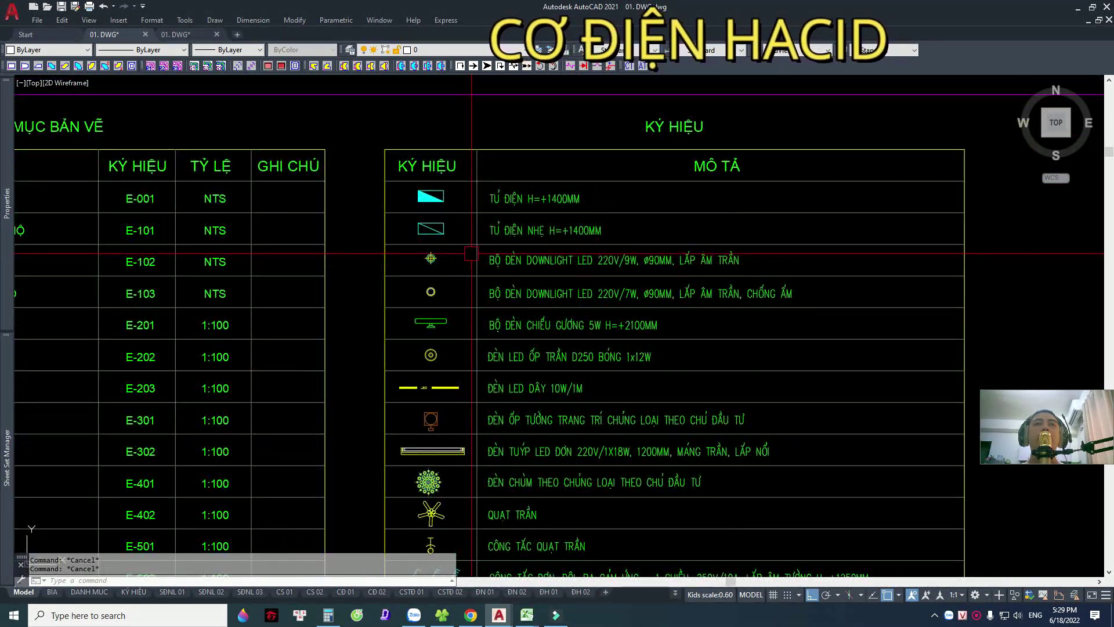
pyautogui.scroll(2, 522, 324)
pyautogui.scroll(-3, 510, 321)
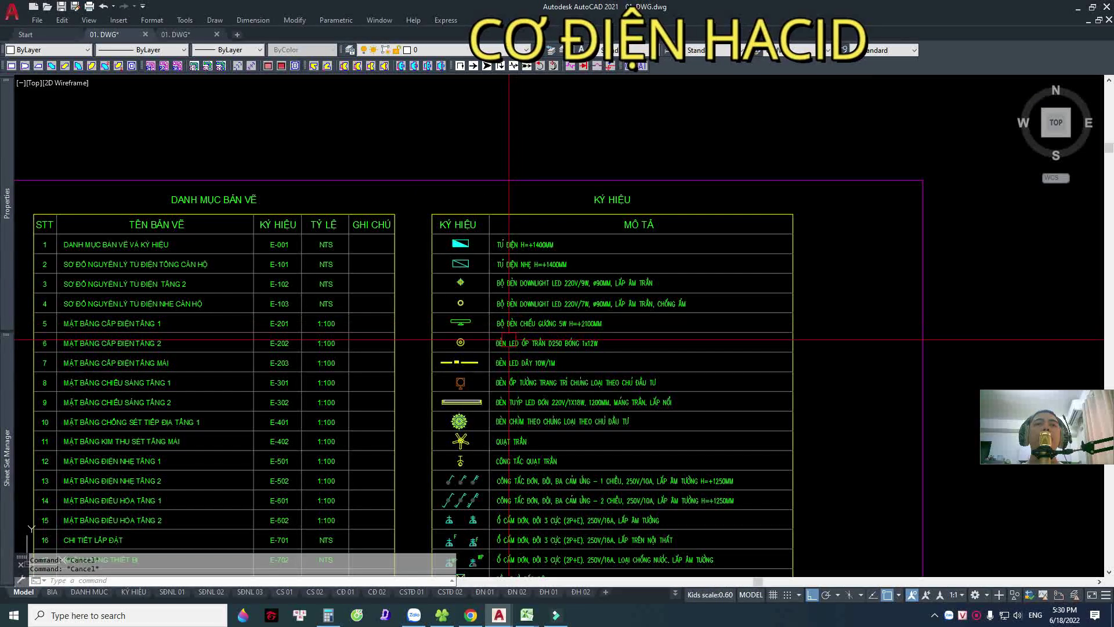
pyautogui.scroll(-2, 515, 331)
pyautogui.scroll(4, 515, 330)
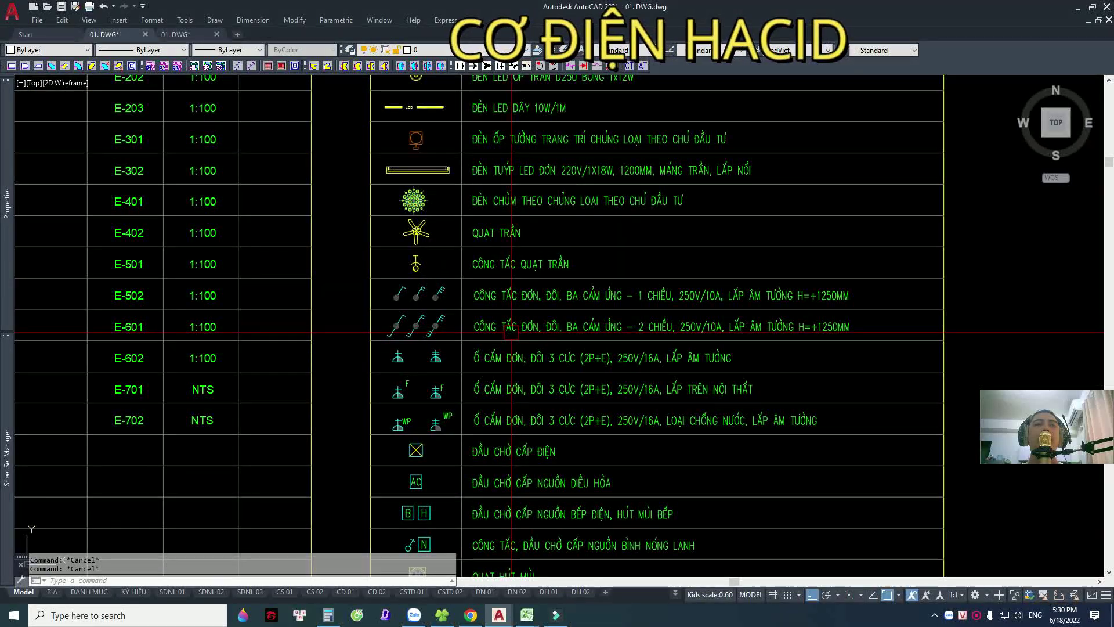
pyautogui.scroll(-2, 510, 333)
pyautogui.scroll(2, 499, 230)
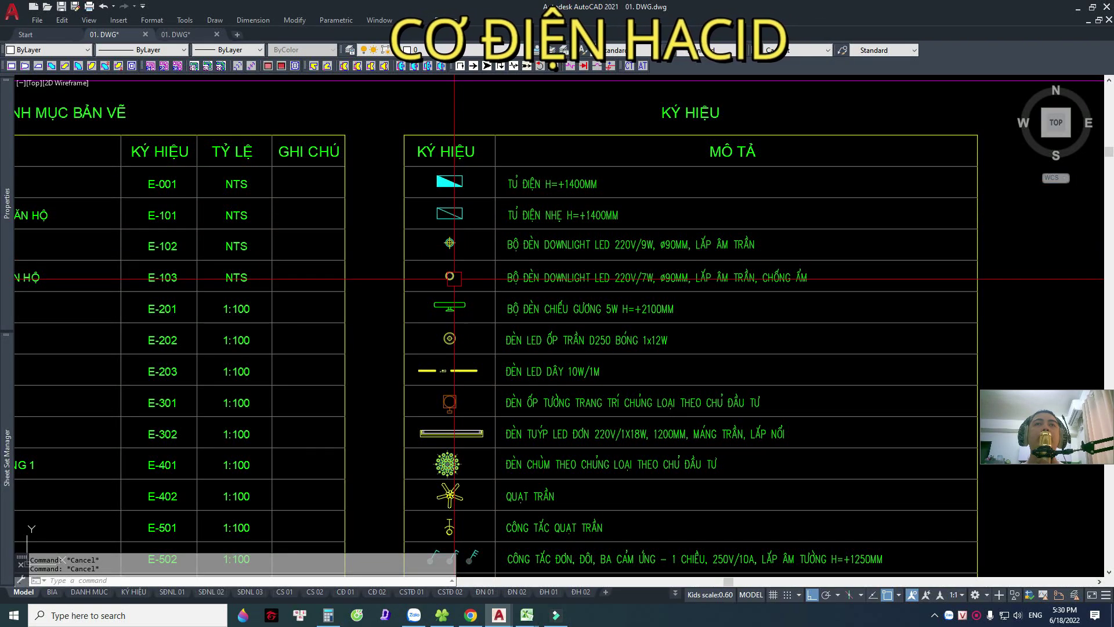
pyautogui.moveTo(452, 317); pyautogui.dragTo(452, 238, button='middle')
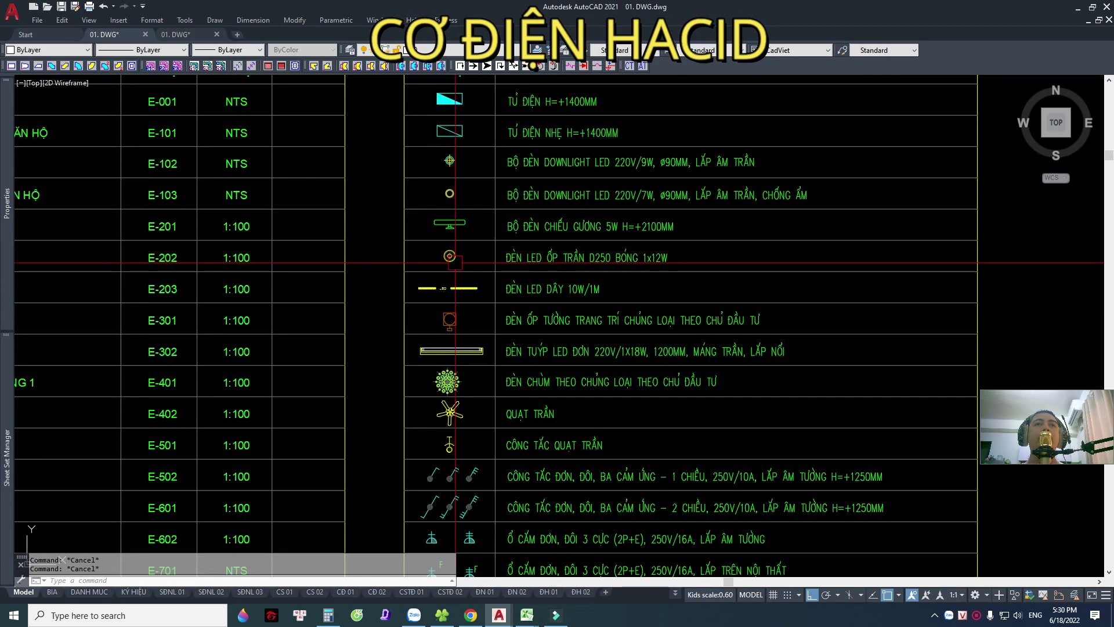
pyautogui.moveTo(454, 329)
pyautogui.mouseDown(button='middle')
pyautogui.moveTo(450, 267)
pyautogui.moveTo(467, 231)
pyautogui.mouseUp(button='middle')
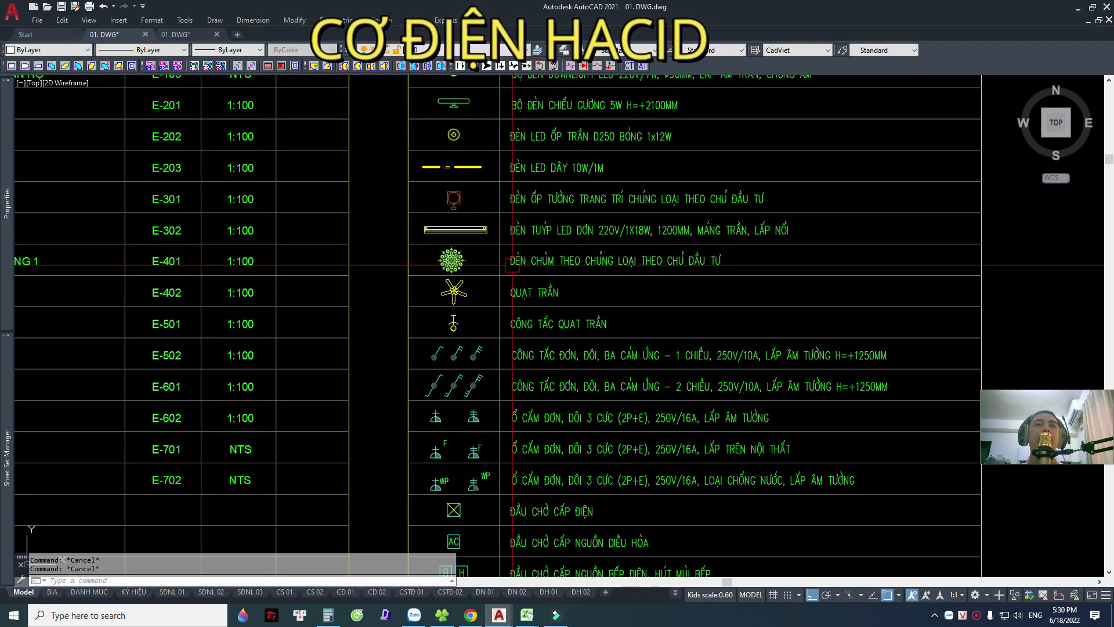
pyautogui.moveTo(453, 303)
pyautogui.mouseDown(button='middle')
pyautogui.moveTo(466, 245)
pyautogui.moveTo(452, 190)
pyautogui.moveTo(458, 251)
pyautogui.mouseUp(button='middle')
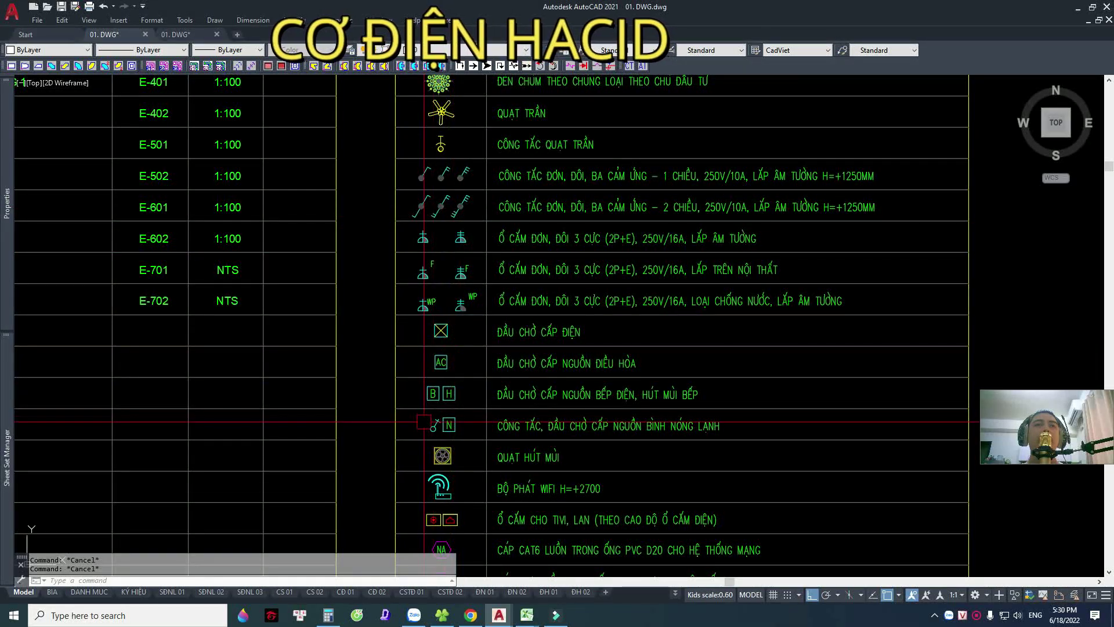
pyautogui.moveTo(425, 422)
pyautogui.mouseDown(button='middle')
pyautogui.moveTo(433, 295)
pyautogui.moveTo(450, 292)
pyautogui.mouseUp(button='middle')
pyautogui.moveTo(452, 375); pyautogui.dragTo(533, 303, button='middle')
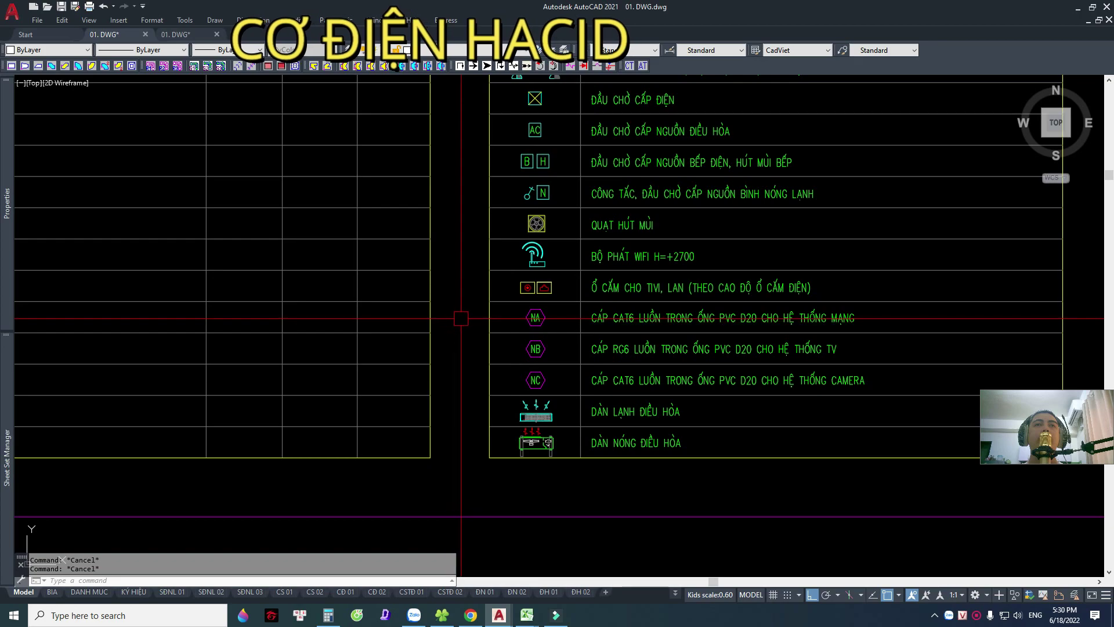
pyautogui.click(484, 319)
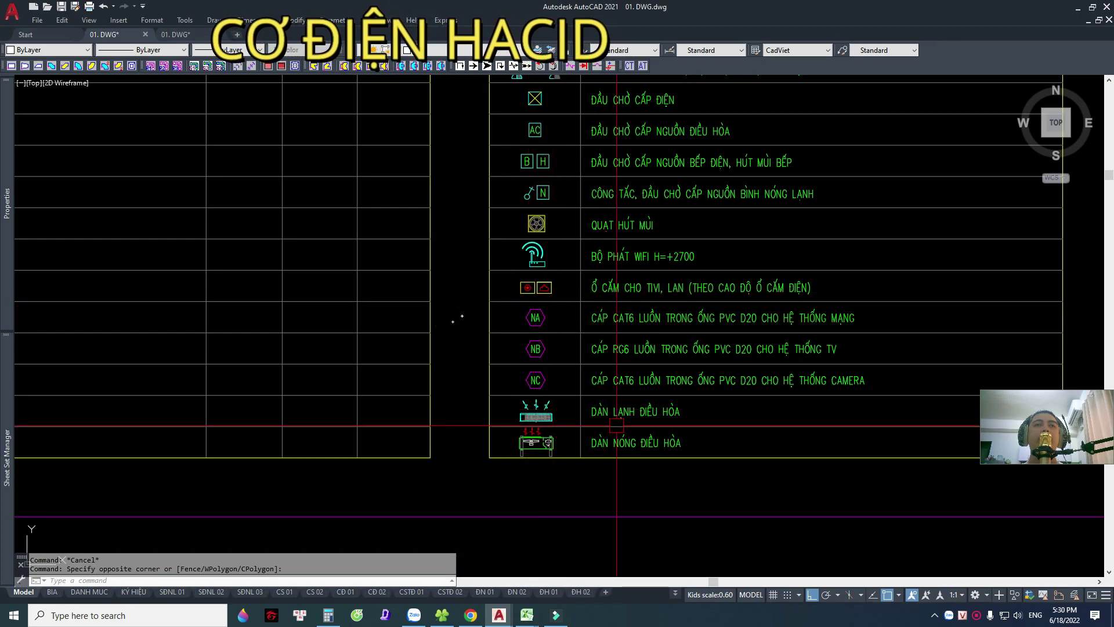
pyautogui.scroll(-2, 458, 319)
pyautogui.scroll(-5, 458, 318)
pyautogui.scroll(6, 592, 313)
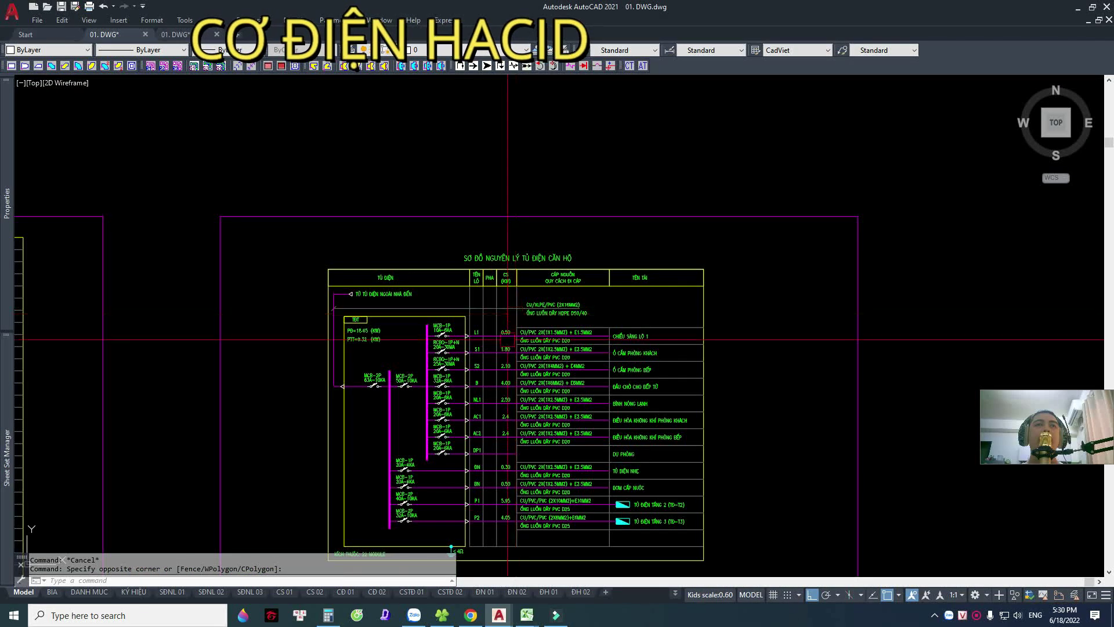
pyautogui.scroll(1, 508, 340)
pyautogui.scroll(1, 510, 311)
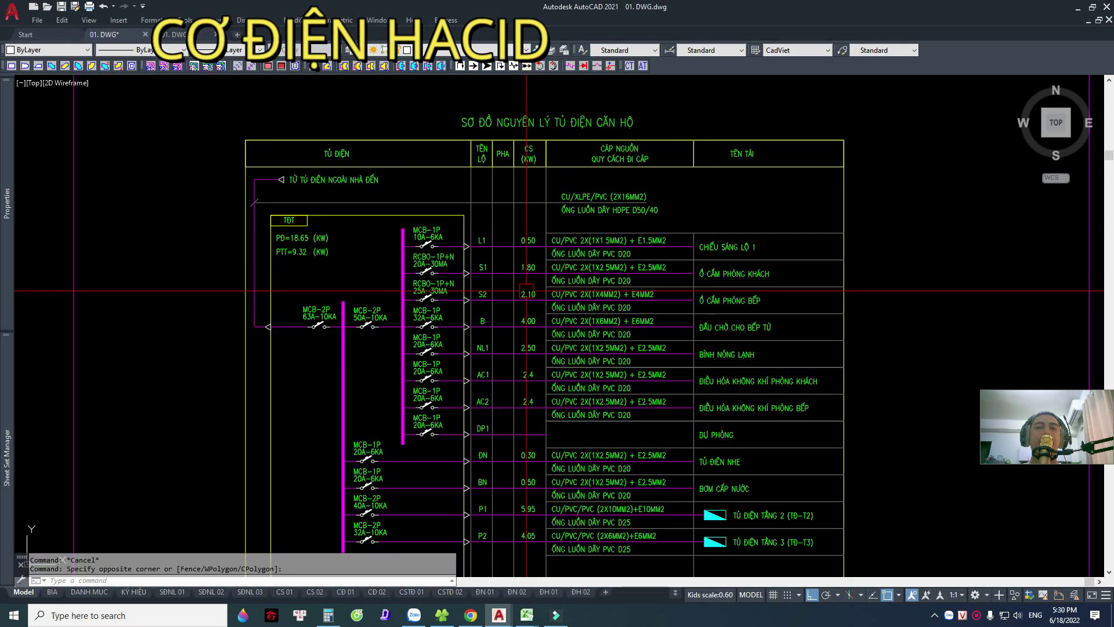
pyautogui.scroll(-2, 527, 276)
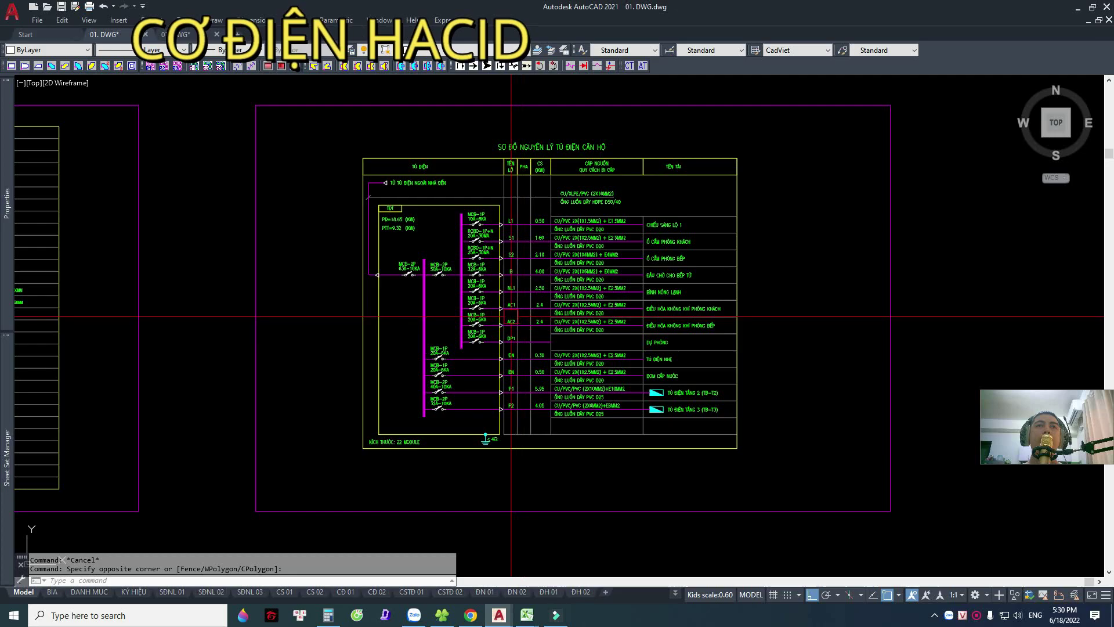
pyautogui.scroll(-6, 502, 389)
pyautogui.moveTo(502, 389); pyautogui.dragTo(555, 299, button='middle')
pyautogui.scroll(4, 457, 332)
pyautogui.scroll(2, 457, 333)
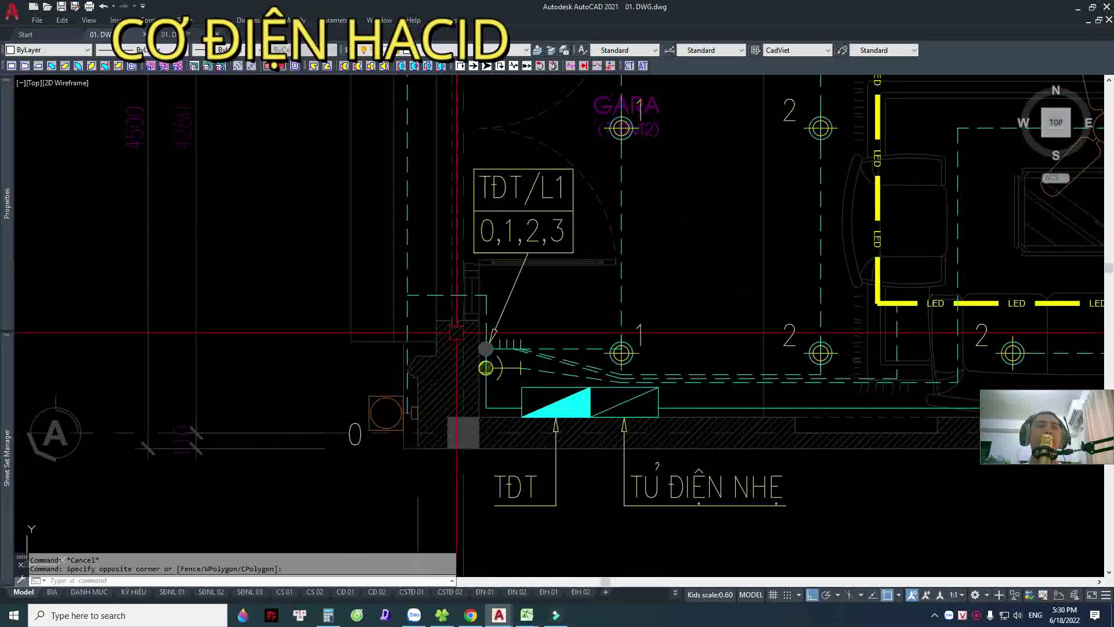
pyautogui.scroll(-2, 531, 395)
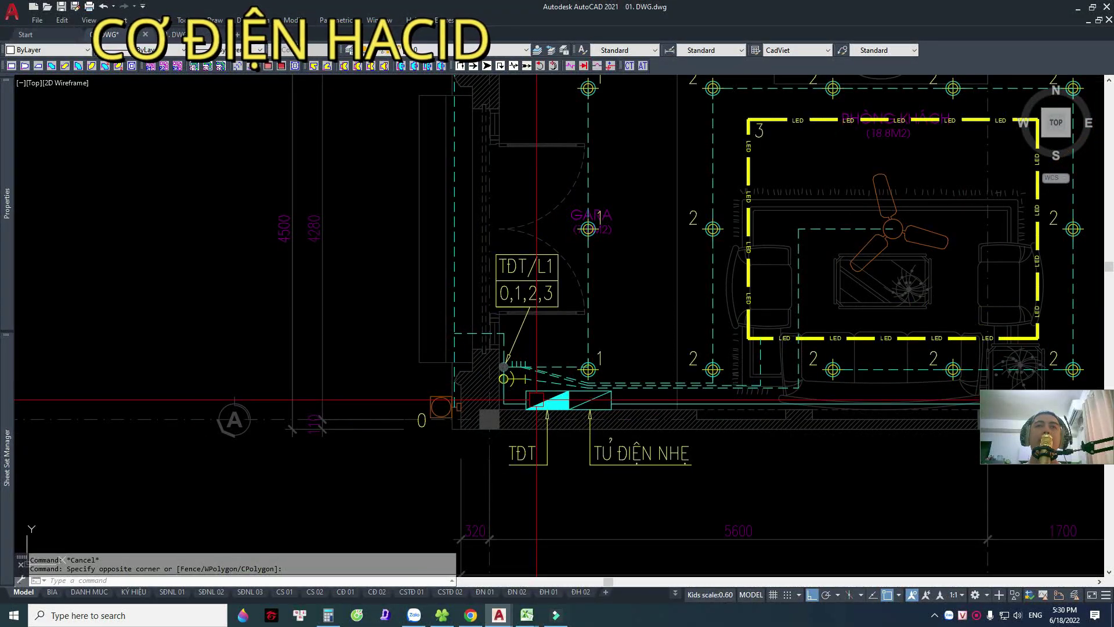
pyautogui.scroll(-5, 537, 399)
pyautogui.scroll(2, 540, 378)
pyautogui.scroll(2, 551, 301)
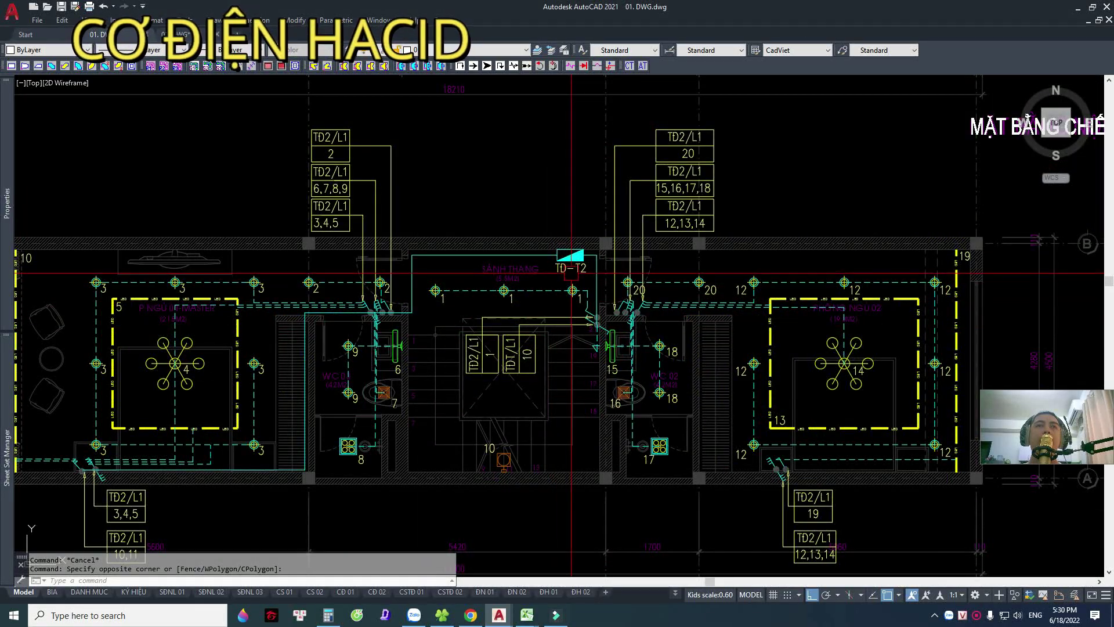
pyautogui.scroll(-5, 572, 273)
pyautogui.moveTo(971, 136)
pyautogui.mouseDown(button='middle')
pyautogui.moveTo(460, 228)
pyautogui.moveTo(348, 229)
pyautogui.mouseUp(button='middle')
pyautogui.scroll(5, 815, 284)
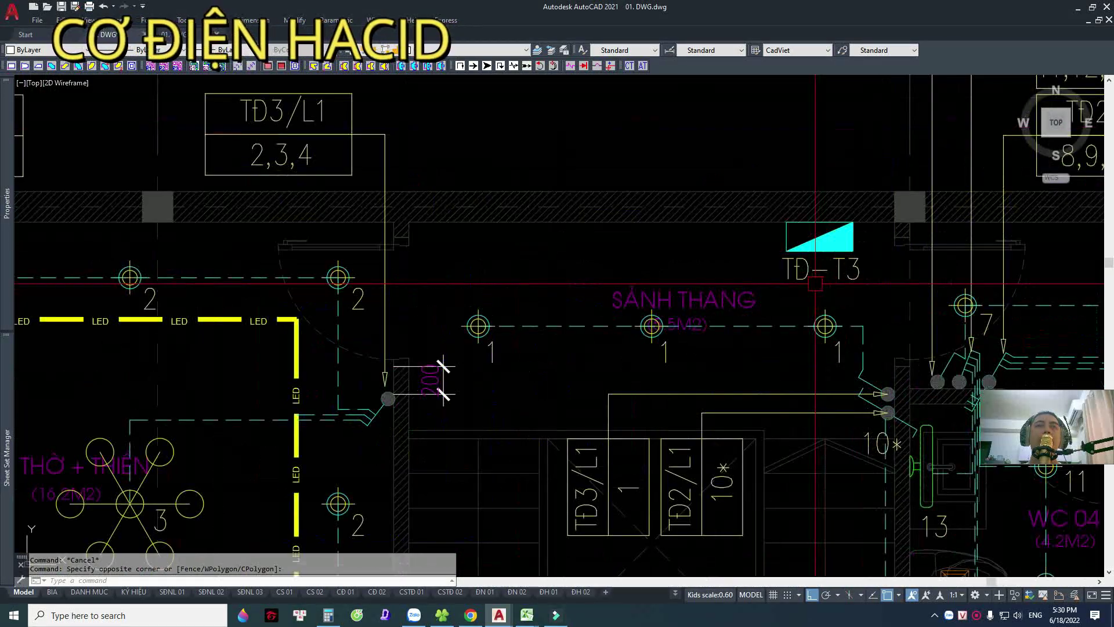
pyautogui.scroll(-5, 772, 272)
pyautogui.scroll(-5, 655, 257)
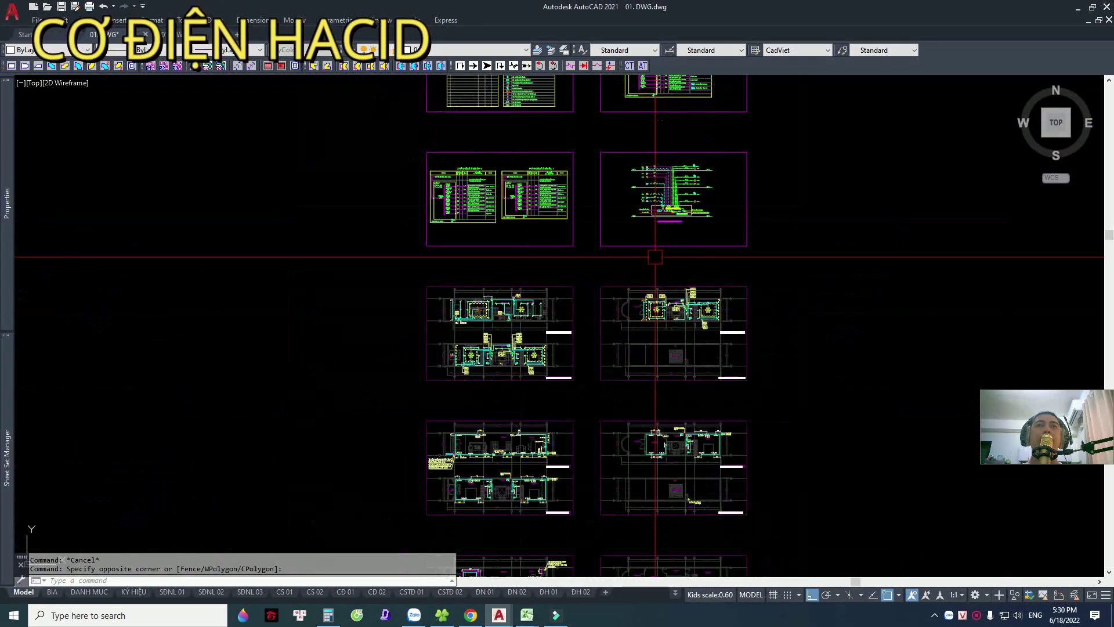
pyautogui.moveTo(655, 257)
pyautogui.mouseDown(button='middle')
pyautogui.moveTo(626, 396)
pyautogui.moveTo(787, 454)
pyautogui.mouseUp(button='middle')
pyautogui.scroll(5, 499, 325)
pyautogui.click(374, 154)
pyautogui.click(666, 386)
pyautogui.click(169, 443)
pyautogui.click(530, 177)
pyautogui.scroll(-5, 521, 263)
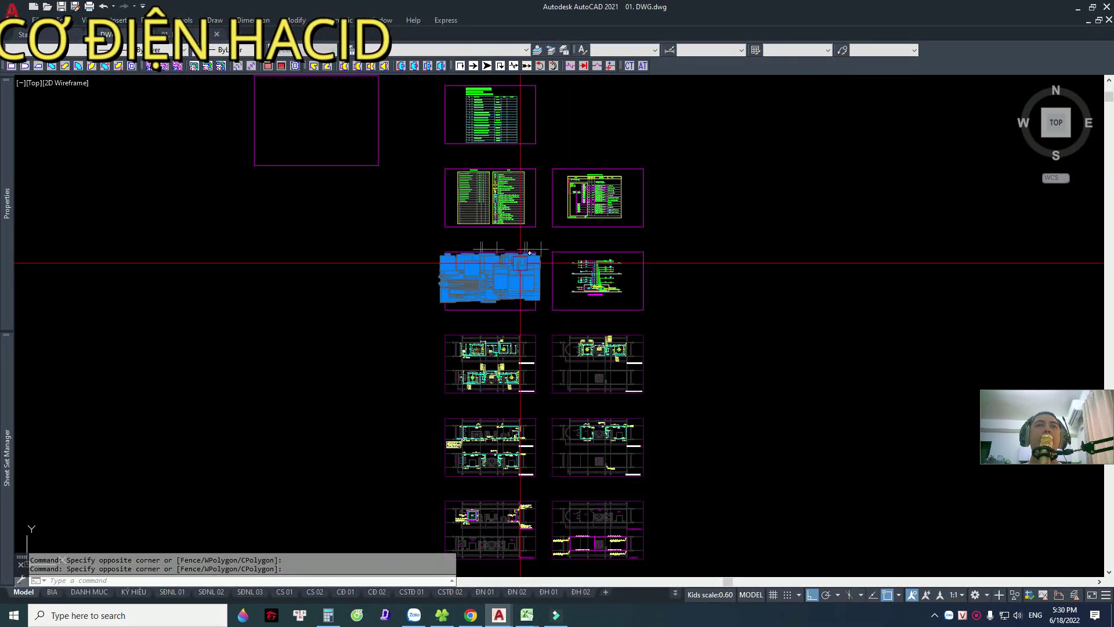
pyautogui.press('Escape')
pyautogui.press('Escape')
pyautogui.scroll(3, 521, 263)
pyautogui.scroll(3, 514, 279)
pyautogui.scroll(1, 508, 293)
pyautogui.scroll(1, 505, 300)
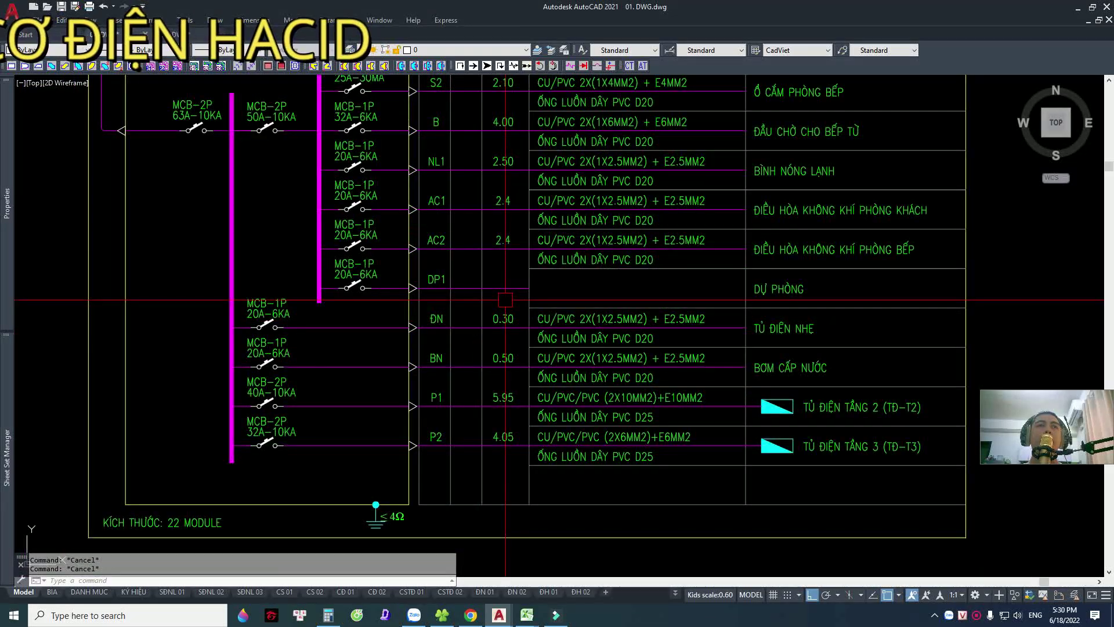
pyautogui.moveTo(877, 436); pyautogui.dragTo(625, 380, button='middle')
pyautogui.click(502, 489)
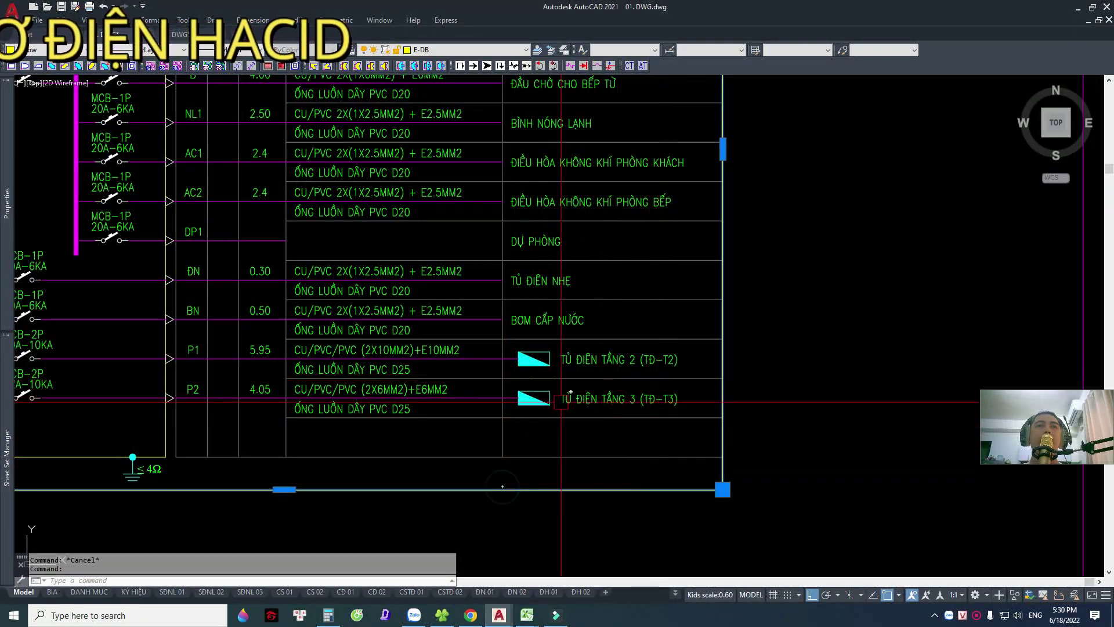
pyautogui.click(595, 343)
pyautogui.press('Escape')
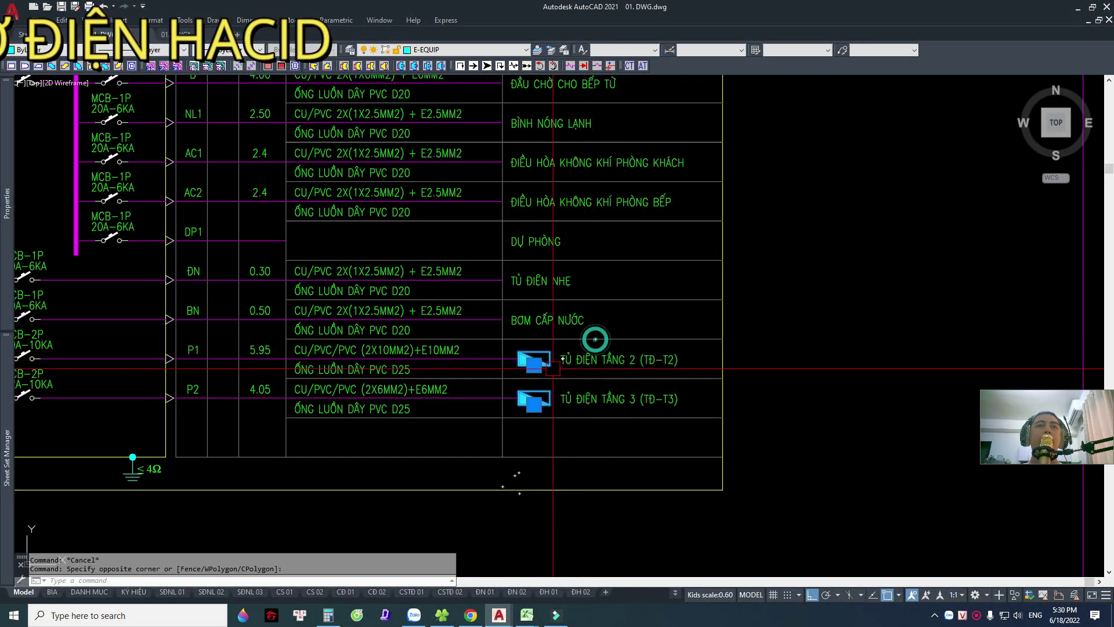
pyautogui.moveTo(343, 363); pyautogui.dragTo(556, 361, button='middle')
pyautogui.scroll(2, 472, 347)
pyautogui.click(496, 454)
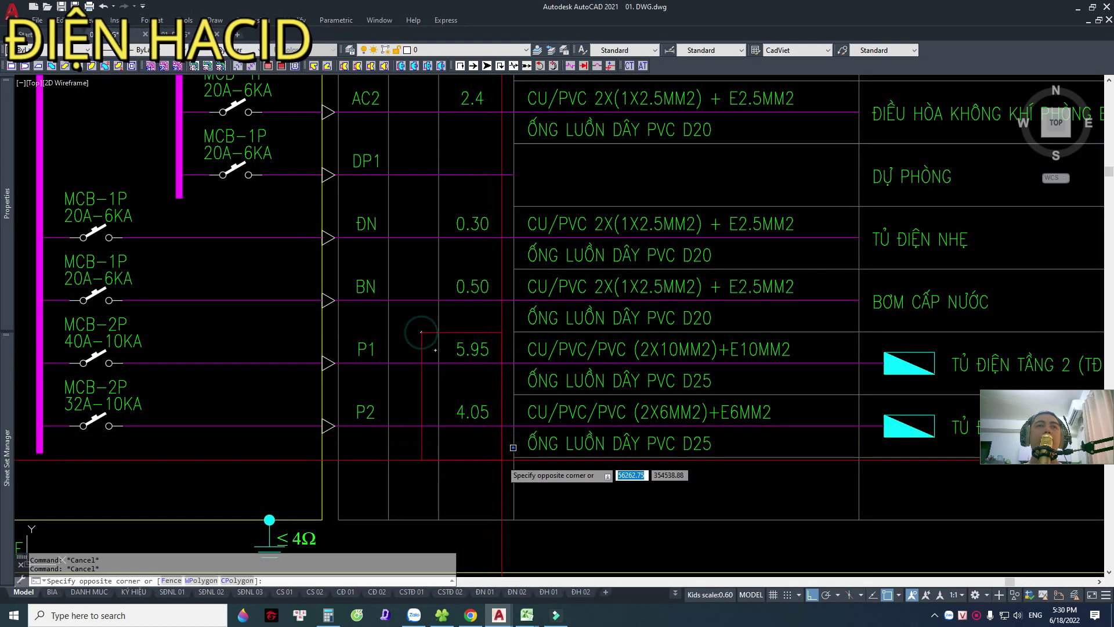
pyautogui.scroll(-3, 503, 398)
pyautogui.press('Escape')
pyautogui.scroll(-3, 503, 398)
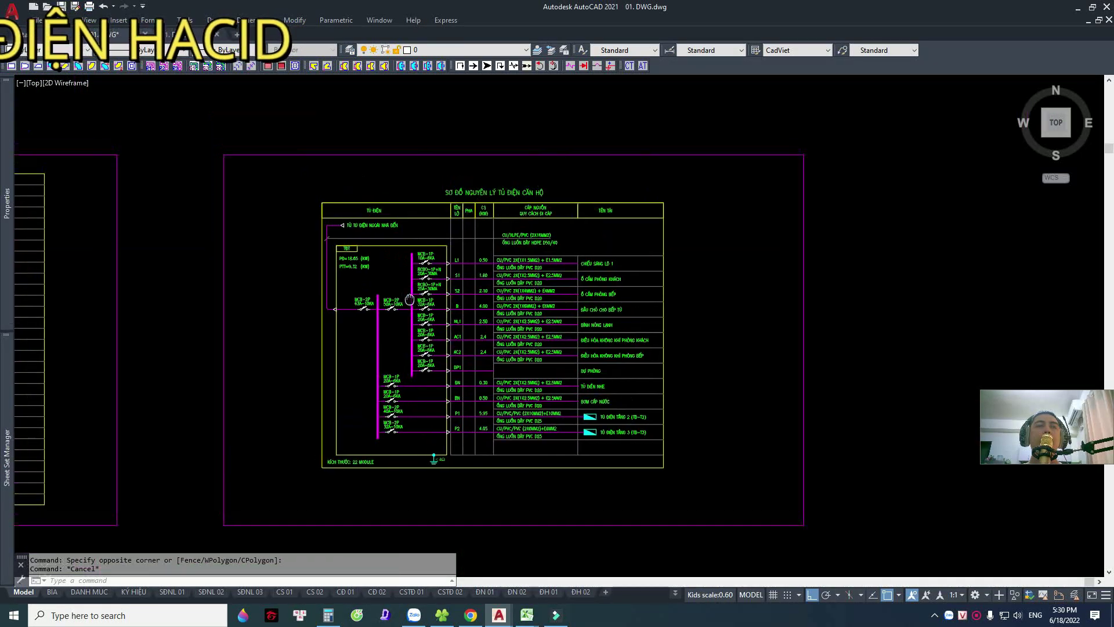
pyautogui.click(279, 170)
pyautogui.click(717, 488)
pyautogui.press('Escape')
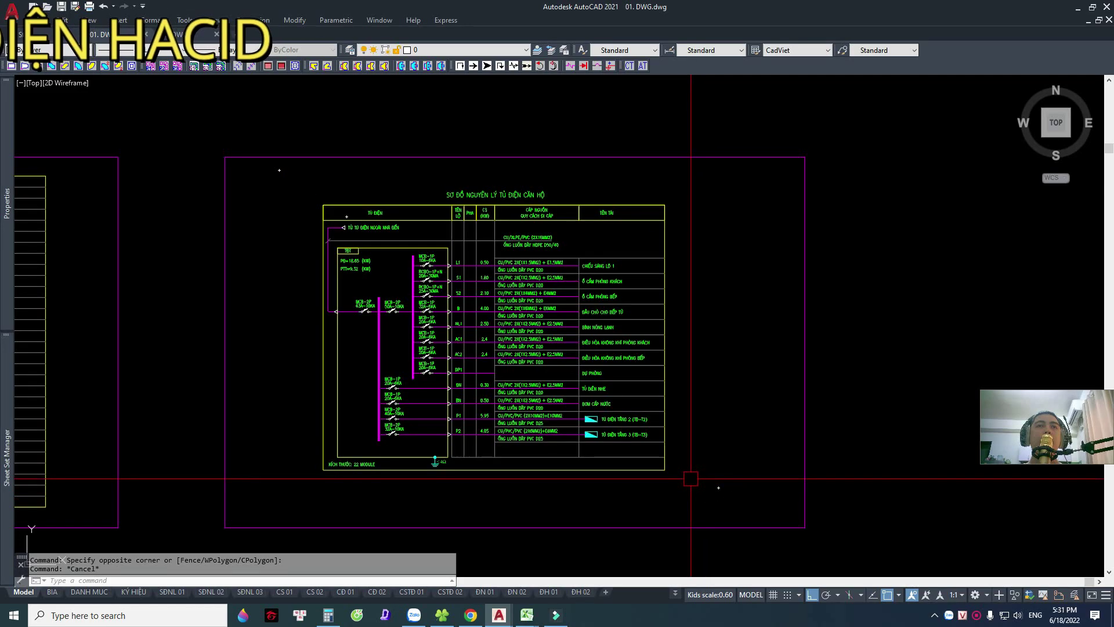
pyautogui.click(694, 483)
pyautogui.click(306, 184)
pyautogui.click(705, 483)
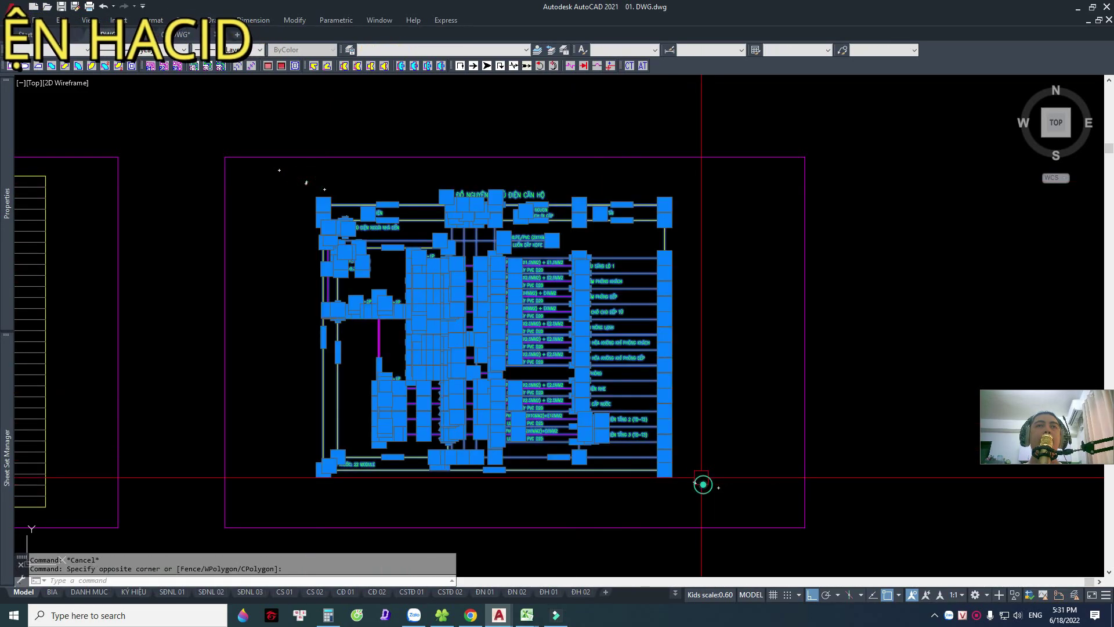
pyautogui.press('Escape')
pyautogui.scroll(-6, 551, 302)
pyautogui.scroll(-2, 551, 302)
pyautogui.scroll(4, 483, 365)
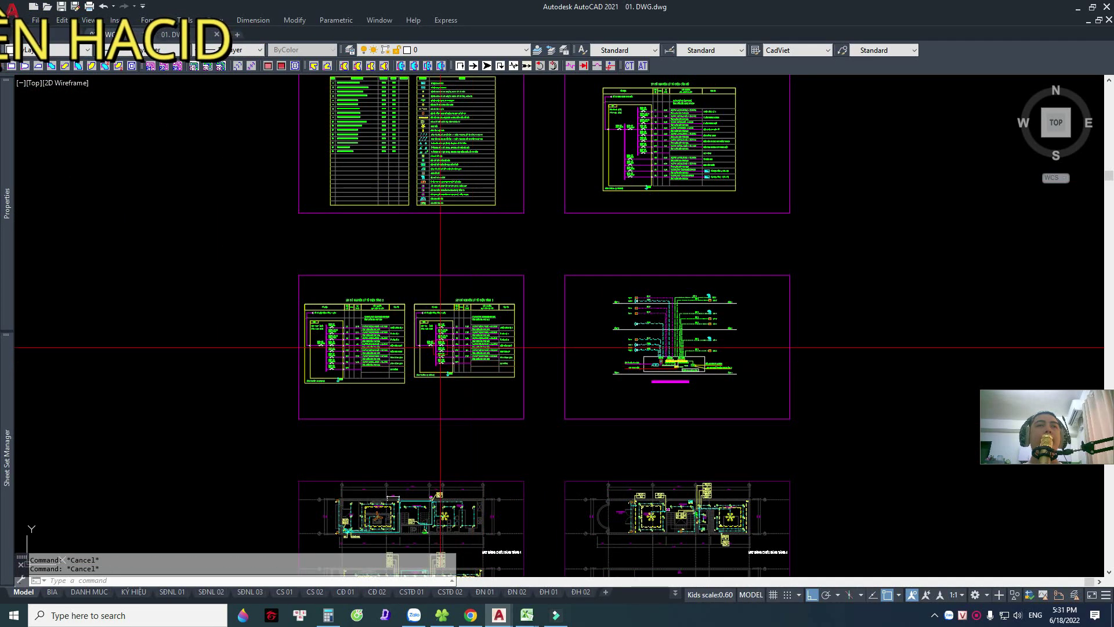
# Cancel a stray table selection and bring the floor 1 and 2 power and cable plans into view.
pyautogui.click(411, 226)
pyautogui.press('Escape')
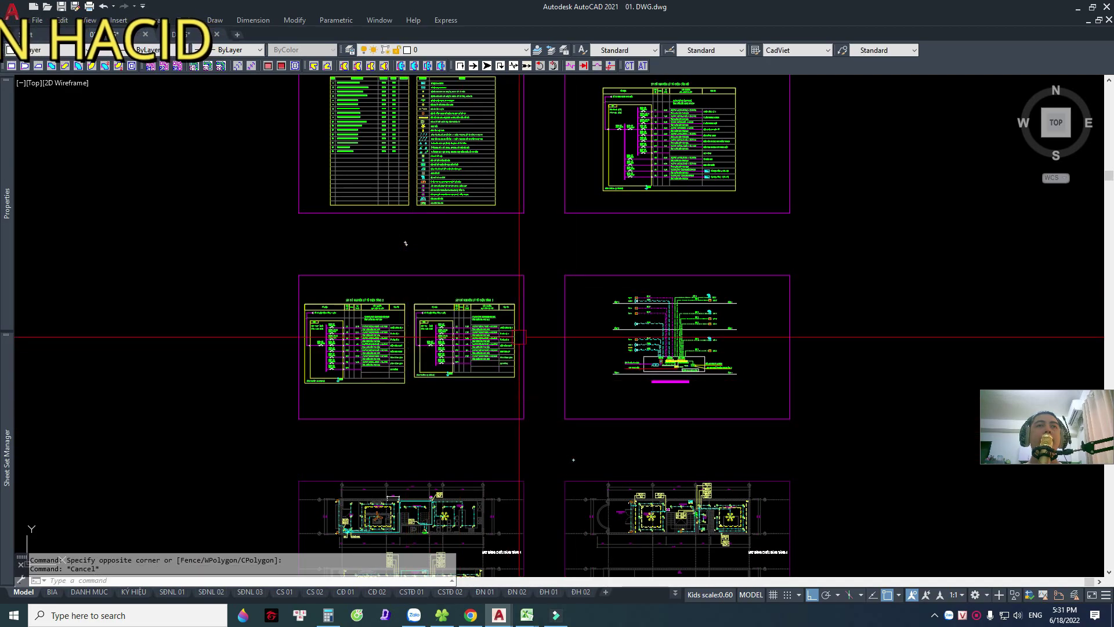
pyautogui.moveTo(627, 486); pyautogui.dragTo(450, 297, button='middle')
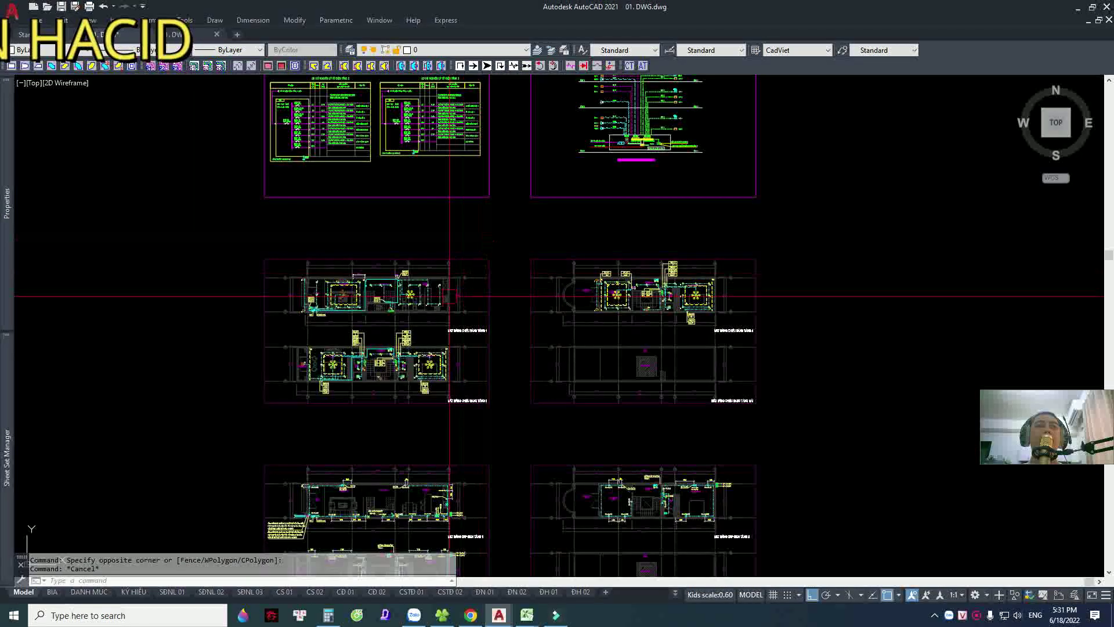
pyautogui.scroll(2, 450, 297)
pyautogui.scroll(2, 464, 275)
pyautogui.scroll(-5, 515, 257)
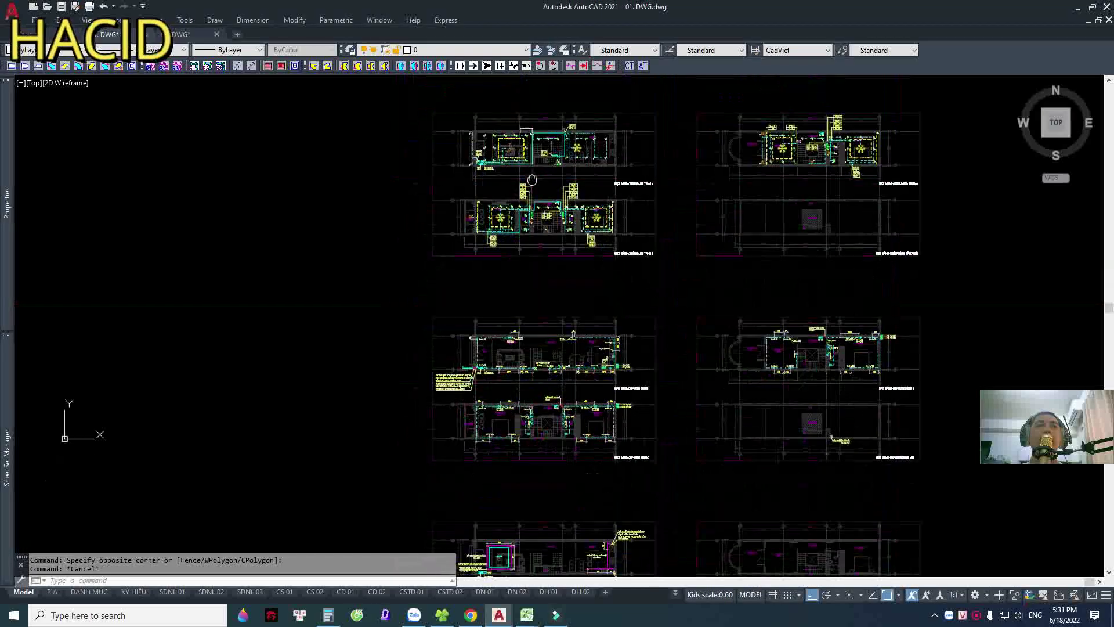
pyautogui.scroll(5, 575, 319)
pyautogui.moveTo(568, 371); pyautogui.dragTo(444, 277, button='middle')
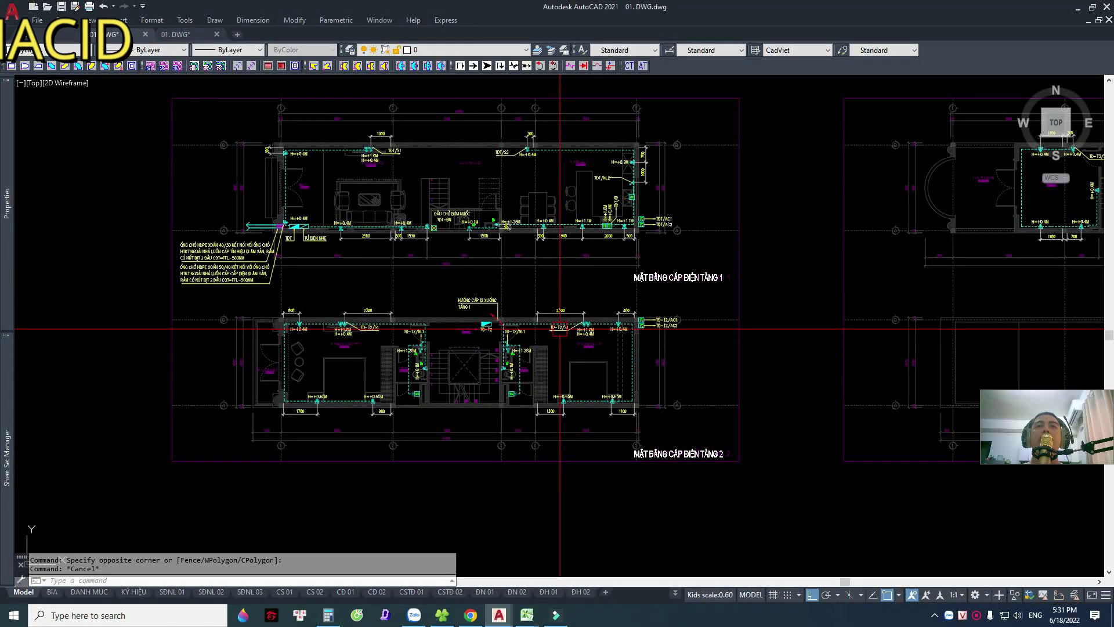
# Review the TĐ-T2 circuits and cable-down note, then zoom out to the full sheet set.
pyautogui.scroll(4, 639, 336)
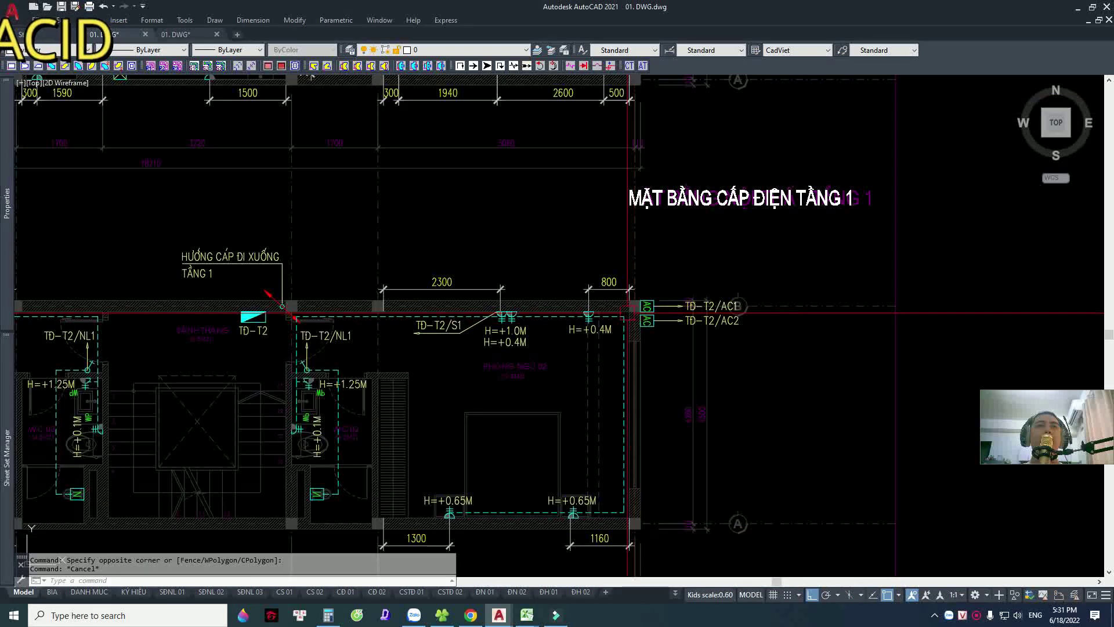
pyautogui.scroll(-5, 606, 376)
pyautogui.scroll(5, 506, 376)
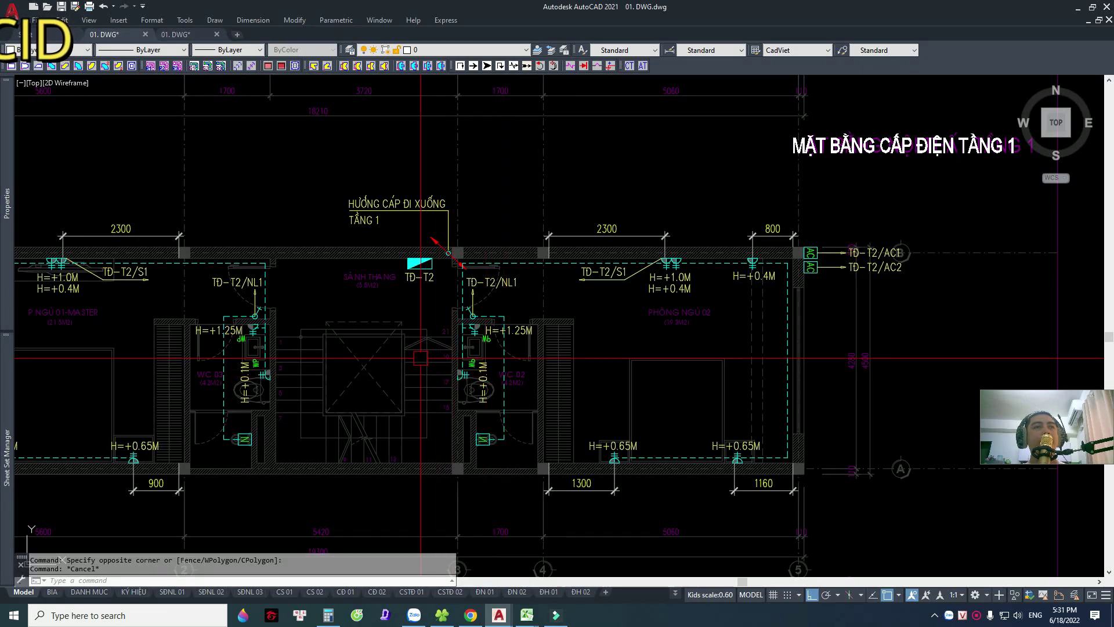
pyautogui.moveTo(420, 359); pyautogui.dragTo(412, 529, button='middle')
pyautogui.moveTo(705, 113); pyautogui.dragTo(695, 275, button='middle')
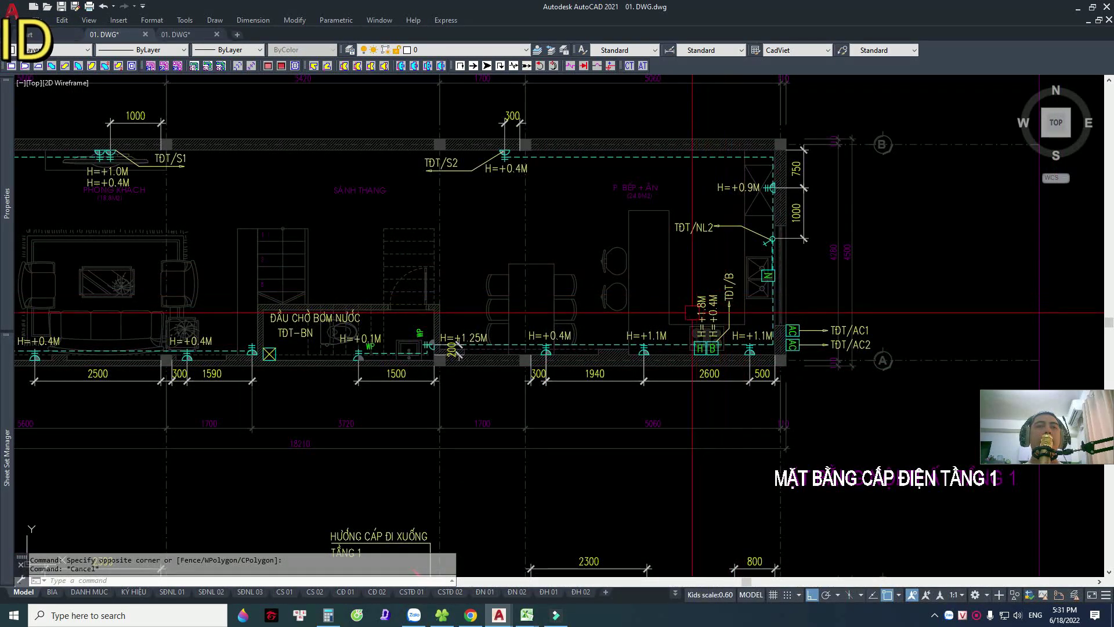
pyautogui.scroll(-5, 386, 328)
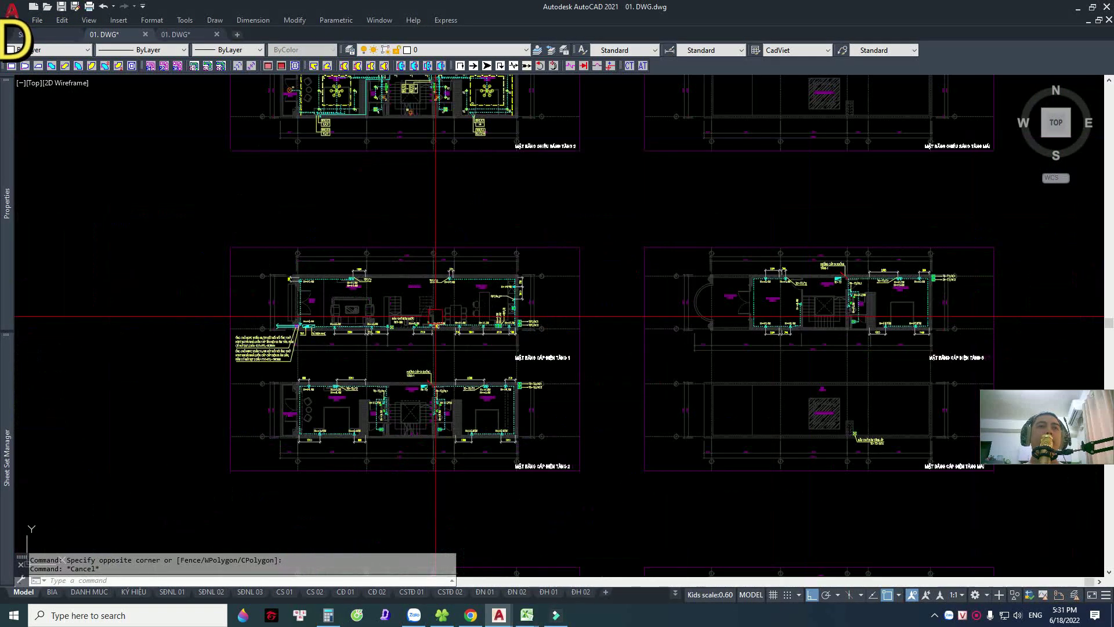
pyautogui.scroll(-1, 441, 325)
pyautogui.scroll(-1, 498, 323)
pyautogui.scroll(-1, 520, 320)
# Zoom in and center the floor 2 TĐ2 panel schematic table.
pyautogui.scroll(-1, 520, 319)
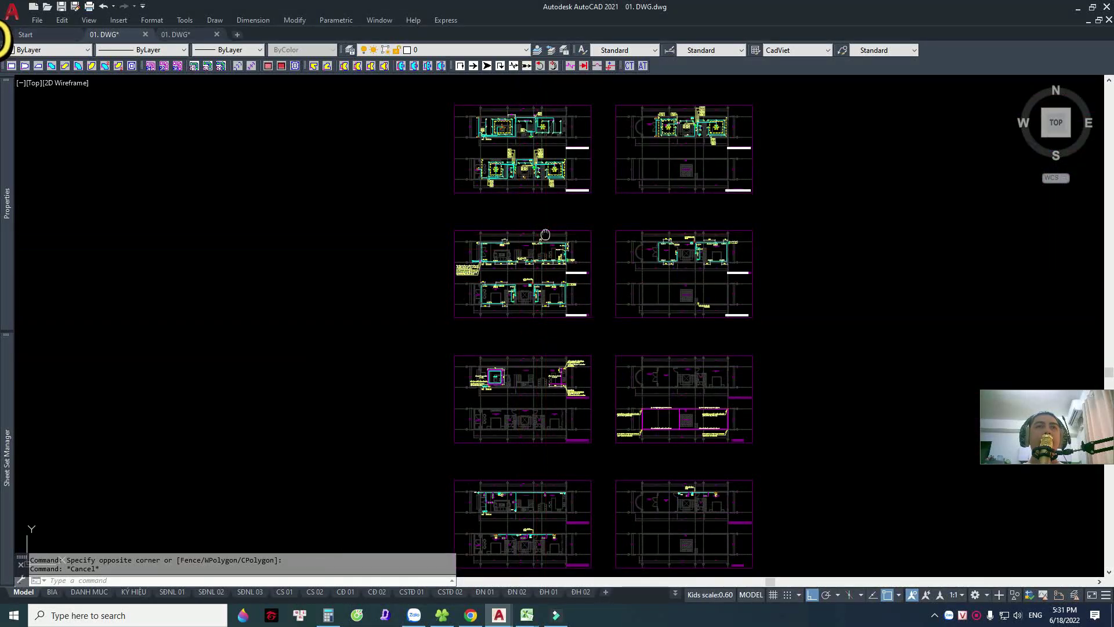
pyautogui.scroll(-1, 498, 285)
pyautogui.scroll(4, 461, 252)
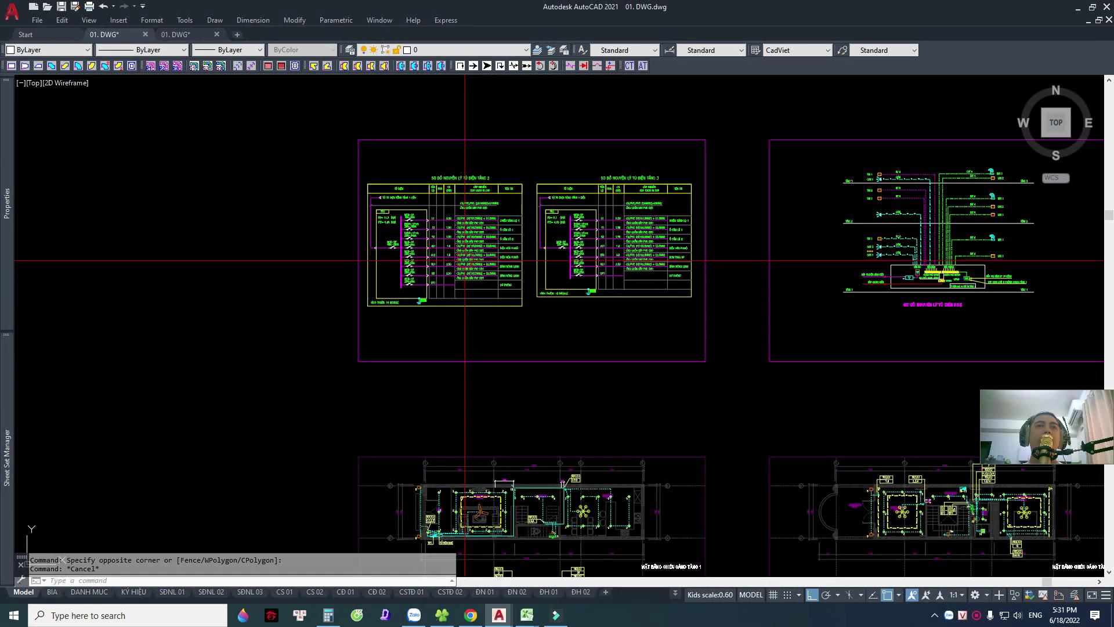
pyautogui.scroll(2, 464, 261)
pyautogui.scroll(2, 491, 271)
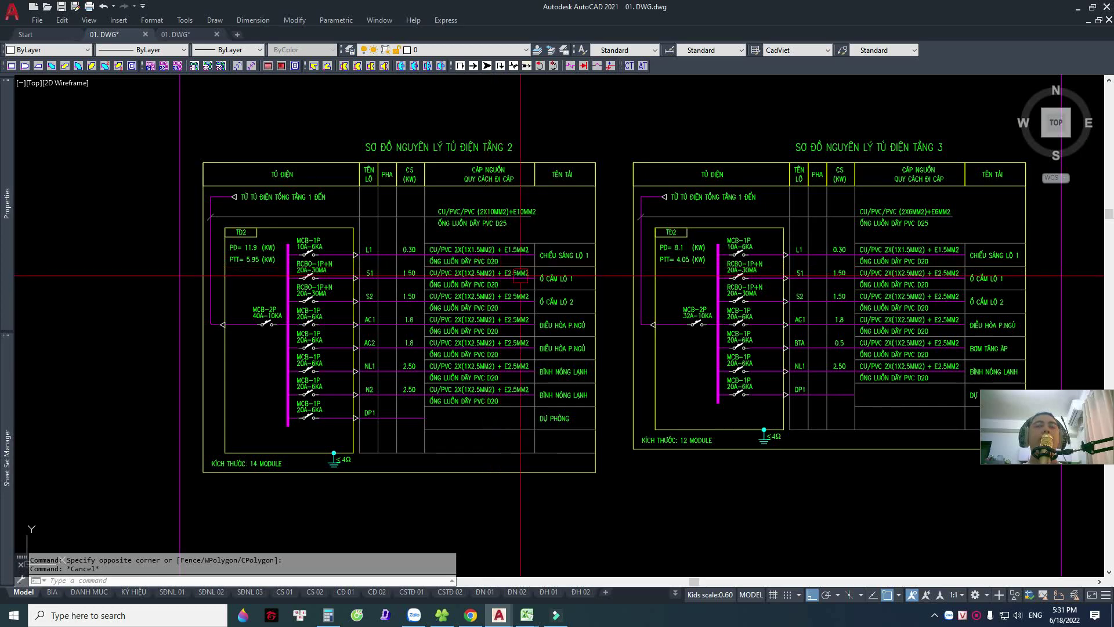
pyautogui.moveTo(520, 276); pyautogui.dragTo(337, 268, button='middle')
pyautogui.scroll(-1, 476, 285)
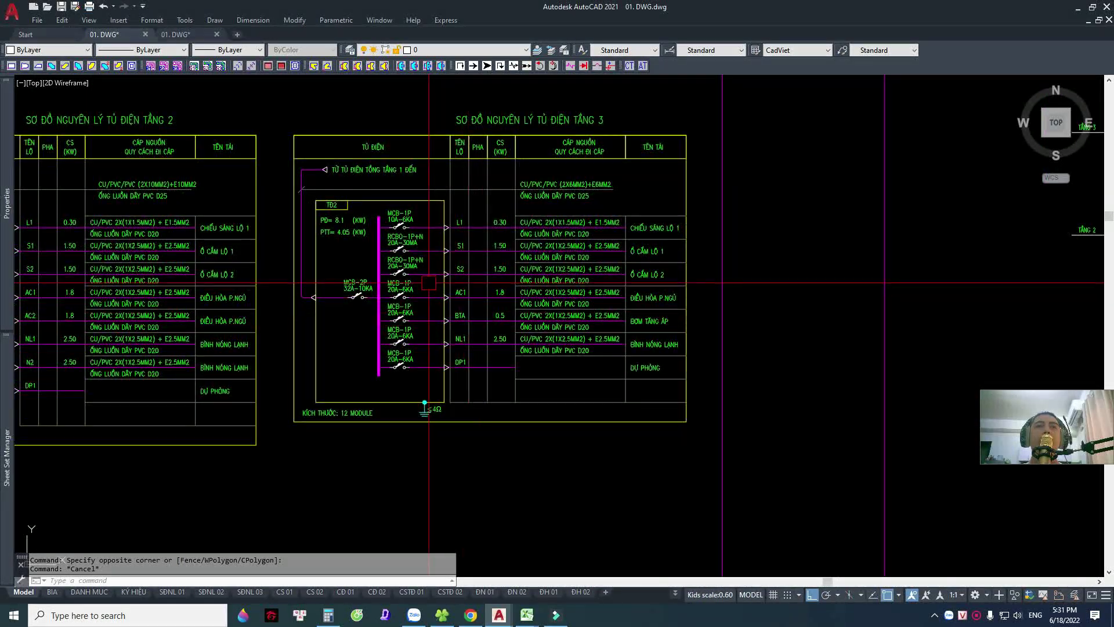
pyautogui.scroll(1, 495, 309)
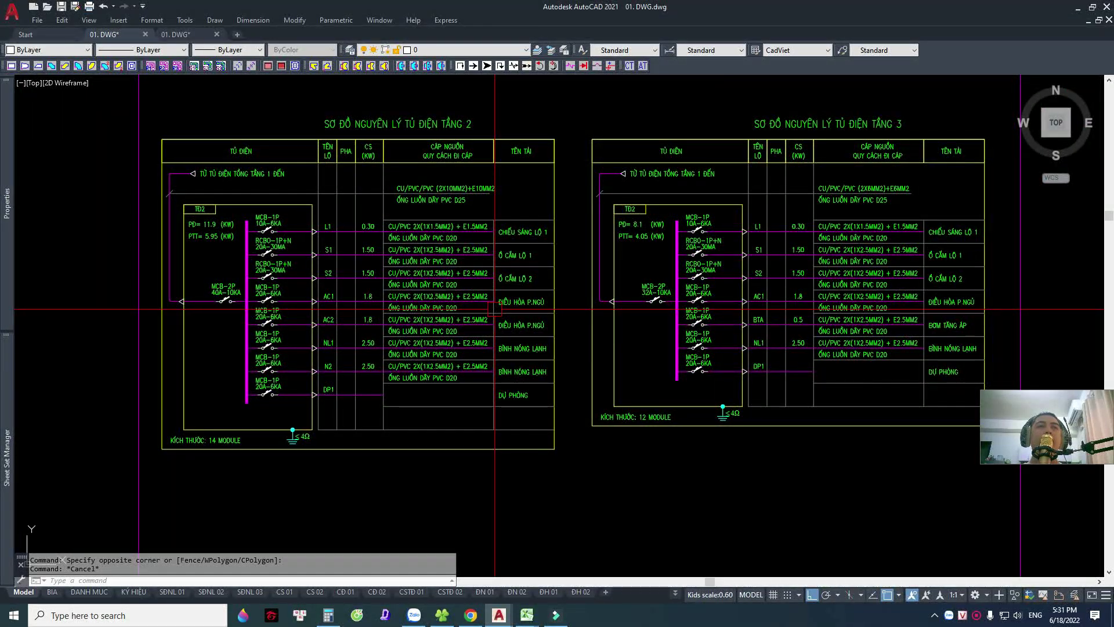
# Read TĐ2 circuits L1 through DP1 up close, then zoom out to the lighting plan sheets.
pyautogui.scroll(2, 469, 239)
pyautogui.scroll(2, 648, 308)
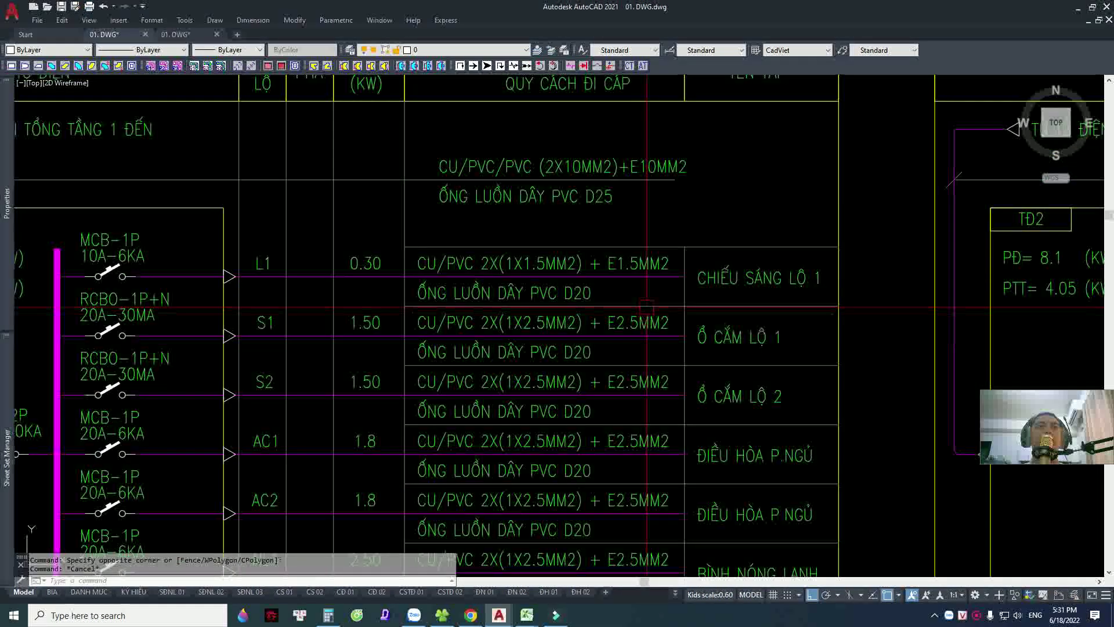
pyautogui.scroll(-1, 562, 258)
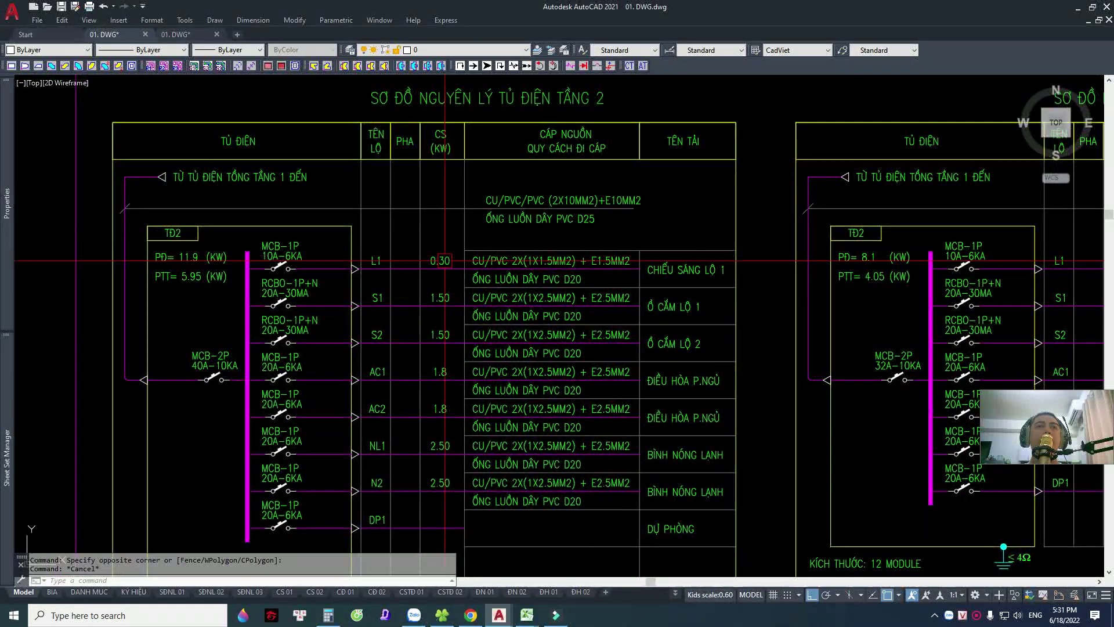
pyautogui.scroll(1, 443, 261)
pyautogui.press('Escape')
pyautogui.scroll(-2, 464, 287)
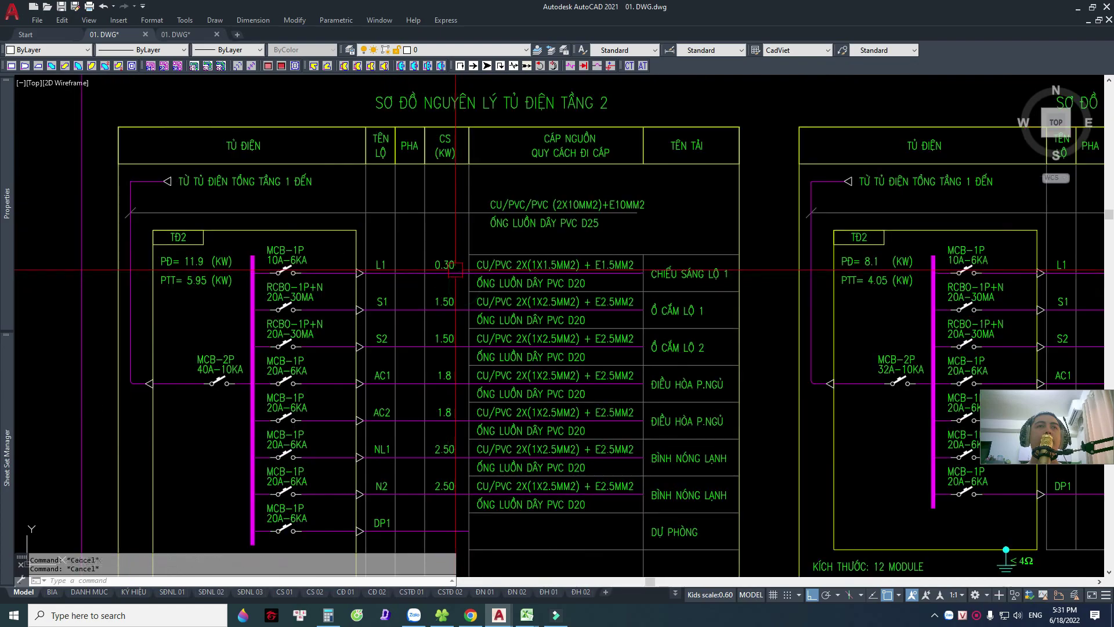
pyautogui.scroll(-4, 499, 273)
pyautogui.moveTo(509, 360); pyautogui.dragTo(506, 203, button='middle')
# Zoom into the TĐ2/L1 lighting plan and inspect a light fixture there.
pyautogui.scroll(3, 506, 203)
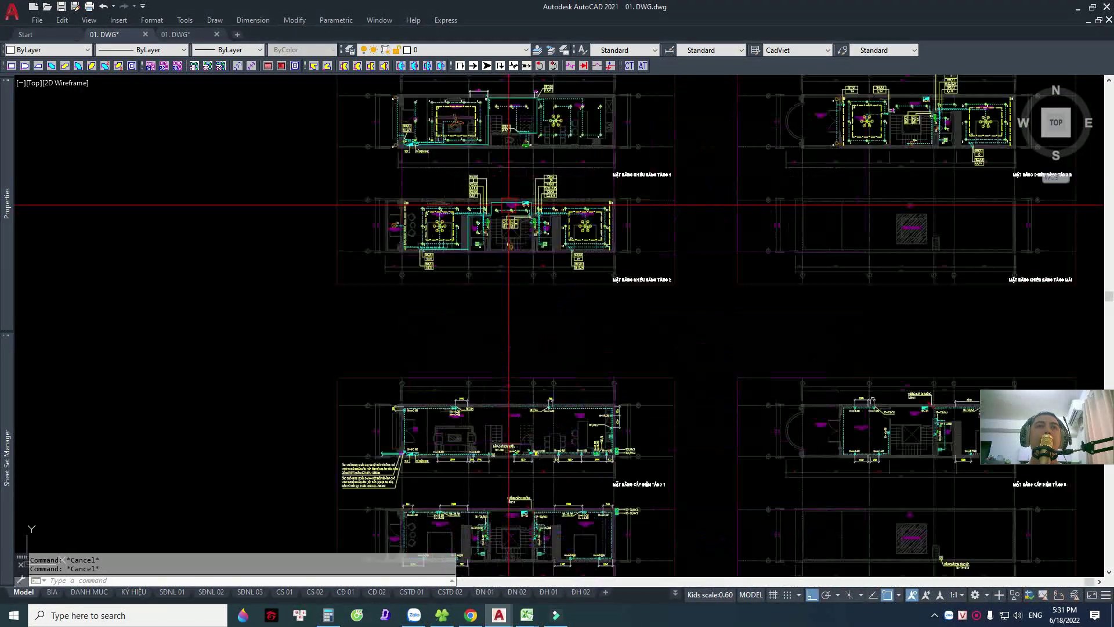
pyautogui.scroll(2, 406, 223)
pyautogui.scroll(1, 324, 225)
pyautogui.scroll(1, 323, 224)
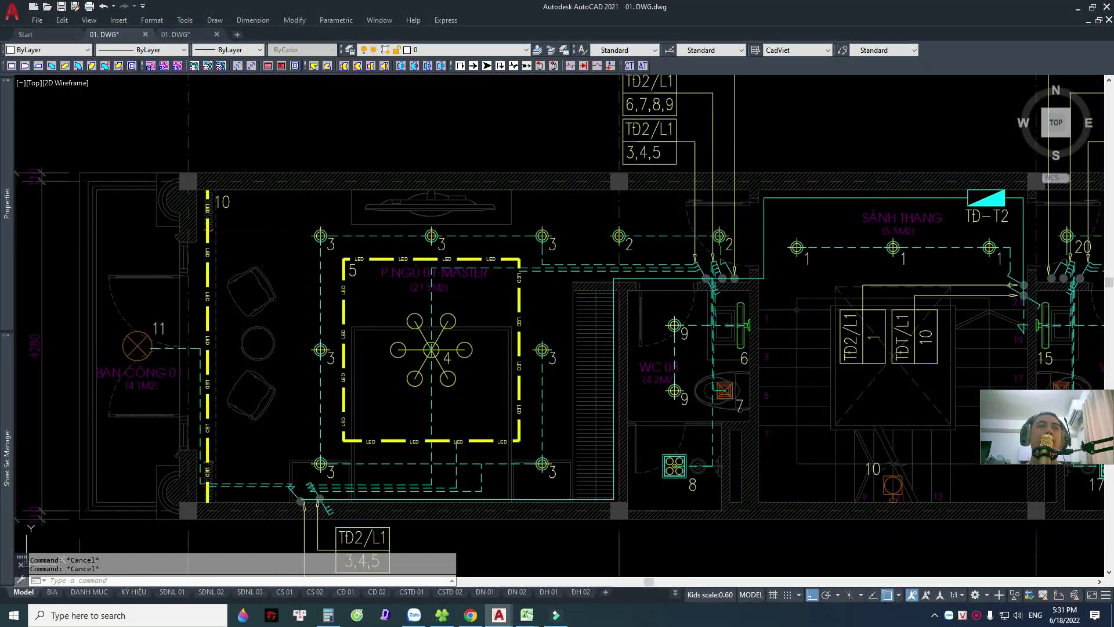
pyautogui.scroll(-1, 278, 215)
pyautogui.moveTo(249, 203)
pyautogui.mouseDown(button='middle')
pyautogui.moveTo(192, 199)
pyautogui.moveTo(257, 193)
pyautogui.mouseUp(button='middle')
pyautogui.scroll(1, 192, 199)
pyautogui.click(220, 223)
pyautogui.press('Escape')
pyautogui.scroll(-5, 257, 193)
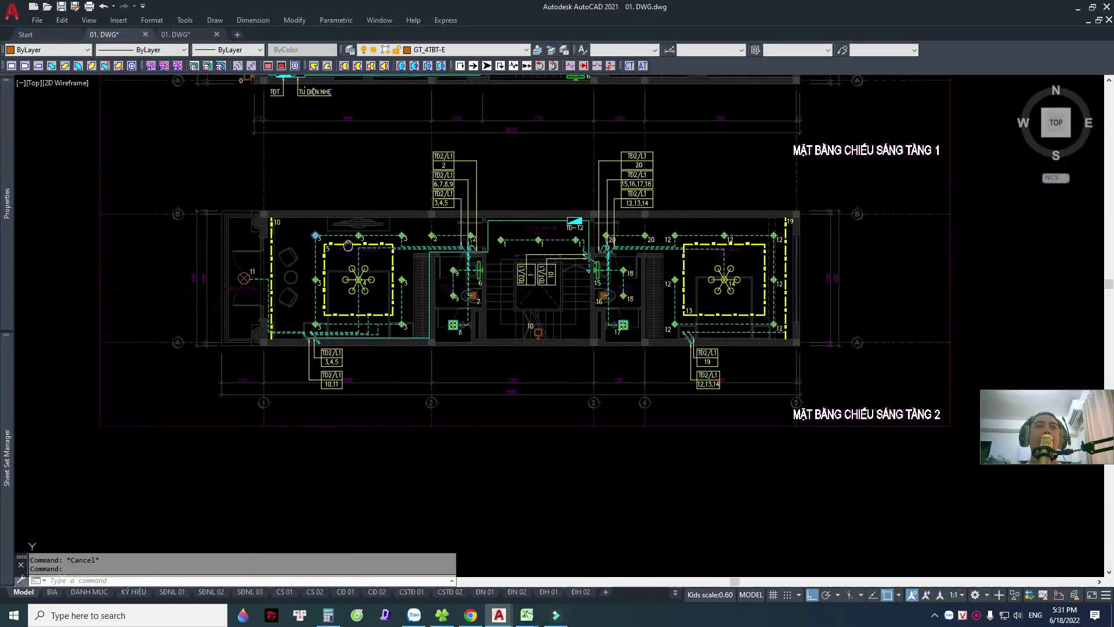
pyautogui.scroll(5, 349, 248)
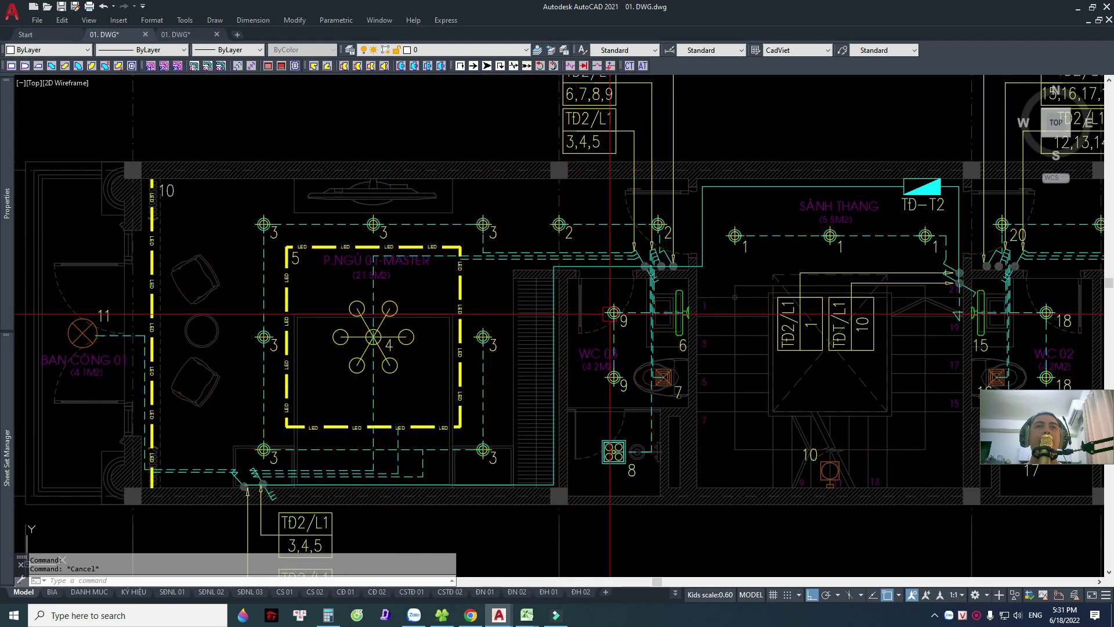
# Pan across the whole lighting plan, then zoom to the fixture symbol legend.
pyautogui.moveTo(719, 265); pyautogui.dragTo(430, 279, button='middle')
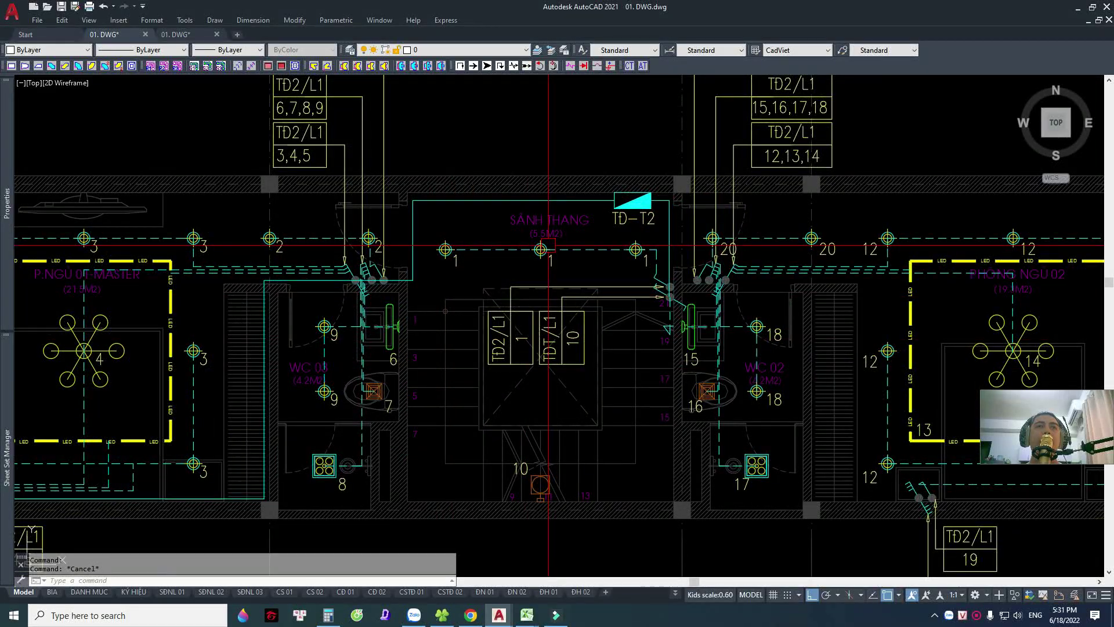
pyautogui.scroll(-2, 377, 278)
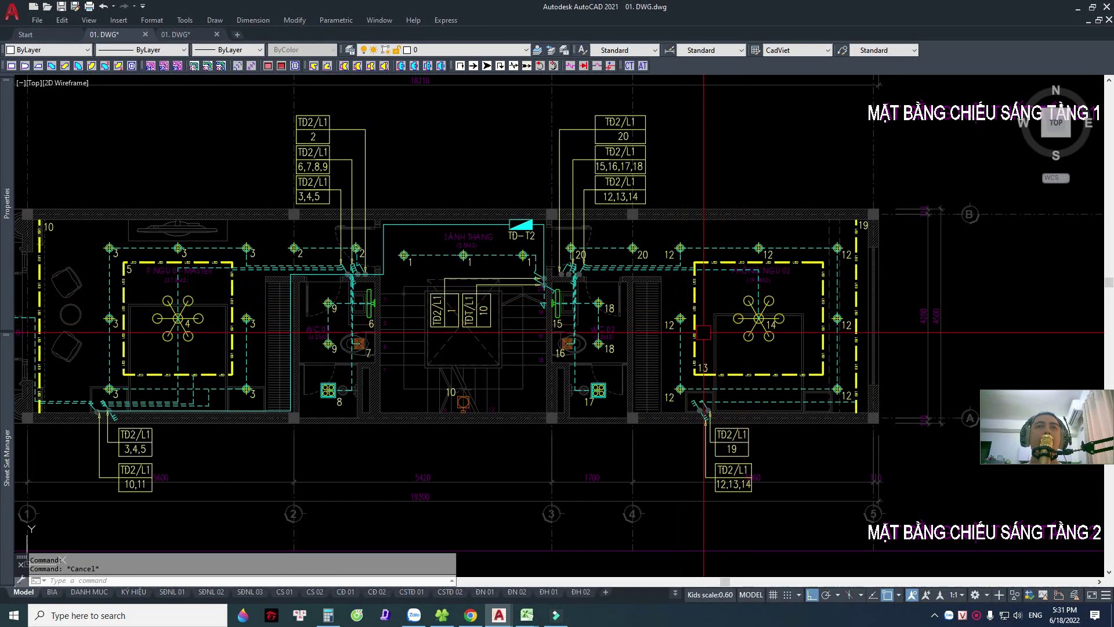
pyautogui.moveTo(704, 333); pyautogui.dragTo(749, 310, button='middle')
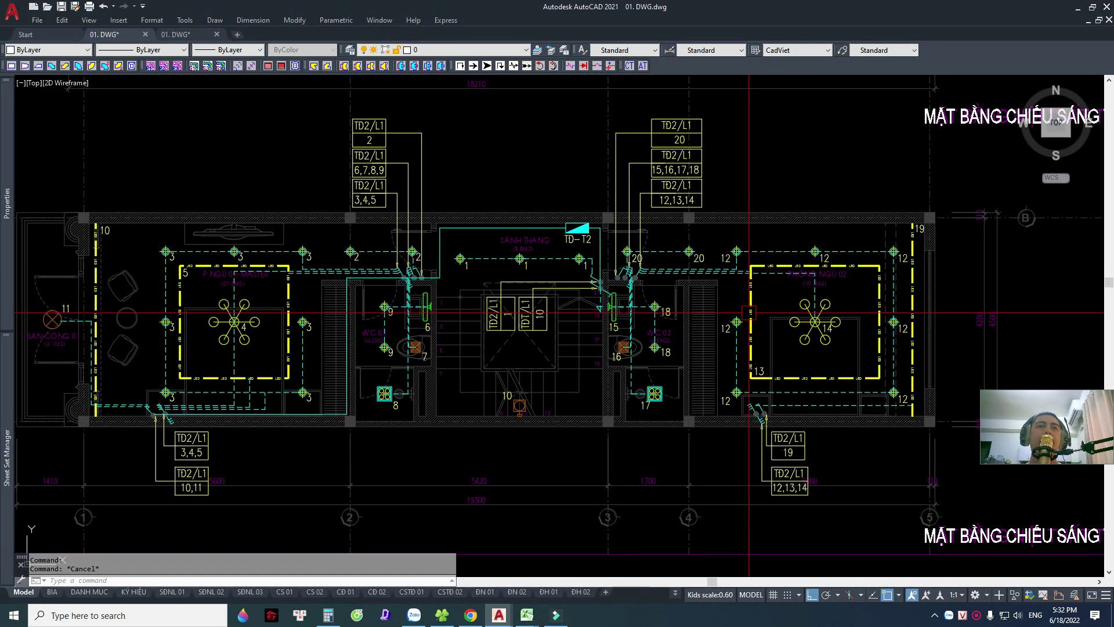
pyautogui.moveTo(456, 260)
pyautogui.mouseDown(button='middle')
pyautogui.moveTo(509, 261)
pyautogui.moveTo(505, 371)
pyautogui.mouseUp(button='middle')
pyautogui.scroll(-3, 494, 244)
pyautogui.scroll(-2, 485, 228)
pyautogui.scroll(8, 534, 192)
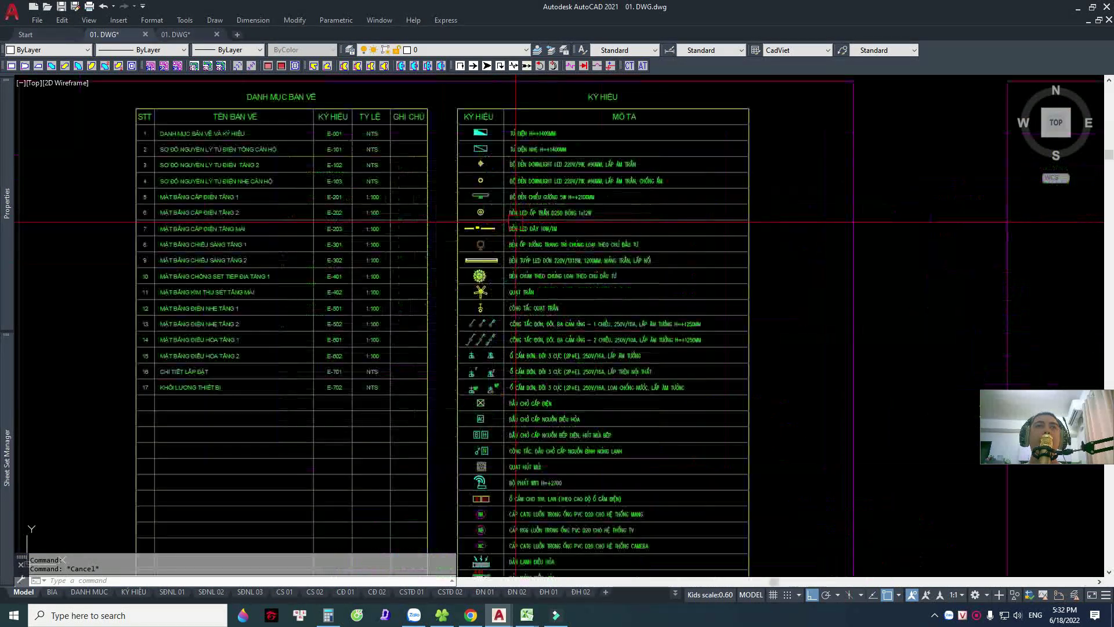
pyautogui.scroll(3, 641, 215)
pyautogui.scroll(1, 641, 215)
pyautogui.scroll(2, 641, 215)
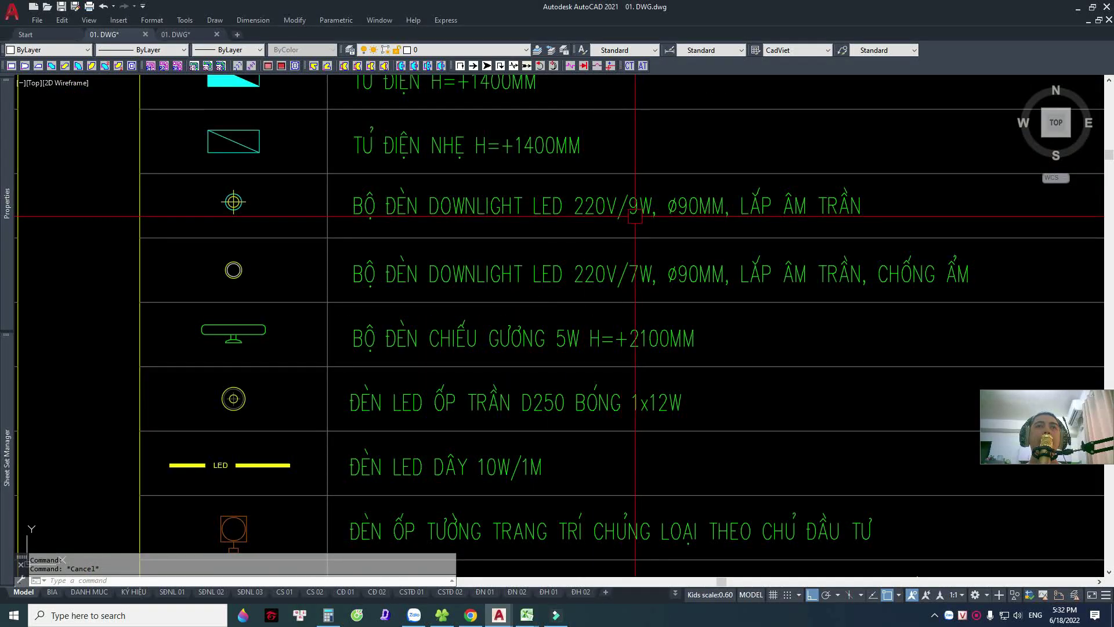
# Compute 25 × 9 = 225 in Windows Calculator, then close it.
pyautogui.click(328, 615)
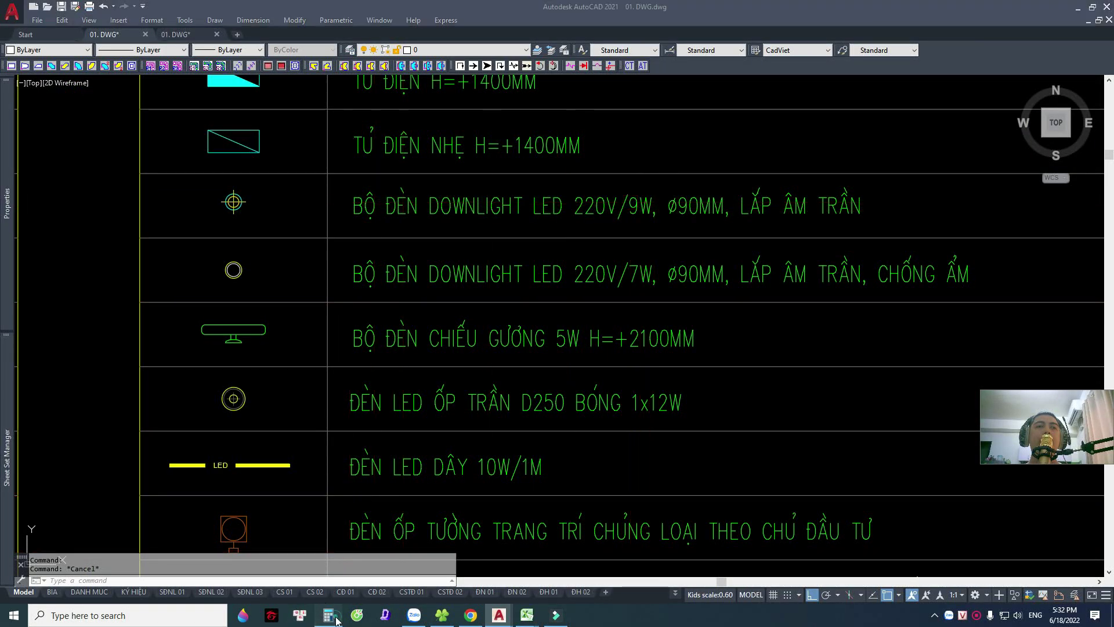
pyautogui.write('25*')
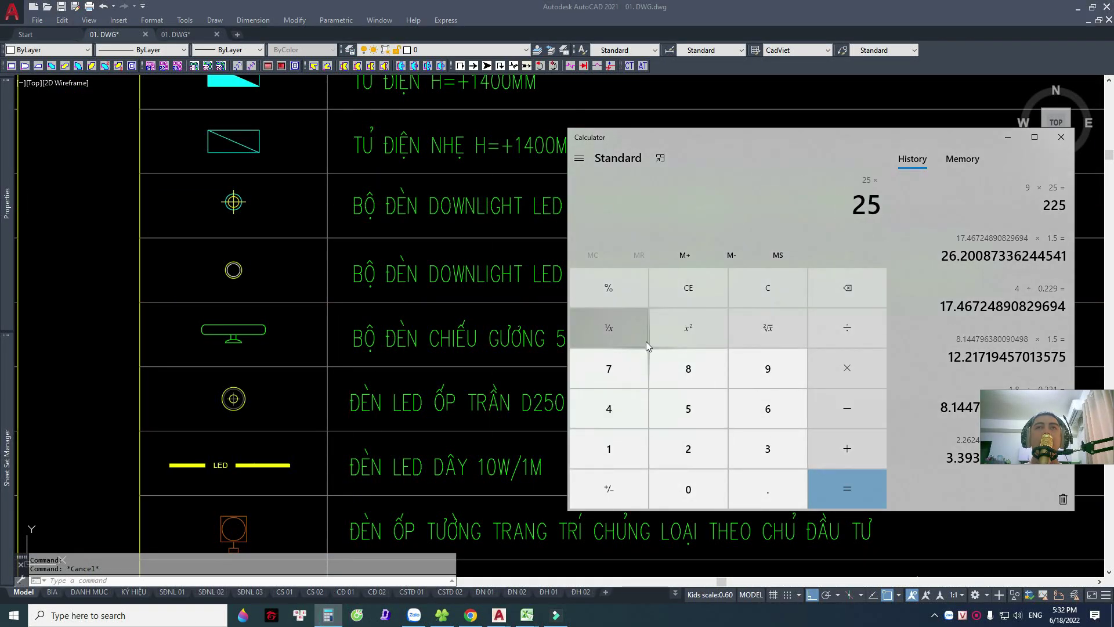
pyautogui.write('9')
pyautogui.press('Return')
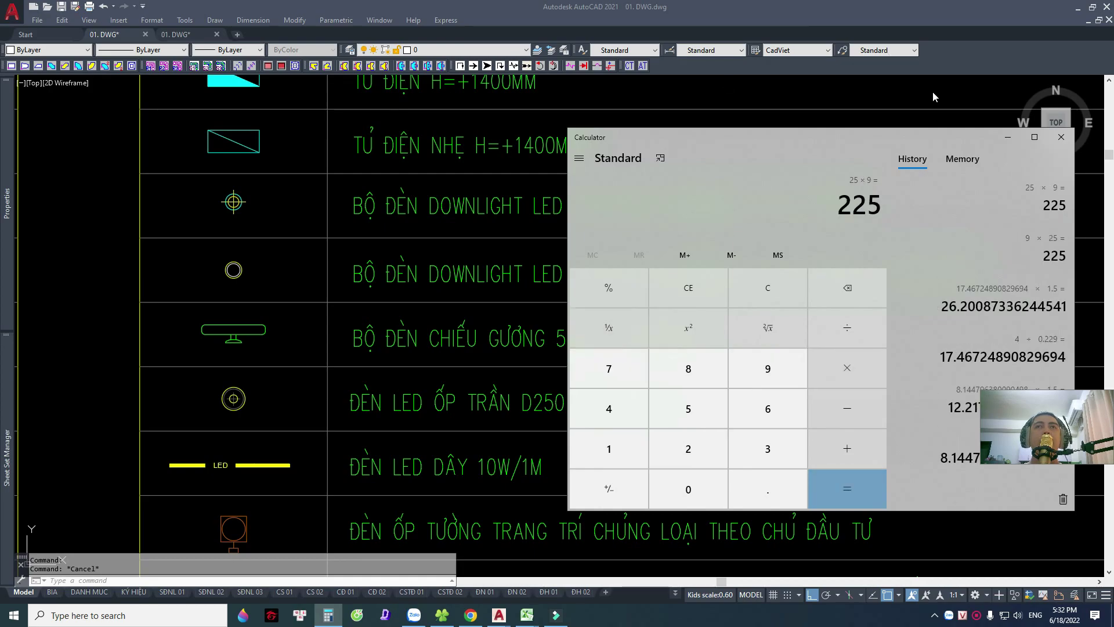
pyautogui.click(932, 92)
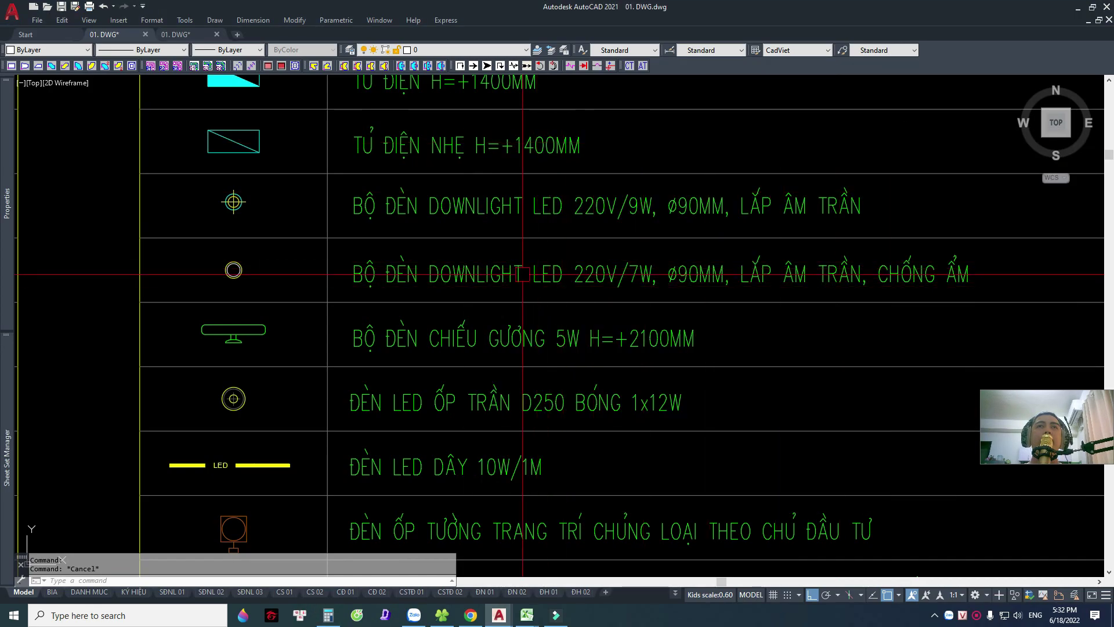
# Zoom into the first-floor lighting plan and select the living-room LED strip loop.
pyautogui.scroll(-5, 522, 274)
pyautogui.scroll(2, 488, 448)
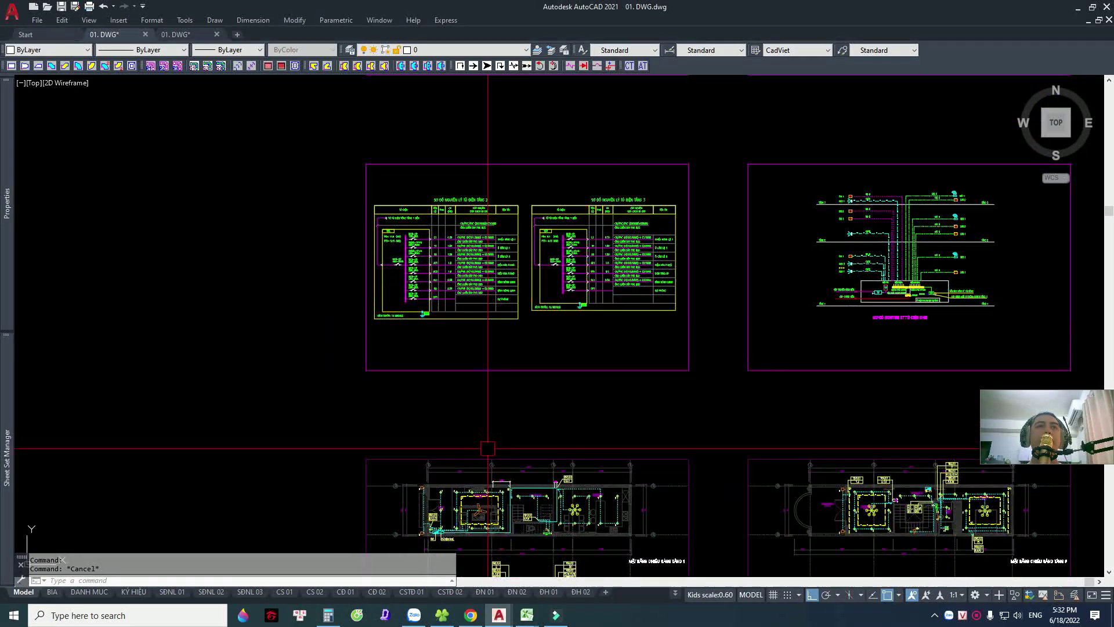
pyautogui.scroll(2, 488, 448)
pyautogui.scroll(6, 558, 294)
pyautogui.scroll(1, 559, 295)
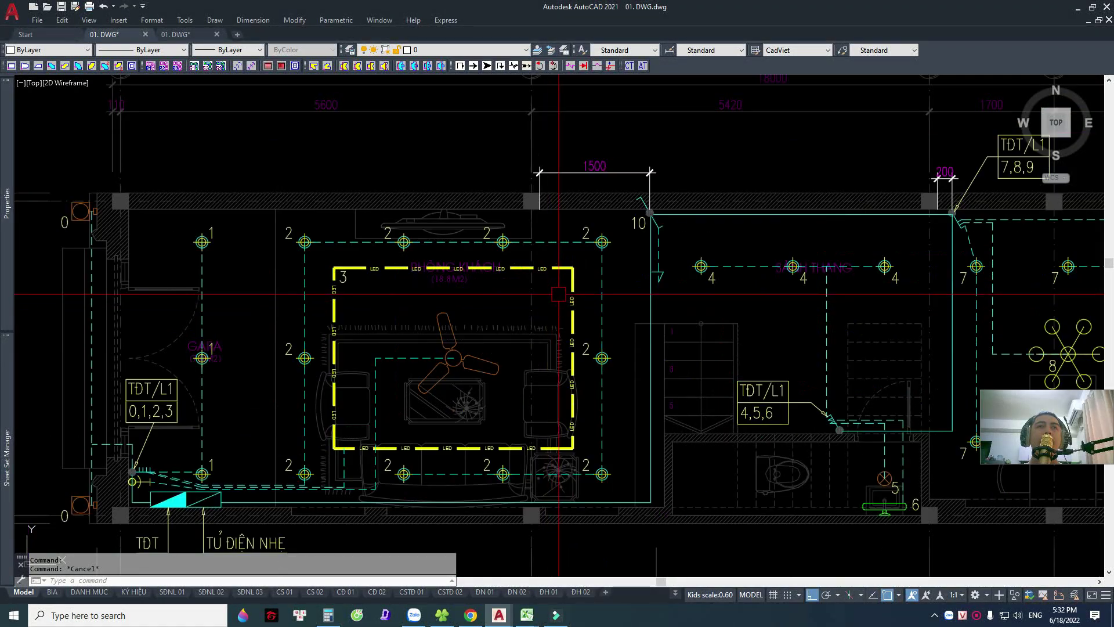
pyautogui.click(571, 296)
pyautogui.write('6')
pyautogui.press('Return')
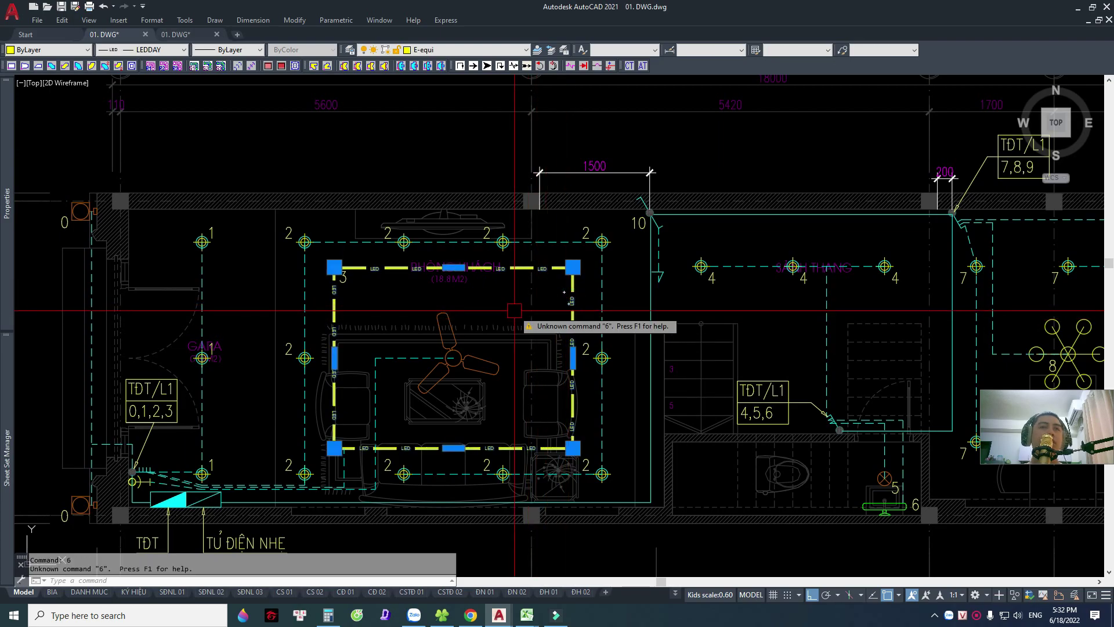
pyautogui.press('Escape')
pyautogui.press('Escape')
# Match the strip to legend entry E-203 (LED strip 10W/1M), then zoom back out.
pyautogui.scroll(-8, 512, 329)
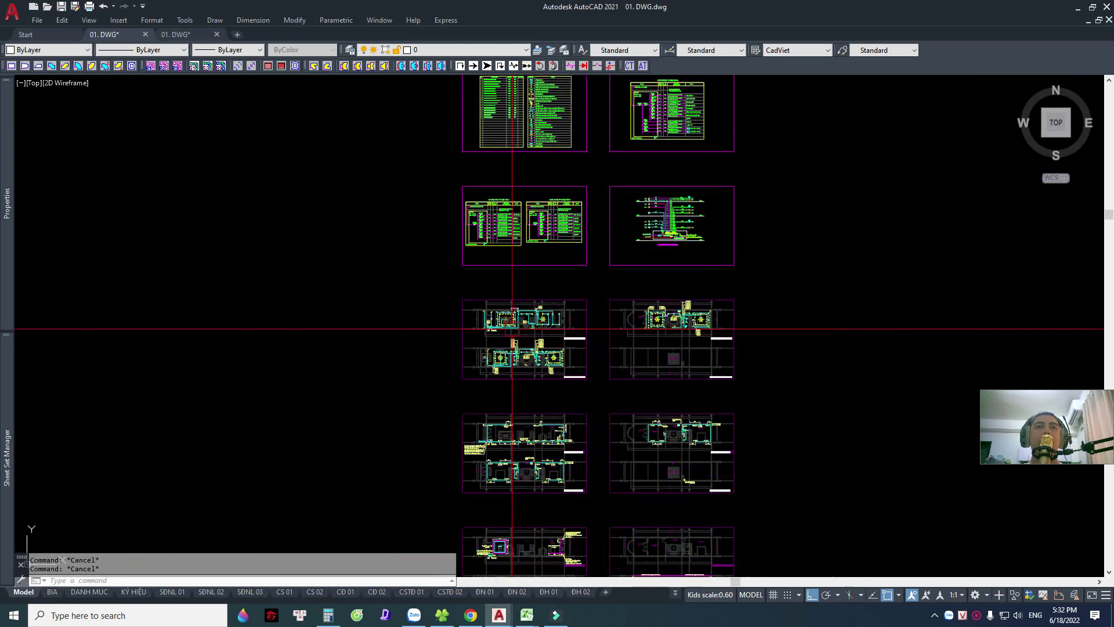
pyautogui.scroll(5, 527, 267)
pyautogui.scroll(5, 534, 302)
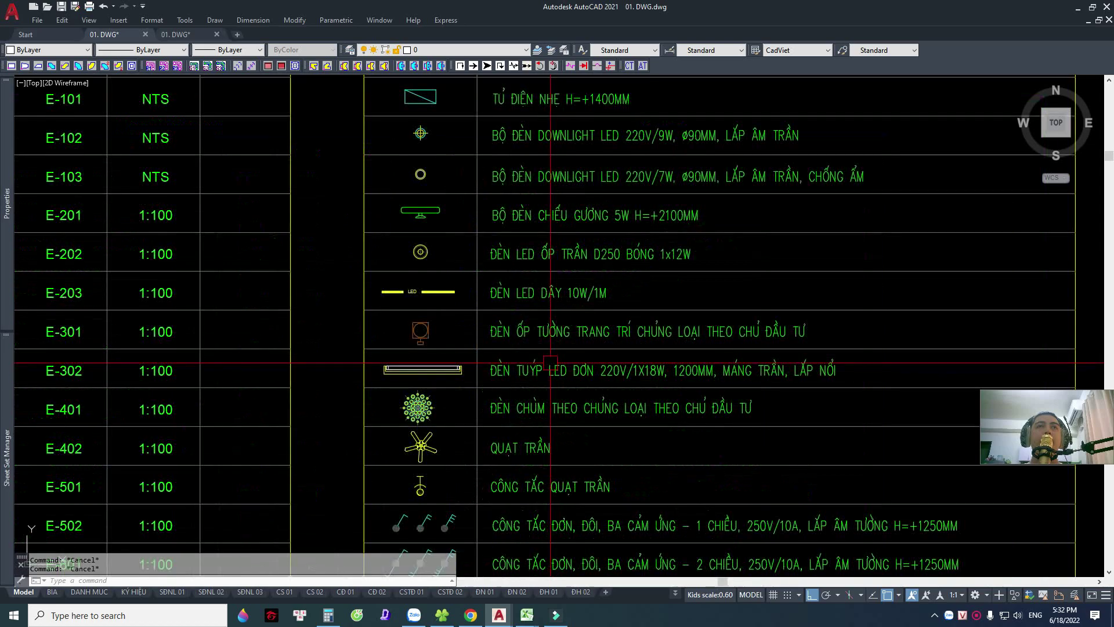
pyautogui.click(535, 295)
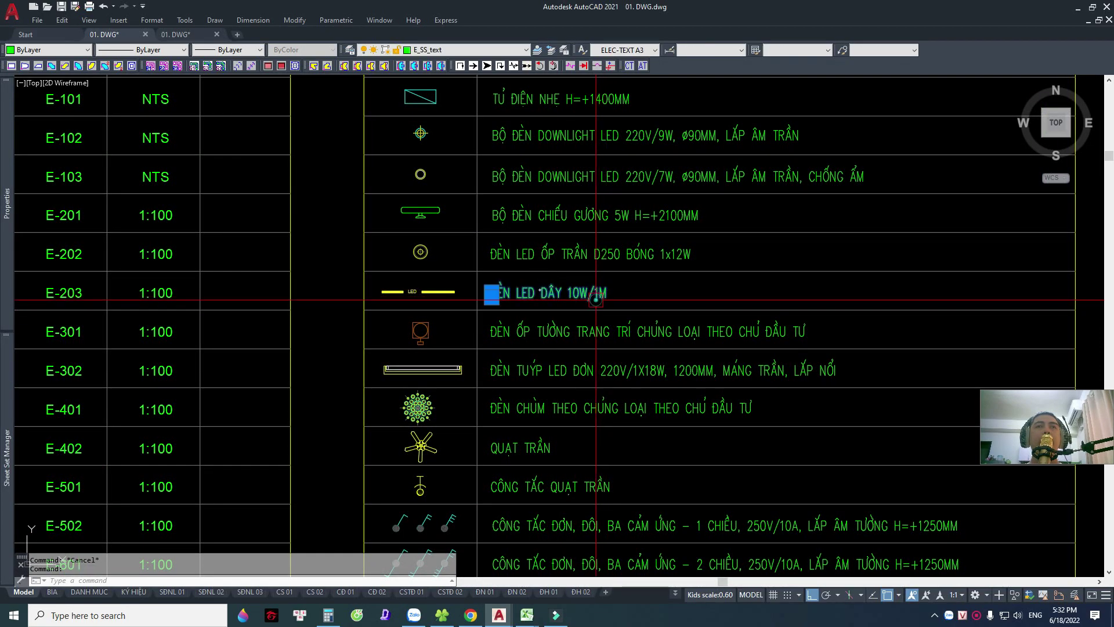
pyautogui.press('Escape')
pyautogui.scroll(-5, 522, 335)
pyautogui.scroll(-3, 512, 222)
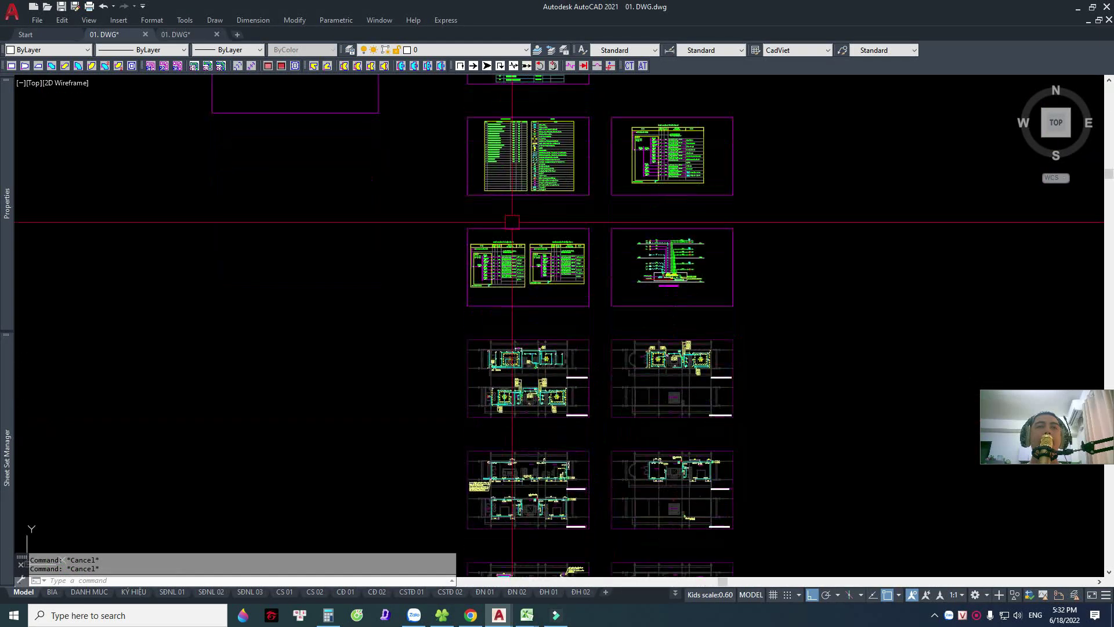
pyautogui.scroll(5, 525, 349)
pyautogui.scroll(2, 580, 287)
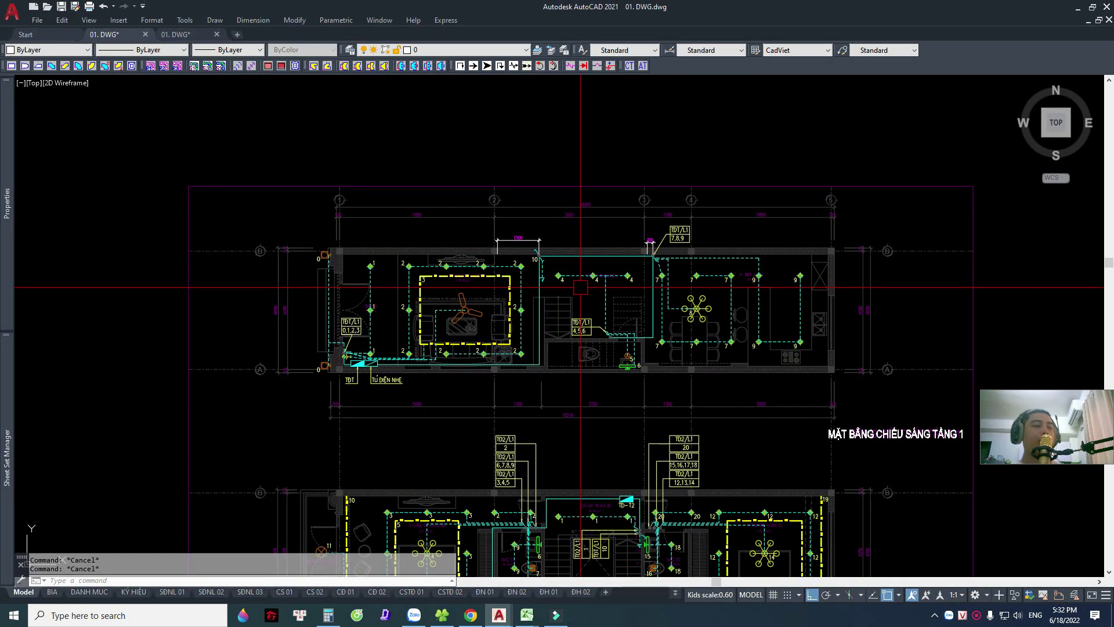
# Review the Load Application dialog's Startup Suite contents, then close both dialogs.
pyautogui.write('p')
pyautogui.press('Return')
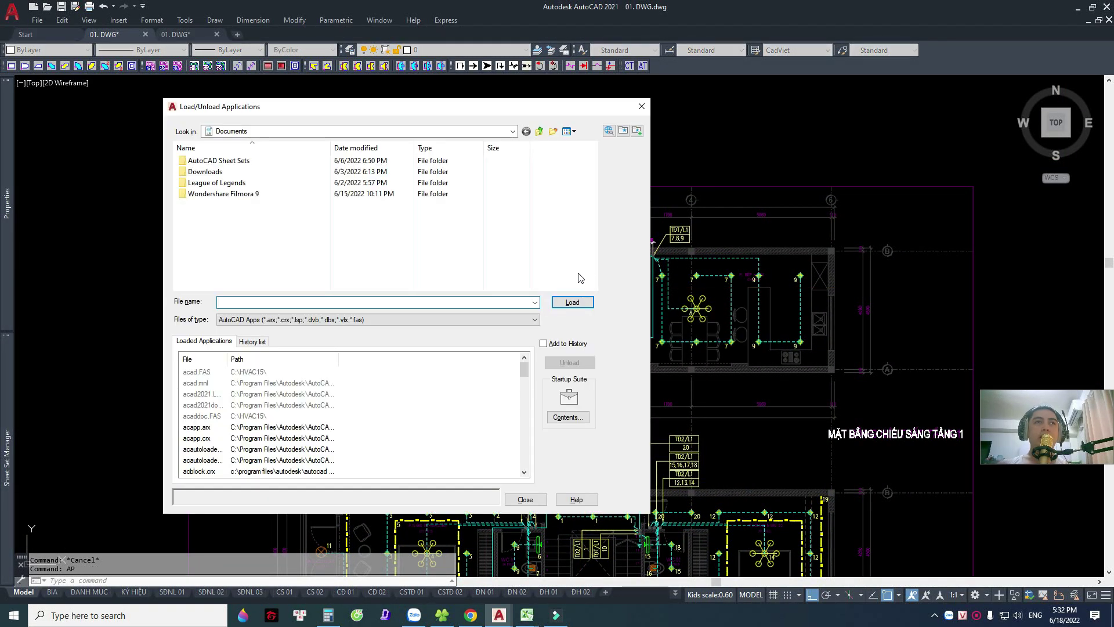
pyautogui.click(554, 416)
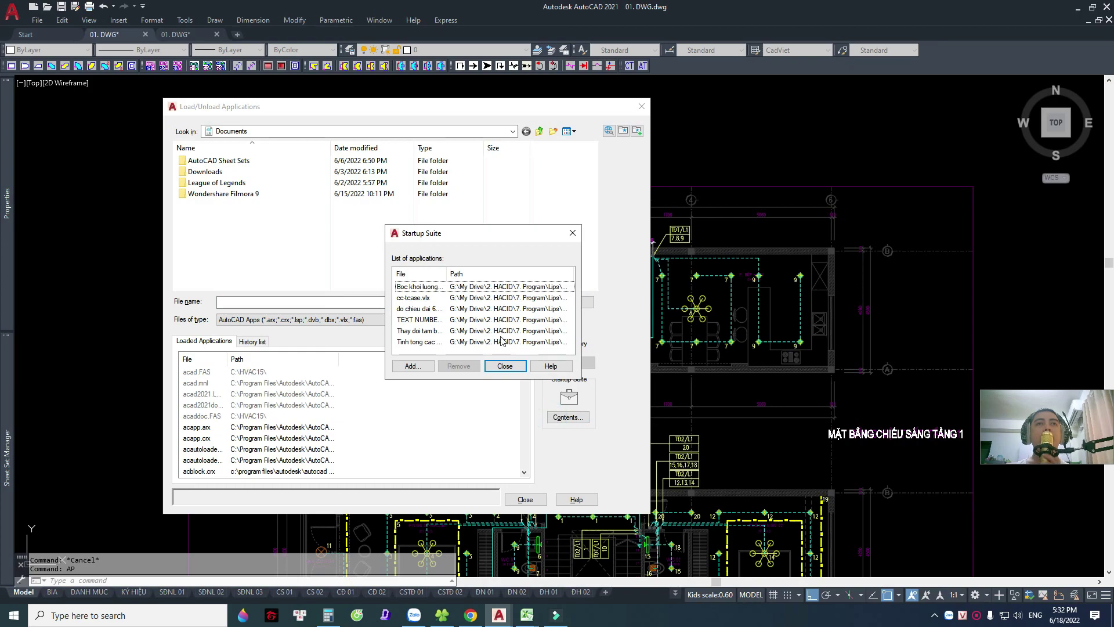
pyautogui.click(428, 310)
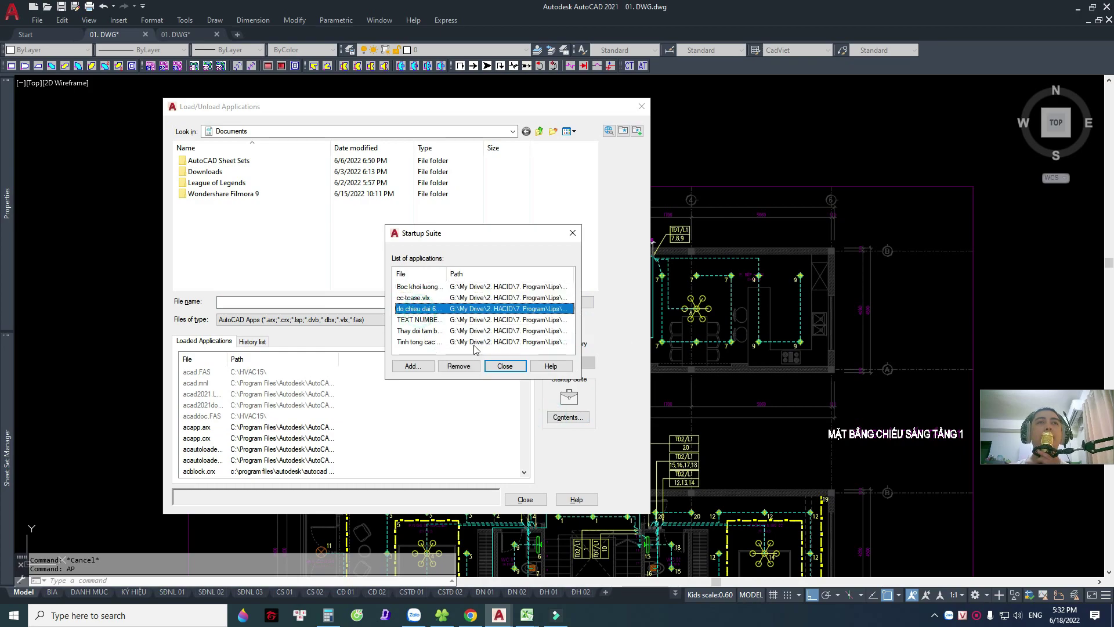
pyautogui.click(503, 367)
pyautogui.click(525, 500)
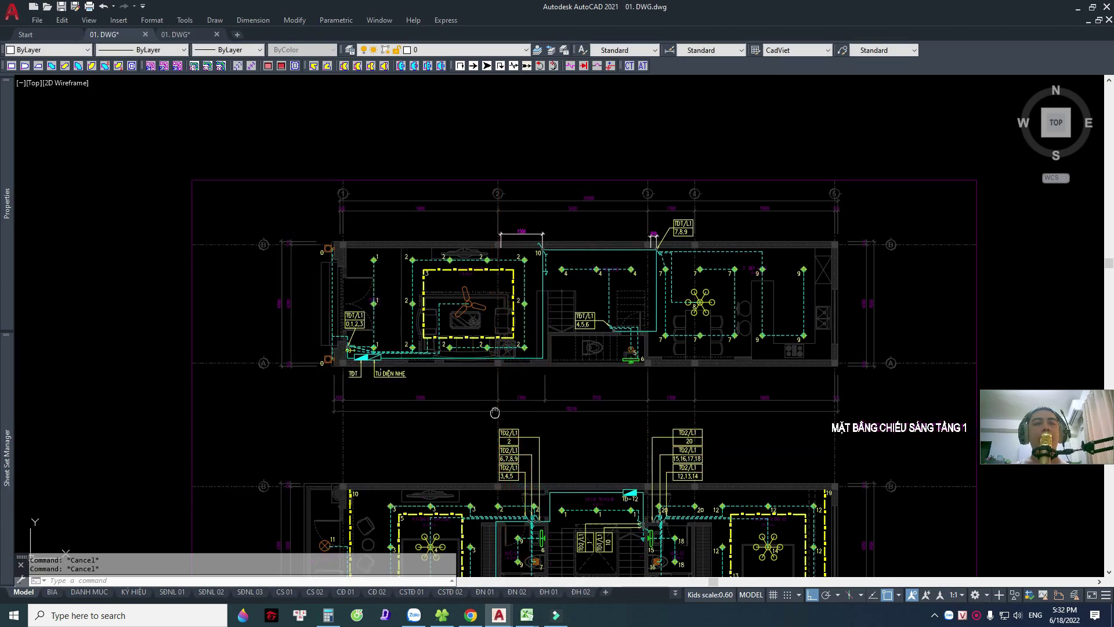
# Pan the floor-1 plan and cancel a failed typed '6' command.
pyautogui.moveTo(475, 416); pyautogui.dragTo(508, 367, button='middle')
pyautogui.write('6')
pyautogui.press('Return')
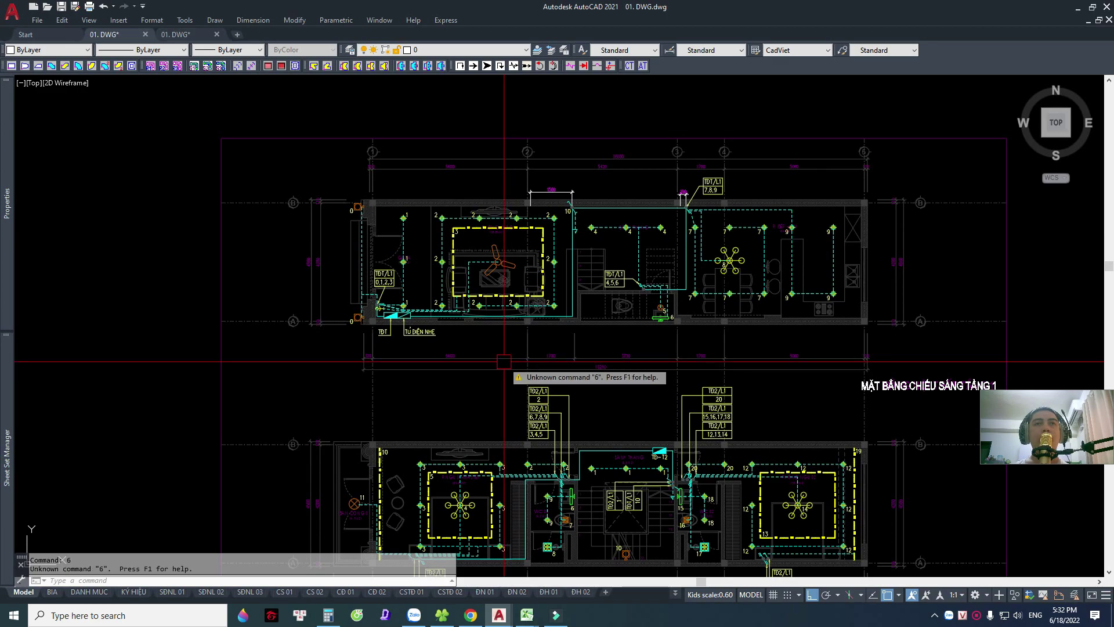
pyautogui.press('Escape')
pyautogui.press('Escape')
pyautogui.moveTo(502, 333); pyautogui.dragTo(501, 330, button='middle')
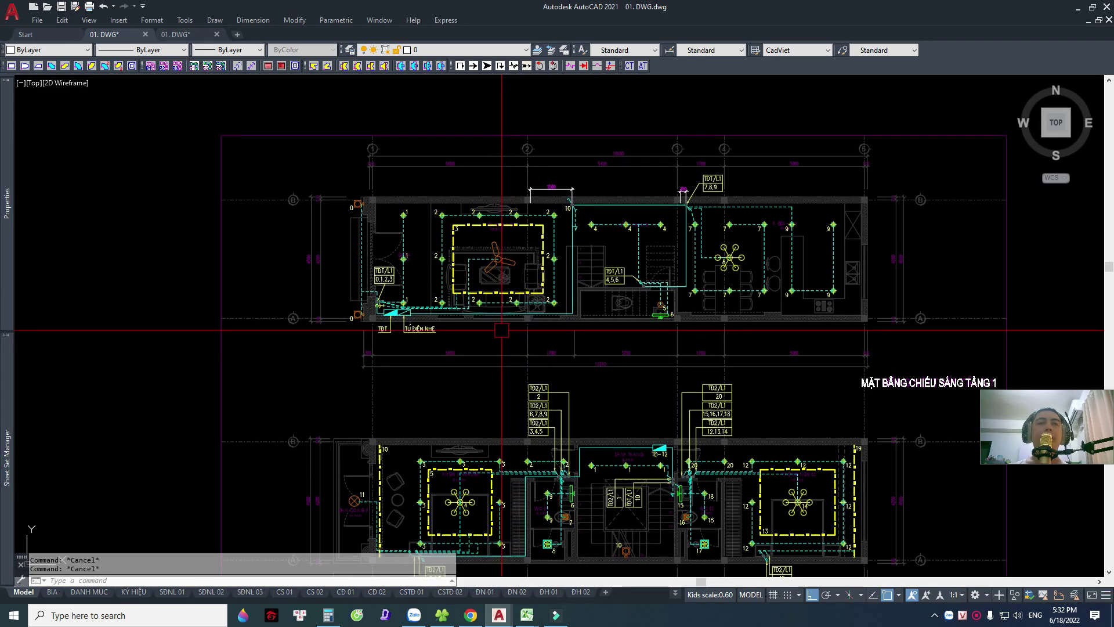
# Reopen Load Application via AP, browse toward the desktop, close it and zoom in.
pyautogui.write('ap')
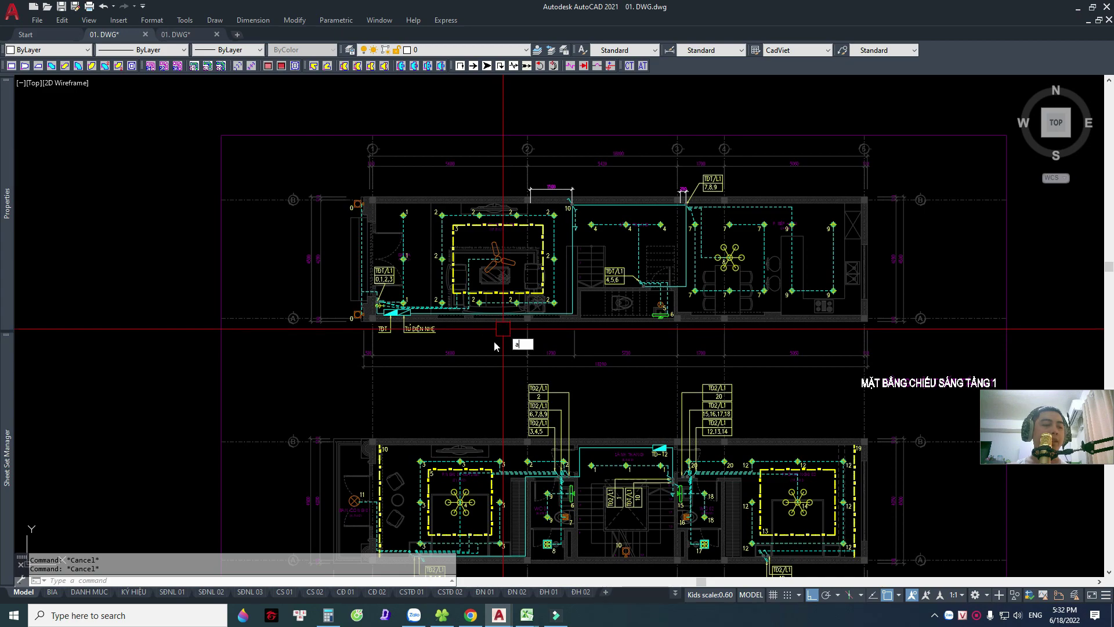
pyautogui.press('Return')
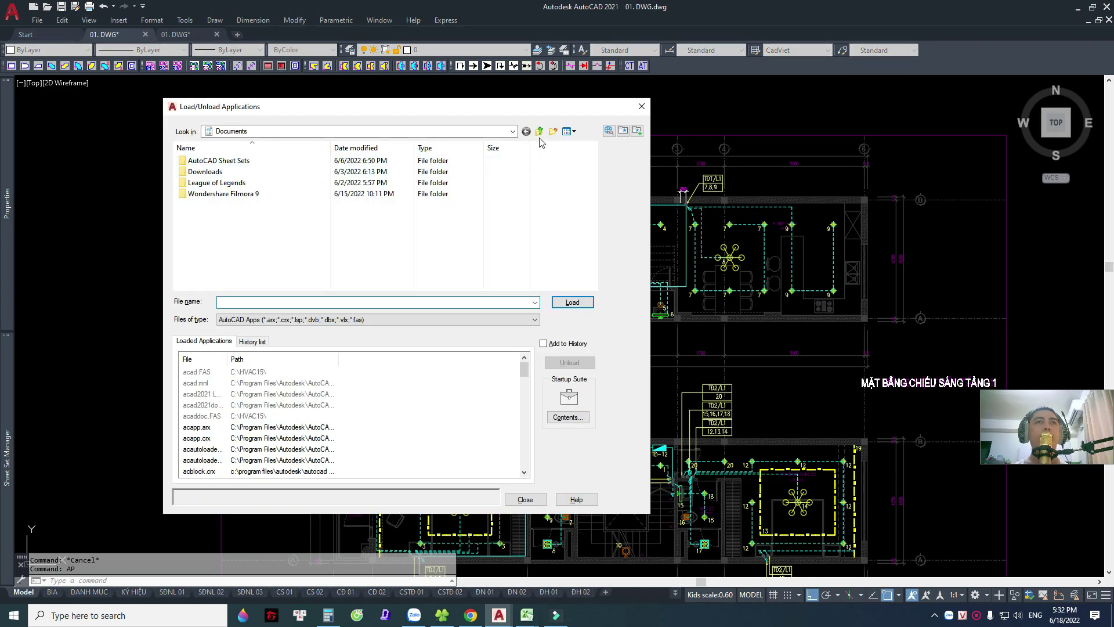
pyautogui.click(540, 131)
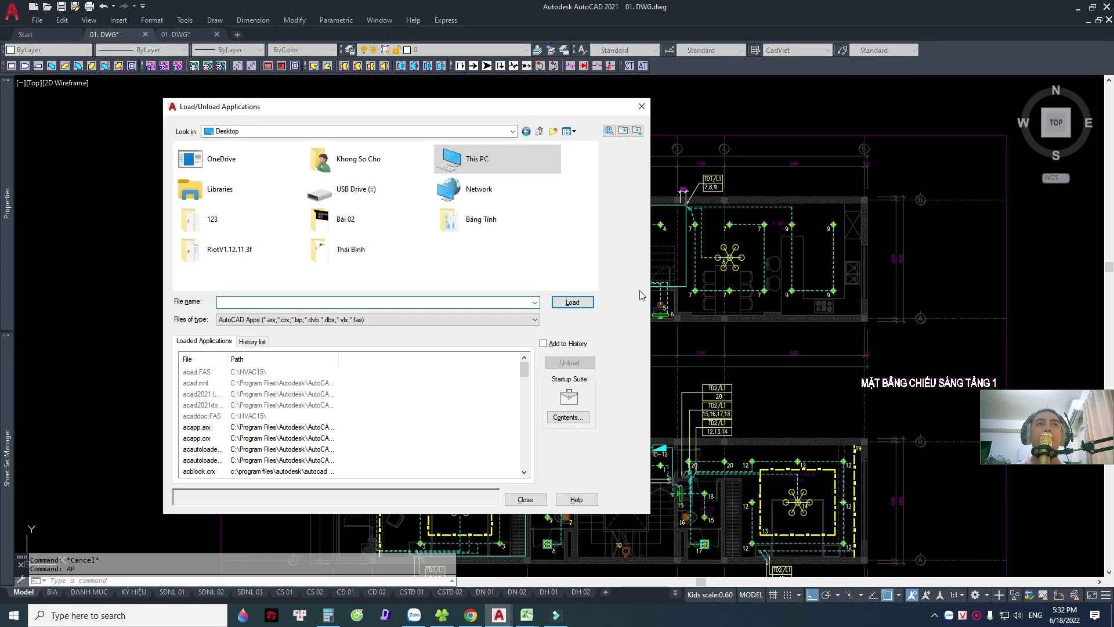
pyautogui.click(642, 106)
pyautogui.scroll(3, 529, 238)
pyautogui.scroll(2, 529, 238)
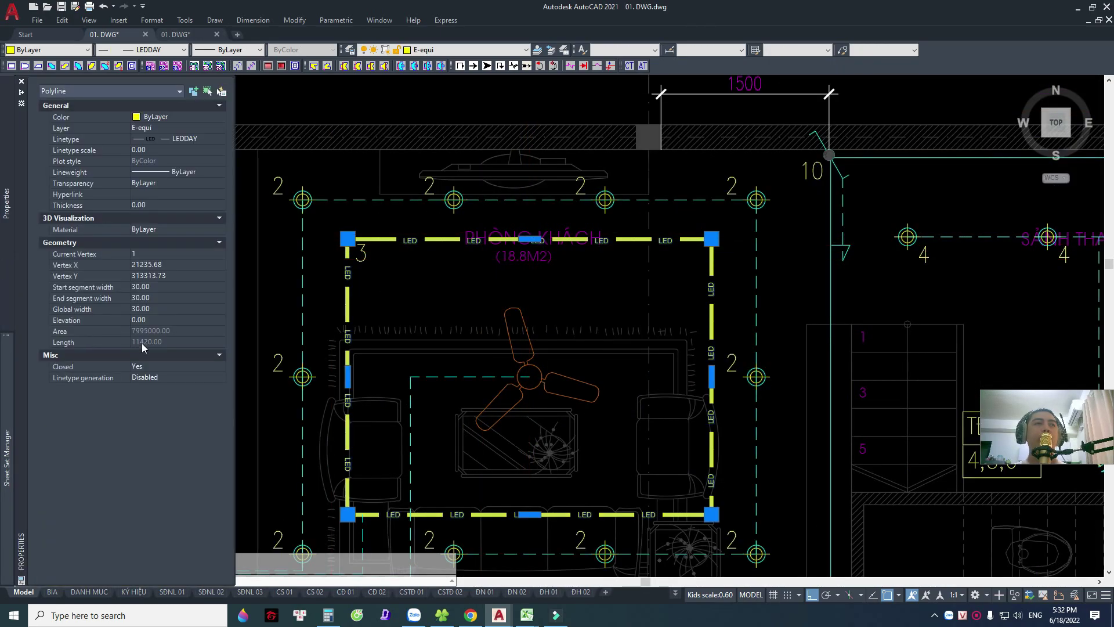
# Check the LED strip outline's total length, then pan over to the sheet frames.
pyautogui.click(143, 343)
pyautogui.press('Escape')
pyautogui.press('Escape')
pyautogui.scroll(-5, 540, 232)
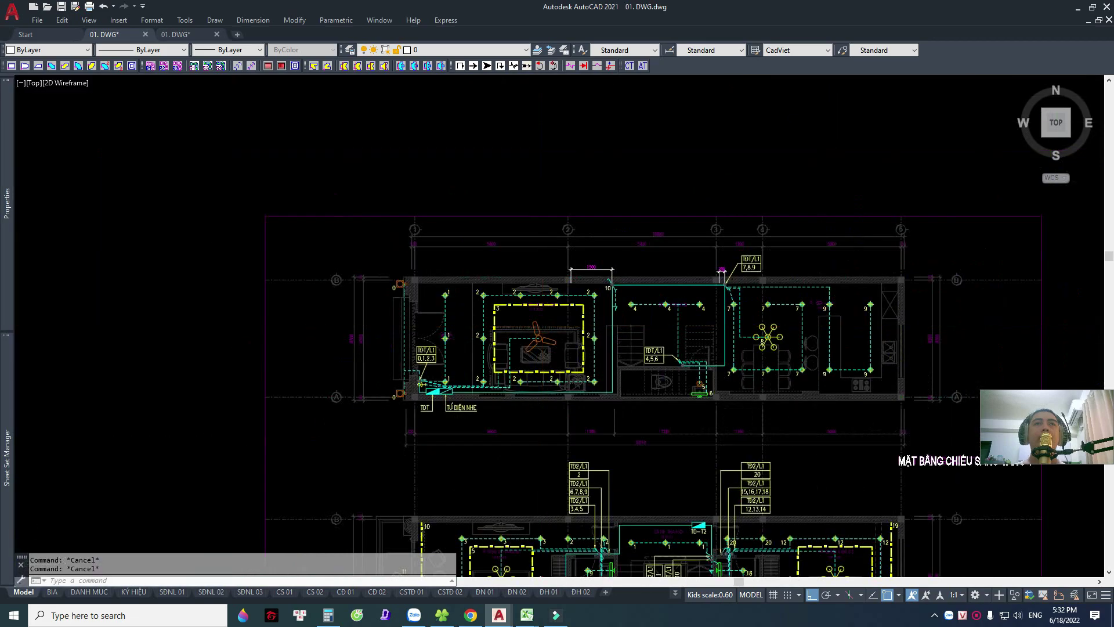
pyautogui.scroll(-3, 539, 197)
pyautogui.moveTo(540, 194)
pyautogui.mouseDown(button='middle')
pyautogui.moveTo(569, 223)
pyautogui.moveTo(577, 294)
pyautogui.mouseUp(button='middle')
pyautogui.scroll(-2, 581, 227)
pyautogui.scroll(8, 598, 232)
pyautogui.scroll(-2, 603, 235)
pyautogui.scroll(4, 613, 239)
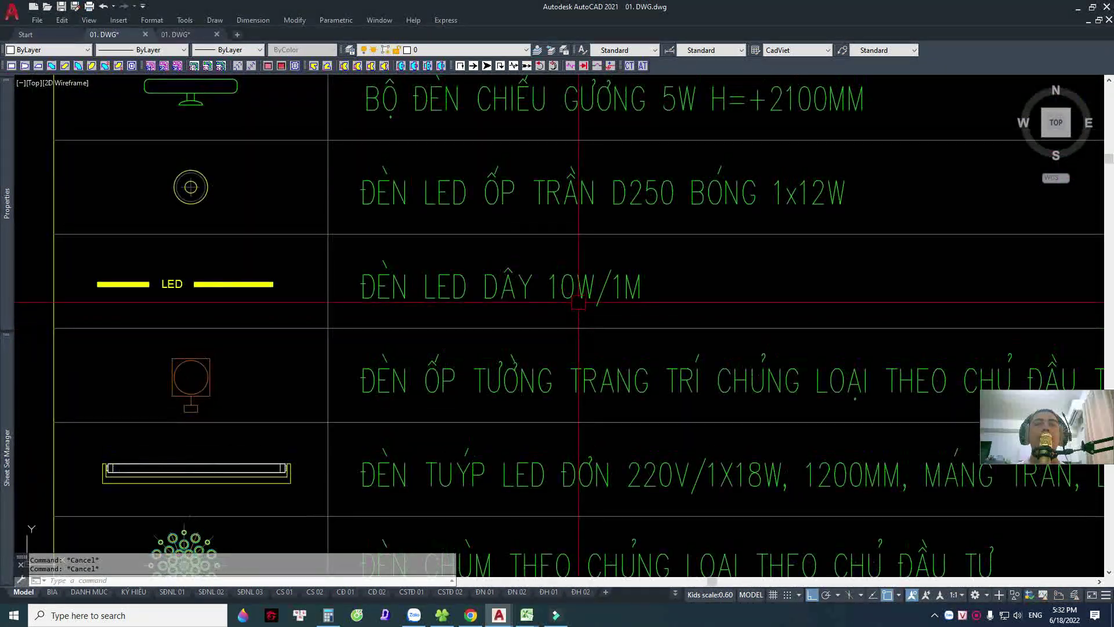
# Check the LED DÂY 10W/1M strip description in the legend.
pyautogui.click(617, 287)
pyautogui.press('Escape')
pyautogui.click(566, 292)
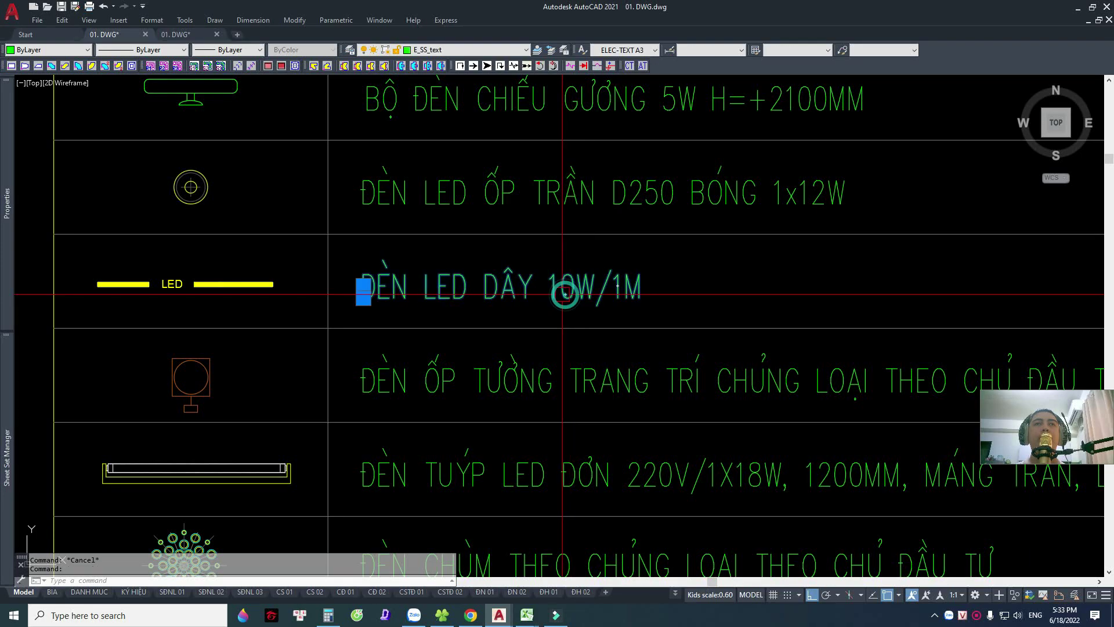
pyautogui.press('Escape')
pyautogui.scroll(-3, 547, 296)
pyautogui.scroll(-2, 530, 546)
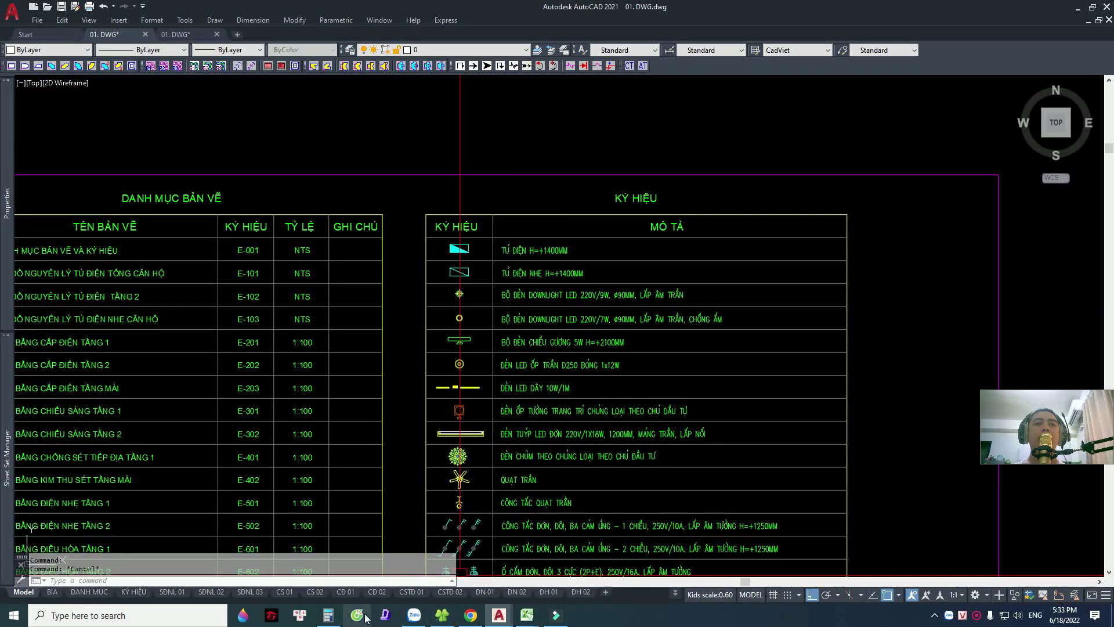
# Total 110 + 225 = 335 on the calculator and bring the TĐ2 schematic back into view.
pyautogui.click(328, 615)
pyautogui.write('10 + ')
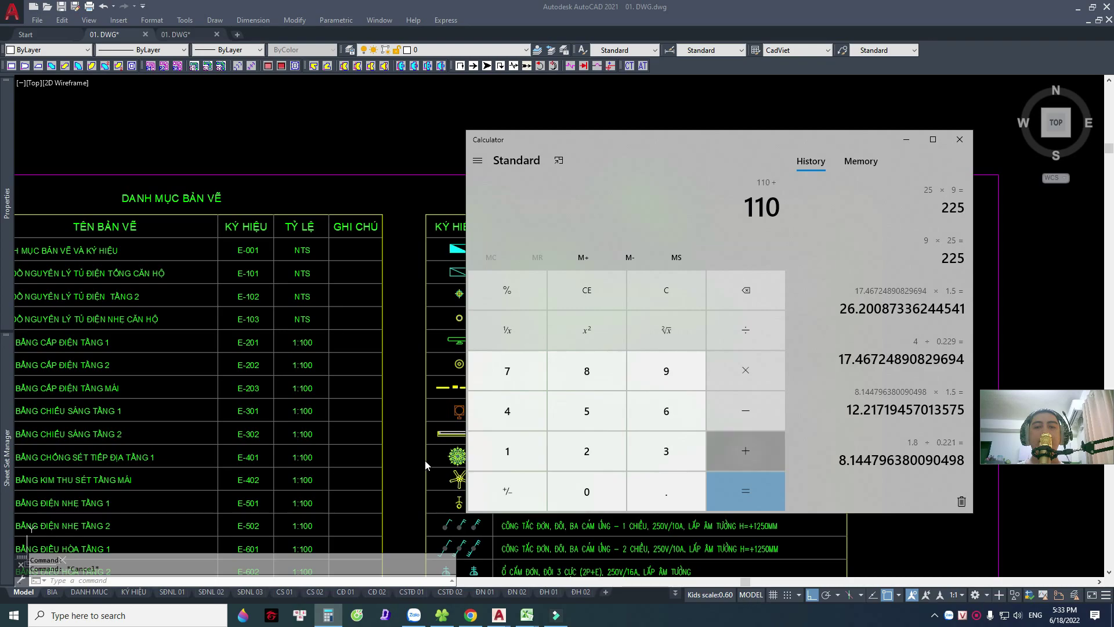
pyautogui.write('225')
pyautogui.press('Return')
pyautogui.click(312, 335)
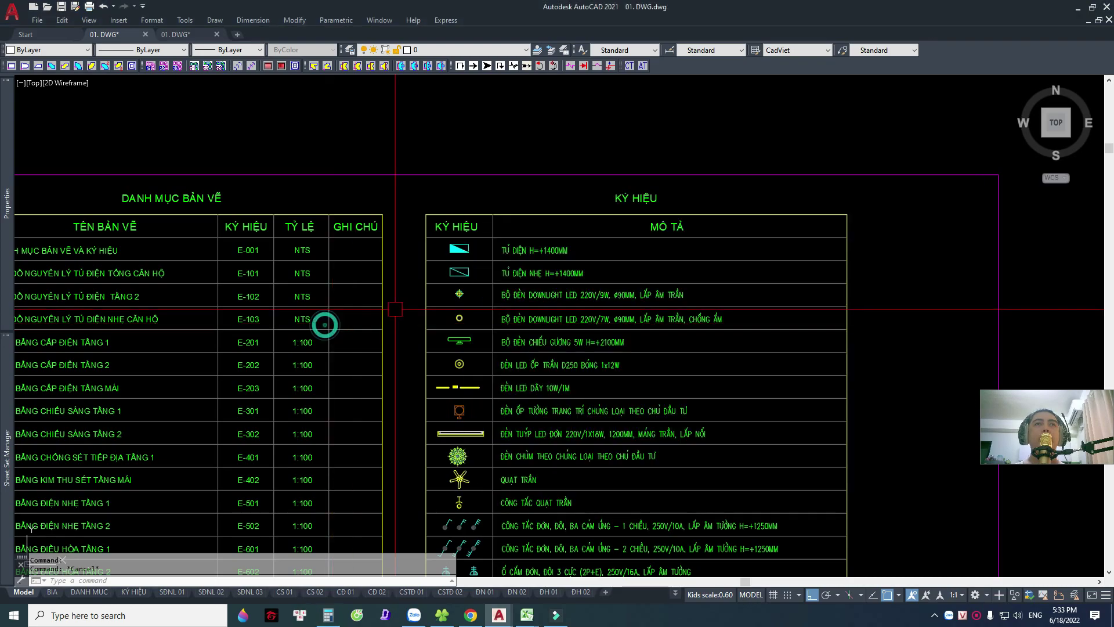
pyautogui.scroll(-3, 323, 324)
pyautogui.moveTo(407, 290); pyautogui.dragTo(407, 365, button='middle')
pyautogui.scroll(3, 493, 464)
# Select balcony fixture 11 and WC fixture 8 on the floor 2 lighting plan.
pyautogui.scroll(3, 523, 348)
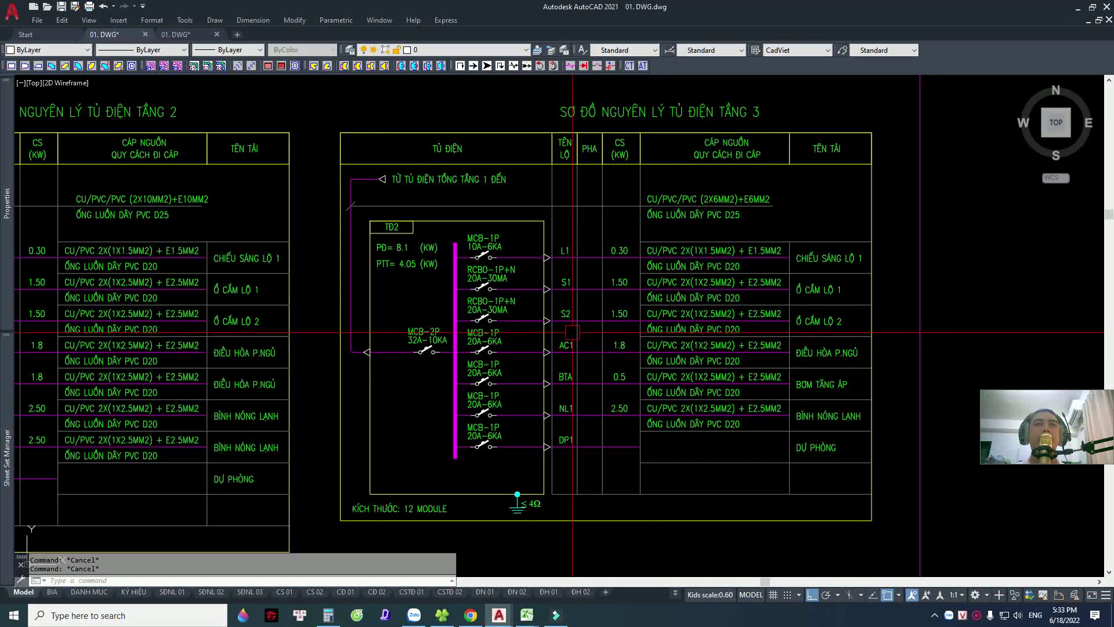
pyautogui.scroll(-6, 542, 318)
pyautogui.scroll(5, 517, 341)
pyautogui.scroll(2, 417, 388)
pyautogui.scroll(3, 417, 388)
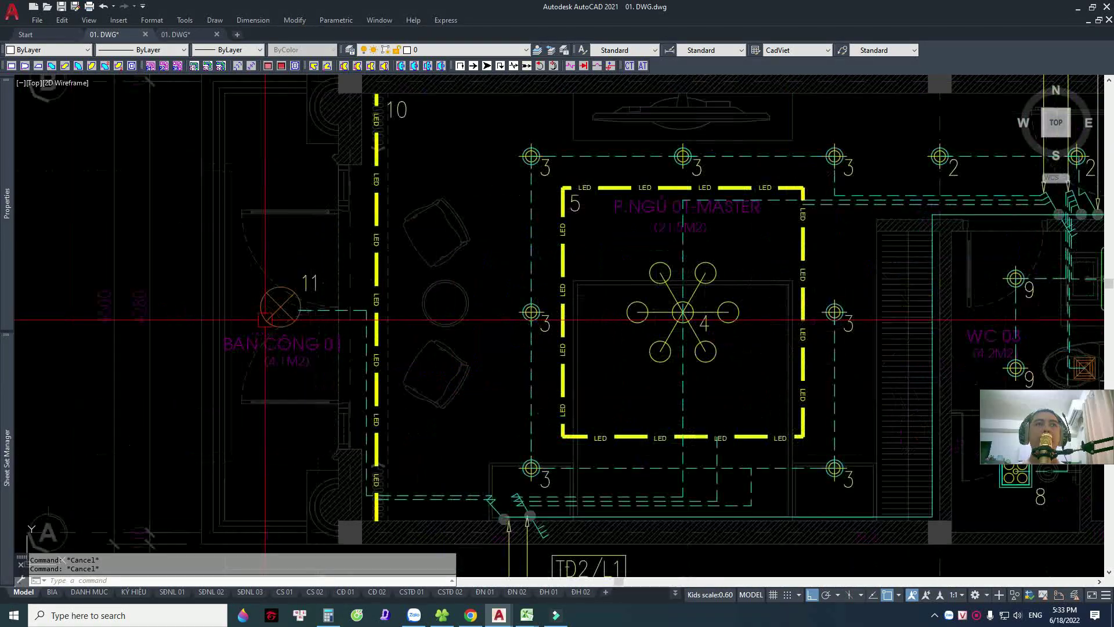
pyautogui.click(277, 303)
pyautogui.scroll(-3, 290, 319)
pyautogui.scroll(2, 450, 308)
pyautogui.scroll(-2, 450, 308)
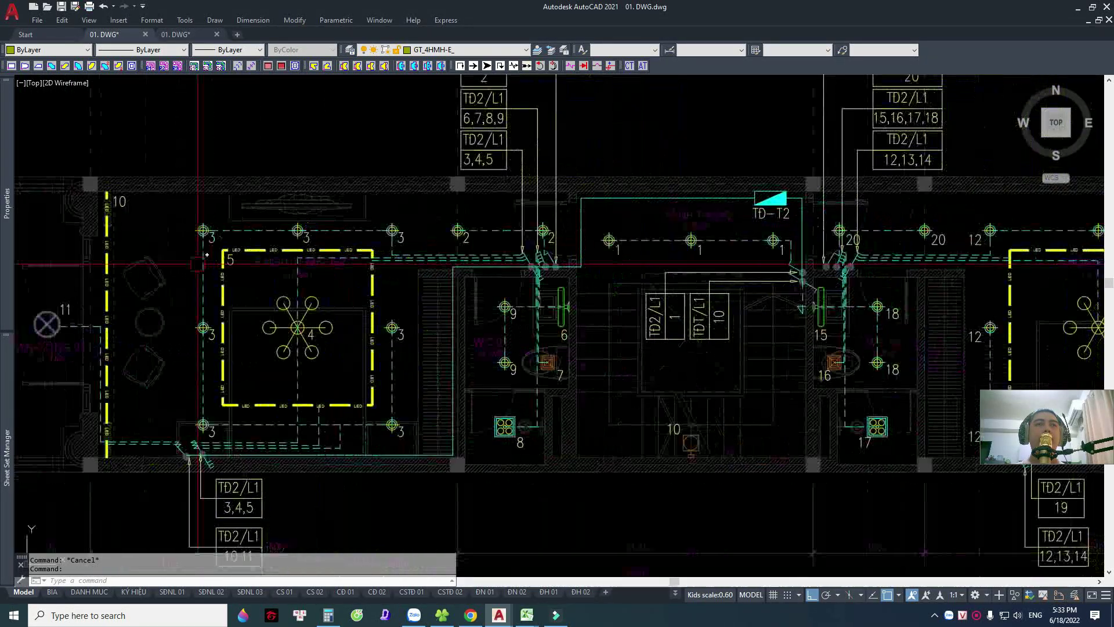
pyautogui.scroll(4, 557, 378)
pyautogui.scroll(-2, 556, 398)
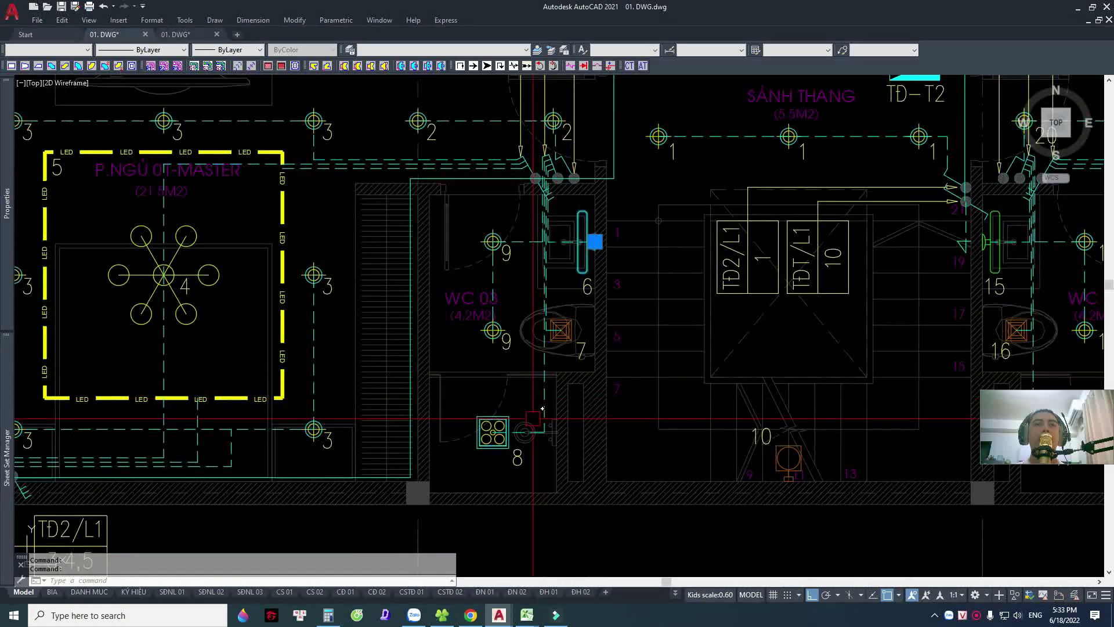
pyautogui.click(491, 433)
# Clear the selection, turn polar tracking off, and center the master bedroom with its TĐ2/L1 labels.
pyautogui.scroll(-3, 491, 433)
pyautogui.scroll(3, 525, 358)
pyautogui.scroll(-3, 525, 358)
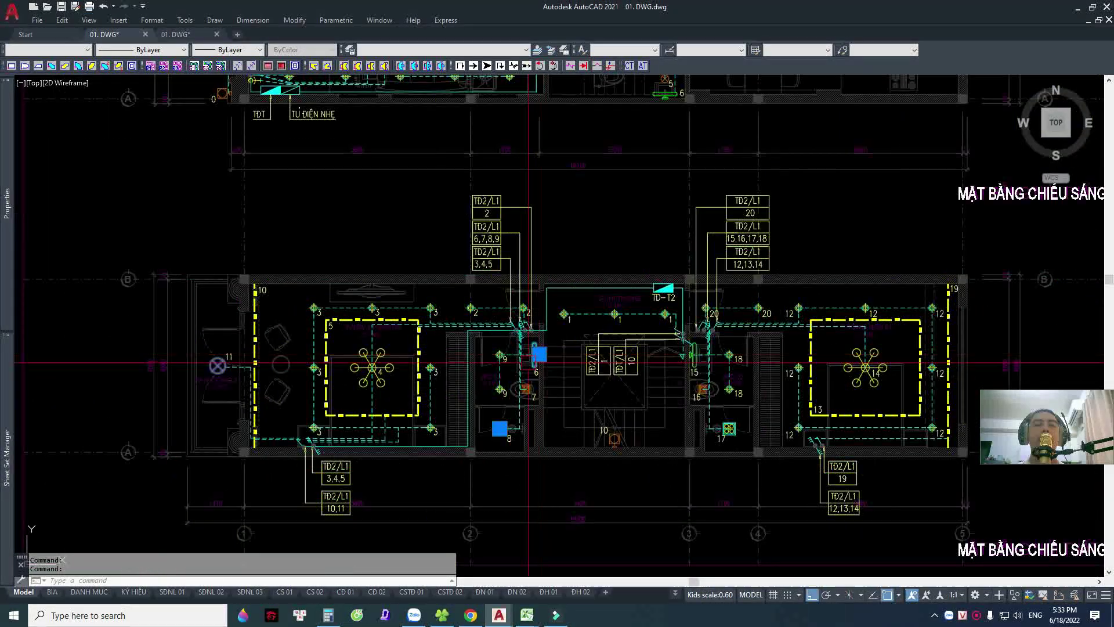
pyautogui.scroll(1, 556, 348)
pyautogui.scroll(1, 557, 348)
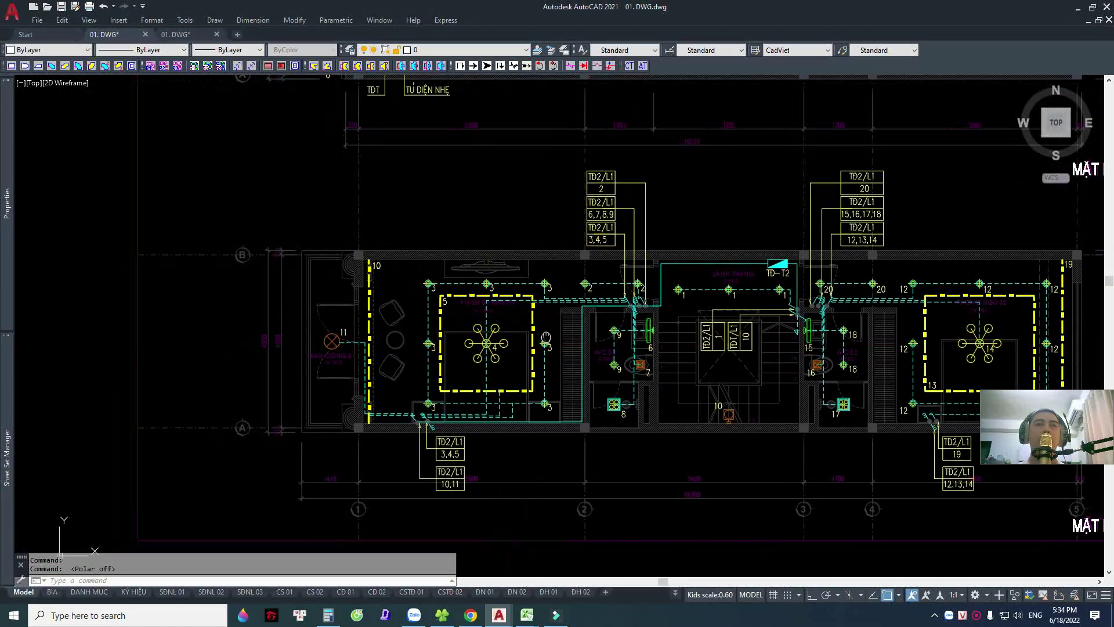
pyautogui.press('Escape')
pyautogui.press('F10')
pyautogui.scroll(2, 451, 408)
pyautogui.scroll(2, 452, 407)
pyautogui.scroll(-2, 452, 408)
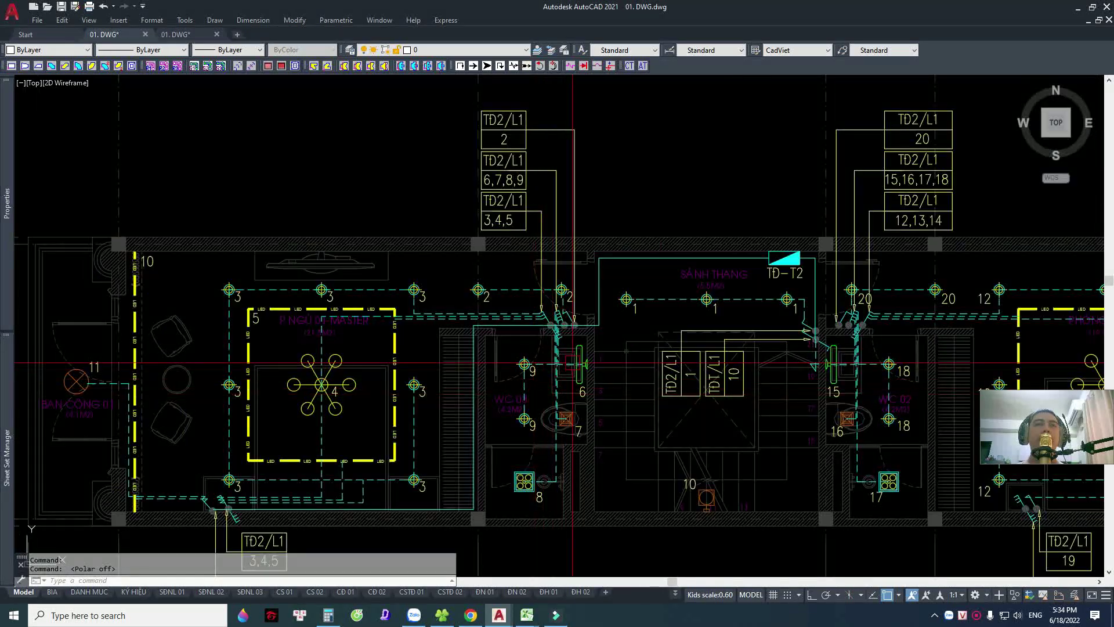
pyautogui.moveTo(215, 400); pyautogui.dragTo(461, 386, button='middle')
pyautogui.scroll(2, 462, 386)
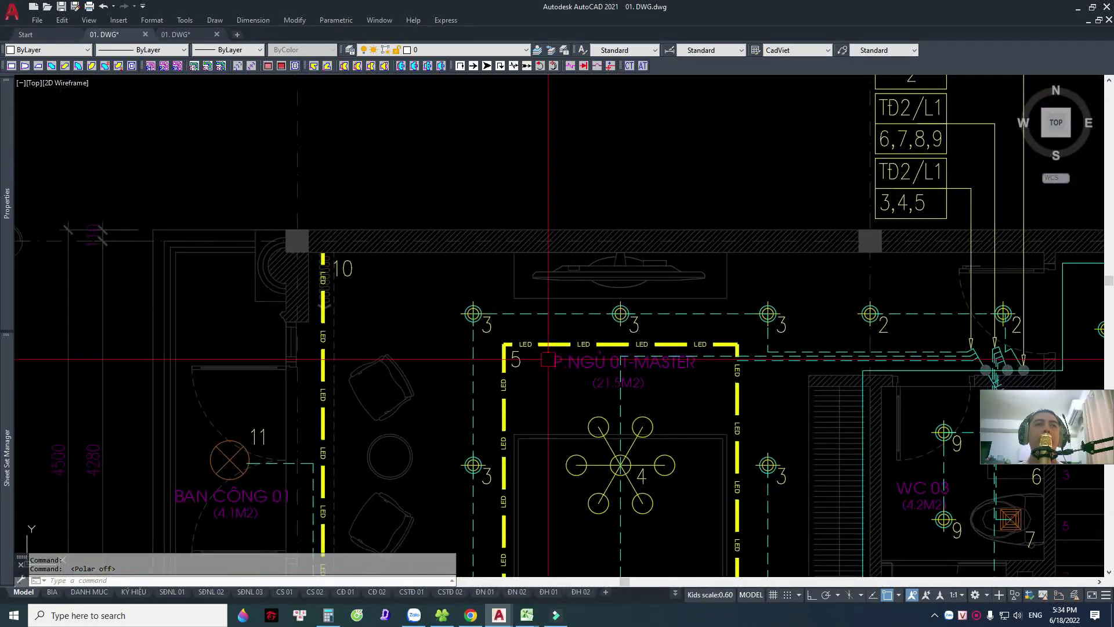
pyautogui.moveTo(523, 338); pyautogui.dragTo(498, 314, button='middle')
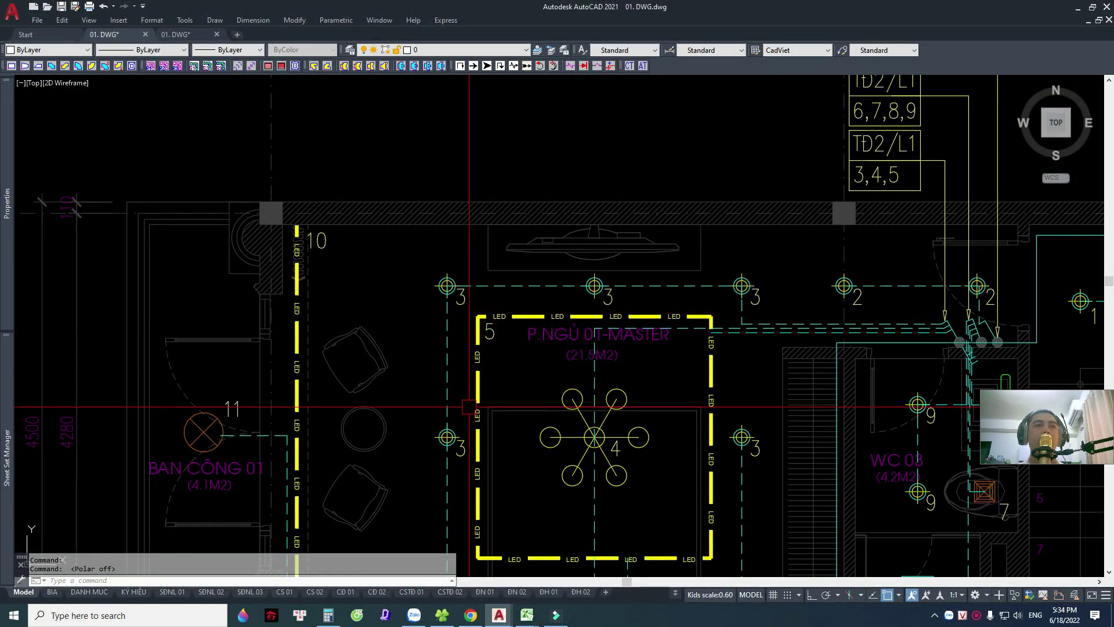
# Add 600 to the calculator total to reach 935, then show the plan title.
pyautogui.click(328, 615)
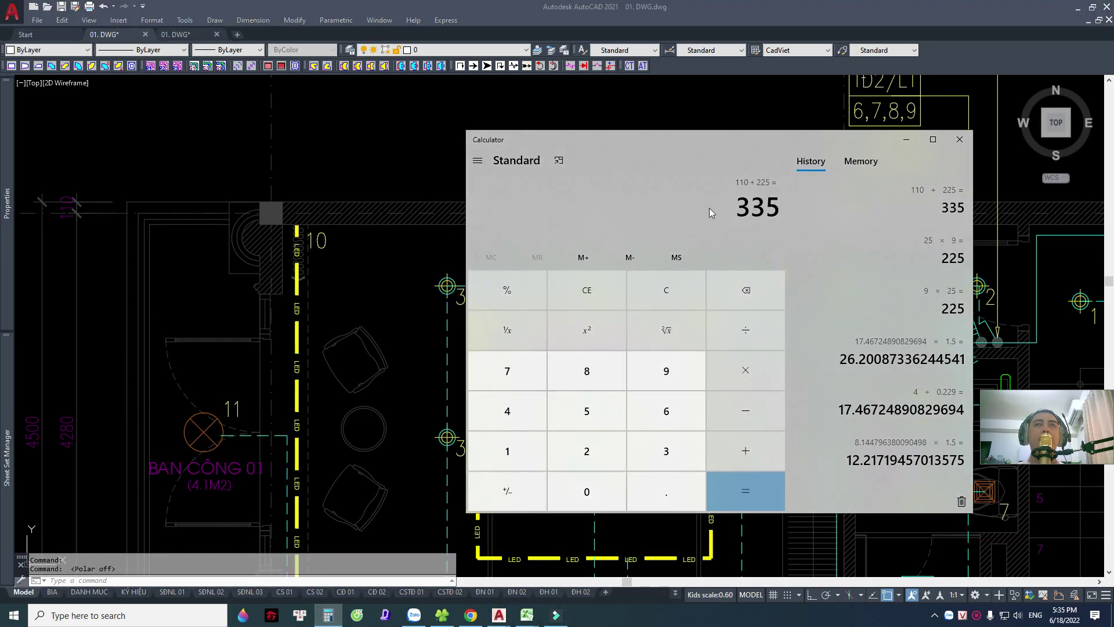
pyautogui.write('600')
pyautogui.press('Return')
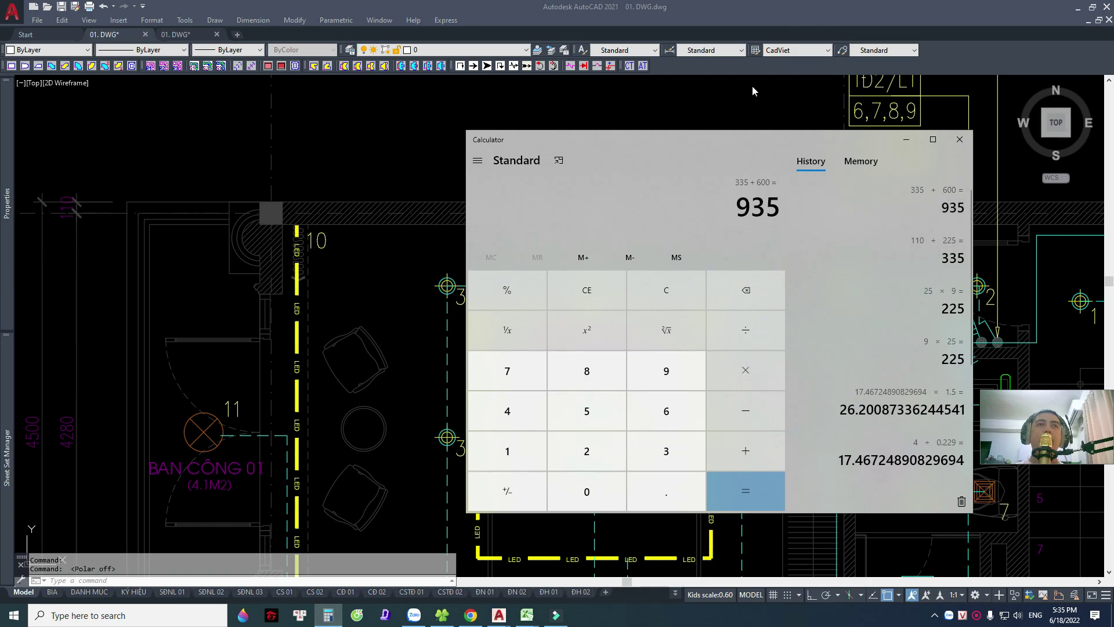
pyautogui.click(356, 202)
pyautogui.scroll(-3, 509, 260)
pyautogui.moveTo(509, 260); pyautogui.dragTo(337, 214, button='middle')
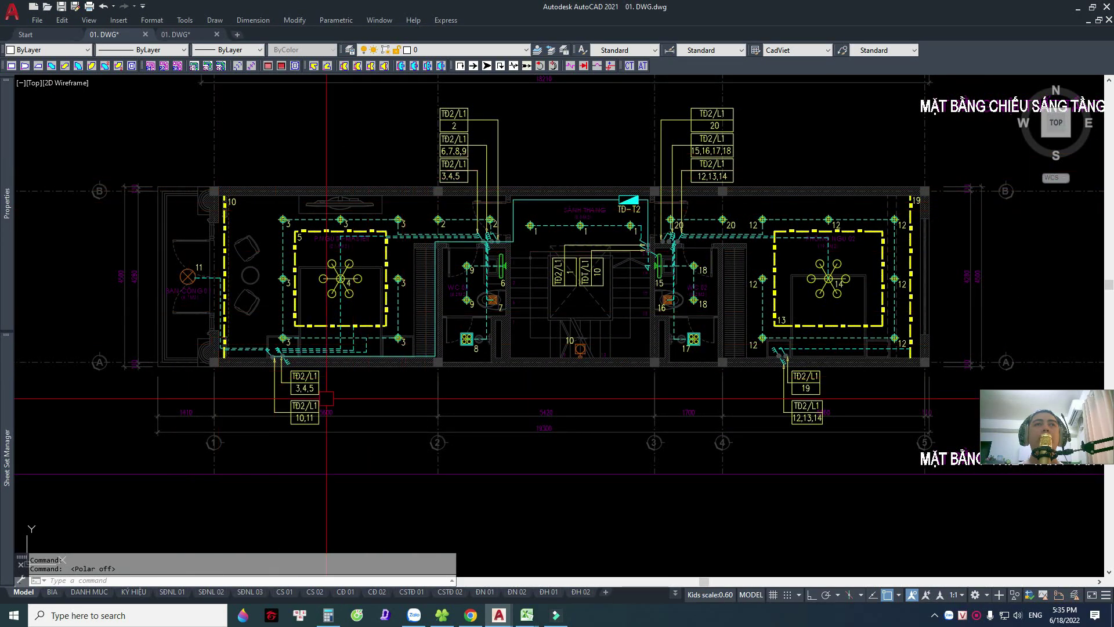
# Select, then deselect, the dashed wiring around Phòng Ngủ 02.
pyautogui.moveTo(795, 235); pyautogui.dragTo(777, 351, button='middle')
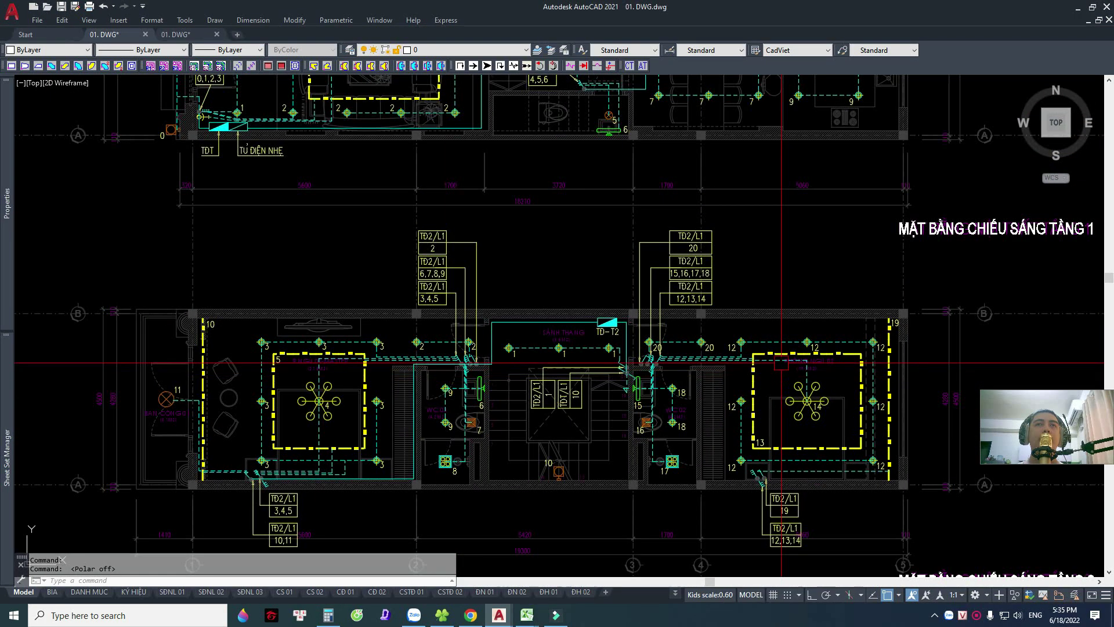
pyautogui.scroll(2, 778, 351)
pyautogui.click(778, 326)
pyautogui.moveTo(742, 290); pyautogui.dragTo(780, 328, button='middle')
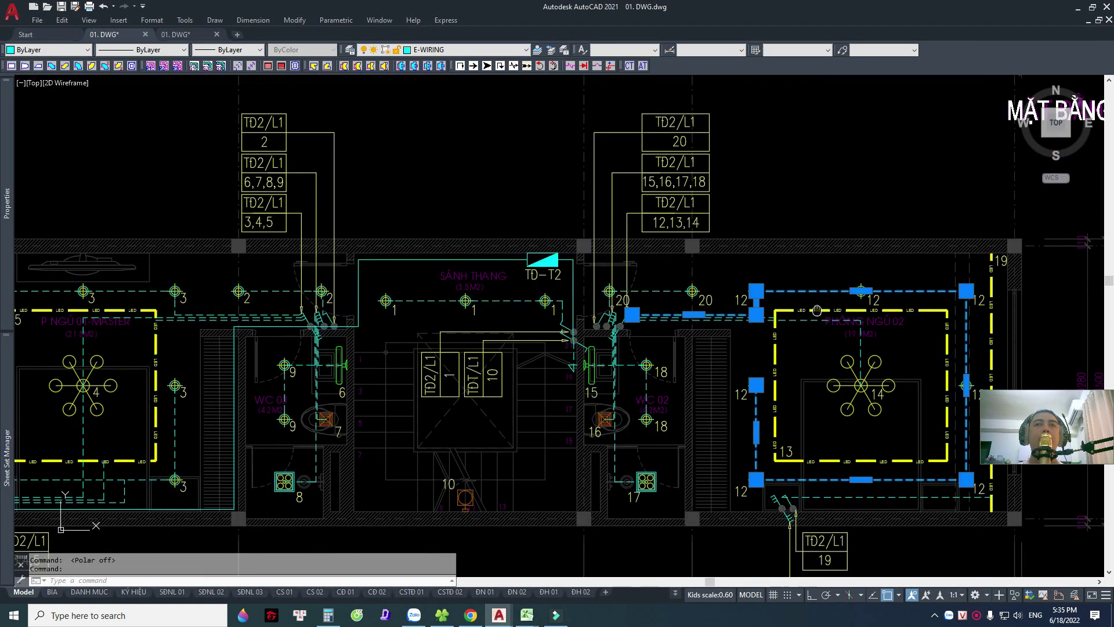
pyautogui.press('Escape')
pyautogui.moveTo(101, 382); pyautogui.dragTo(217, 365, button='middle')
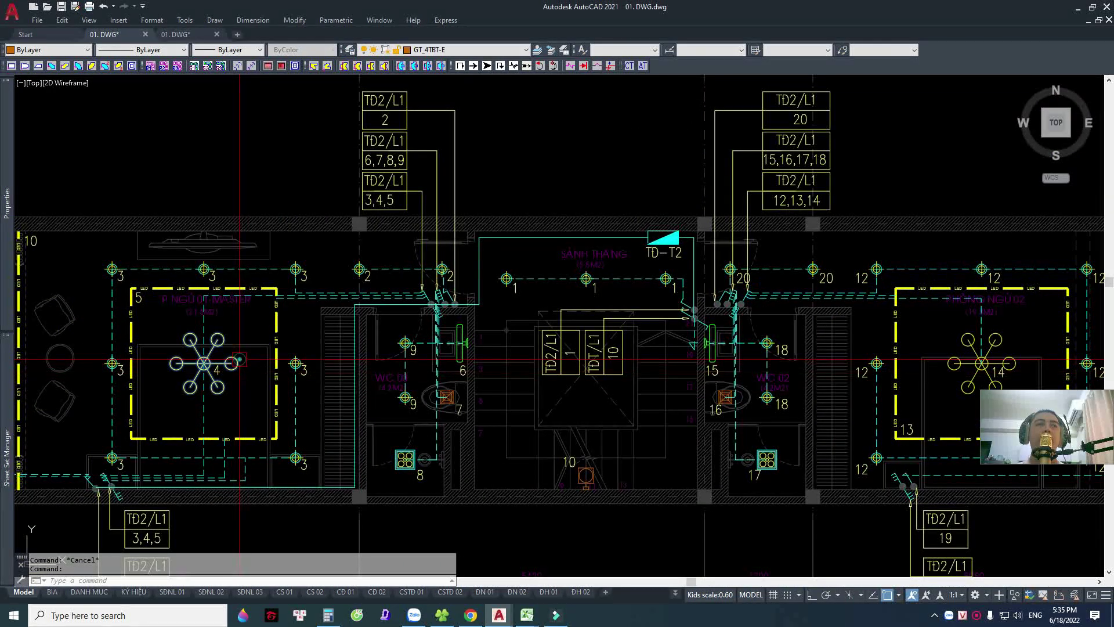
pyautogui.press('Escape')
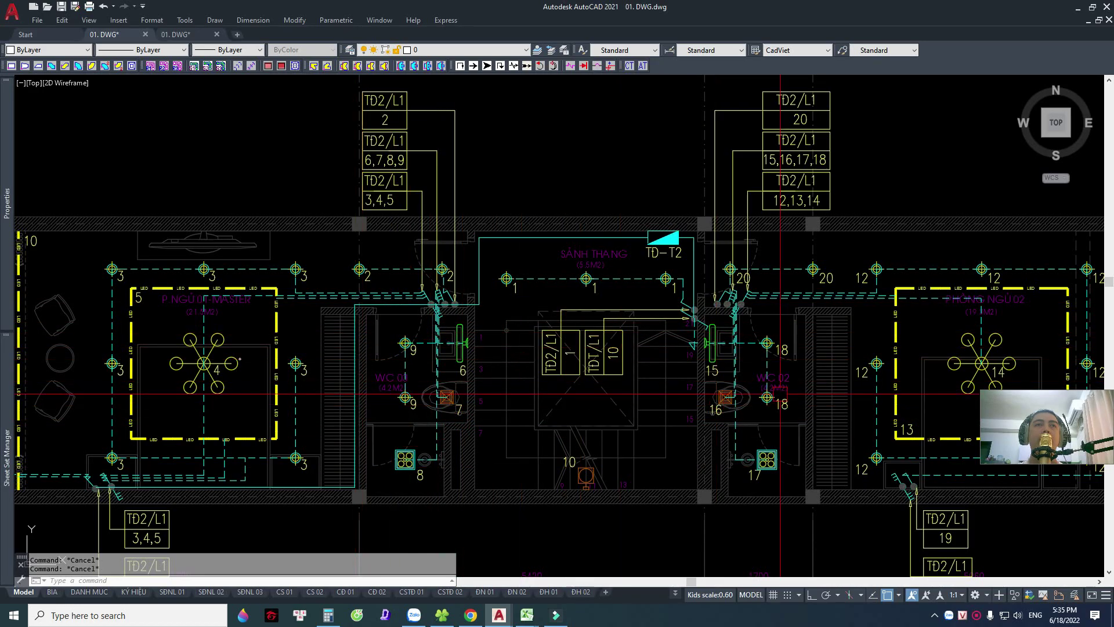
# Compute 935 × 0.6 = 561 on the calculator, then bring up the Excel workbooks.
pyautogui.click(328, 616)
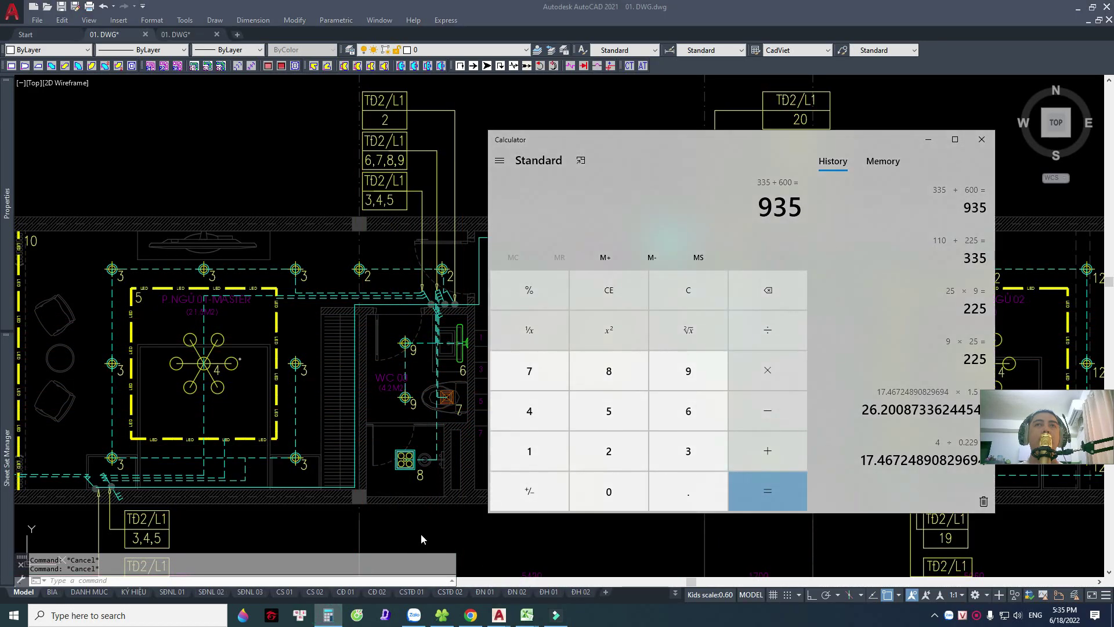
pyautogui.write('3')
pyautogui.press('BackSpace')
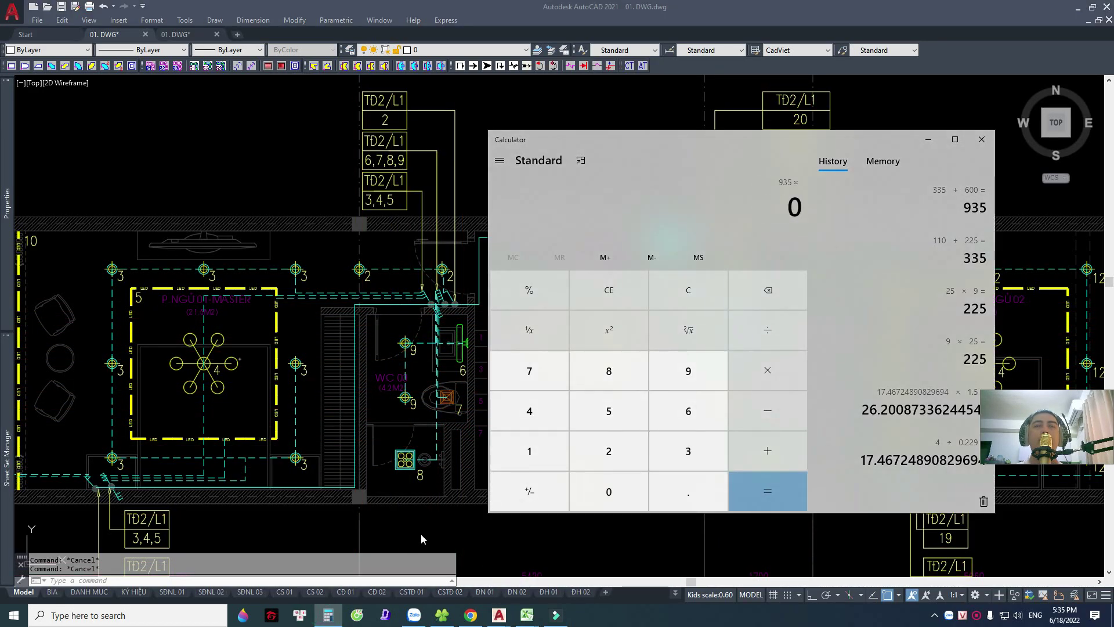
pyautogui.write('0.6')
pyautogui.press('Return')
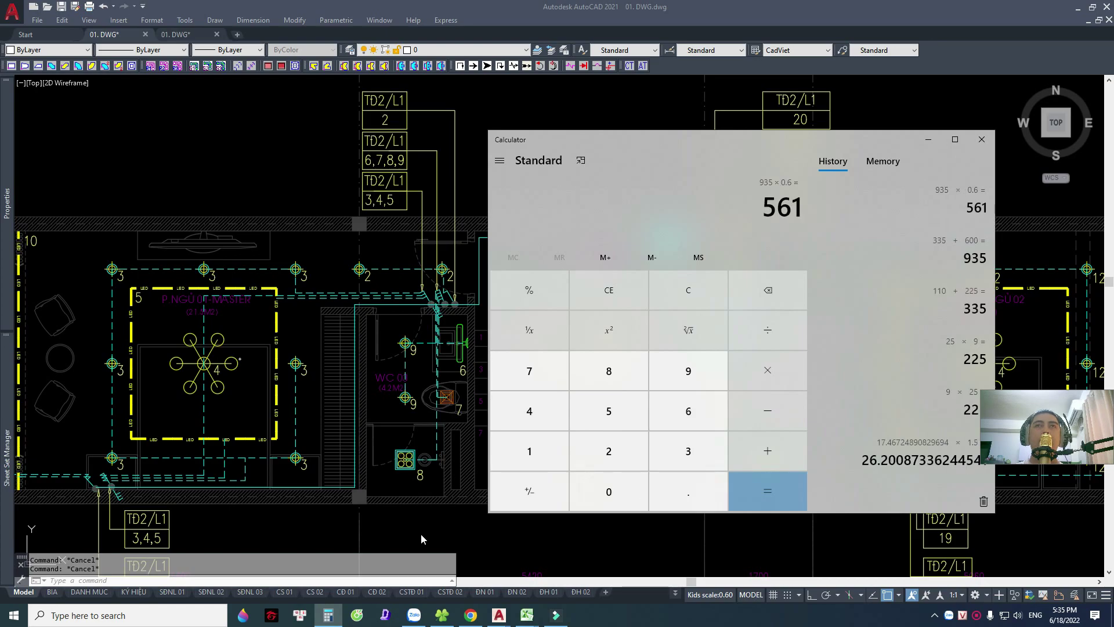
pyautogui.moveTo(687, 144); pyautogui.dragTo(617, 144)
pyautogui.hotkey('alt', 'Tab')
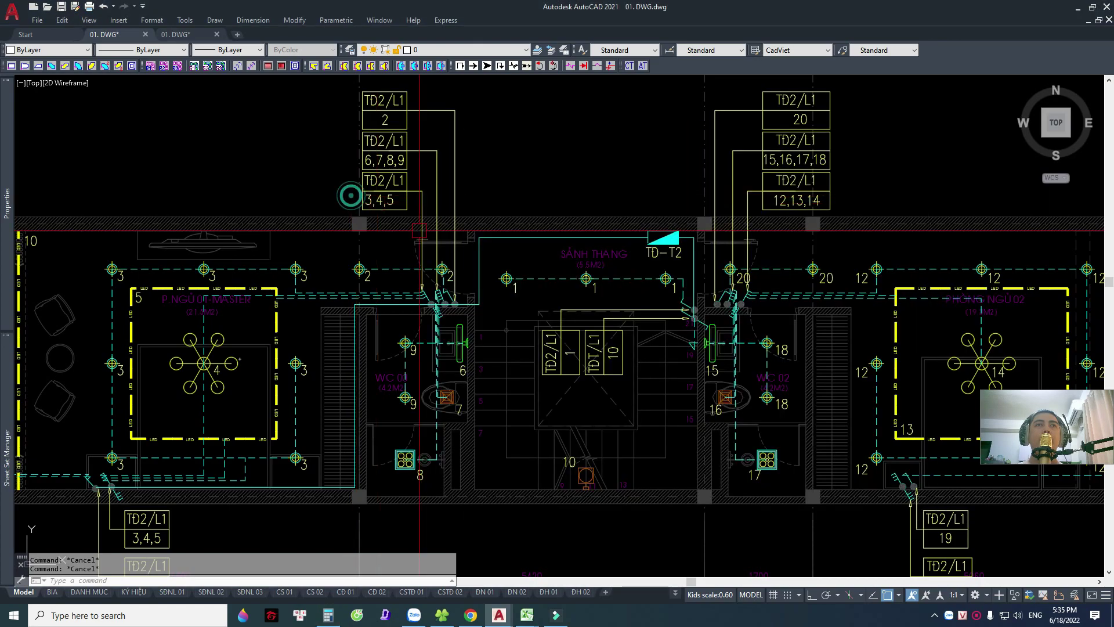
pyautogui.press('F10')
pyautogui.press('F10')
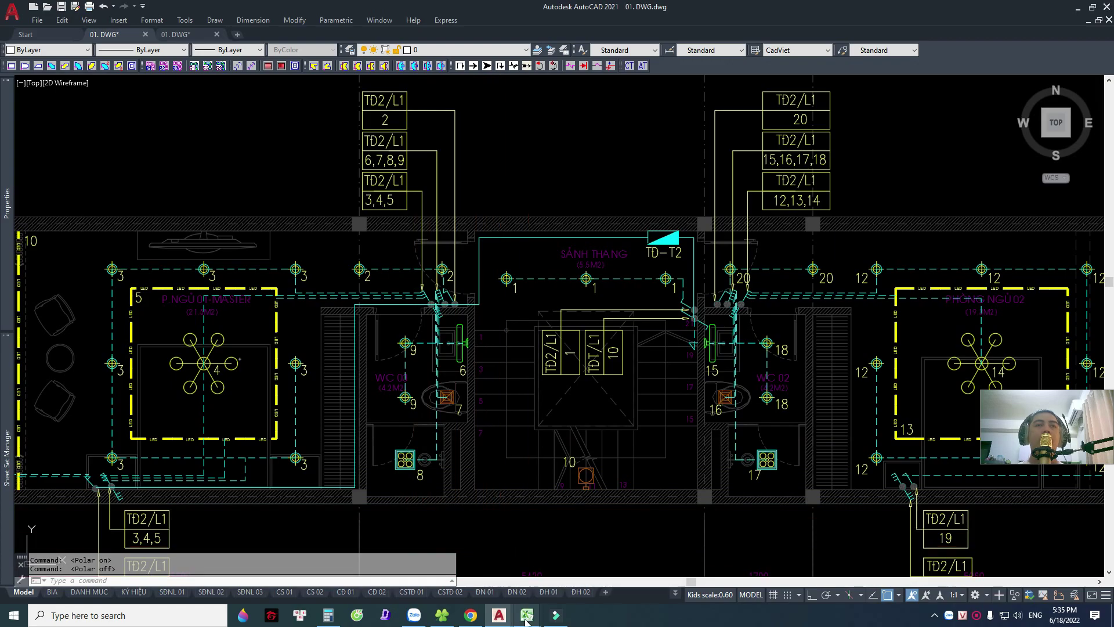
pyautogui.click(527, 615)
# Switch to the Tinh cap dien dieu hoa workbook and open the B9 heading for editing.
pyautogui.click(572, 579)
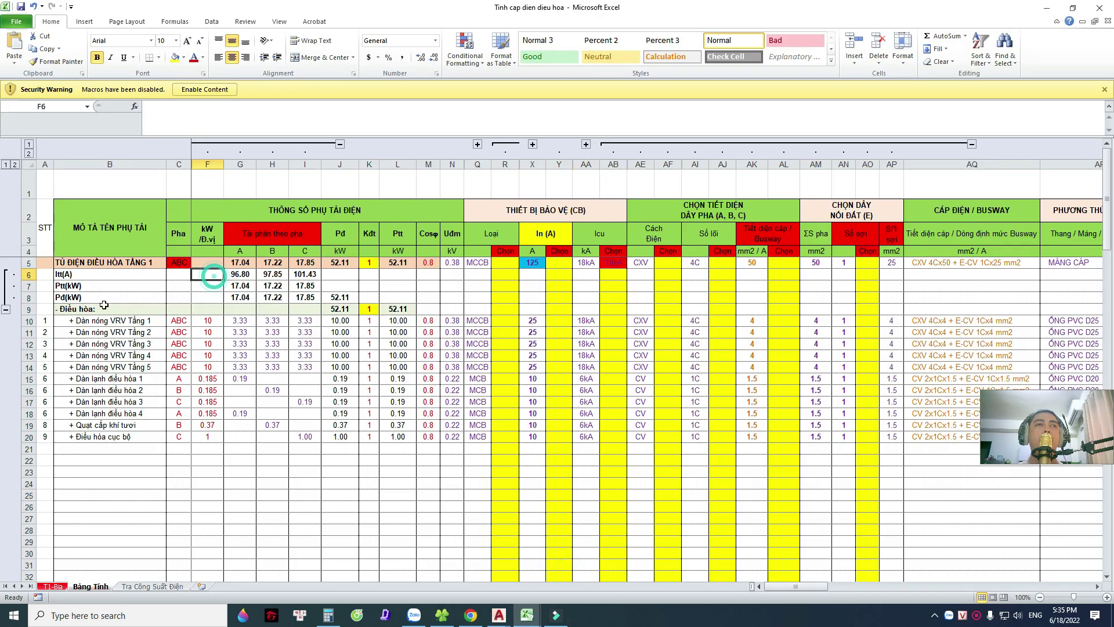
pyautogui.click(109, 320)
pyautogui.doubleClick(109, 308)
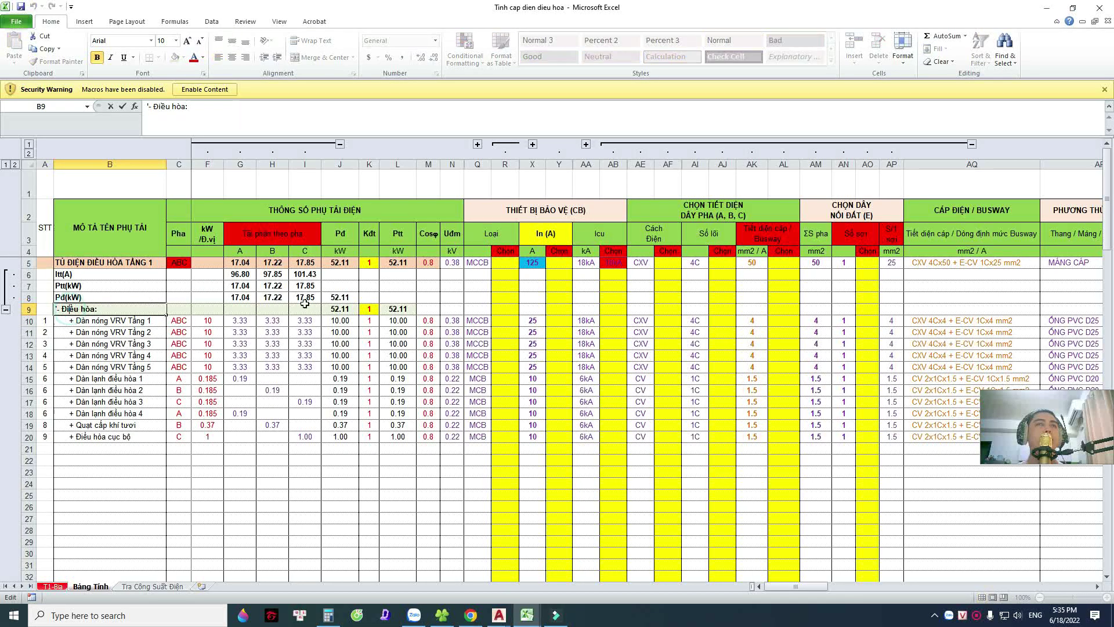
pyautogui.click(446, 320)
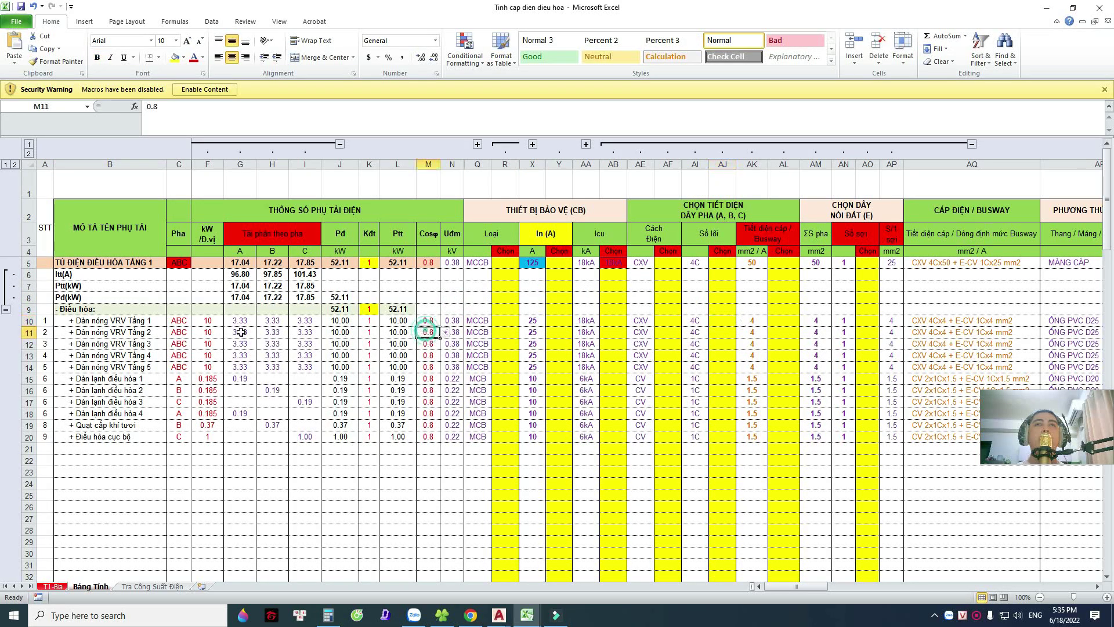
# Inspect row 10's kW, breaking-capacity and cable formulas, then begin retyping B9 as '- tủ tầng 2:'.
pyautogui.click(143, 324)
pyautogui.click(207, 331)
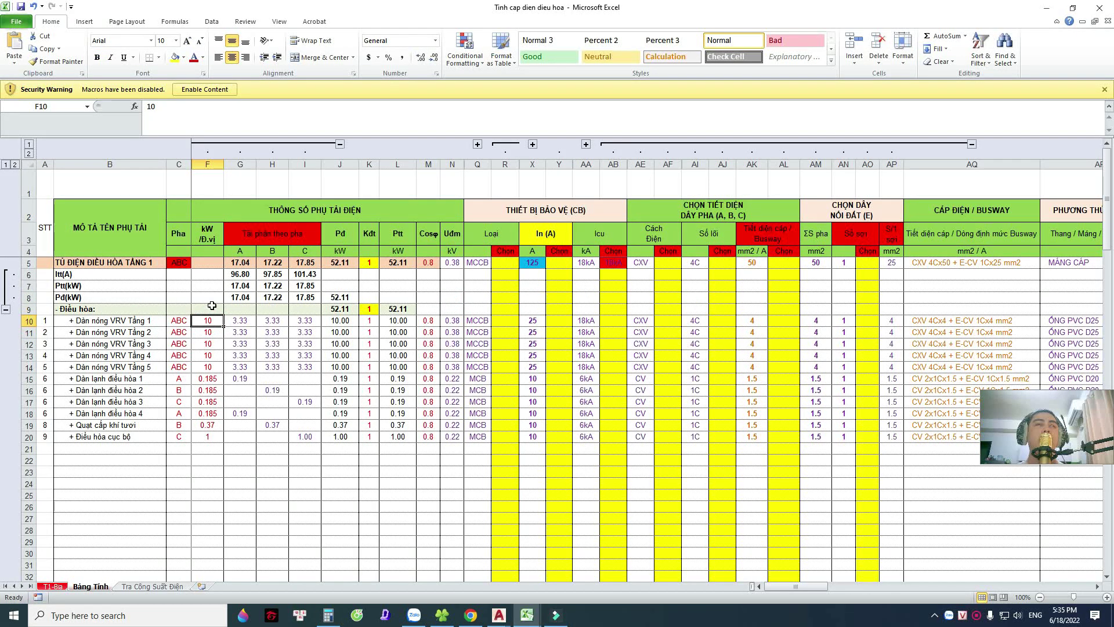
pyautogui.click(598, 324)
pyautogui.click(952, 320)
pyautogui.click(1057, 320)
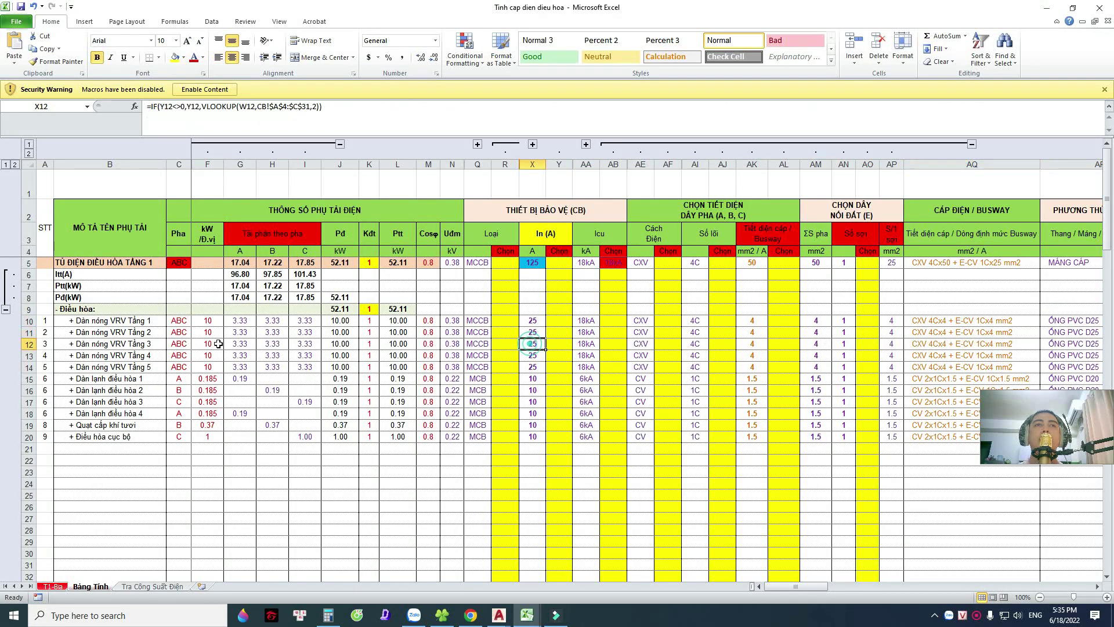
pyautogui.click(105, 320)
pyautogui.doubleClick(93, 308)
pyautogui.write("'- tủ tầng 2:")
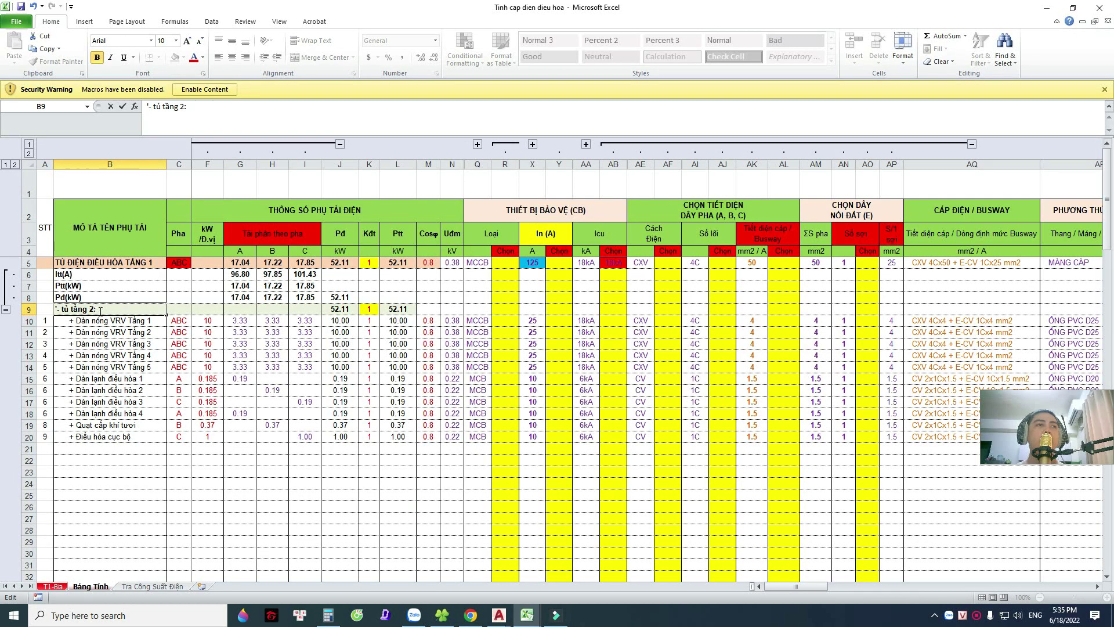
# Make row 10 a 'chiếu sáng' load on phase A at 0.5 kW.
pyautogui.doubleClick(79, 321)
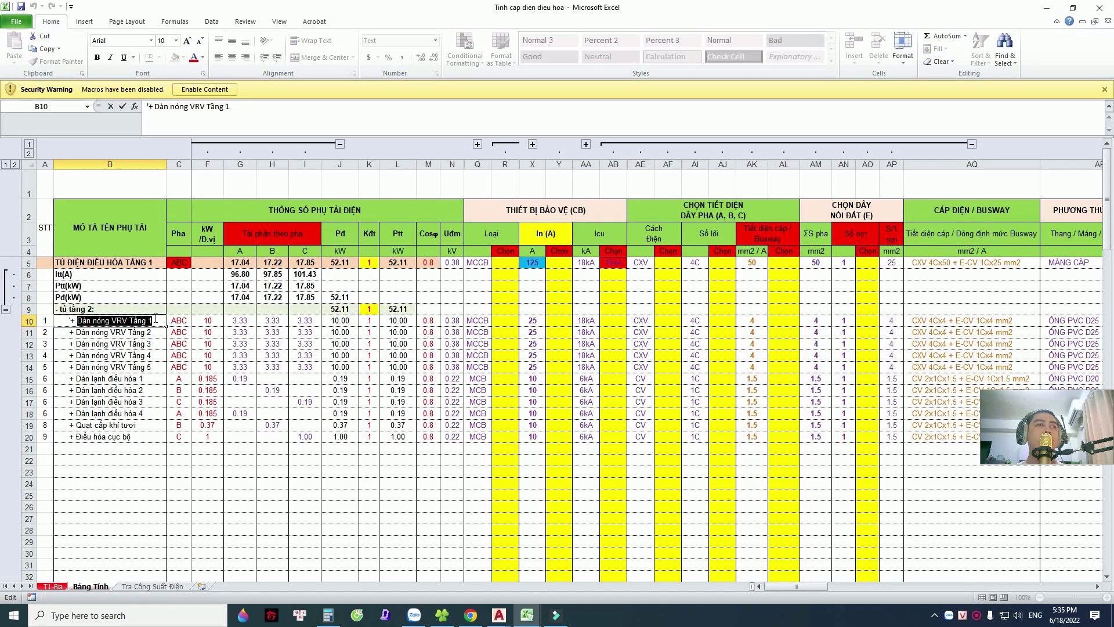
pyautogui.write('chiếu sáng')
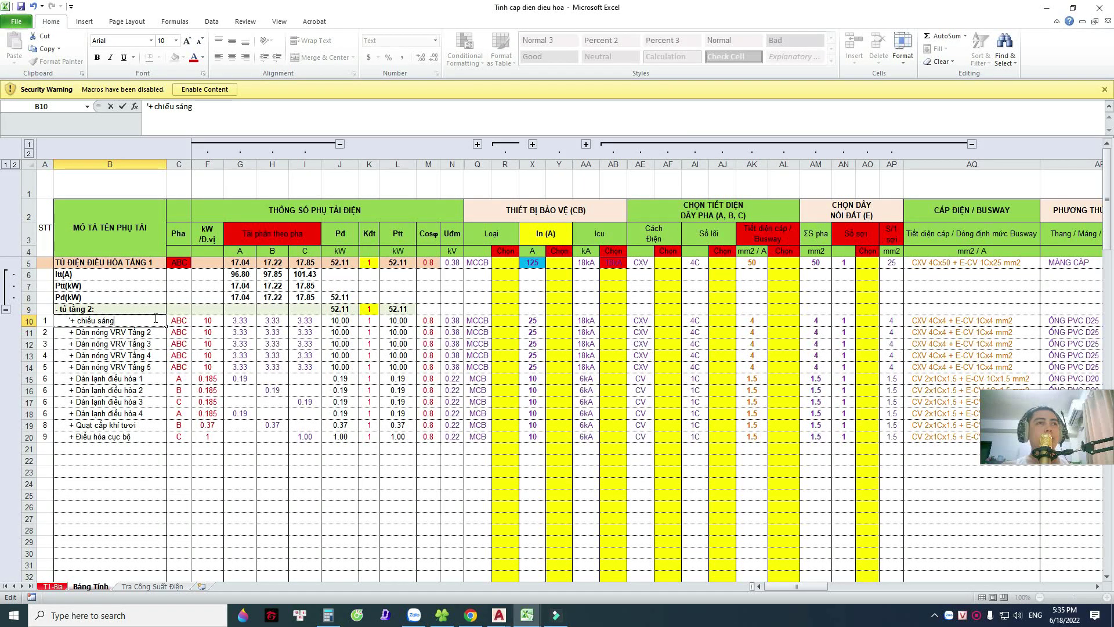
pyautogui.click(179, 320)
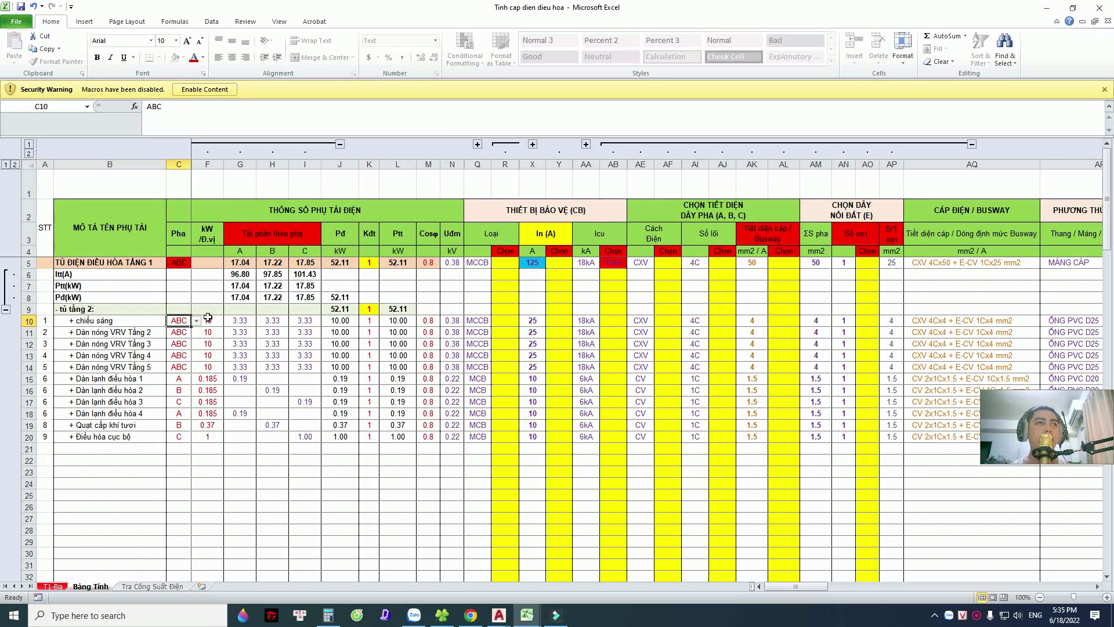
pyautogui.click(196, 321)
pyautogui.click(187, 338)
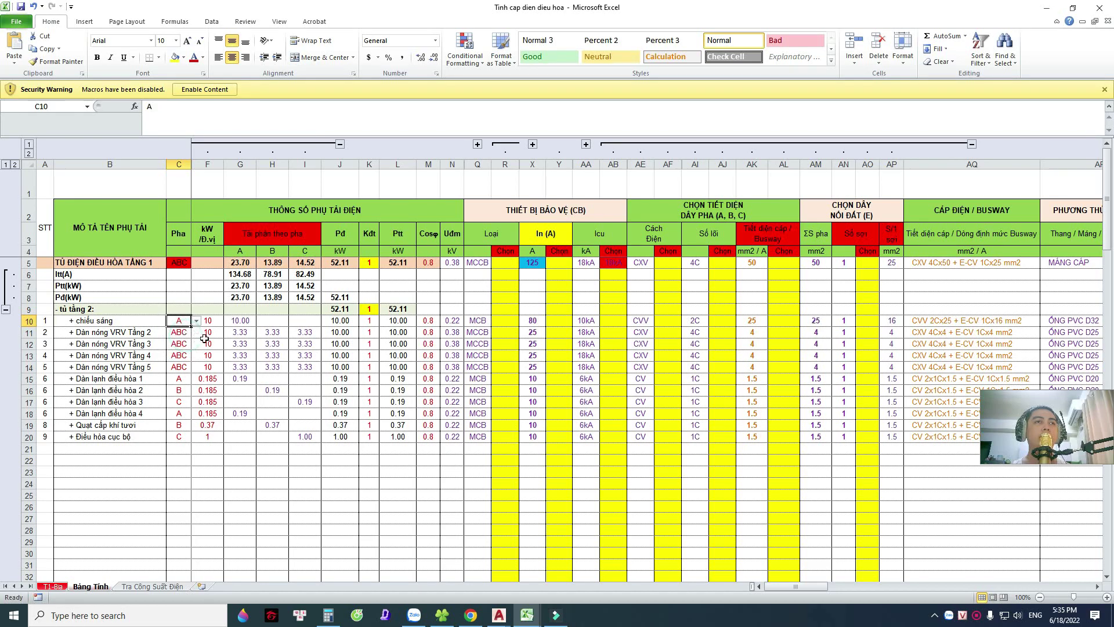
pyautogui.click(214, 322)
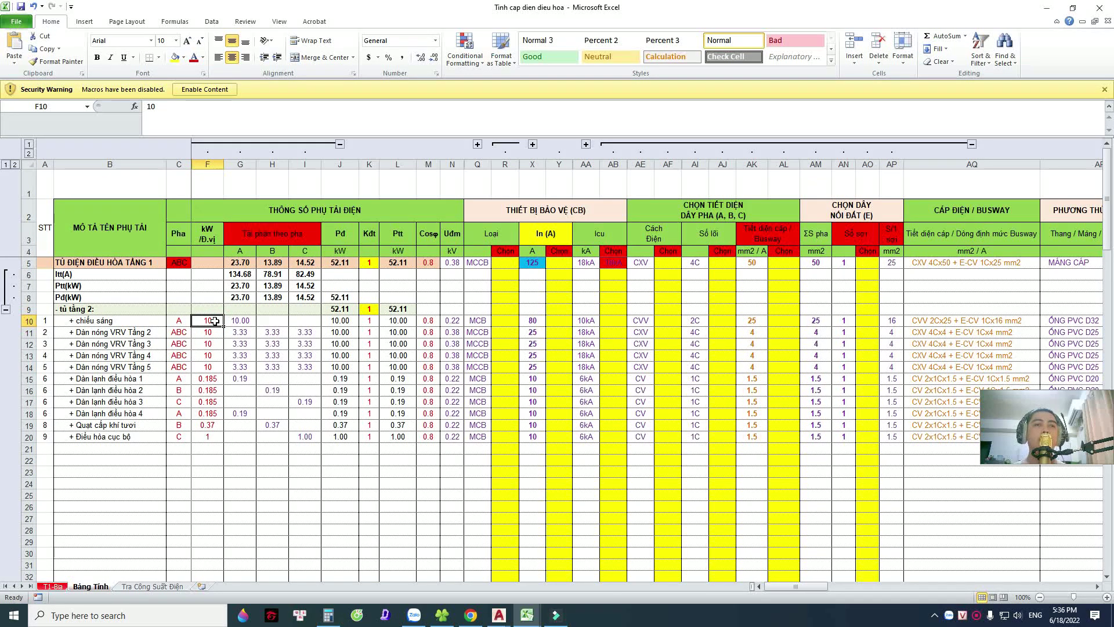
pyautogui.write('0')
pyautogui.press('Tab')
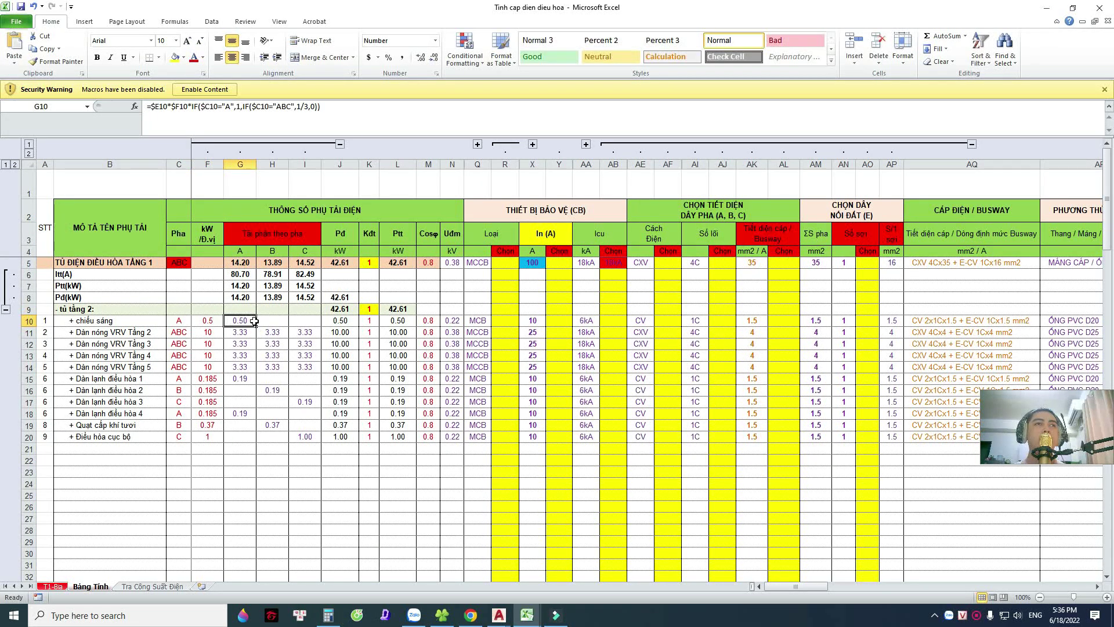
pyautogui.press('Tab')
pyautogui.press('Tab')
pyautogui.press('Tab')
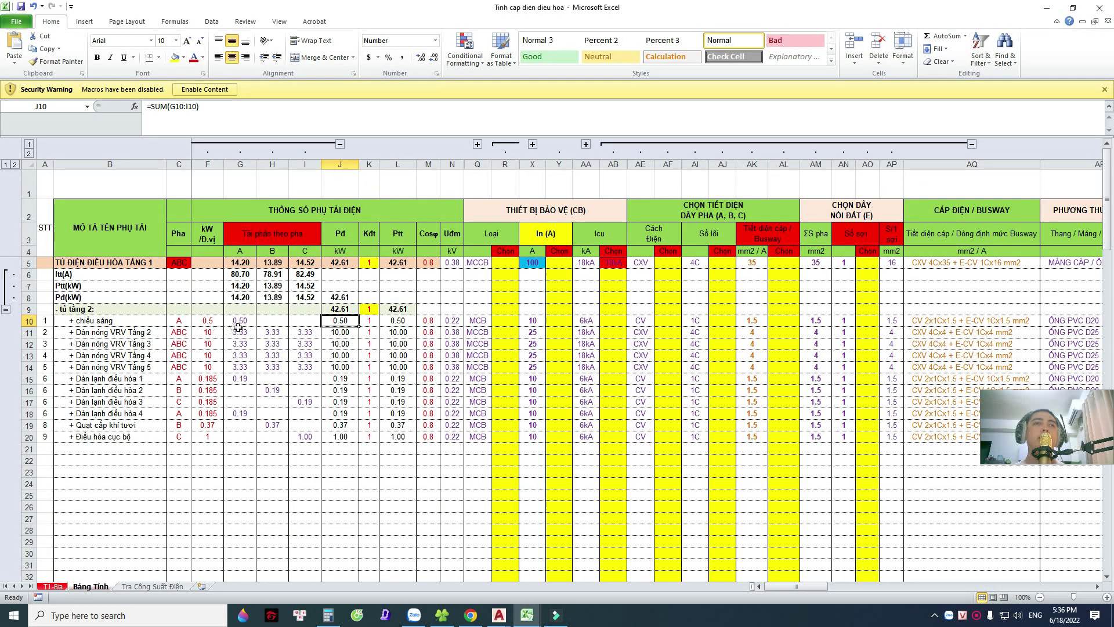
# Check row 10's breaker type, 10 A rated current, breaking capacity and CV cable results.
pyautogui.click(478, 320)
pyautogui.click(532, 321)
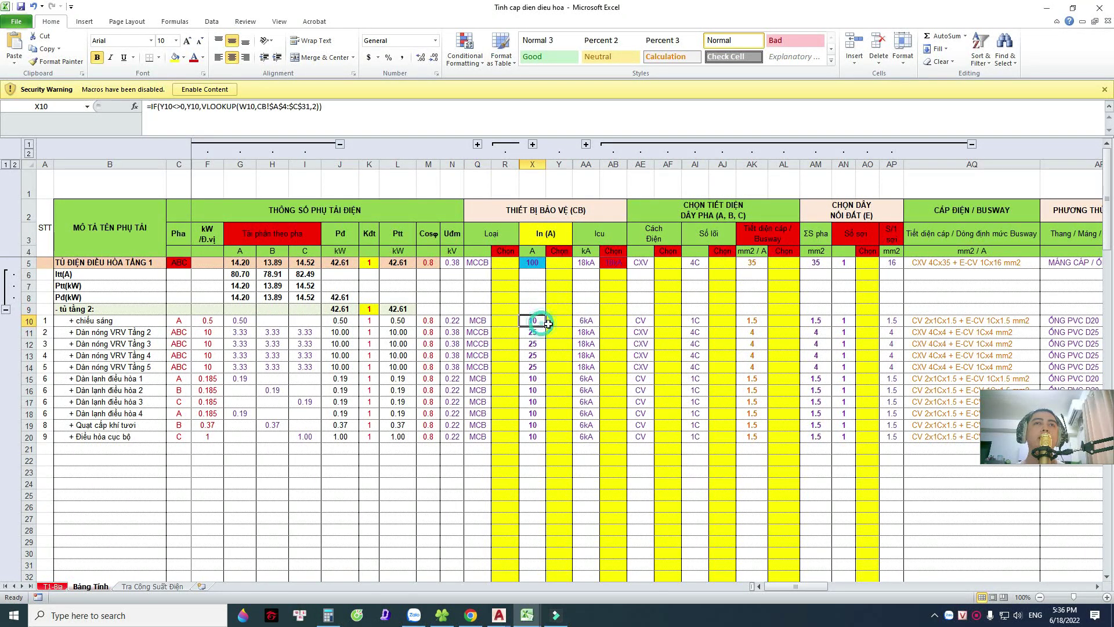
pyautogui.click(583, 320)
pyautogui.click(539, 321)
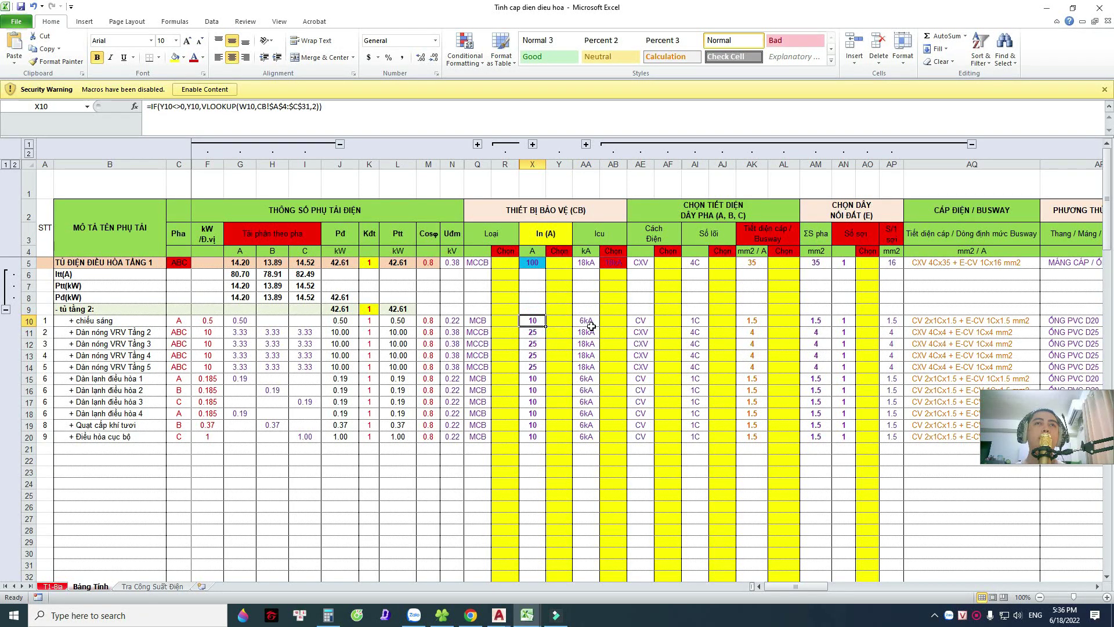
pyautogui.click(592, 325)
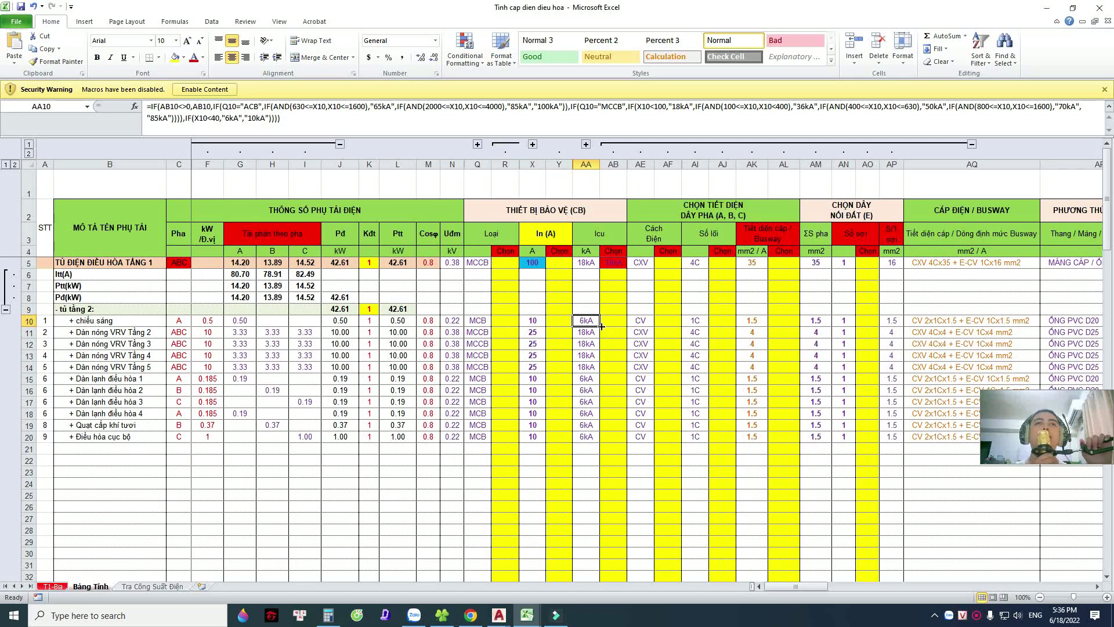
pyautogui.click(641, 321)
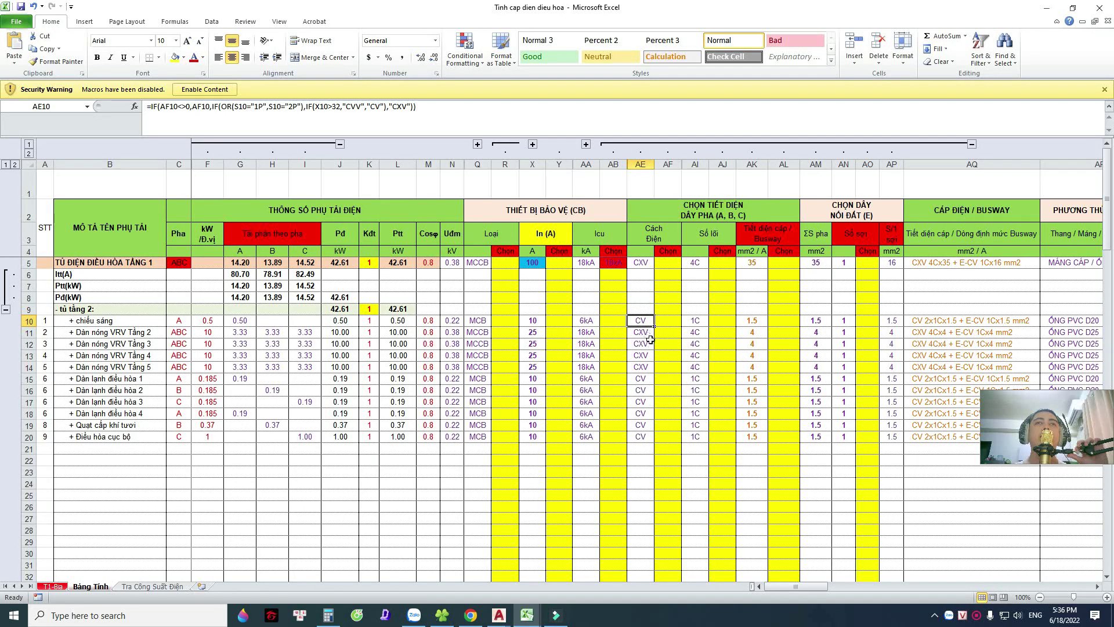
pyautogui.click(643, 367)
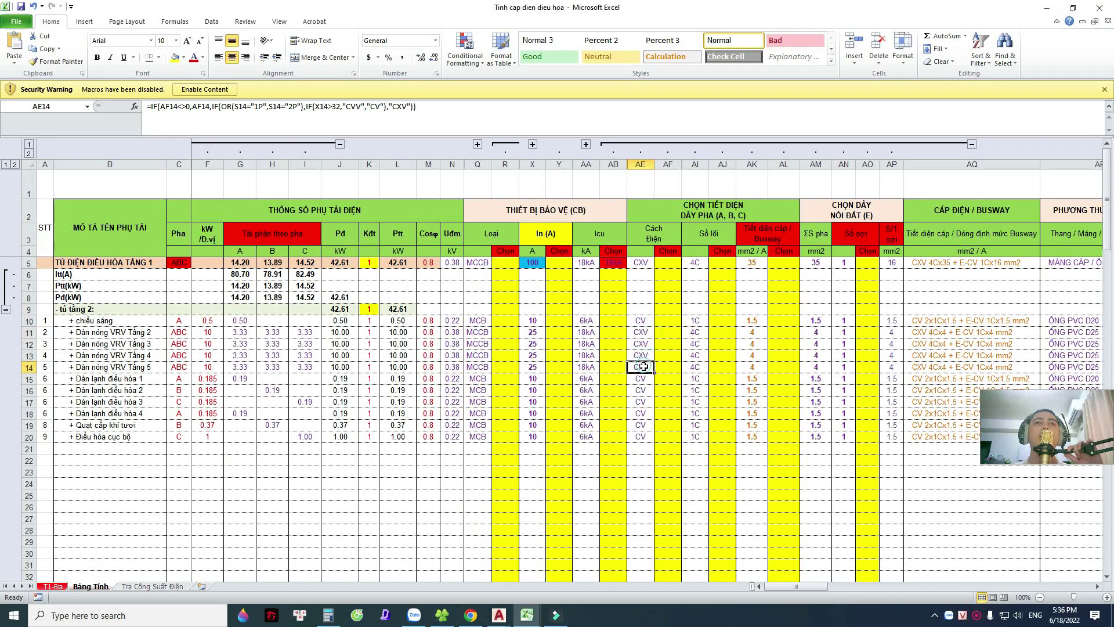
pyautogui.click(641, 323)
# Dismiss the macro recording prompt and go to the T1-Bia cover sheet's cable legend.
pyautogui.click(38, 596)
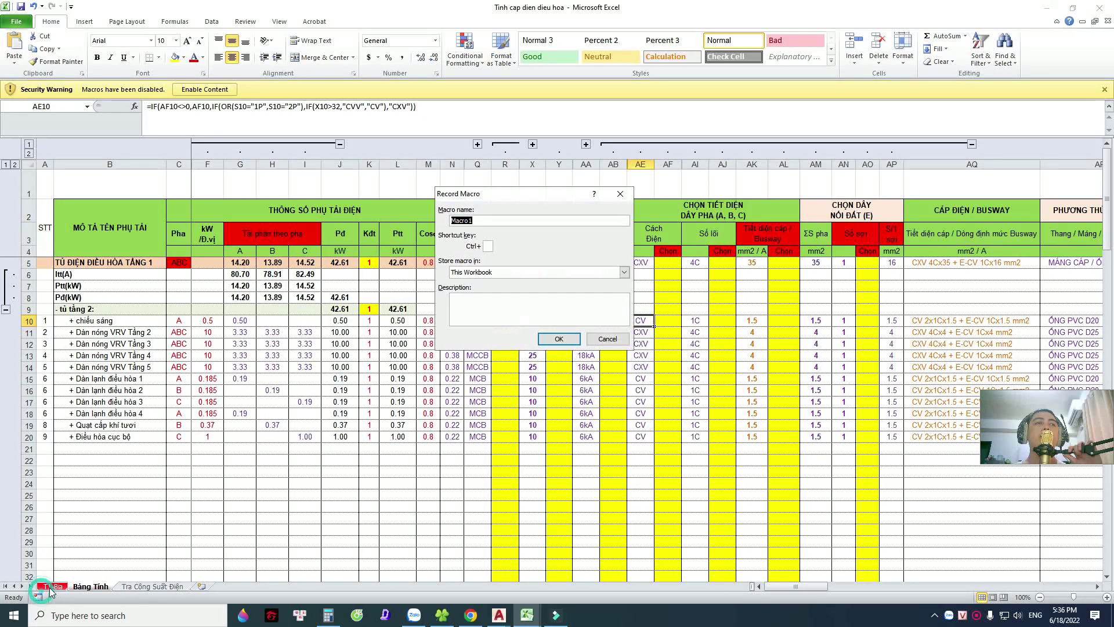
pyautogui.click(559, 339)
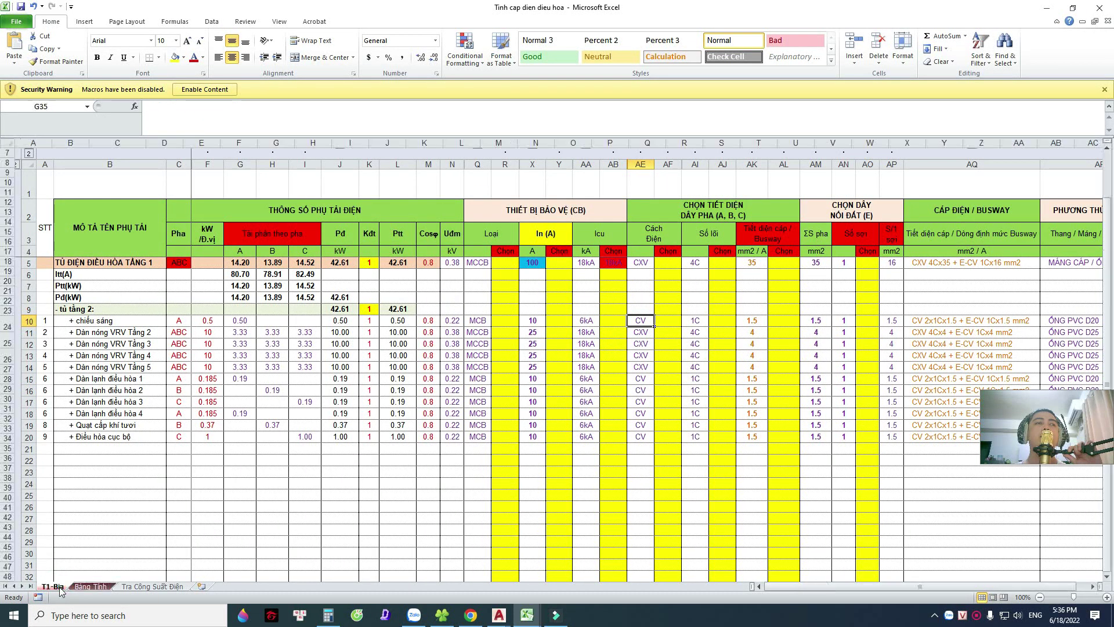
pyautogui.hotkey('ctrl', 'pageup')
pyautogui.scroll(-1, 325, 429)
pyautogui.moveTo(99, 369); pyautogui.dragTo(192, 400)
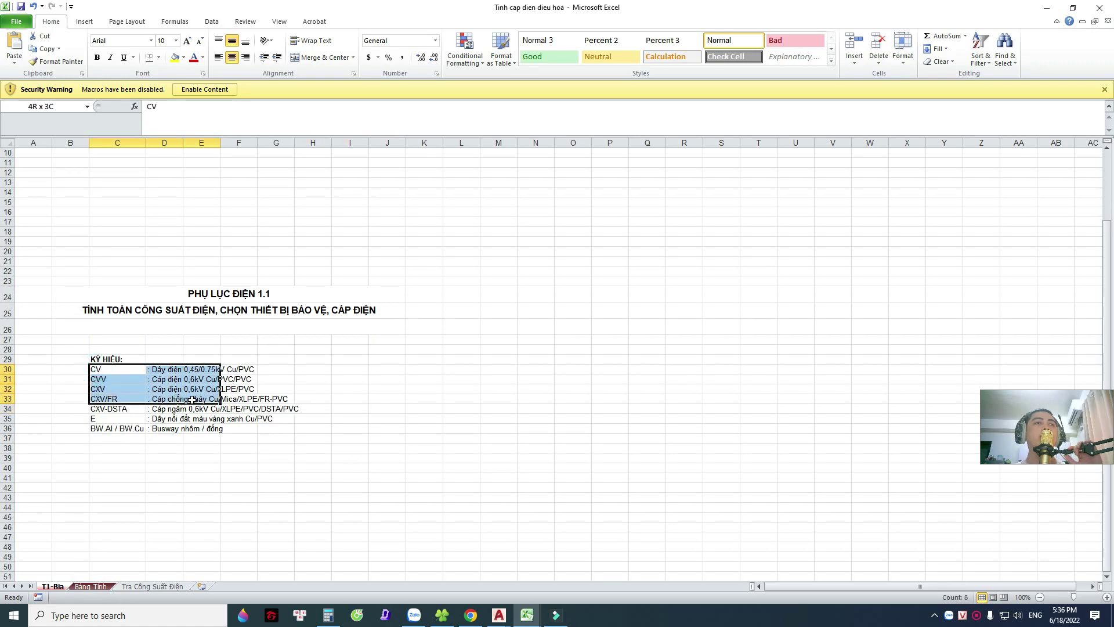
pyautogui.click(169, 370)
pyautogui.press('Left')
# Review the CV, CVV, CXV and fire-resistant cable descriptions, then open the Bảng Tính sheet.
pyautogui.click(237, 368)
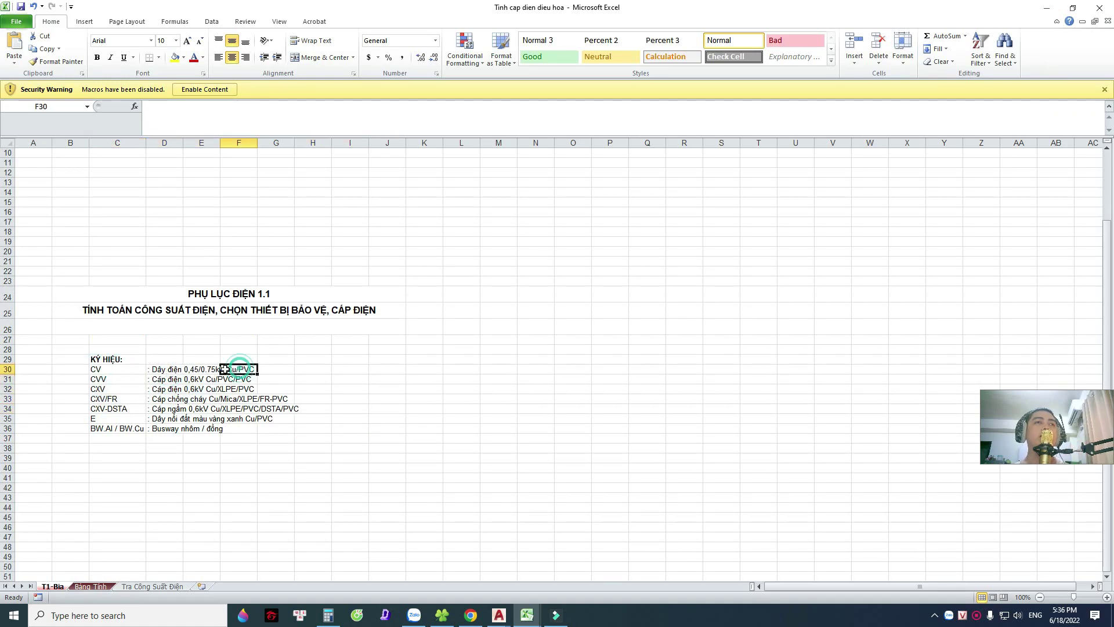
pyautogui.click(196, 369)
pyautogui.click(231, 368)
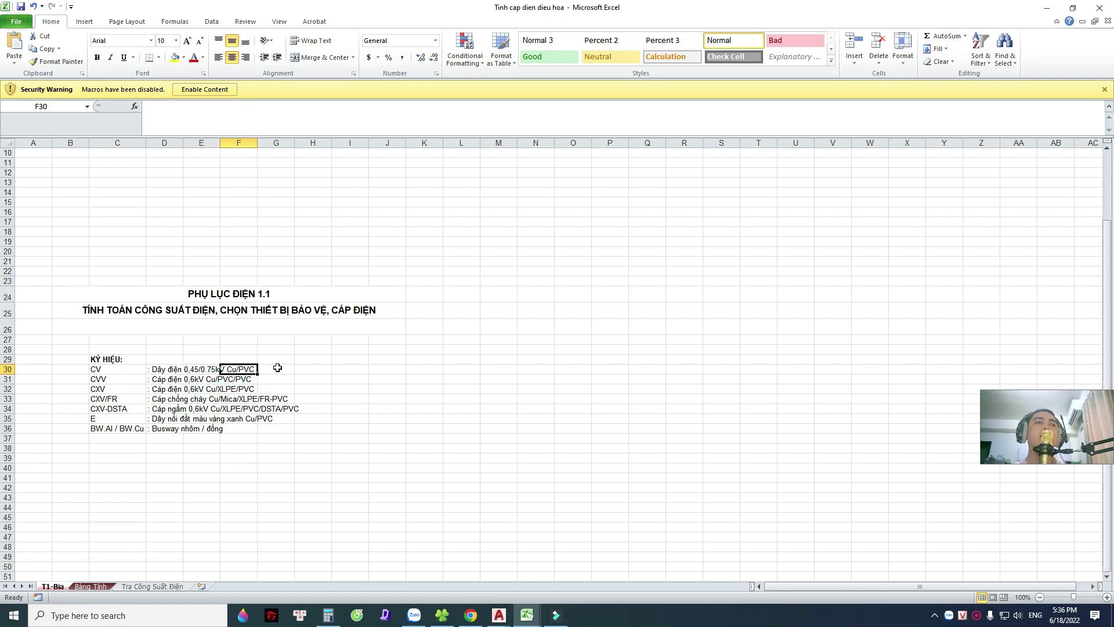
pyautogui.click(98, 380)
pyautogui.click(223, 378)
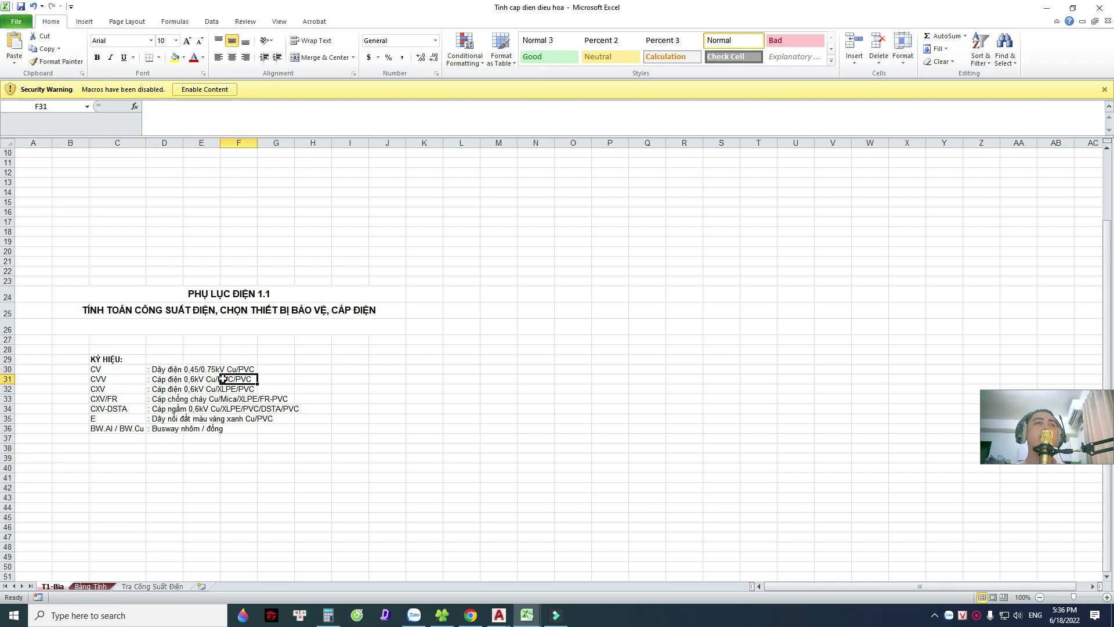
pyautogui.click(298, 382)
pyautogui.click(206, 381)
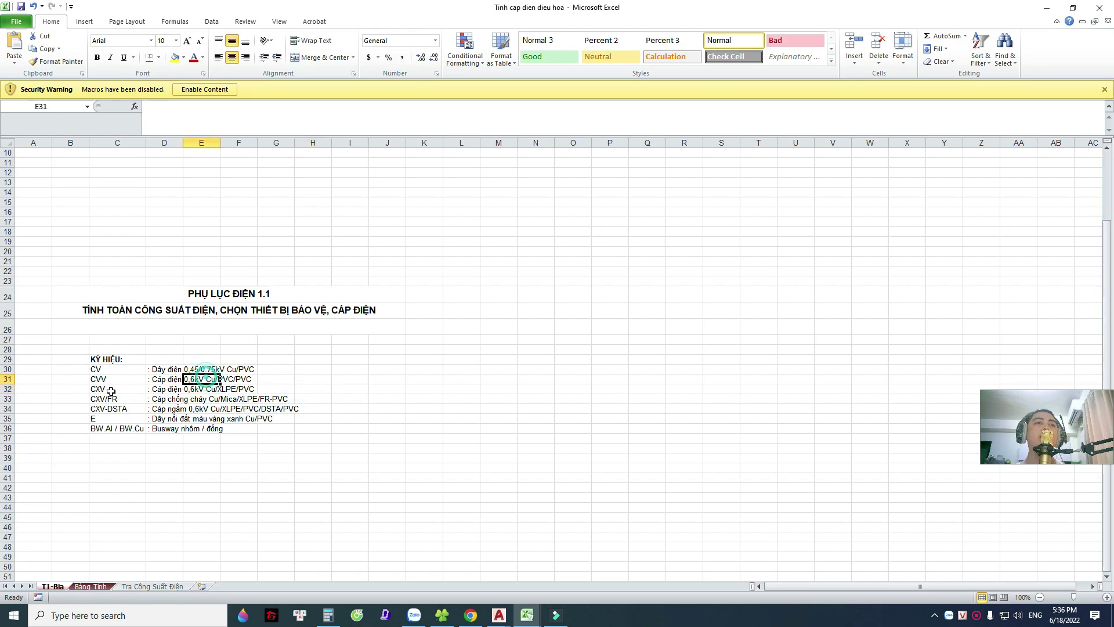
pyautogui.click(111, 390)
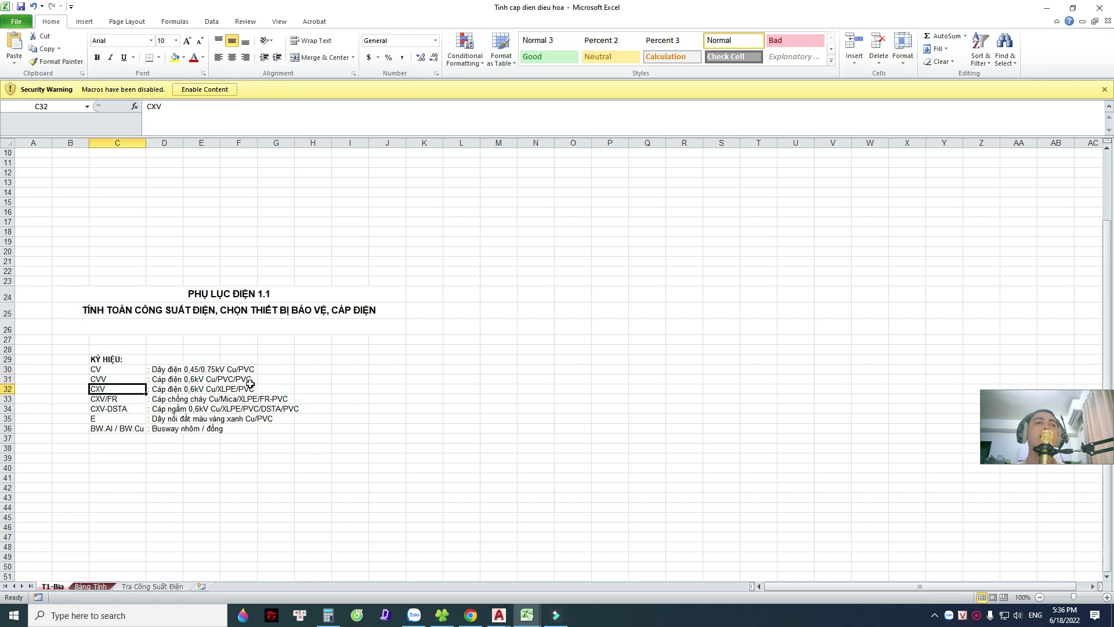
pyautogui.click(200, 395)
pyautogui.click(91, 587)
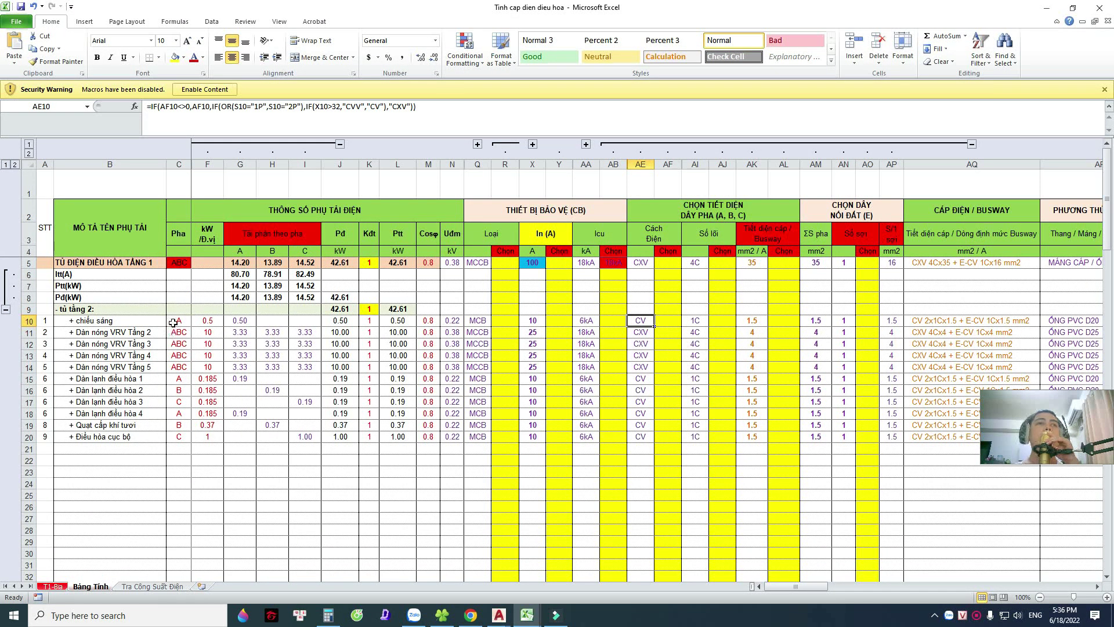
pyautogui.moveTo(174, 322); pyautogui.dragTo(206, 321)
pyautogui.click(209, 320)
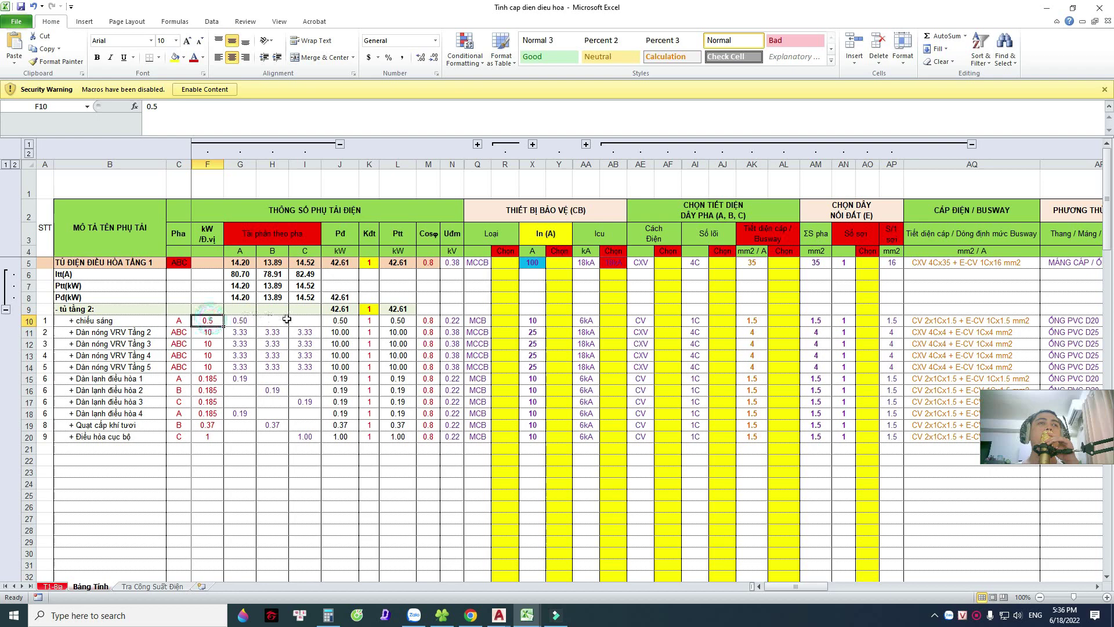
pyautogui.click(538, 322)
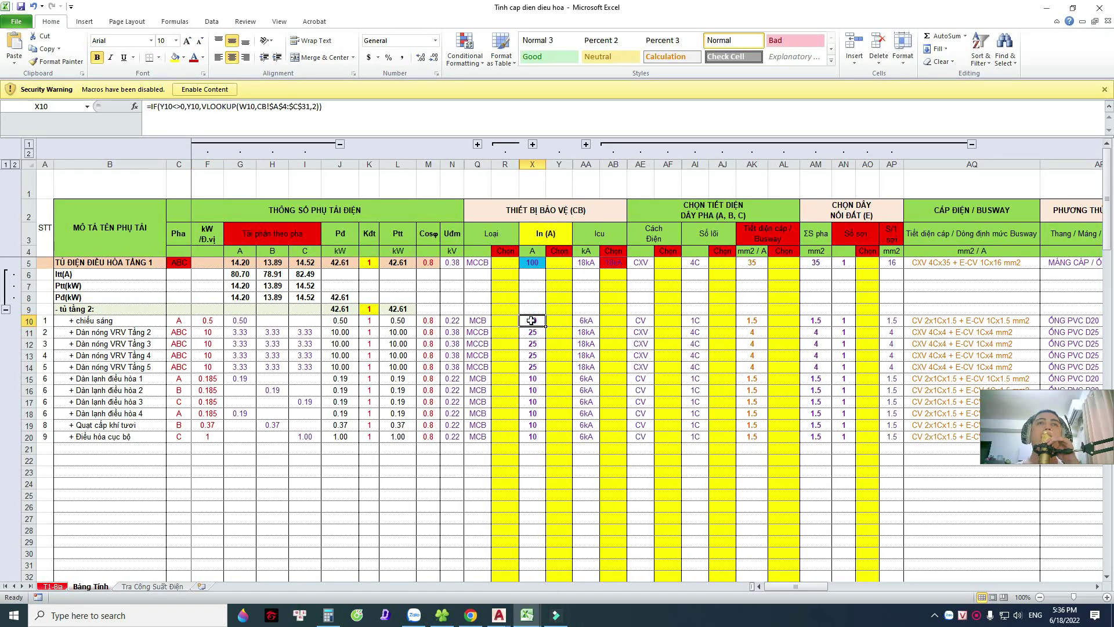
pyautogui.click(590, 323)
pyautogui.click(646, 323)
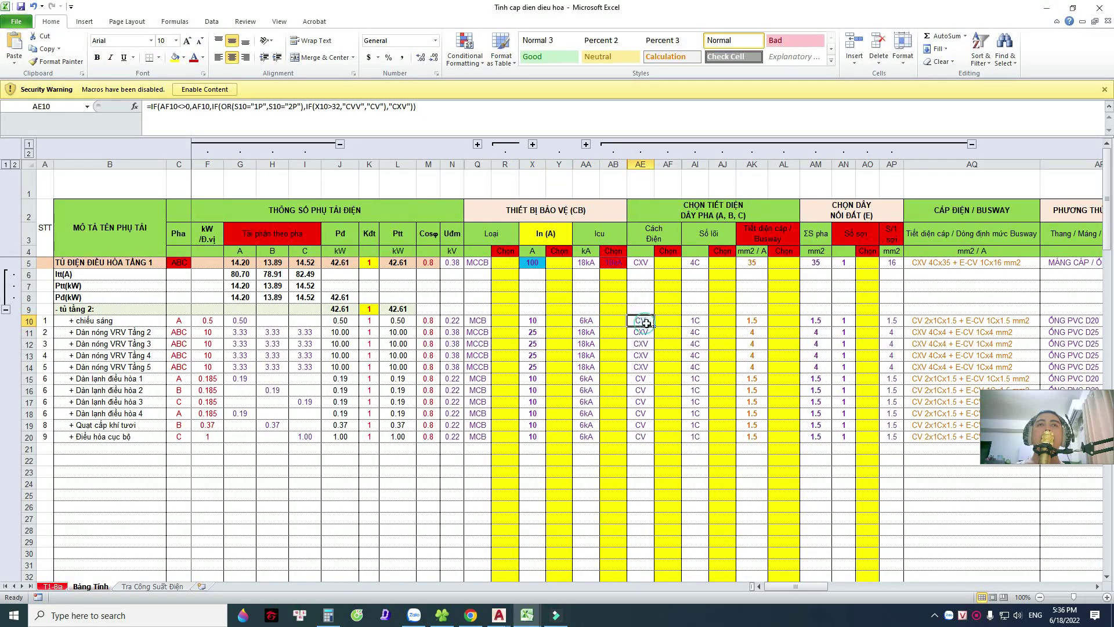
pyautogui.click(697, 321)
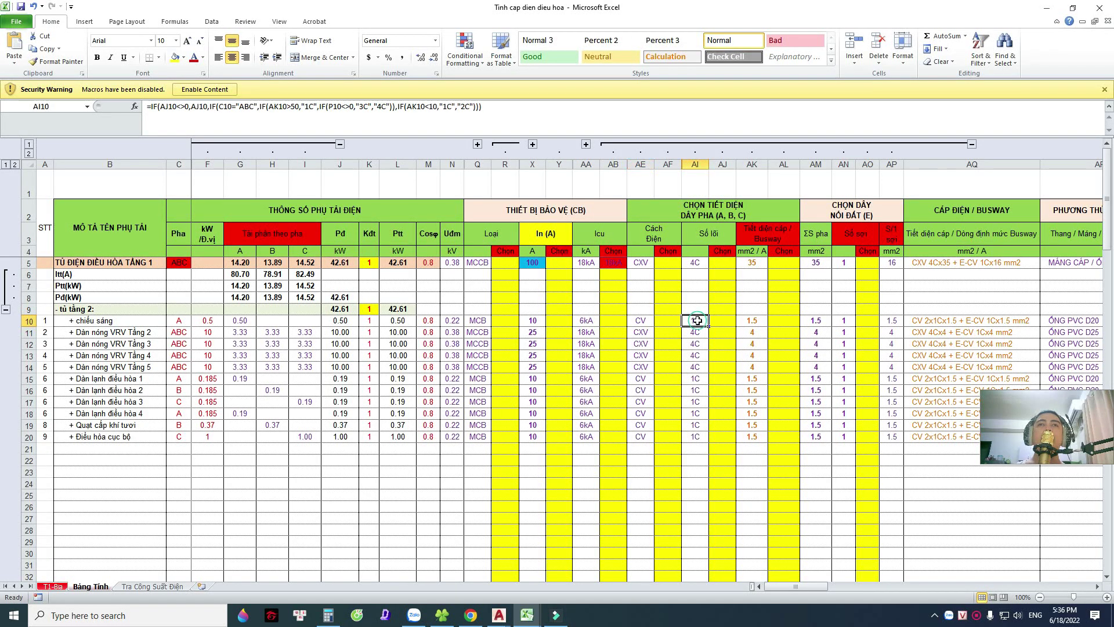
pyautogui.click(759, 323)
pyautogui.click(818, 321)
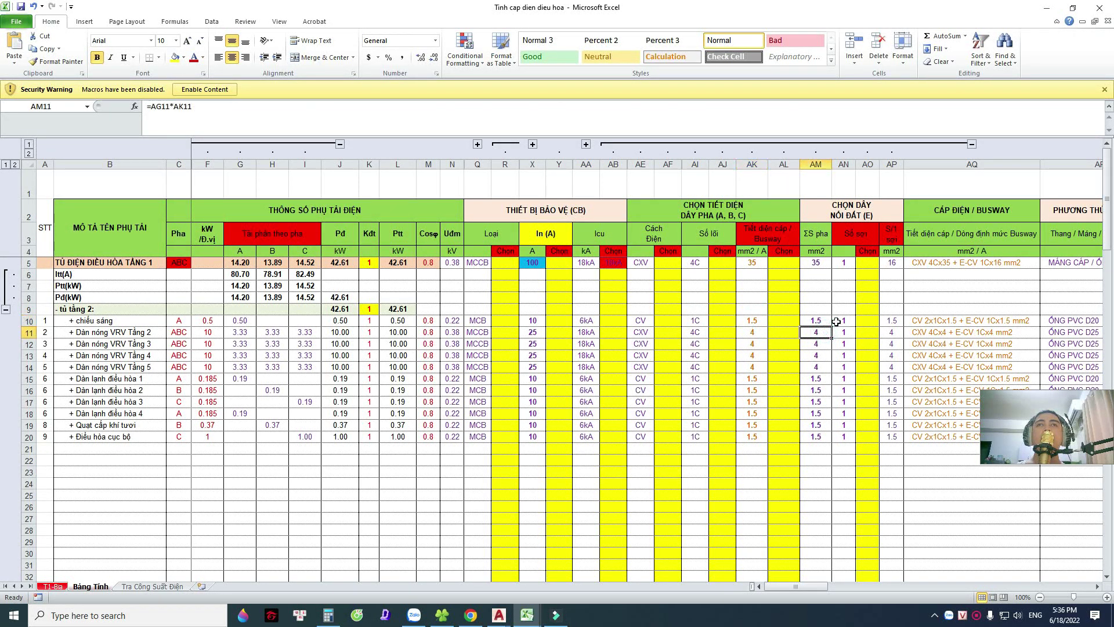
pyautogui.click(952, 319)
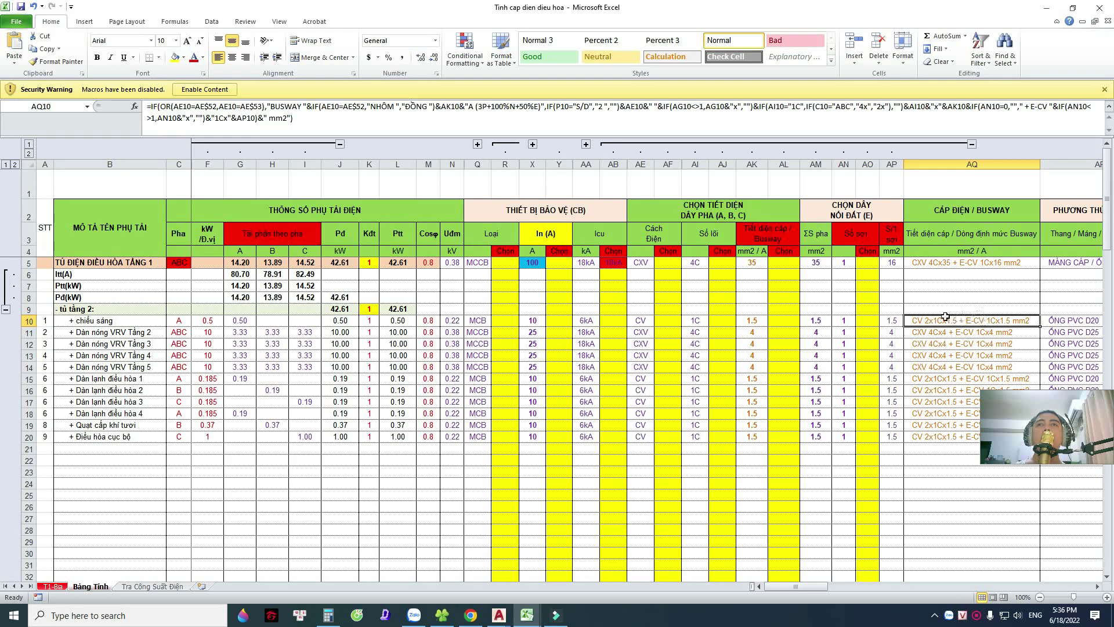
pyautogui.click(1074, 323)
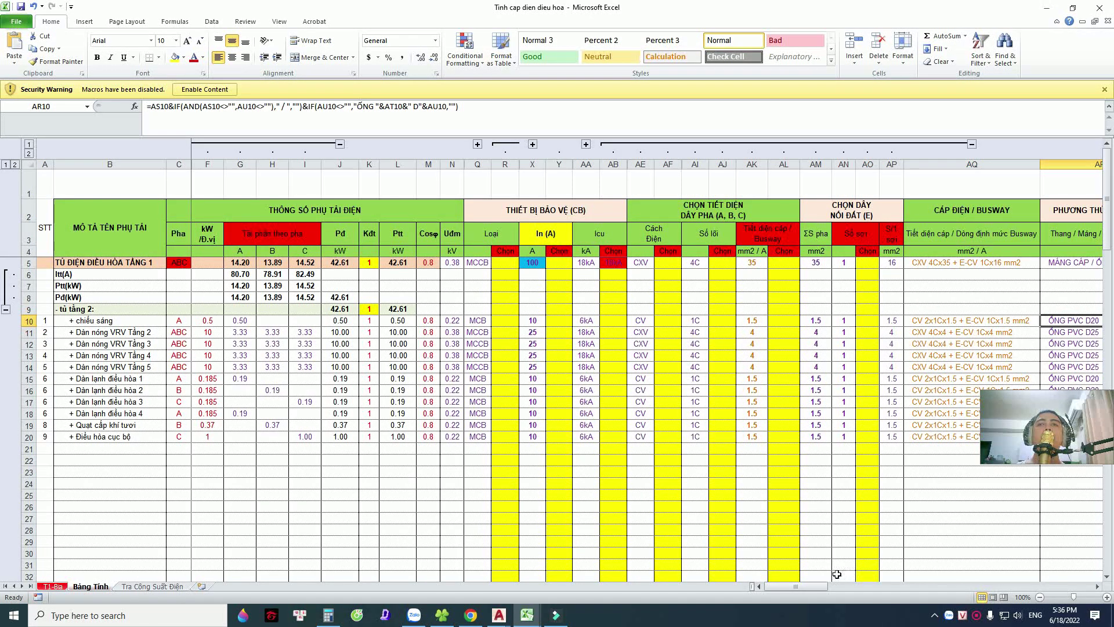
pyautogui.moveTo(796, 586)
pyautogui.mouseDown()
pyautogui.moveTo(831, 589)
pyautogui.moveTo(800, 588)
pyautogui.mouseUp()
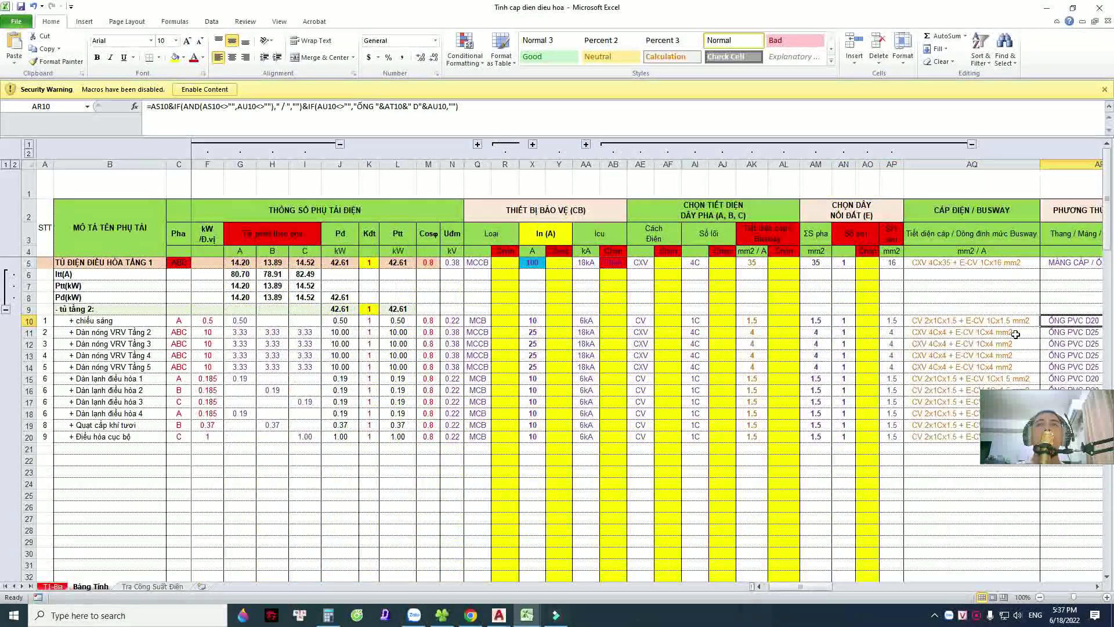
pyautogui.moveTo(1062, 317)
pyautogui.mouseDown()
pyautogui.moveTo(331, 329)
pyautogui.moveTo(535, 323)
pyautogui.mouseUp()
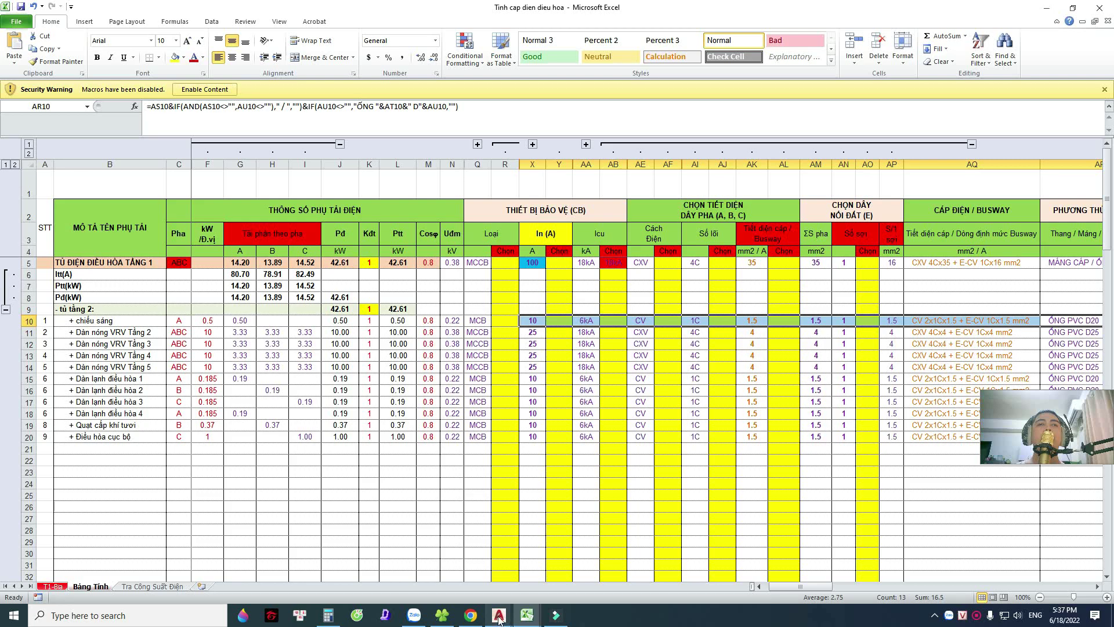
# In AutoCAD, zoom to the floor-2 TĐ2 schematic table and select L1's cable label.
pyautogui.moveTo(499, 615)
pyautogui.click(445, 563)
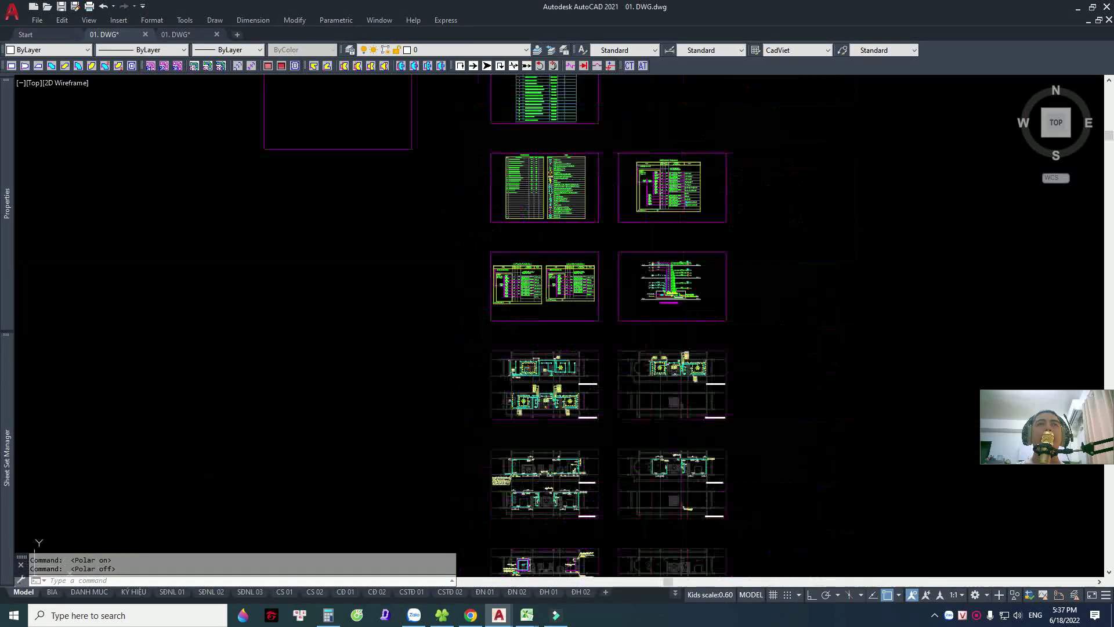
pyautogui.scroll(5, 409, 407)
pyautogui.scroll(3, 545, 218)
pyautogui.scroll(2, 357, 356)
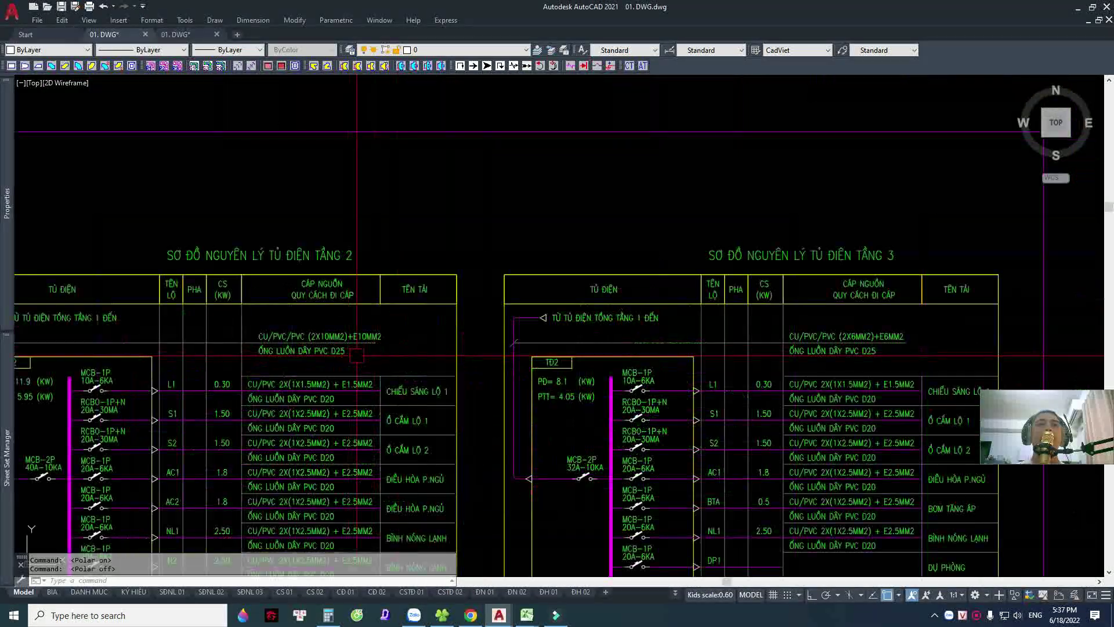
pyautogui.moveTo(357, 356); pyautogui.dragTo(563, 237, button='middle')
pyautogui.scroll(3, 434, 259)
pyautogui.moveTo(625, 278); pyautogui.dragTo(567, 287, button='middle')
pyautogui.click(568, 287)
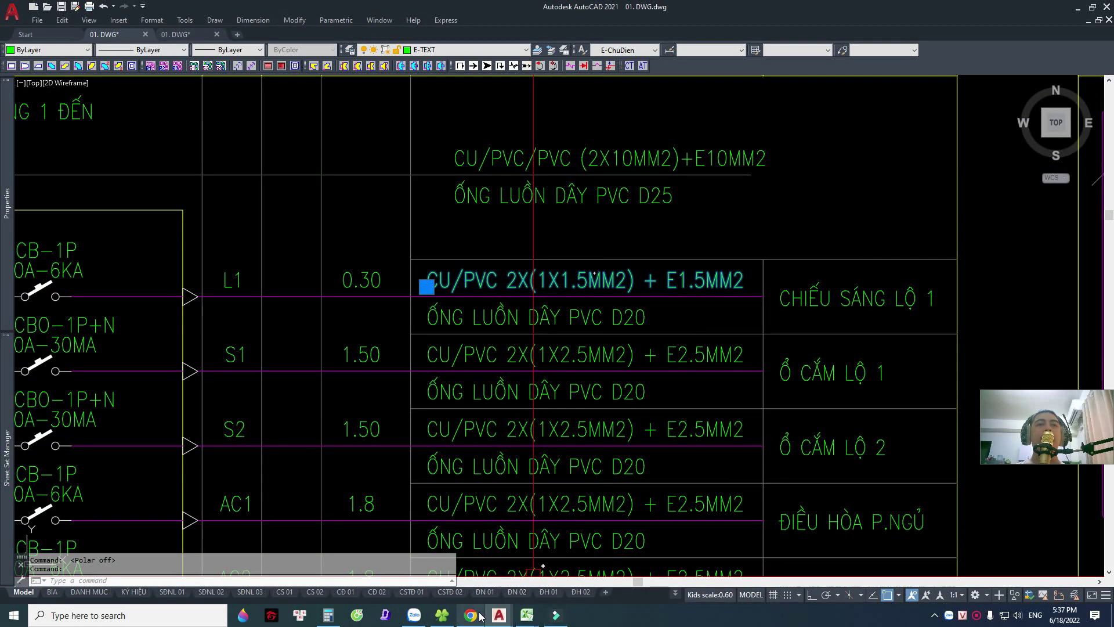
pyautogui.moveTo(527, 615)
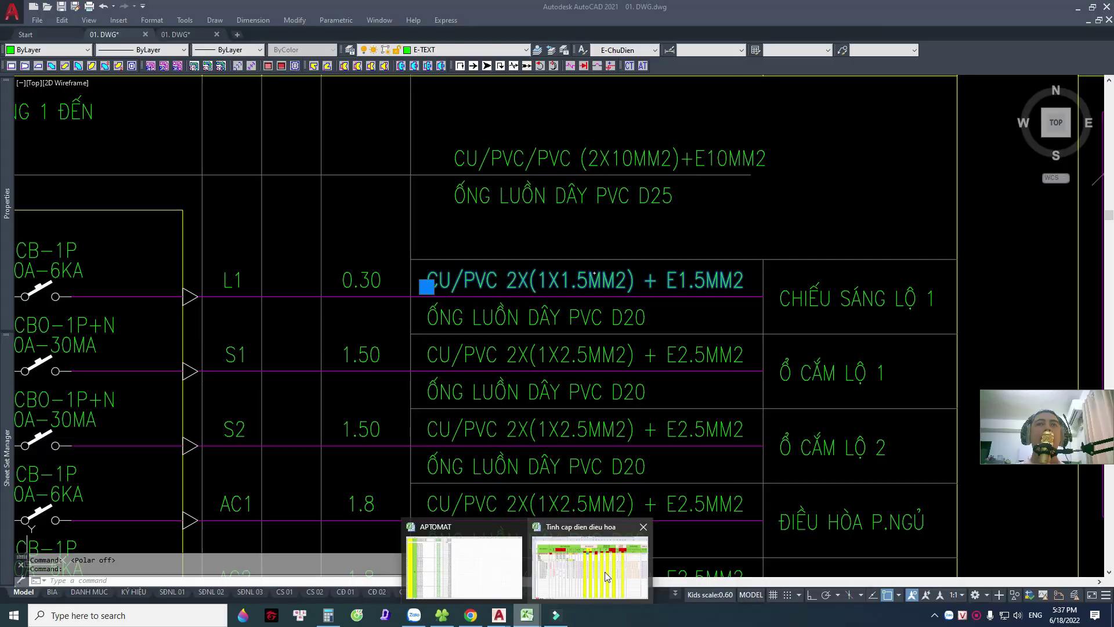
# Compare L1's 1.5MM2 cable size against Excel, then pan the schematic to its load column.
pyautogui.click(605, 572)
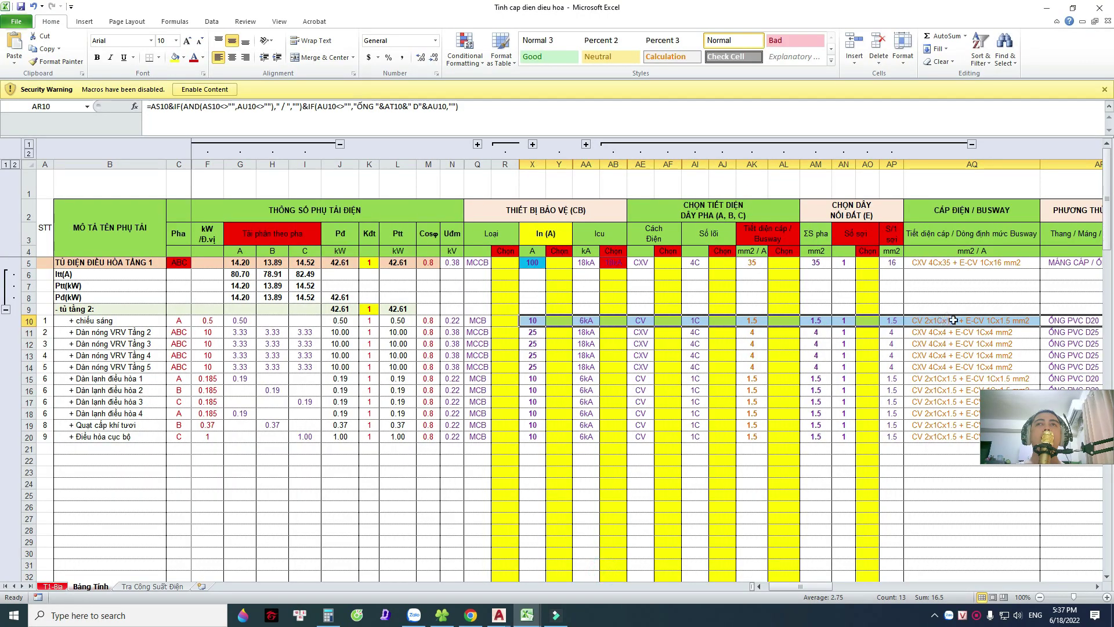
pyautogui.click(500, 616)
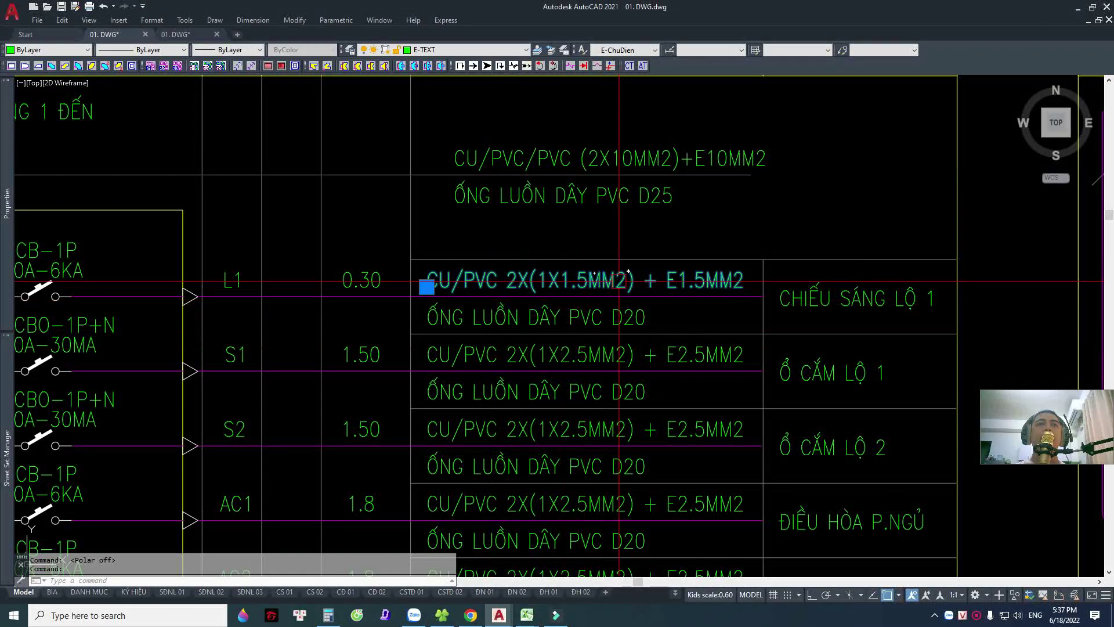
pyautogui.moveTo(619, 282); pyautogui.dragTo(790, 287, button='middle')
pyautogui.click(530, 283)
pyautogui.scroll(2, 531, 283)
pyautogui.press('Escape')
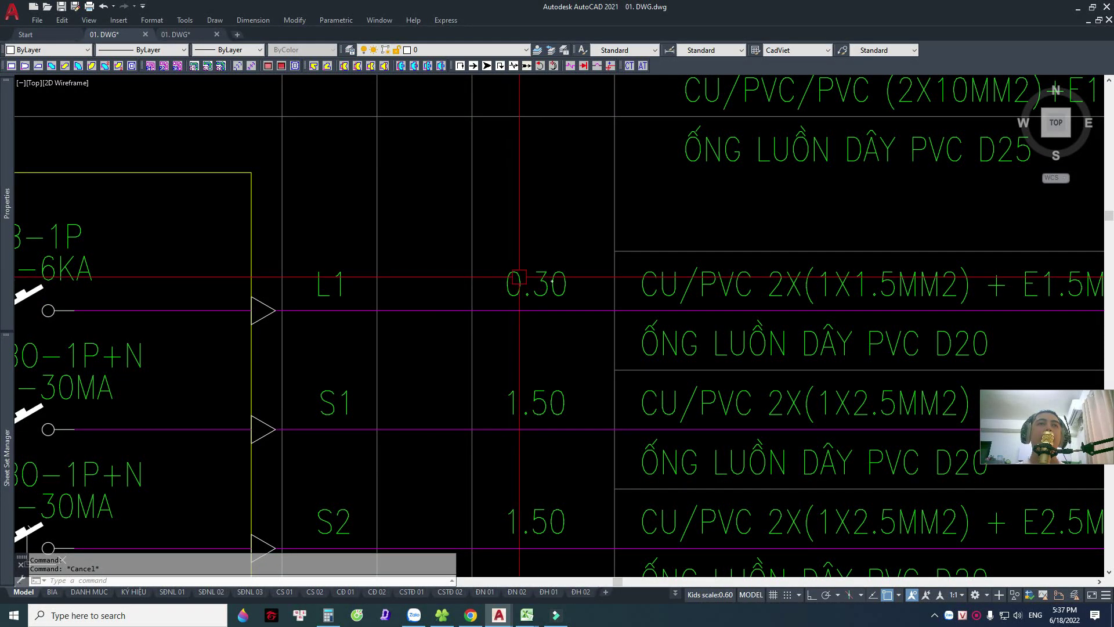
# Check L1's 0.30 load and MCB-1P 10A-6KA breaker labels in the schematic.
pyautogui.click(521, 283)
pyautogui.scroll(-3, 537, 296)
pyautogui.scroll(3, 435, 254)
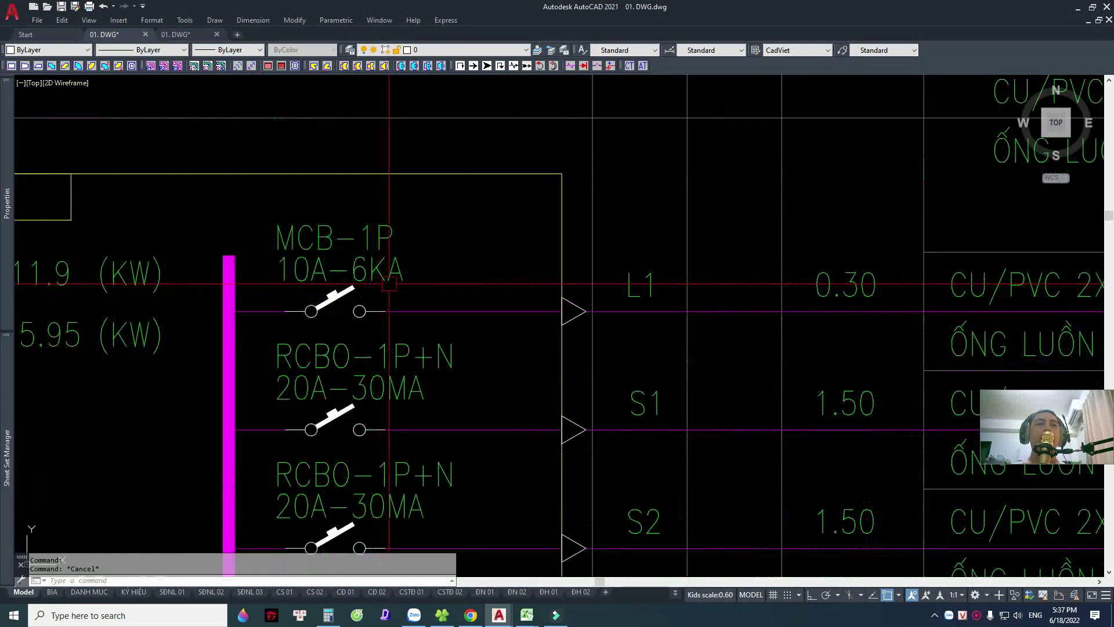
pyautogui.click(434, 255)
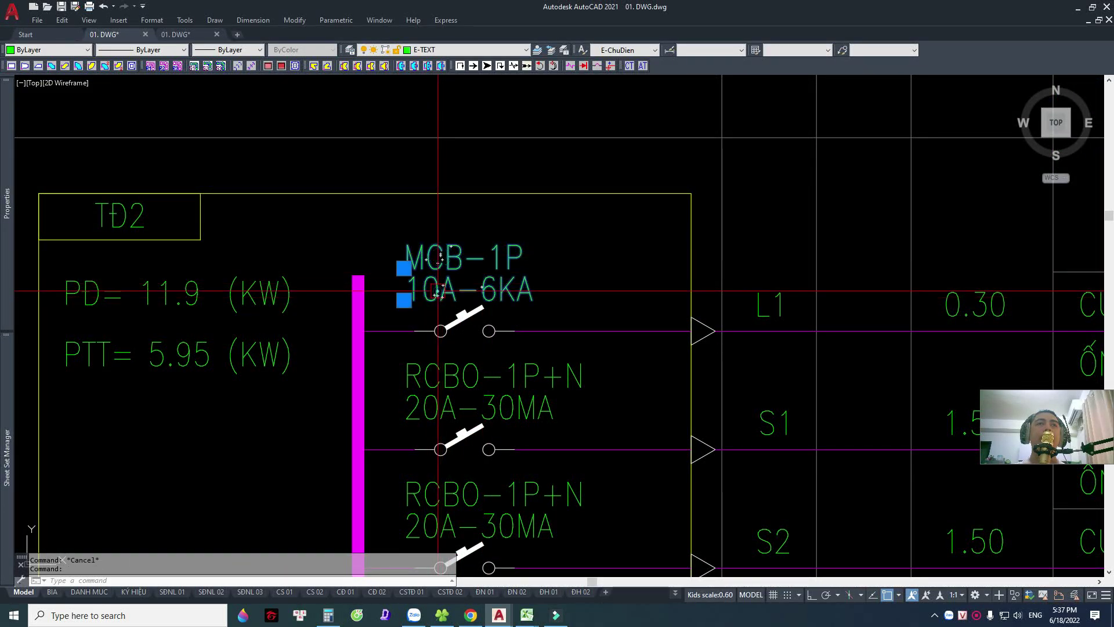
pyautogui.press('Escape')
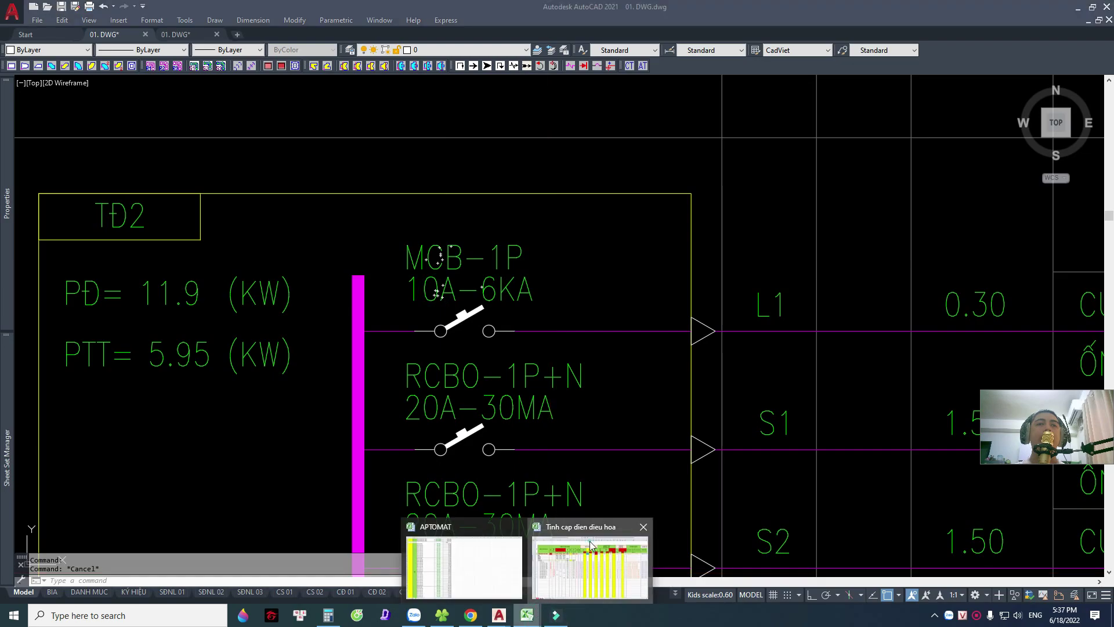
# Compare L1's breaker rating cells in Excel, then return to the AutoCAD drawing.
pyautogui.click(586, 551)
pyautogui.moveTo(525, 319); pyautogui.dragTo(597, 321)
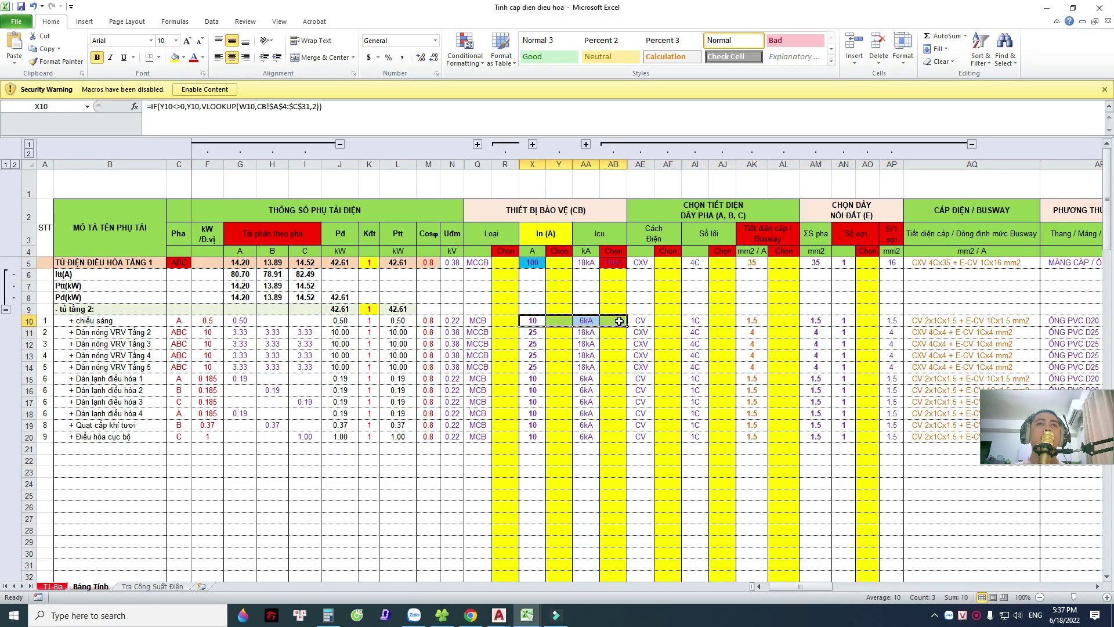
pyautogui.moveTo(498, 615)
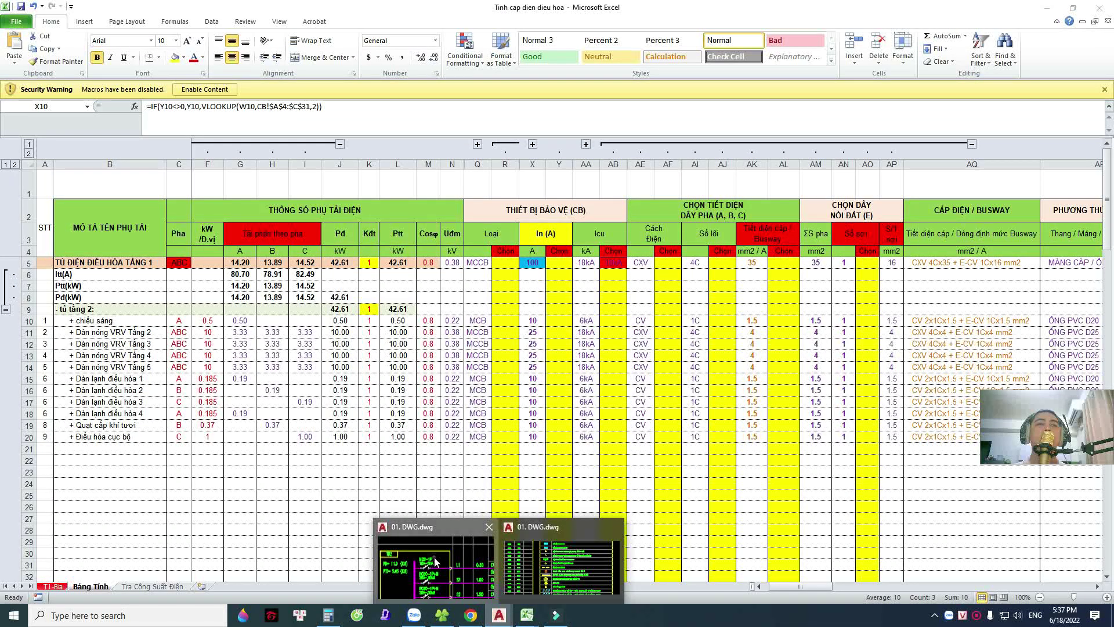
pyautogui.click(435, 557)
pyautogui.scroll(-2, 458, 321)
pyautogui.scroll(-3, 522, 290)
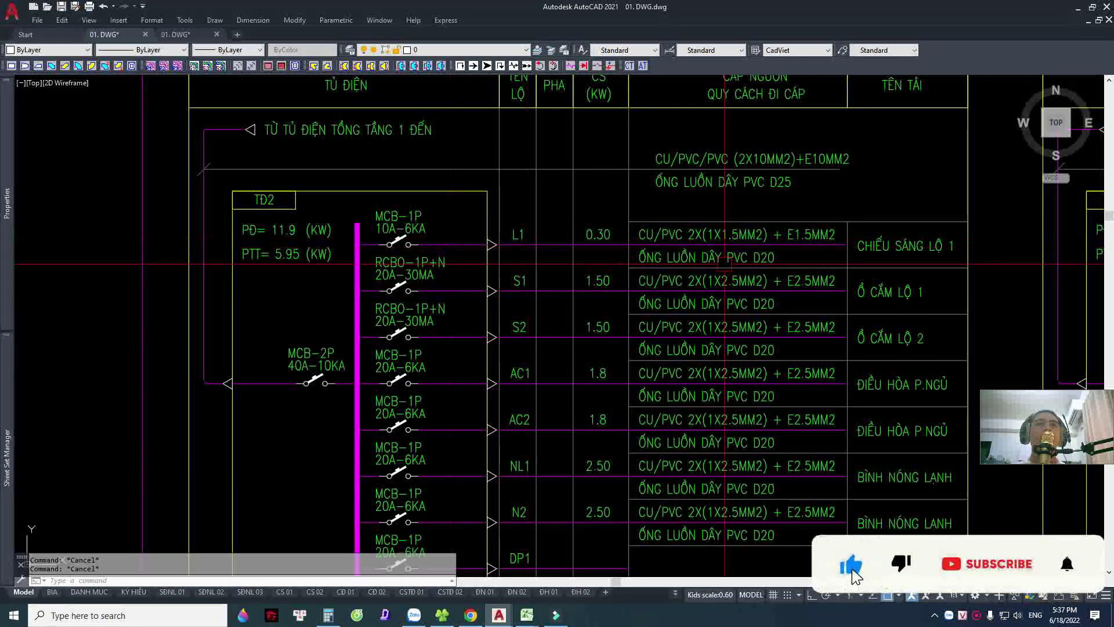
pyautogui.scroll(1, 643, 270)
pyautogui.scroll(2, 760, 270)
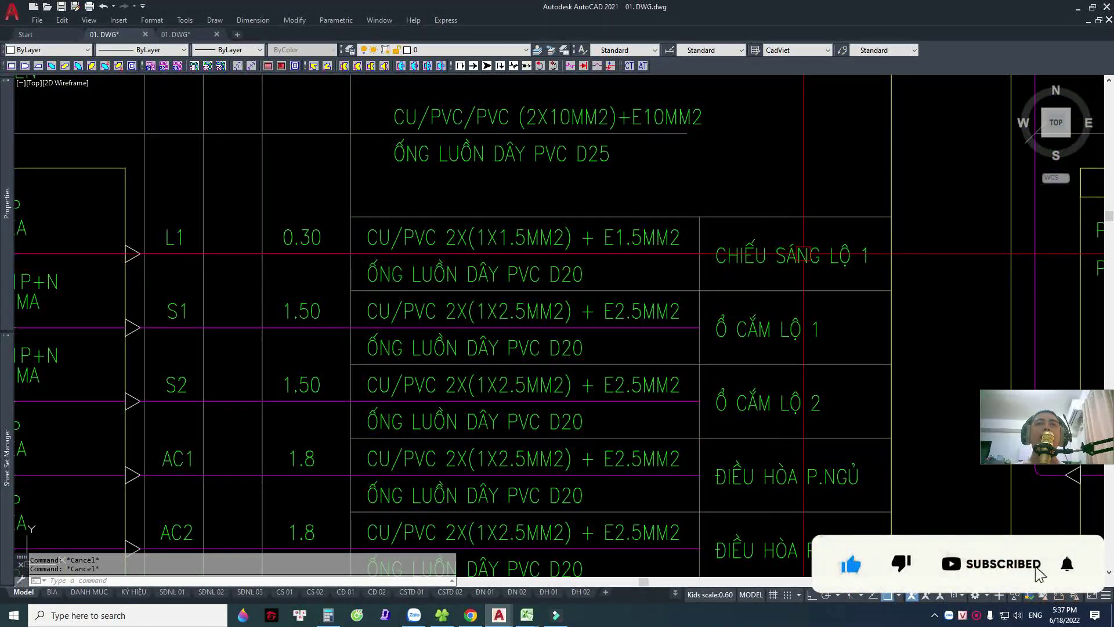
pyautogui.scroll(-2, 825, 290)
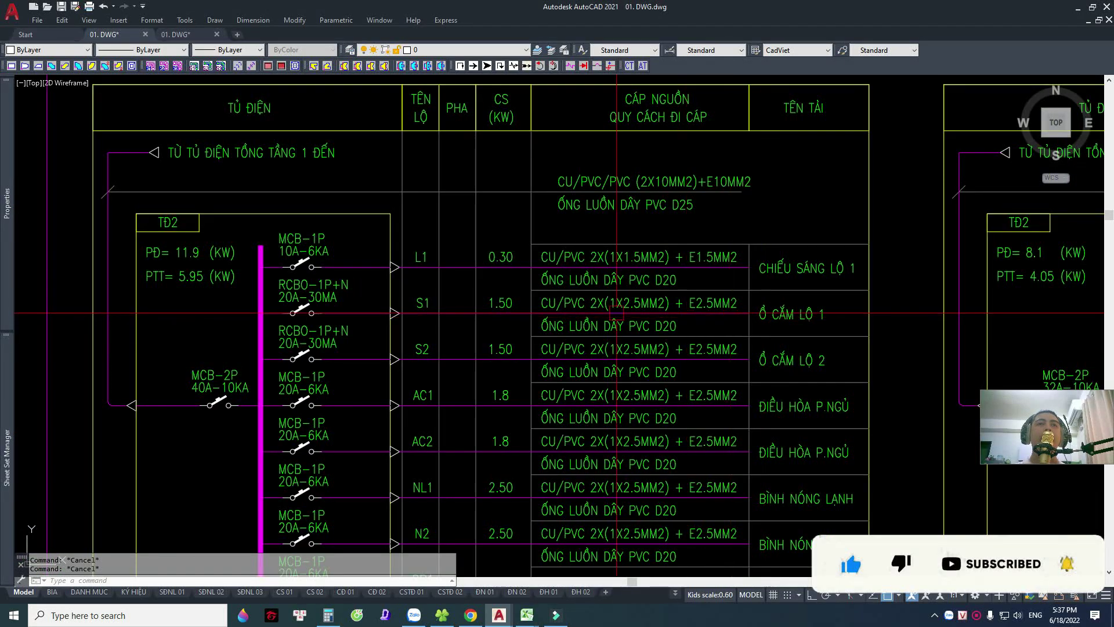
pyautogui.scroll(2, 831, 306)
pyautogui.scroll(-5, 714, 319)
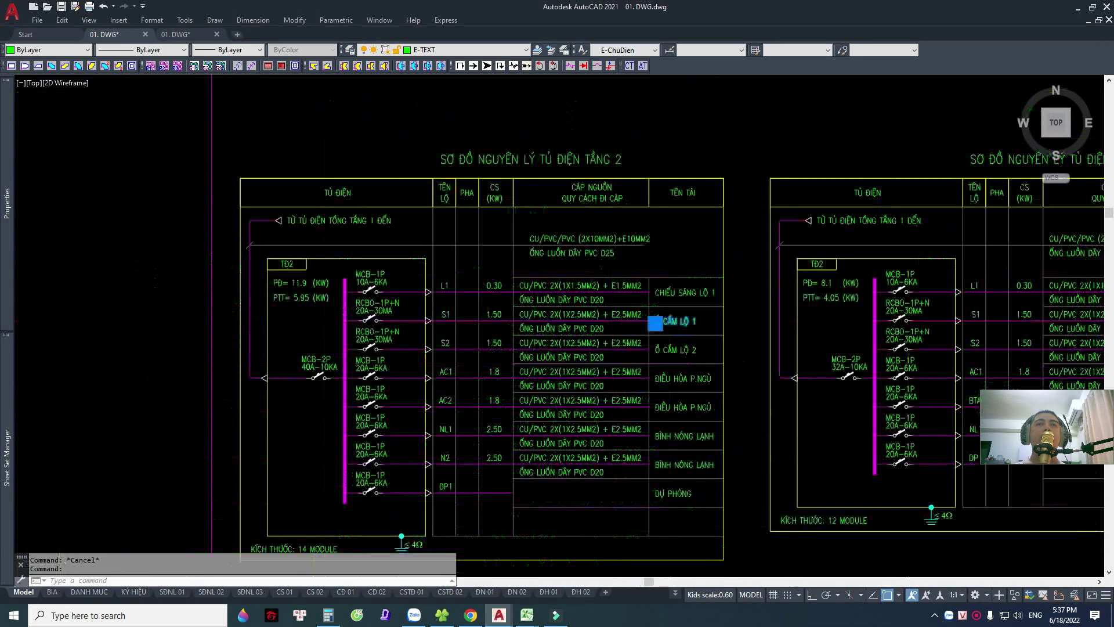
pyautogui.scroll(-4, 654, 321)
# Zoom out to the ceiling lighting plan and cancel the active command.
pyautogui.moveTo(593, 332); pyautogui.dragTo(572, 174, button='middle')
pyautogui.scroll(3, 465, 274)
pyautogui.scroll(3, 465, 274)
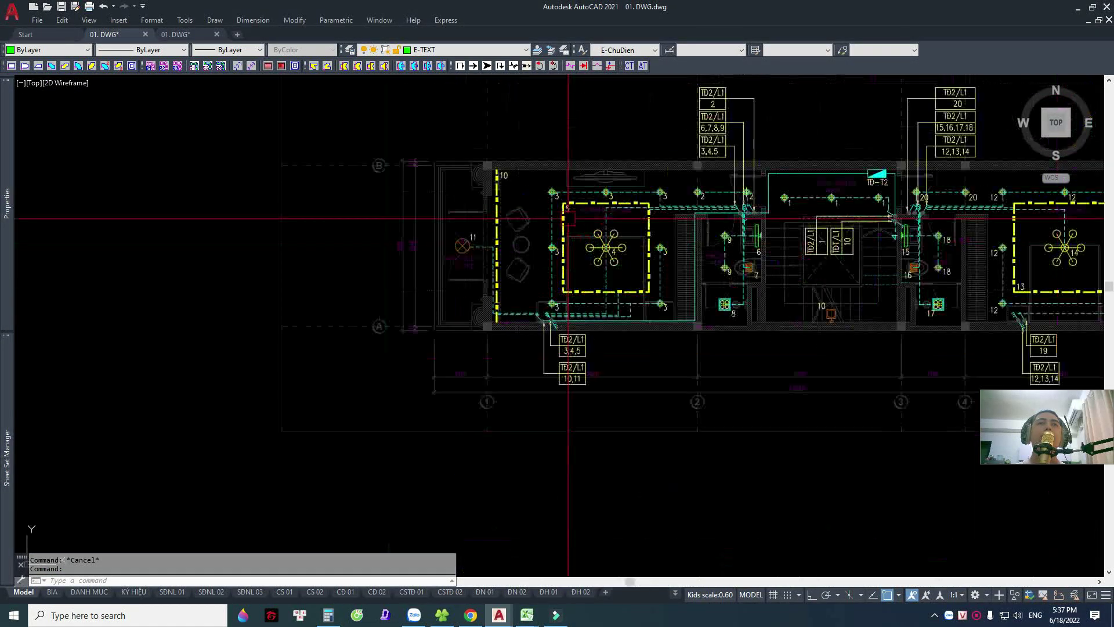
pyautogui.scroll(3, 466, 274)
pyautogui.press('Escape')
pyautogui.scroll(-2, 466, 274)
pyautogui.scroll(-4, 465, 274)
pyautogui.scroll(-3, 478, 390)
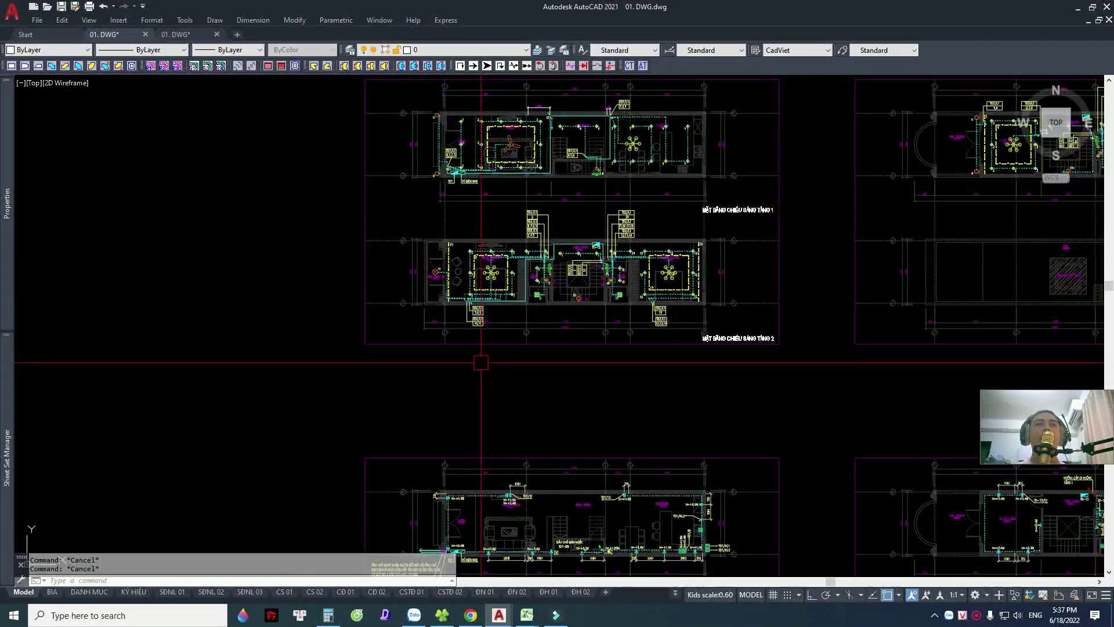
pyautogui.scroll(1, 478, 389)
pyautogui.scroll(5, 479, 510)
pyautogui.scroll(3, 464, 302)
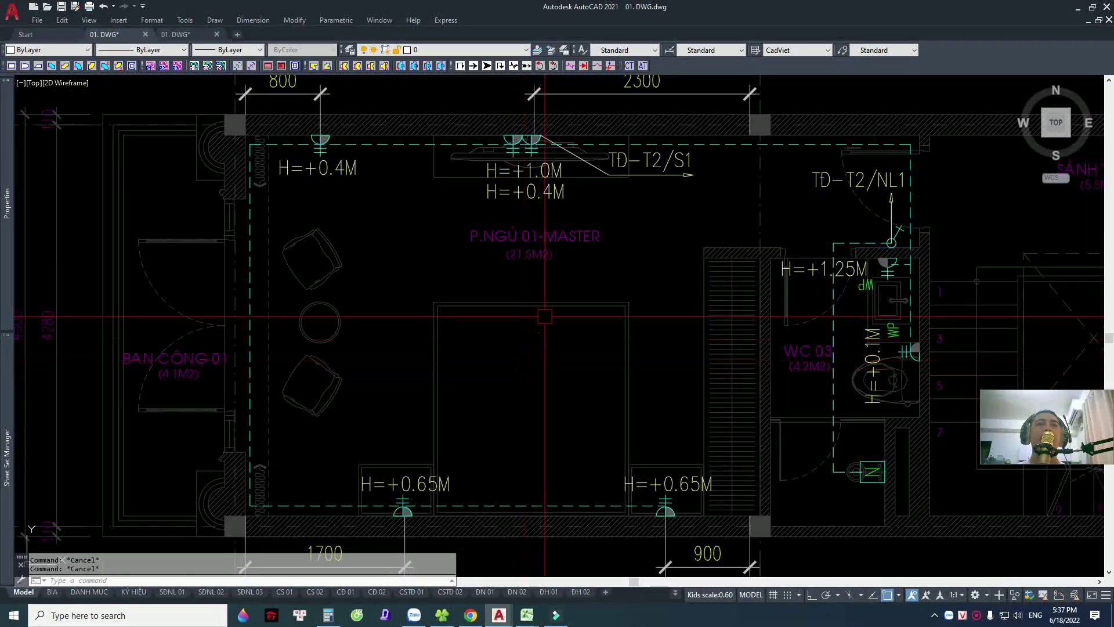
# Inspect the master bedroom plan's TĐ-T2/S1 outlets and bottom dimensions.
pyautogui.moveTo(538, 193); pyautogui.dragTo(528, 224, button='middle')
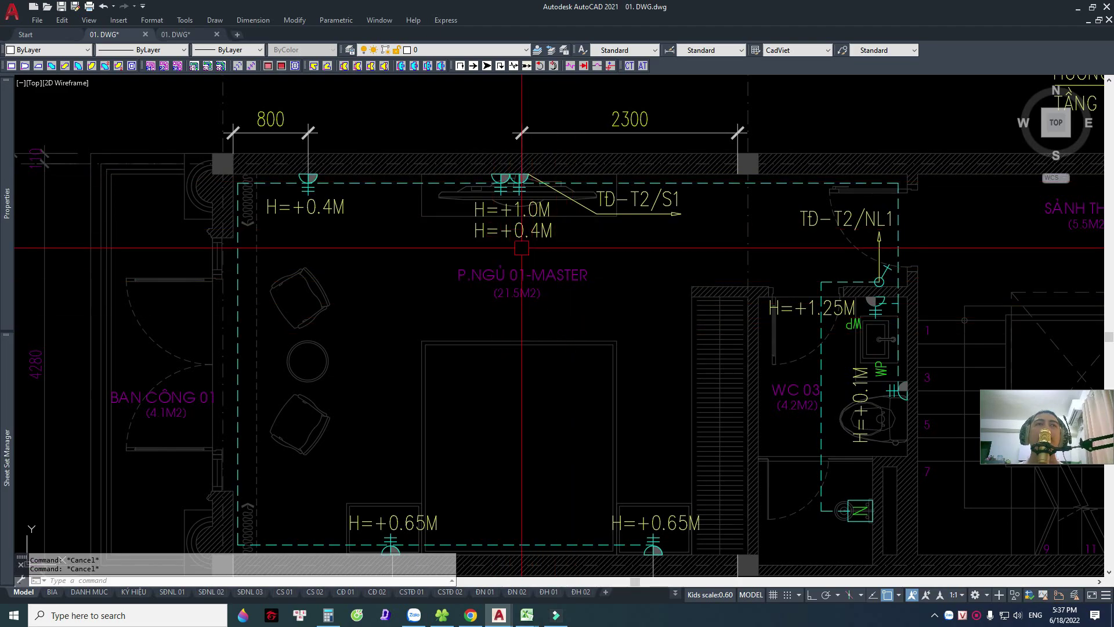
pyautogui.moveTo(401, 291); pyautogui.dragTo(407, 233, button='middle')
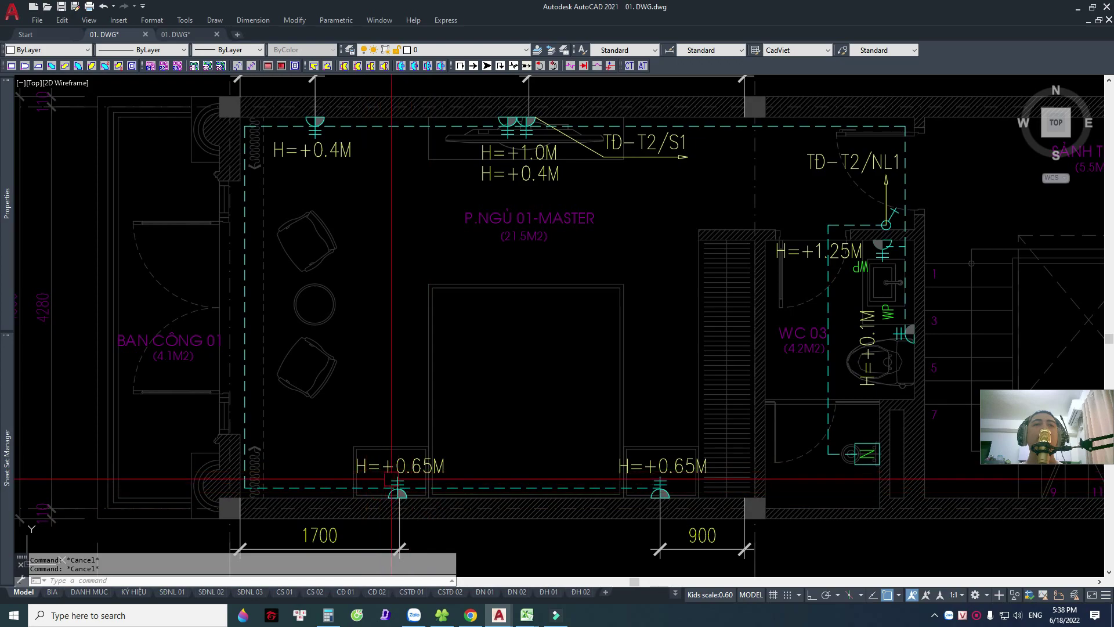
pyautogui.moveTo(652, 378); pyautogui.dragTo(646, 415, button='middle')
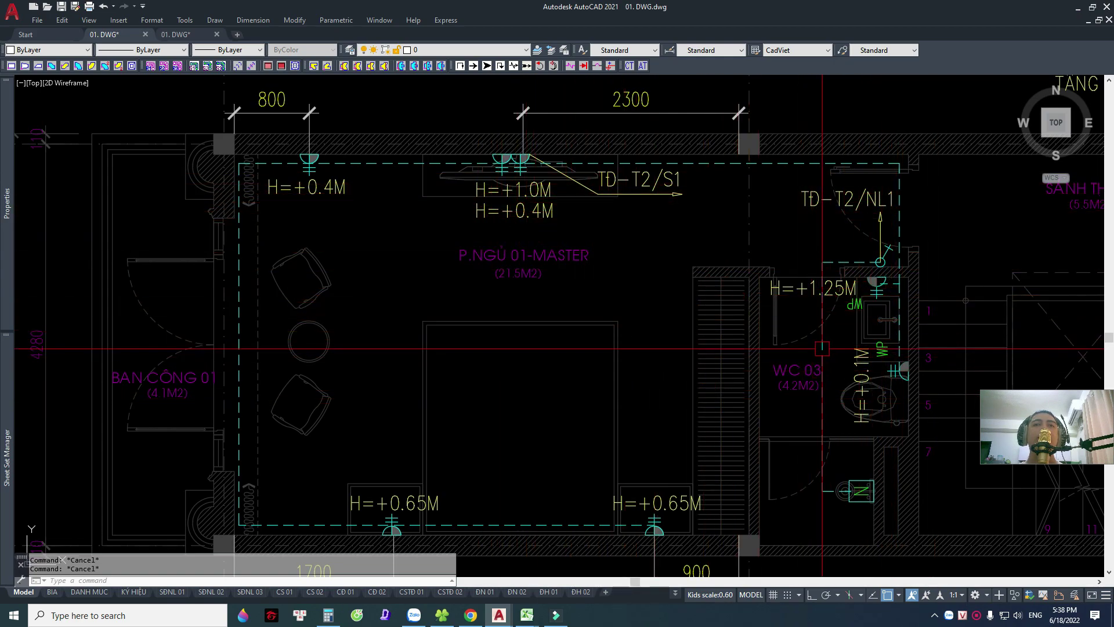
pyautogui.scroll(2, 760, 351)
pyautogui.scroll(2, 763, 358)
pyautogui.scroll(-2, 743, 335)
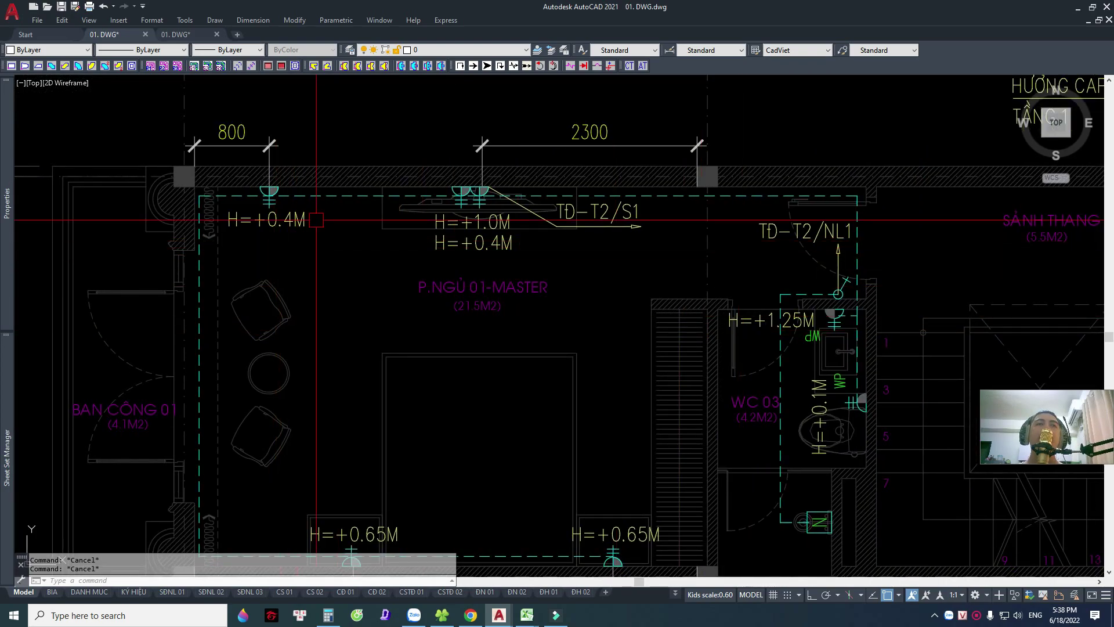
pyautogui.scroll(-5, 316, 220)
pyautogui.scroll(-3, 317, 220)
pyautogui.scroll(2, 540, 244)
pyautogui.scroll(4, 550, 282)
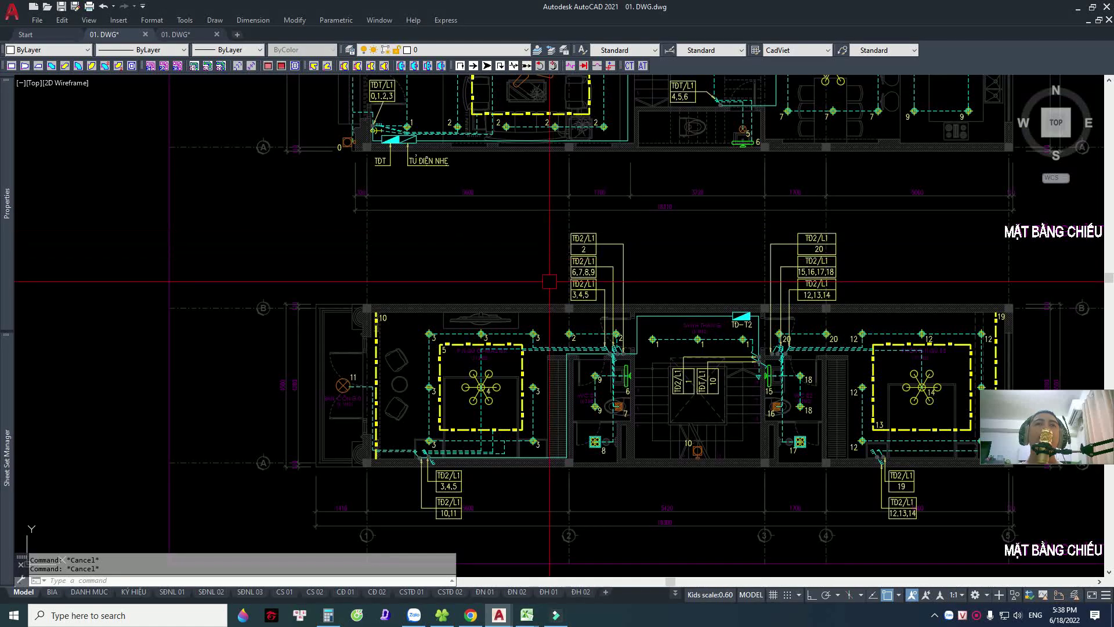
pyautogui.scroll(-4, 549, 282)
# Pan to the TĐ2 schematic table and check S1's 1.50 kW load text.
pyautogui.moveTo(534, 232); pyautogui.dragTo(535, 464, button='middle')
pyautogui.scroll(5, 409, 270)
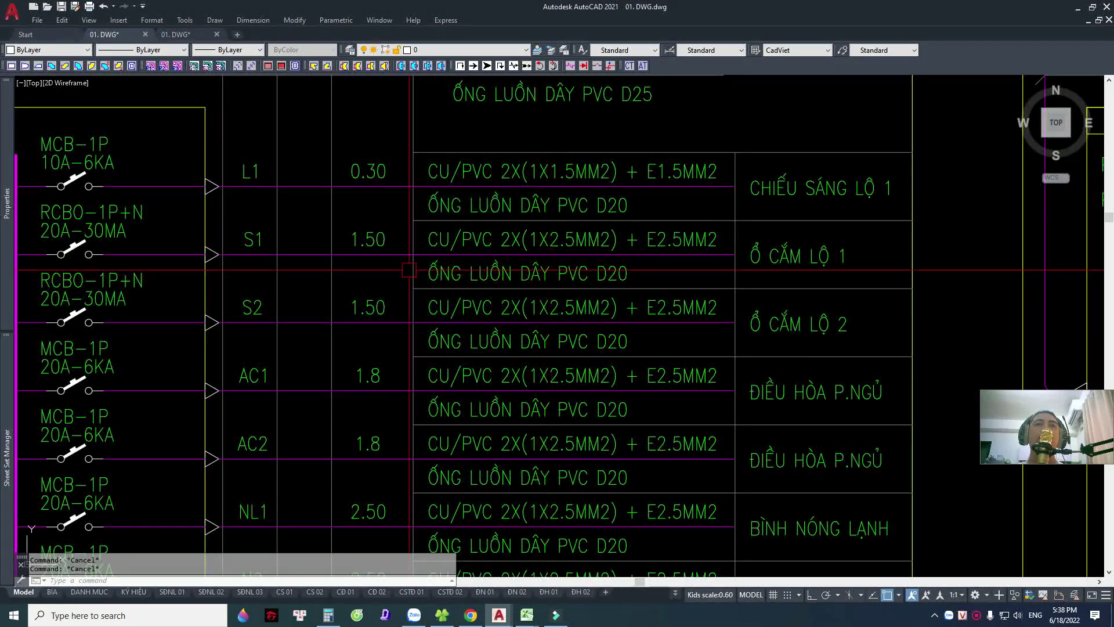
pyautogui.moveTo(409, 270); pyautogui.dragTo(508, 275, button='middle')
pyautogui.moveTo(501, 296); pyautogui.dragTo(466, 222)
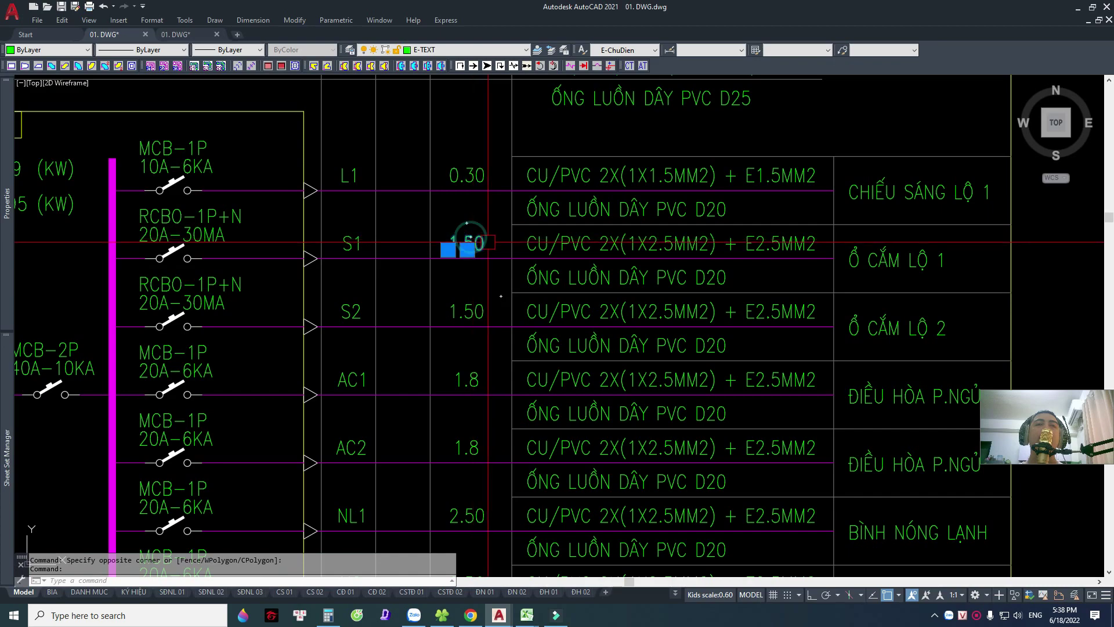
pyautogui.moveTo(488, 242); pyautogui.dragTo(512, 253, button='middle')
pyautogui.press('Escape')
pyautogui.press('Escape')
pyautogui.moveTo(527, 615)
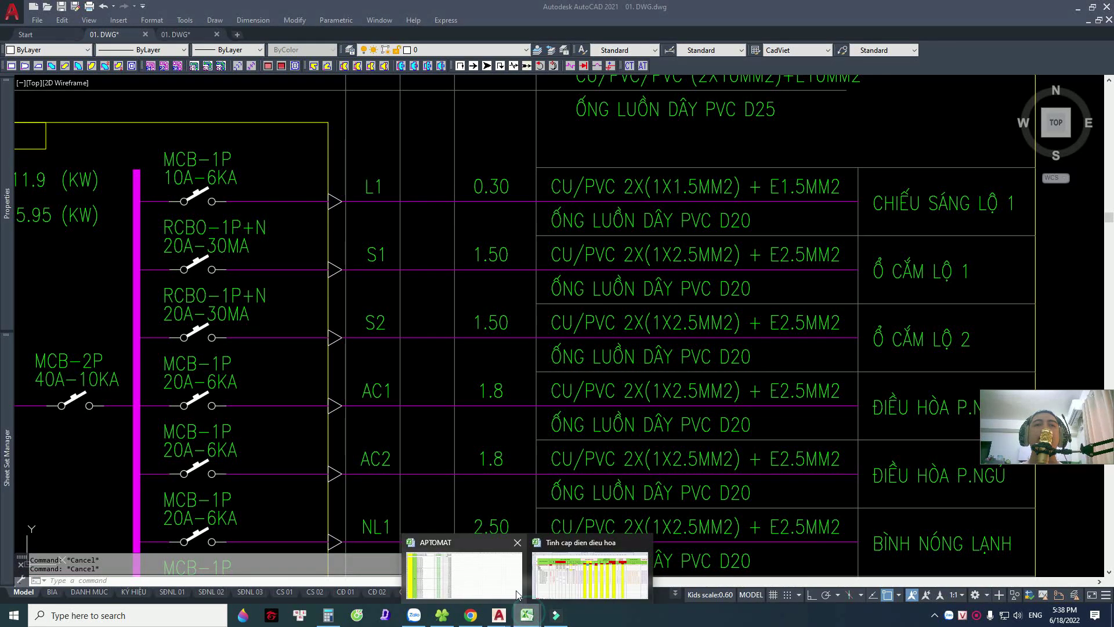
# In Excel, make row 11 'ổ cắm' on phase B at 2.5 kW, then return to AutoCAD.
pyautogui.click(565, 579)
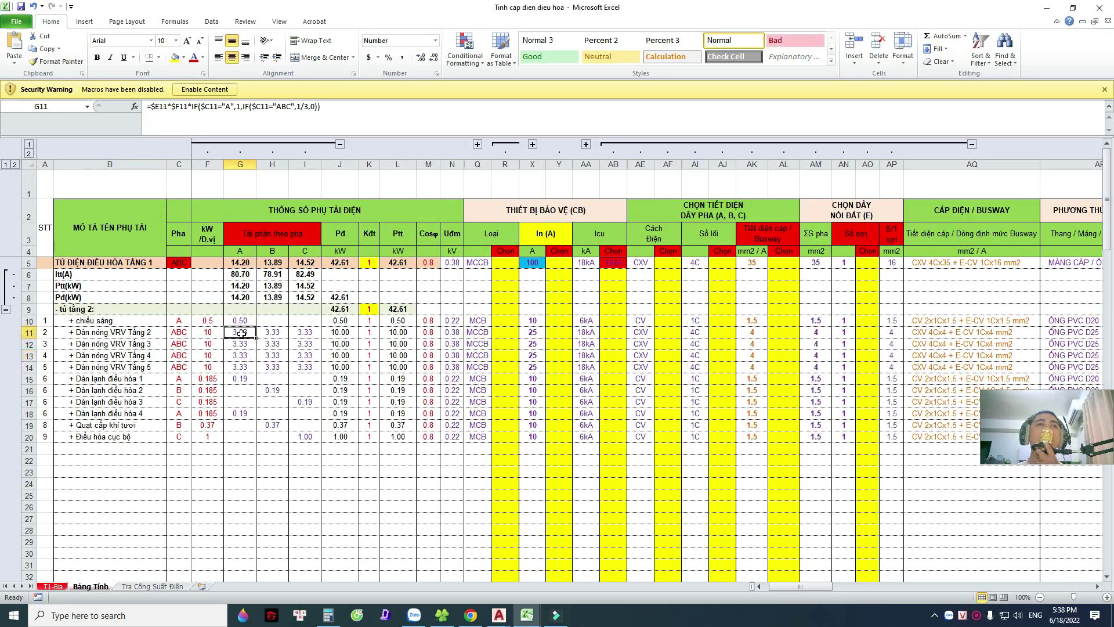
pyautogui.doubleClick(84, 335)
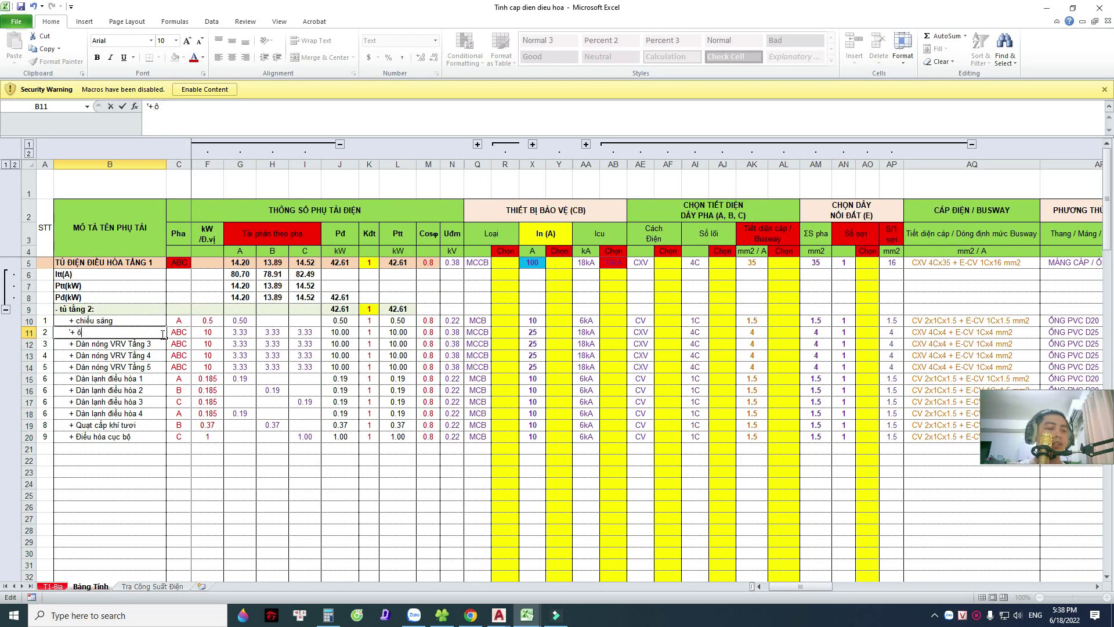
pyautogui.click(174, 334)
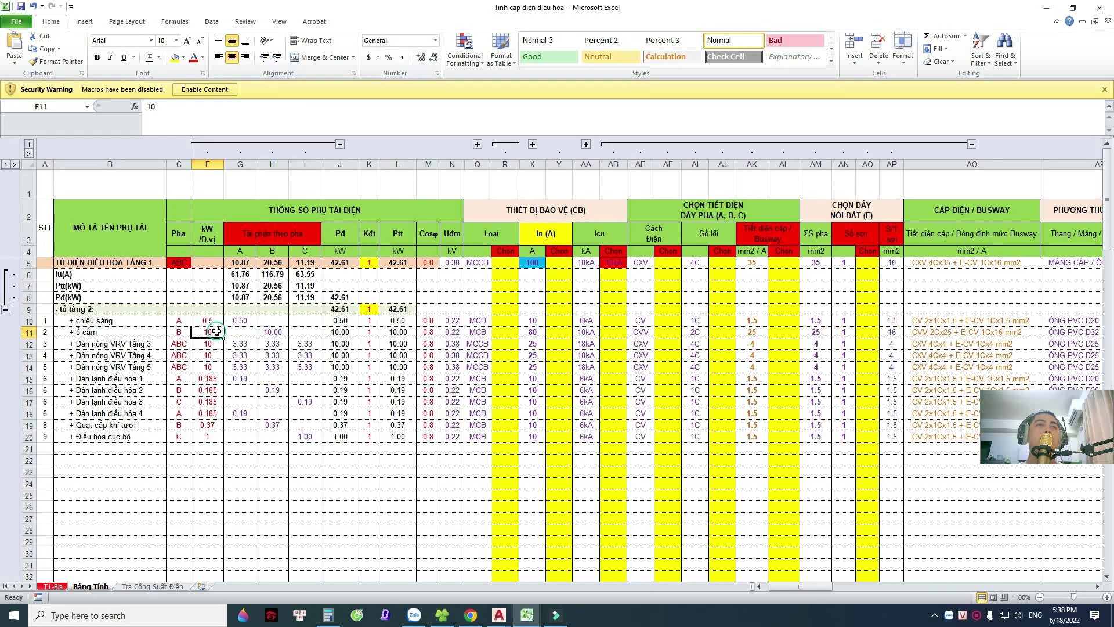
pyautogui.write('2.5')
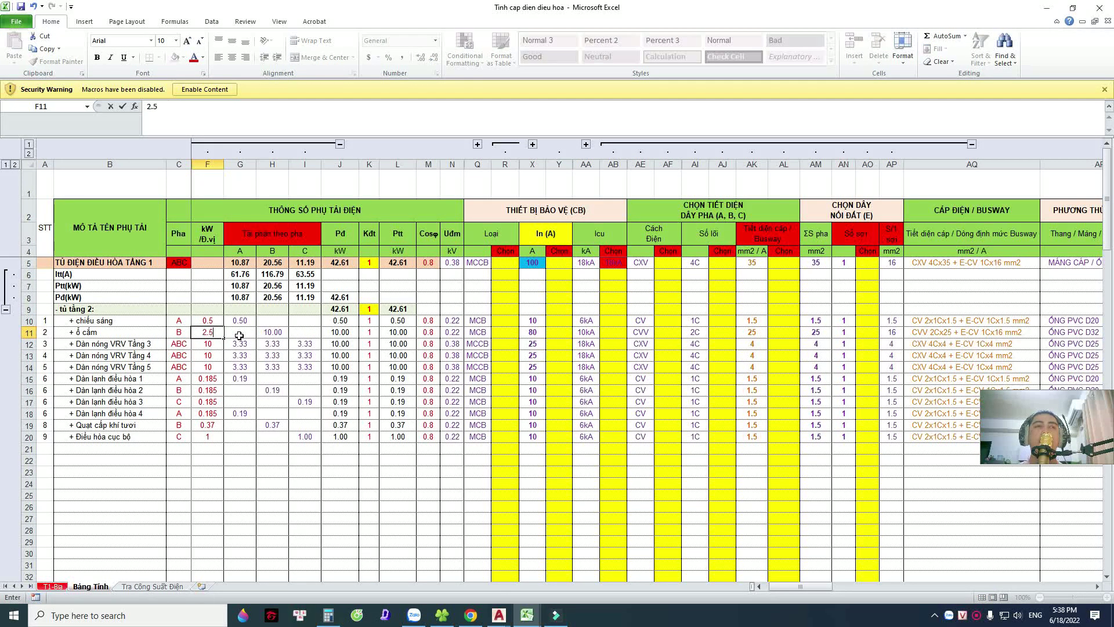
pyautogui.click(305, 367)
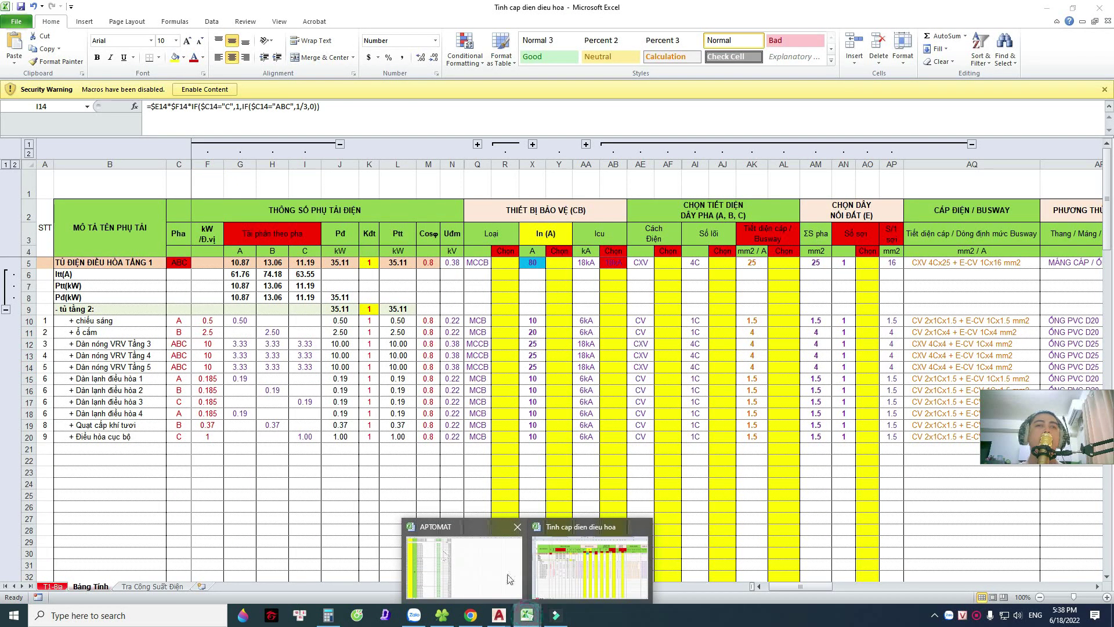
pyautogui.click(556, 616)
pyautogui.click(556, 616)
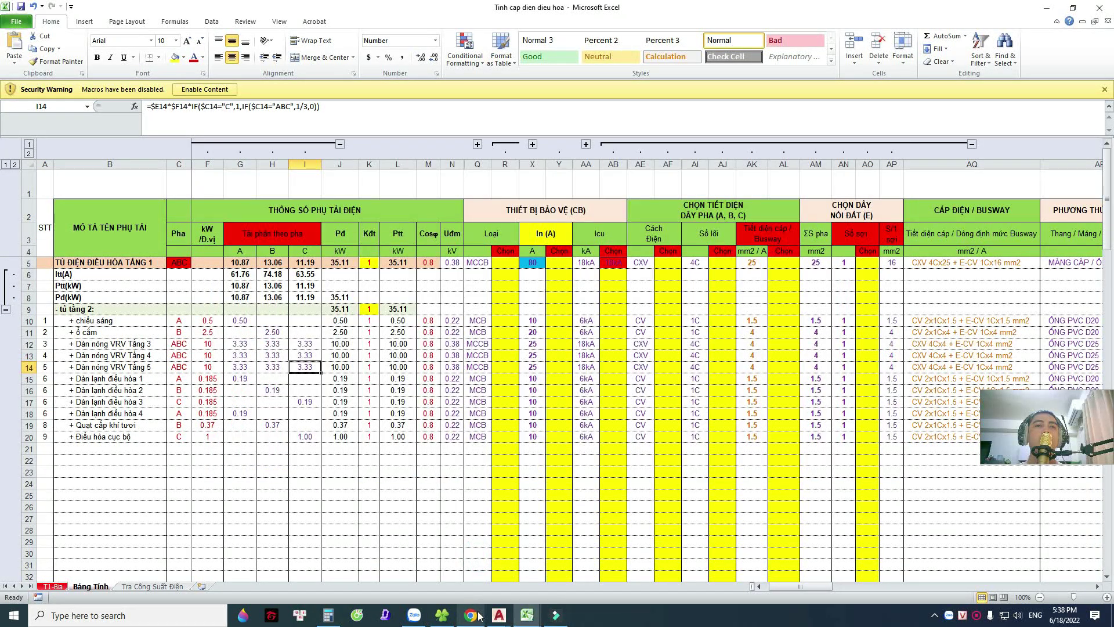
pyautogui.click(441, 536)
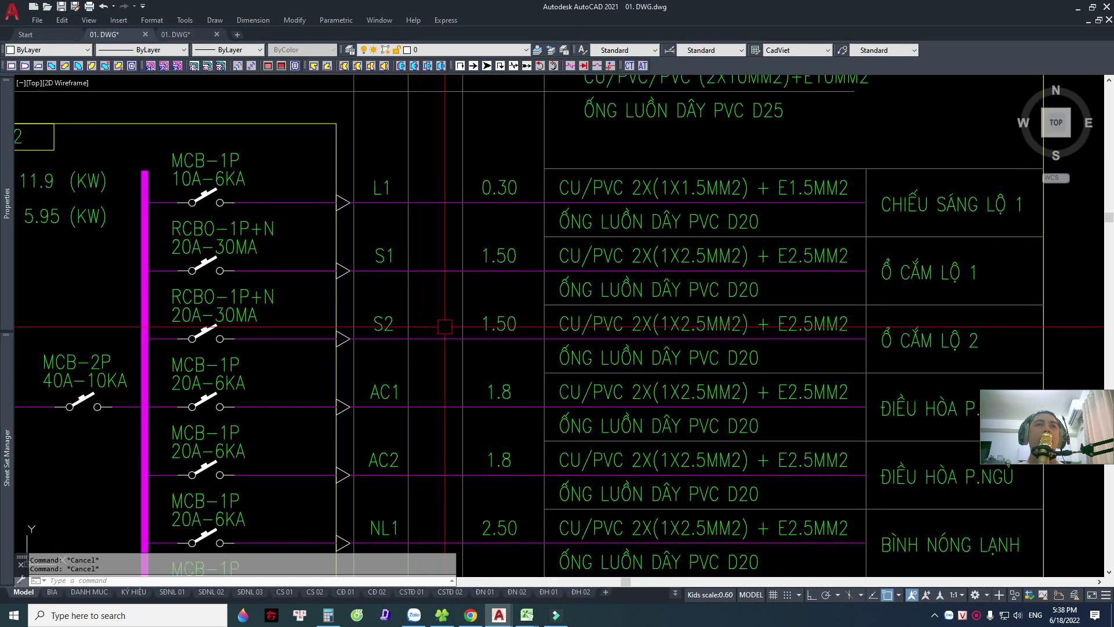
# Bring up the APTOMAT price list and select the 6kA MCB block on sheet CB-2017.
pyautogui.moveTo(527, 615)
pyautogui.click(477, 566)
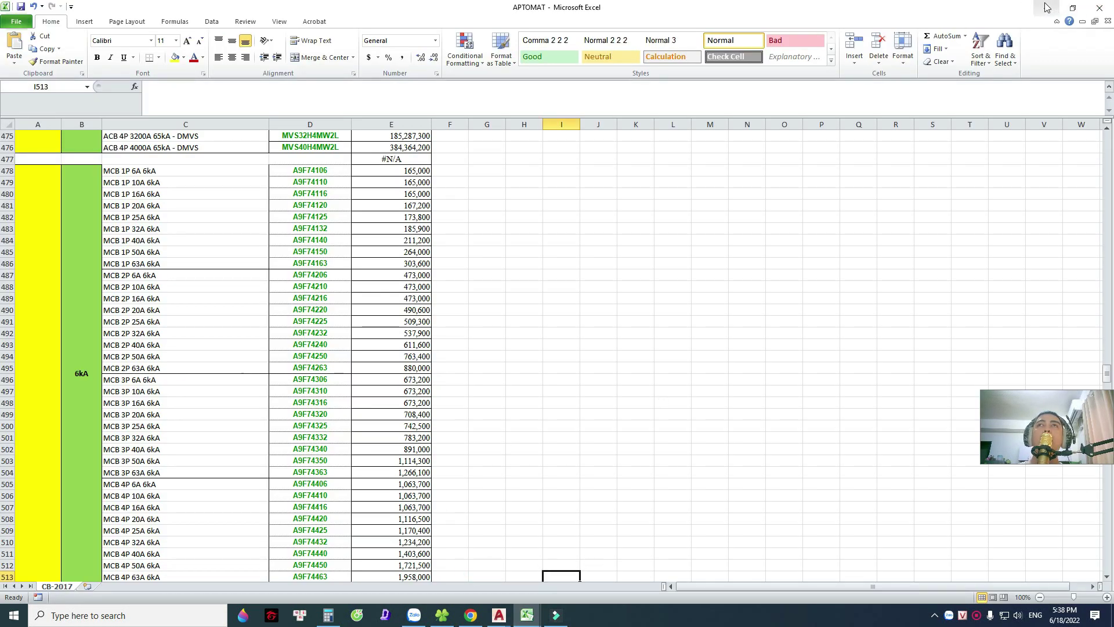
pyautogui.scroll(7, 389, 307)
pyautogui.scroll(6, 386, 383)
pyautogui.scroll(-7, 378, 372)
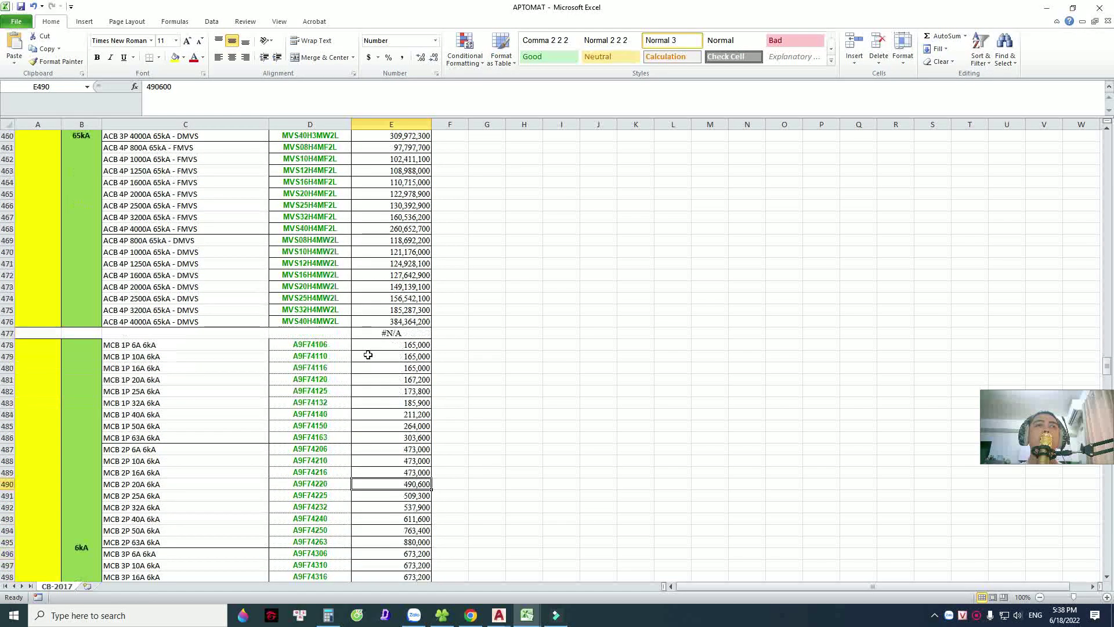
pyautogui.moveTo(1108, 369)
pyautogui.mouseDown()
pyautogui.moveTo(1108, 127)
pyautogui.moveTo(1108, 366)
pyautogui.mouseUp()
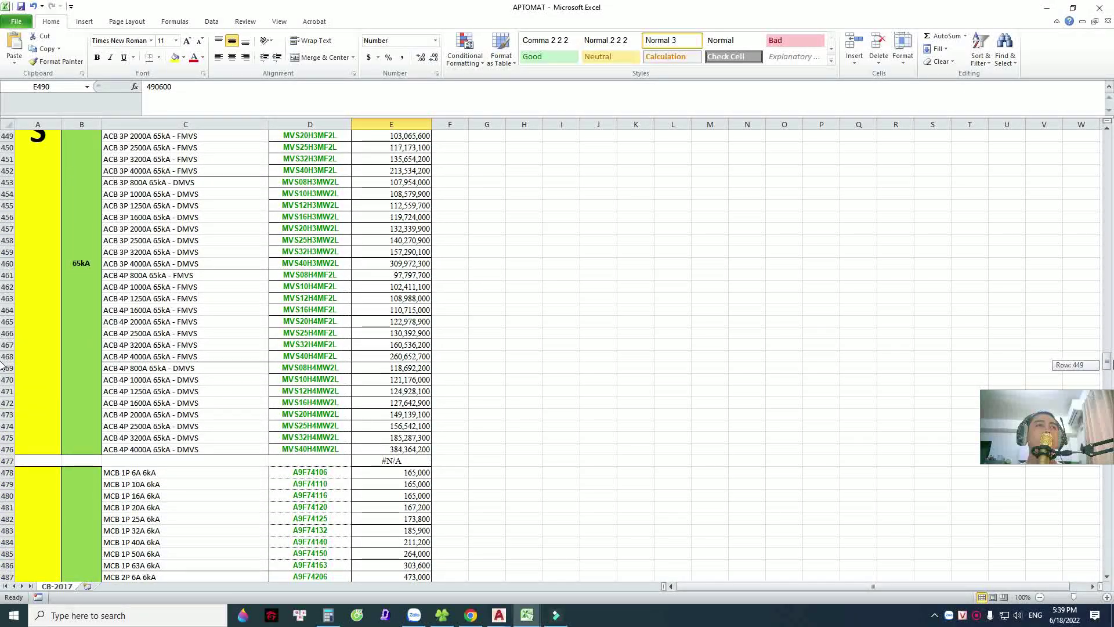
pyautogui.moveTo(1108, 365); pyautogui.dragTo(1108, 372)
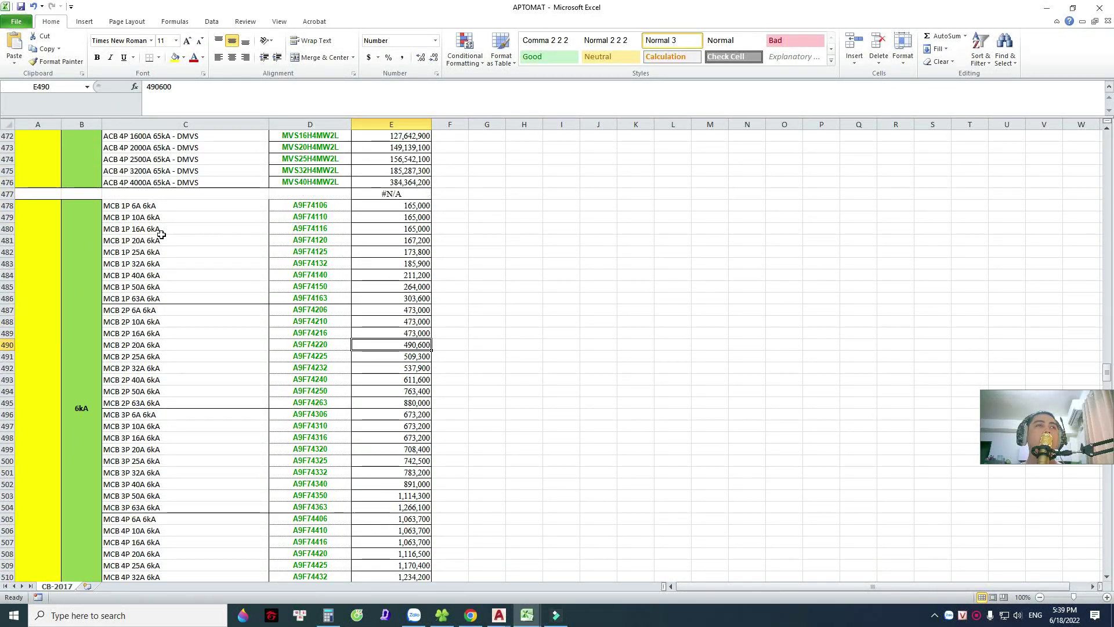
pyautogui.moveTo(83, 394); pyautogui.dragTo(167, 425)
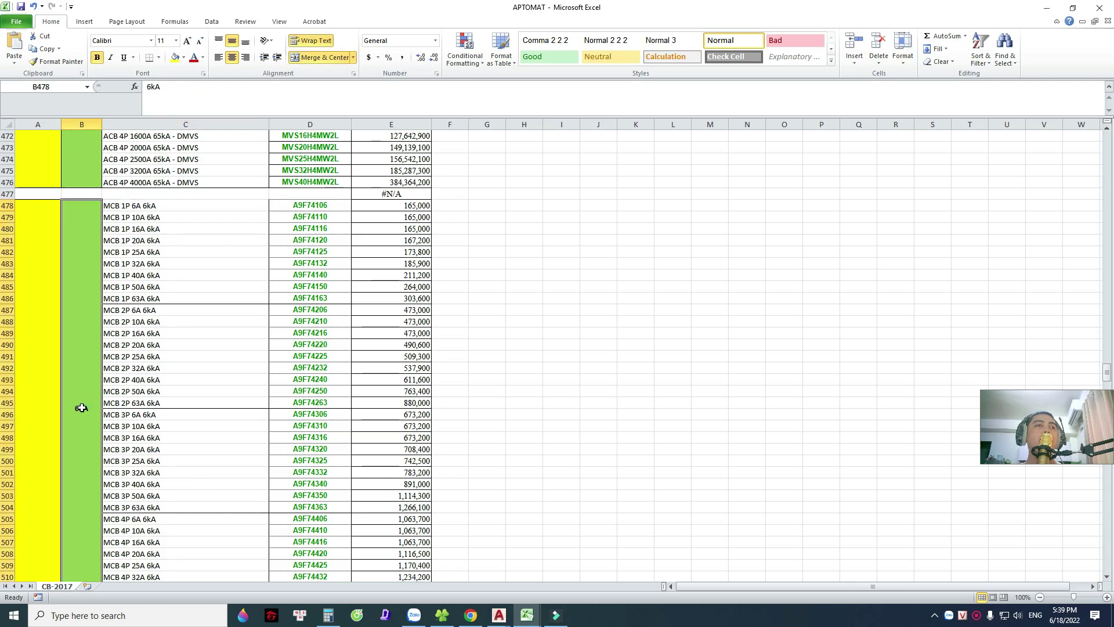
pyautogui.click(144, 207)
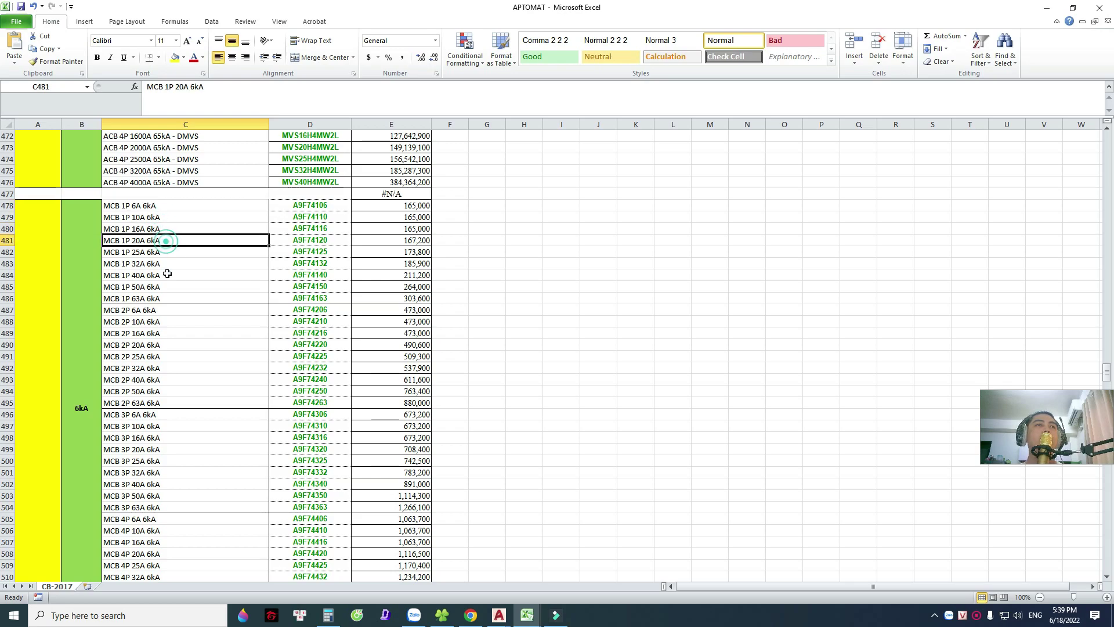
# Scroll through the 10kA and 15kA MCB blocks, then select the Acti9 10kA rows.
pyautogui.scroll(-5, 168, 296)
pyautogui.moveTo(82, 290); pyautogui.dragTo(168, 450)
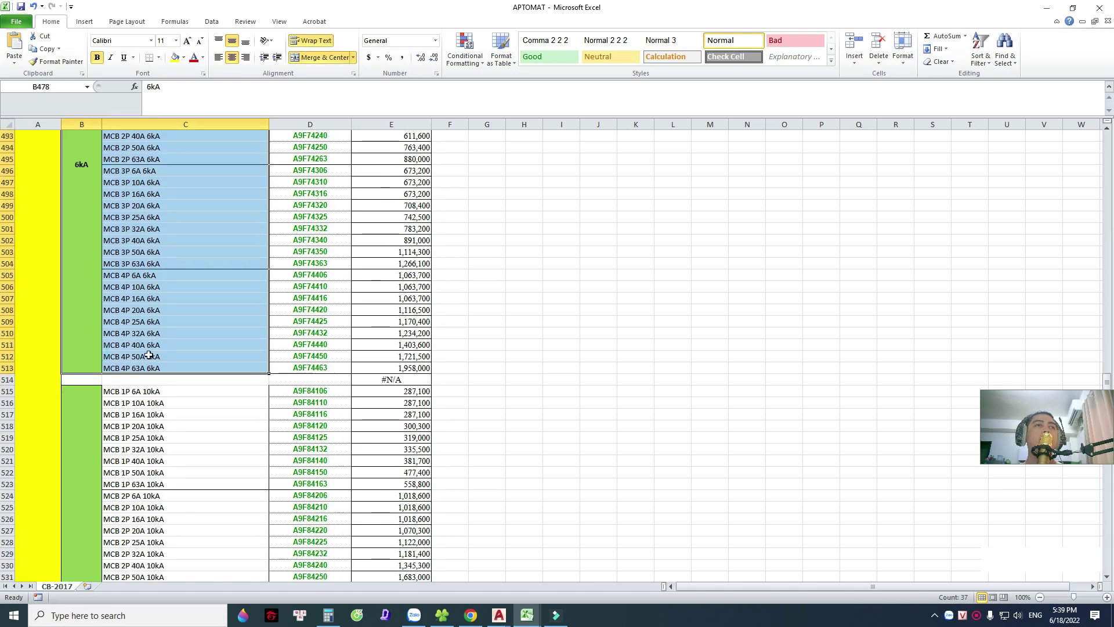
pyautogui.scroll(-8, 141, 367)
pyautogui.moveTo(82, 381); pyautogui.dragTo(145, 383)
pyautogui.scroll(-9, 88, 411)
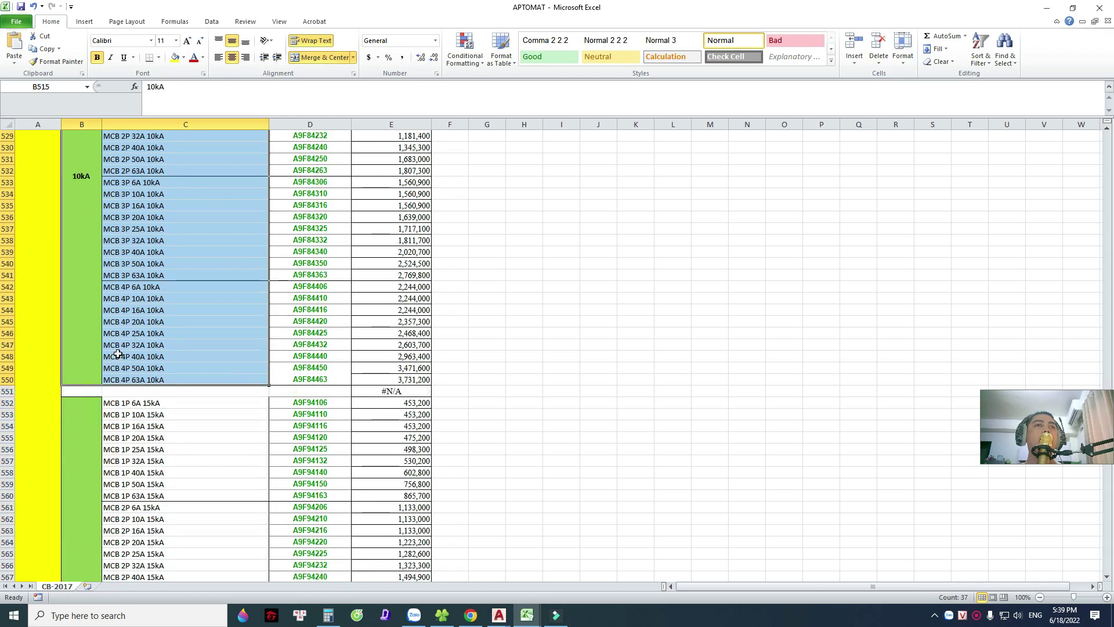
pyautogui.moveTo(88, 411); pyautogui.dragTo(174, 406)
pyautogui.scroll(-6, 197, 398)
pyautogui.scroll(-4, 114, 364)
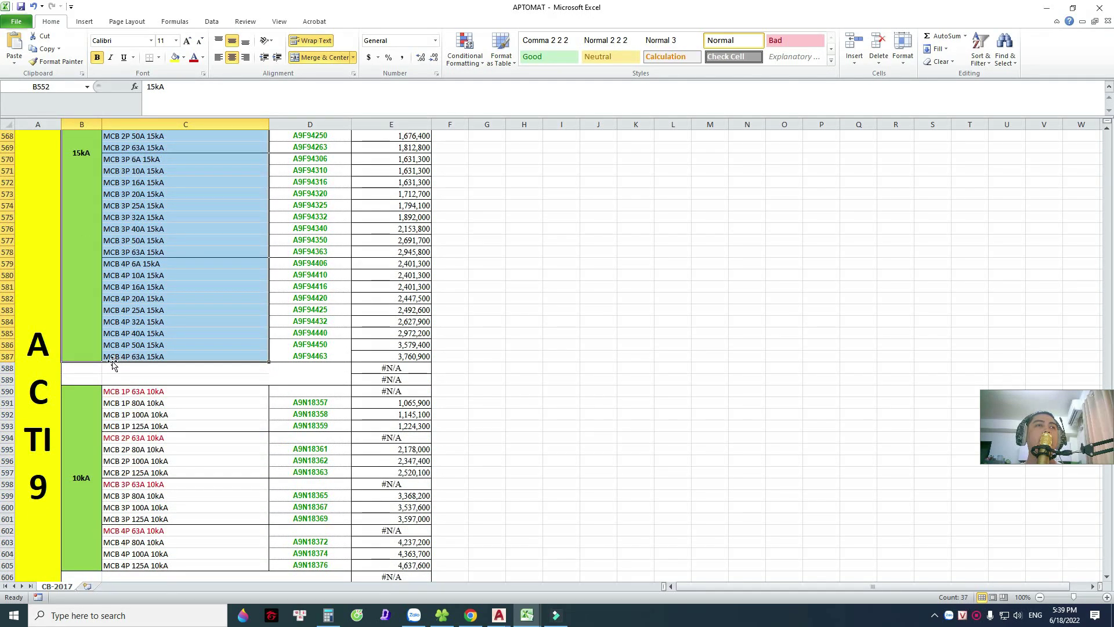
pyautogui.scroll(-4, 114, 364)
pyautogui.moveTo(82, 350); pyautogui.dragTo(246, 343)
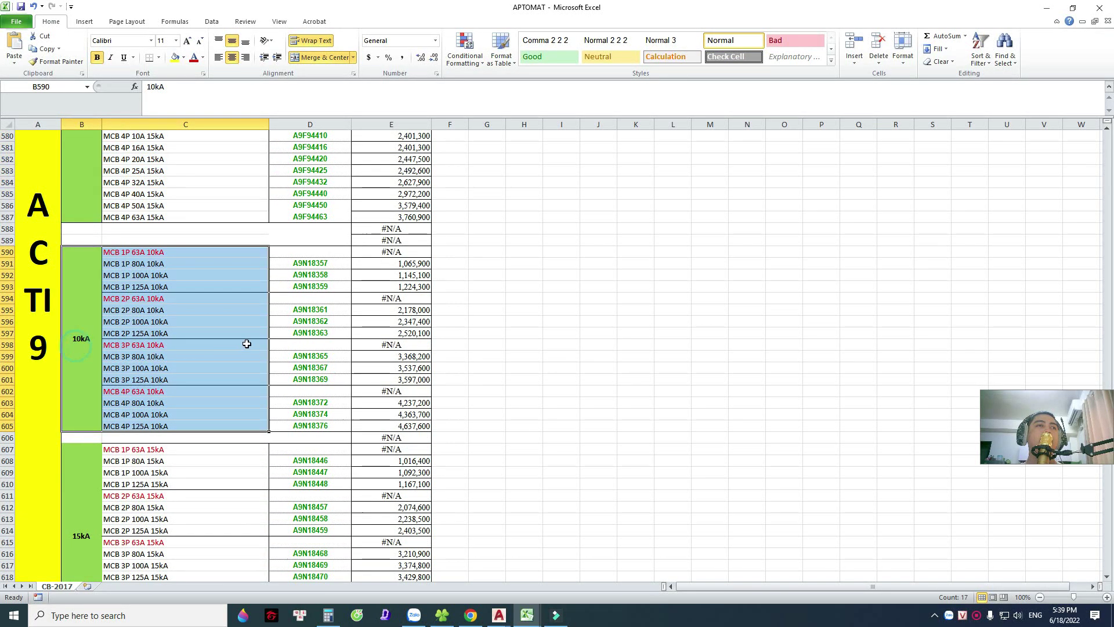
pyautogui.scroll(1, 154, 299)
pyautogui.scroll(2, 509, 356)
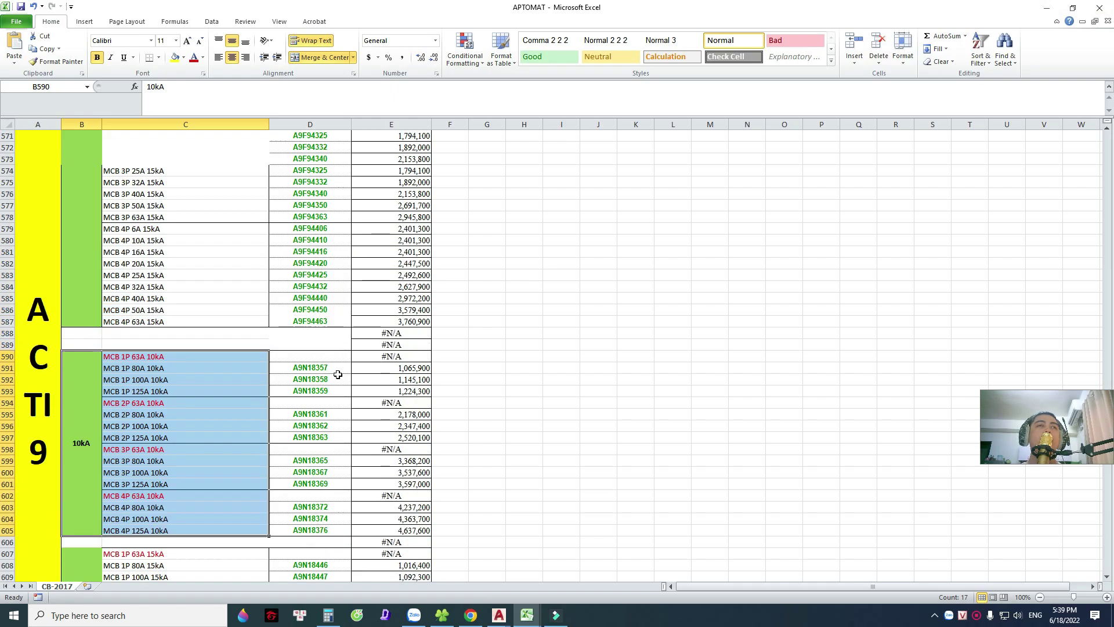
pyautogui.scroll(15, 223, 318)
pyautogui.click(73, 241)
# Change row 11's socket load to 1.5 kW, verify X11's 10 A breaker, then minimize Excel.
pyautogui.click(1100, 7)
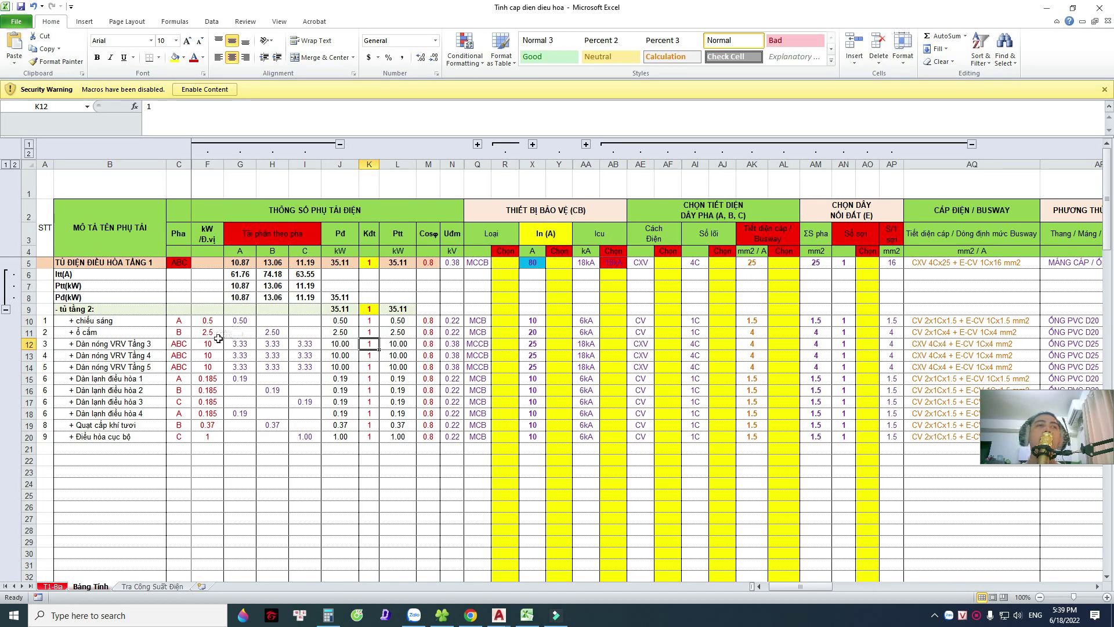
pyautogui.write('1')
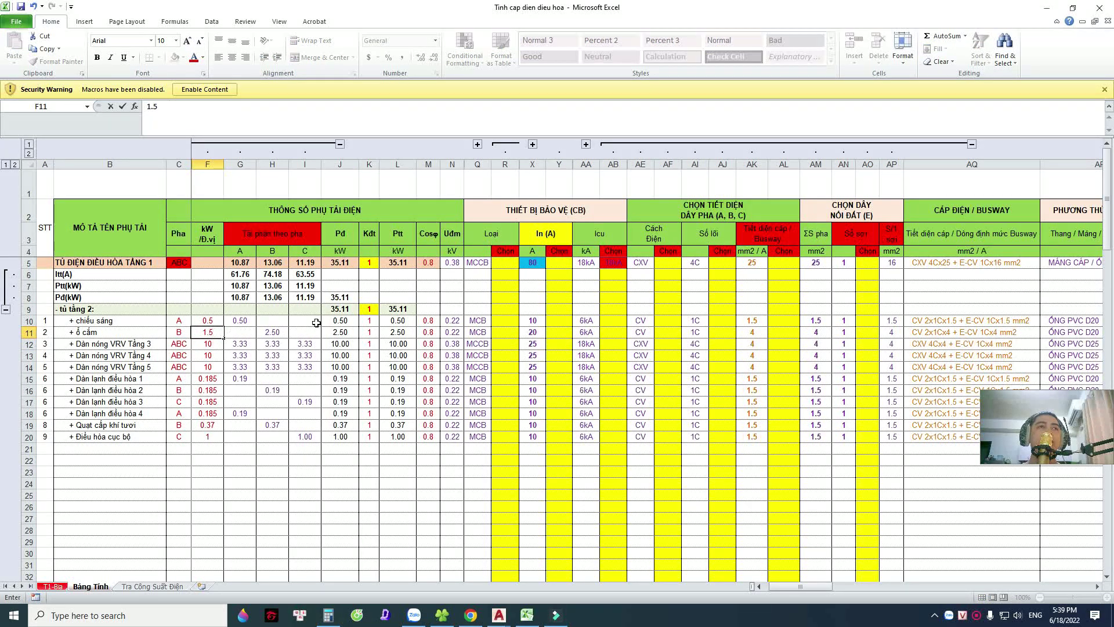
pyautogui.click(316, 322)
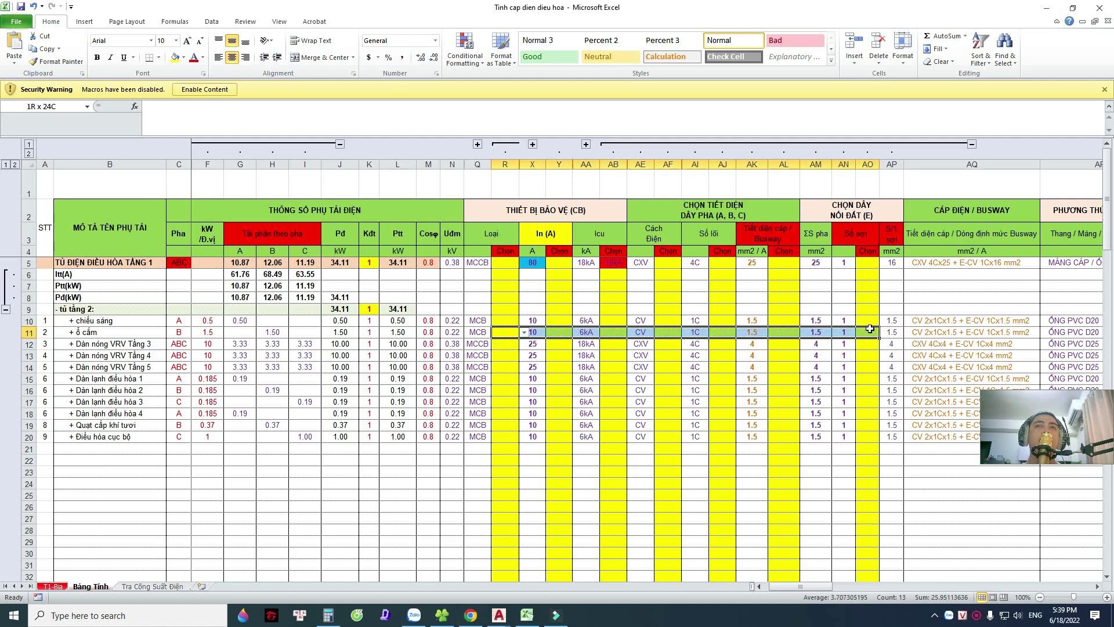
pyautogui.click(534, 333)
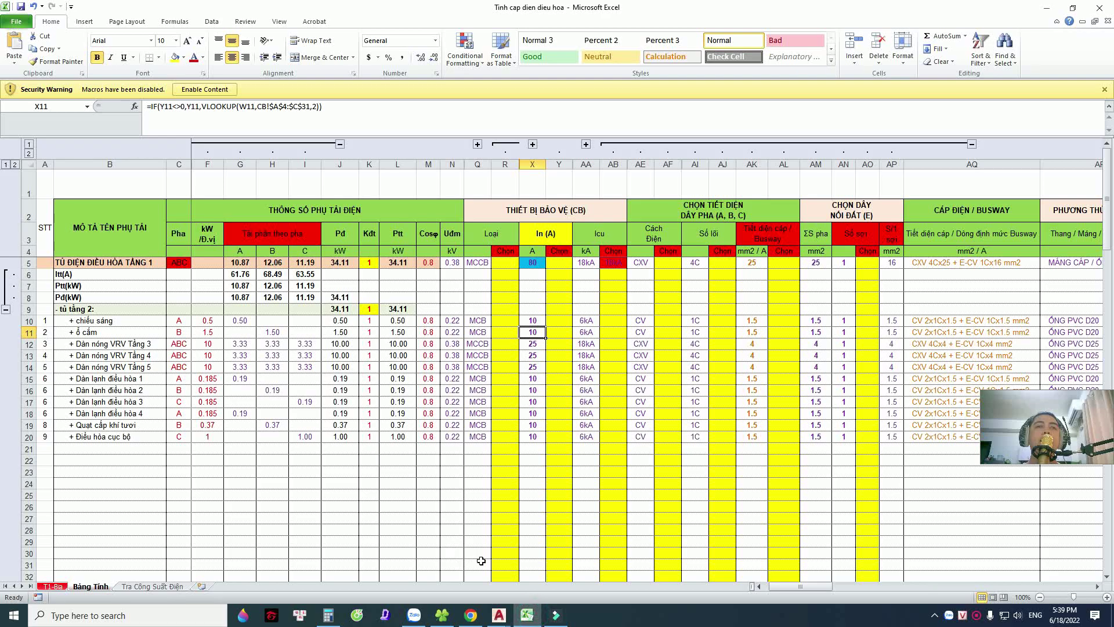
pyautogui.click(528, 619)
# Pan across the TĐ2 panel box toward its cable column and RCBO labels.
pyautogui.moveTo(373, 268); pyautogui.dragTo(488, 329, button='middle')
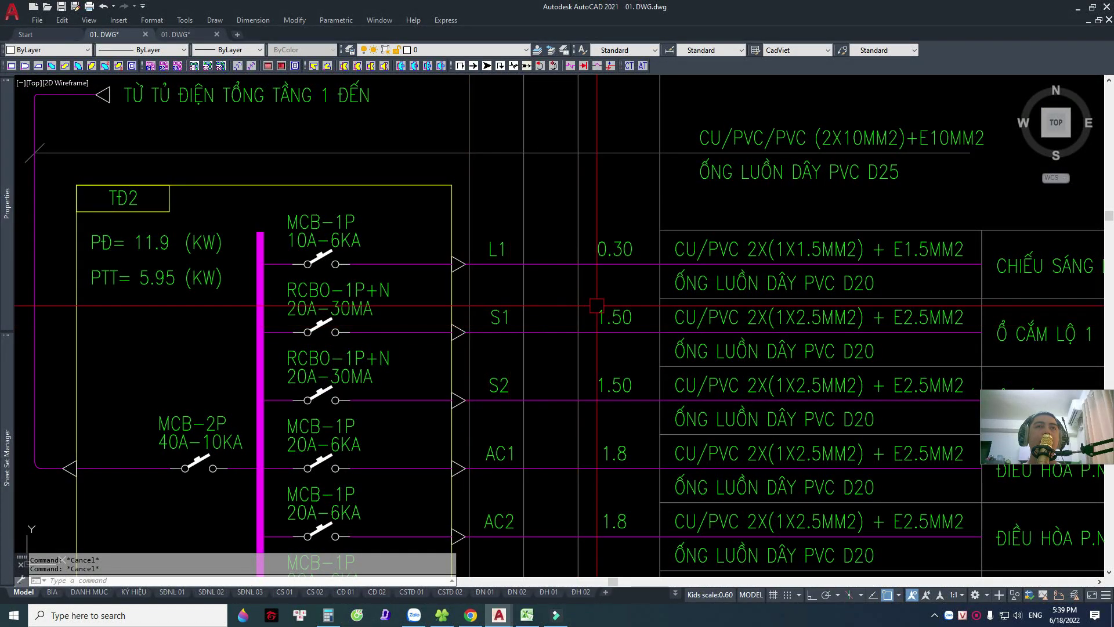
pyautogui.moveTo(724, 349)
pyautogui.mouseDown(button='middle')
pyautogui.moveTo(502, 342)
pyautogui.moveTo(610, 322)
pyautogui.mouseUp(button='middle')
pyautogui.scroll(-2, 517, 302)
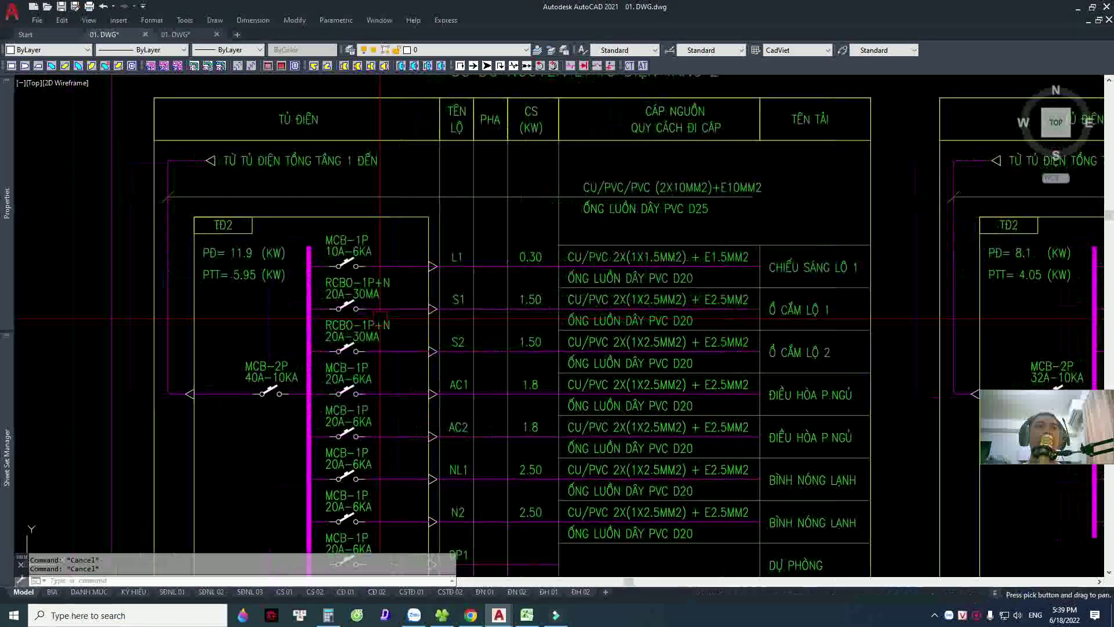
pyautogui.scroll(4, 364, 305)
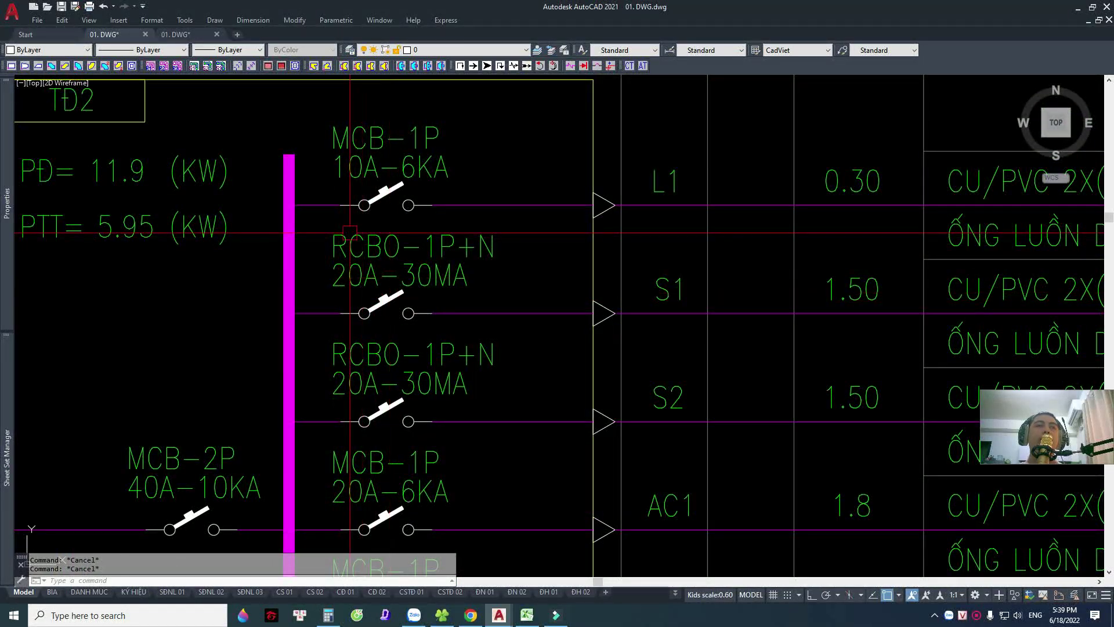
pyautogui.moveTo(441, 252); pyautogui.dragTo(452, 252, button='middle')
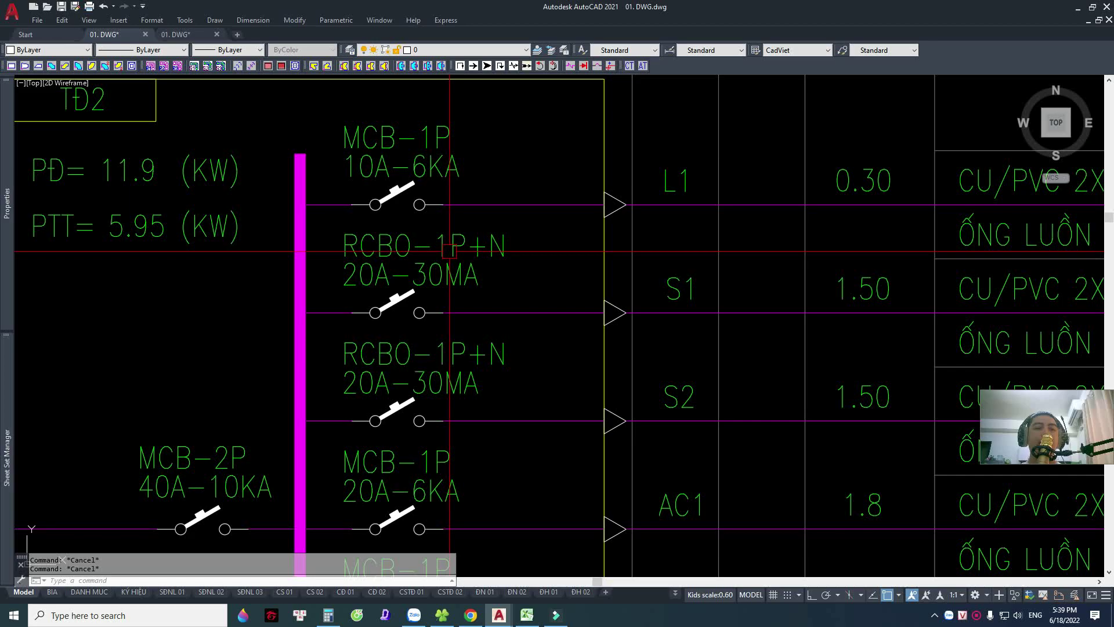
pyautogui.press('F10')
pyautogui.press('F10')
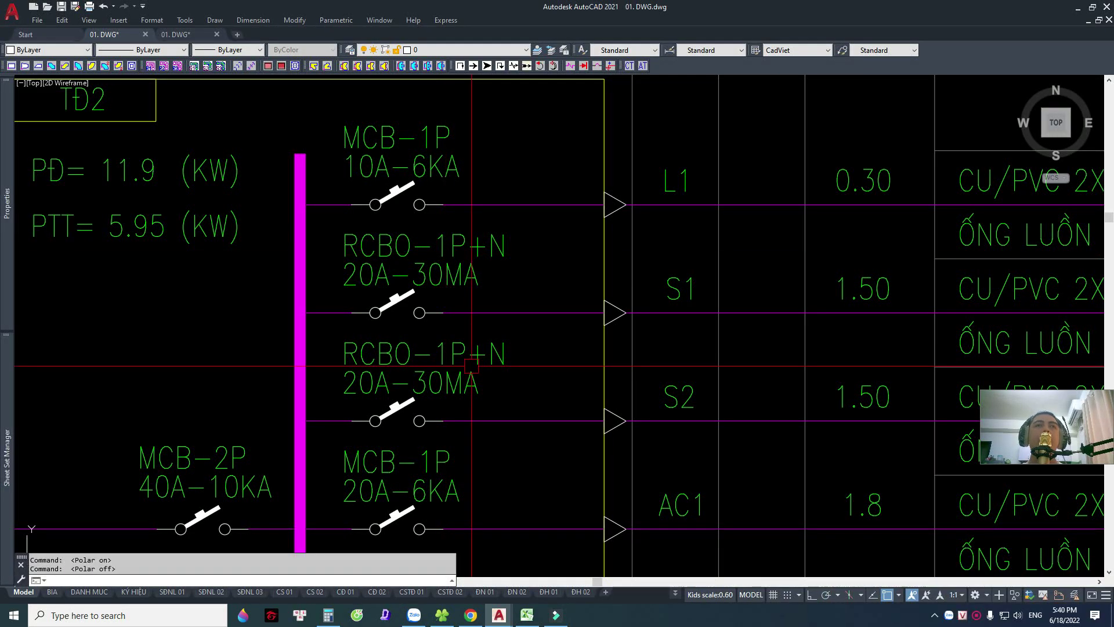
pyautogui.scroll(-4, 471, 366)
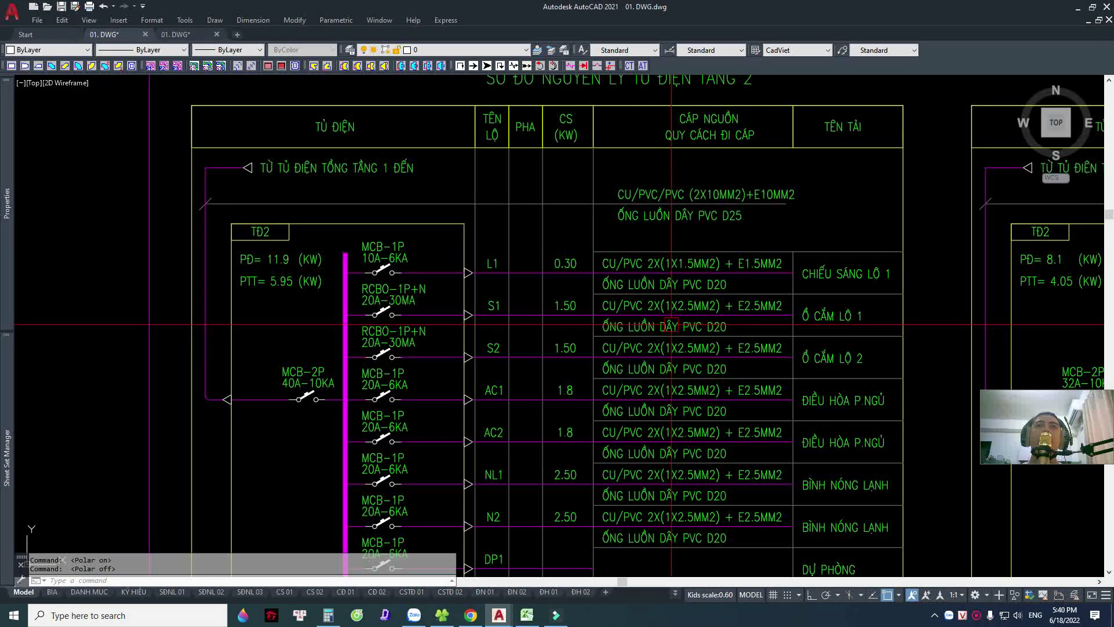
pyautogui.scroll(2, 735, 320)
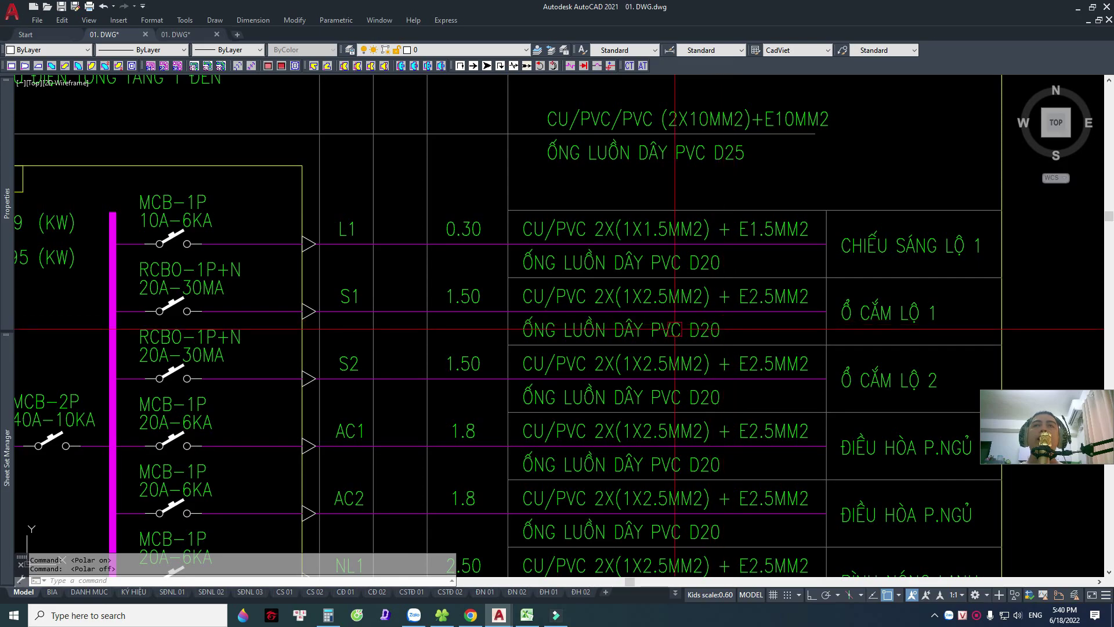
# Zoom in on the TĐ2 RCBO-1P+N 20A-30MA breakers, then bring up the Chrome RCBO article.
pyautogui.moveTo(266, 312); pyautogui.dragTo(401, 307, button='middle')
pyautogui.scroll(2, 401, 307)
pyautogui.scroll(-4, 491, 287)
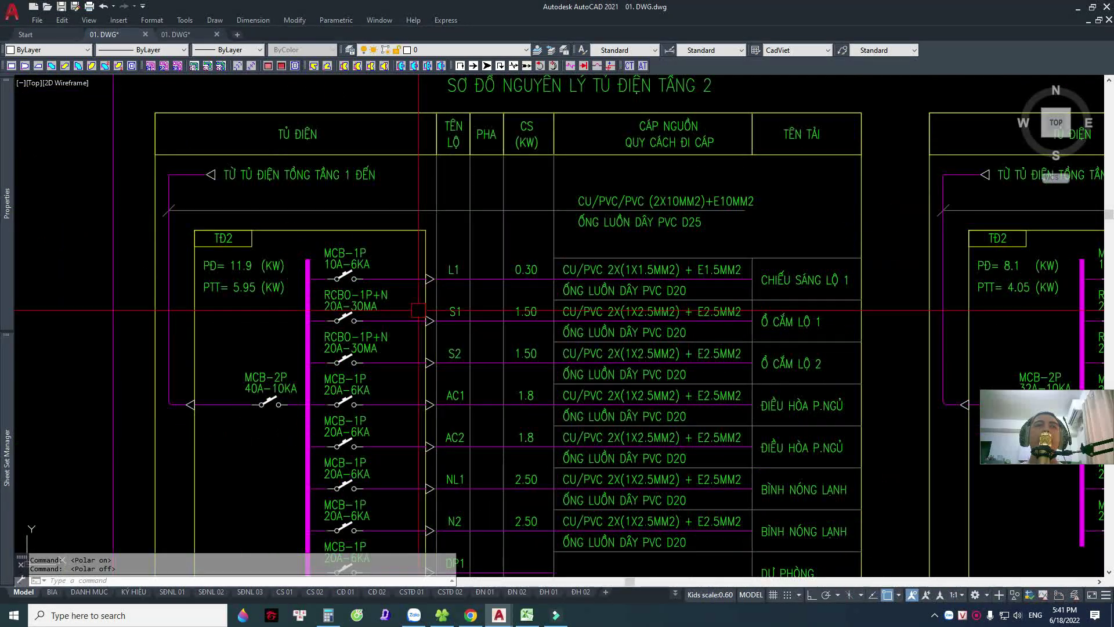
pyautogui.scroll(1, 414, 315)
pyautogui.scroll(4, 414, 315)
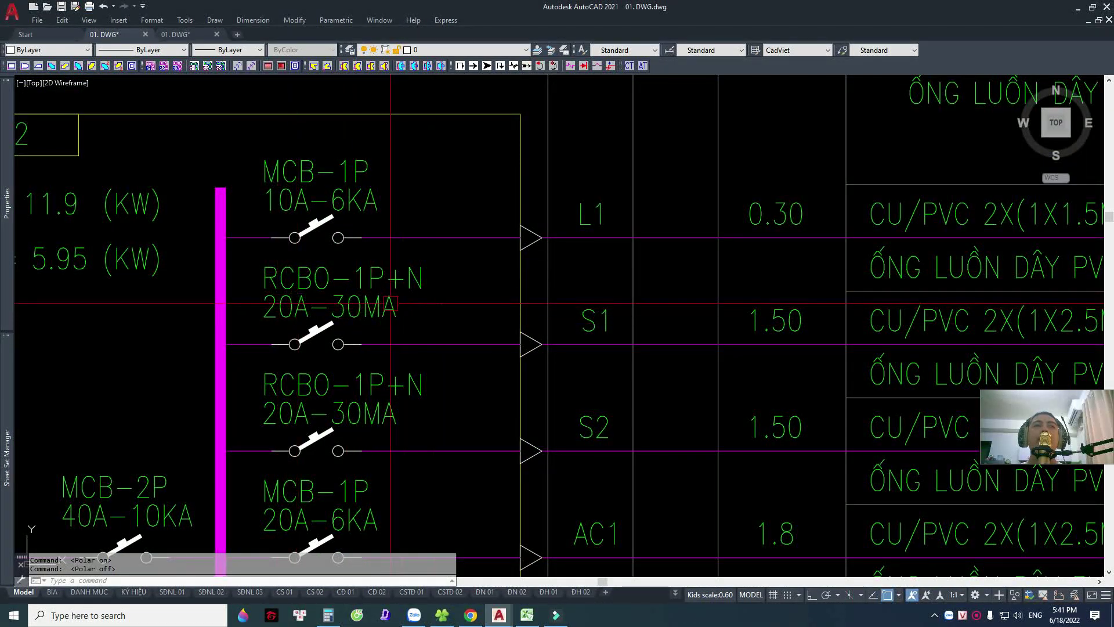
pyautogui.scroll(-3, 388, 308)
pyautogui.scroll(1, 271, 321)
pyautogui.moveTo(271, 320); pyautogui.dragTo(300, 314, button='middle')
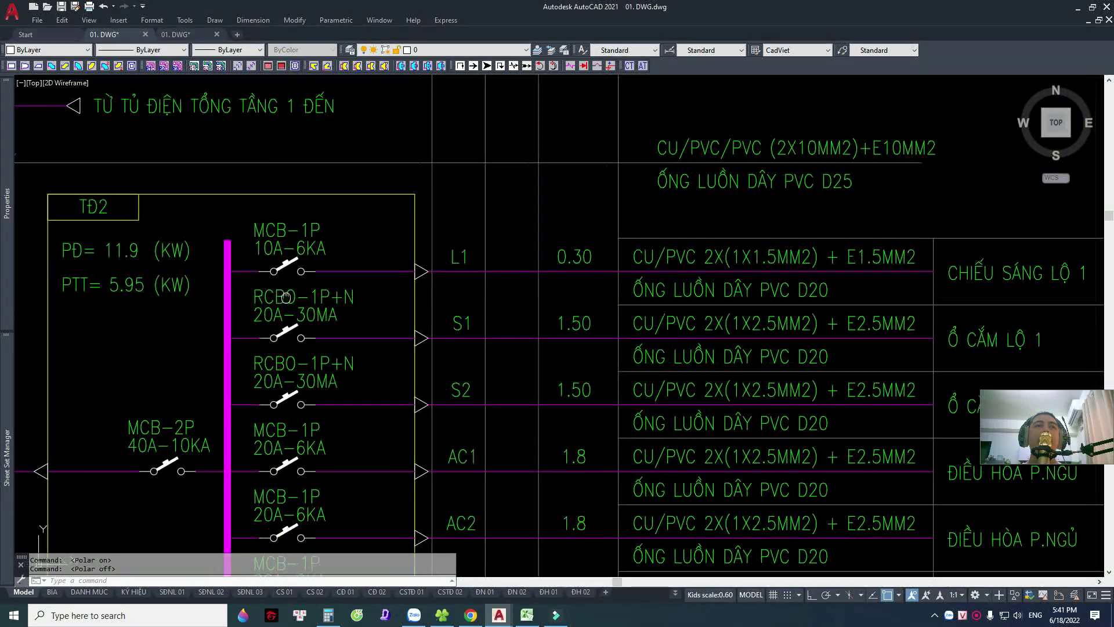
pyautogui.scroll(2, 99, 322)
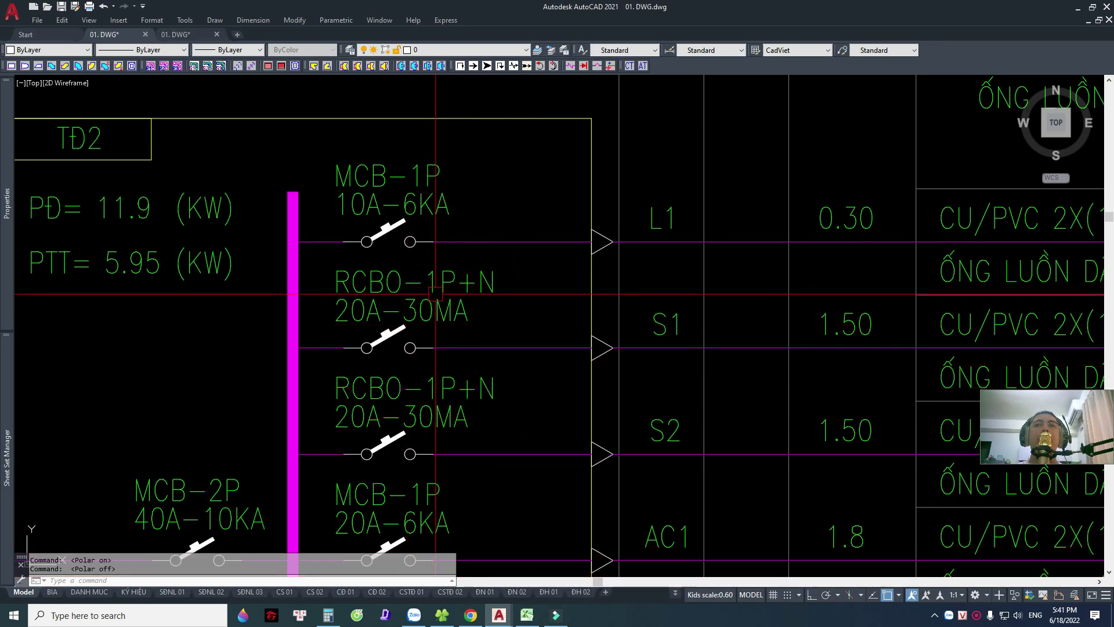
pyautogui.click(318, 262)
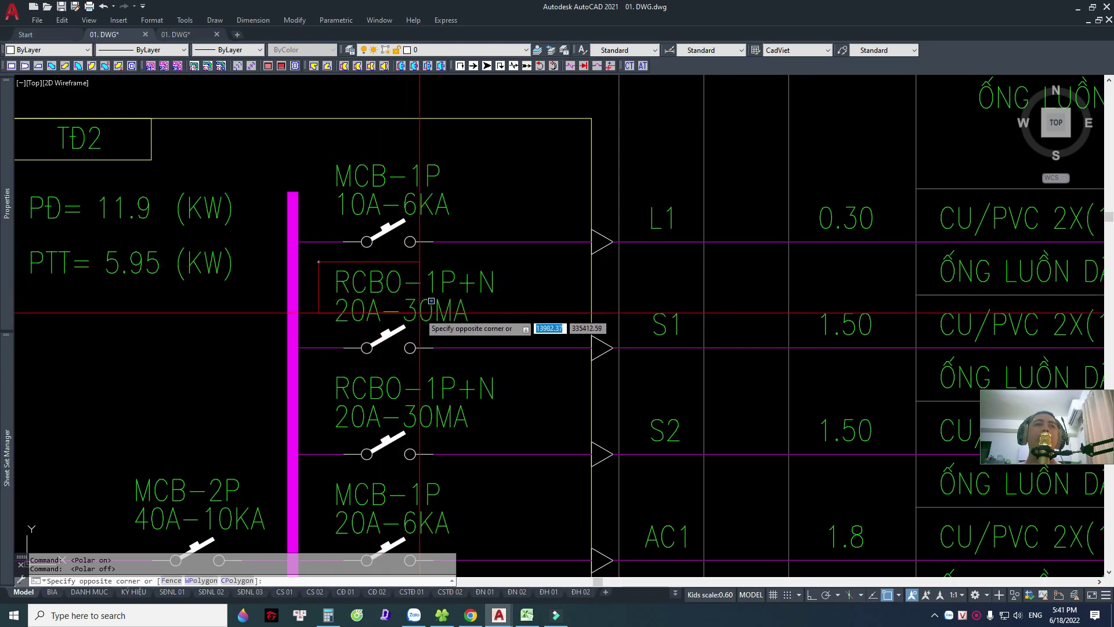
pyautogui.click(471, 615)
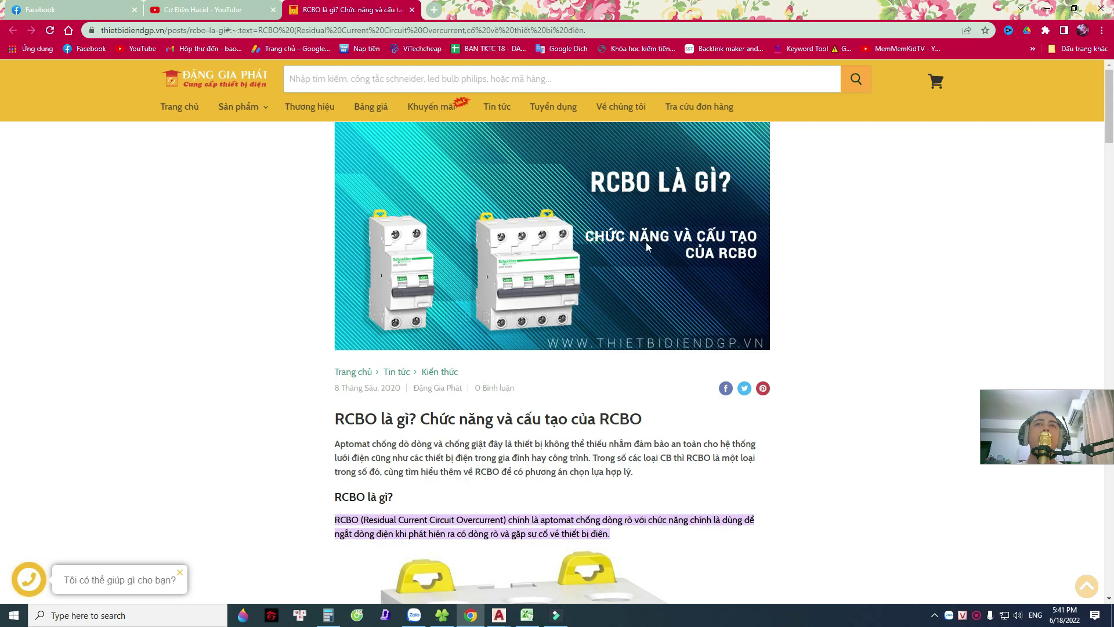
# Read the article's RCBO structure and single-phase type sections, then go back to AutoCAD.
pyautogui.scroll(-4, 843, 285)
pyautogui.scroll(-4, 806, 302)
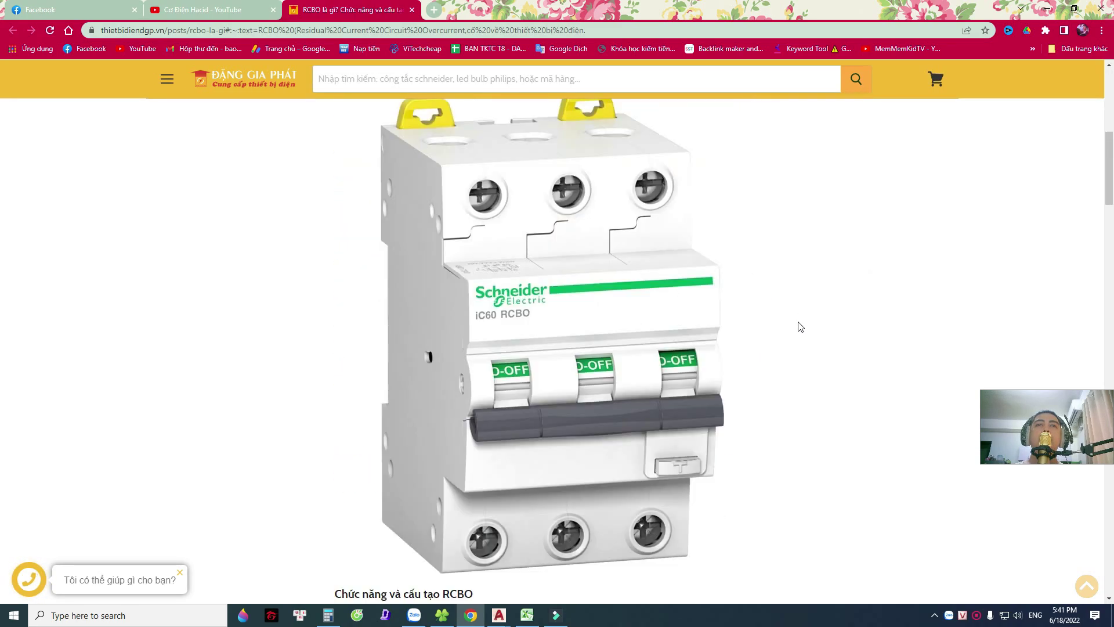
pyautogui.scroll(-3, 798, 326)
pyautogui.scroll(-4, 3, 248)
pyautogui.scroll(-5, 3, 261)
pyautogui.scroll(-5, 3, 290)
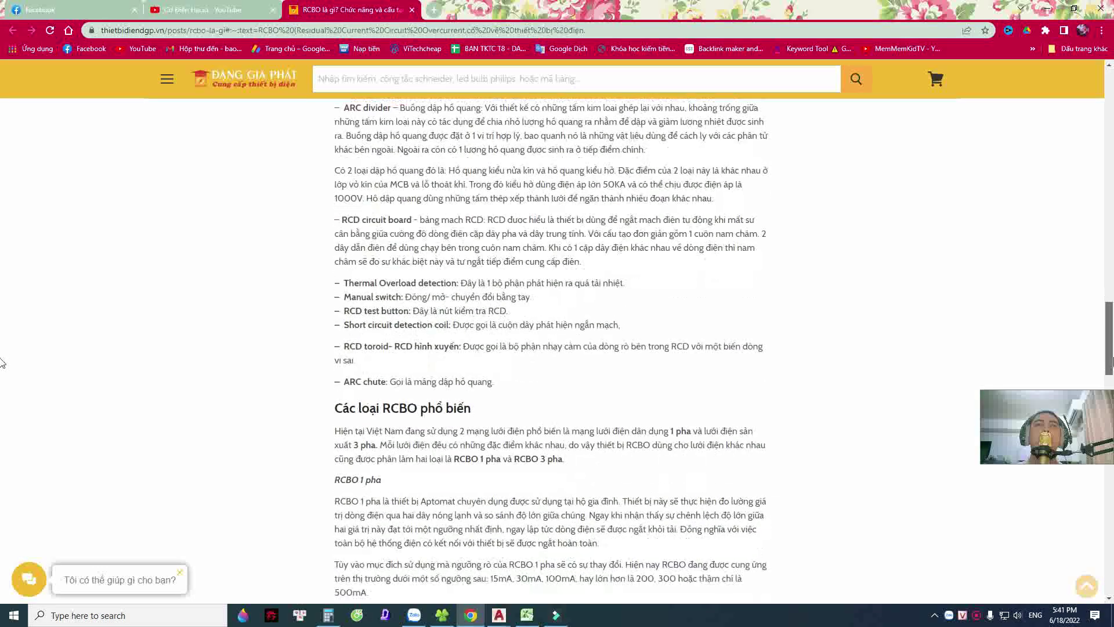
pyautogui.scroll(-5, 3, 319)
pyautogui.scroll(5, 3, 345)
pyautogui.scroll(1, 3, 342)
pyautogui.scroll(1, 3, 331)
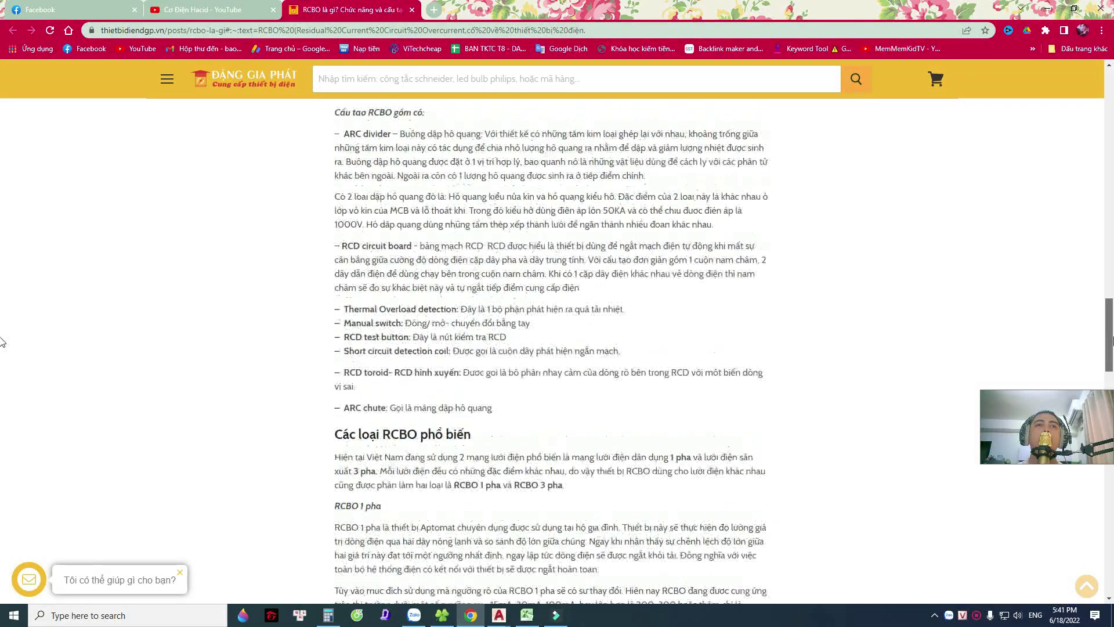
pyautogui.scroll(13, 3, 233)
pyautogui.scroll(6, 3, 188)
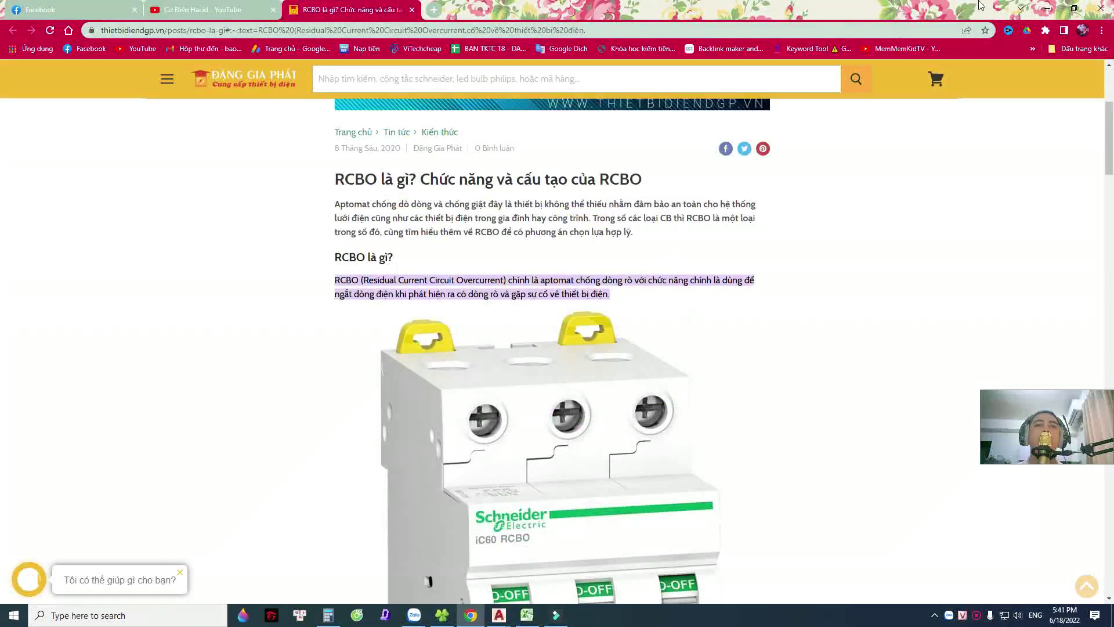
pyautogui.click(1046, 4)
pyautogui.scroll(-3, 466, 339)
# Zoom and pan over the TĐ2 schematic's breaker symbols and distribution table.
pyautogui.scroll(3, 466, 340)
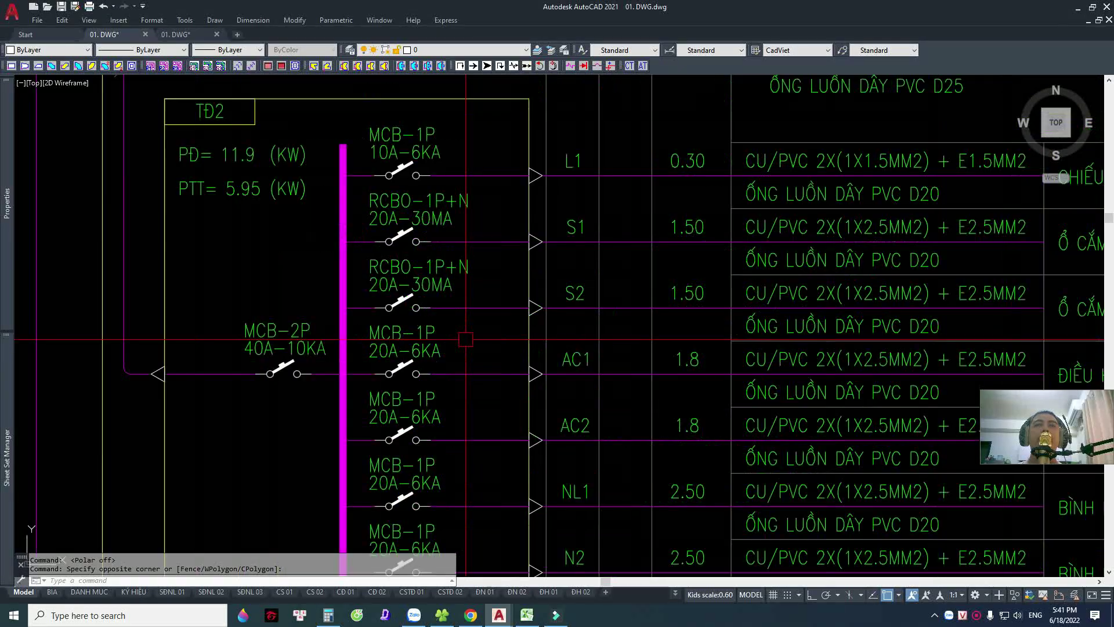
pyautogui.scroll(-3, 326, 272)
pyautogui.scroll(3, 760, 265)
pyautogui.moveTo(642, 307)
pyautogui.mouseDown(button='middle')
pyautogui.moveTo(845, 326)
pyautogui.moveTo(785, 302)
pyautogui.mouseUp(button='middle')
pyautogui.scroll(-15, 646, 368)
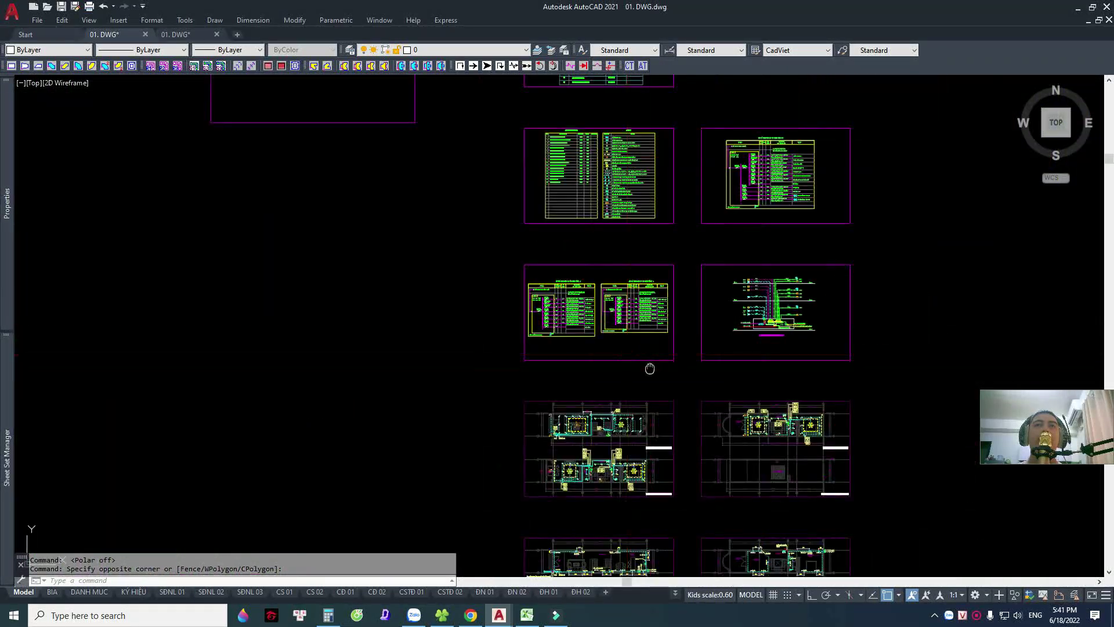
pyautogui.scroll(3, 647, 368)
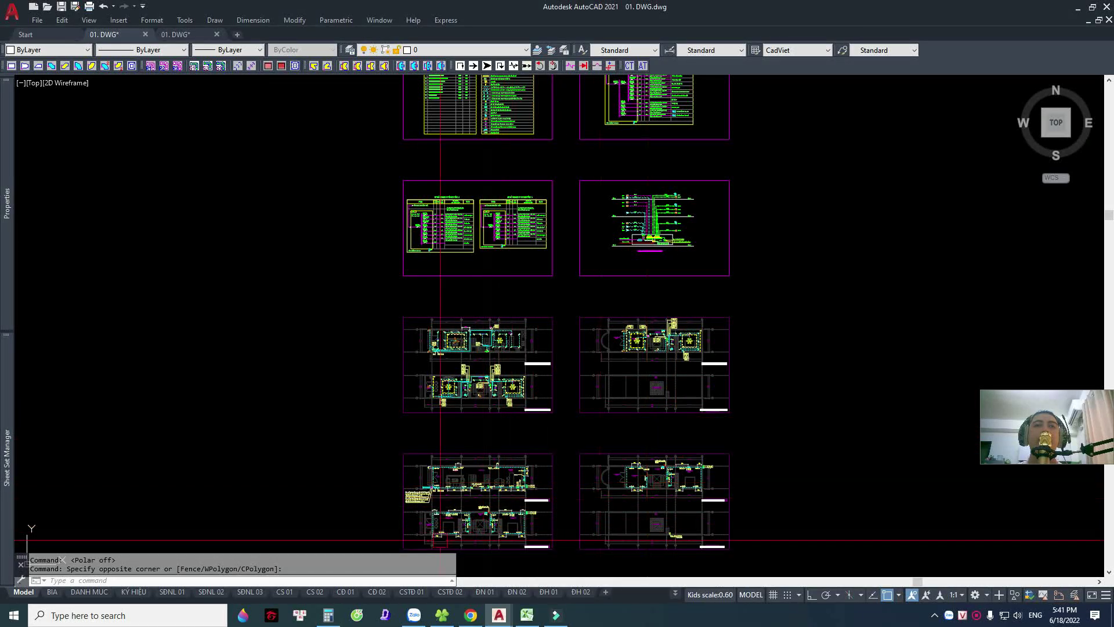
pyautogui.scroll(10, 477, 227)
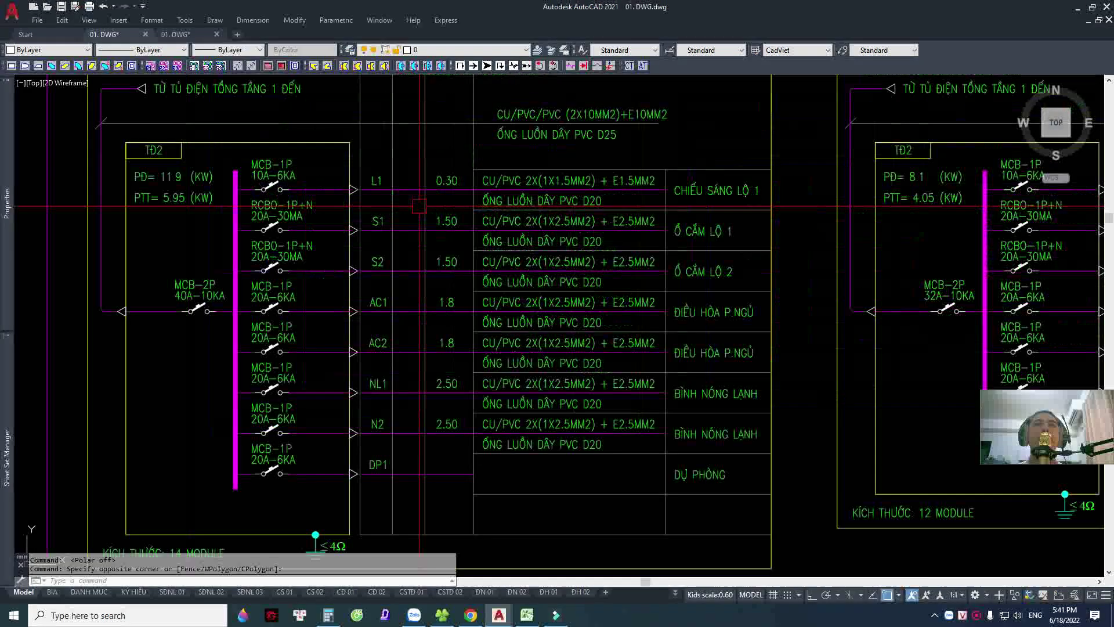
pyautogui.moveTo(623, 303); pyautogui.dragTo(639, 303, button='middle')
pyautogui.scroll(2, 639, 306)
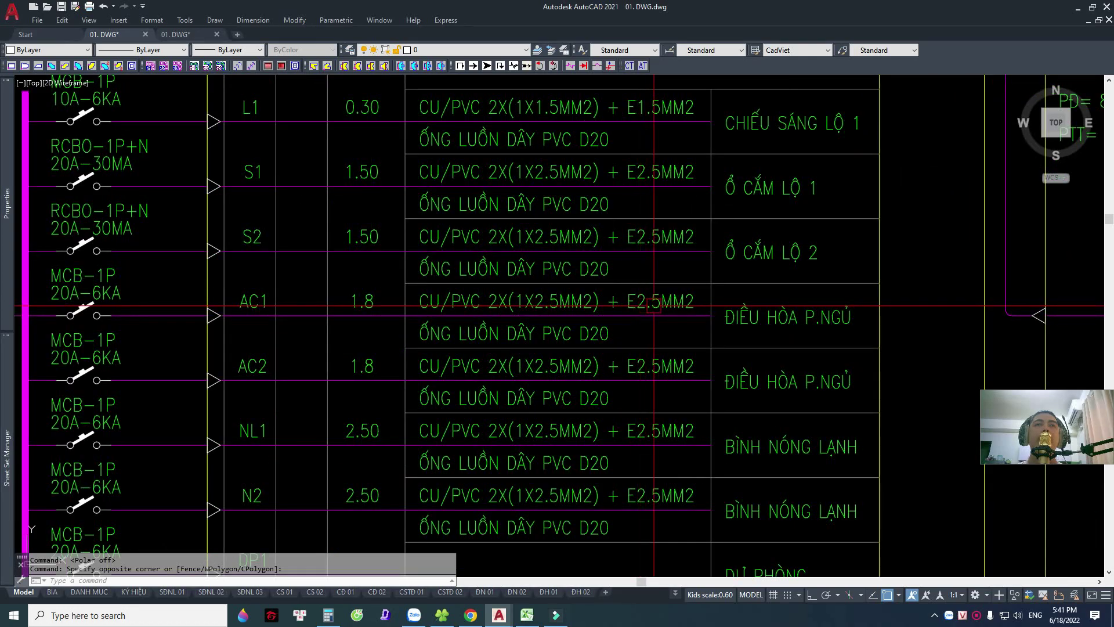
pyautogui.scroll(-6, 635, 310)
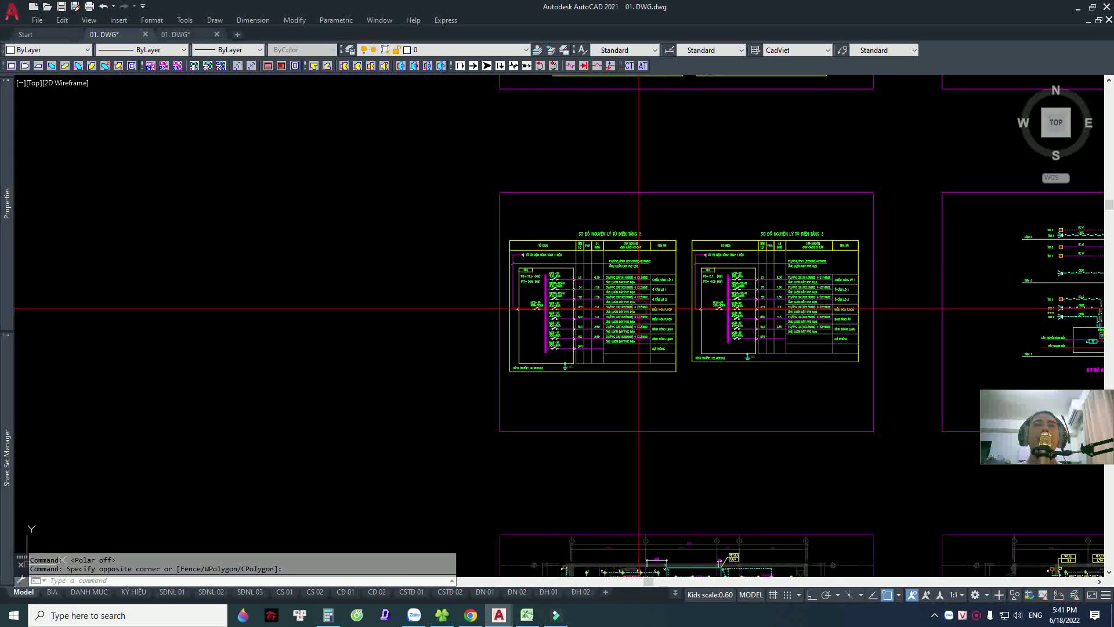
# Survey the TẦNG 1 and floor 2 plans, then settle on the cable schedule table.
pyautogui.moveTo(580, 302); pyautogui.dragTo(539, 137, button='middle')
pyautogui.scroll(3, 585, 224)
pyautogui.scroll(5, 595, 416)
pyautogui.scroll(-2, 596, 416)
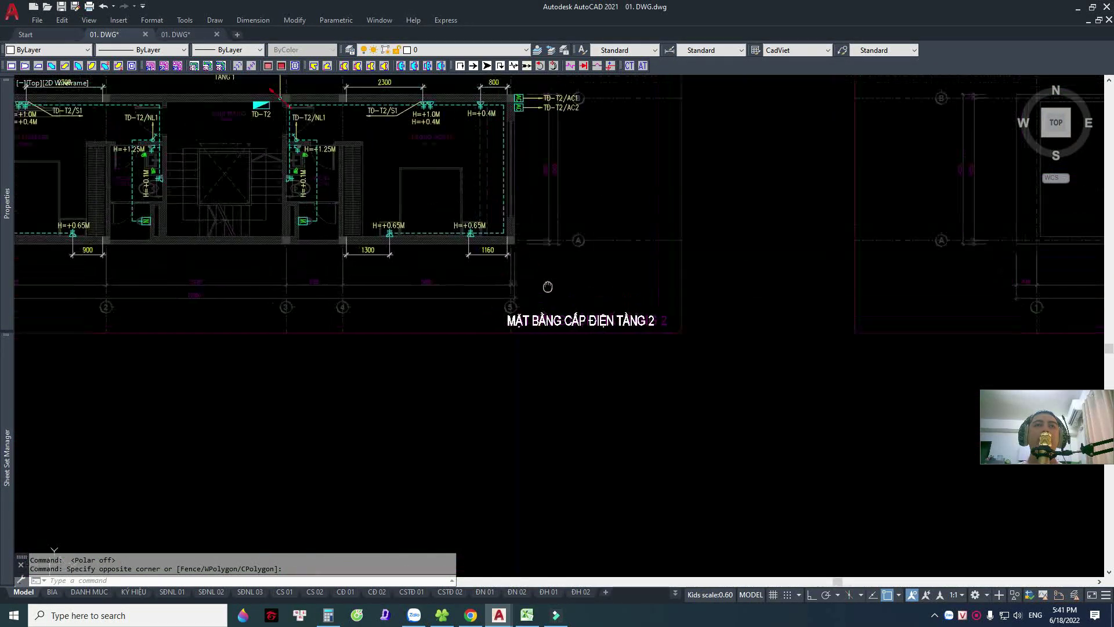
pyautogui.scroll(2, 580, 465)
pyautogui.moveTo(547, 286)
pyautogui.mouseDown(button='middle')
pyautogui.moveTo(581, 465)
pyautogui.moveTo(574, 340)
pyautogui.moveTo(813, 379)
pyautogui.mouseUp(button='middle')
pyautogui.scroll(2, 863, 233)
pyautogui.scroll(-6, 535, 327)
pyautogui.scroll(-3, 535, 327)
pyautogui.scroll(5, 574, 341)
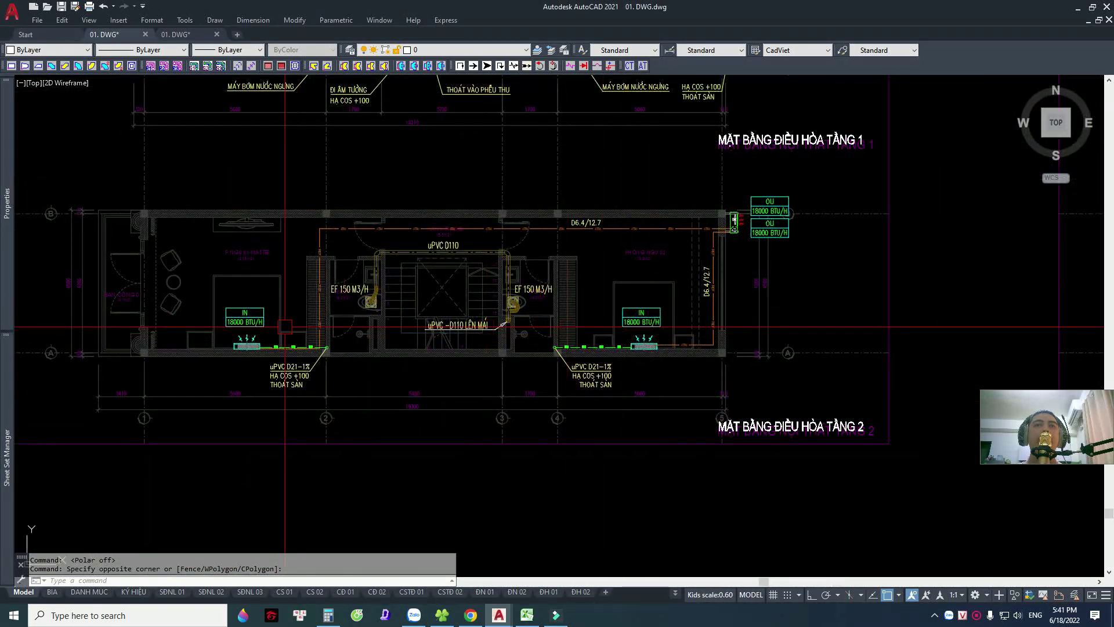
pyautogui.scroll(-8, 549, 374)
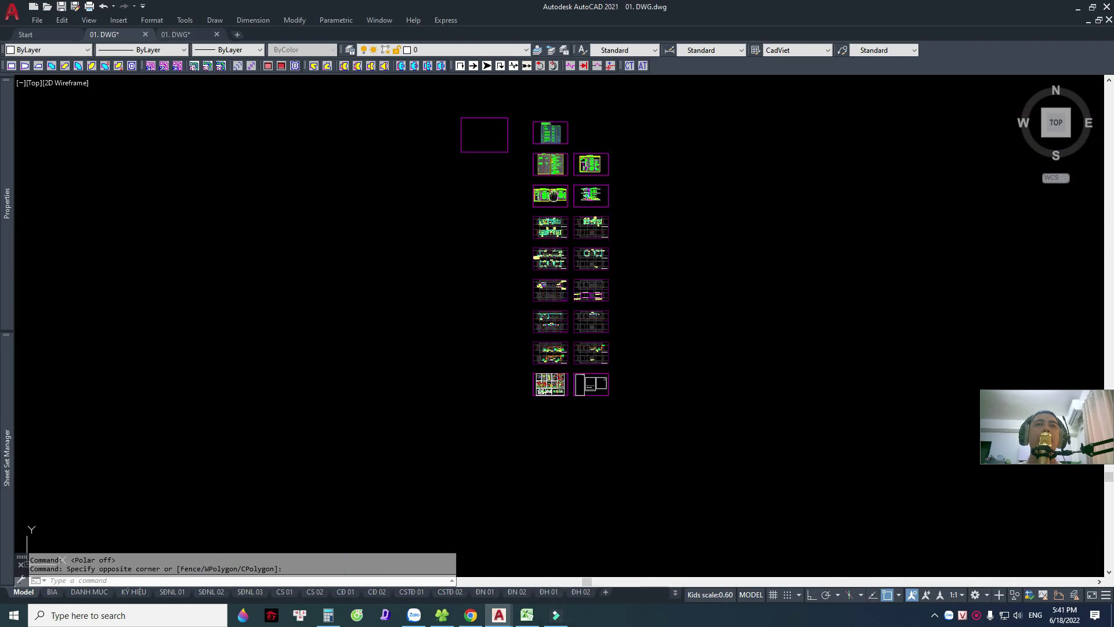
pyautogui.scroll(5, 550, 373)
pyautogui.scroll(2, 569, 348)
pyautogui.scroll(2, 580, 343)
pyautogui.moveTo(580, 343)
pyautogui.mouseDown(button='middle')
pyautogui.moveTo(726, 265)
pyautogui.moveTo(748, 193)
pyautogui.mouseUp(button='middle')
pyautogui.scroll(-1, 499, 320)
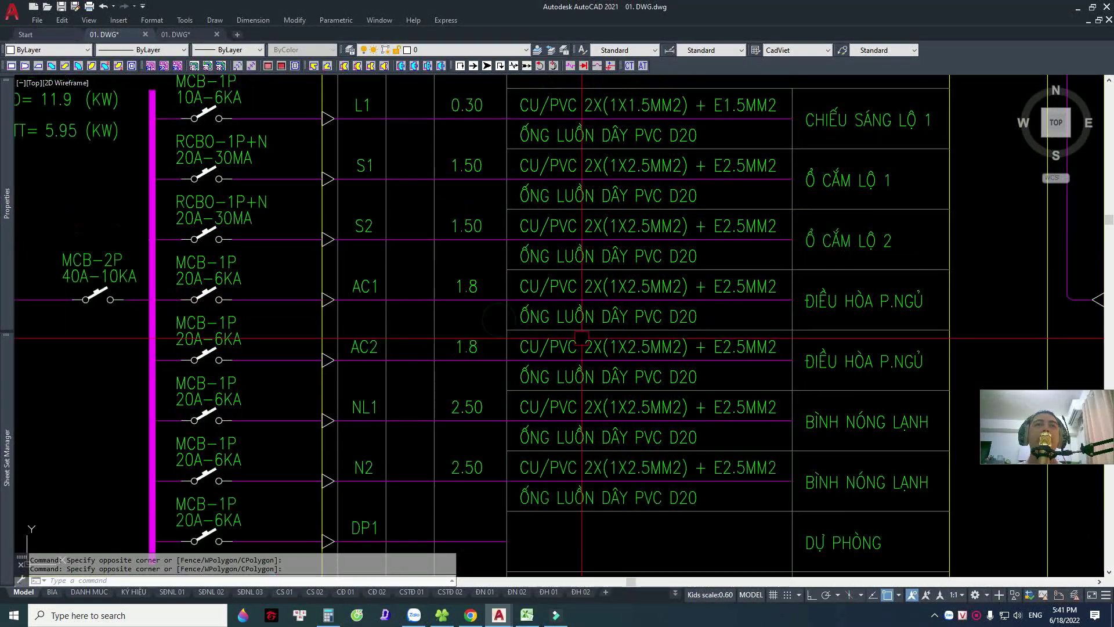
# In Excel, copy the row 11 socket load over row 12.
pyautogui.click(527, 615)
pyautogui.click(116, 344)
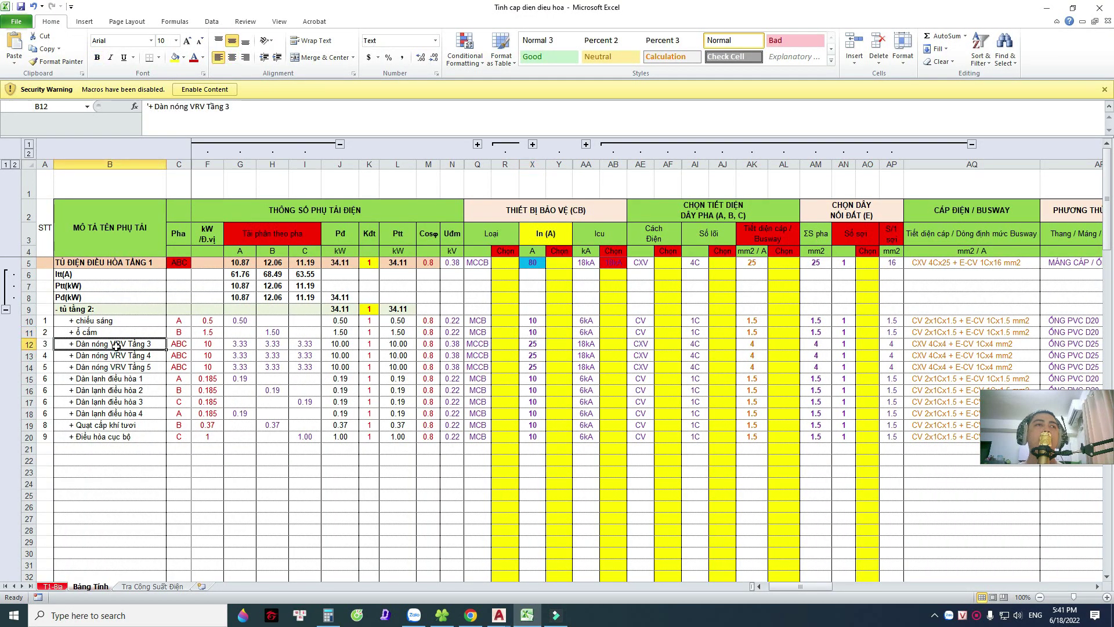
pyautogui.doubleClick(96, 345)
pyautogui.write("'+ điều hòa")
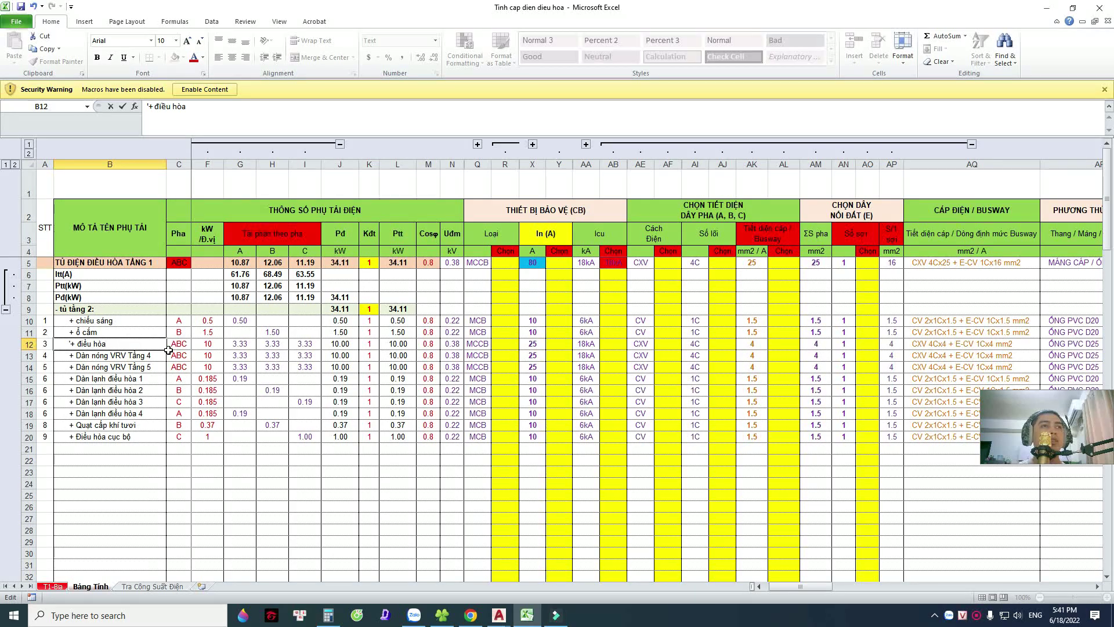
pyautogui.press('Return')
pyautogui.click(112, 333)
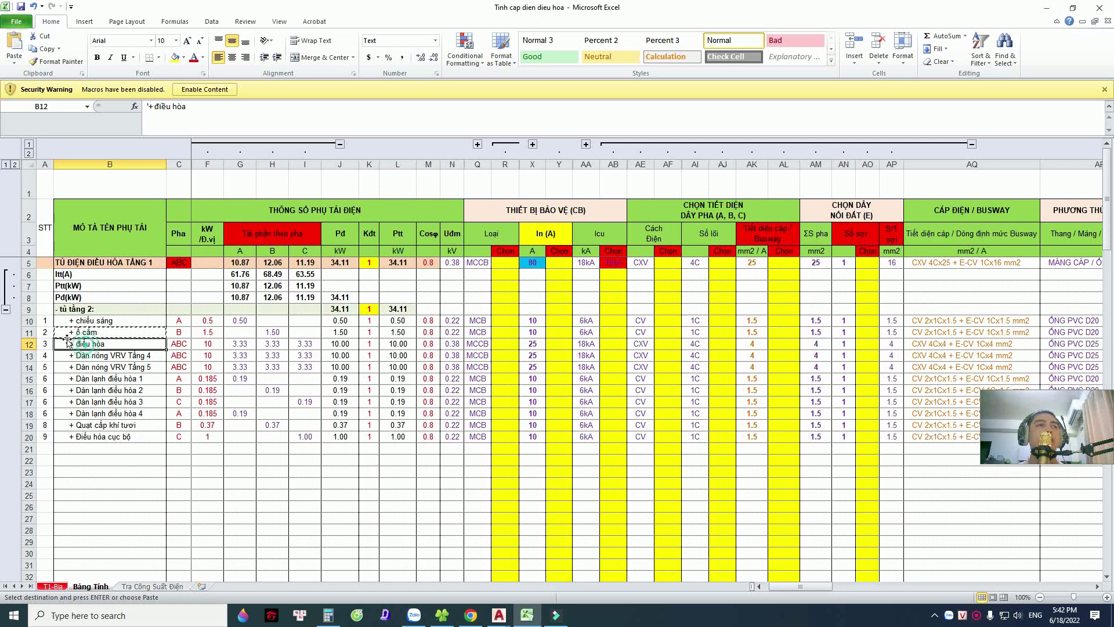
pyautogui.click(28, 332)
pyautogui.hotkey('ctrl', 'c')
pyautogui.click(28, 344)
pyautogui.hotkey('ctrl', 'v')
# Rename B13 to '+điều hòa' and clear the load names in B14:B20.
pyautogui.doubleClick(87, 354)
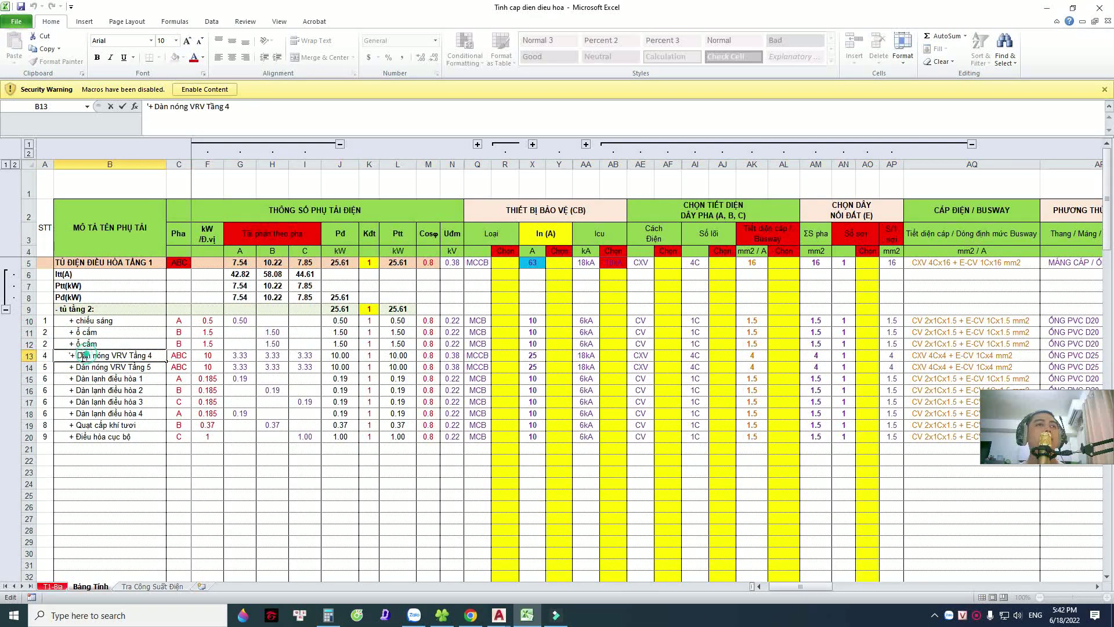
pyautogui.write('đ')
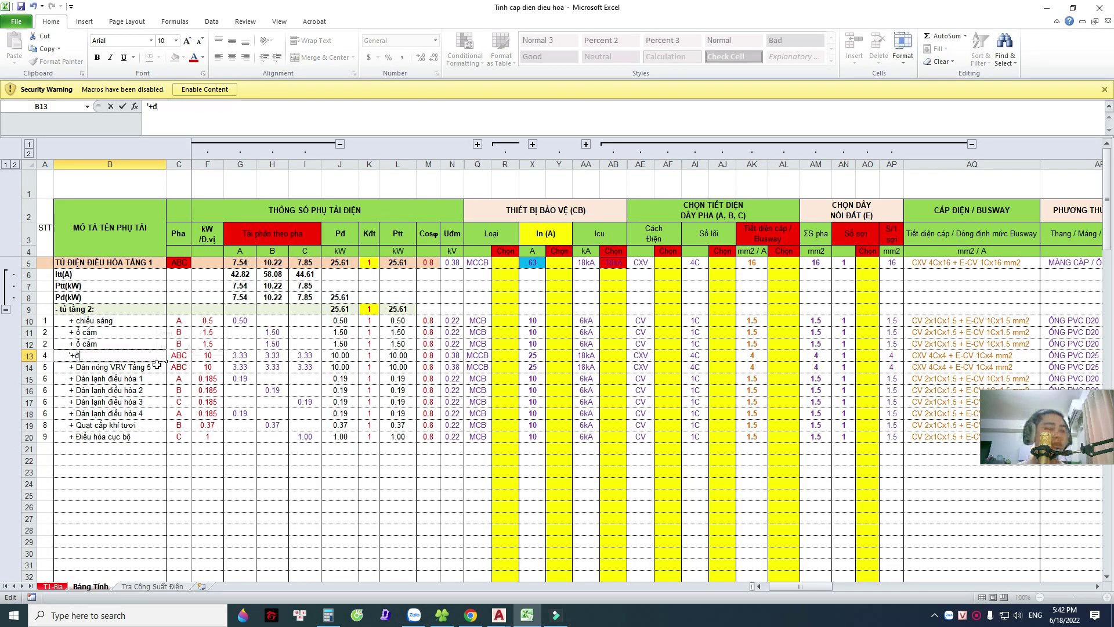
pyautogui.write('iêu hòa')
pyautogui.press('Return')
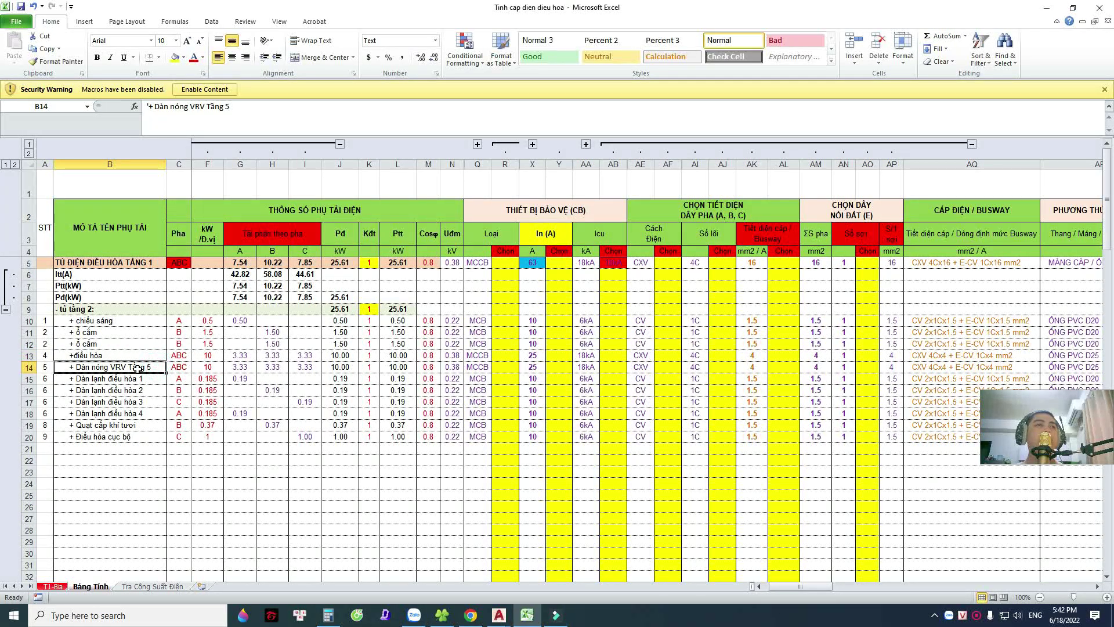
pyautogui.moveTo(157, 367); pyautogui.dragTo(131, 435)
pyautogui.press('Delete')
pyautogui.click(168, 366)
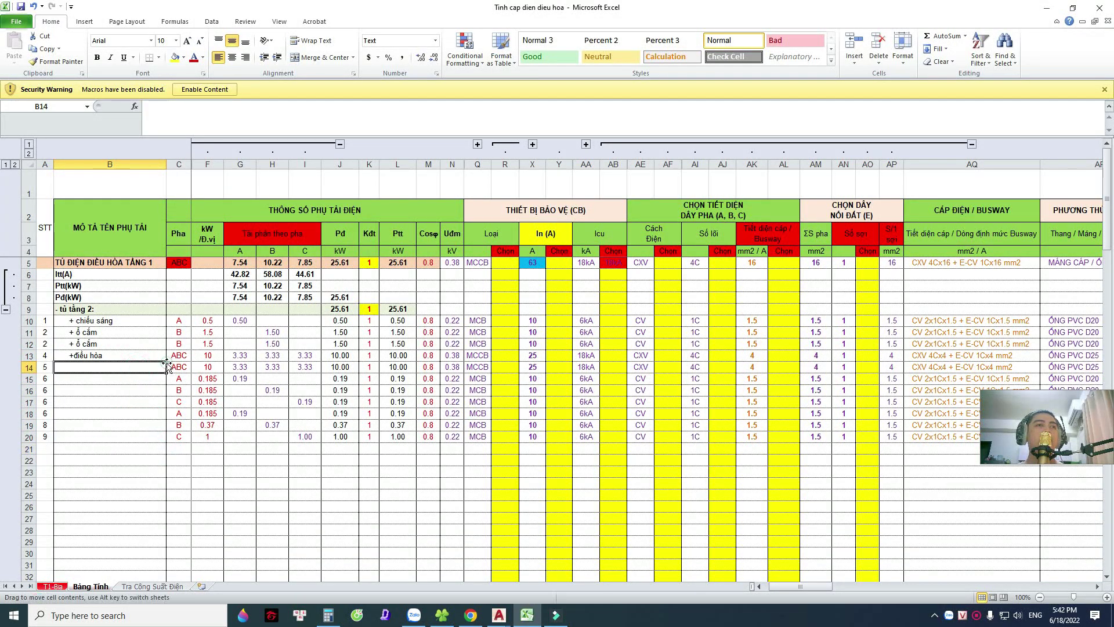
# Set row 12 to phase C and row 13 to phase A with 1.8 kW.
pyautogui.click(186, 334)
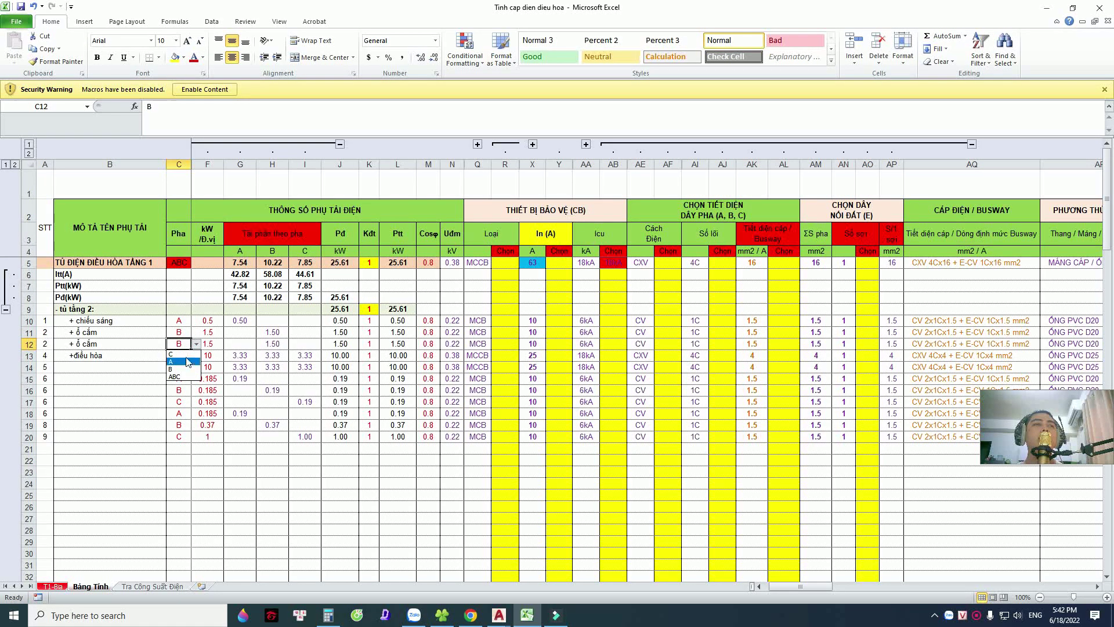
pyautogui.click(184, 355)
pyautogui.click(190, 373)
pyautogui.click(240, 355)
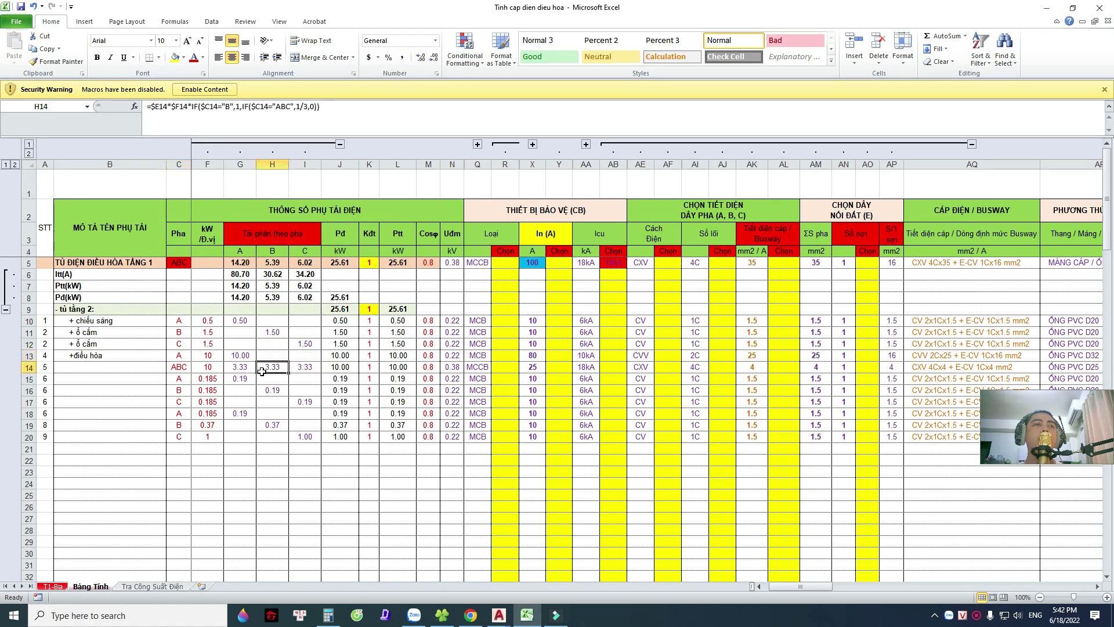
pyautogui.write('1.8')
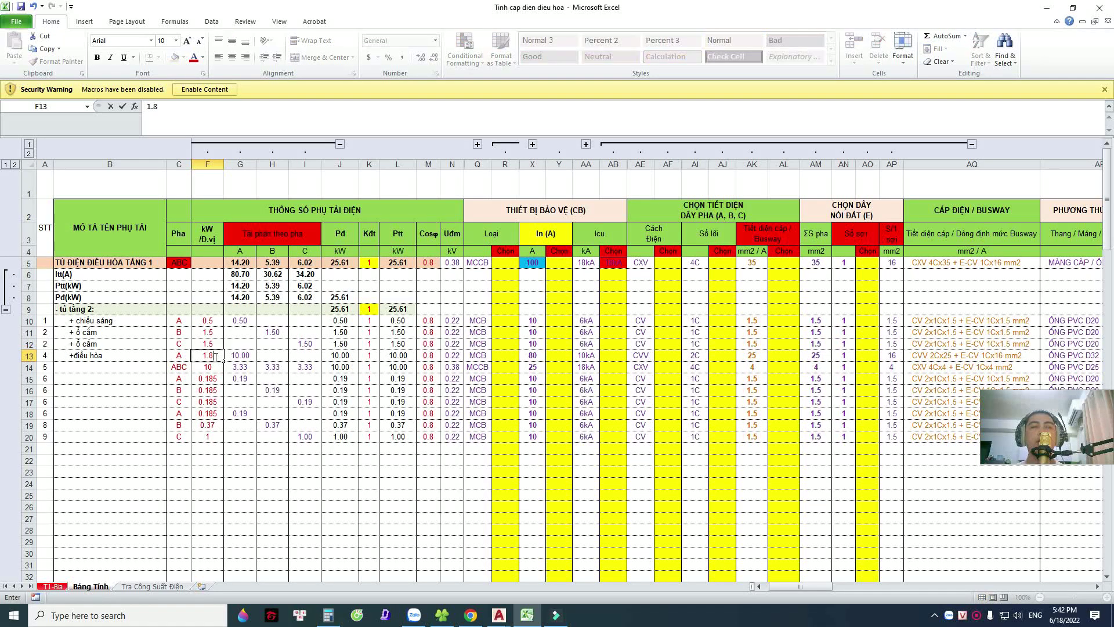
pyautogui.press('Return')
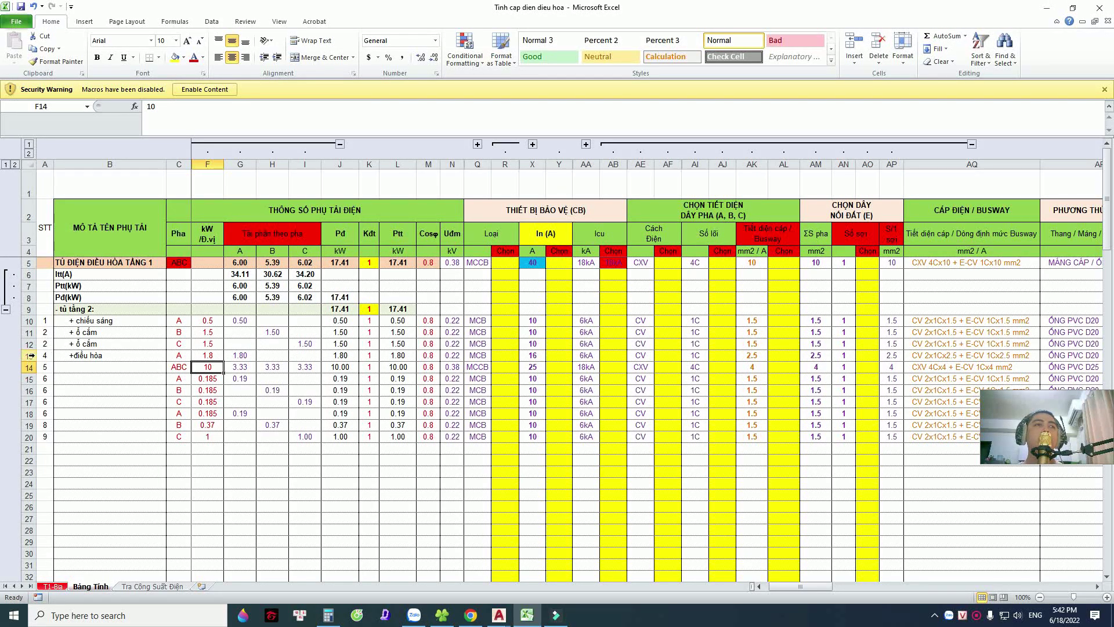
pyautogui.click(30, 355)
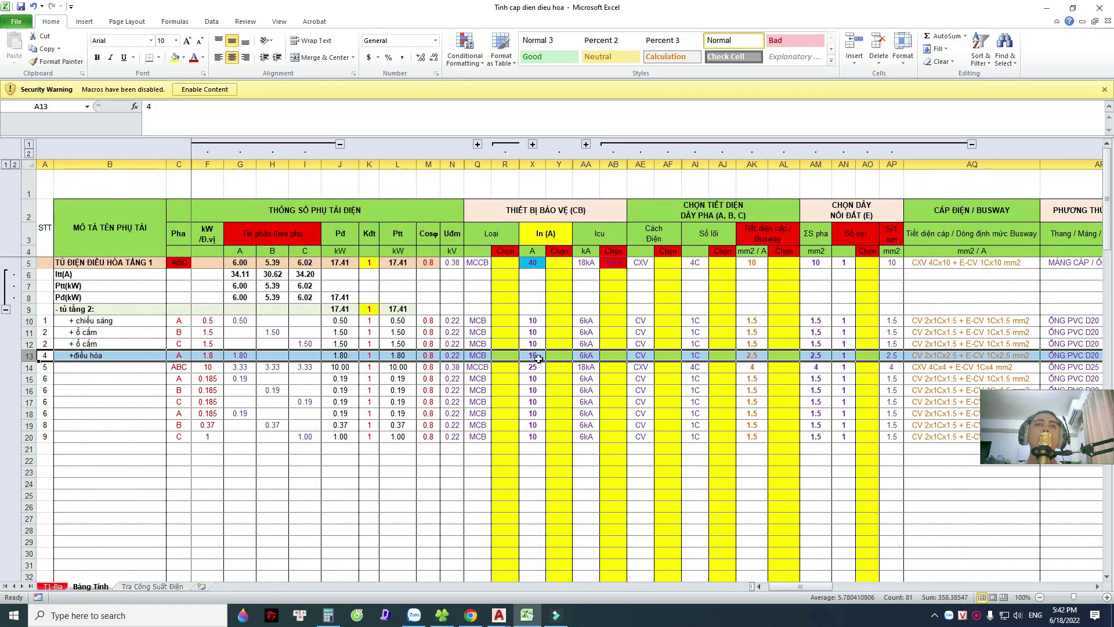
pyautogui.hotkey('alt', 'Tab')
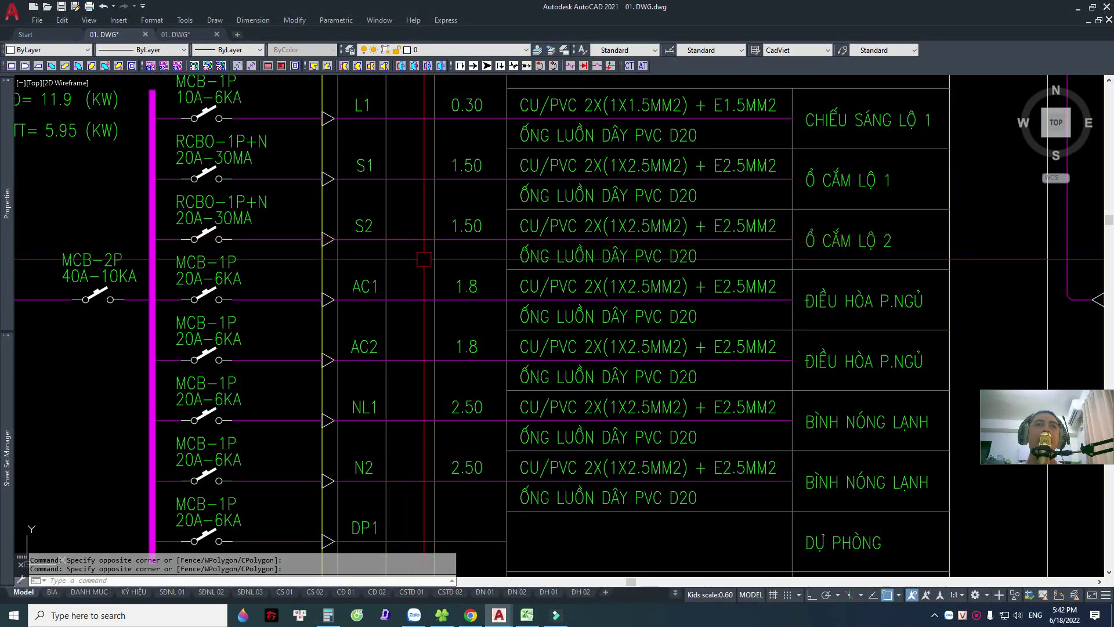
# Pan and zoom to the TĐ2 panel's breaker column in AutoCAD.
pyautogui.moveTo(454, 283); pyautogui.dragTo(479, 312, button='middle')
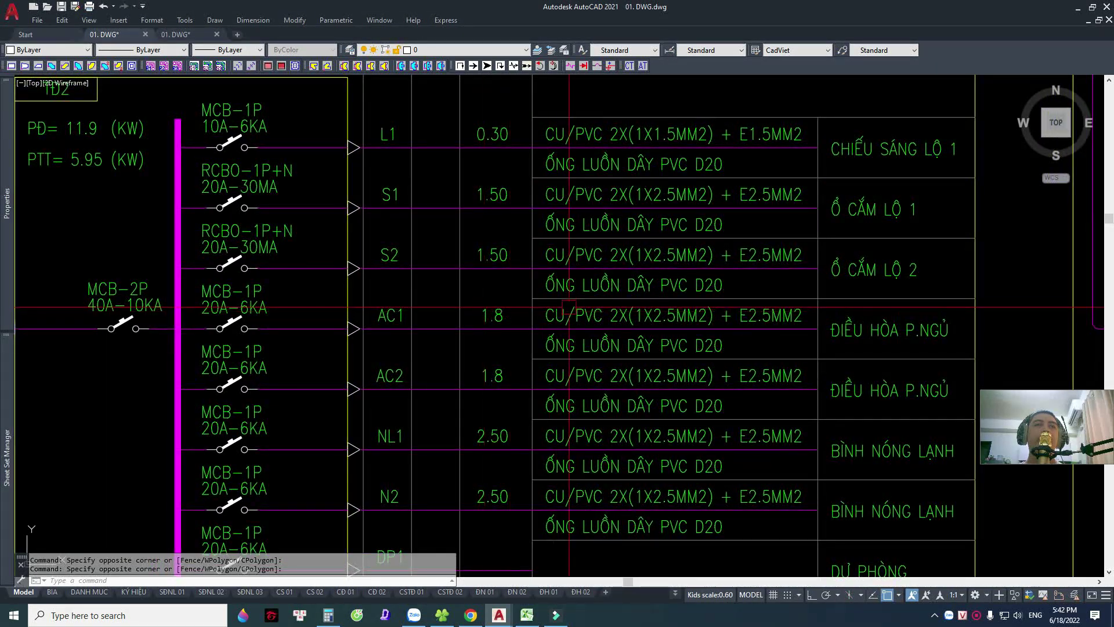
pyautogui.scroll(1, 285, 301)
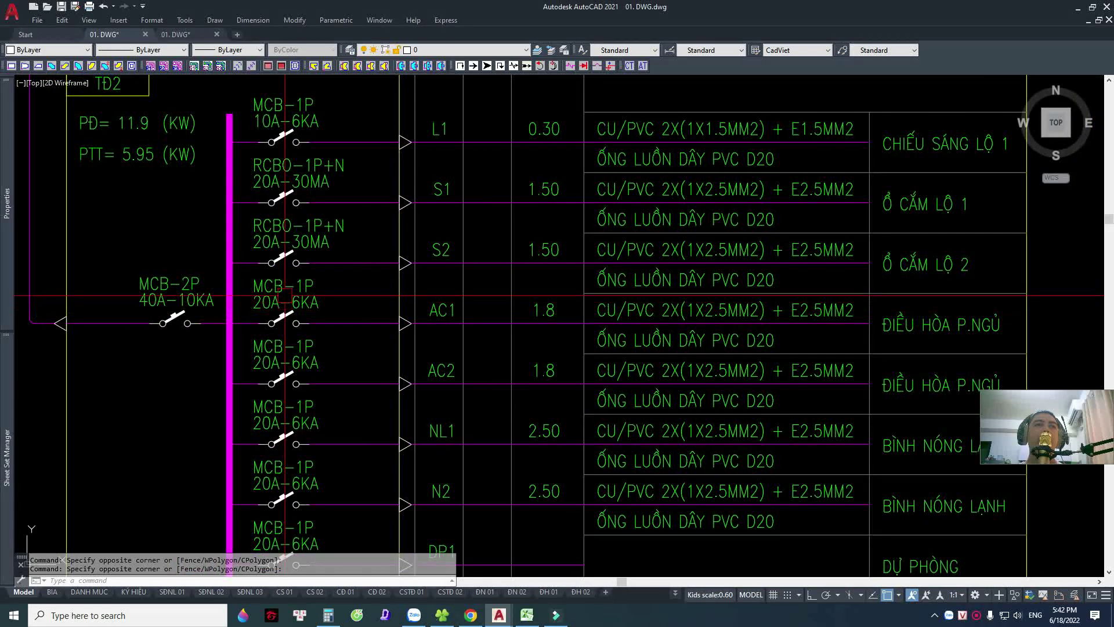
pyautogui.scroll(1, 284, 301)
pyautogui.scroll(1, 285, 301)
pyautogui.scroll(-1, 241, 306)
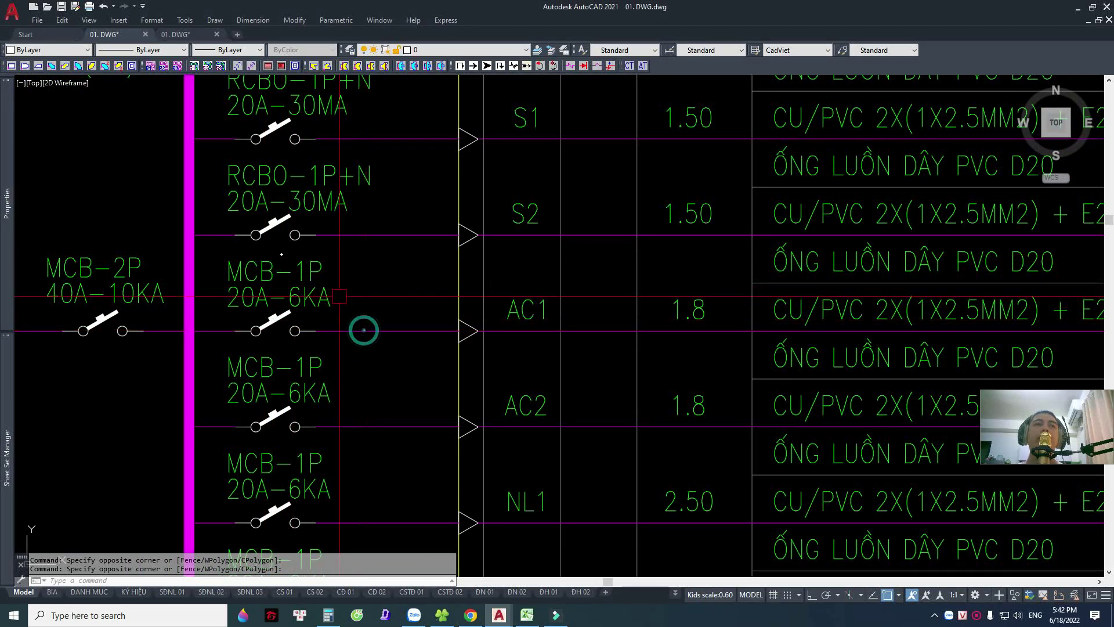
pyautogui.moveTo(242, 304); pyautogui.dragTo(321, 324, button='middle')
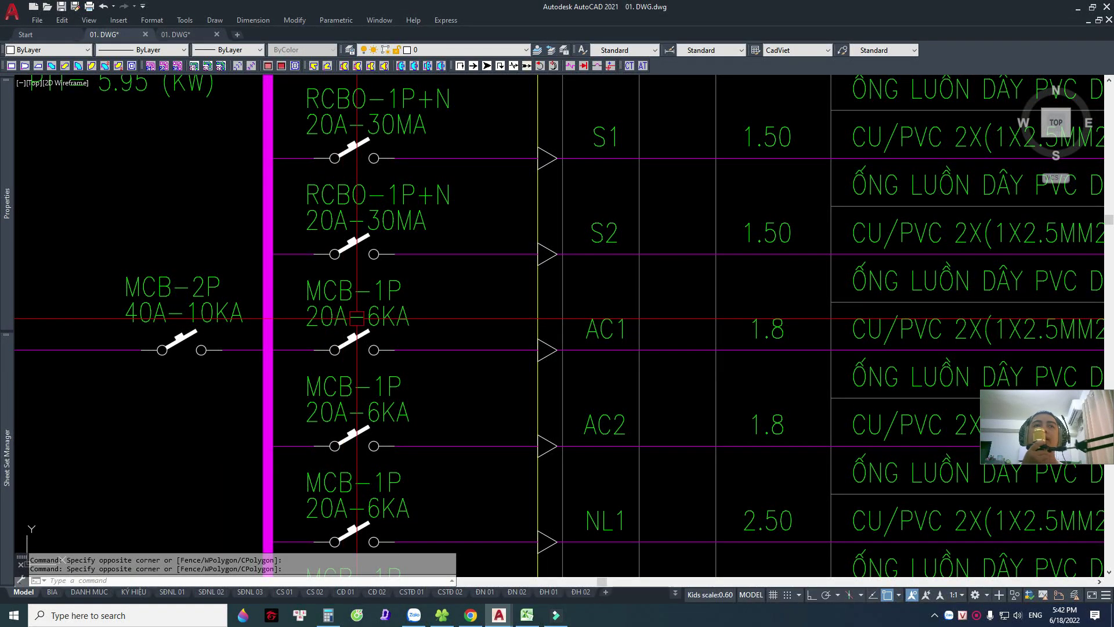
pyautogui.scroll(-2, 395, 318)
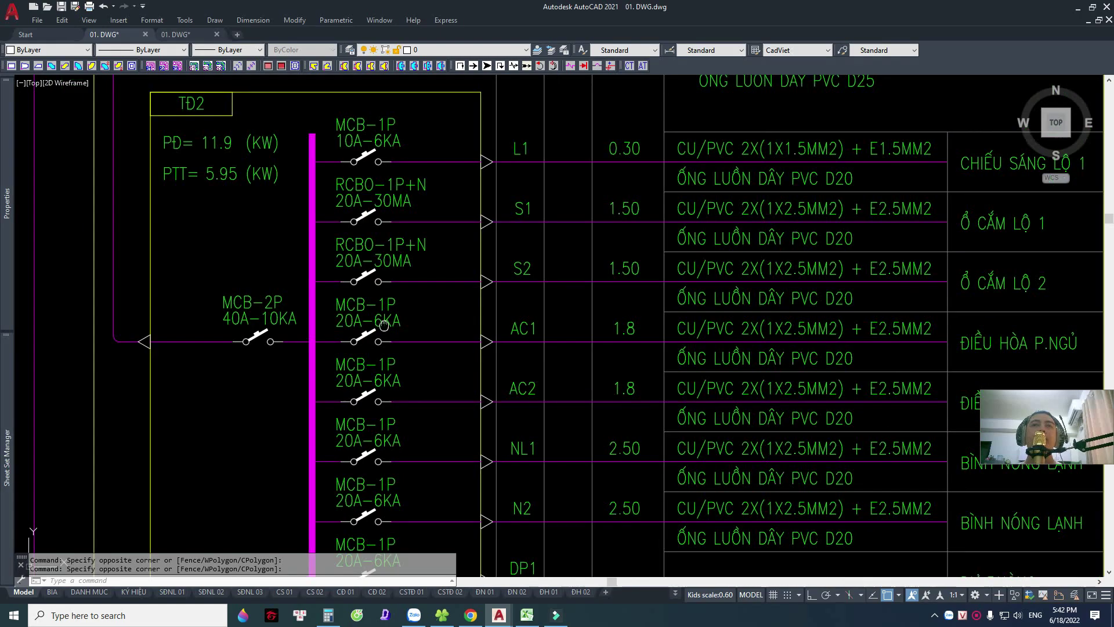
# Review the cable table and MCB-2P main breaker, then return to Excel.
pyautogui.moveTo(1021, 388); pyautogui.dragTo(873, 374, button='middle')
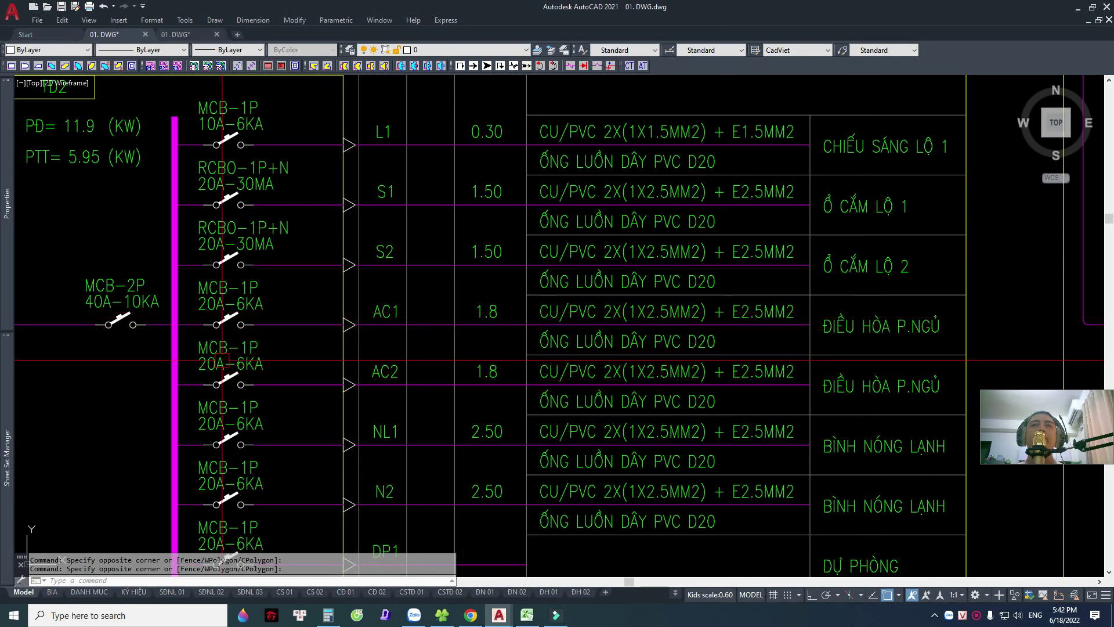
pyautogui.moveTo(288, 362); pyautogui.dragTo(288, 359, button='middle')
pyautogui.scroll(-3, 288, 360)
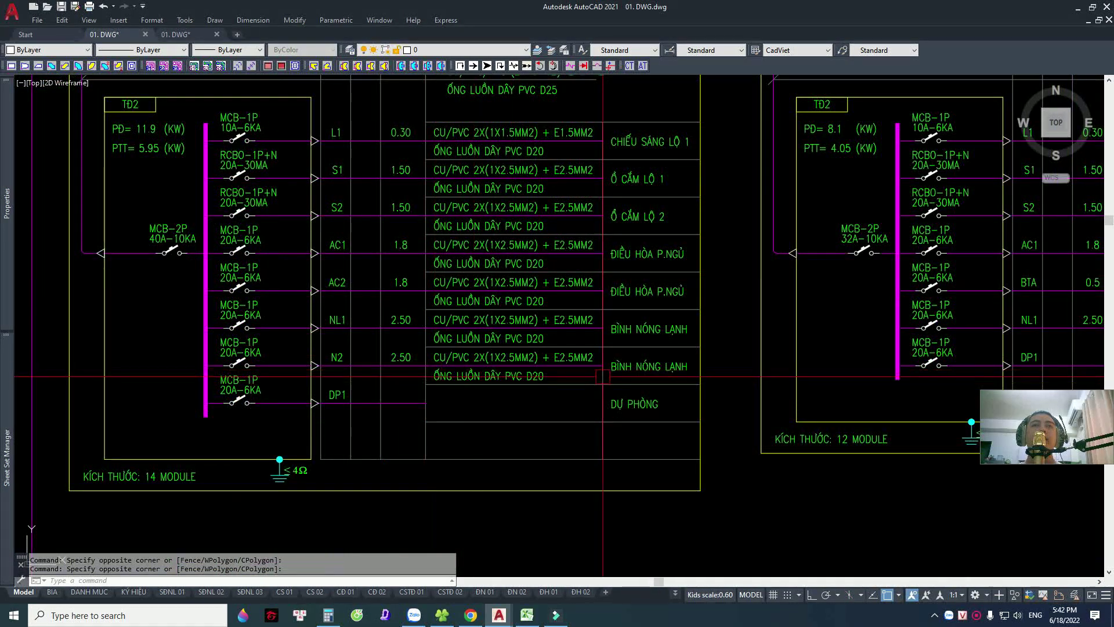
pyautogui.scroll(3, 447, 383)
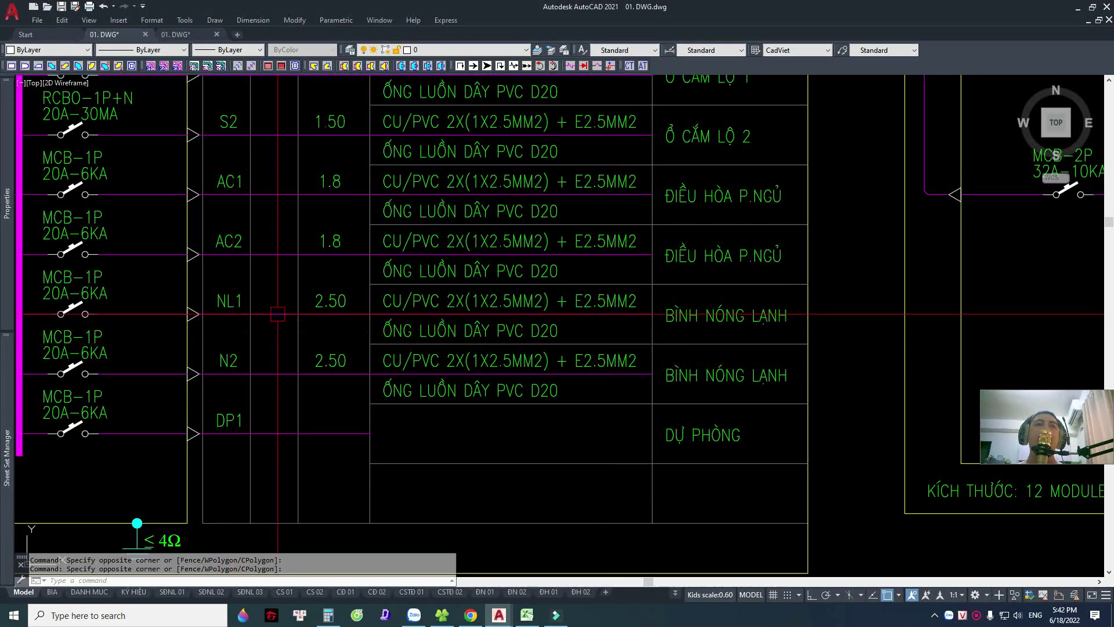
pyautogui.moveTo(76, 288); pyautogui.dragTo(233, 287, button='middle')
pyautogui.scroll(1, 174, 262)
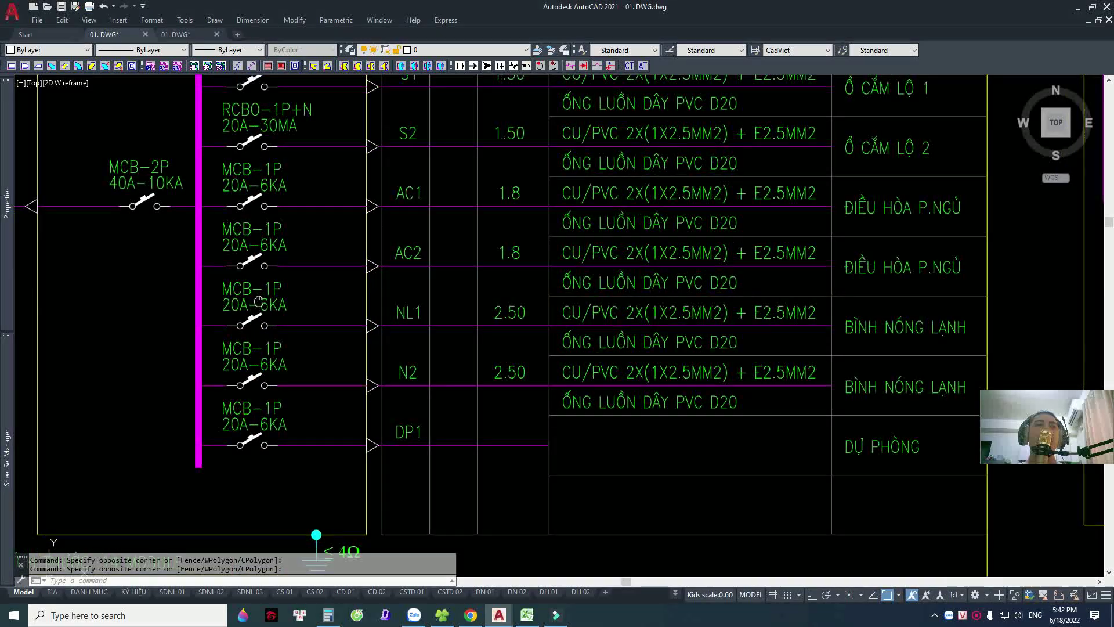
pyautogui.scroll(1, 174, 261)
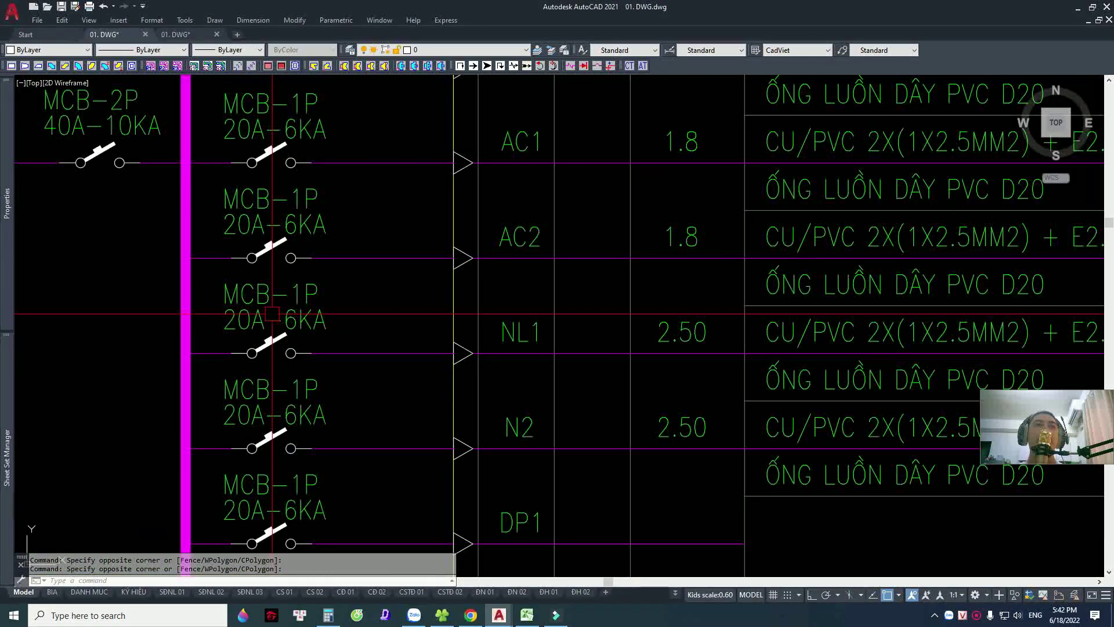
pyautogui.click(531, 616)
# Assign row 14 to phase B and enter the 2.5 kW load for row 15.
pyautogui.click(197, 364)
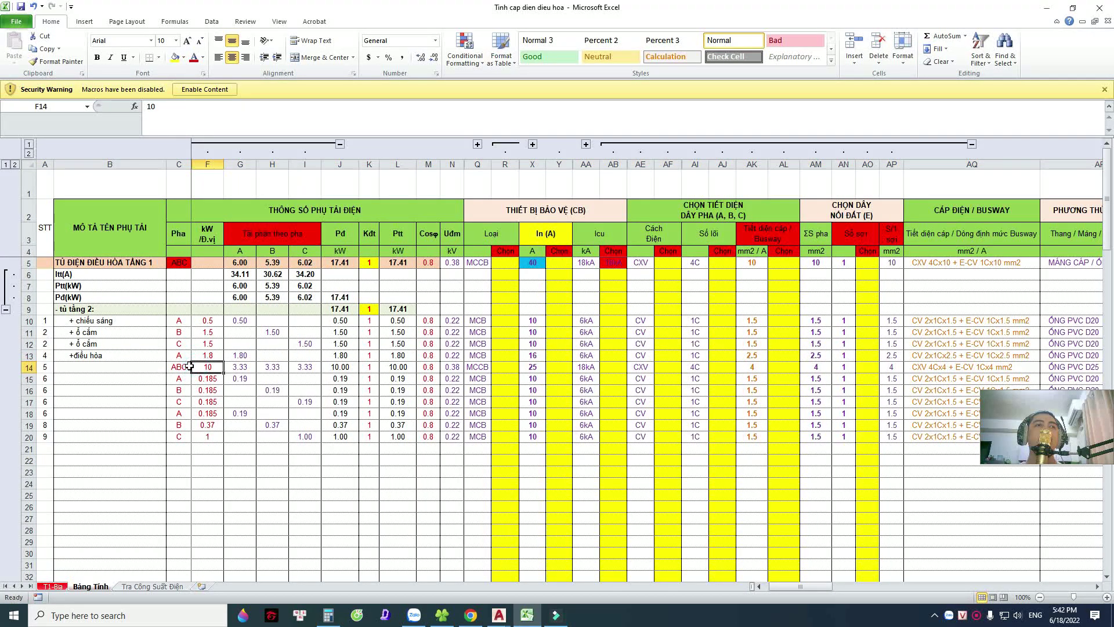
pyautogui.click(186, 393)
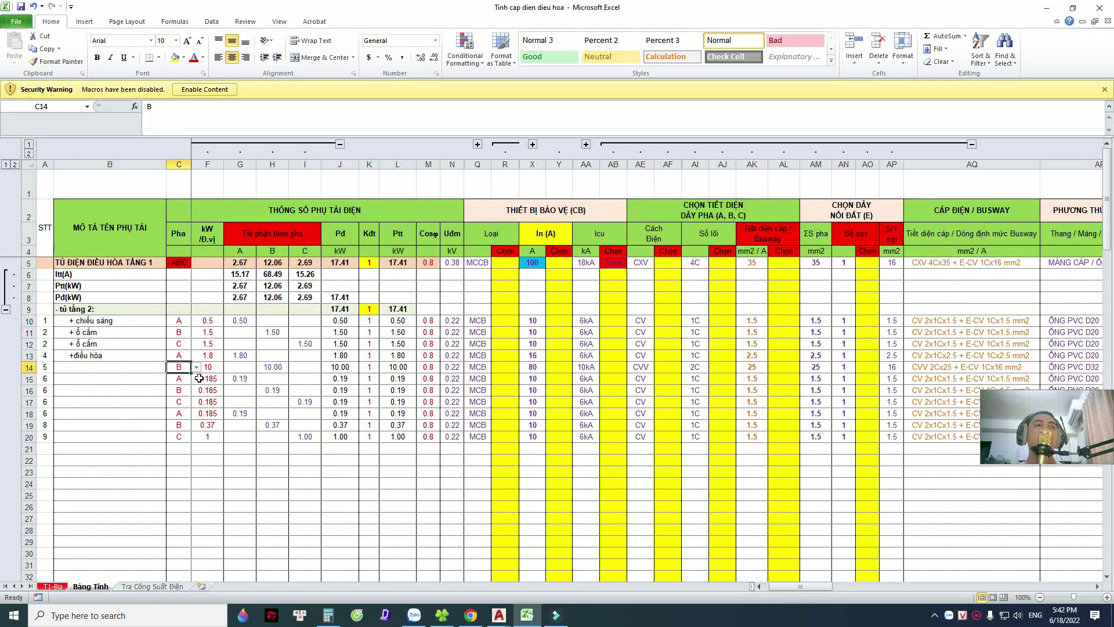
pyautogui.moveTo(223, 366); pyautogui.dragTo(223, 376)
pyautogui.click(575, 341)
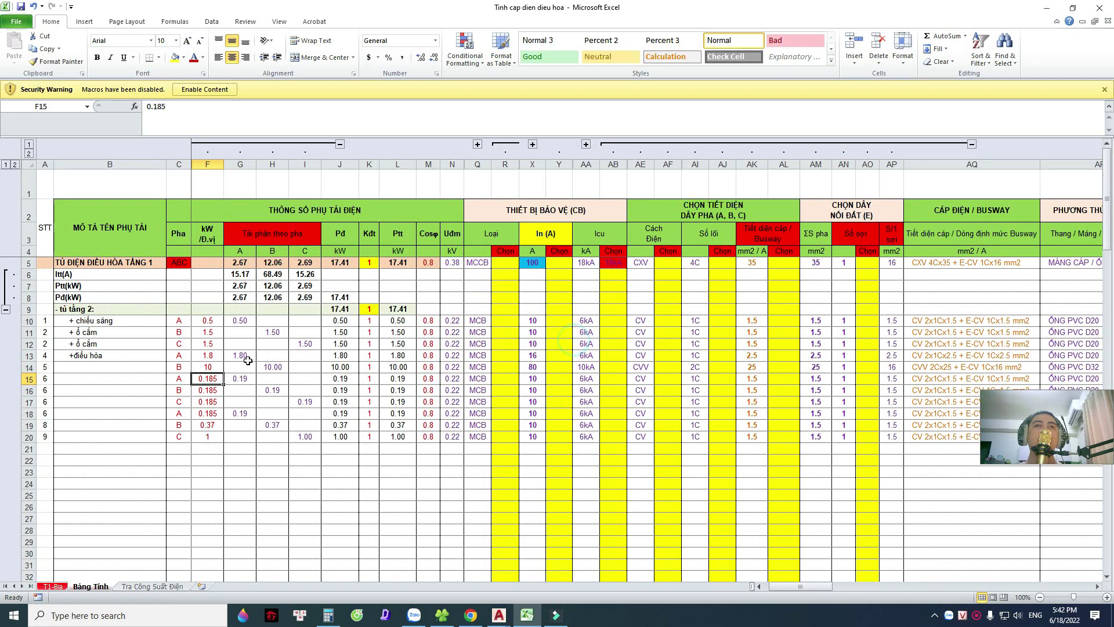
pyautogui.write('2.5')
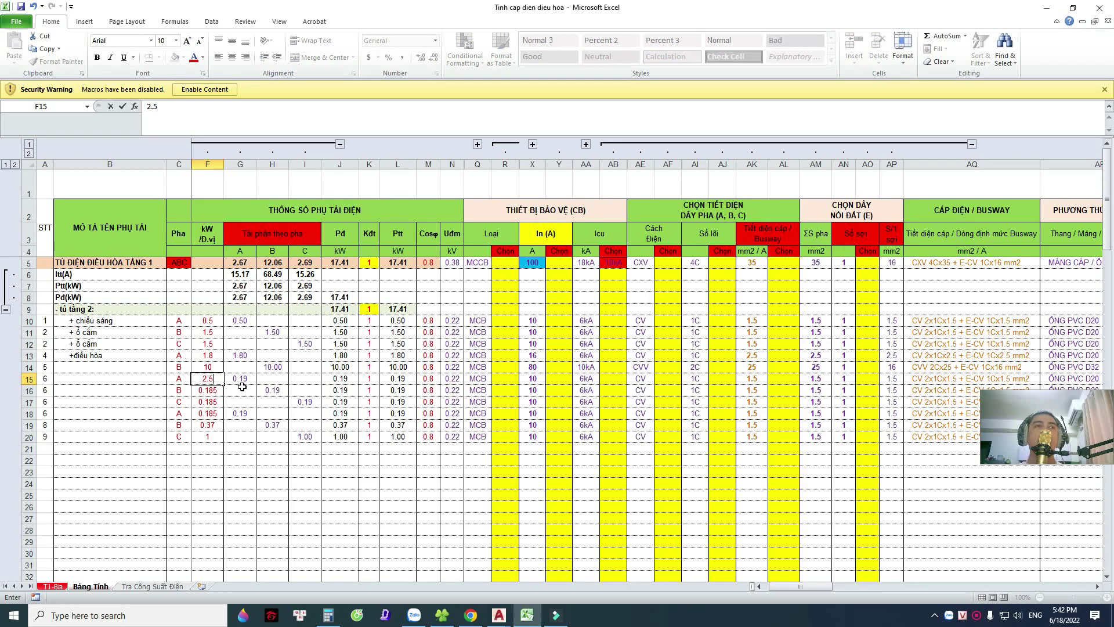
pyautogui.press('Return')
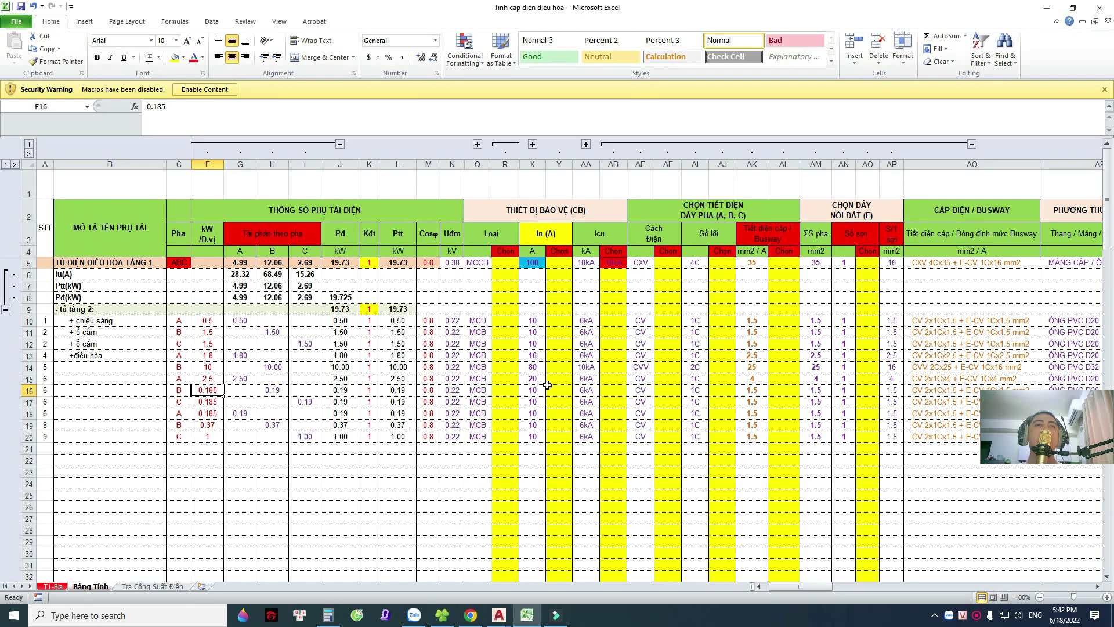
pyautogui.click(26, 379)
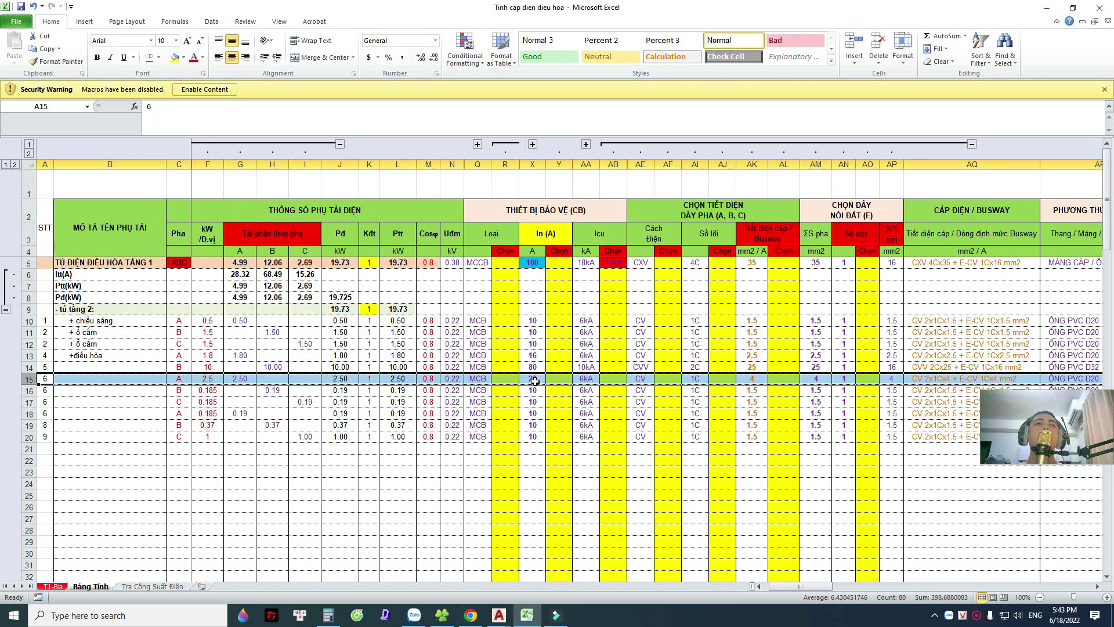
# Set row 14 to 1.8 kW and copy the air-conditioner name from B13 into B14.
pyautogui.click(212, 368)
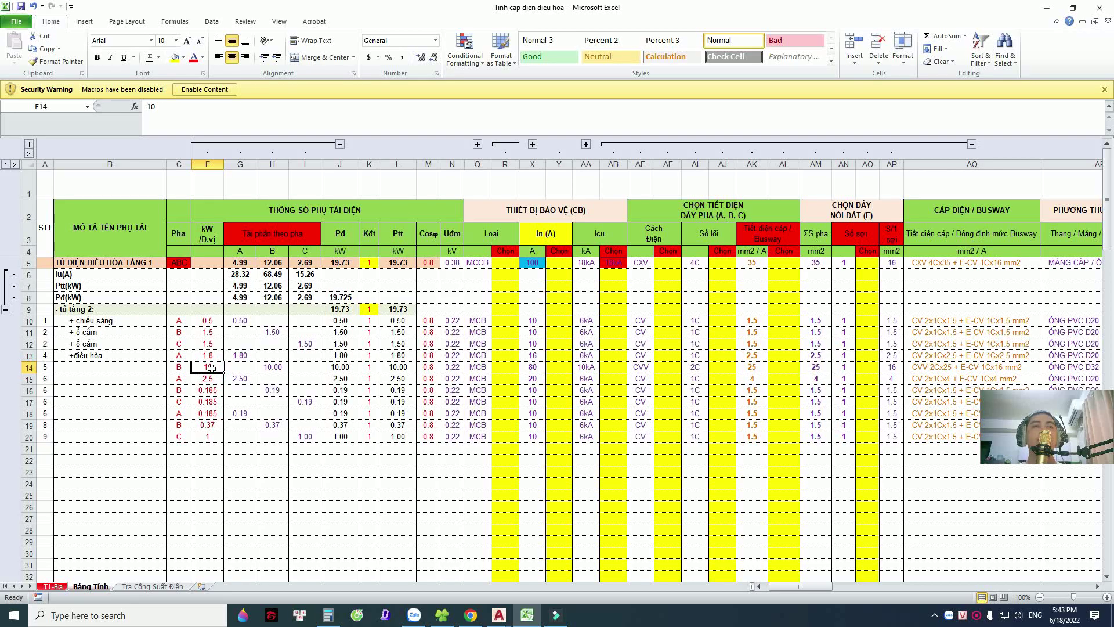
pyautogui.write('1.8')
pyautogui.press('Return')
pyautogui.click(99, 357)
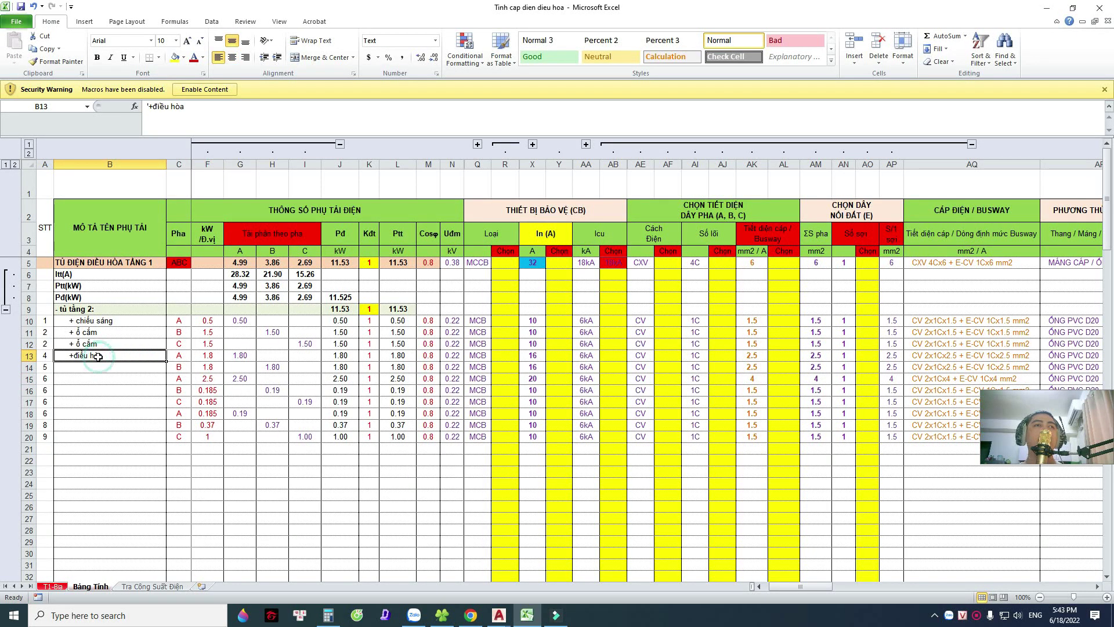
pyautogui.hotkey('ctrl', 'c')
pyautogui.hotkey('ctrl', 'v')
pyautogui.click(87, 378)
# Rename B15 to '+ ninh nước nóng' and copy row 15 over row 16.
pyautogui.doubleClick(96, 379)
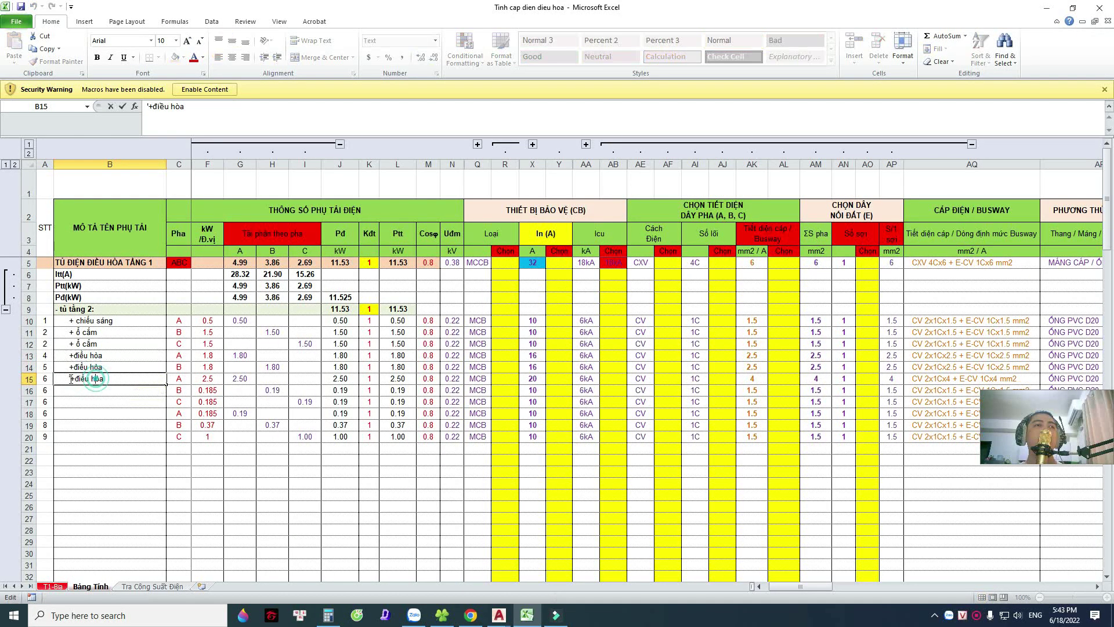
pyautogui.press('BackSpace')
pyautogui.write("'+ ninh nước nóng")
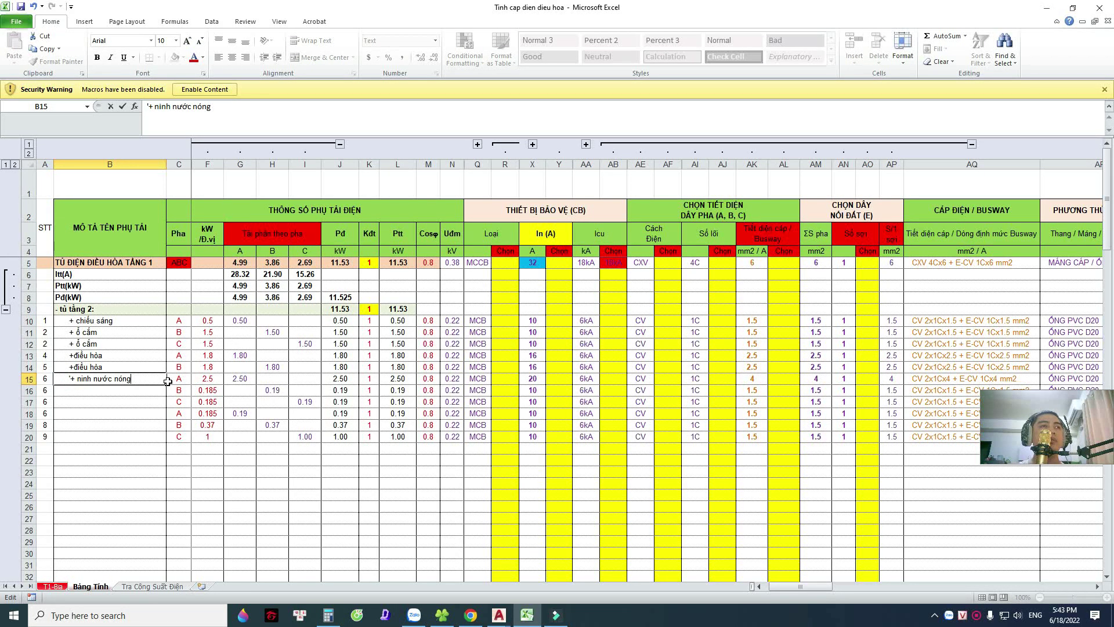
pyautogui.click(168, 381)
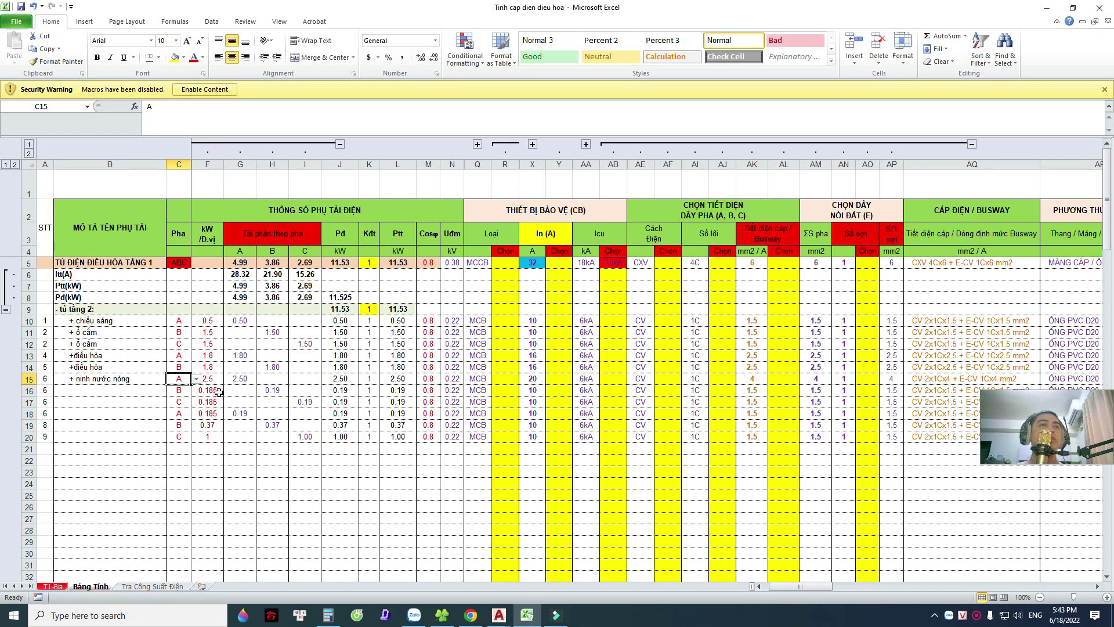
pyautogui.click(29, 379)
pyautogui.hotkey('ctrl', 'c')
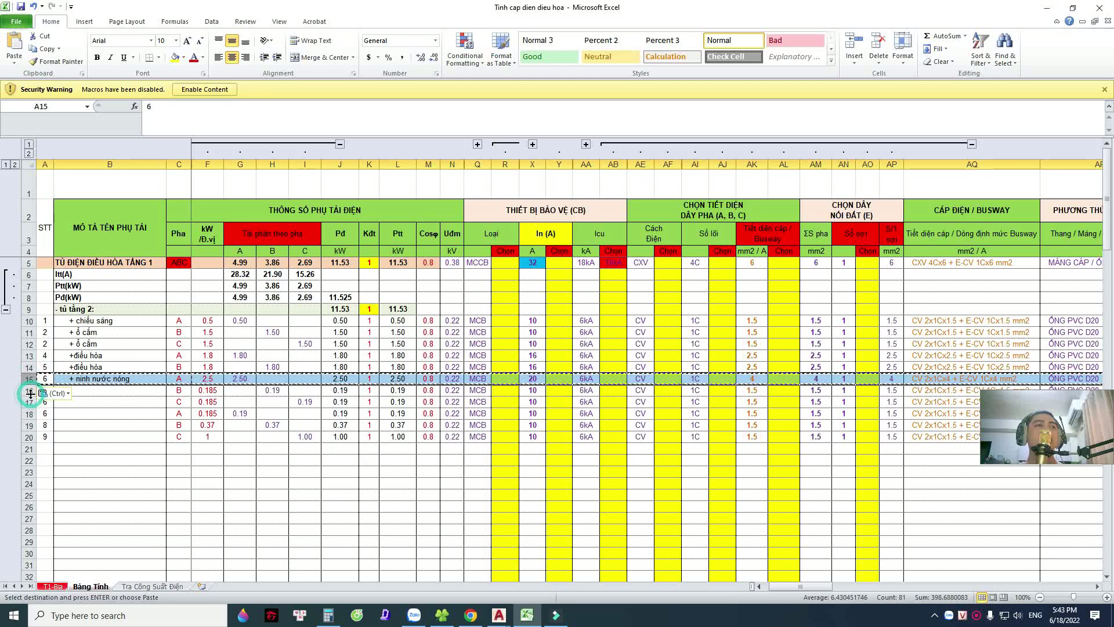
pyautogui.click(29, 390)
pyautogui.hotkey('ctrl', 'v')
pyautogui.press('Escape')
# Check row 16's values and assign the row 15 water heater to phase C.
pyautogui.click(207, 390)
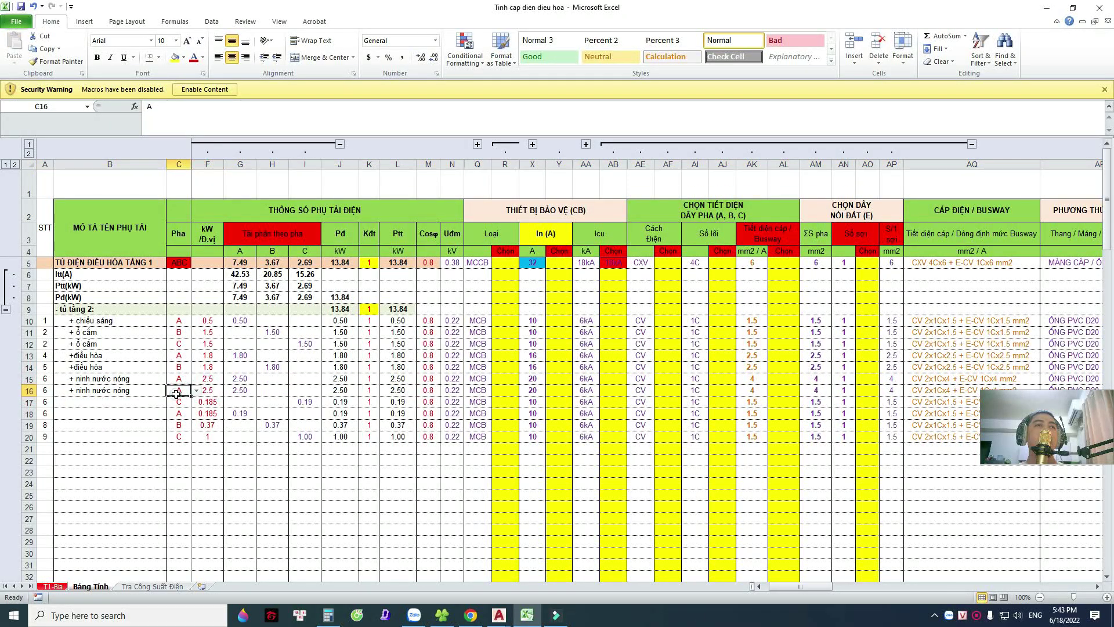
pyautogui.press('Left')
pyautogui.press('Right')
pyautogui.press('Right')
pyautogui.click(180, 332)
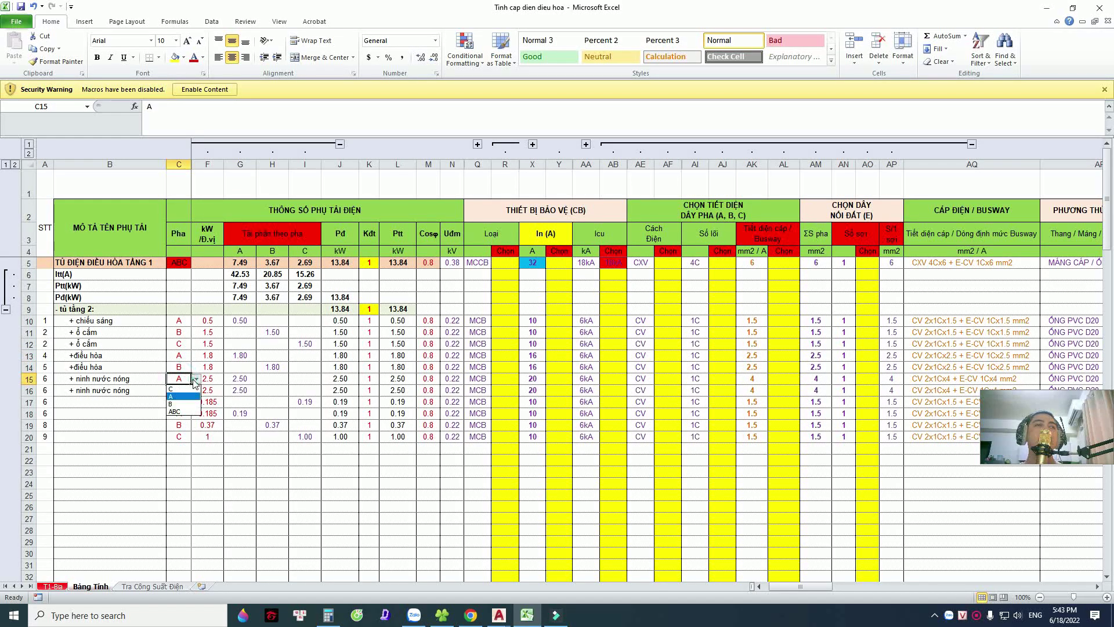
pyautogui.click(183, 389)
pyautogui.click(182, 388)
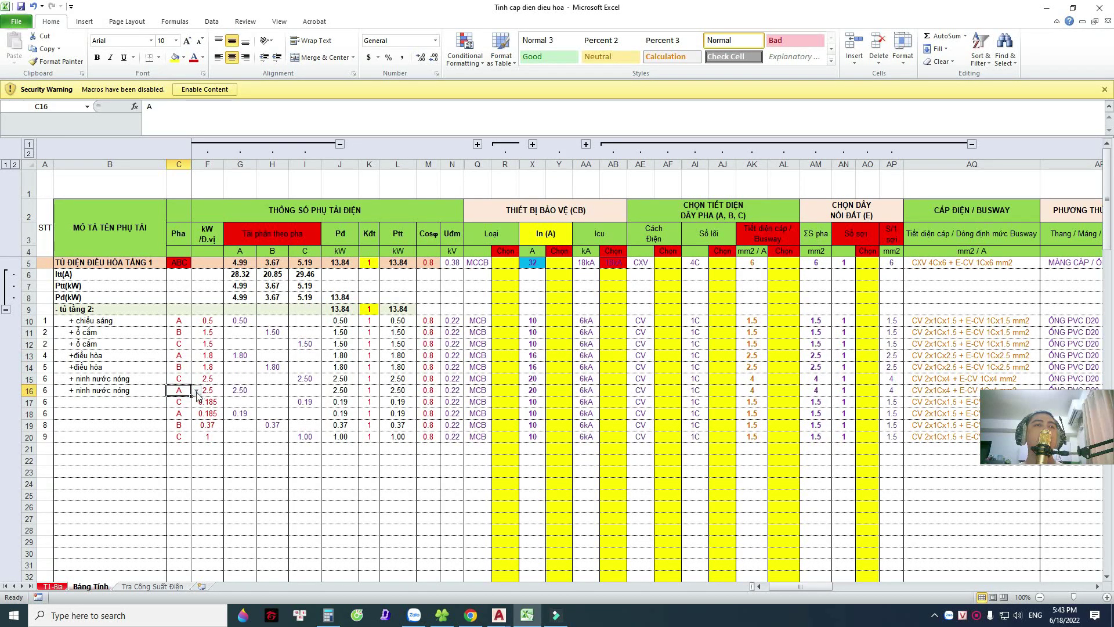
# Review the row 18 phase-split formula and the load names down to row 17.
pyautogui.click(296, 411)
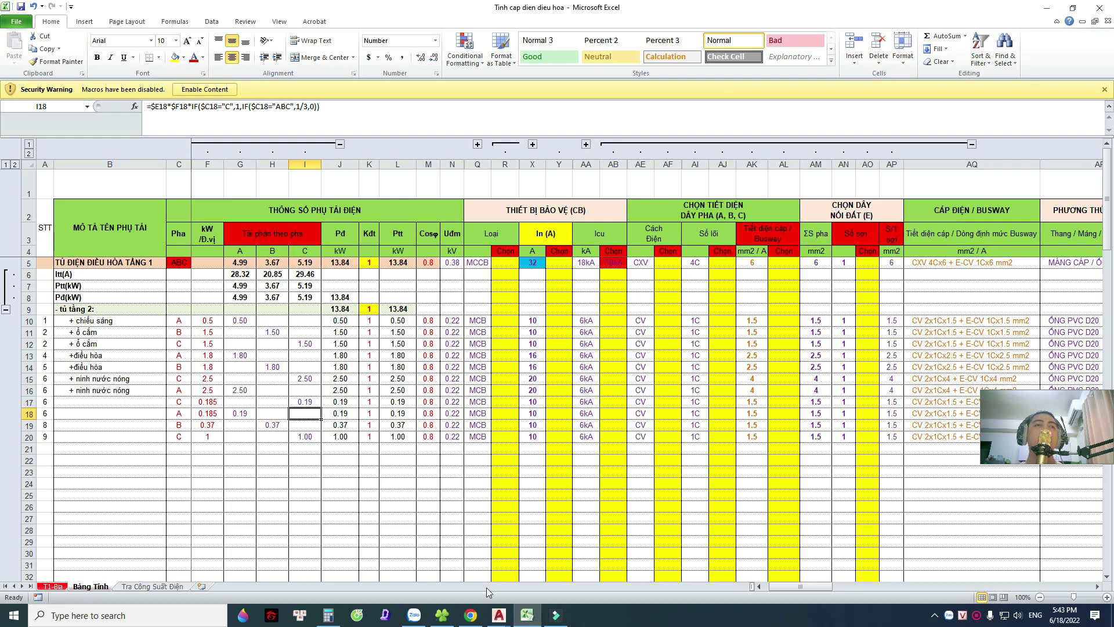
pyautogui.click(74, 318)
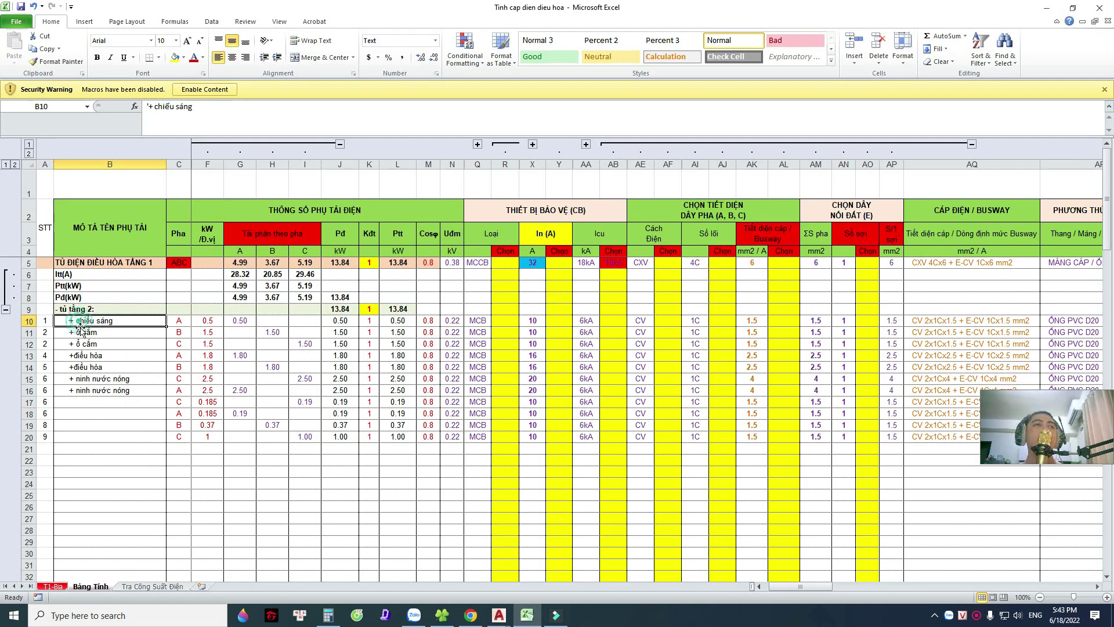
pyautogui.click(83, 367)
pyautogui.click(83, 390)
pyautogui.click(83, 397)
# Check the TĐ2 schematic's lower circuits down to the DP1 spare (DỰ PHÒNG), then return to Excel.
pyautogui.click(500, 615)
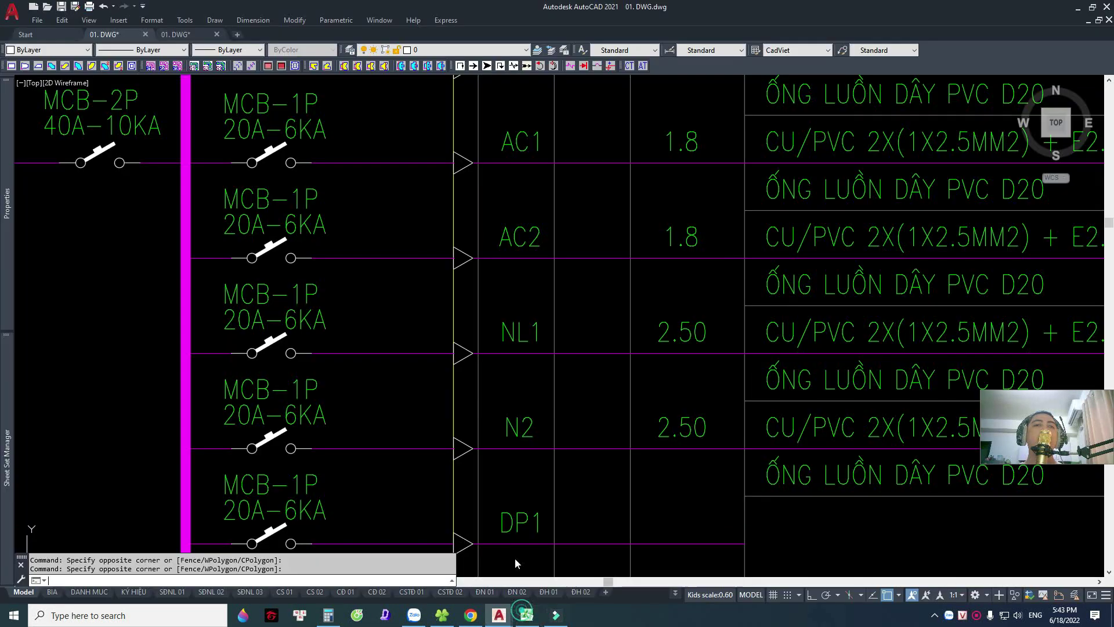
pyautogui.scroll(-4, 412, 159)
pyautogui.scroll(-1, 411, 159)
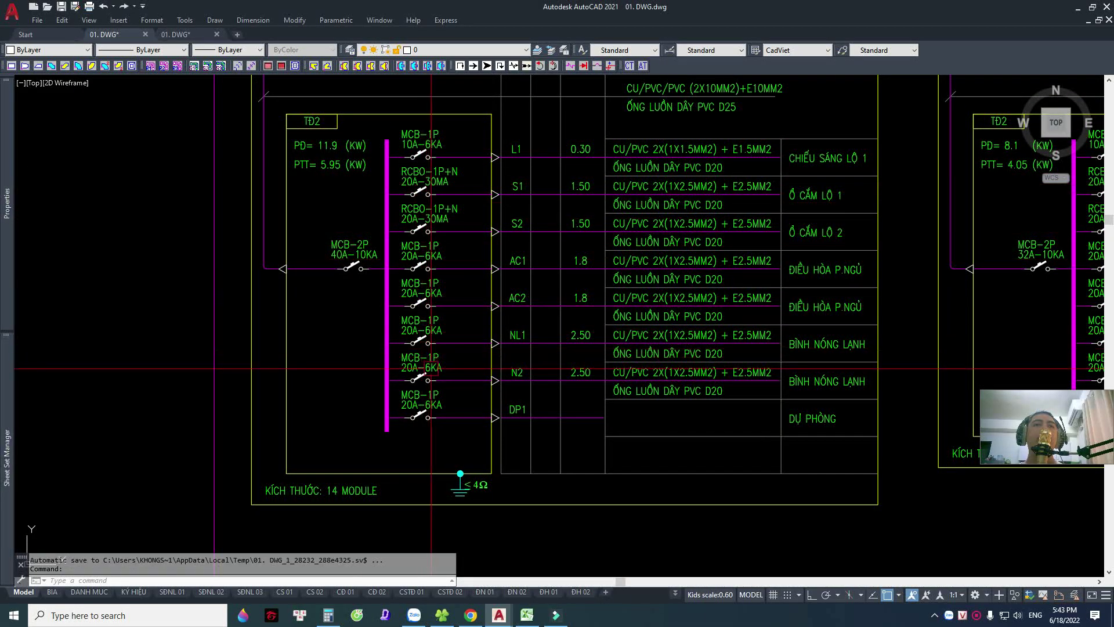
pyautogui.scroll(2, 425, 430)
pyautogui.moveTo(583, 438)
pyautogui.mouseDown(button='middle')
pyautogui.moveTo(336, 410)
pyautogui.moveTo(501, 400)
pyautogui.mouseUp(button='middle')
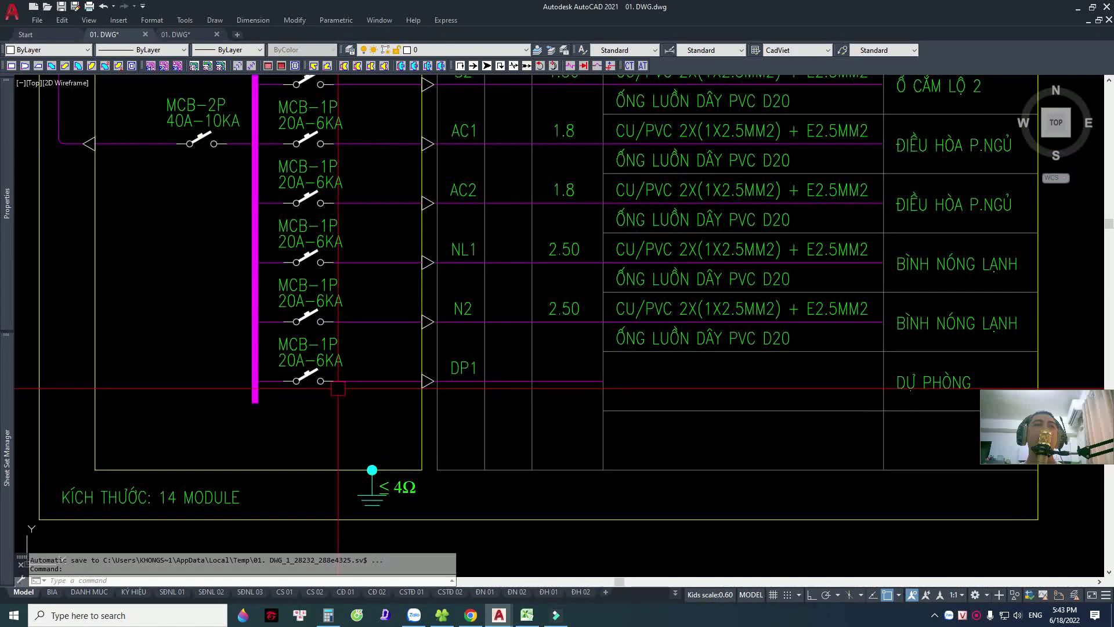
pyautogui.moveTo(316, 362); pyautogui.dragTo(346, 389, button='middle')
pyautogui.scroll(2, 345, 388)
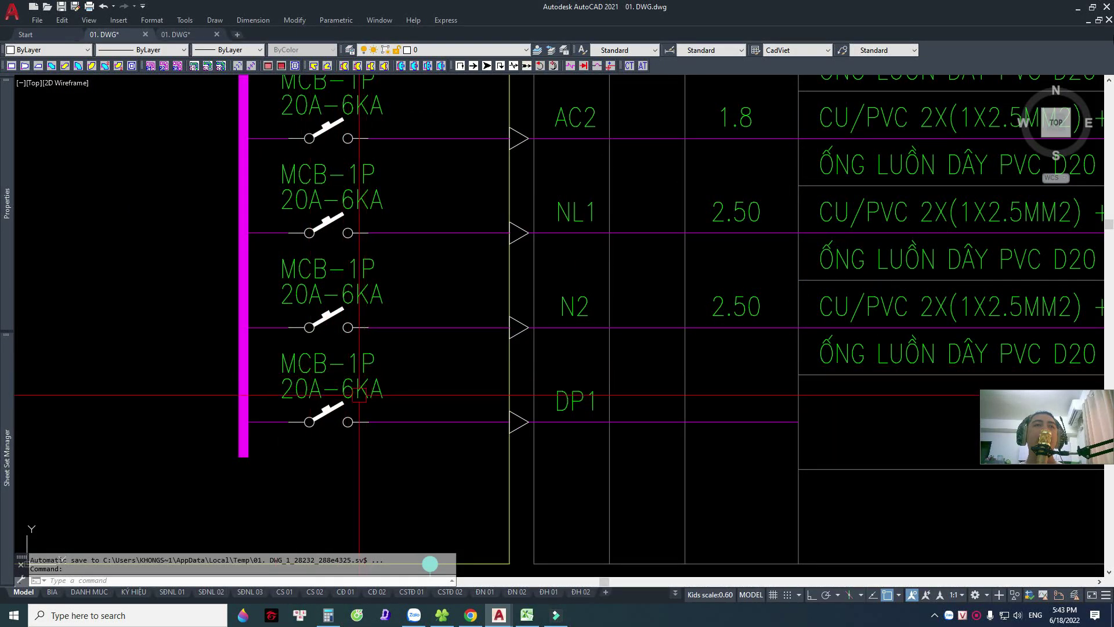
pyautogui.click(527, 614)
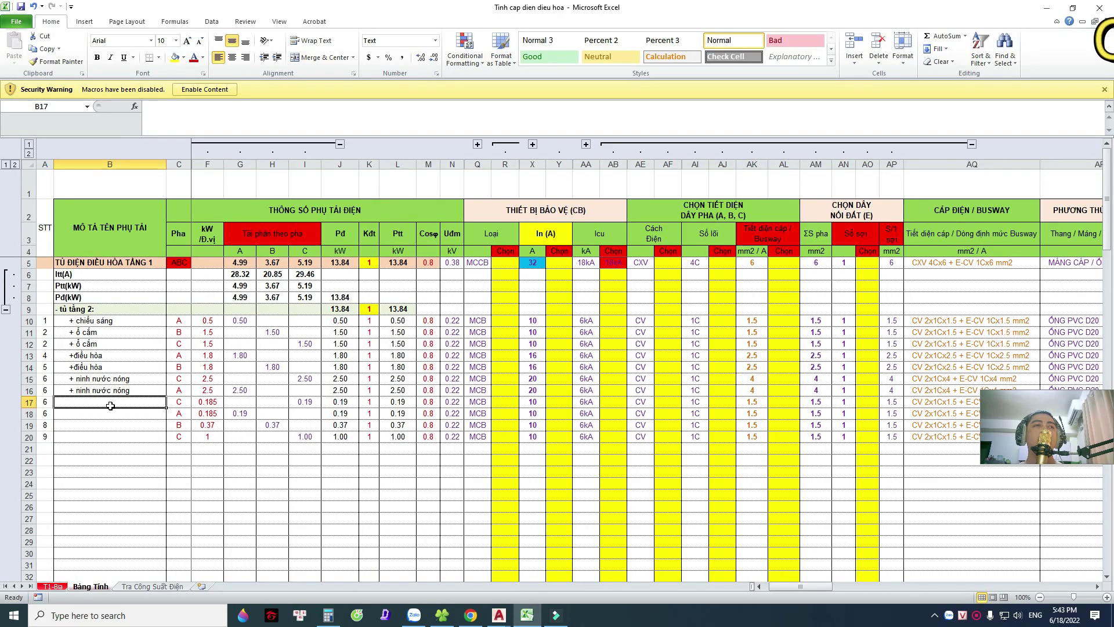
# Delete the leftover load rows 17 to 20.
pyautogui.moveTo(125, 404)
pyautogui.mouseDown()
pyautogui.moveTo(847, 439)
pyautogui.moveTo(829, 438)
pyautogui.mouseUp()
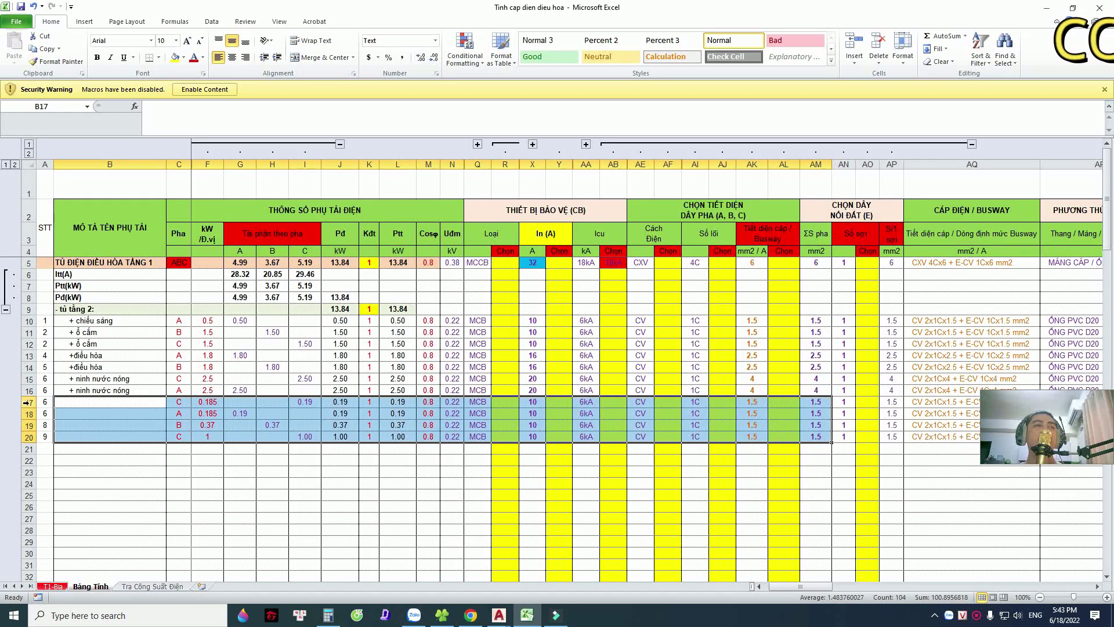
pyautogui.moveTo(26, 402); pyautogui.dragTo(26, 437)
pyautogui.rightClick(24, 419)
pyautogui.click(55, 506)
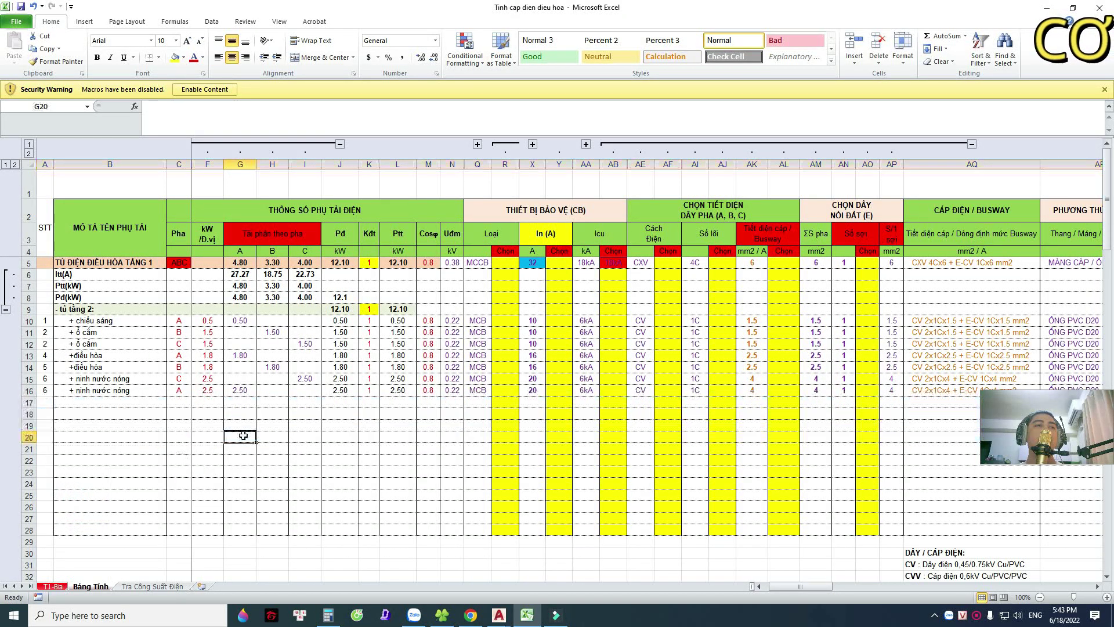
# Set the panel's phase in C5 to A and check its power values.
pyautogui.click(181, 263)
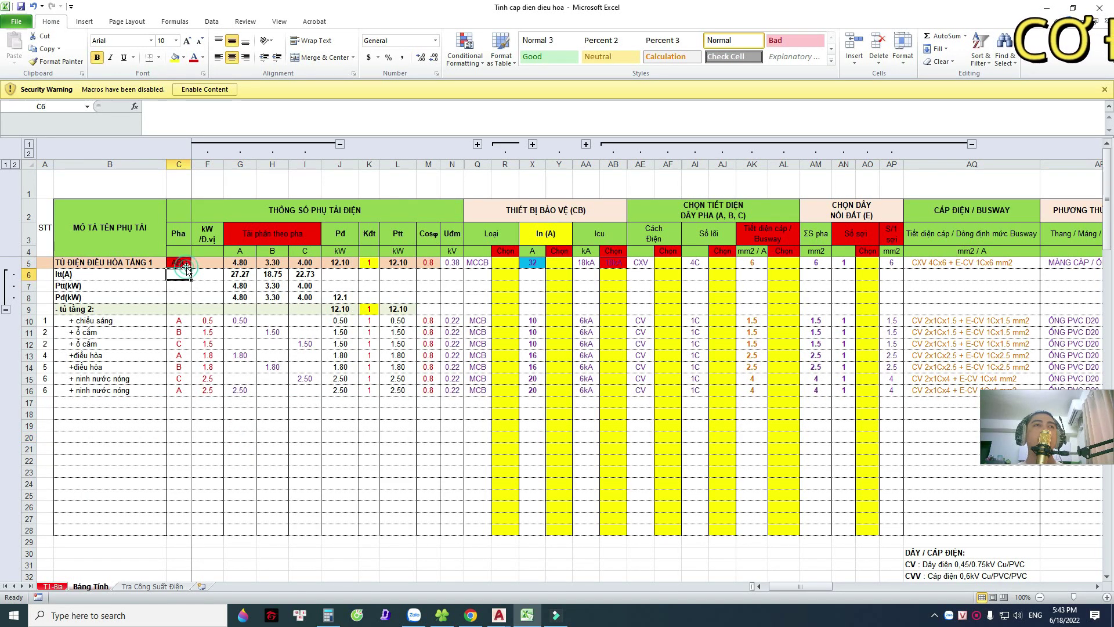
pyautogui.click(196, 263)
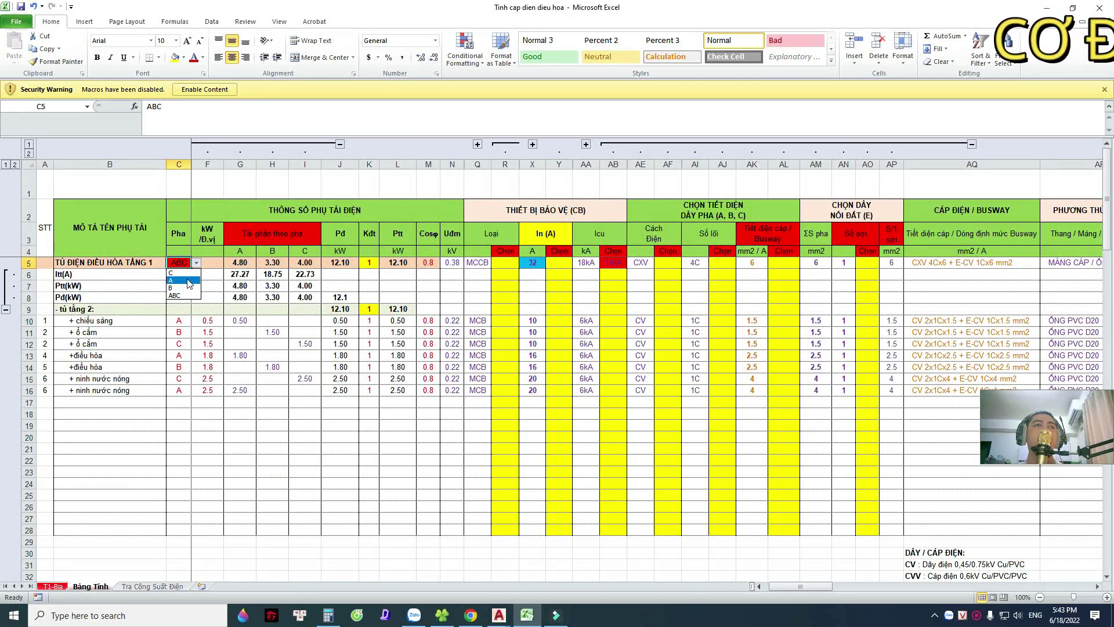
pyautogui.click(186, 281)
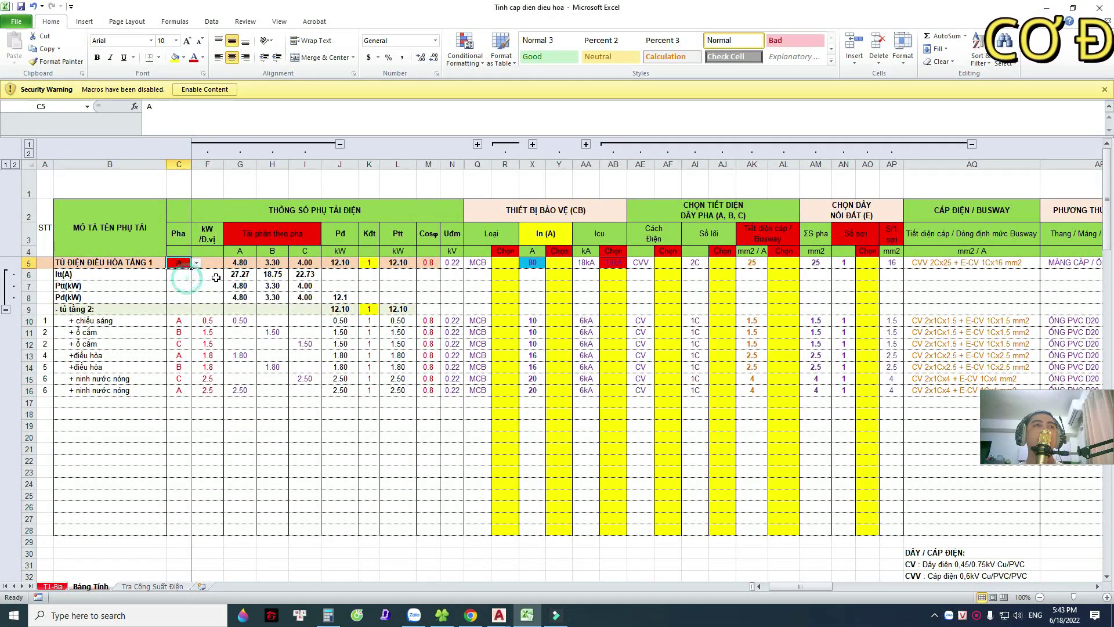
pyautogui.click(396, 263)
pyautogui.click(335, 261)
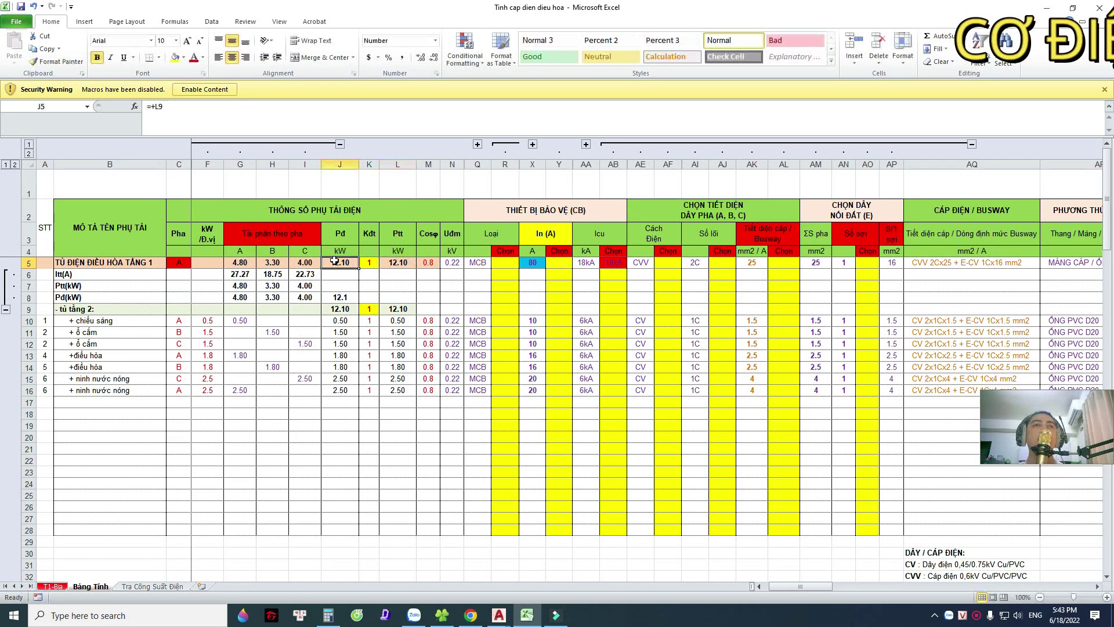
# Inspect the J9 Pd subtotal formula of the '- tủ tầng 2:' row.
pyautogui.doubleClick(397, 309)
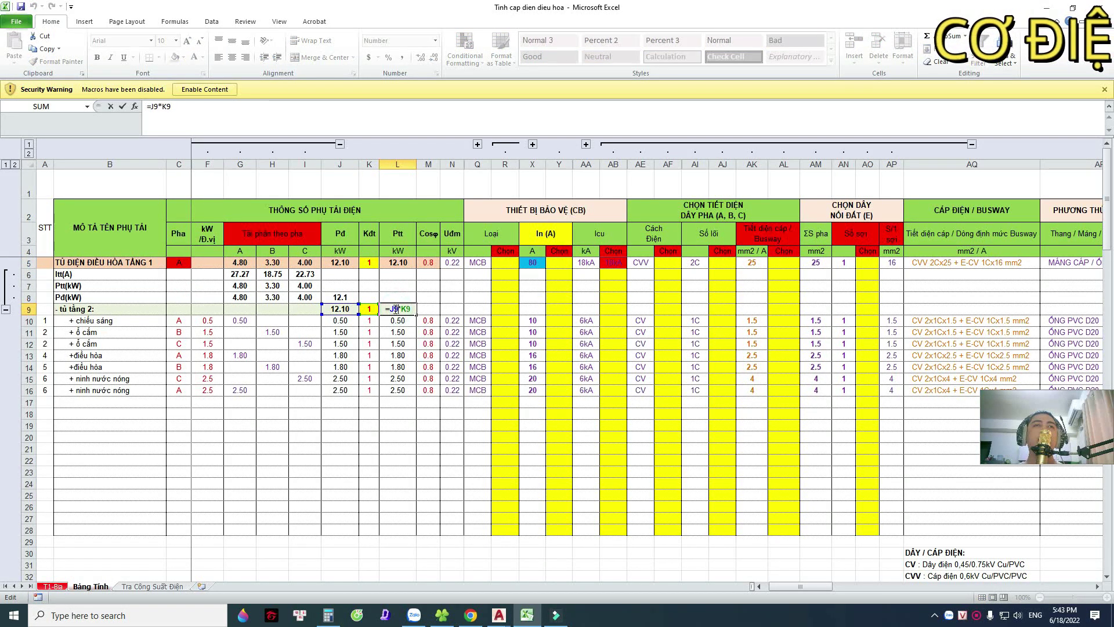
pyautogui.click(337, 309)
pyautogui.doubleClick(336, 309)
pyautogui.press('Escape')
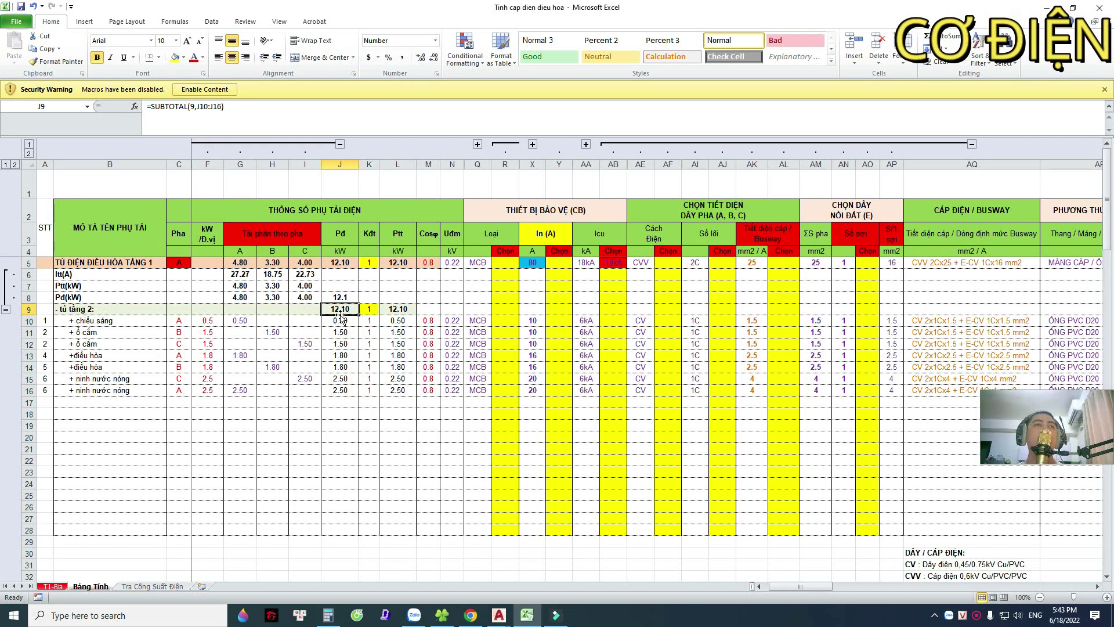
# Compare against the AutoCAD schematic, then check the L9 Ptt formula =J9*K9.
pyautogui.click(525, 615)
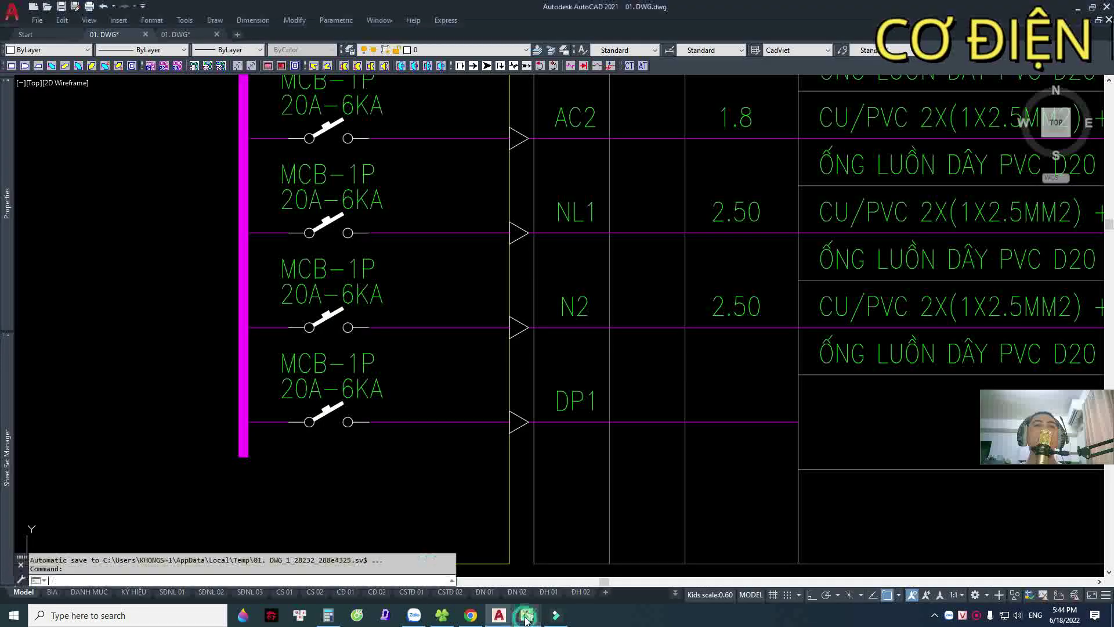
pyautogui.scroll(-3, 400, 265)
pyautogui.scroll(2, 399, 265)
pyautogui.scroll(2, 362, 259)
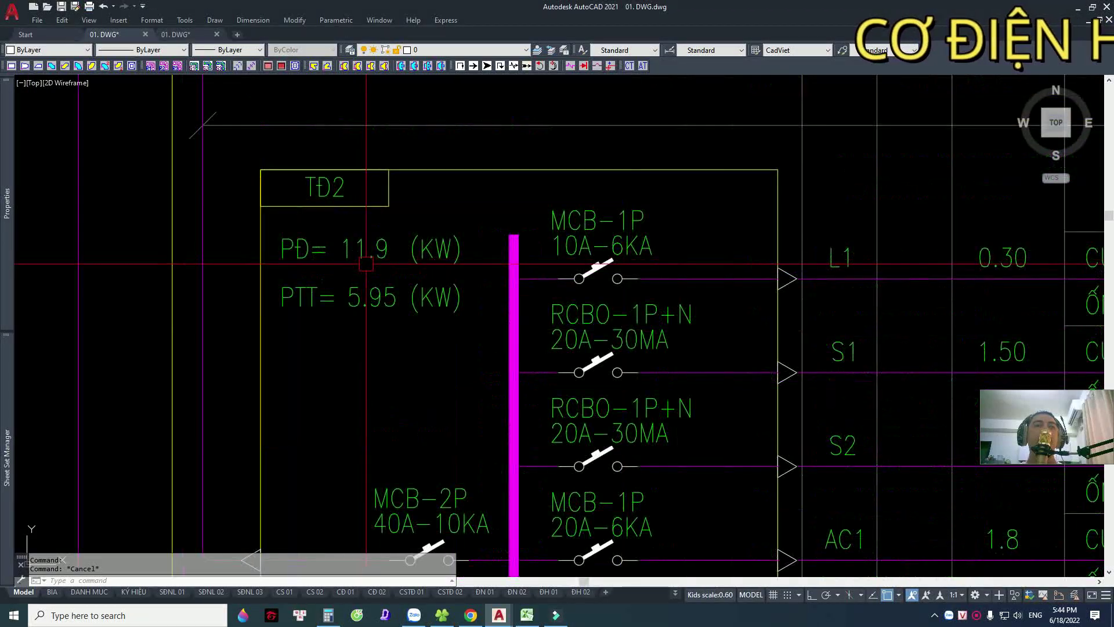
pyautogui.click(527, 614)
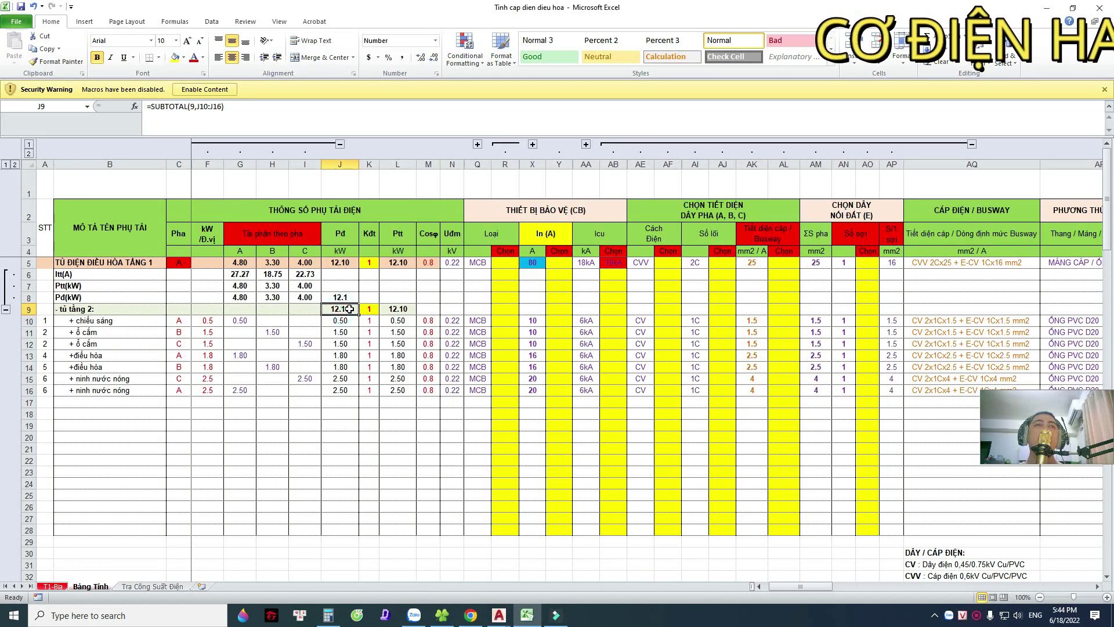
pyautogui.click(388, 309)
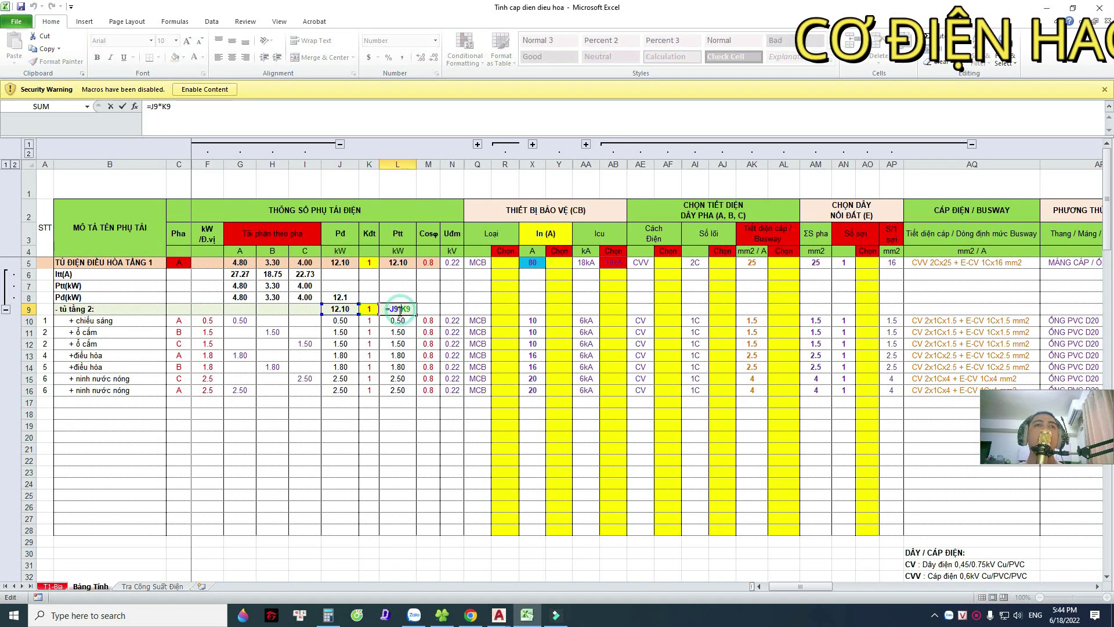
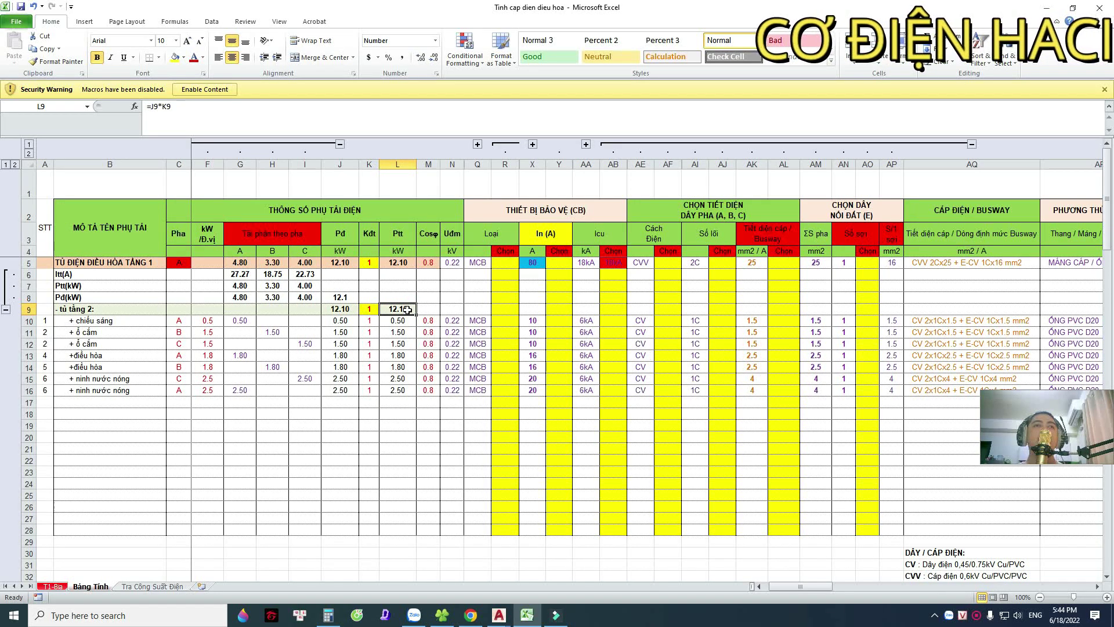
# Review the Pd, Ptt, breaker type, voltage and Icu formulas for panel row 5.
pyautogui.doubleClick(343, 261)
pyautogui.hotkey('ctrl', 'Return')
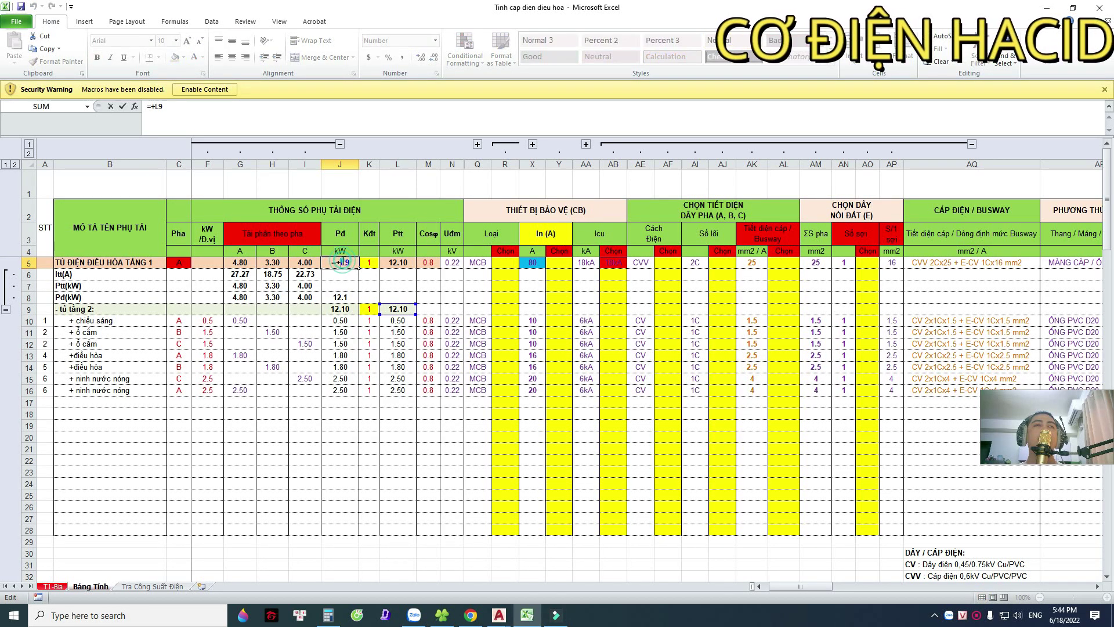
pyautogui.click(411, 263)
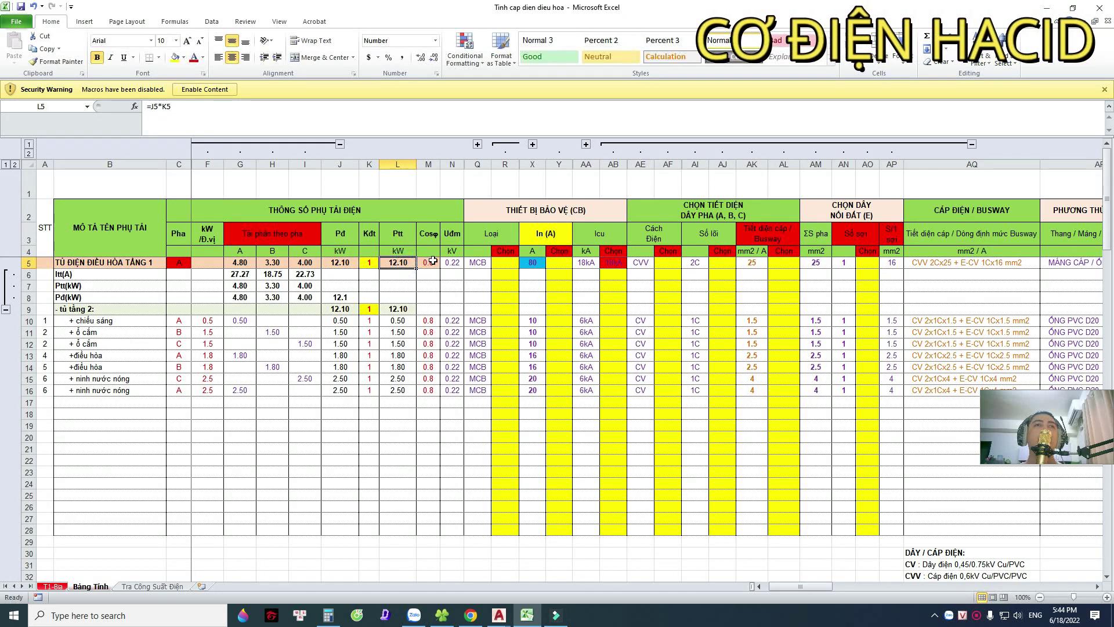
pyautogui.press('Escape')
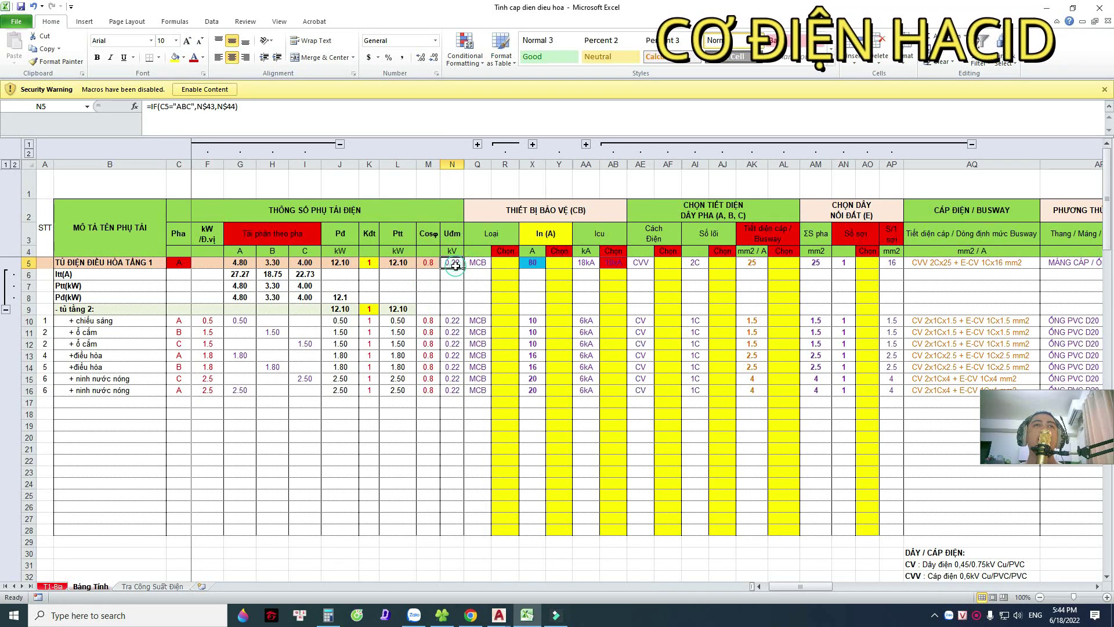
pyautogui.click(485, 264)
pyautogui.click(460, 262)
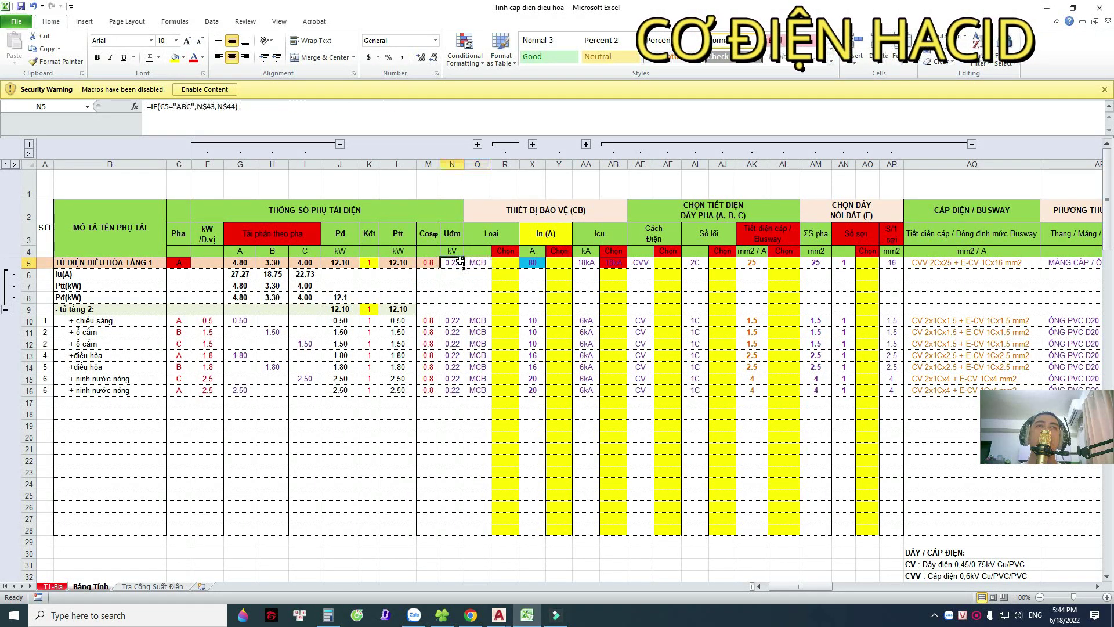
pyautogui.click(486, 265)
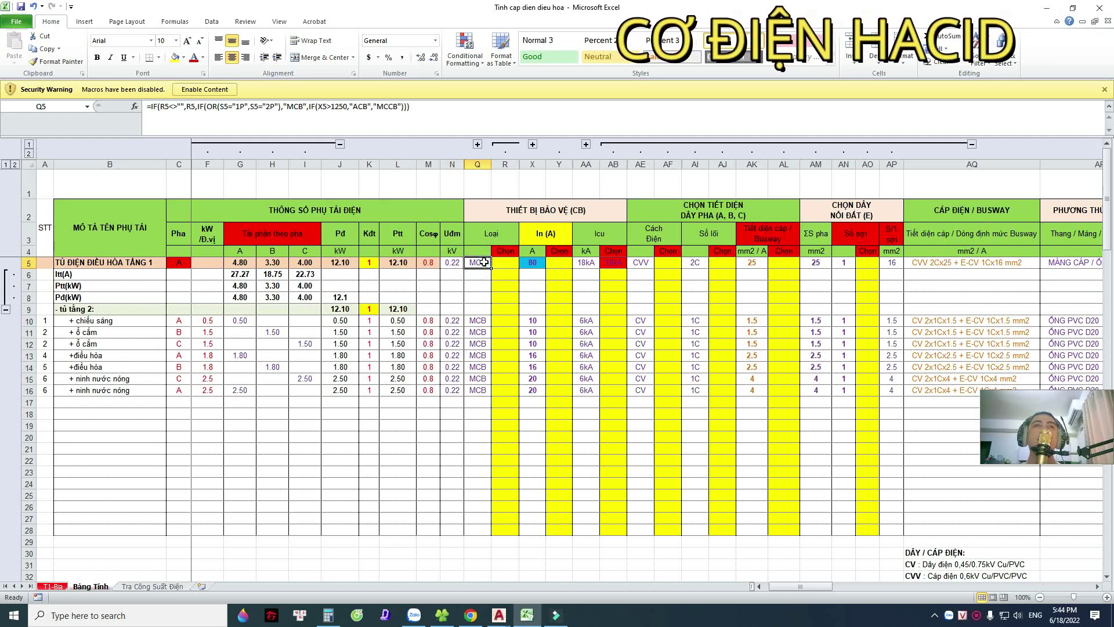
pyautogui.click(525, 263)
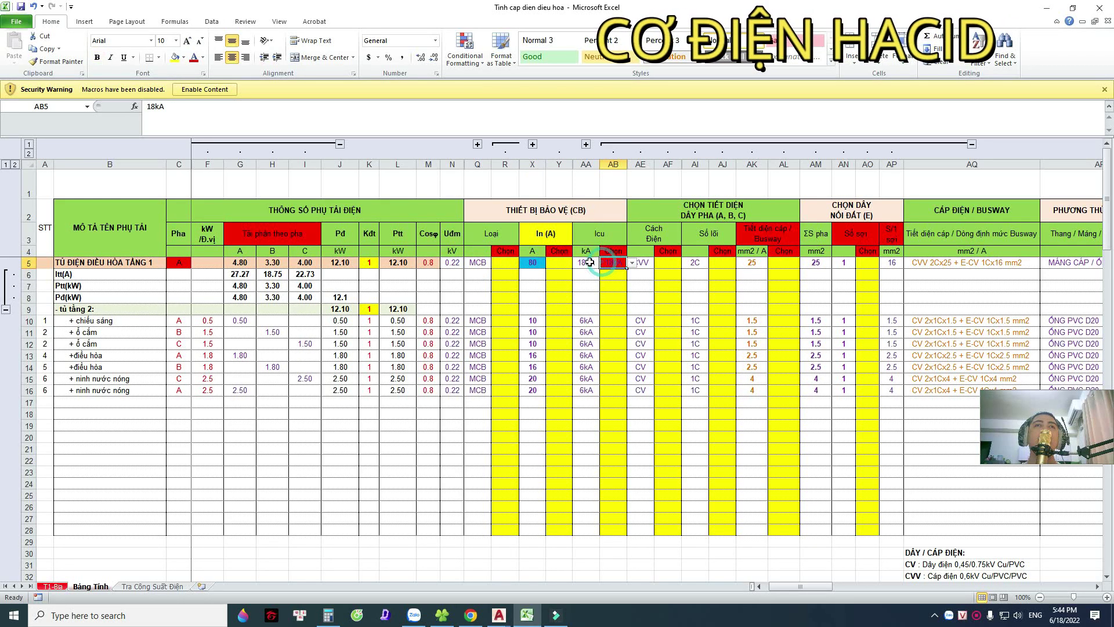
pyautogui.click(586, 263)
# Delete the 18kA override in AB5 so breaking capacity recalculates to 10kA, then return to AutoCAD.
pyautogui.click(619, 265)
pyautogui.press('Delete')
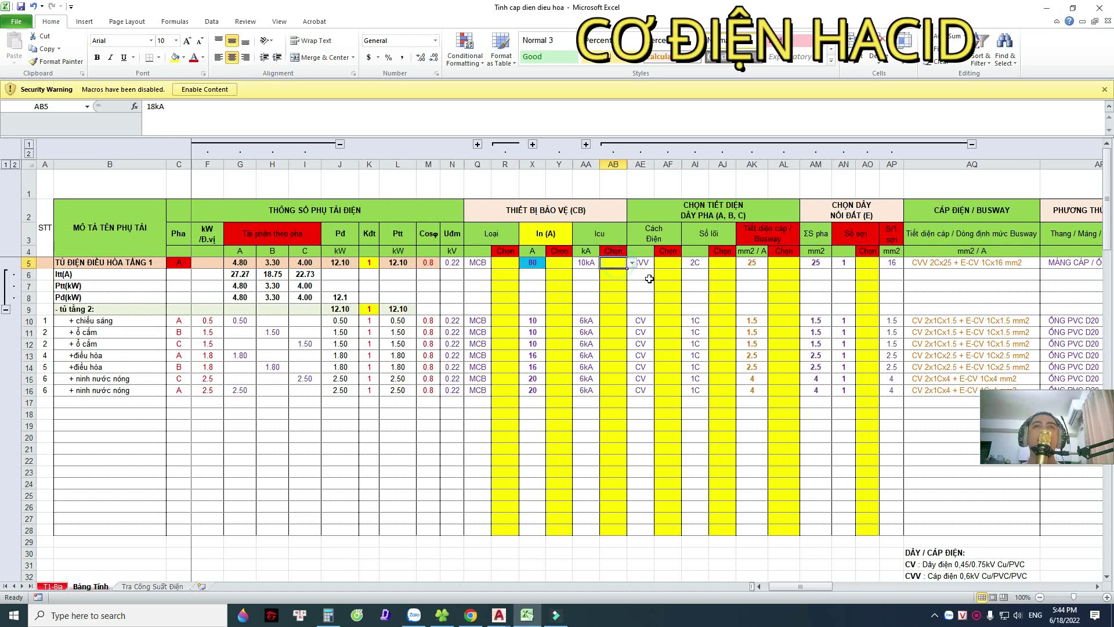
pyautogui.click(589, 263)
pyautogui.click(538, 263)
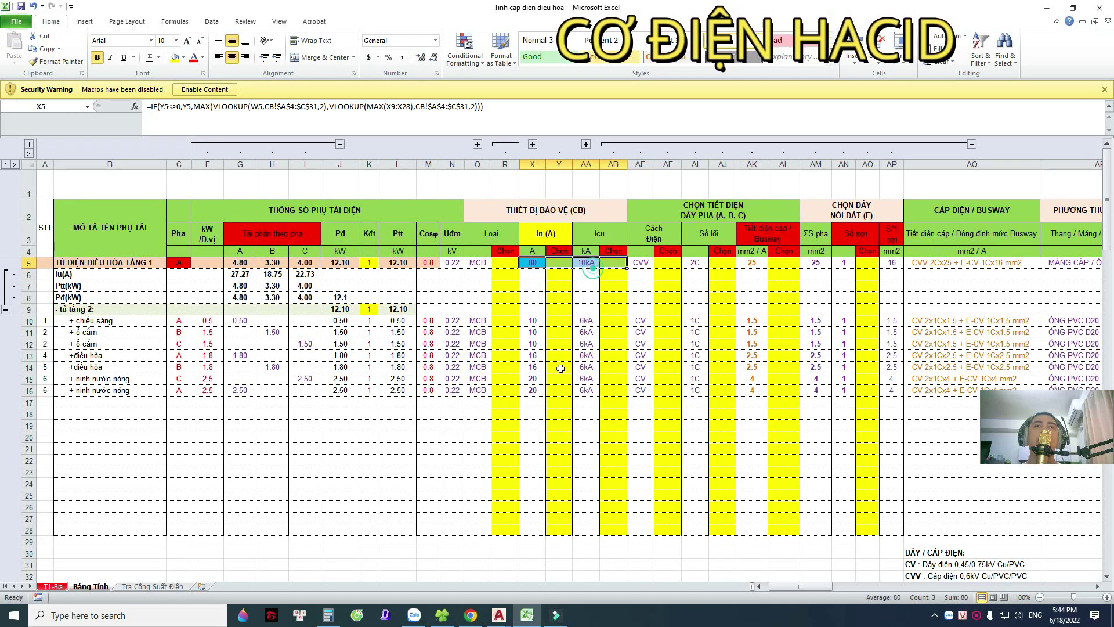
pyautogui.hotkey('alt', 'Tab')
pyautogui.moveTo(402, 474); pyautogui.dragTo(452, 324, button='middle')
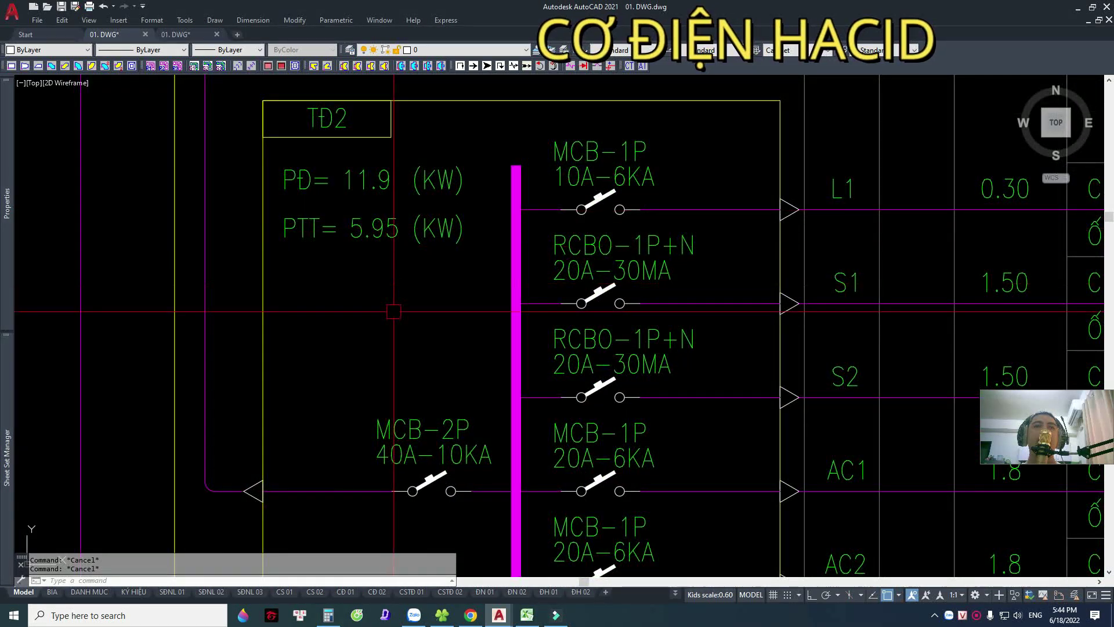
pyautogui.scroll(2, 451, 324)
pyautogui.scroll(-2, 475, 393)
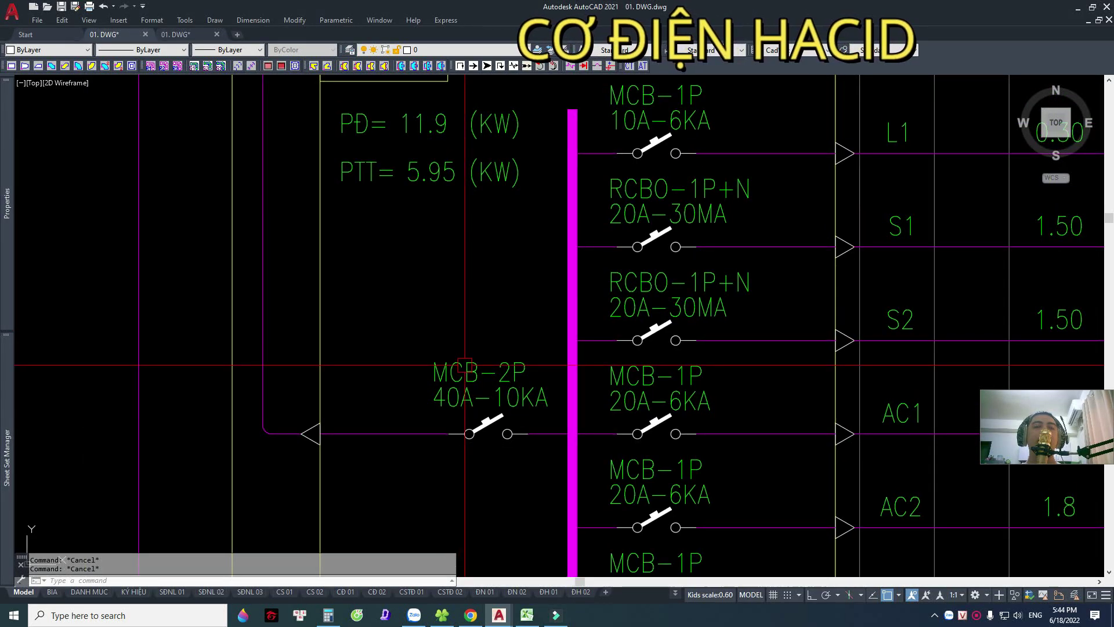
pyautogui.moveTo(465, 365); pyautogui.dragTo(472, 398, button='middle')
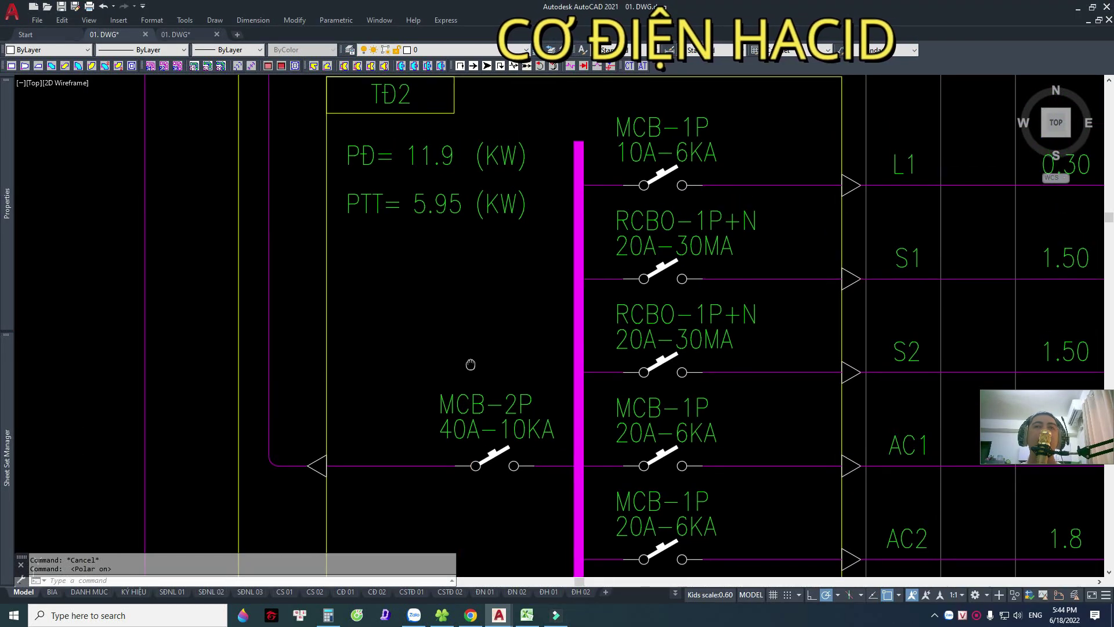
pyautogui.scroll(-3, 430, 245)
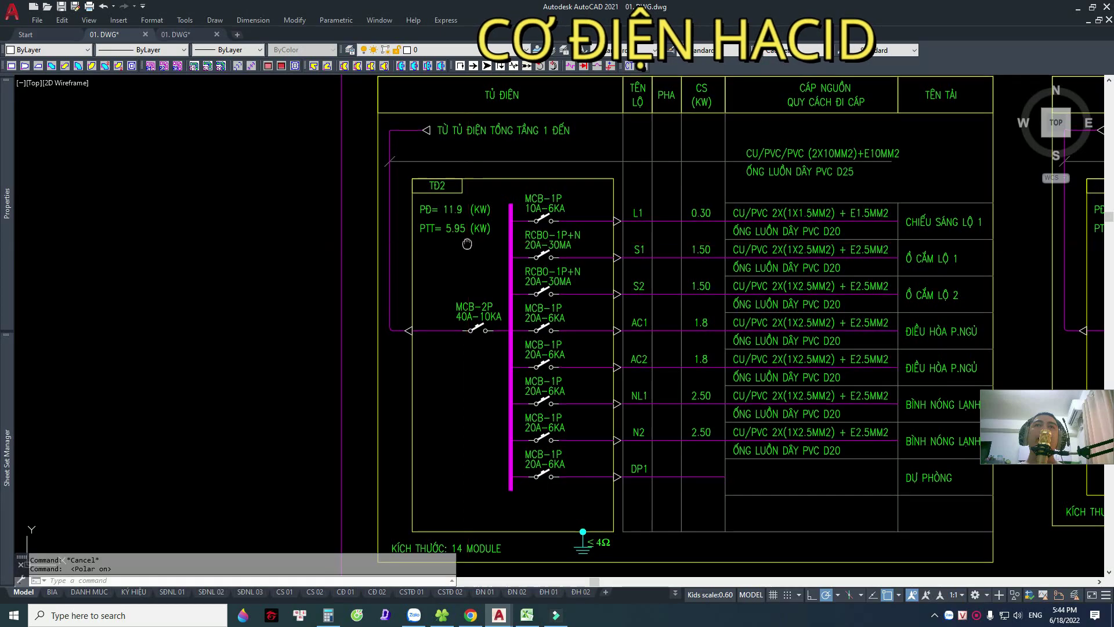
pyautogui.moveTo(464, 285); pyautogui.dragTo(412, 231, button='middle')
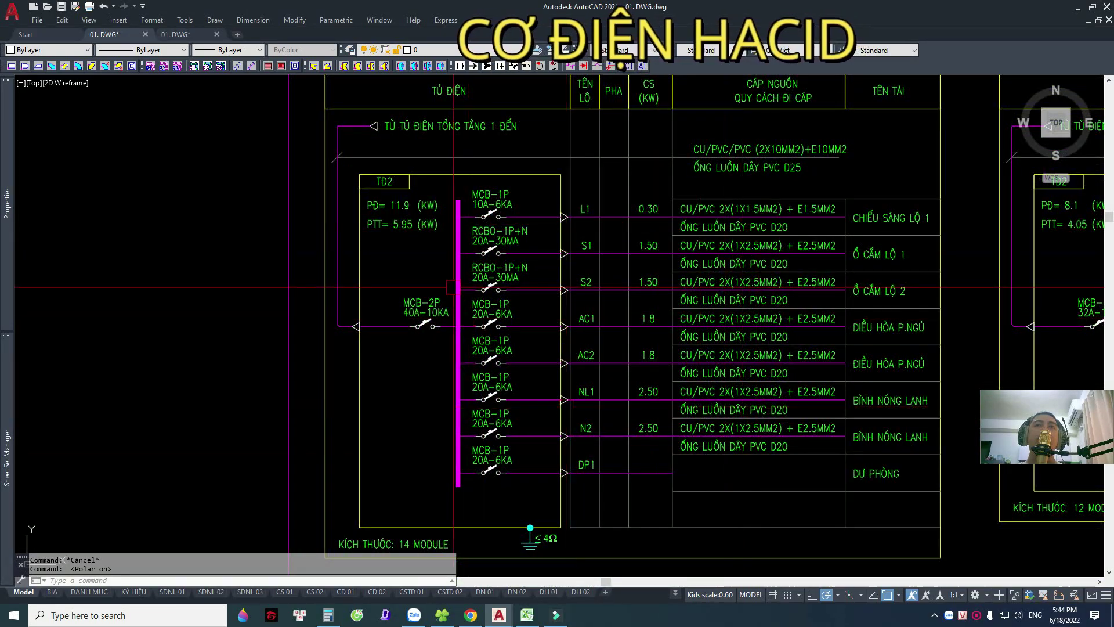
pyautogui.moveTo(538, 392); pyautogui.dragTo(577, 404, button='middle')
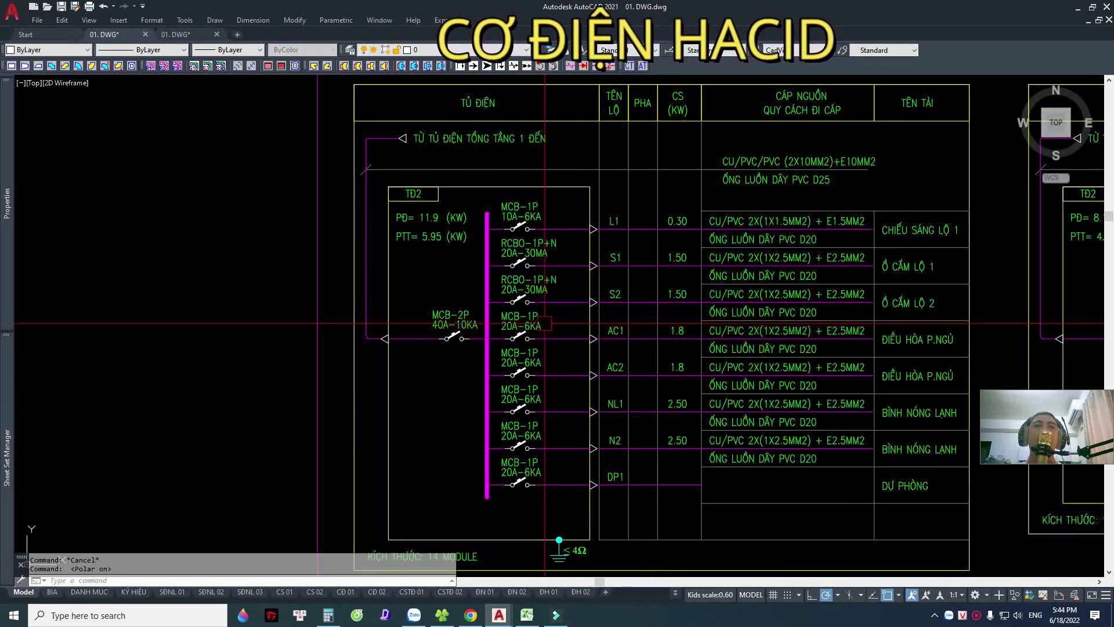
pyautogui.scroll(5, 430, 285)
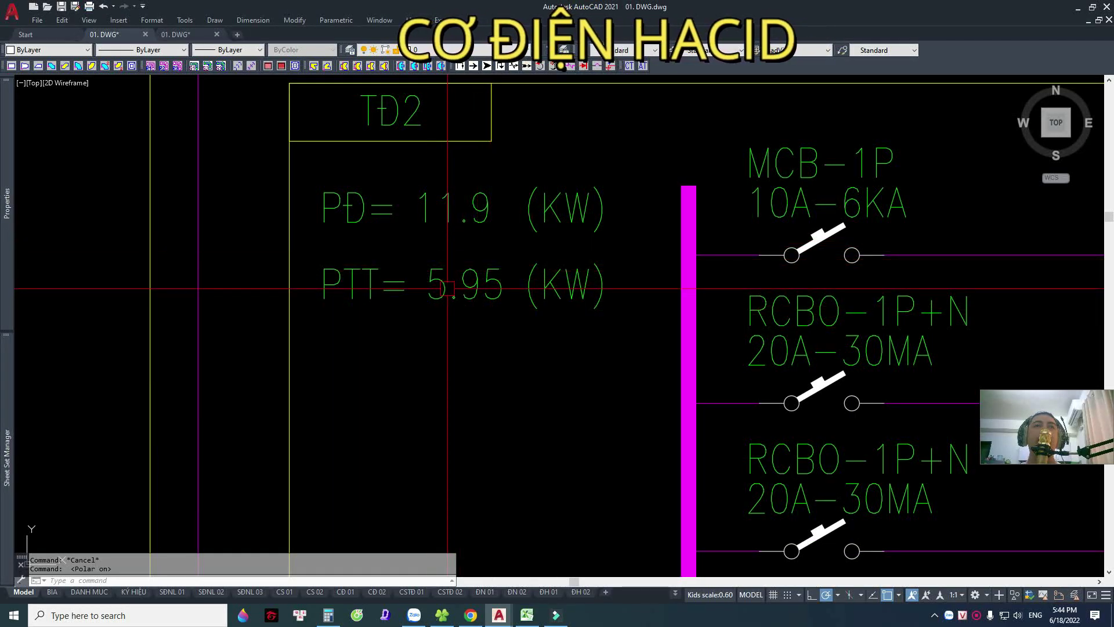
pyautogui.click(327, 615)
# Calculate 11.9 × 0.6 and 11.9 × 0.5 in Calculator, getting 5.95.
pyautogui.write('11.9*')
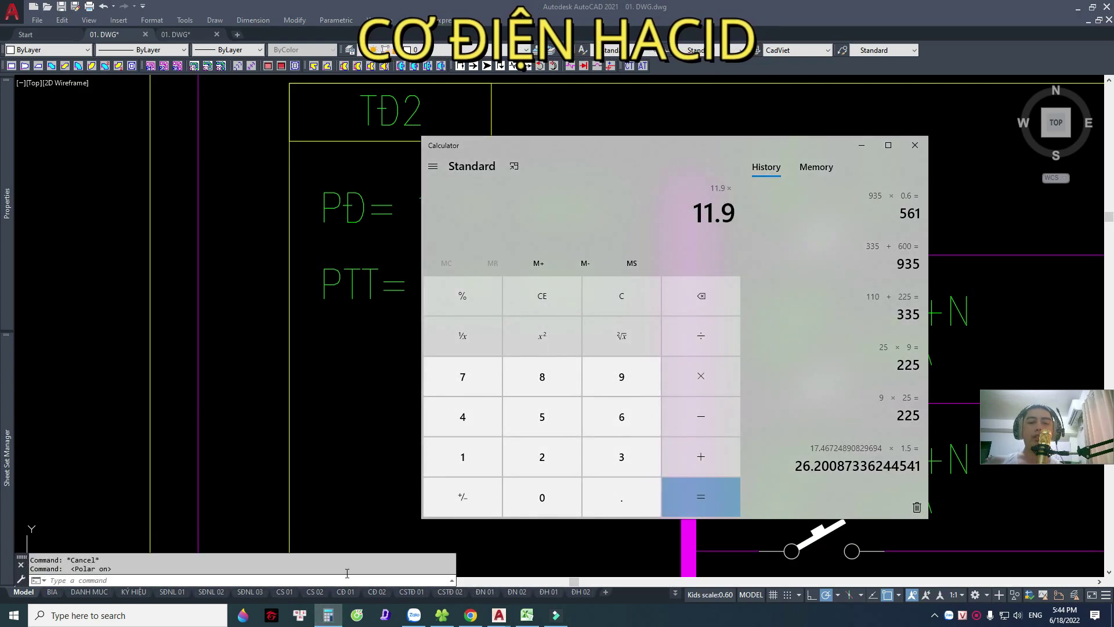
pyautogui.write('0.6')
pyautogui.press('Return')
pyautogui.moveTo(631, 148); pyautogui.dragTo(742, 142)
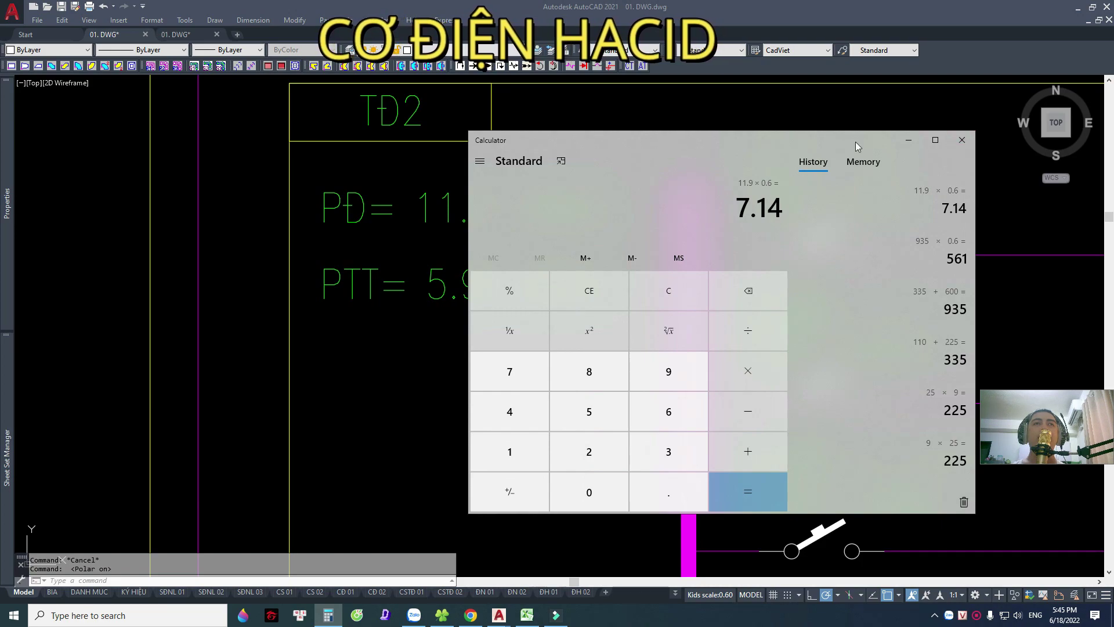
pyautogui.moveTo(856, 142); pyautogui.dragTo(885, 131)
pyautogui.write('11.9*0')
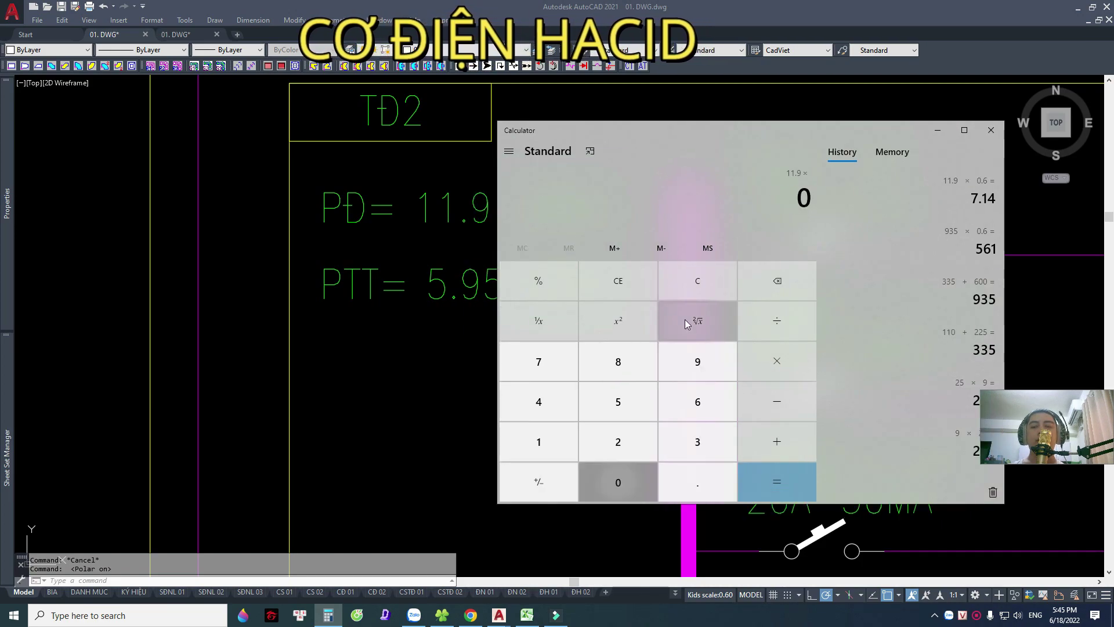
pyautogui.write('5')
pyautogui.press('Return')
# Close Calculator, select the PTT= 5.95 label on TĐ2, then go to Excel's Kdt cell K5.
pyautogui.click(992, 130)
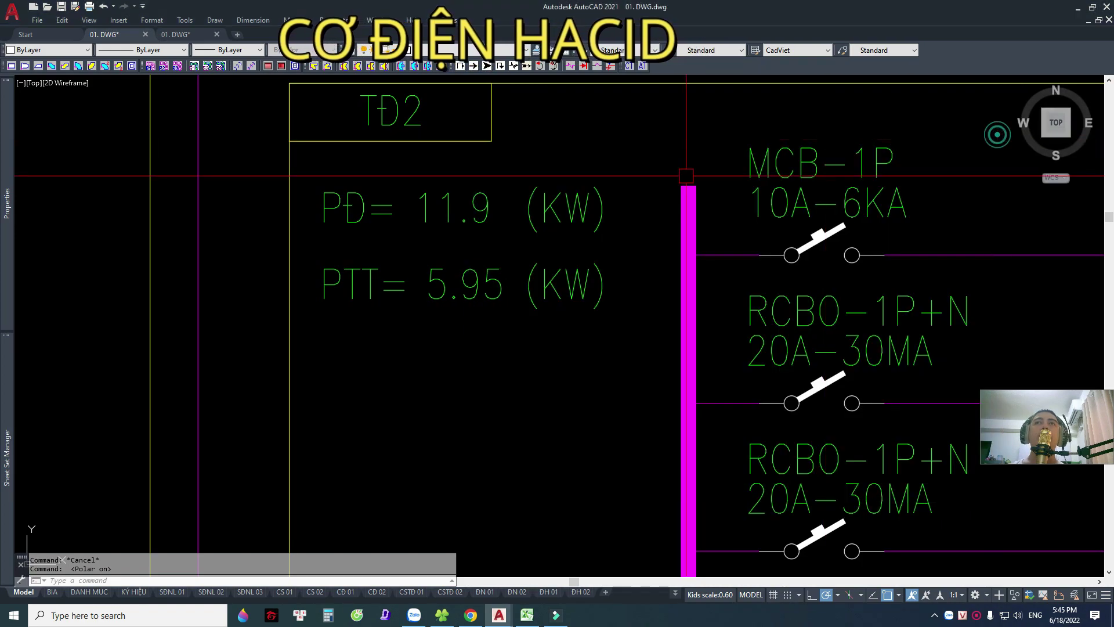
pyautogui.moveTo(686, 176); pyautogui.dragTo(718, 172, button='middle')
pyautogui.click(444, 243)
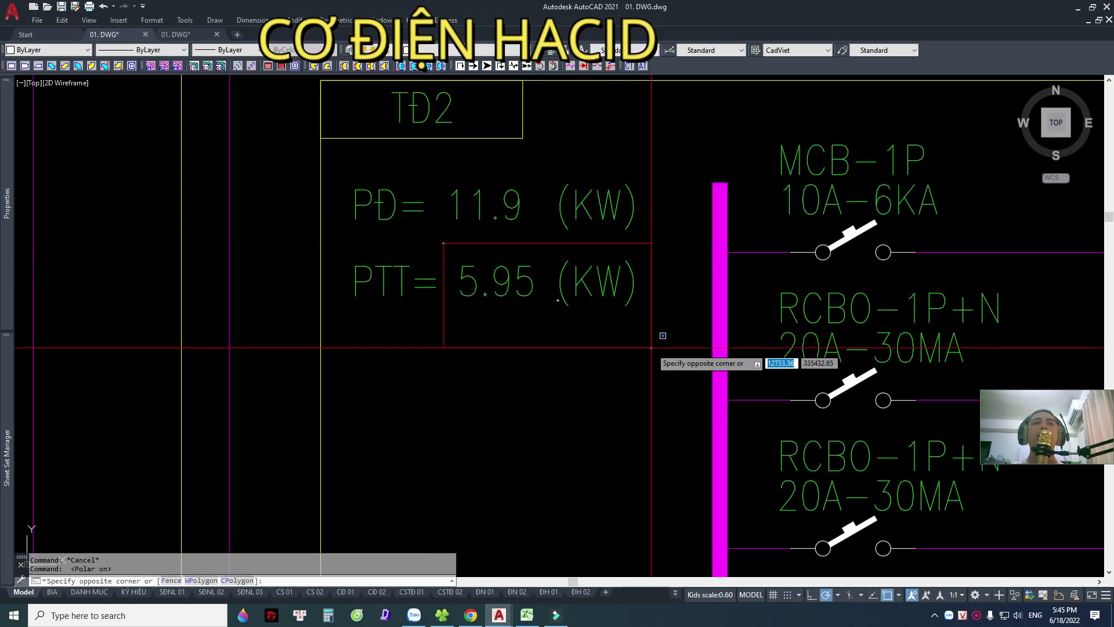
pyautogui.click(651, 347)
pyautogui.press('Escape')
pyautogui.click(476, 288)
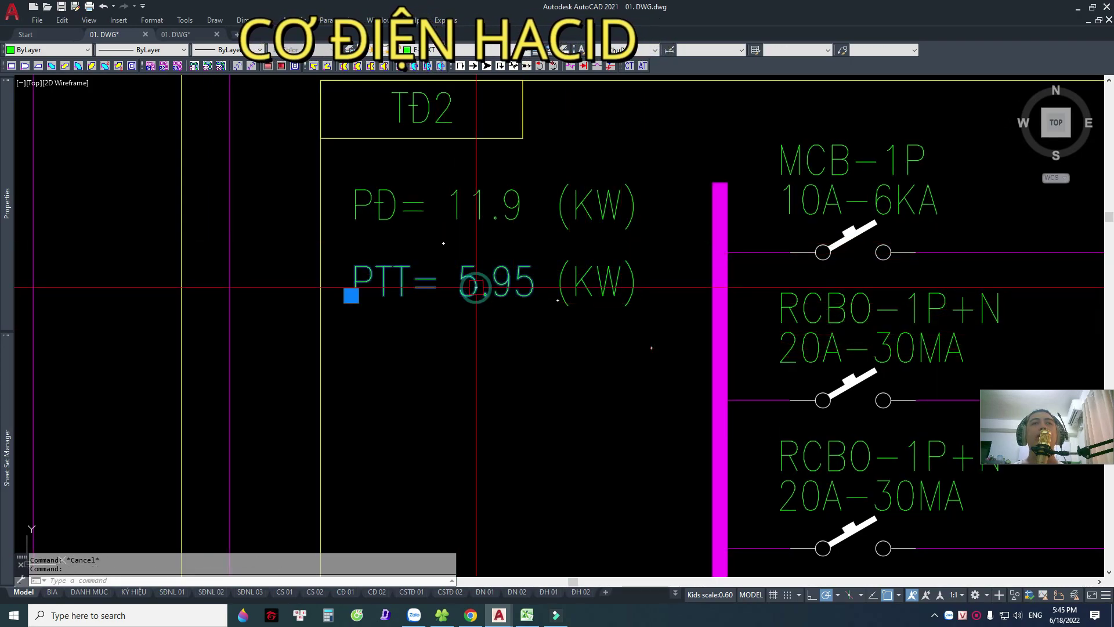
pyautogui.click(527, 615)
pyautogui.click(305, 330)
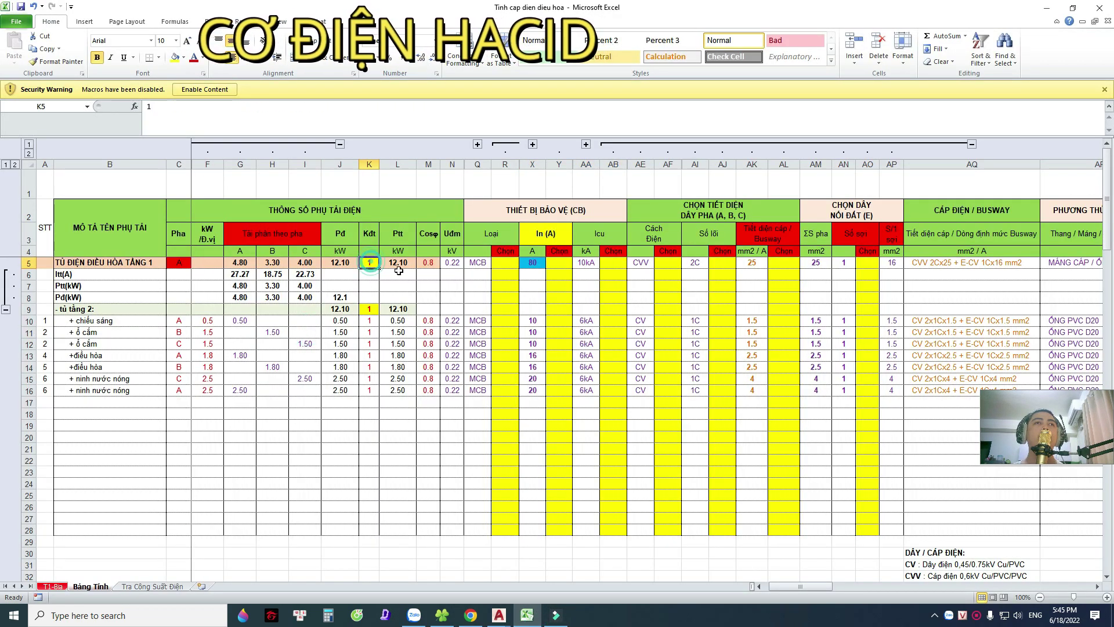
# Enter Kdt 0.5 in K5 and K9 and confirm the floor SUBTOTAL Pd formula.
pyautogui.write('0,')
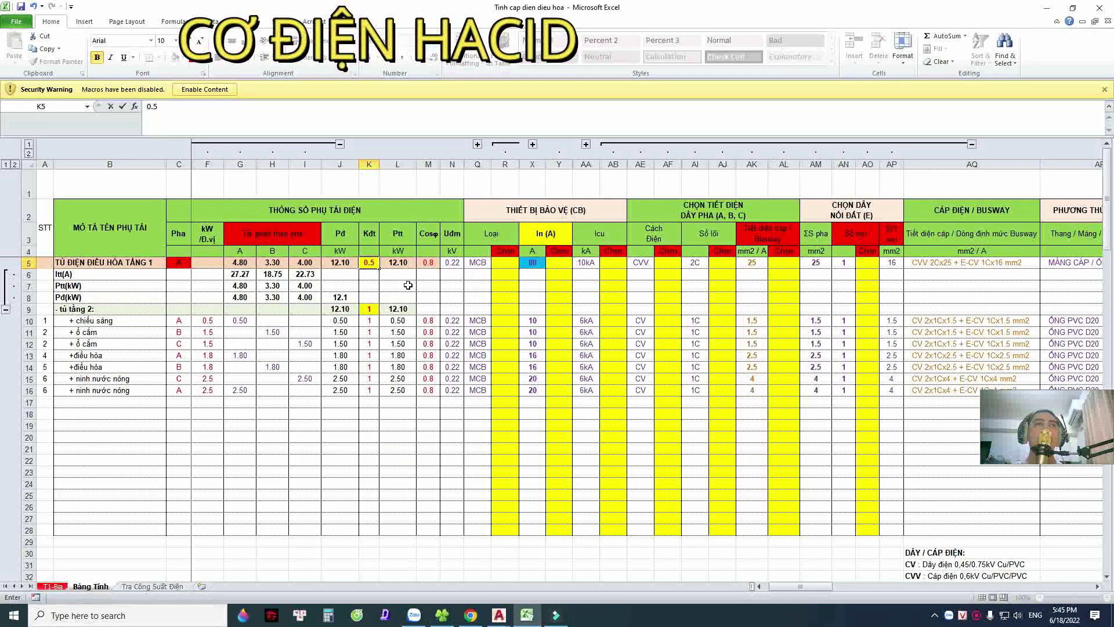
pyautogui.press('Return')
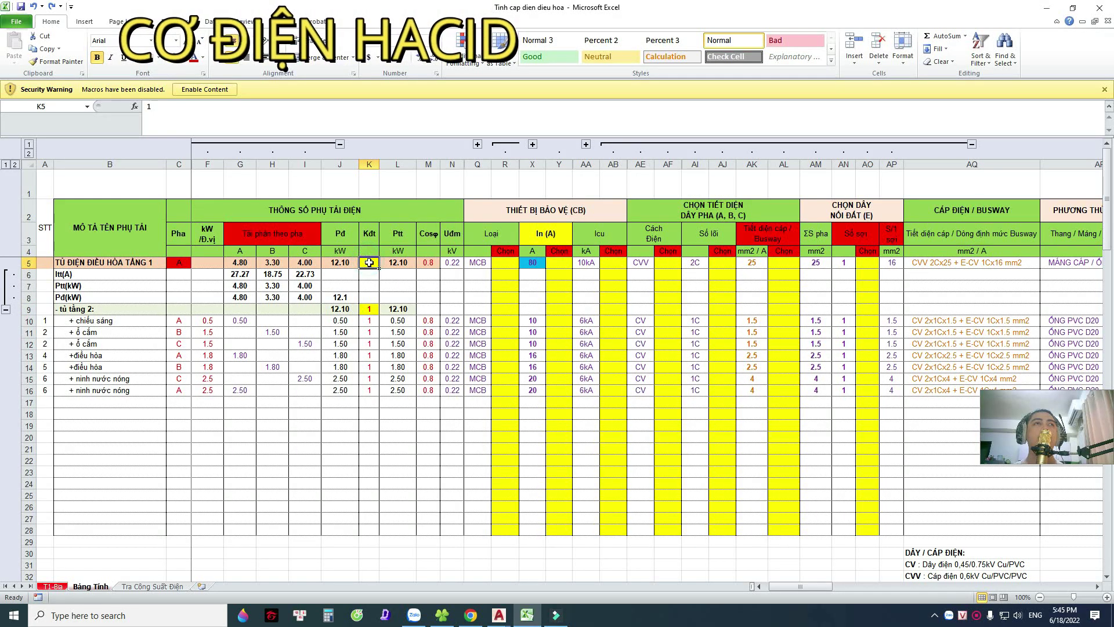
pyautogui.click(372, 310)
pyautogui.write('0.5')
pyautogui.press('Return')
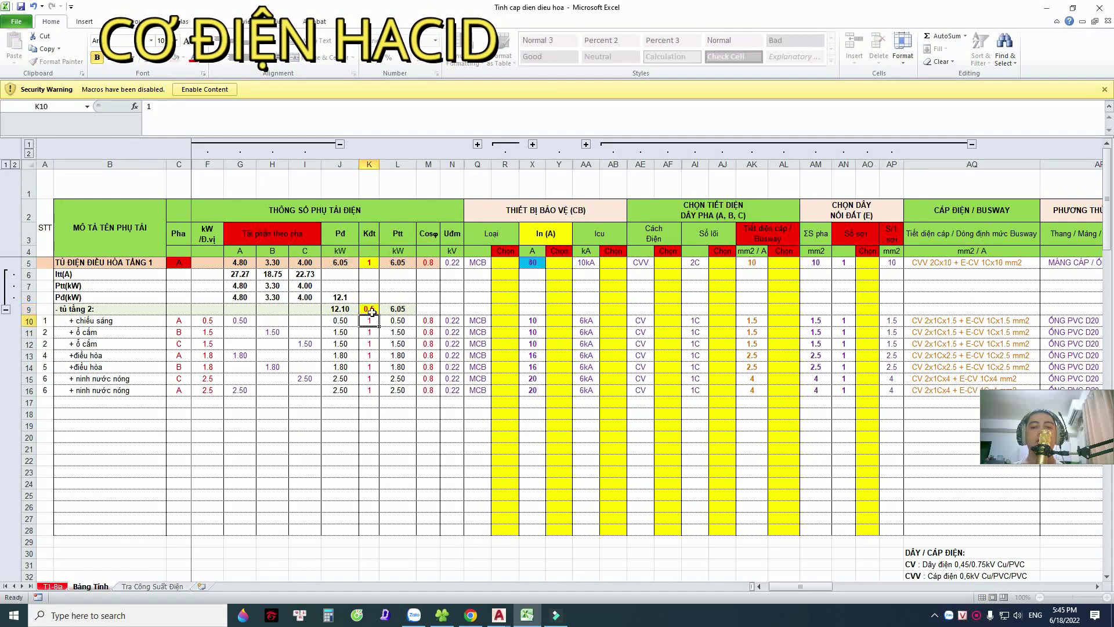
pyautogui.click(374, 264)
pyautogui.write('0.5')
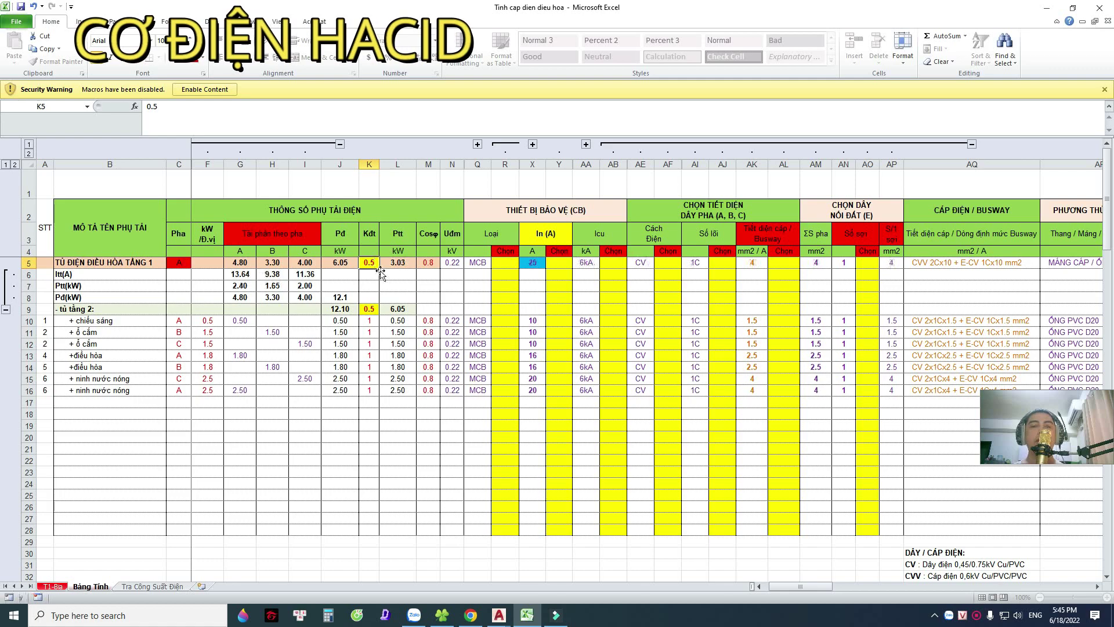
pyautogui.press('Return')
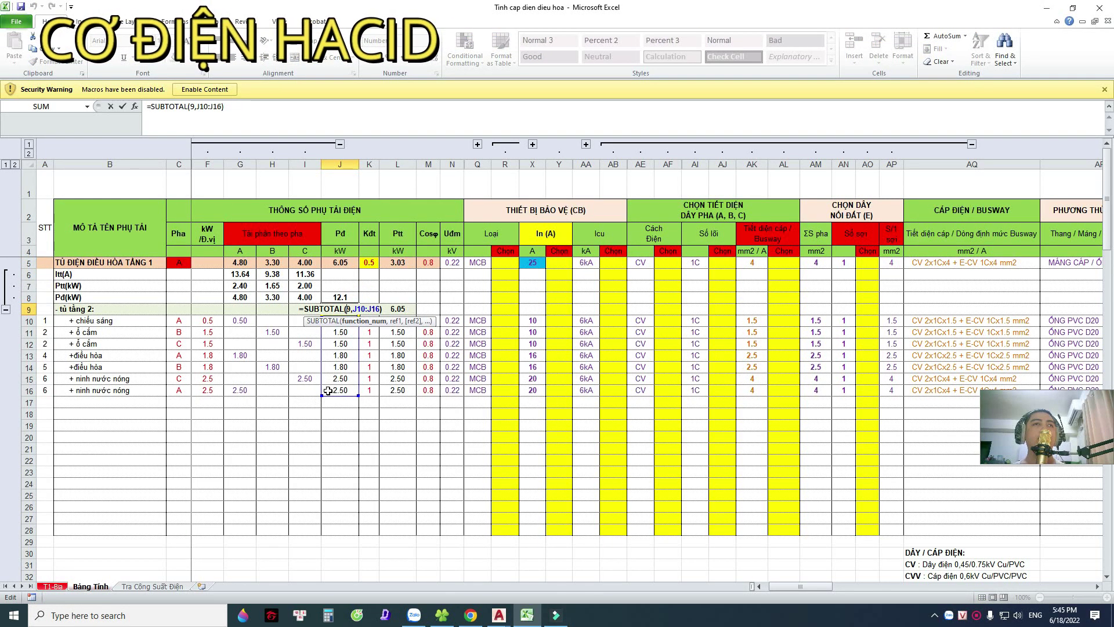
pyautogui.hotkey('ctrl', 'Return')
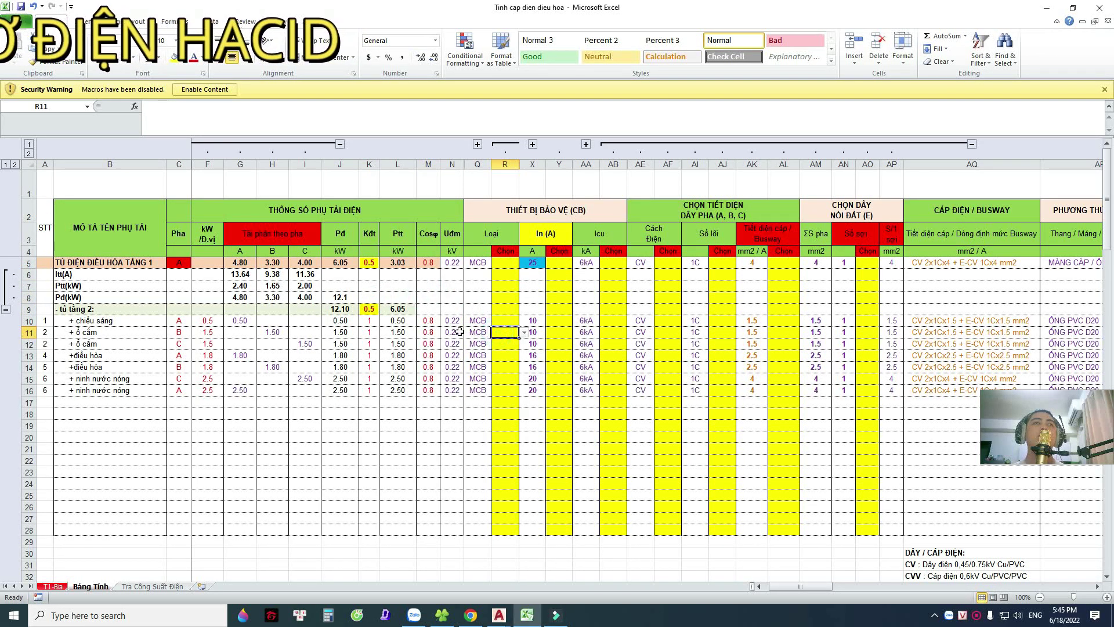
# Briefly zoom around the TĐ2 diagram in AutoCAD.
pyautogui.hotkey('alt', 'Tab')
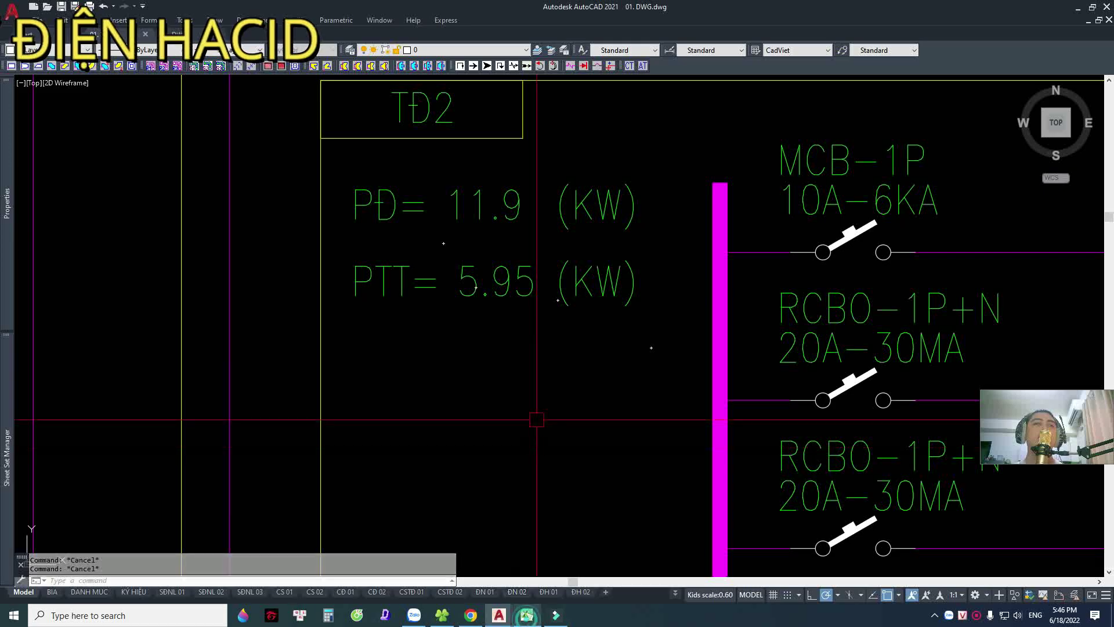
pyautogui.scroll(-2, 537, 575)
pyautogui.scroll(2, 537, 574)
pyautogui.scroll(1, 536, 574)
# Read the panel row's CVV insulation and cable-size formulas in AE5 and AQ5.
pyautogui.click(527, 616)
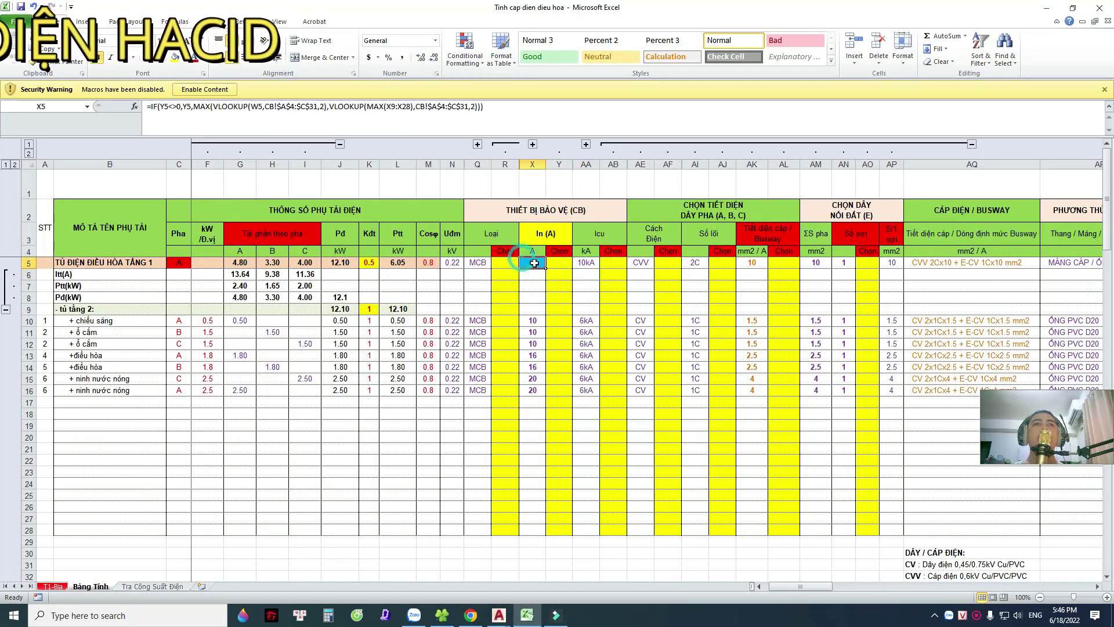
pyautogui.click(592, 263)
pyautogui.click(647, 263)
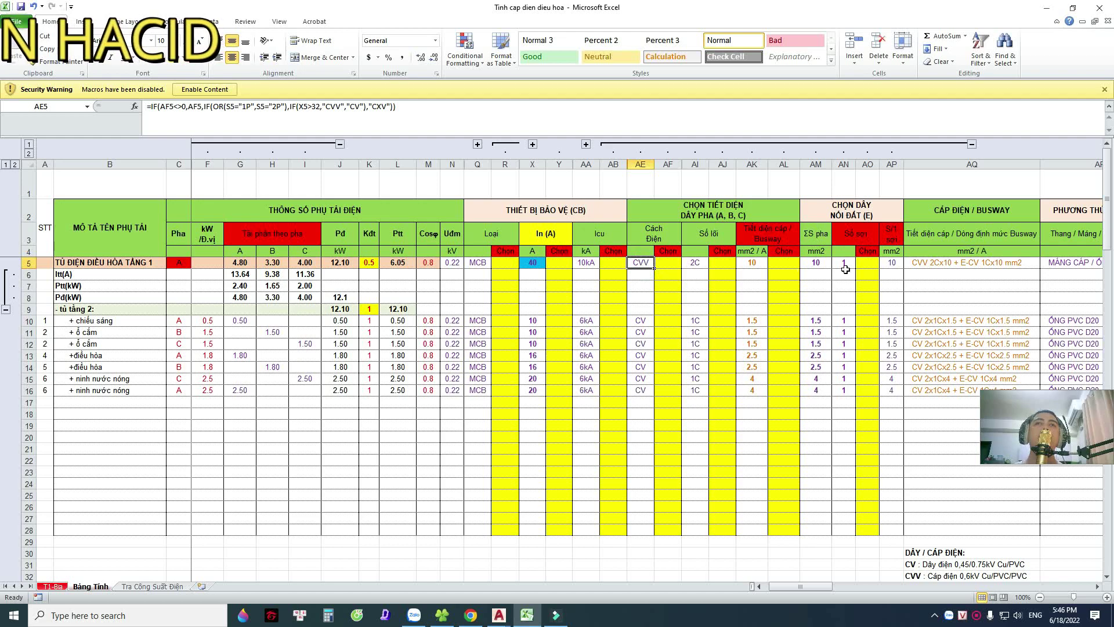
pyautogui.click(937, 264)
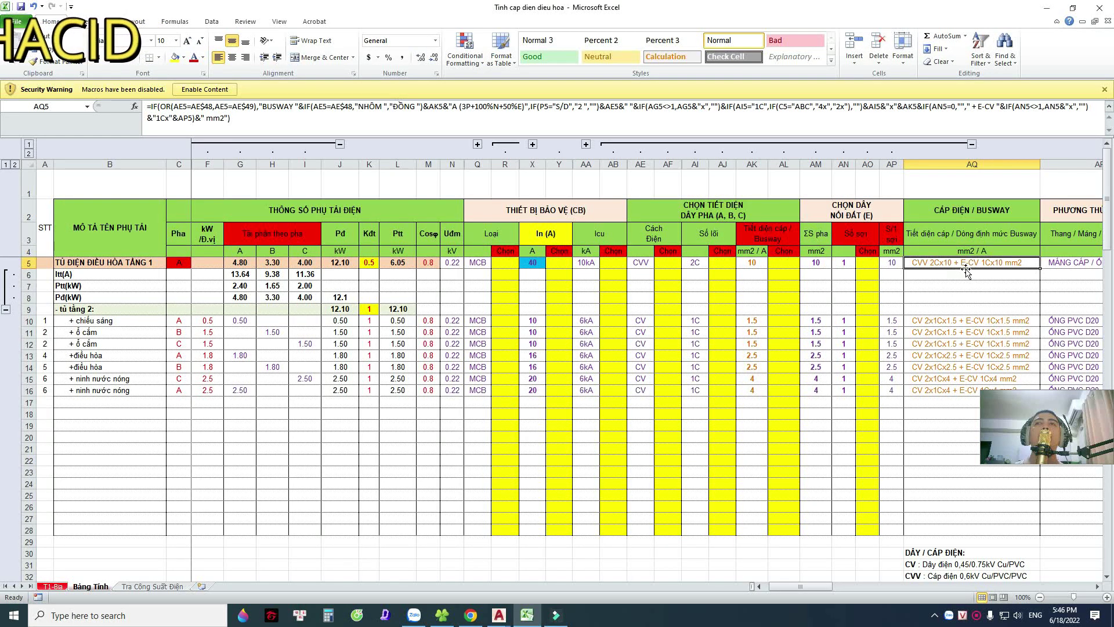
pyautogui.click(526, 619)
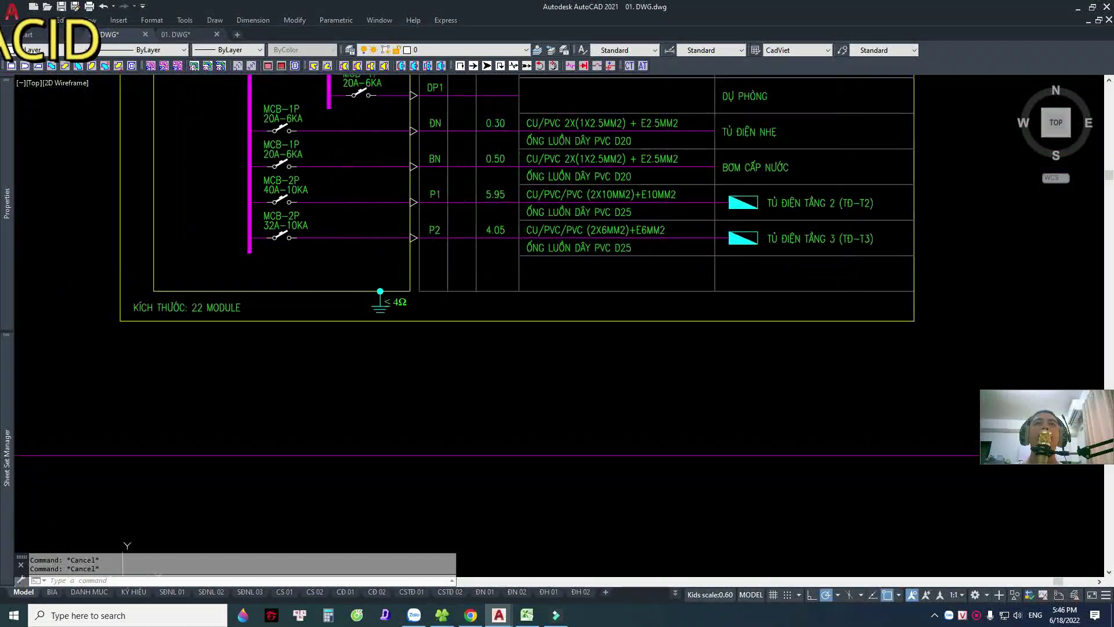
# Zoom and pan to the floor-2 panel table with its TÊN TẢI load-name column.
pyautogui.scroll(2, 622, 200)
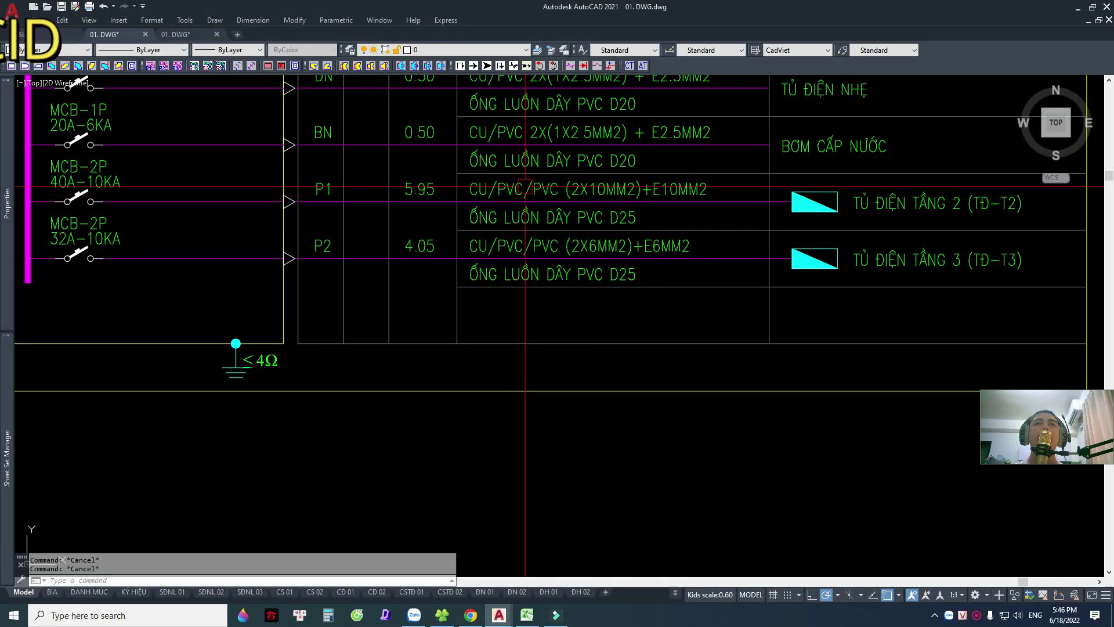
pyautogui.scroll(-5, 422, 343)
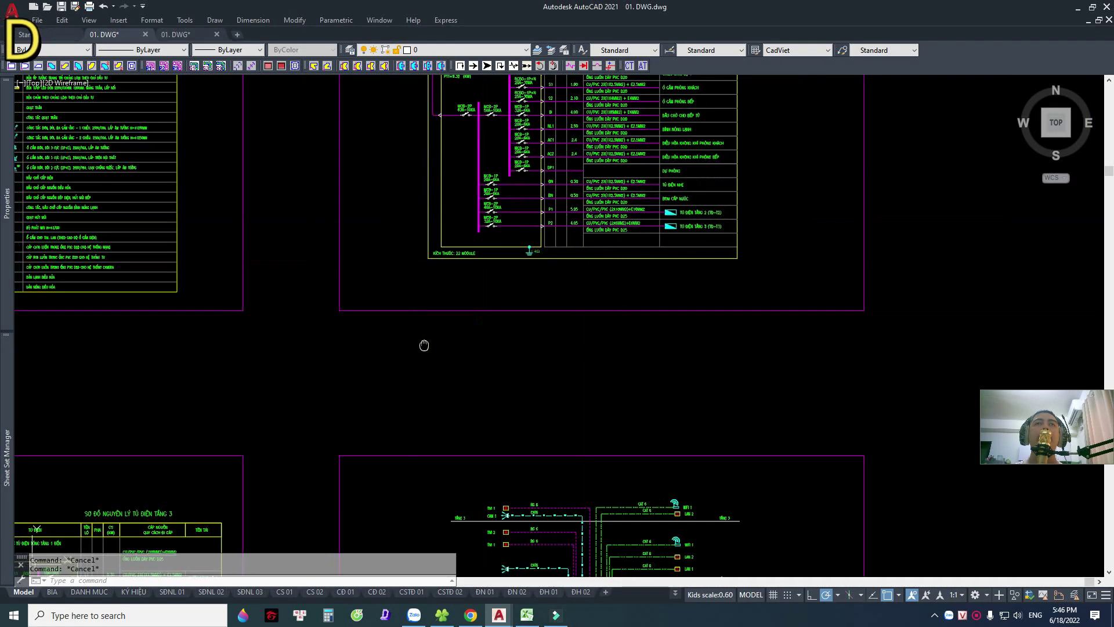
pyautogui.scroll(3, 348, 325)
pyautogui.scroll(2, 325, 307)
pyautogui.scroll(2, 302, 311)
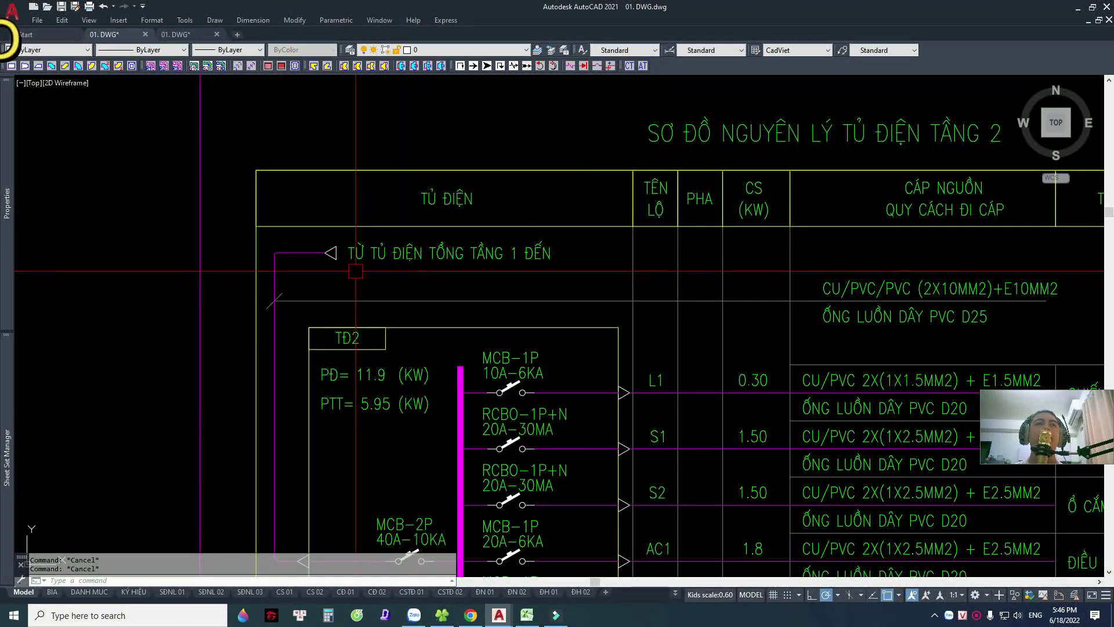
pyautogui.moveTo(531, 269)
pyautogui.mouseDown(button='middle')
pyautogui.moveTo(576, 267)
pyautogui.moveTo(522, 277)
pyautogui.mouseUp(button='middle')
pyautogui.moveTo(685, 290); pyautogui.dragTo(534, 293, button='middle')
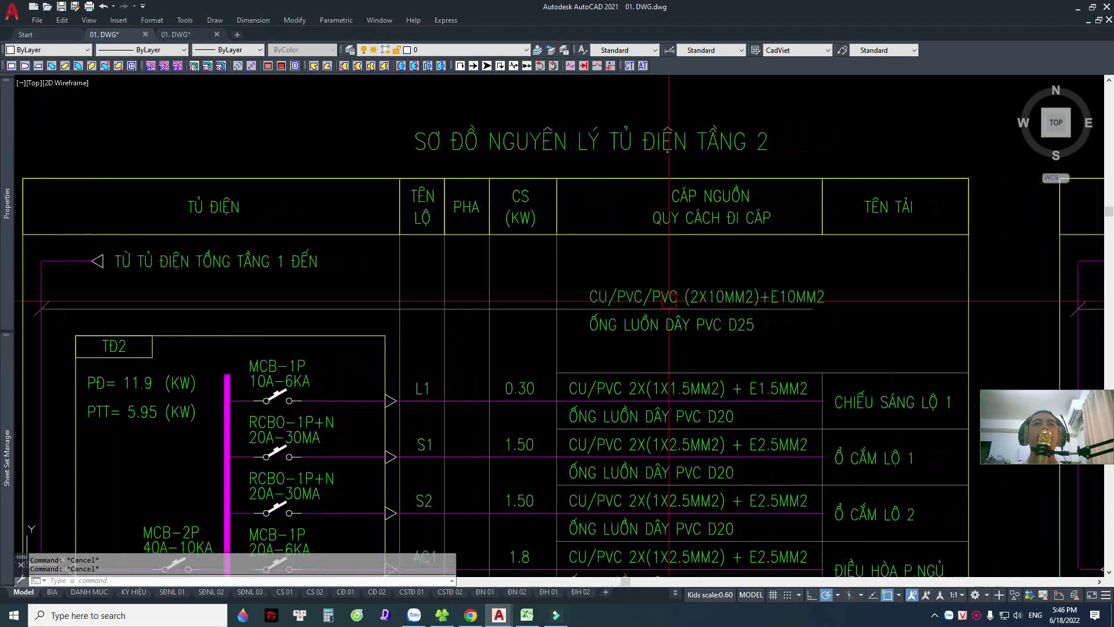
pyautogui.moveTo(632, 310)
pyautogui.mouseDown(button='middle')
pyautogui.moveTo(568, 312)
pyautogui.moveTo(614, 264)
pyautogui.mouseUp(button='middle')
# Select the incoming CU/PVC/PVC (2X10MM2)+E10MM2 cable line and label, then switch to Excel.
pyautogui.click(609, 257)
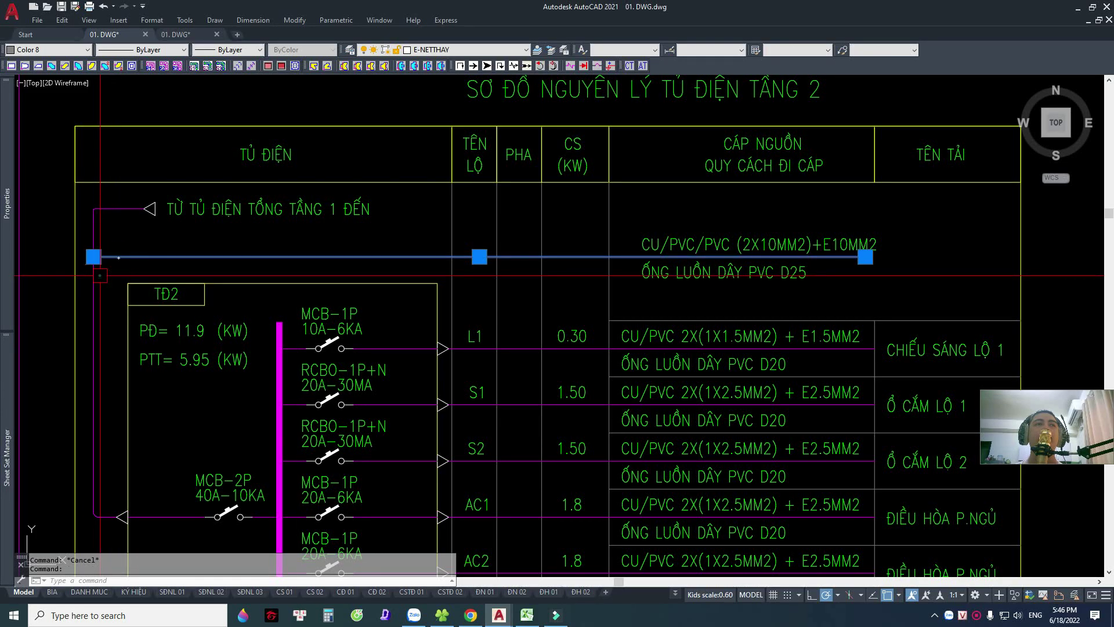
pyautogui.click(96, 301)
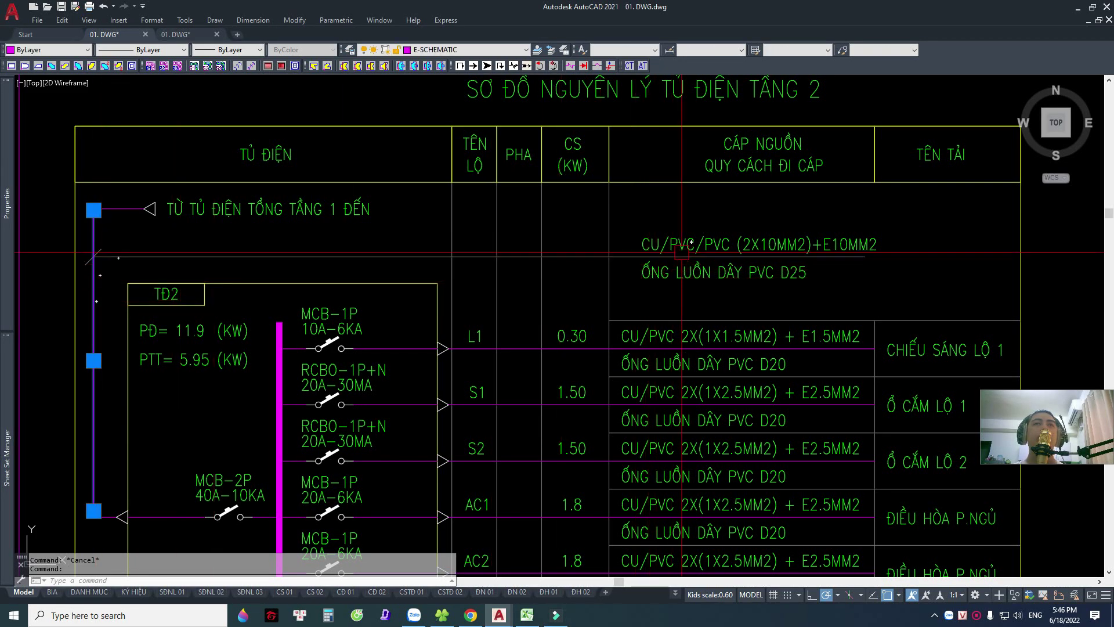
pyautogui.press('Escape')
pyautogui.click(617, 224)
pyautogui.click(910, 296)
pyautogui.moveTo(786, 286); pyautogui.dragTo(690, 291, button='middle')
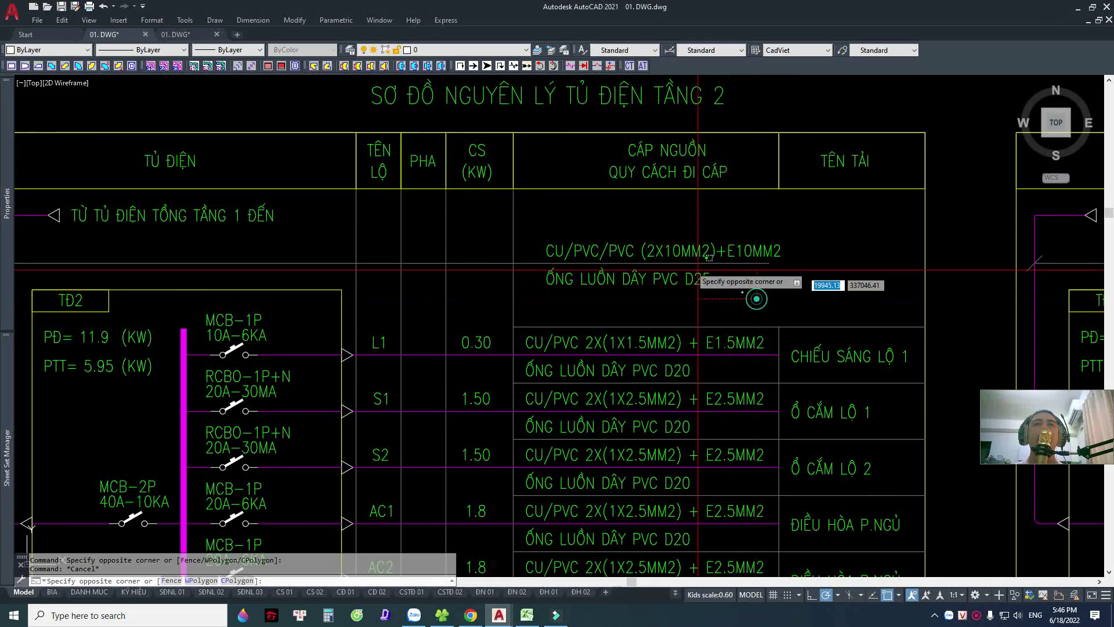
pyautogui.click(528, 614)
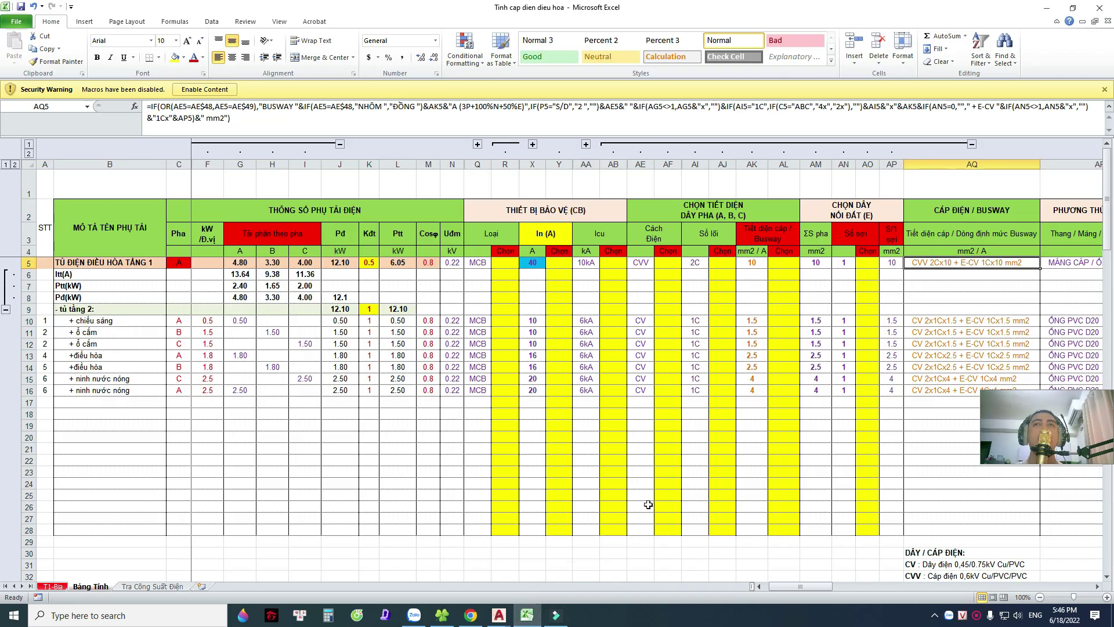
# Check the AQ14 air-conditioner cable and AR5 MÁNG CÁP / ỐNG PVC D25 installation formulas.
pyautogui.click(906, 370)
pyautogui.moveTo(824, 590); pyautogui.dragTo(833, 590)
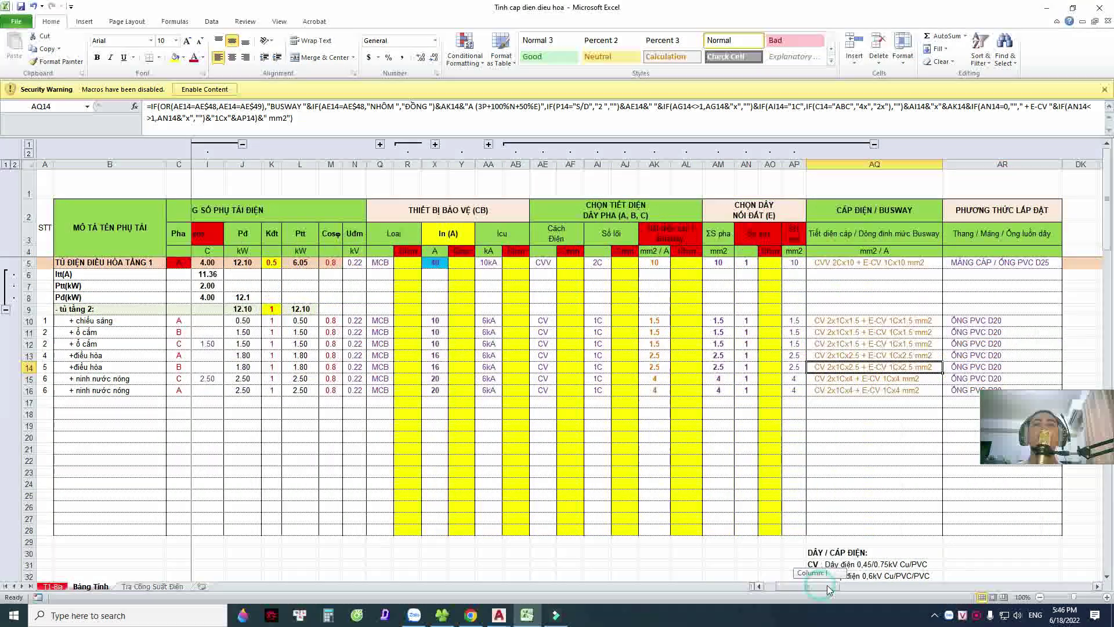
pyautogui.click(1017, 264)
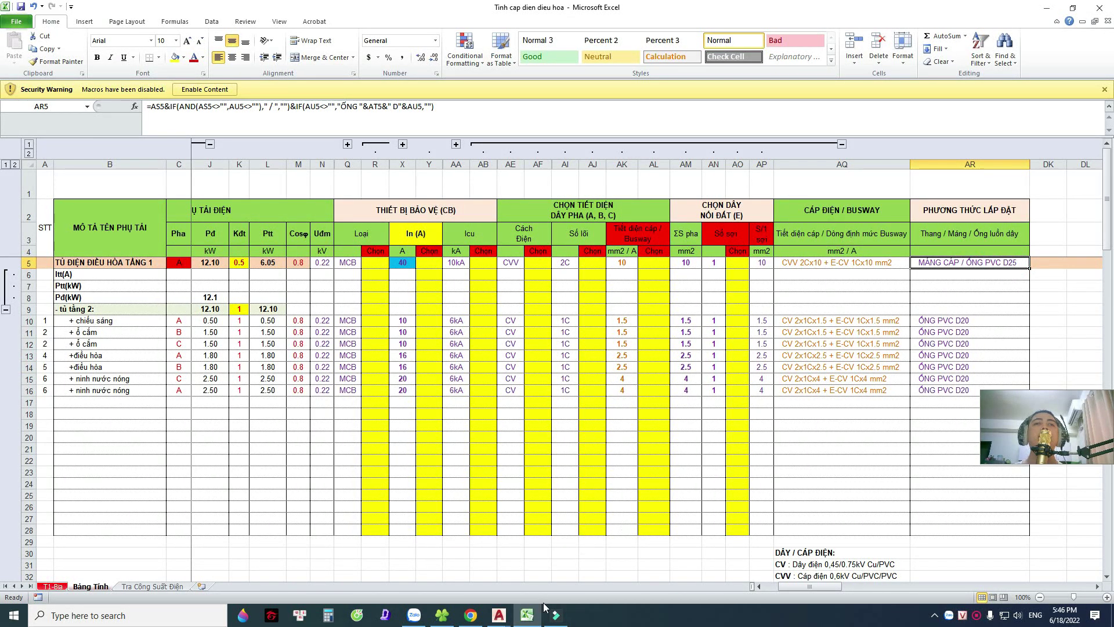
pyautogui.hotkey('alt', 'Tab')
pyautogui.scroll(-3, 799, 339)
pyautogui.scroll(3, 799, 339)
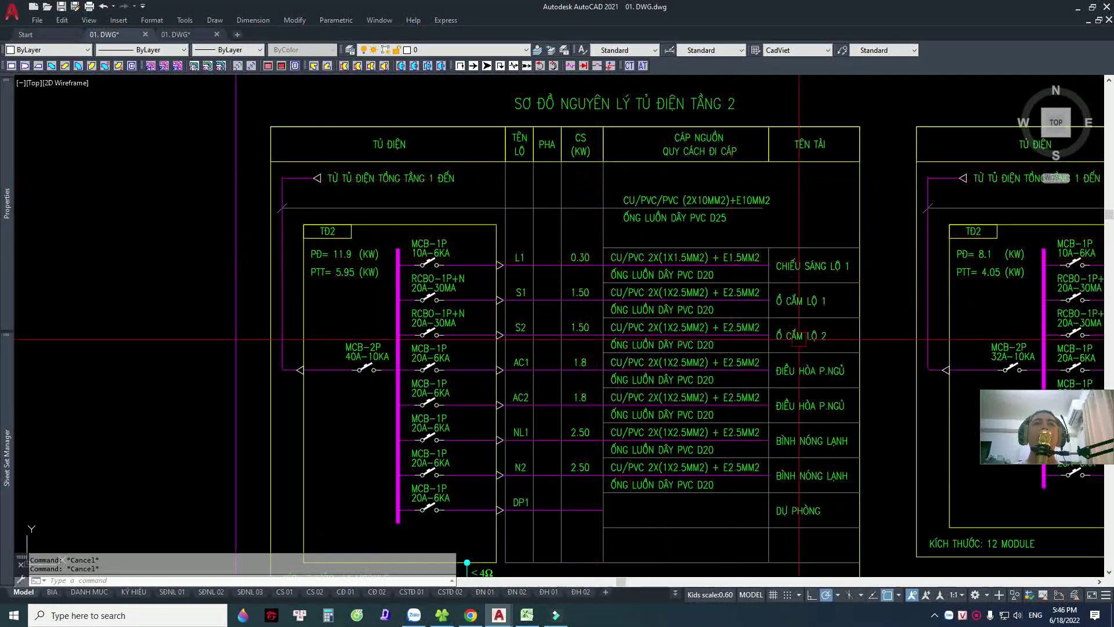
# Zoom around the TĐ2 panel schedule, briefly selecting then cancelling the L1 circuit cell.
pyautogui.moveTo(661, 293); pyautogui.dragTo(646, 256, button='middle')
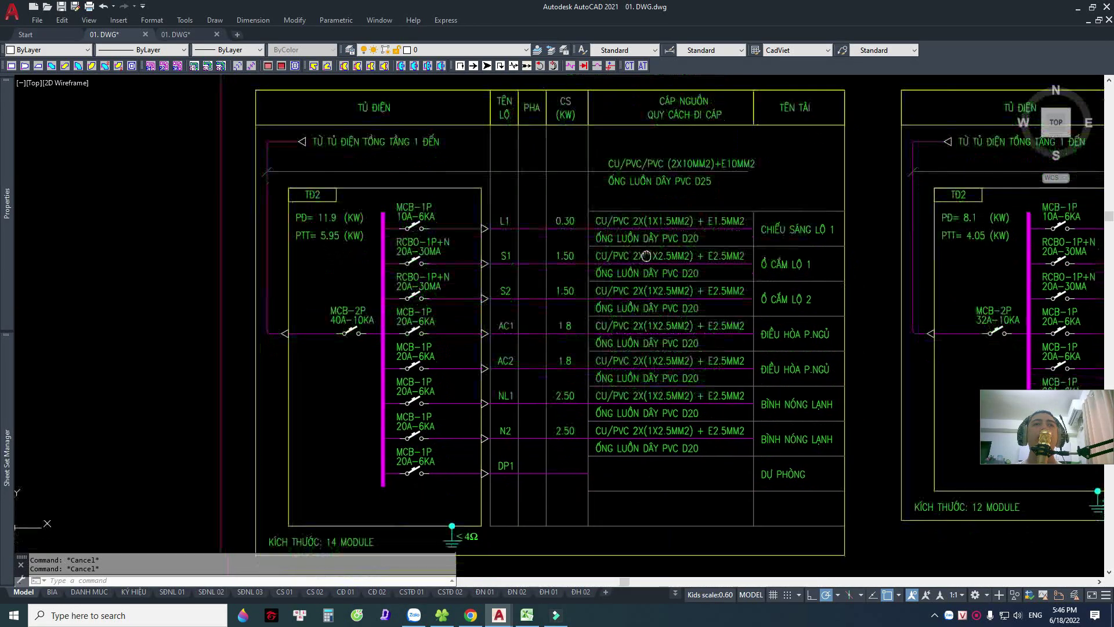
pyautogui.scroll(2, 498, 216)
pyautogui.scroll(4, 498, 216)
pyautogui.click(498, 216)
pyautogui.scroll(-2, 498, 216)
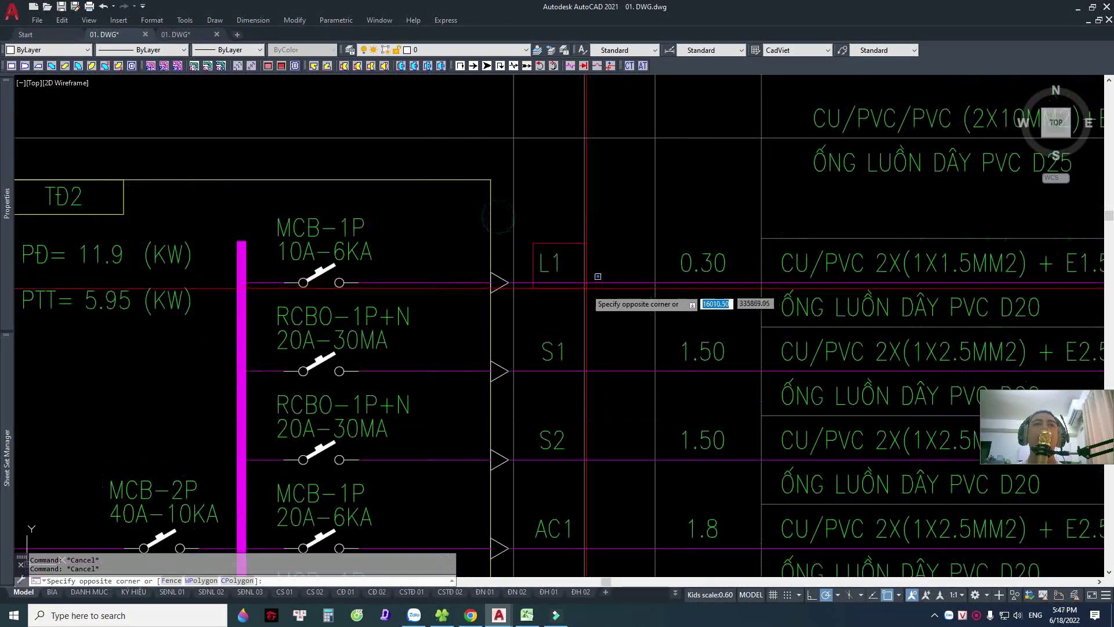
pyautogui.scroll(-2, 580, 291)
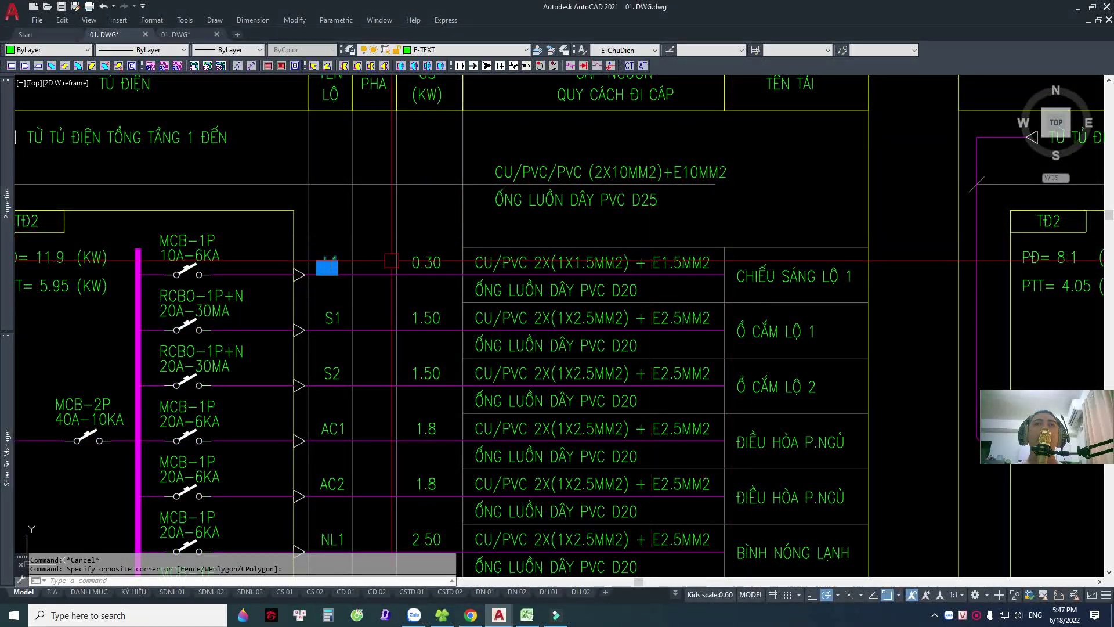
pyautogui.scroll(3, 348, 261)
pyautogui.scroll(-3, 348, 262)
pyautogui.press('Escape')
pyautogui.scroll(-10, 494, 175)
# Pan across the sheet set to browse the rooms of the floor-1 lighting plan.
pyautogui.moveTo(559, 217)
pyautogui.mouseDown(button='middle')
pyautogui.moveTo(559, 183)
pyautogui.moveTo(516, 262)
pyautogui.mouseUp(button='middle')
pyautogui.scroll(6, 452, 250)
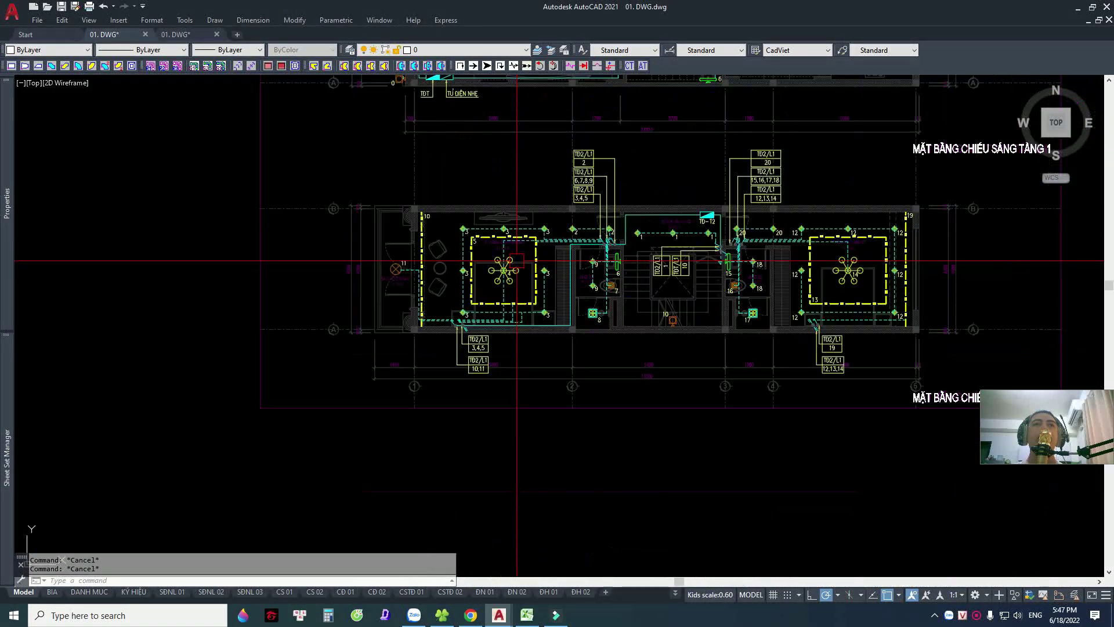
pyautogui.scroll(2, 516, 261)
pyautogui.moveTo(609, 286); pyautogui.dragTo(578, 277, button='middle')
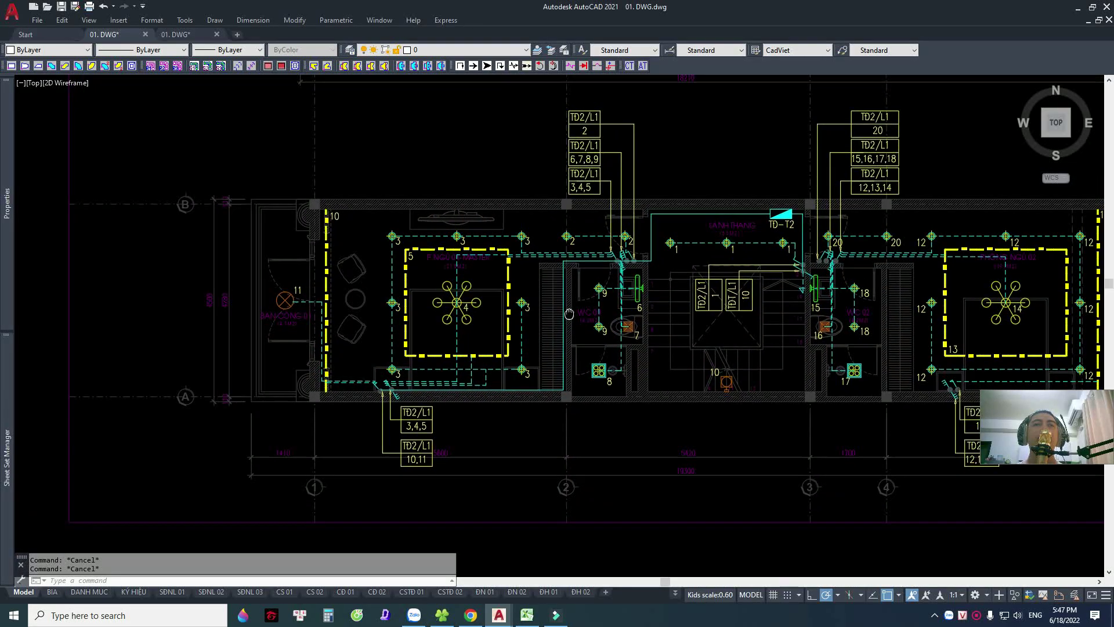
pyautogui.scroll(2, 578, 277)
pyautogui.moveTo(639, 243); pyautogui.dragTo(540, 267, button='middle')
pyautogui.scroll(-2, 536, 276)
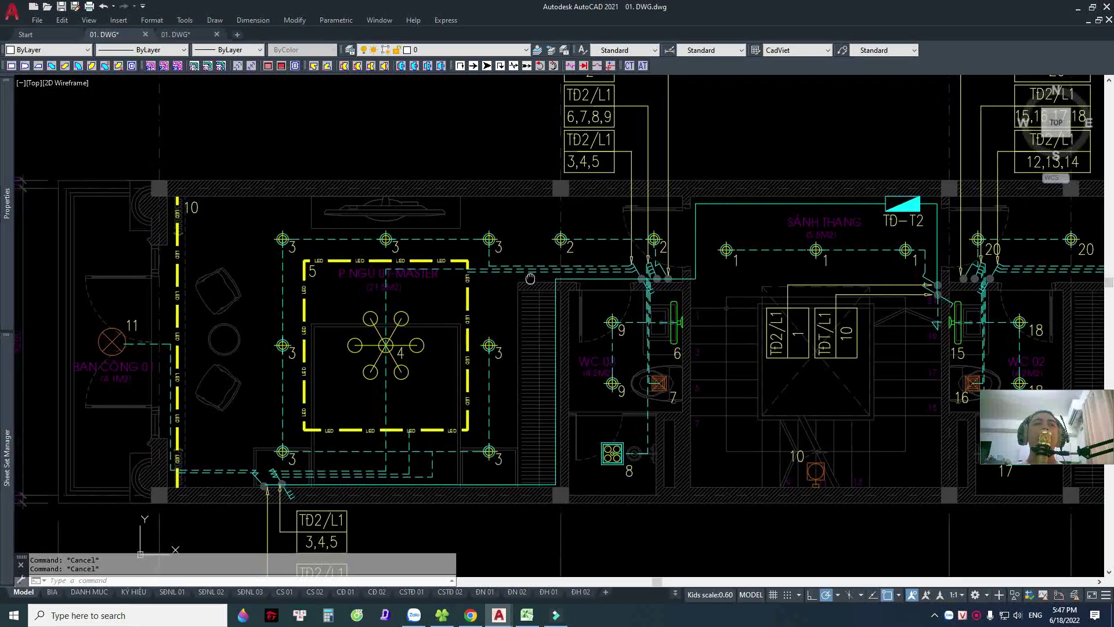
pyautogui.scroll(-3, 524, 303)
pyautogui.moveTo(552, 351); pyautogui.dragTo(534, 337, button='middle')
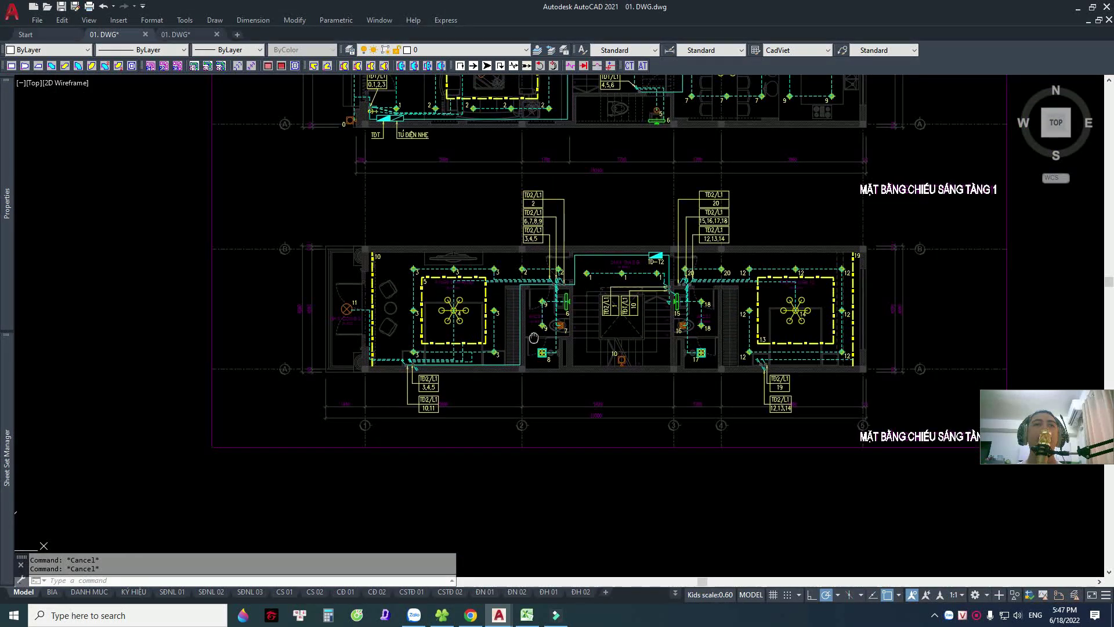
pyautogui.scroll(-1, 542, 335)
pyautogui.scroll(5, 696, 316)
pyautogui.scroll(2, 708, 315)
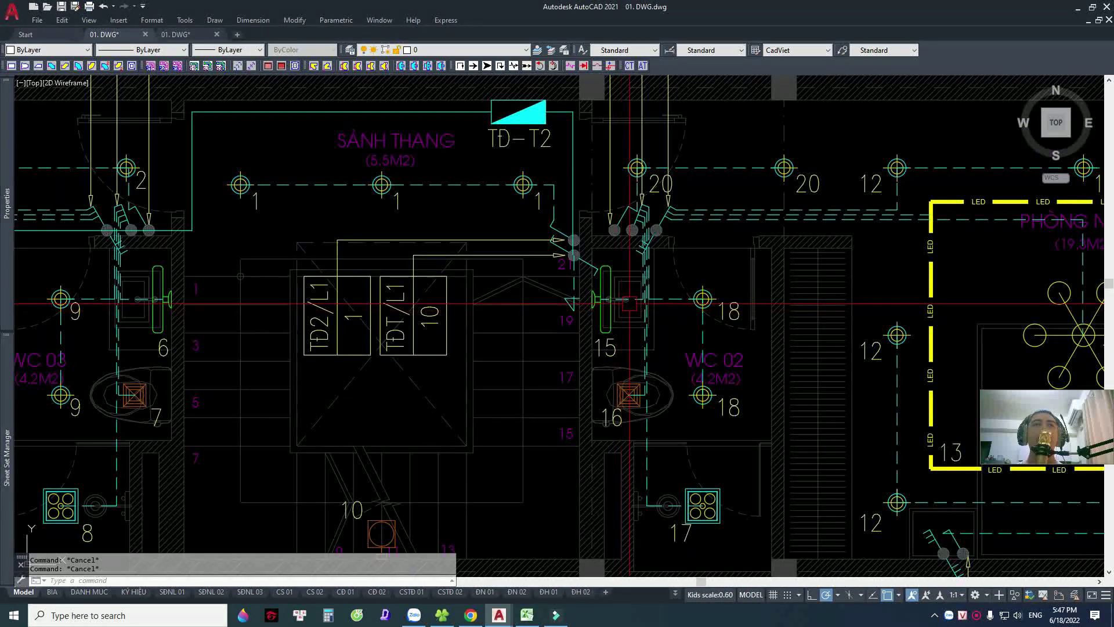
pyautogui.scroll(-2, 713, 316)
# Move across other floor plans and back past the TĐ2 panel schedule.
pyautogui.moveTo(713, 315); pyautogui.dragTo(433, 285, button='middle')
pyautogui.scroll(-3, 433, 285)
pyautogui.scroll(-1, 617, 240)
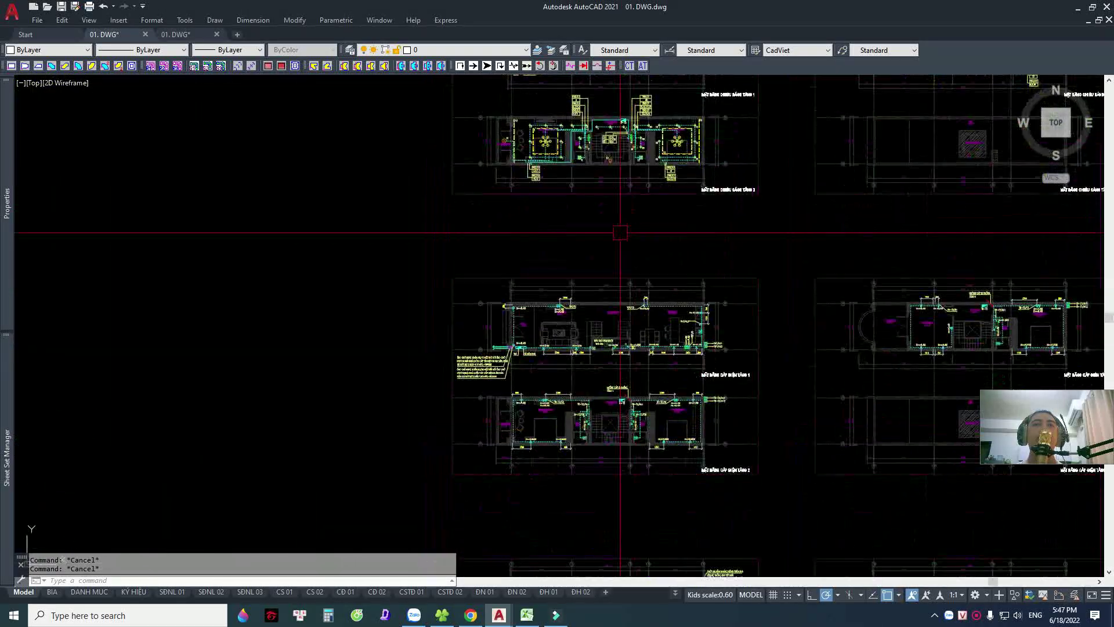
pyautogui.scroll(4, 569, 334)
pyautogui.scroll(-3, 569, 334)
pyautogui.scroll(3, 569, 334)
pyautogui.scroll(2, 569, 333)
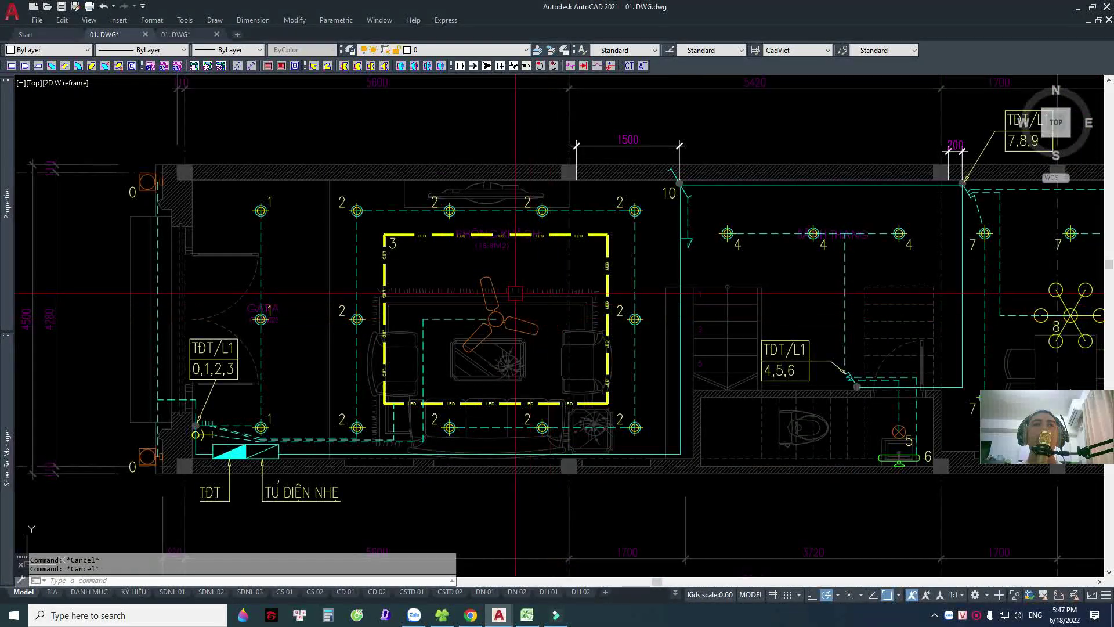
pyautogui.scroll(-2, 491, 301)
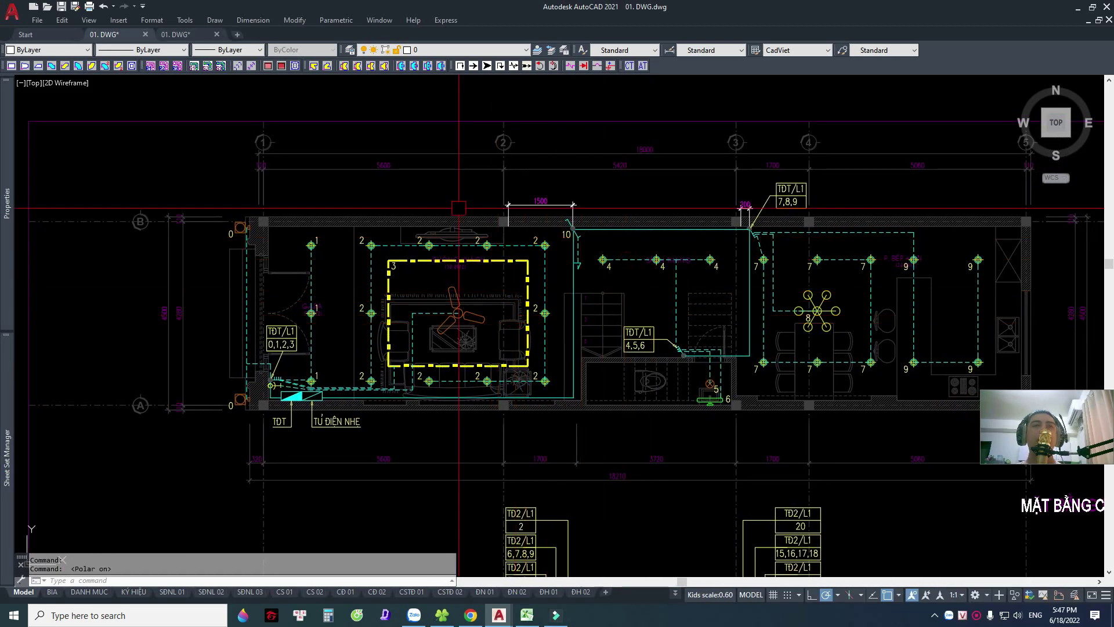
pyautogui.moveTo(840, 284); pyautogui.dragTo(677, 303, button='middle')
pyautogui.scroll(-2, 676, 304)
pyautogui.scroll(-2, 677, 291)
pyautogui.scroll(-3, 660, 279)
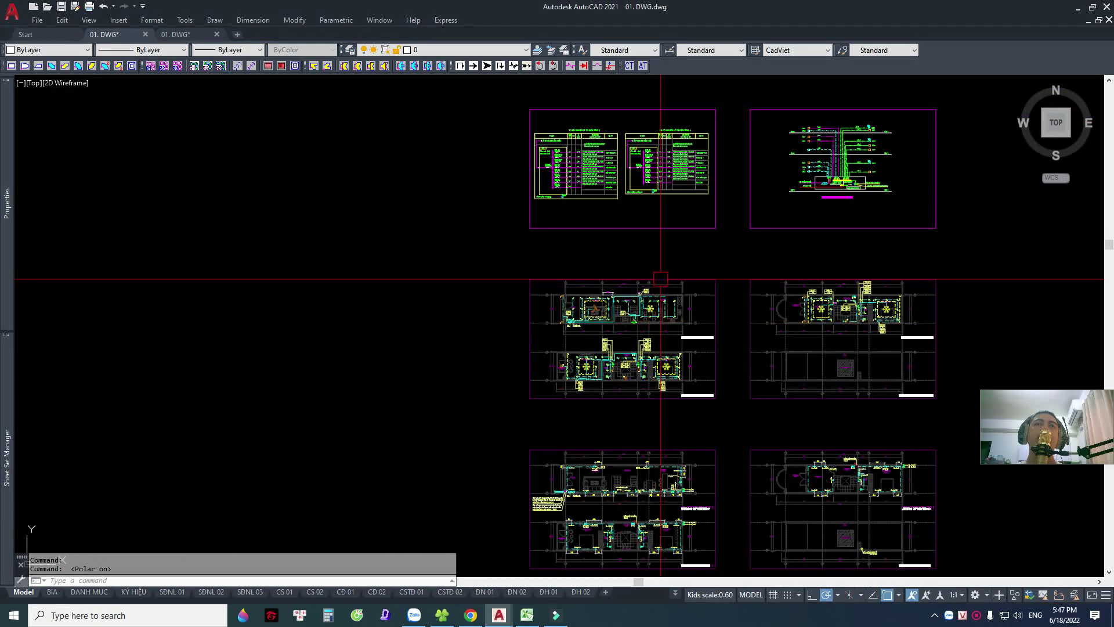
pyautogui.scroll(5, 614, 379)
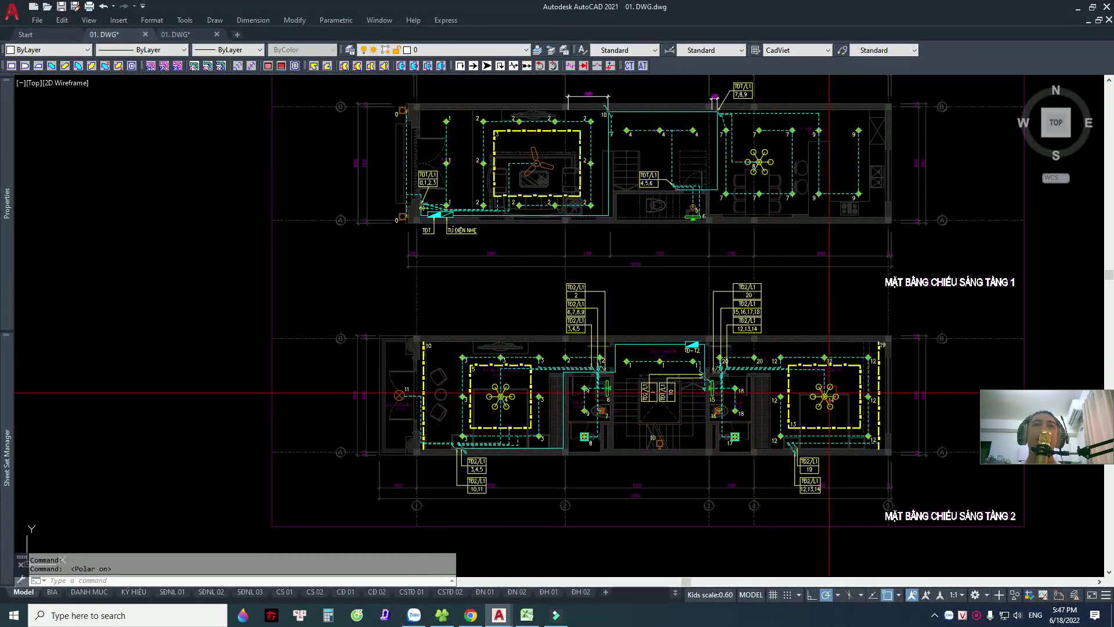
pyautogui.scroll(-1, 582, 400)
pyautogui.scroll(-3, 582, 371)
pyautogui.scroll(6, 552, 287)
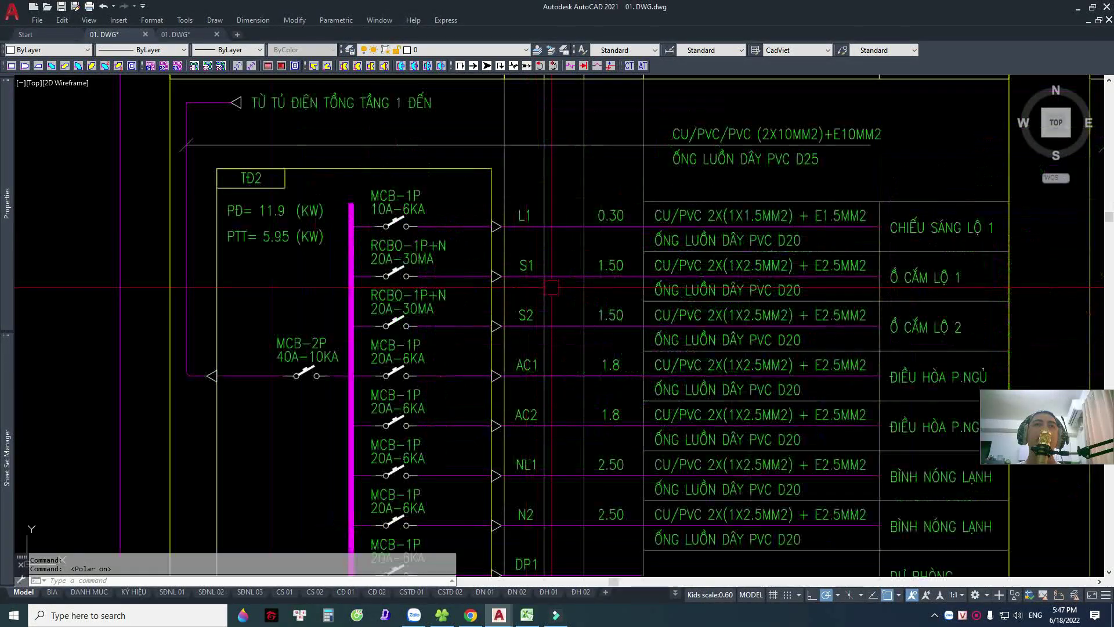
pyautogui.moveTo(510, 281); pyautogui.dragTo(478, 273, button='middle')
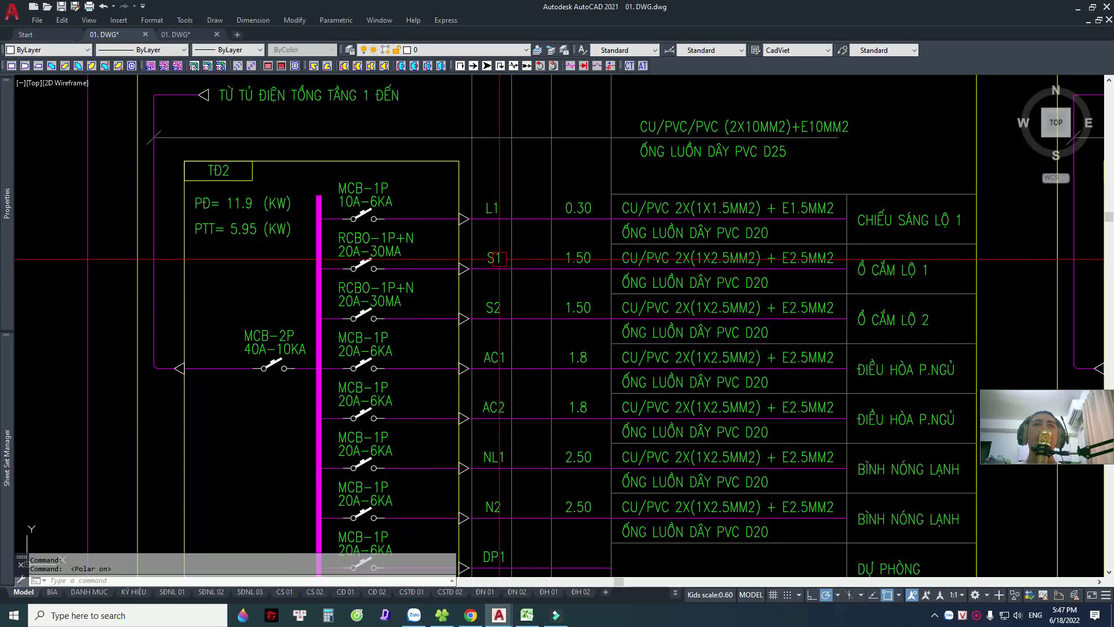
pyautogui.scroll(-4, 498, 257)
# Pan onto the power plans and zoom into the floor-2 bedroom socket circuit TĐ-T2/S1.
pyautogui.moveTo(523, 390); pyautogui.dragTo(539, 145, button='middle')
pyautogui.moveTo(539, 441); pyautogui.dragTo(590, 320, button='middle')
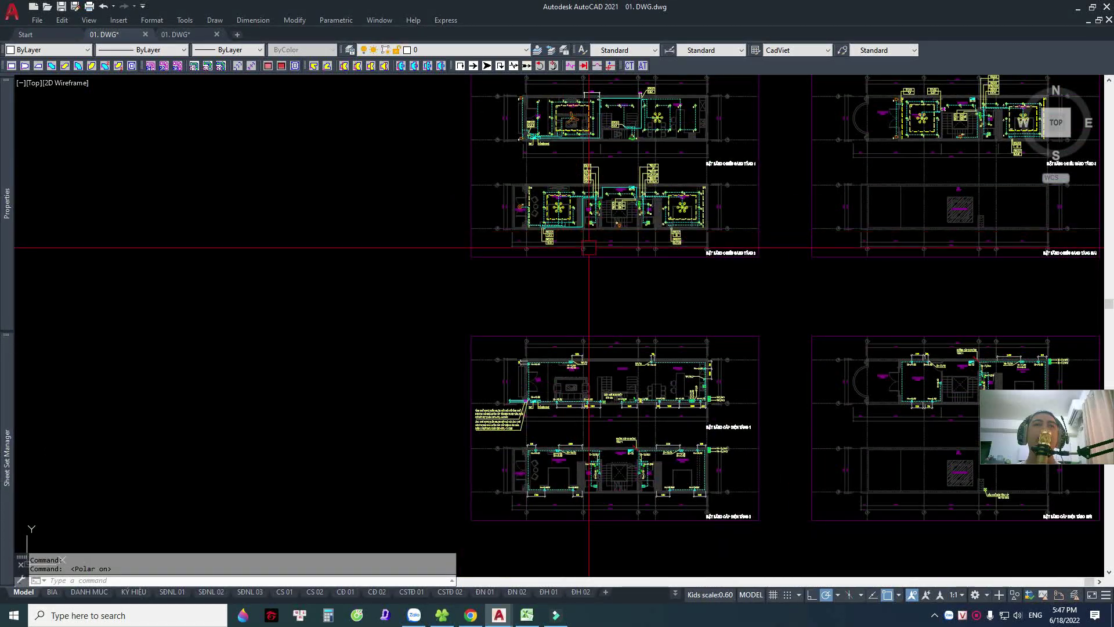
pyautogui.scroll(5, 569, 350)
pyautogui.scroll(4, 567, 350)
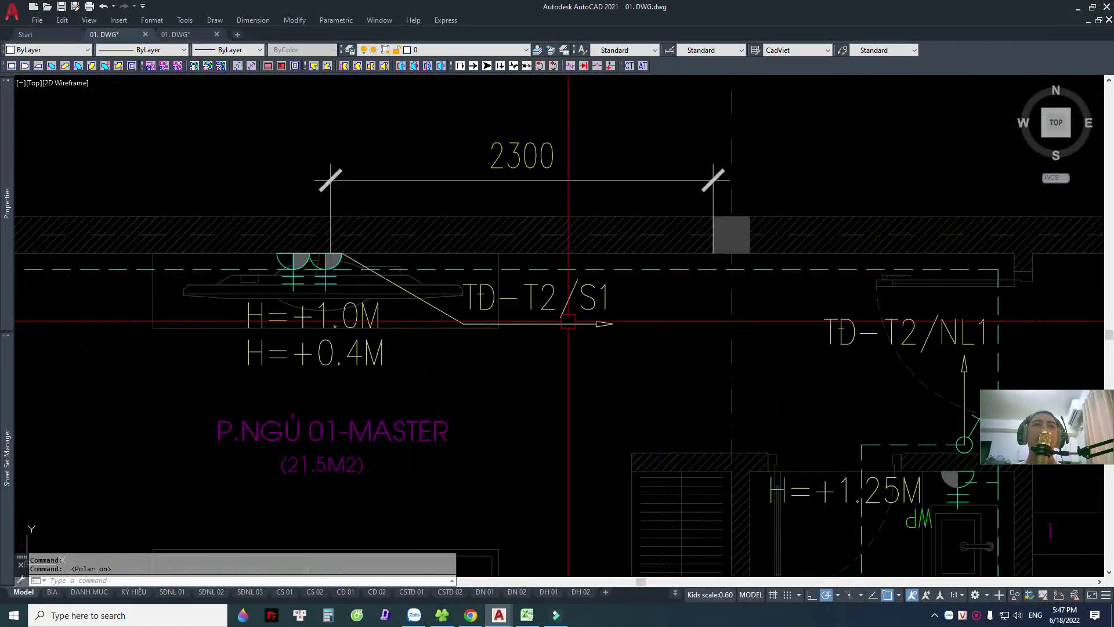
pyautogui.scroll(-5, 583, 303)
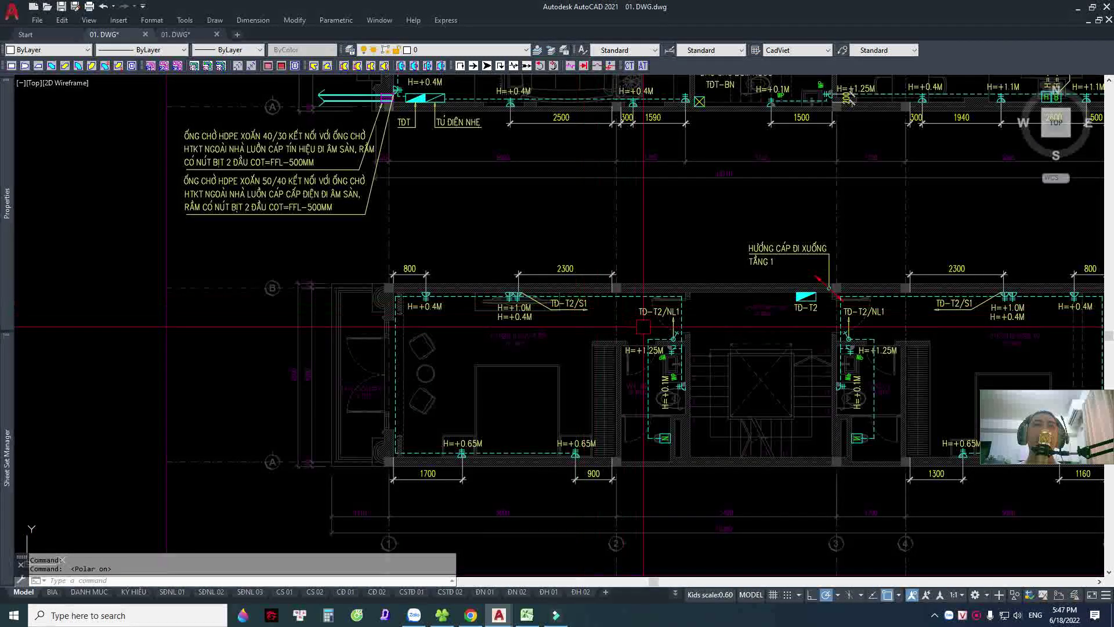
# Locate the TĐ-T2/S1 socket circuit label near bedroom PHÒNG NGỦ 02 on the floor-2 plan.
pyautogui.click(347, 262)
pyautogui.click(696, 490)
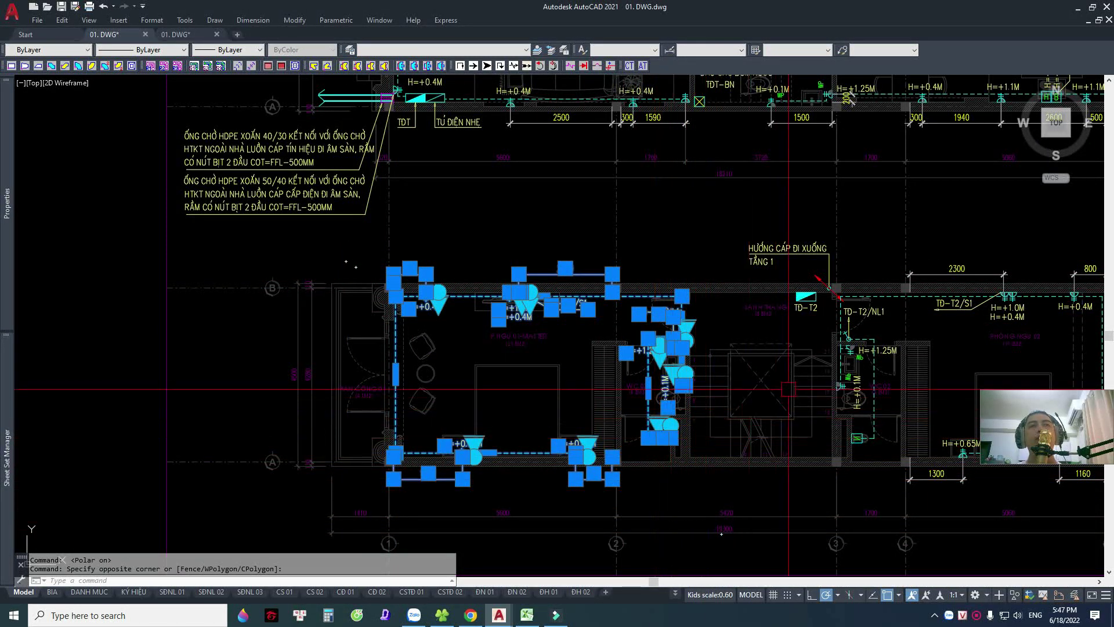
pyautogui.moveTo(789, 389); pyautogui.dragTo(614, 389, button='middle')
pyautogui.scroll(3, 726, 267)
pyautogui.press('Escape')
pyautogui.scroll(3, 725, 267)
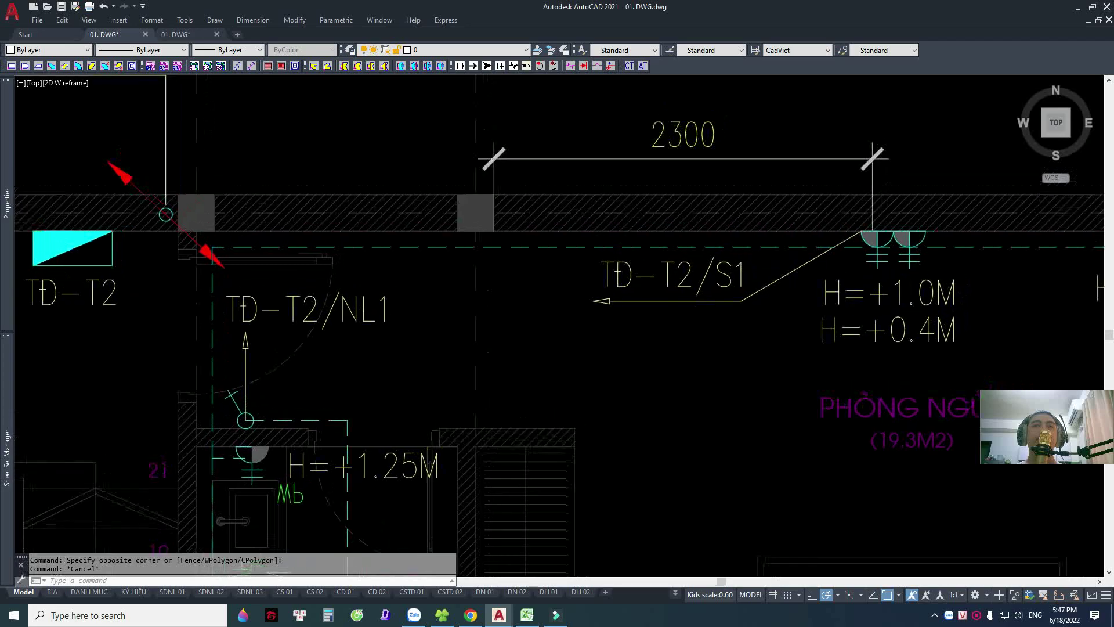
pyautogui.scroll(-5, 667, 336)
pyautogui.press('Escape')
pyautogui.scroll(4, 617, 459)
pyautogui.scroll(2, 690, 426)
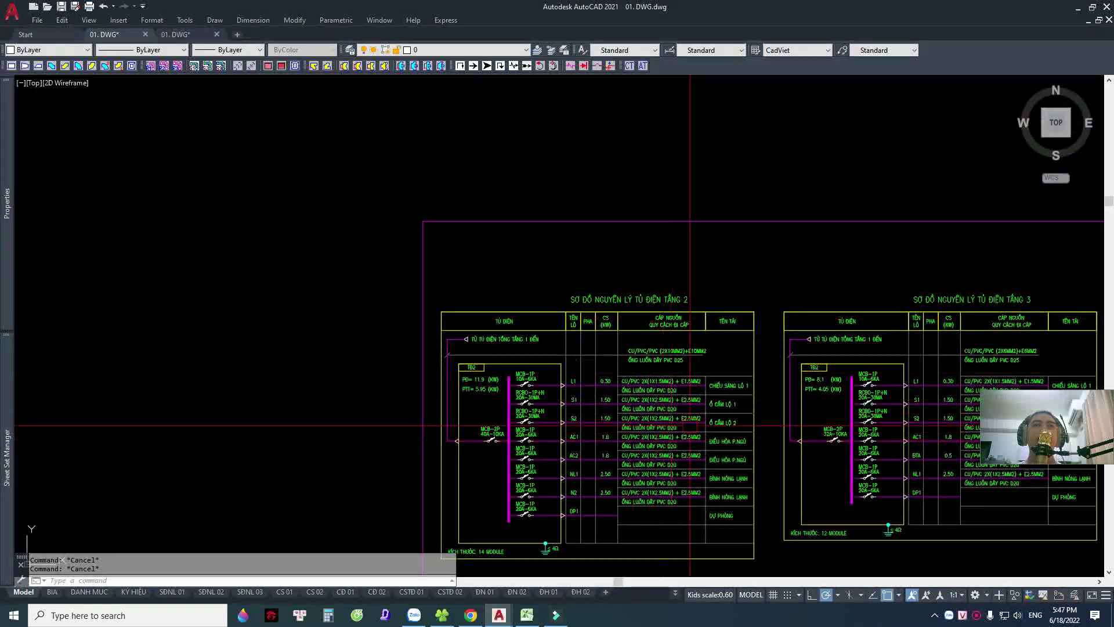
pyautogui.scroll(4, 689, 426)
pyautogui.moveTo(430, 426); pyautogui.dragTo(508, 205, button='middle')
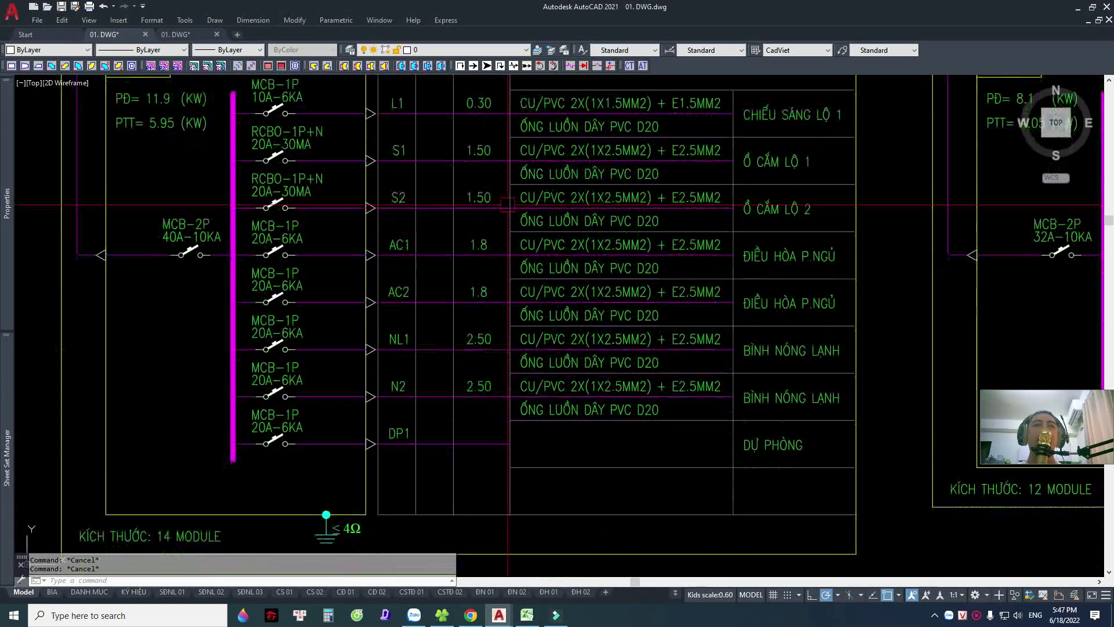
pyautogui.scroll(-5, 508, 205)
pyautogui.scroll(5, 639, 377)
pyautogui.scroll(2, 639, 377)
pyautogui.scroll(-2, 596, 399)
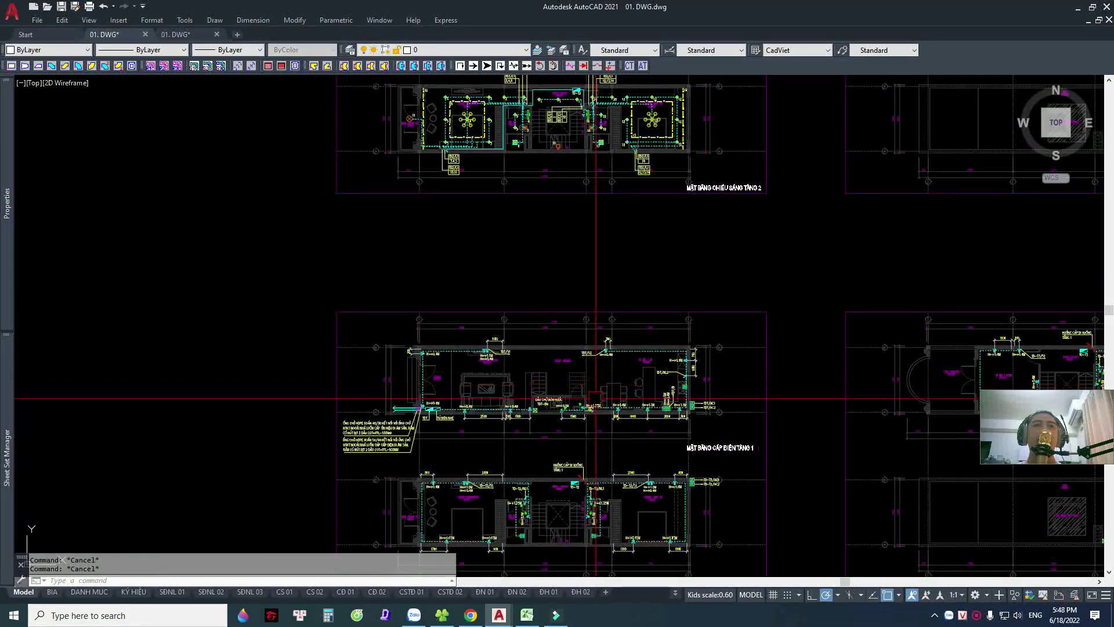
pyautogui.scroll(3, 633, 484)
pyautogui.scroll(3, 627, 348)
pyautogui.scroll(2, 639, 273)
# Edit the label's circuit number so it reads TĐ-T2/S2.
pyautogui.click(664, 265)
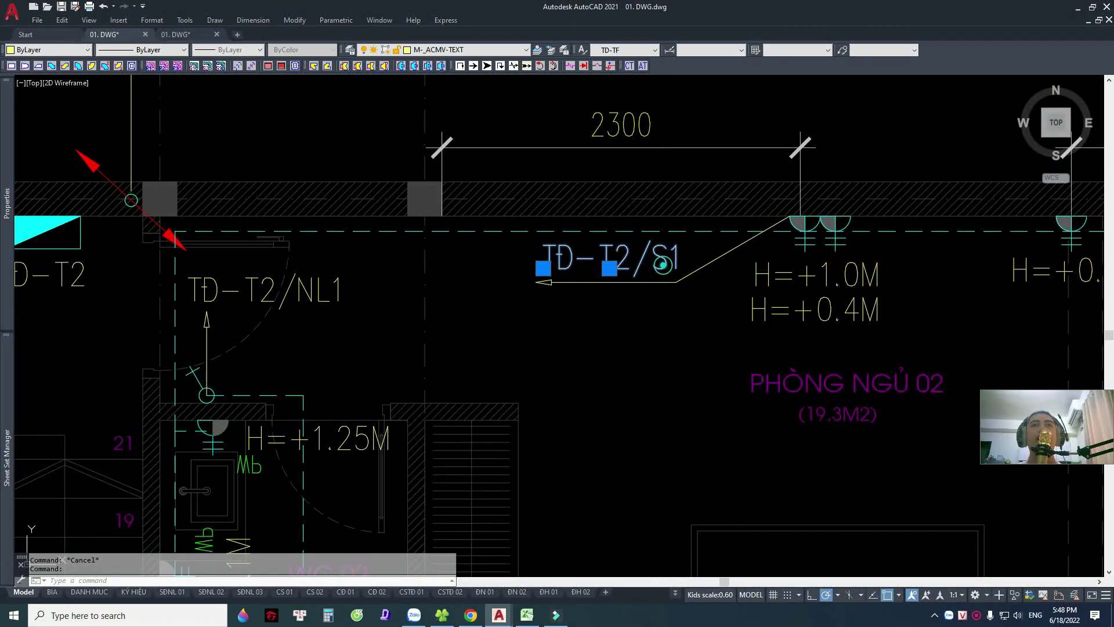
pyautogui.doubleClick(663, 265)
pyautogui.press('BackSpace')
pyautogui.write('3')
pyautogui.press('Return')
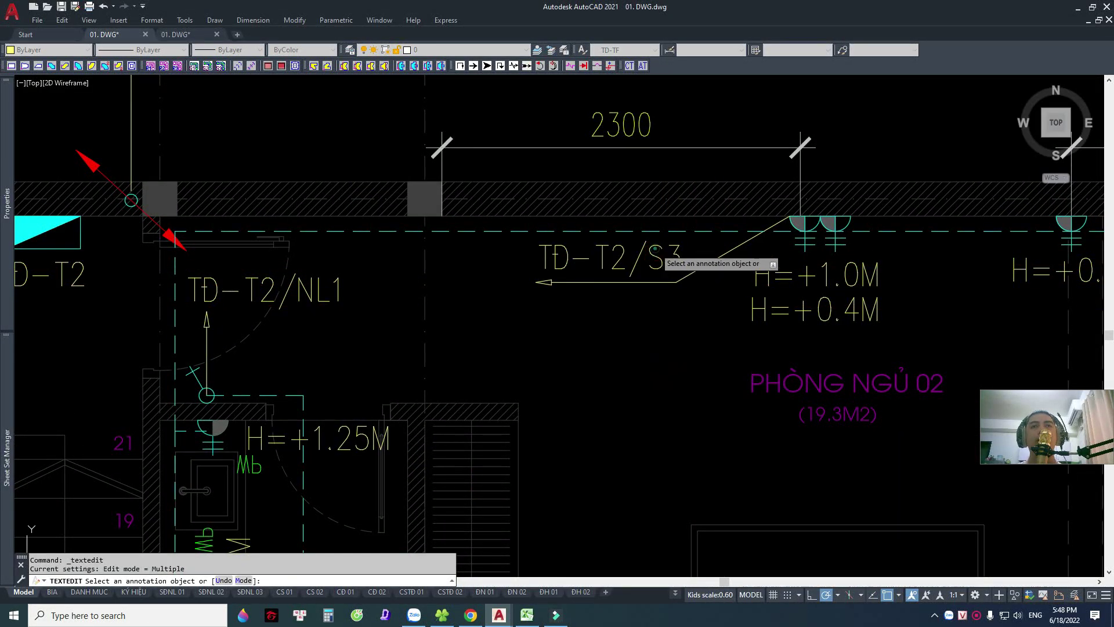
pyautogui.click(659, 254)
pyautogui.press('BackSpace')
pyautogui.press('Escape')
pyautogui.press('Escape')
# Pan along the floor-2 power plan and begin a selection window there.
pyautogui.scroll(-3, 651, 296)
pyautogui.scroll(-2, 651, 296)
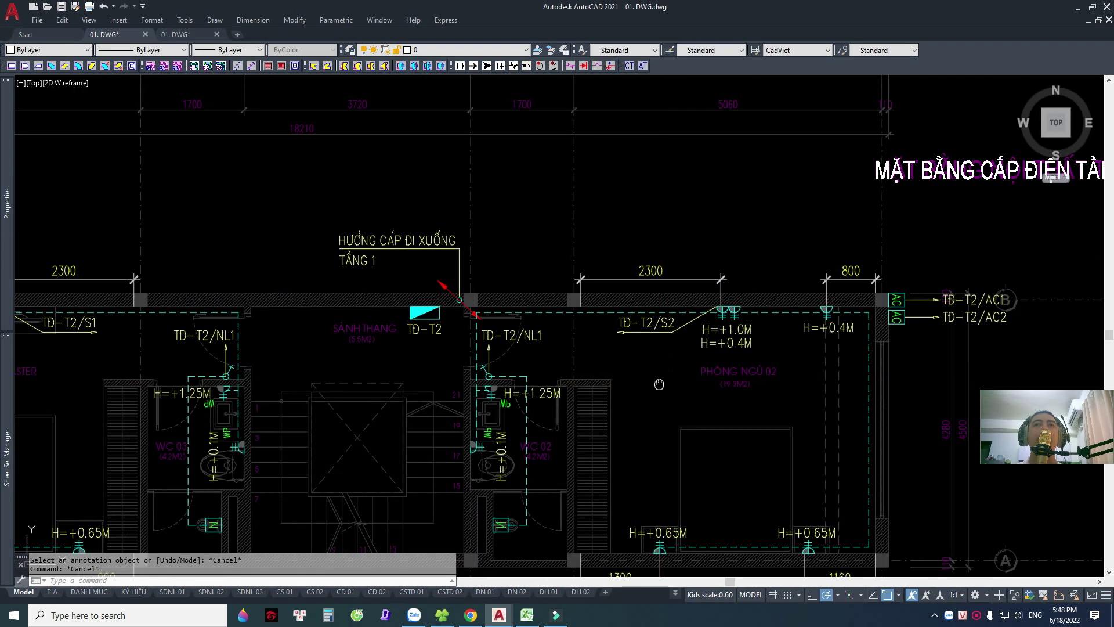
pyautogui.moveTo(640, 333); pyautogui.dragTo(638, 279, button='middle')
pyautogui.scroll(5, 641, 279)
pyautogui.click(586, 269)
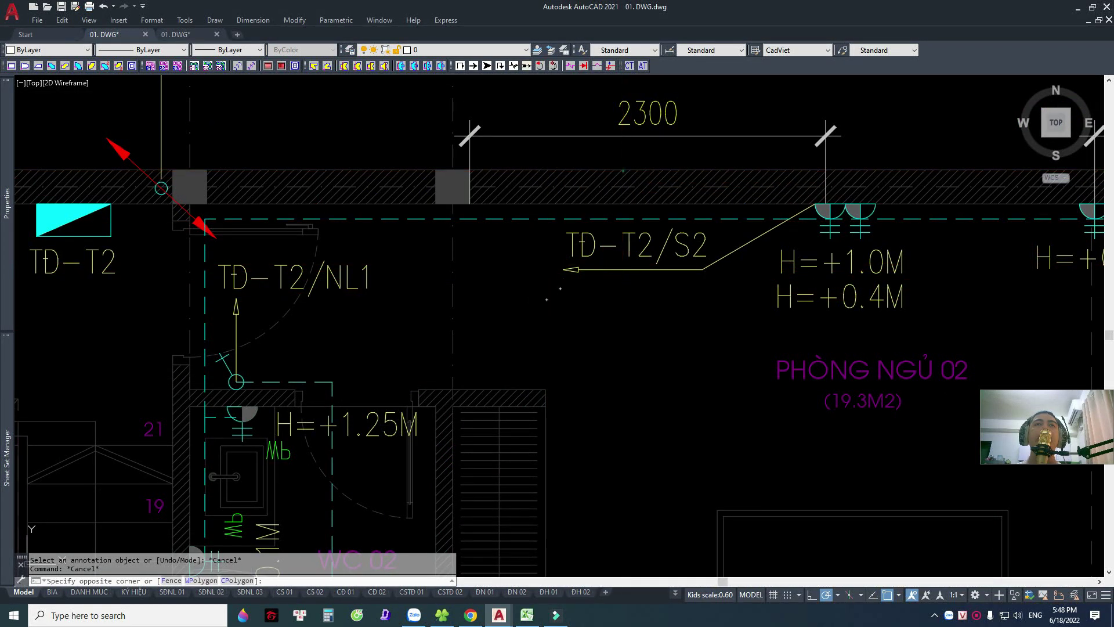
# Zoom in on the TĐ-T2/AC1 and TĐ-T2/AC2 labels, then zoom out to the floor 1 and 2 lighting plans.
pyautogui.scroll(-6, 603, 308)
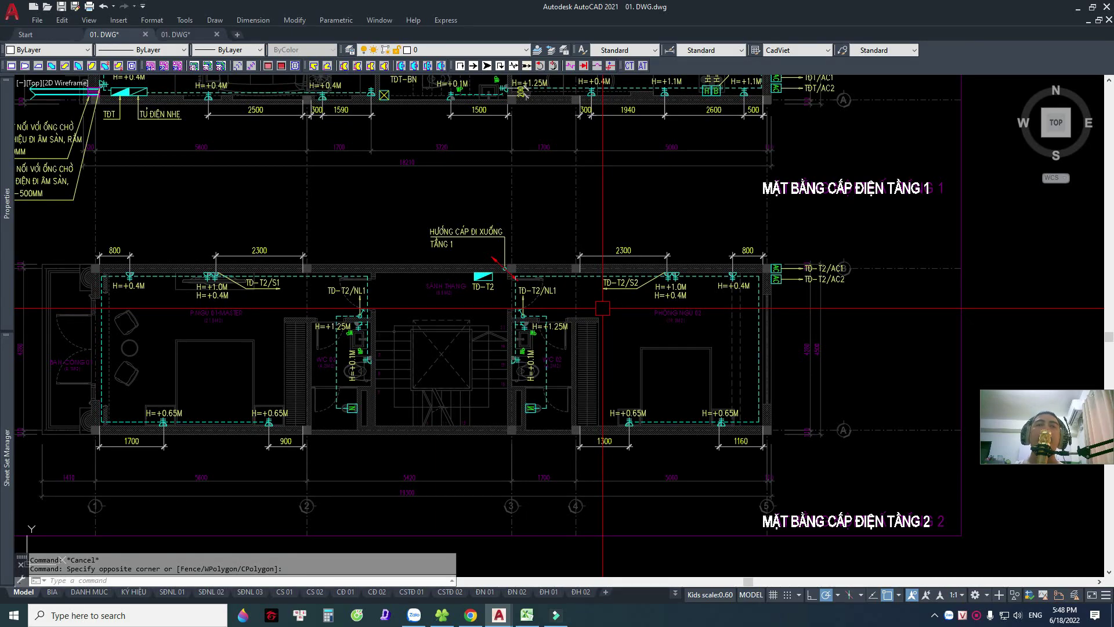
pyautogui.scroll(-1, 602, 309)
pyautogui.scroll(-1, 595, 319)
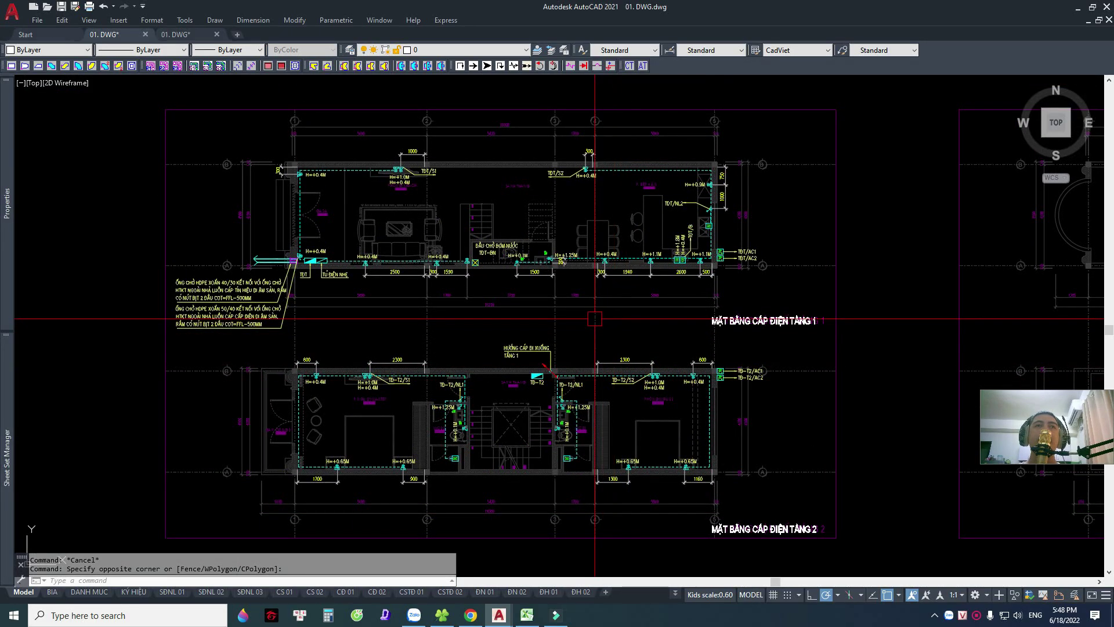
pyautogui.scroll(4, 686, 278)
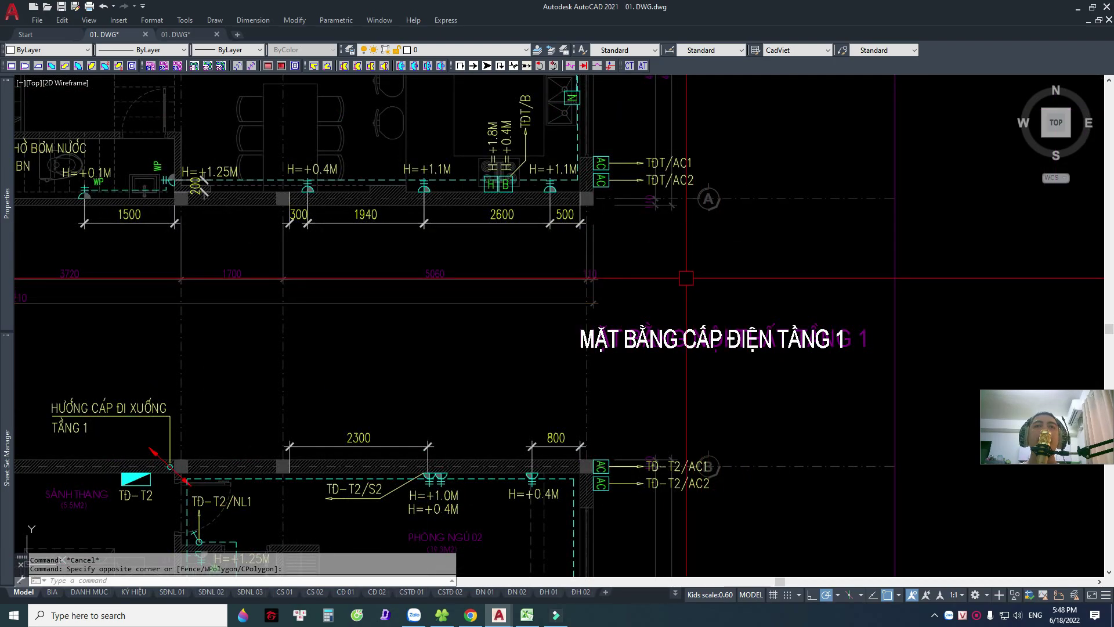
pyautogui.scroll(6, 684, 442)
pyautogui.scroll(2, 673, 290)
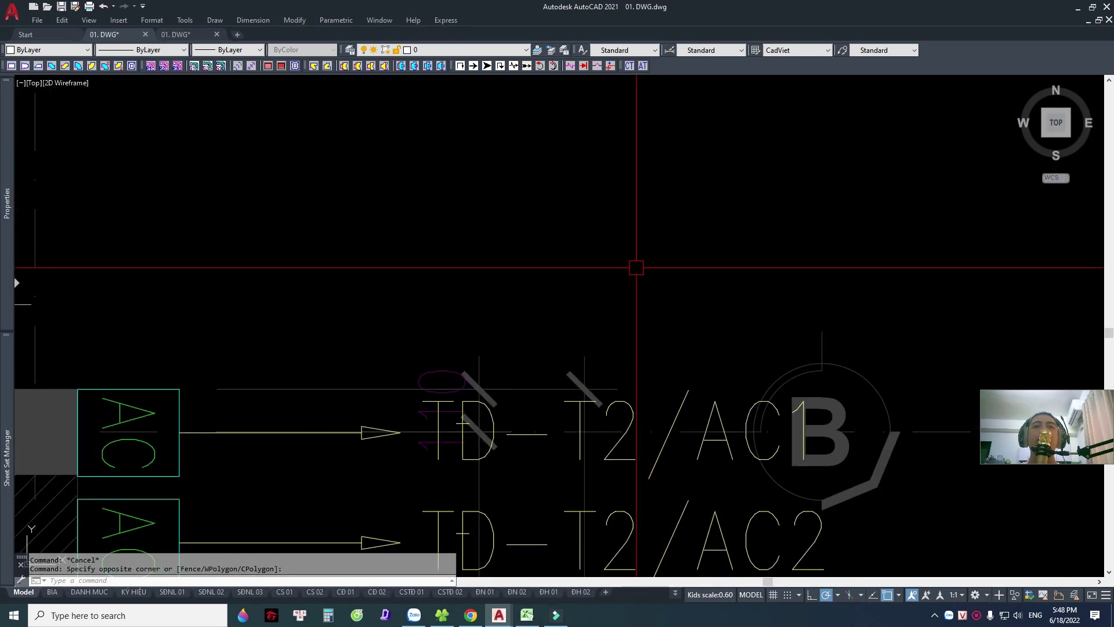
pyautogui.scroll(-2, 642, 267)
pyautogui.scroll(-2, 751, 428)
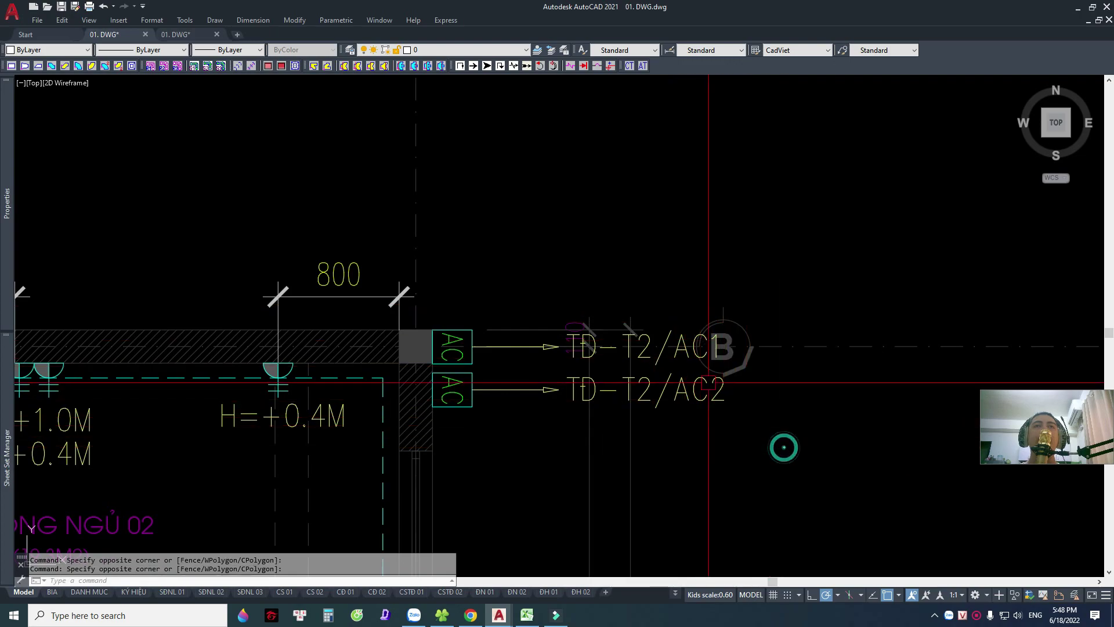
pyautogui.scroll(-2, 641, 405)
pyautogui.scroll(-6, 641, 405)
pyautogui.scroll(2, 673, 216)
pyautogui.scroll(2, 673, 216)
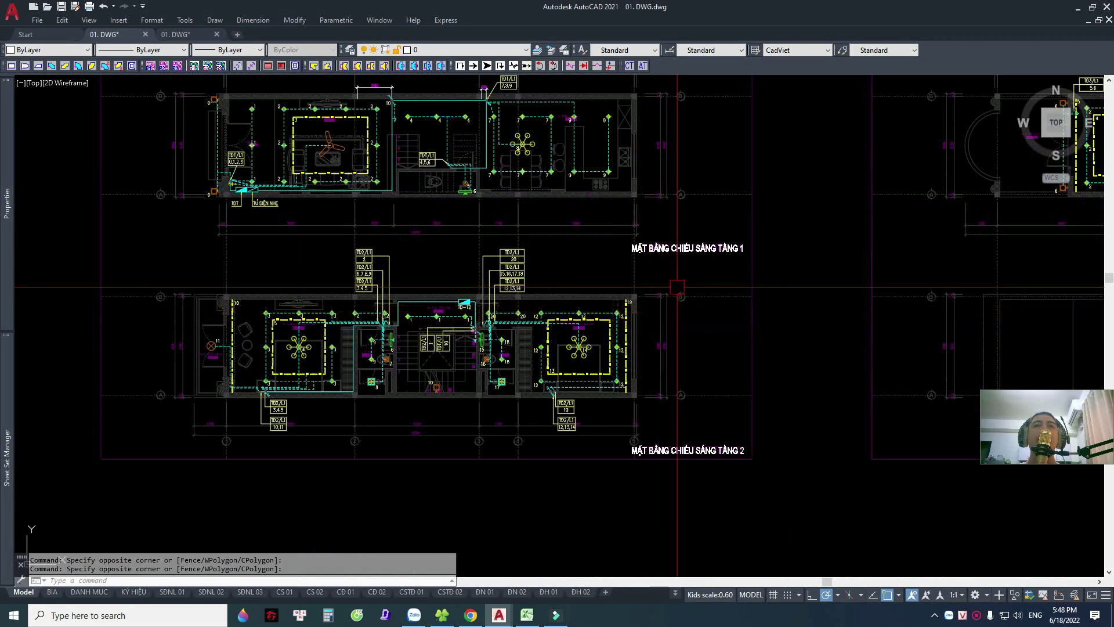
pyautogui.click(688, 202)
pyautogui.press('Escape')
pyautogui.scroll(-2, 515, 378)
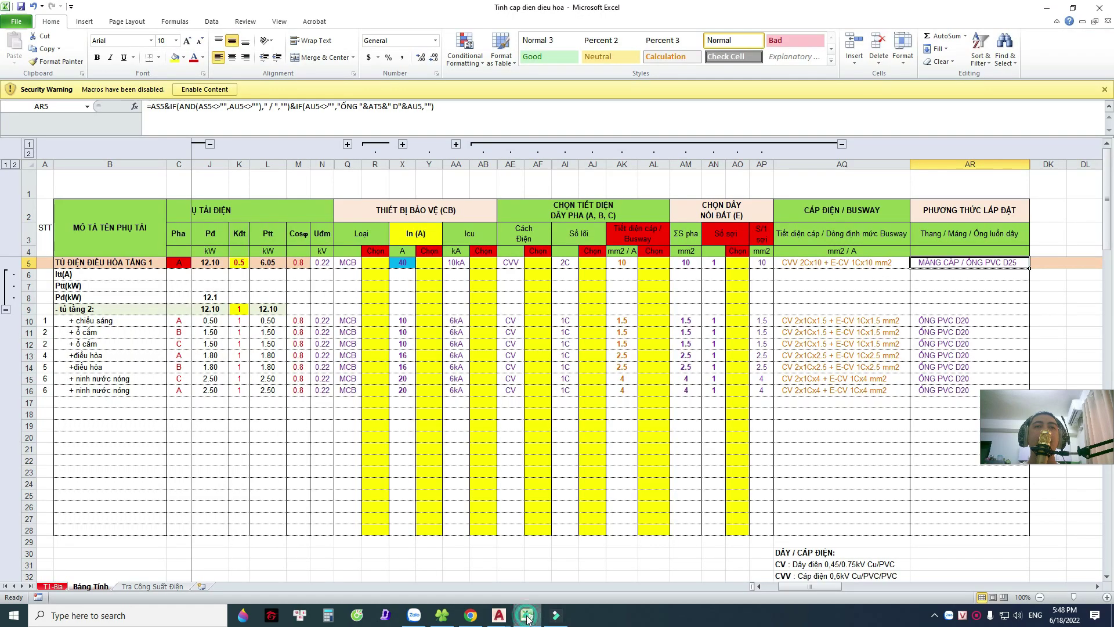
# Compare the TĐ2 schedule rows in AutoCAD with the 'Tinh cap dien dieu hoa' load sheet, ending in Excel.
pyautogui.click(527, 615)
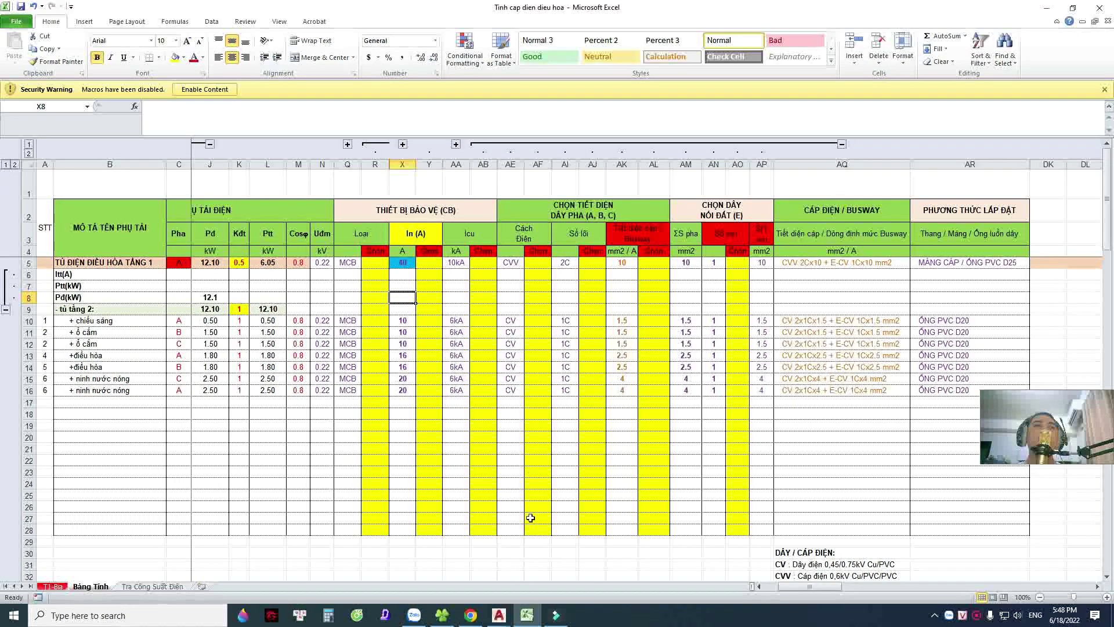
pyautogui.hotkey('alt', 'Tab')
pyautogui.scroll(3, 572, 298)
pyautogui.scroll(3, 563, 348)
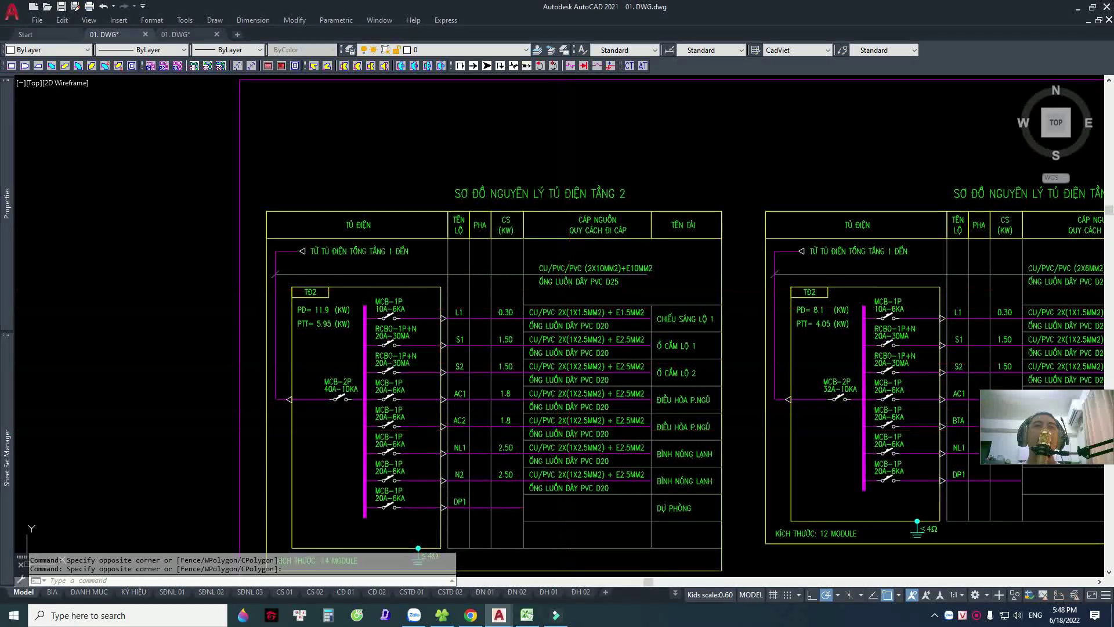
pyautogui.scroll(3, 557, 393)
pyautogui.scroll(-1, 523, 400)
pyautogui.scroll(-2, 505, 402)
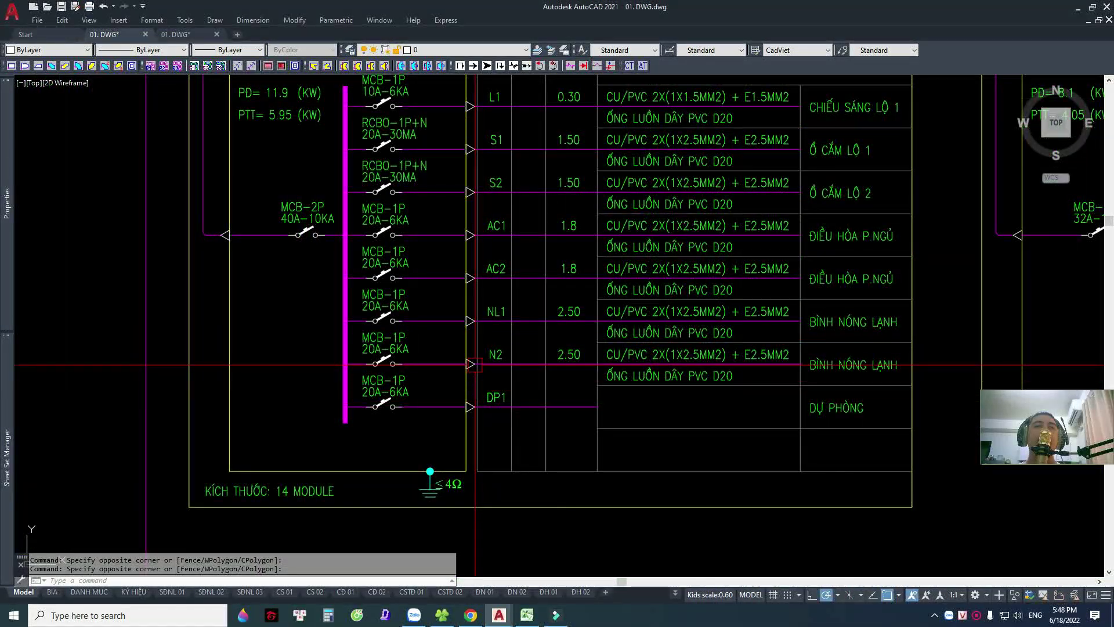
pyautogui.scroll(2, 503, 403)
pyautogui.scroll(-1, 503, 383)
pyautogui.scroll(1, 504, 360)
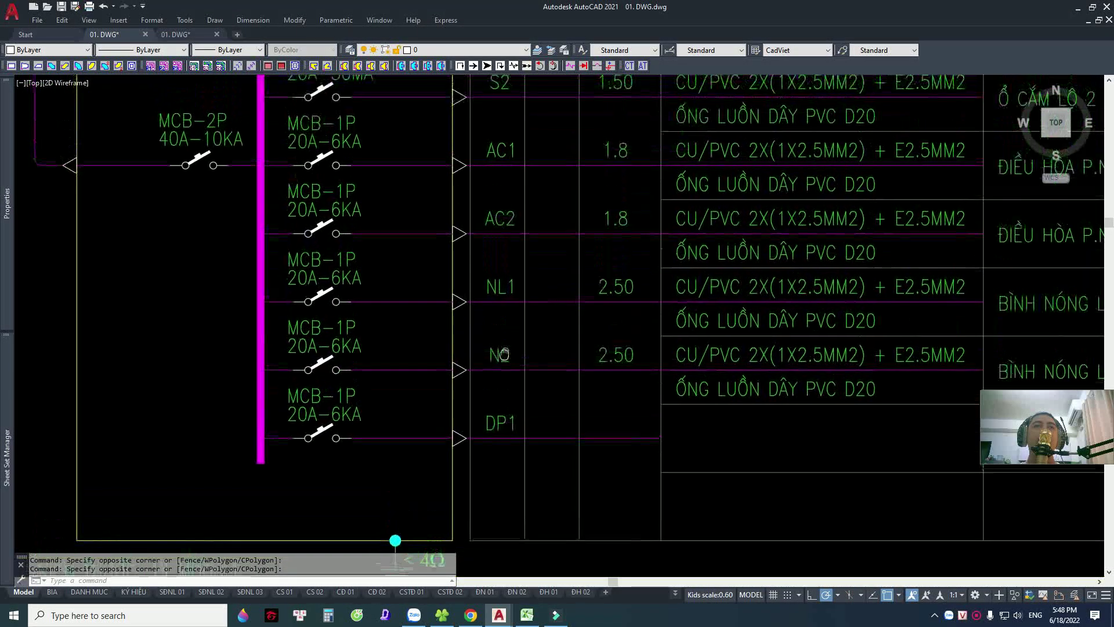
pyautogui.scroll(-1, 505, 354)
pyautogui.scroll(1, 510, 356)
pyautogui.scroll(-1, 516, 357)
pyautogui.scroll(1, 522, 358)
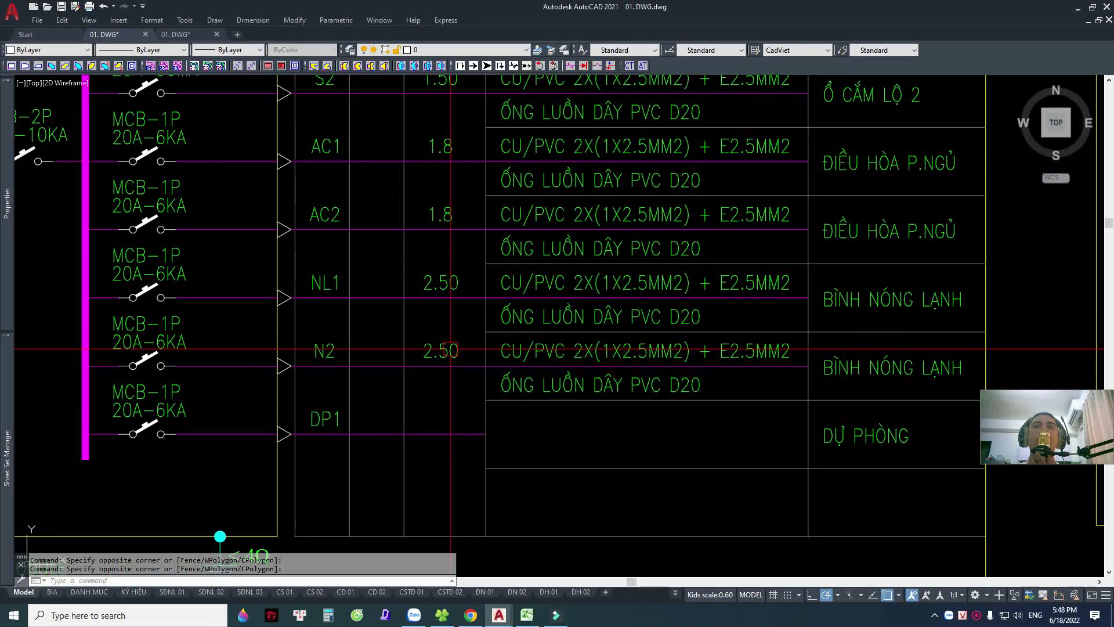
pyautogui.scroll(-1, 528, 361)
pyautogui.scroll(1, 531, 362)
pyautogui.scroll(1, 533, 362)
pyautogui.scroll(-1, 406, 348)
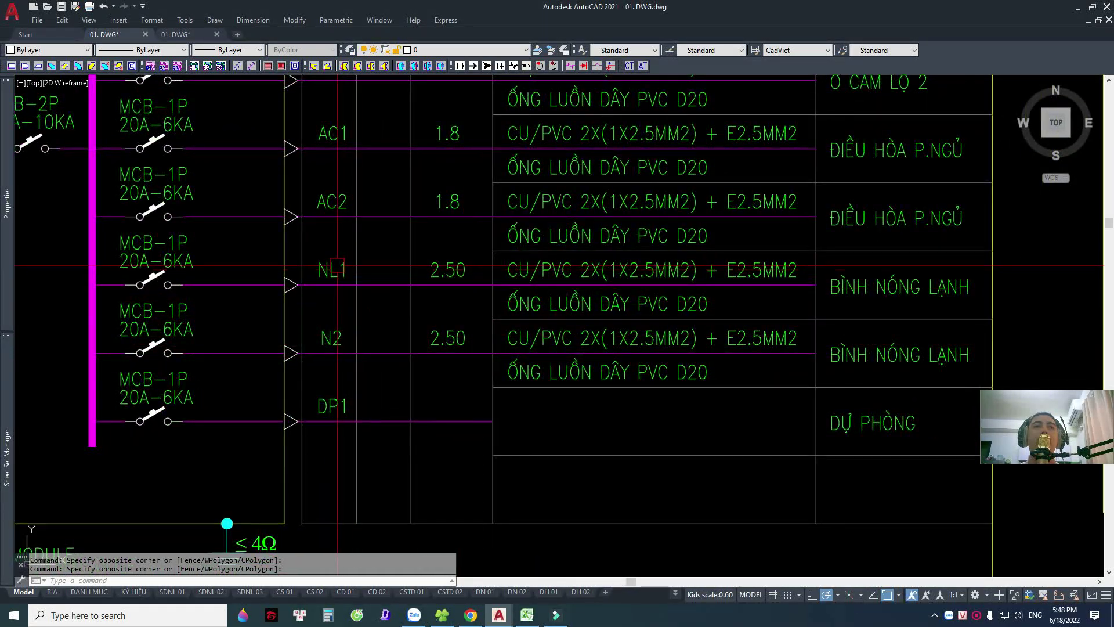
pyautogui.scroll(-1, 326, 334)
pyautogui.scroll(1, 349, 290)
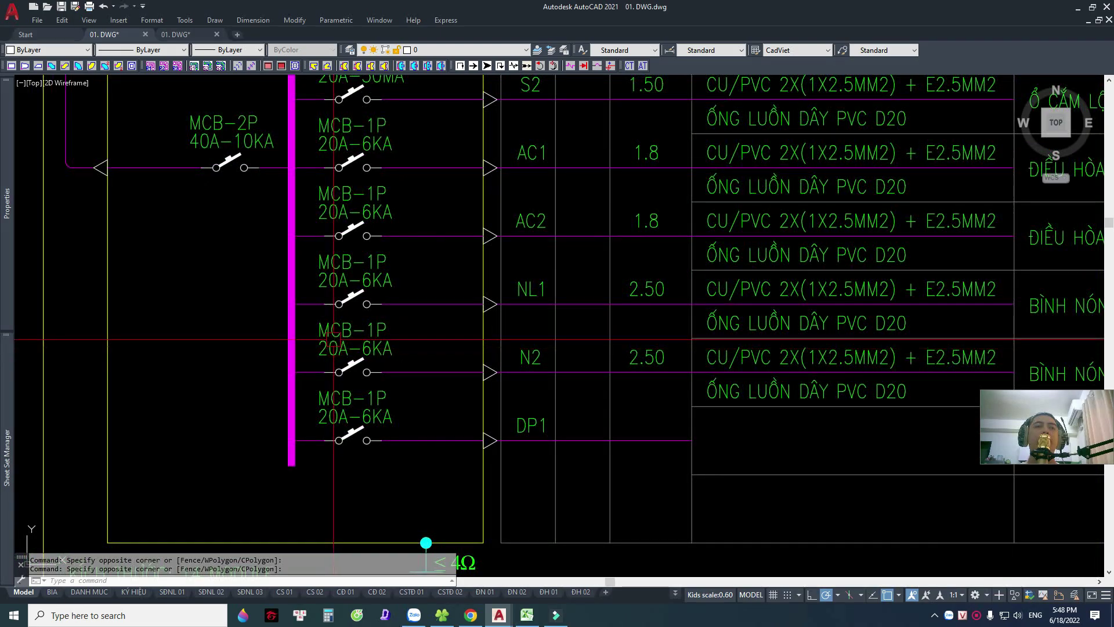
pyautogui.scroll(-1, 371, 220)
pyautogui.scroll(1, 388, 167)
pyautogui.scroll(-1, 450, 317)
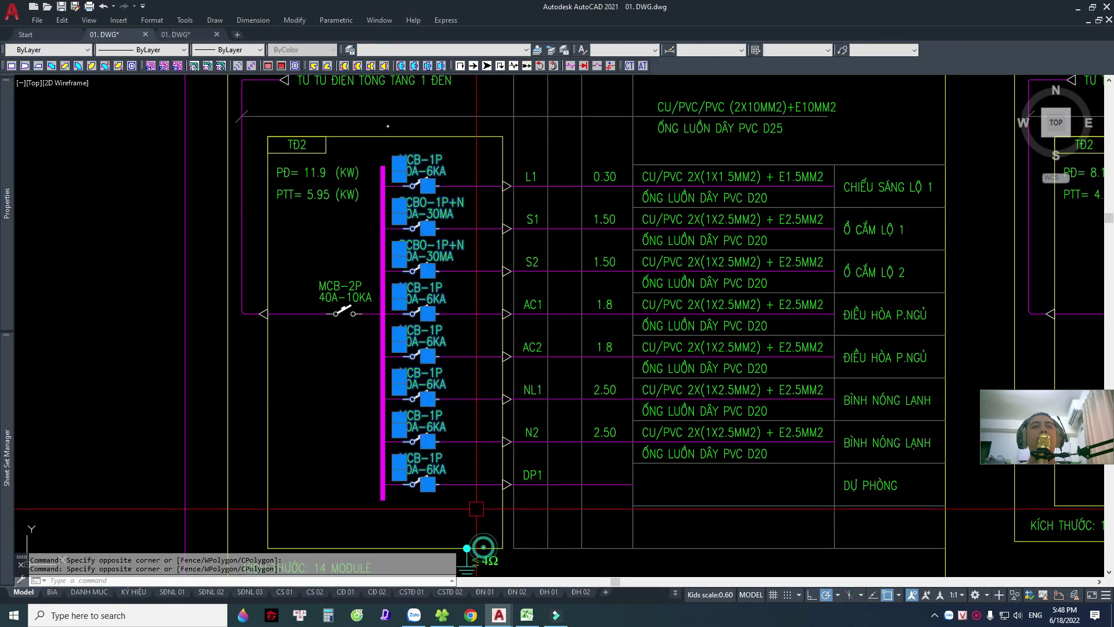
pyautogui.click(526, 615)
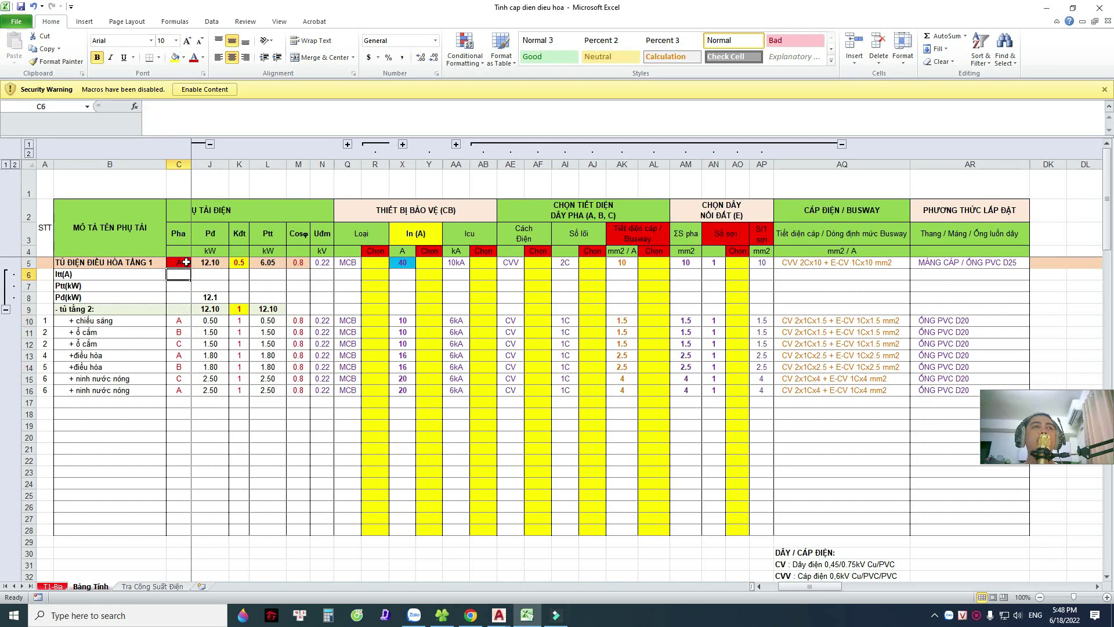
# Inspect the phase cells C10 and C12 and the lighting row values Q10 to AR10.
pyautogui.click(174, 345)
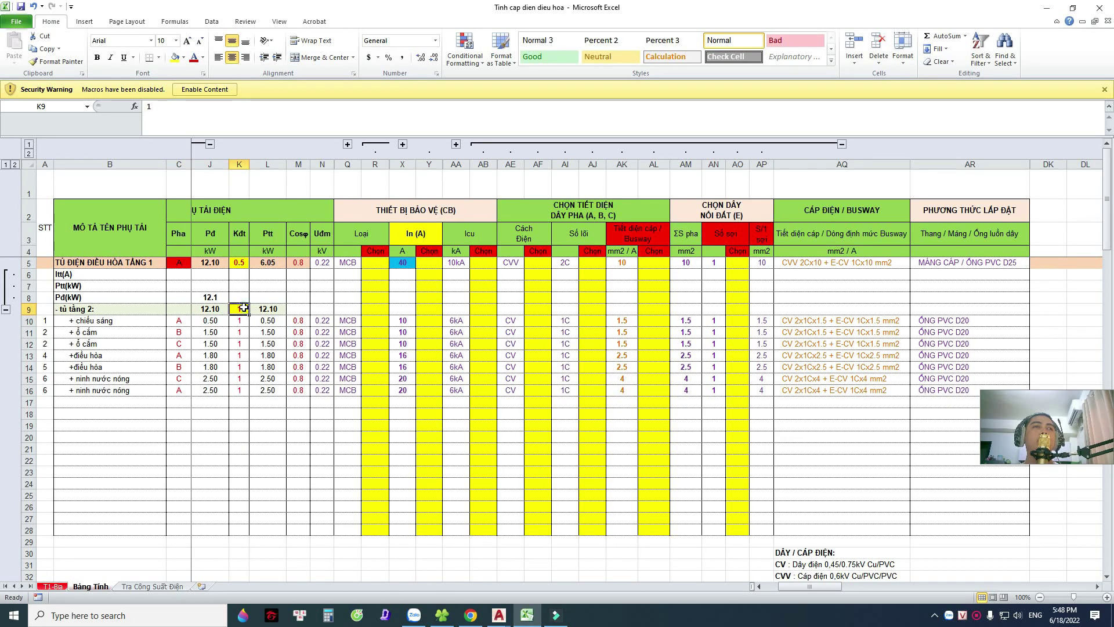
pyautogui.moveTo(347, 320); pyautogui.dragTo(951, 320)
pyautogui.moveTo(803, 589); pyautogui.dragTo(787, 591)
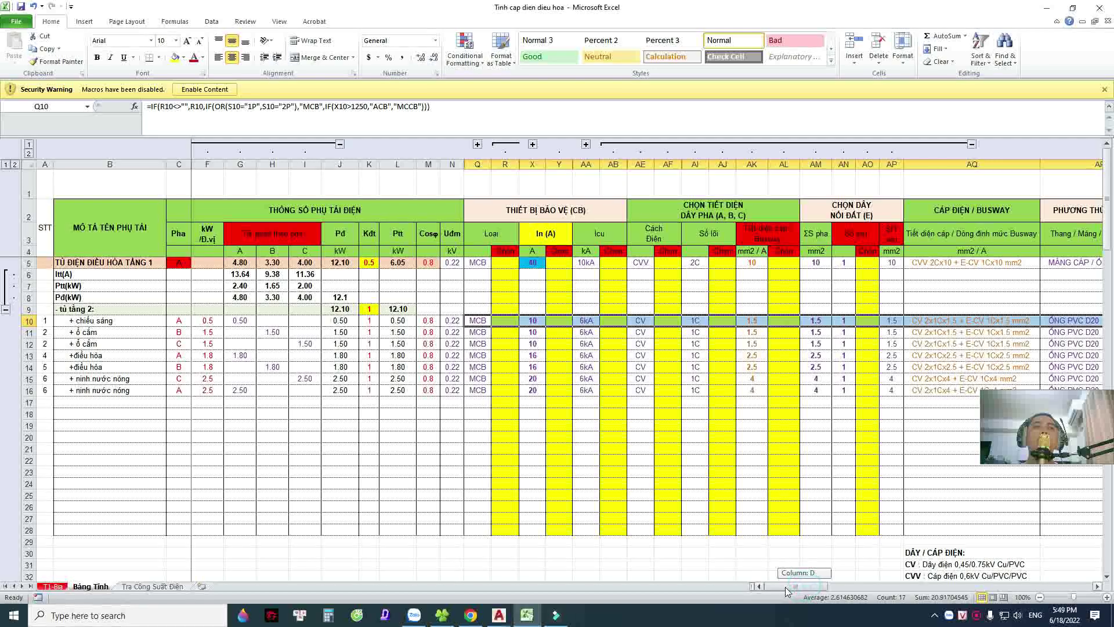
pyautogui.click(176, 325)
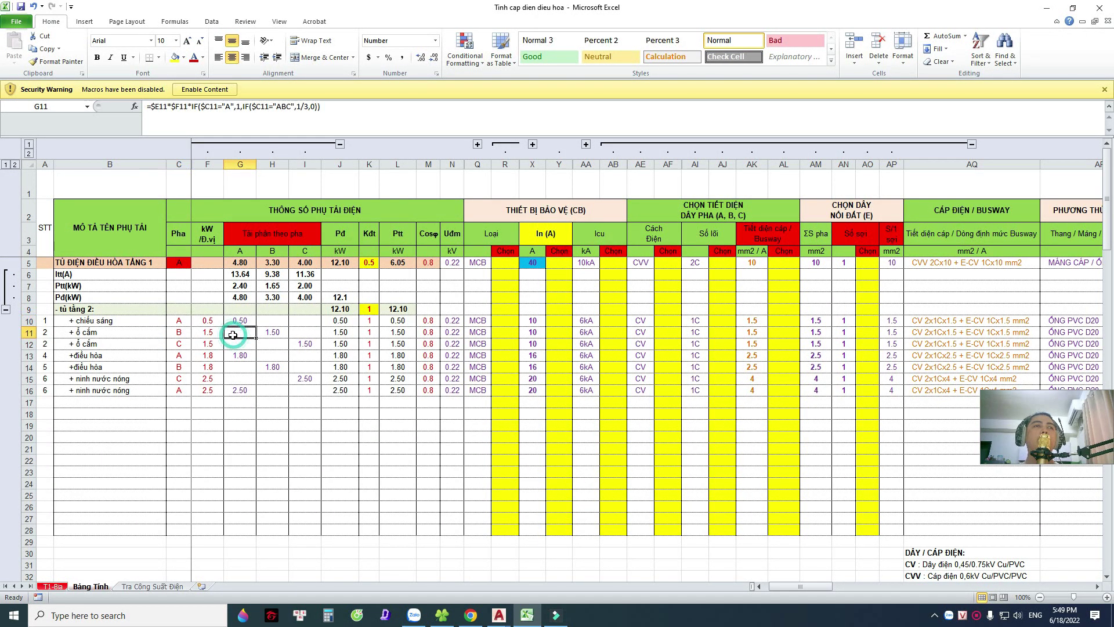
pyautogui.moveTo(212, 356); pyautogui.dragTo(302, 369)
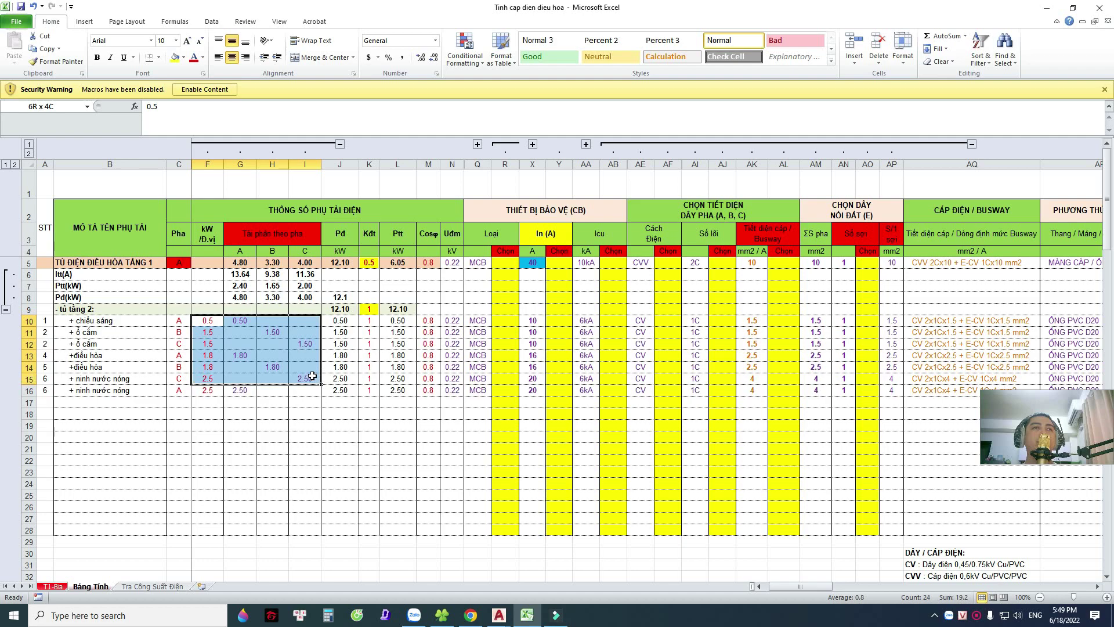
# Read the phase-load, Icu and rated-current formulas in H13, AA11 and X14.
pyautogui.click(287, 354)
pyautogui.moveTo(343, 322); pyautogui.dragTo(937, 323)
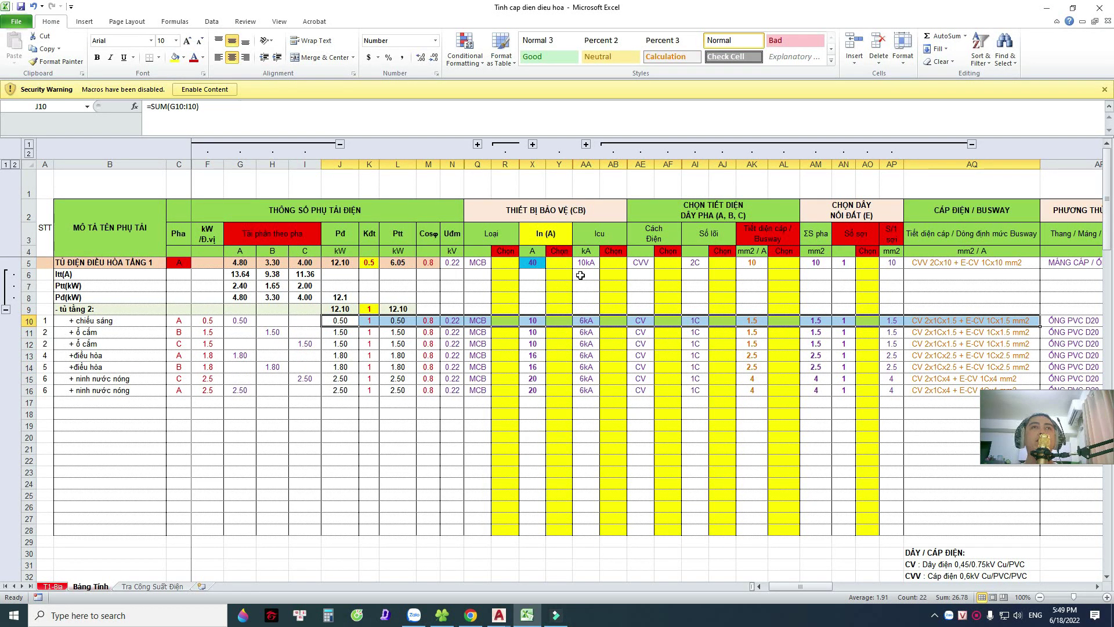
pyautogui.click(583, 301)
pyautogui.click(576, 329)
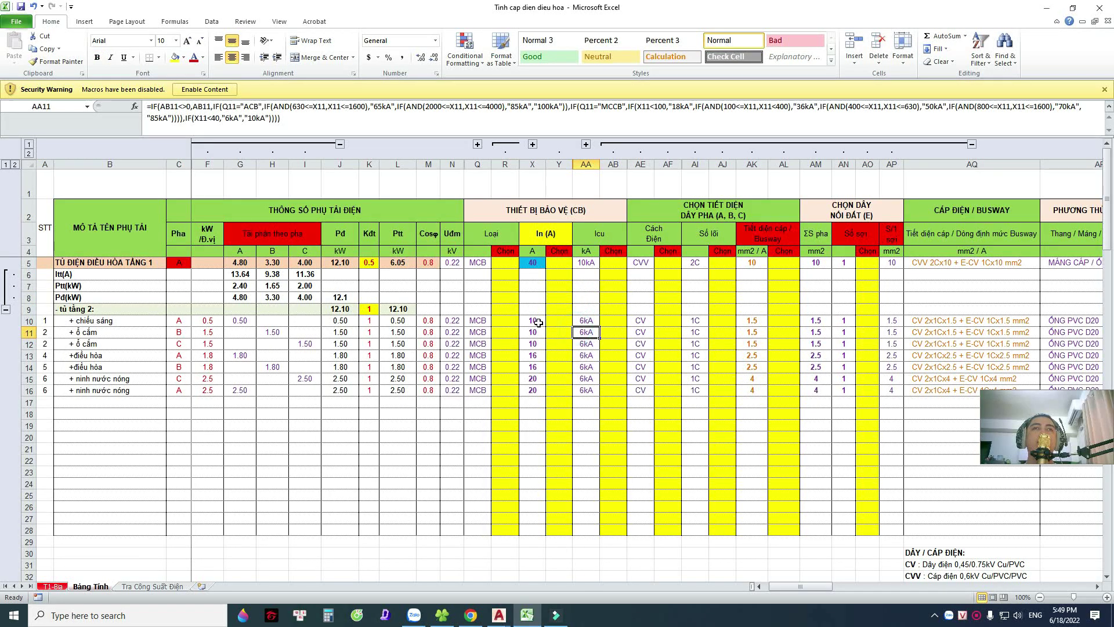
pyautogui.click(533, 363)
pyautogui.click(500, 615)
# Zoom into the TĐ2 schedule and window-select its breaker ratings and circuit labels.
pyautogui.scroll(-3, 422, 216)
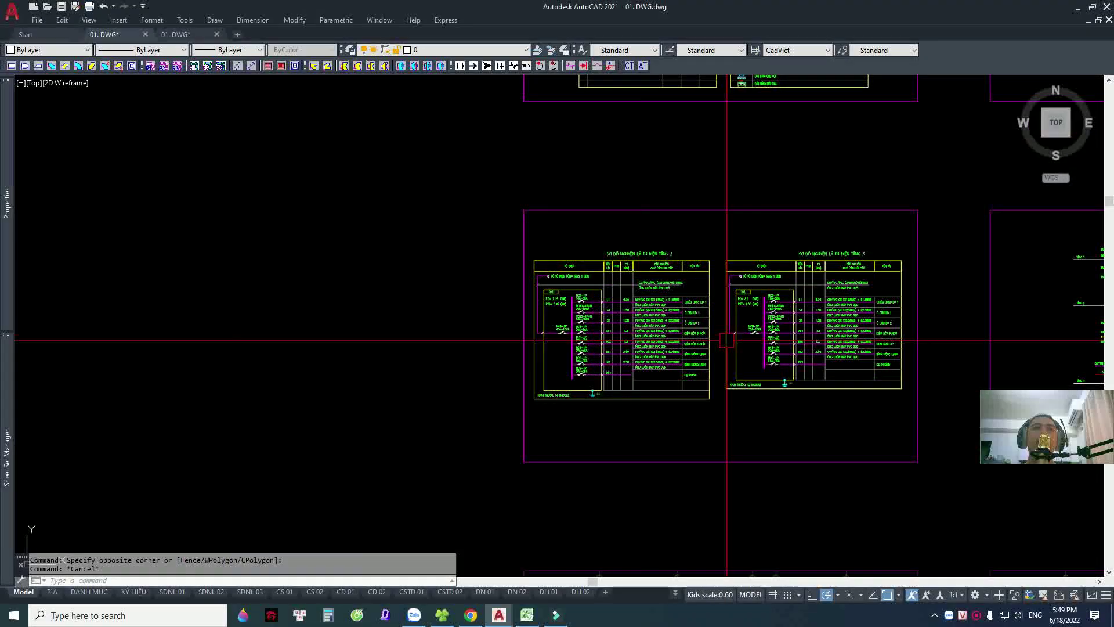
pyautogui.scroll(2, 422, 217)
pyautogui.scroll(1, 423, 217)
pyautogui.scroll(2, 337, 296)
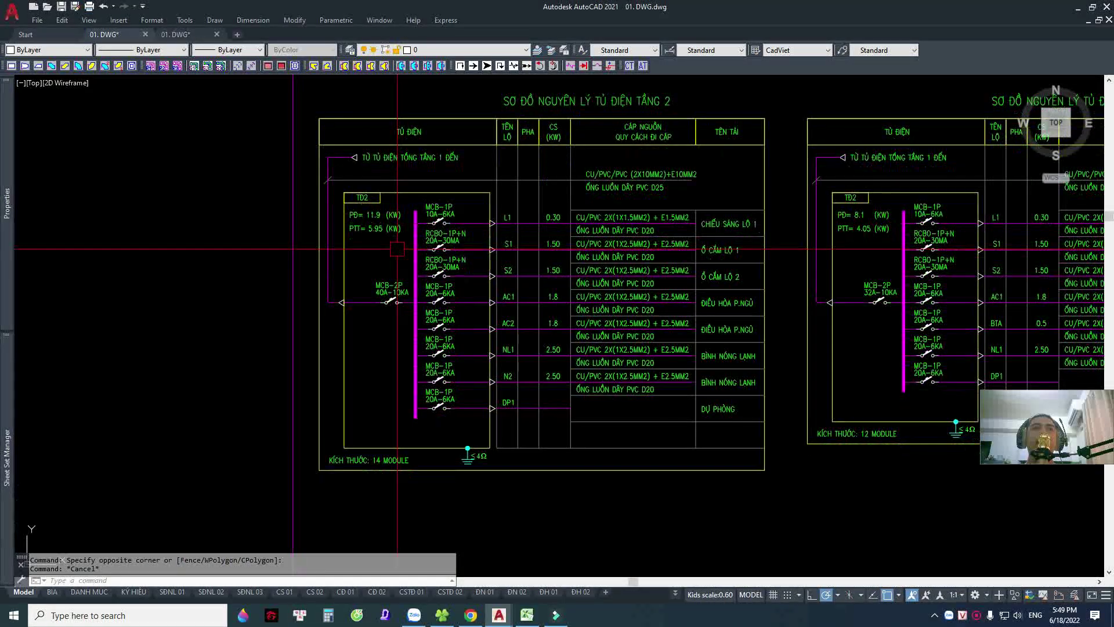
pyautogui.scroll(2, 696, 248)
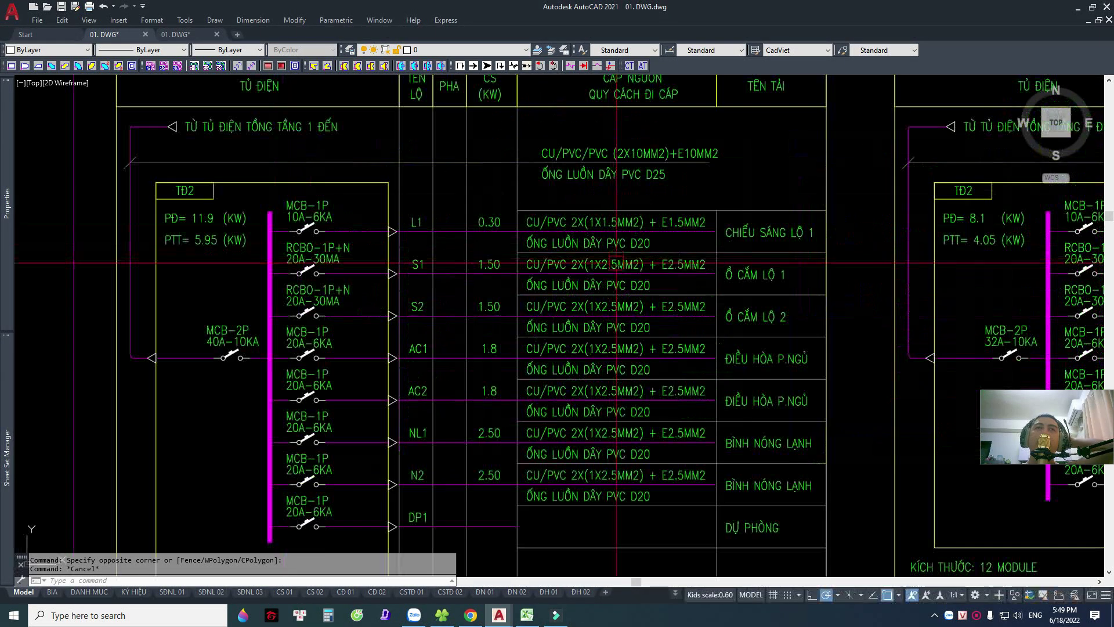
pyautogui.click(243, 151)
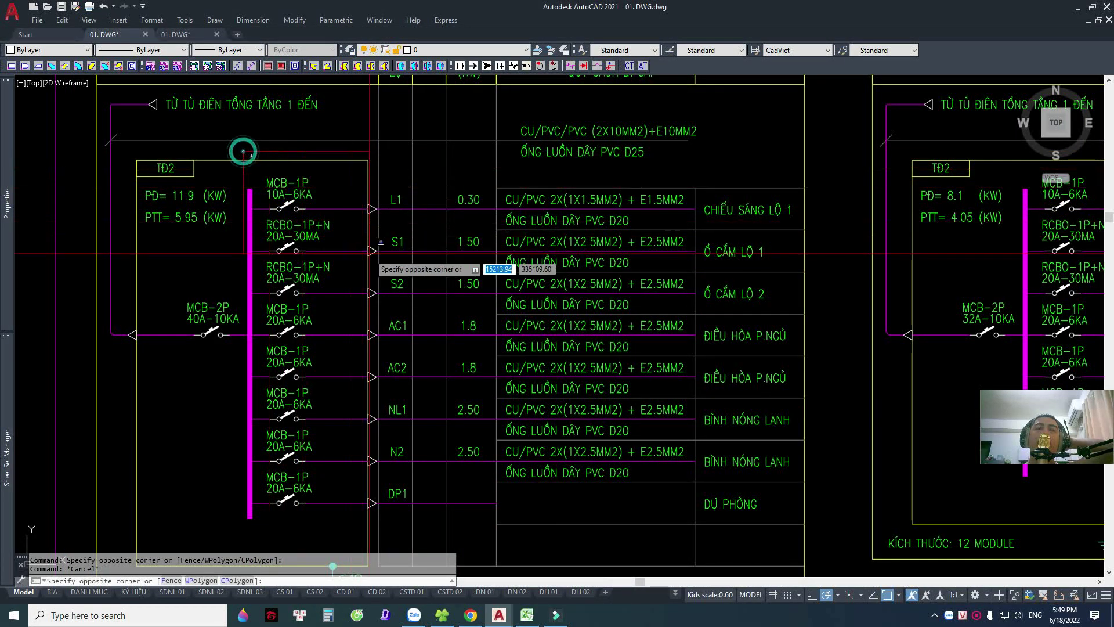
pyautogui.click(337, 515)
pyautogui.click(347, 178)
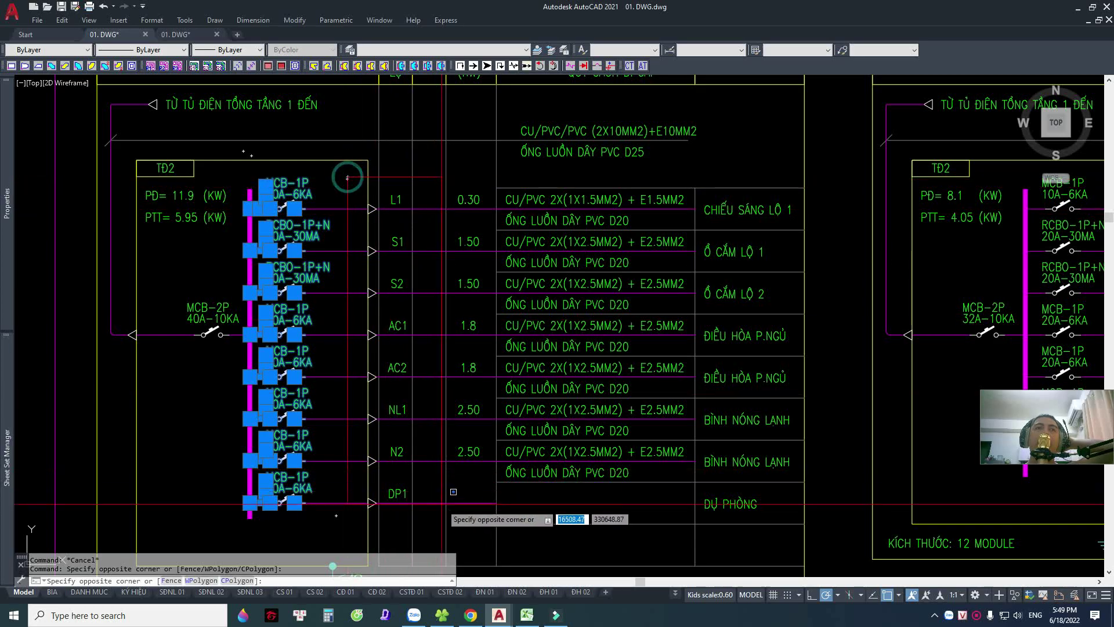
pyautogui.click(429, 524)
pyautogui.press('Escape')
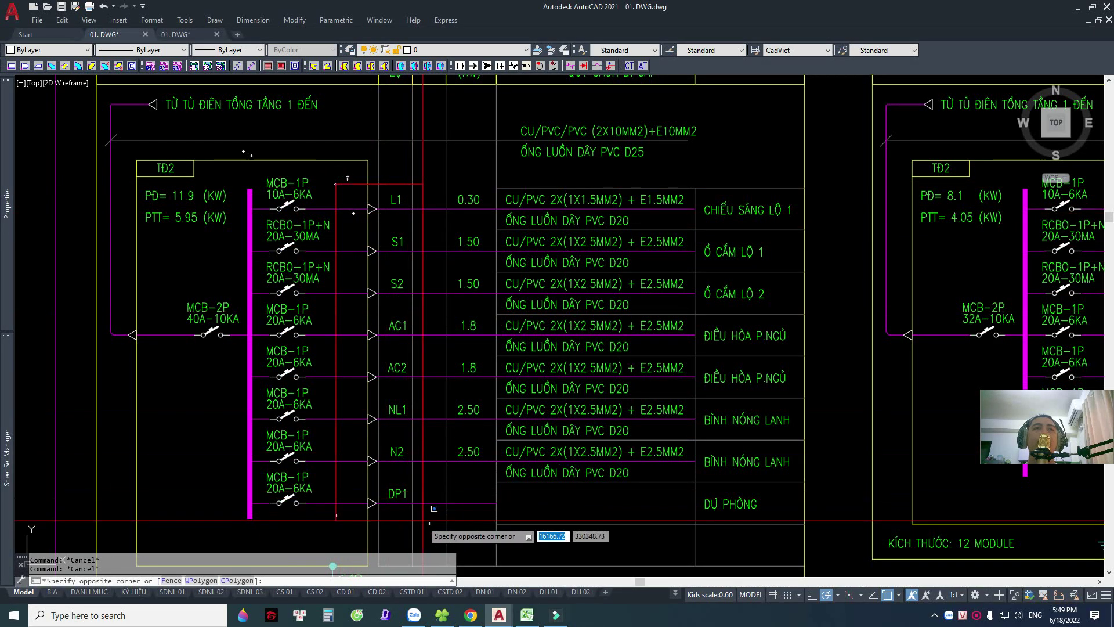
# Pan to the panel schedule sheets, select the TĐ2 breaker labels, then return to Excel.
pyautogui.scroll(-5, 422, 521)
pyautogui.moveTo(508, 349); pyautogui.dragTo(500, 226, button='middle')
pyautogui.scroll(2, 501, 232)
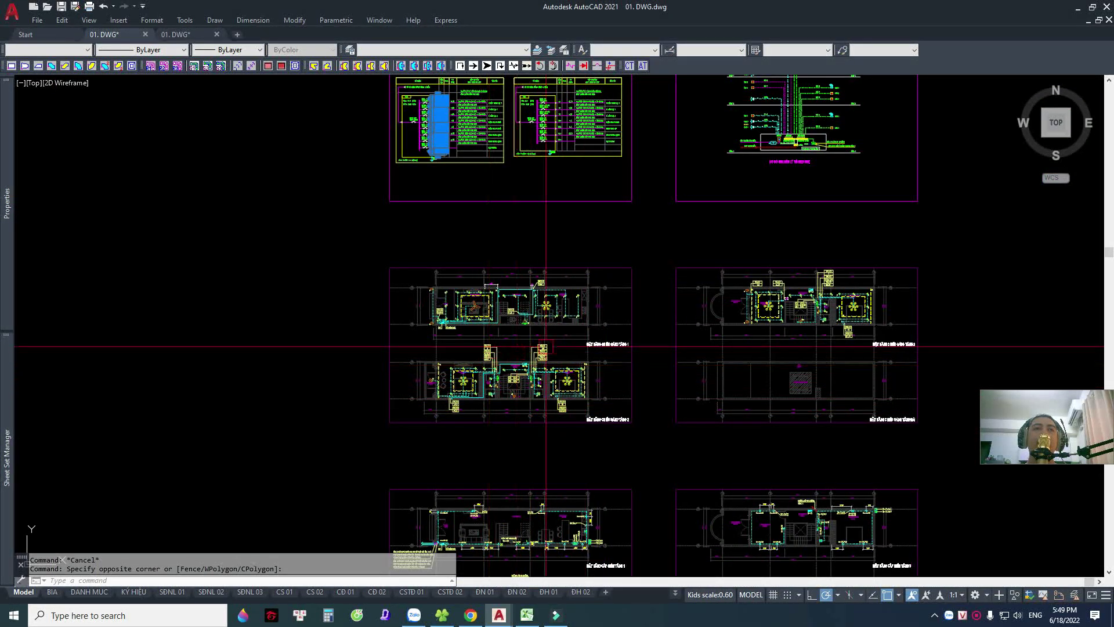
pyautogui.scroll(3, 454, 234)
pyautogui.scroll(4, 440, 203)
pyautogui.scroll(2, 430, 197)
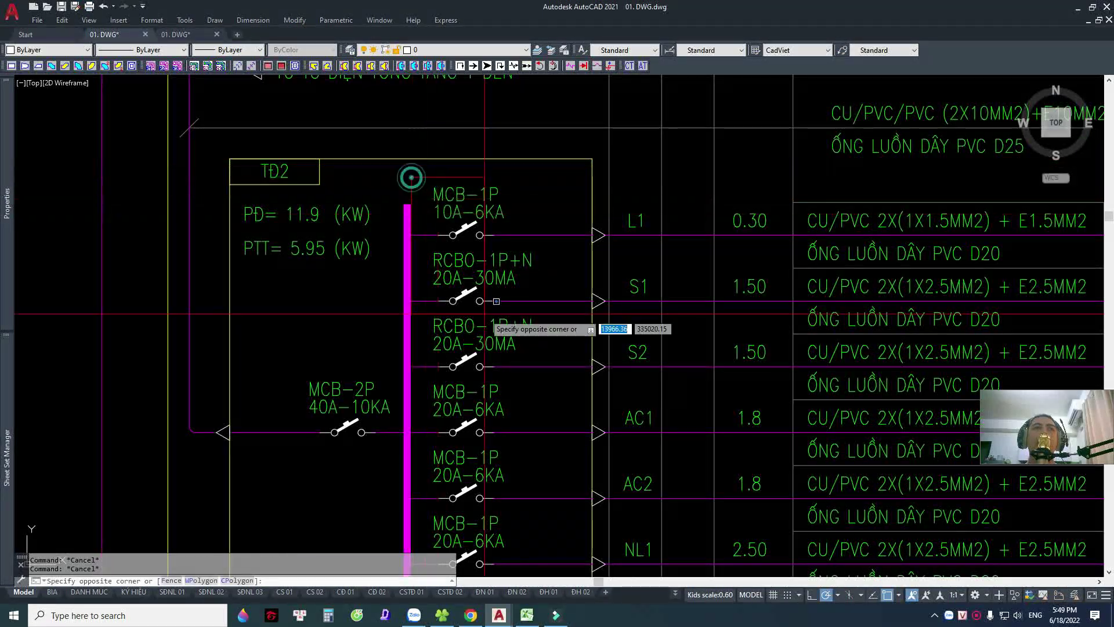
pyautogui.click(532, 464)
pyautogui.click(527, 615)
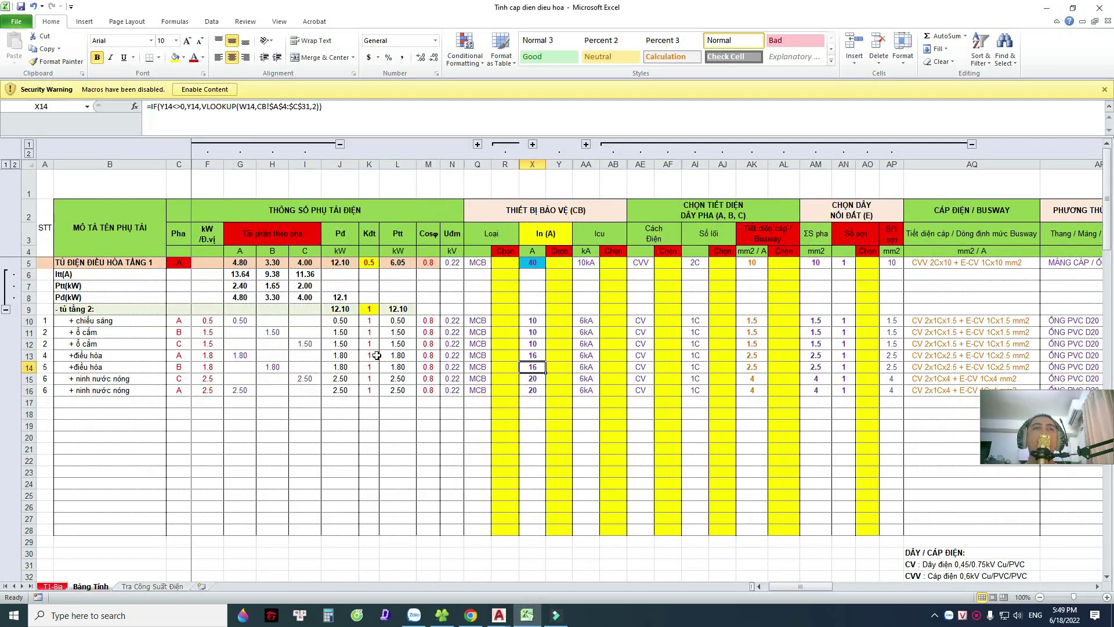
# Check the Icu column AA (6kA) and rated-current column X (10, 16, 20 A).
pyautogui.click(586, 163)
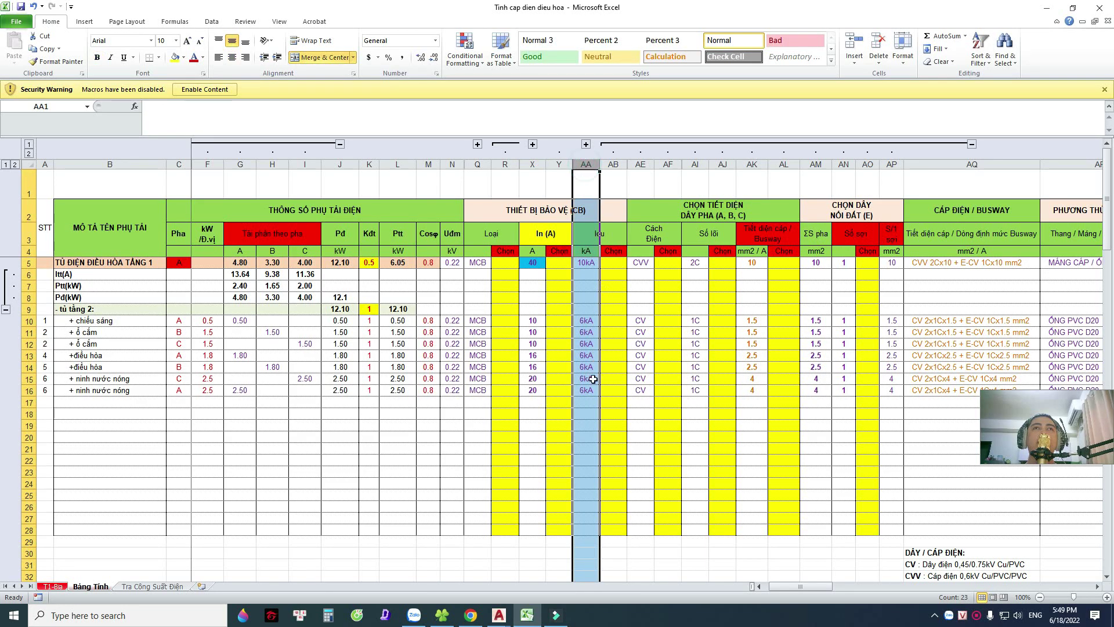
pyautogui.click(533, 165)
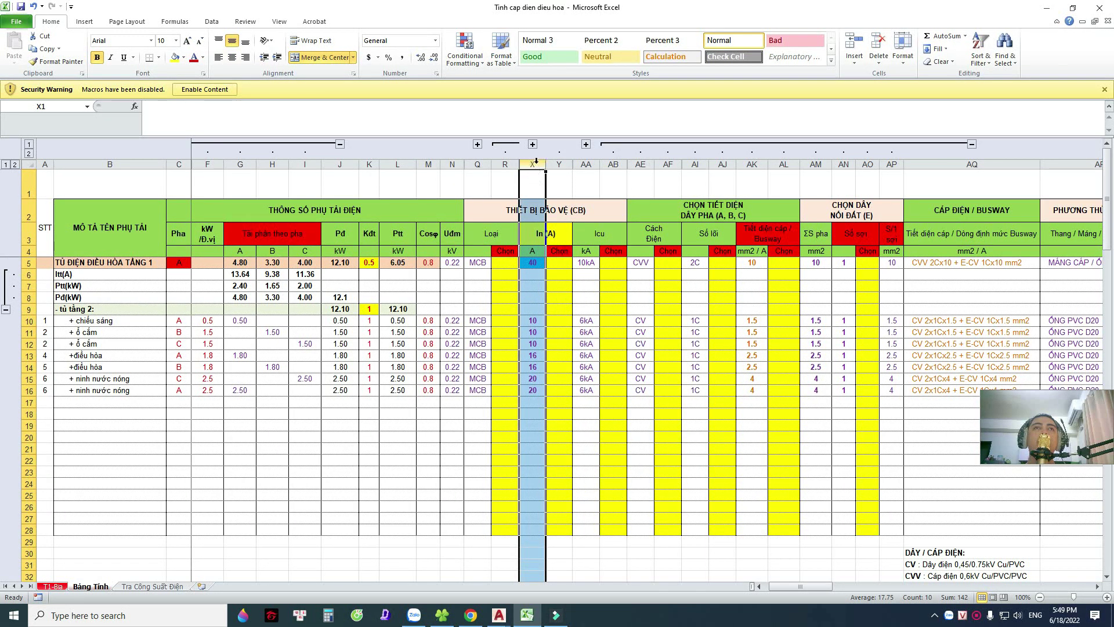
pyautogui.click(498, 615)
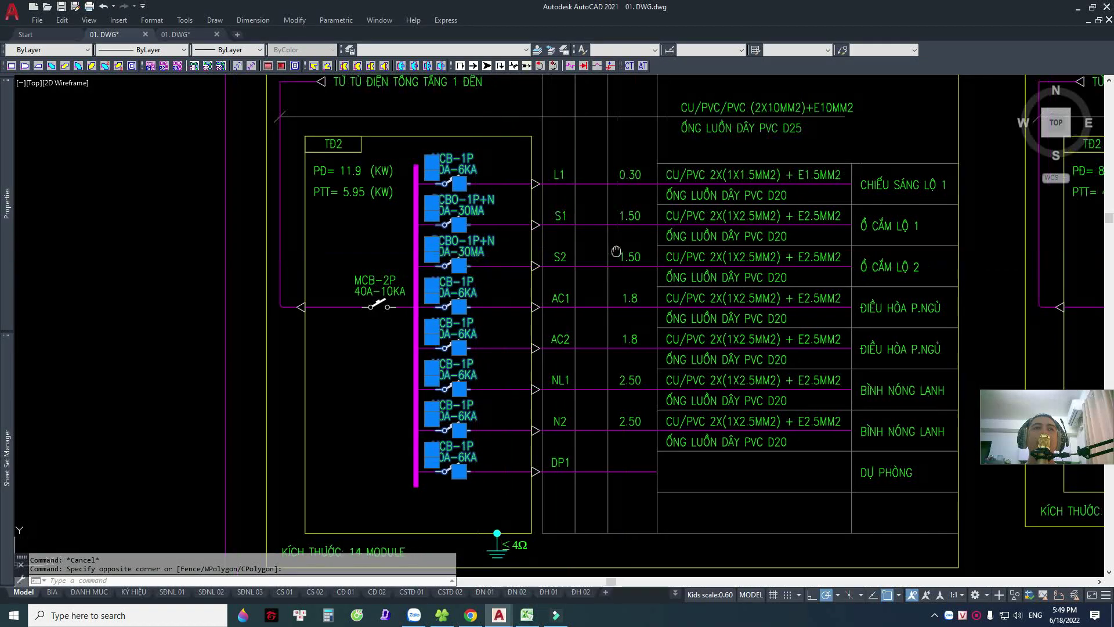
pyautogui.scroll(2, 495, 260)
pyautogui.click(495, 260)
pyautogui.scroll(-3, 495, 260)
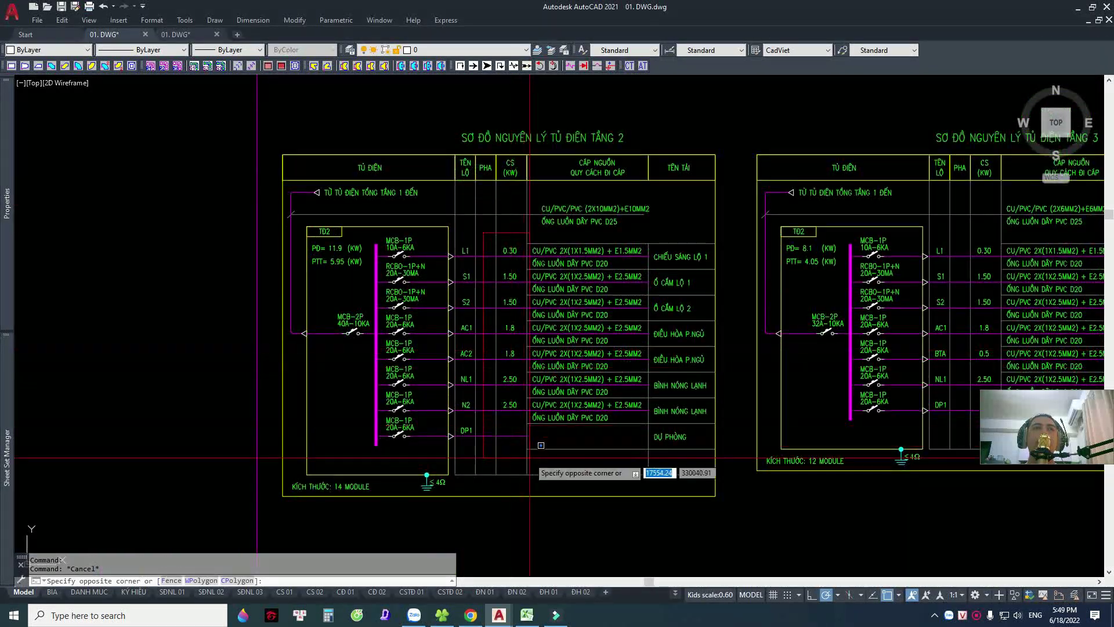
pyautogui.scroll(3, 498, 290)
pyautogui.scroll(-3, 598, 401)
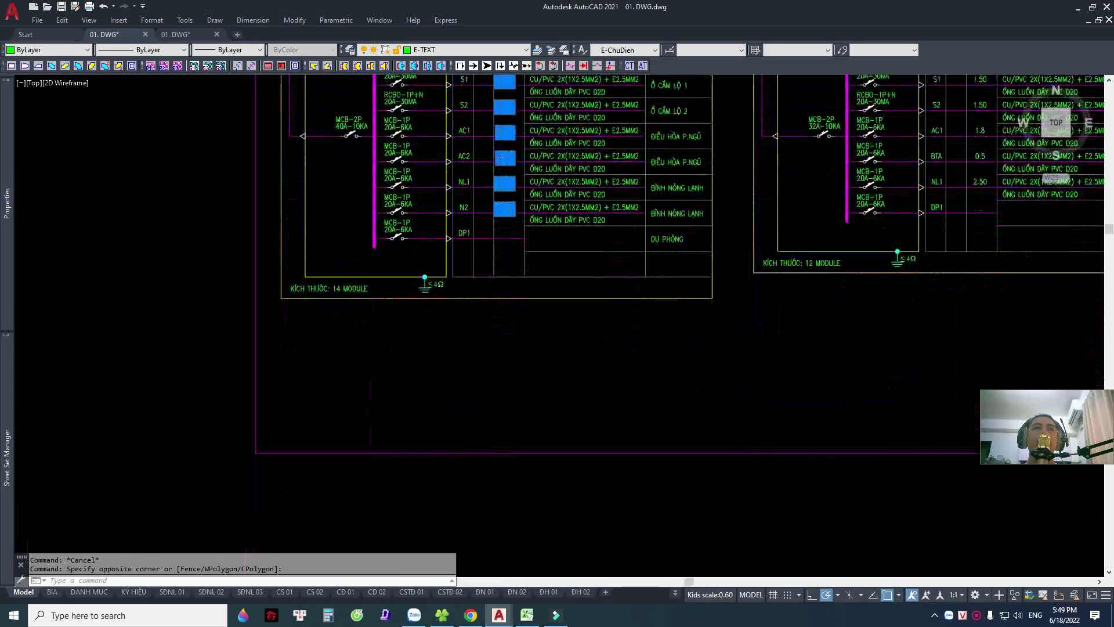
pyautogui.scroll(-3, 598, 400)
pyautogui.scroll(5, 598, 400)
pyautogui.scroll(-1, 522, 290)
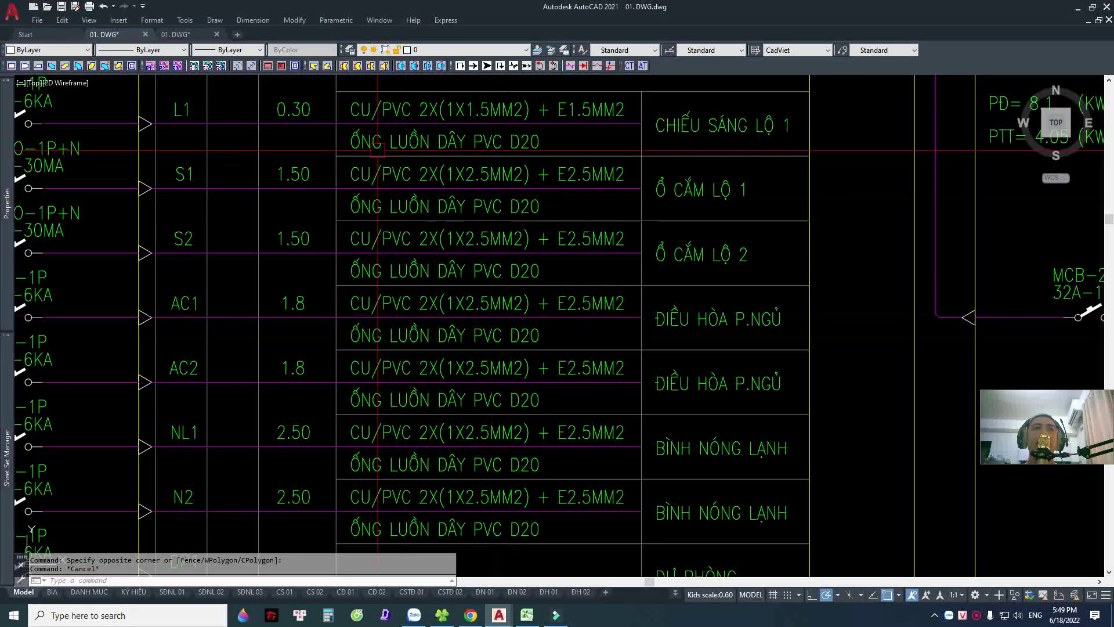
pyautogui.scroll(1, 464, 261)
pyautogui.press('Escape')
pyautogui.click(410, 239)
pyautogui.scroll(-2, 470, 325)
pyautogui.click(610, 522)
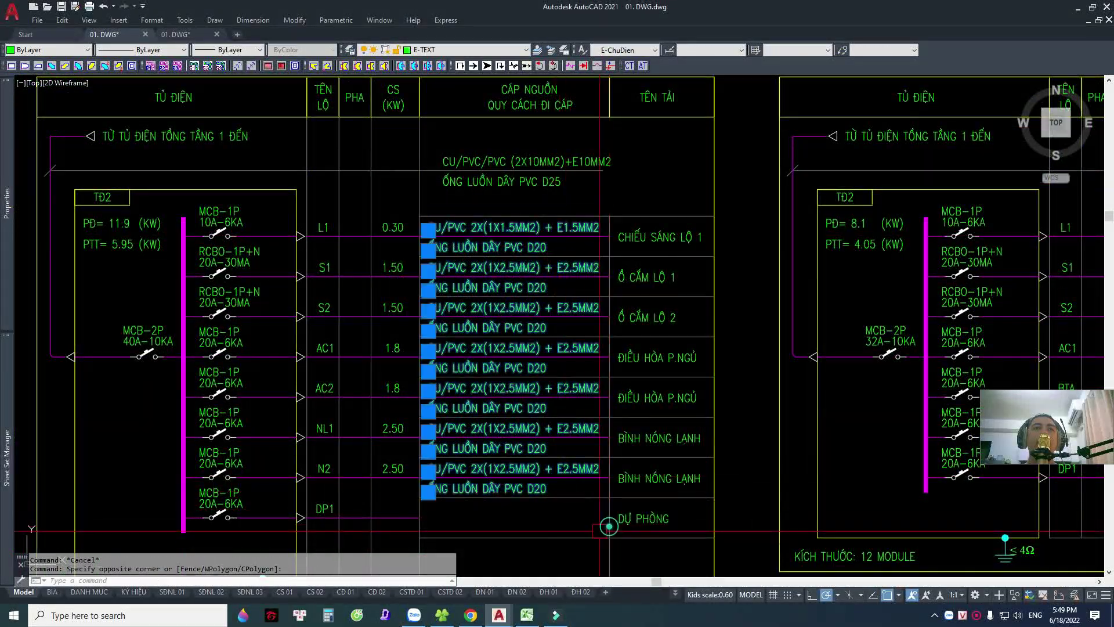
pyautogui.press('Escape')
pyautogui.hotkey('alt', 'Tab')
pyautogui.click(960, 325)
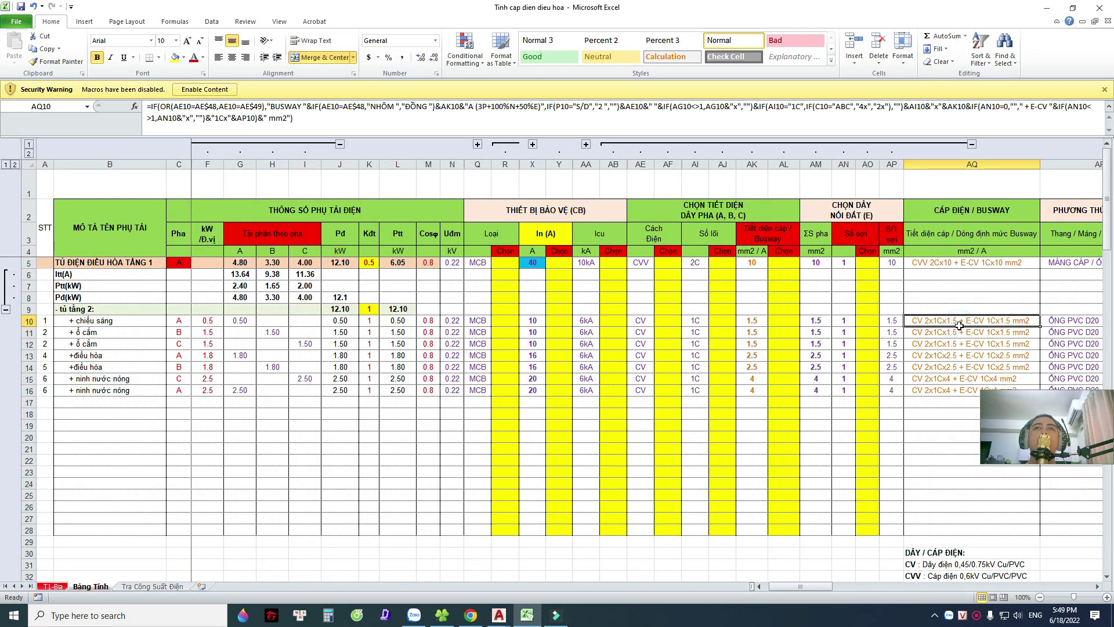
pyautogui.moveTo(998, 162); pyautogui.dragTo(1067, 162)
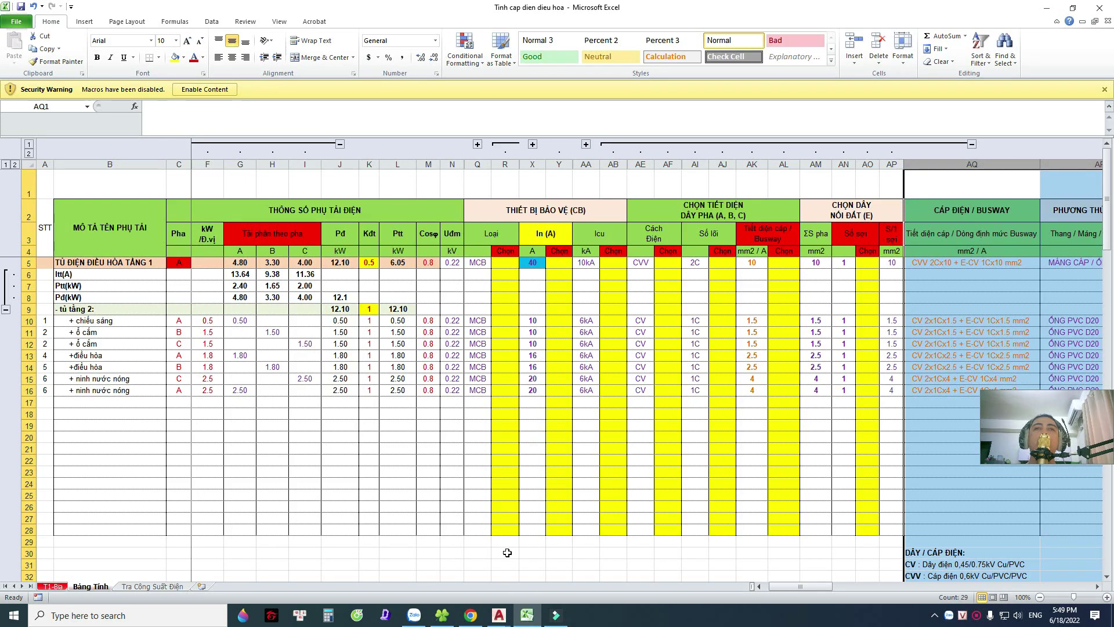
pyautogui.hotkey('alt', 'Tab')
pyautogui.scroll(-1, 638, 273)
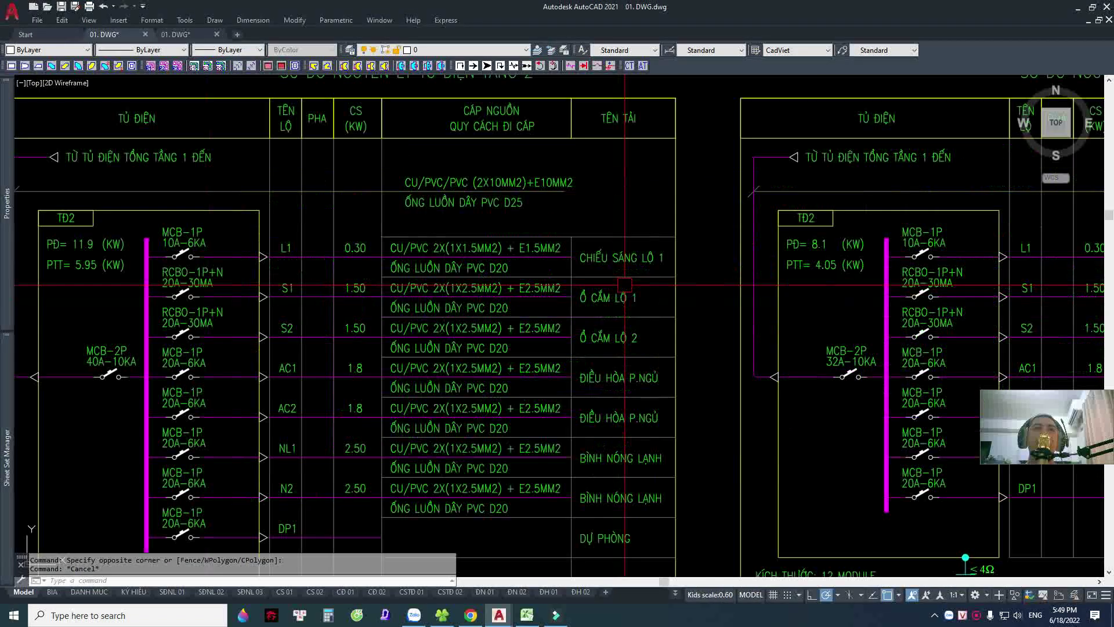
# Inspect the CHIẾU SÁNG LỘ 1 and BƠM TĂNG ÁP load entries on the Tầng 2 and 3 schedules.
pyautogui.click(616, 257)
pyautogui.moveTo(455, 198); pyautogui.dragTo(629, 256, button='middle')
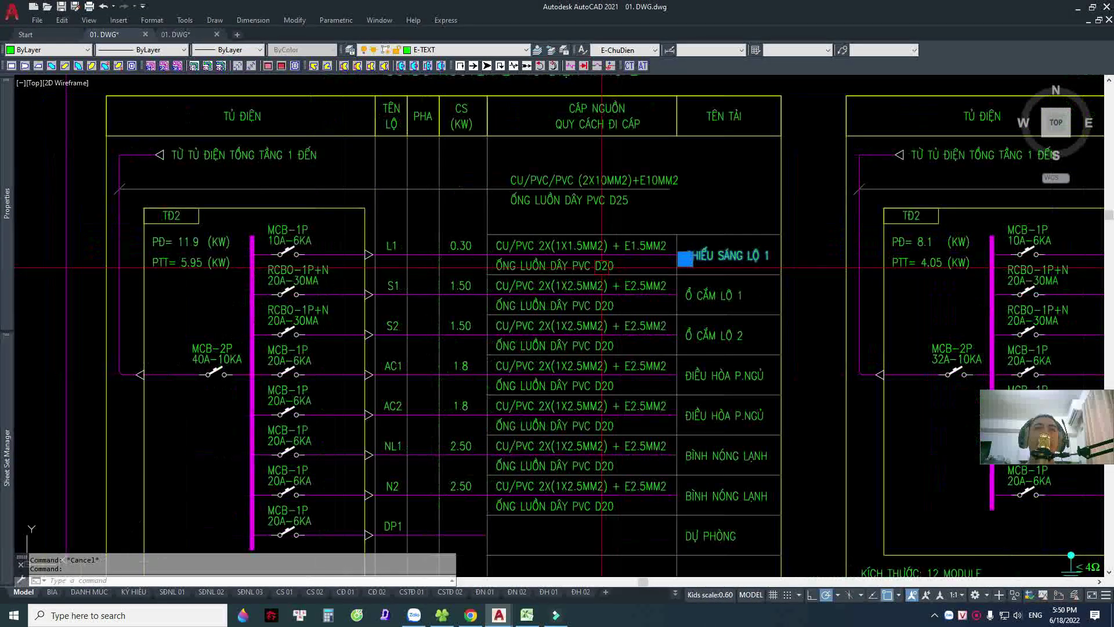
pyautogui.scroll(-2, 630, 255)
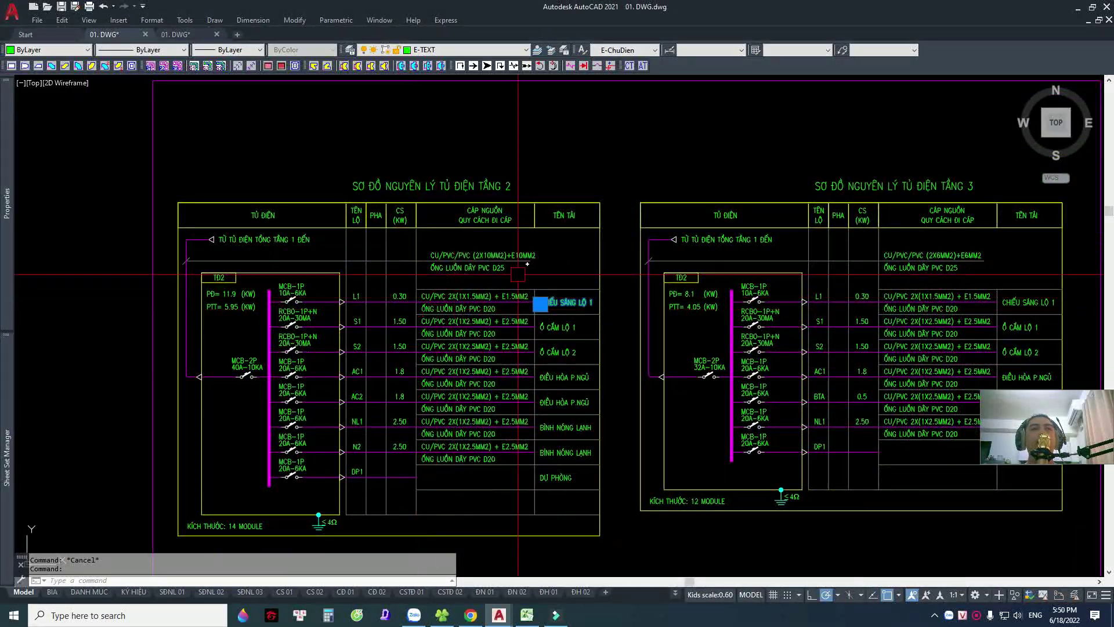
pyautogui.press('Escape')
pyautogui.moveTo(518, 275); pyautogui.dragTo(202, 301, button='middle')
pyautogui.scroll(2, 712, 411)
pyautogui.scroll(2, 711, 411)
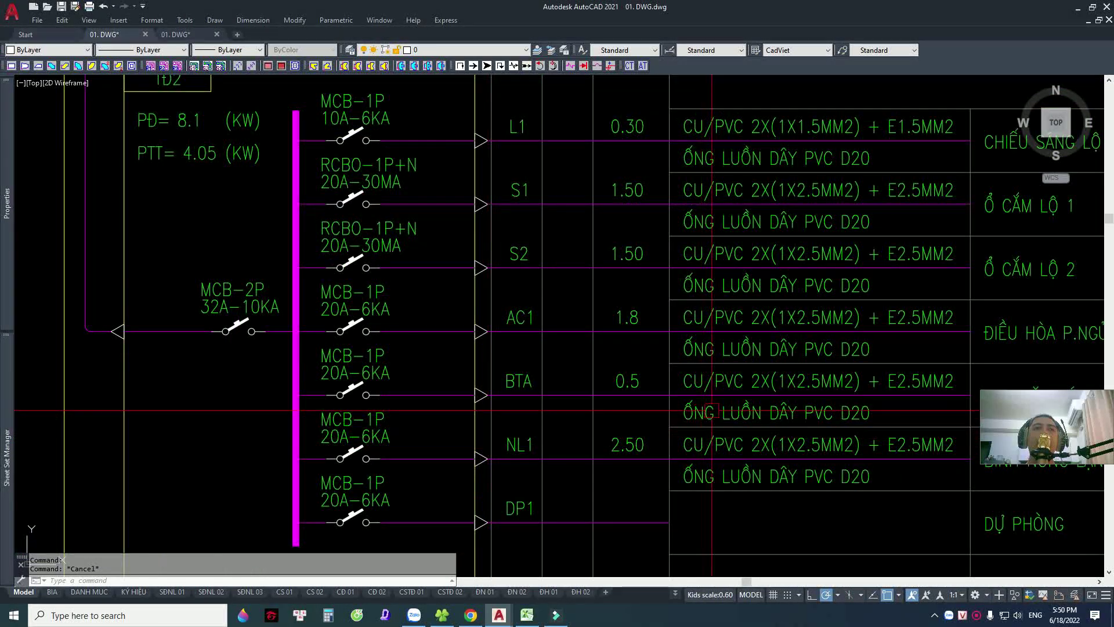
pyautogui.moveTo(712, 411); pyautogui.dragTo(453, 346, button='middle')
pyautogui.click(765, 329)
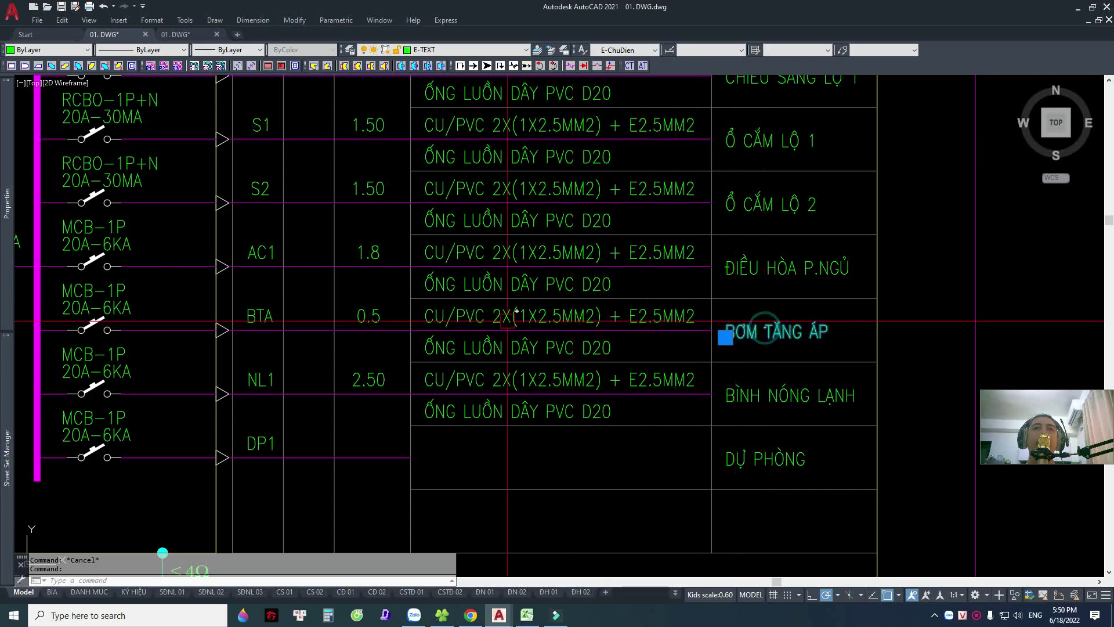
# Zoom to the Tầng 3 breaker column and select the ĐẦU CHỜ BƠM TĂNG ÁP label and leader.
pyautogui.moveTo(388, 314); pyautogui.dragTo(532, 314, button='middle')
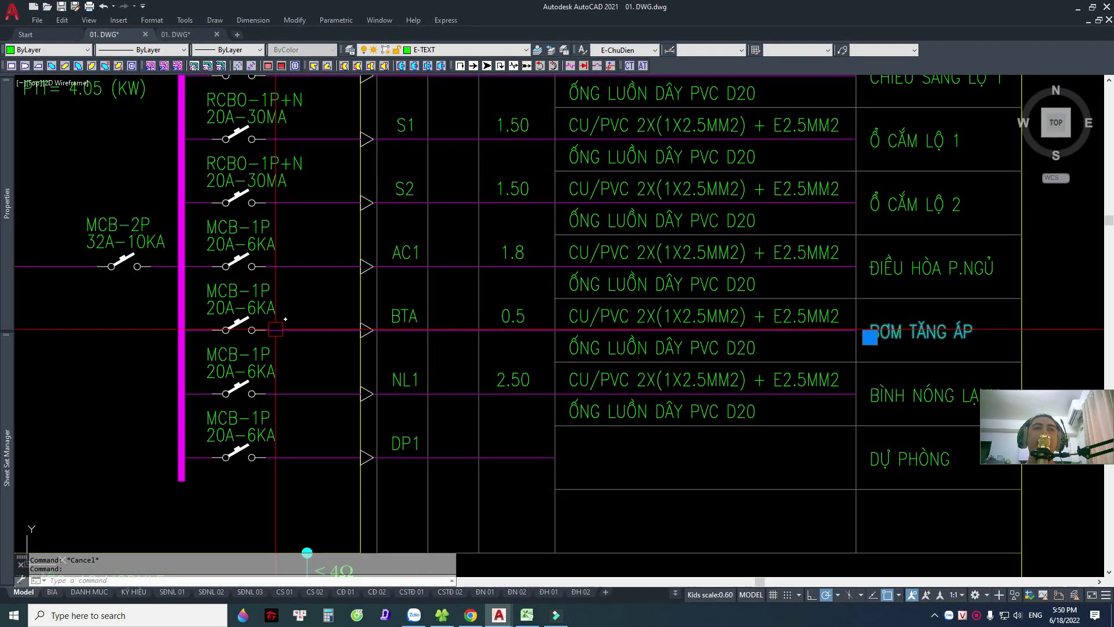
pyautogui.scroll(-5, 304, 326)
pyautogui.scroll(-2, 473, 312)
pyautogui.scroll(-2, 575, 367)
pyautogui.scroll(2, 576, 366)
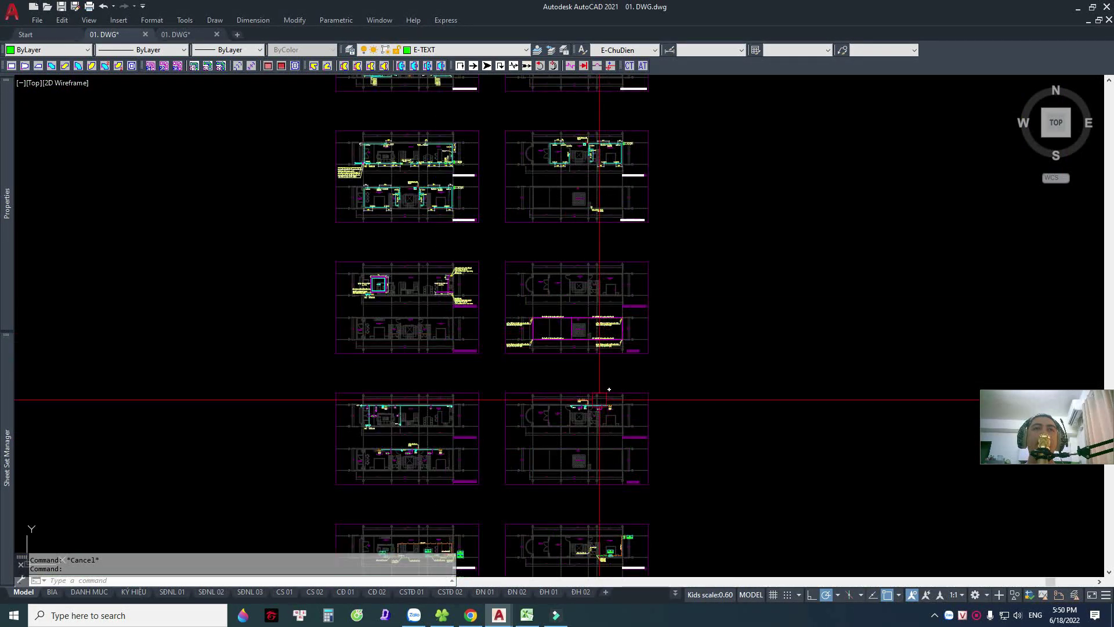
pyautogui.scroll(2, 495, 384)
pyautogui.scroll(2, 447, 374)
pyautogui.scroll(3, 584, 373)
pyautogui.moveTo(600, 293); pyautogui.dragTo(580, 246, button='middle')
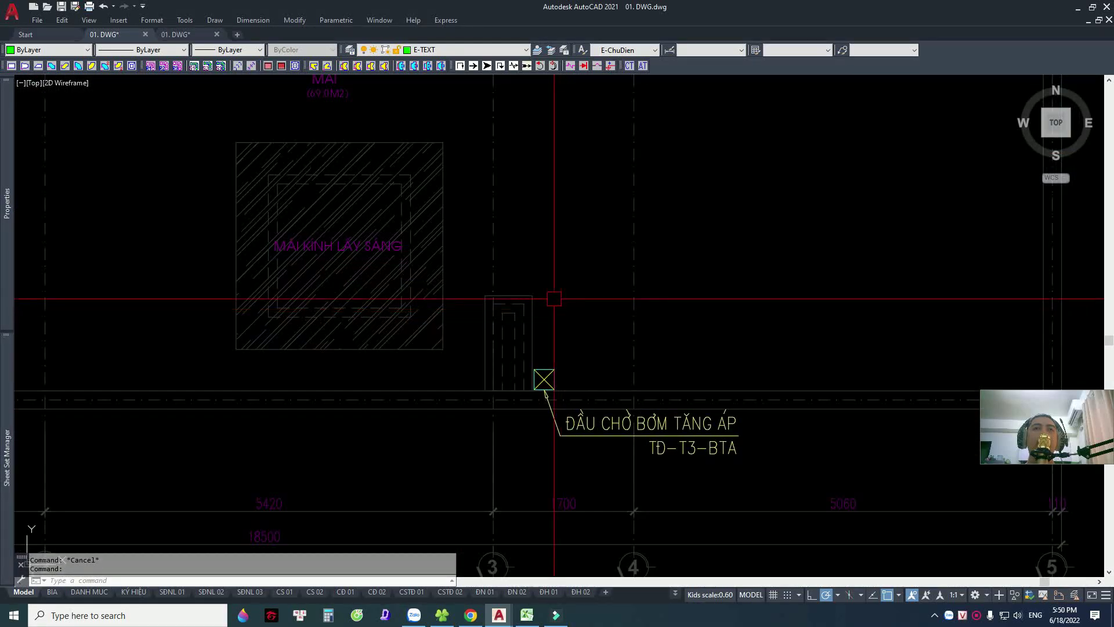
pyautogui.click(517, 268)
pyautogui.click(806, 518)
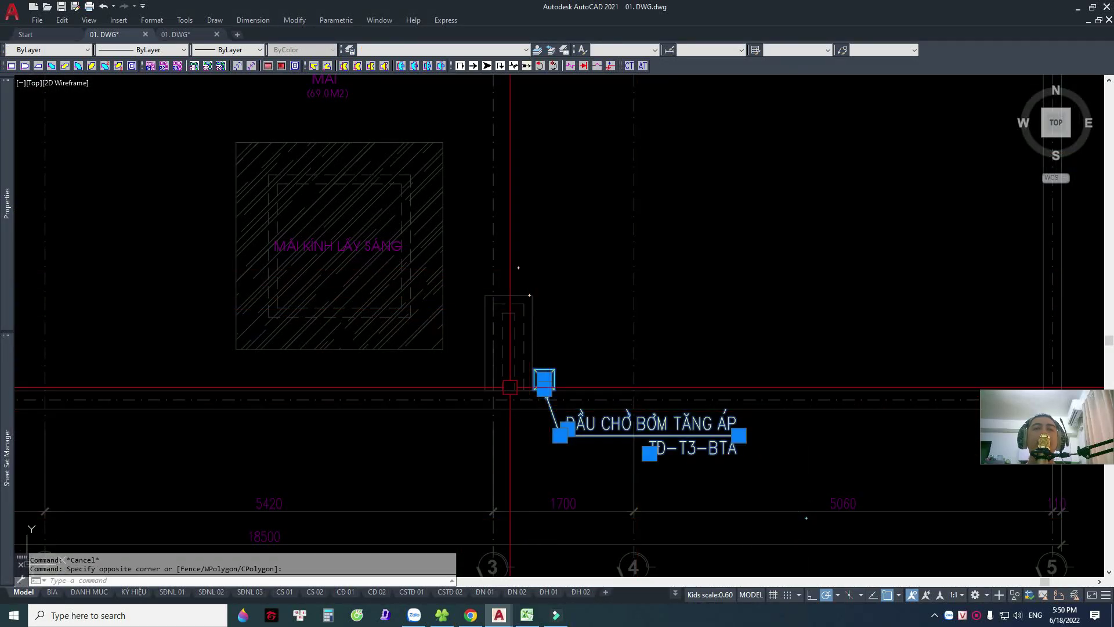
# Zoom out and recenter the view on the TĐ2 schematic.
pyautogui.scroll(-5, 516, 383)
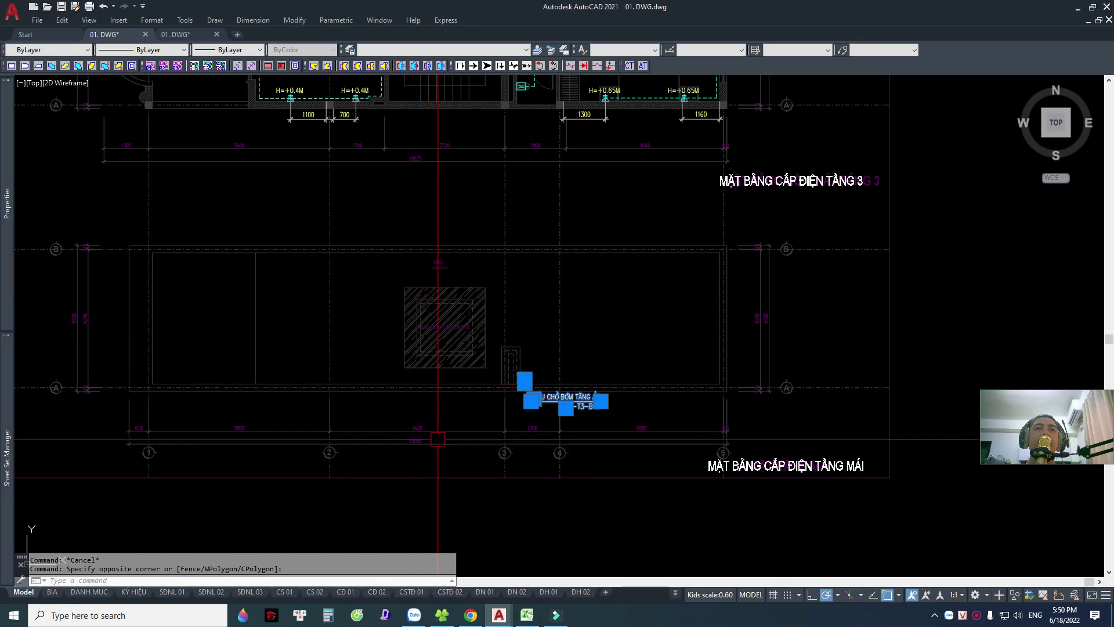
pyautogui.scroll(-3, 516, 372)
pyautogui.scroll(-3, 505, 325)
pyautogui.scroll(-2, 504, 307)
pyautogui.scroll(3, 503, 306)
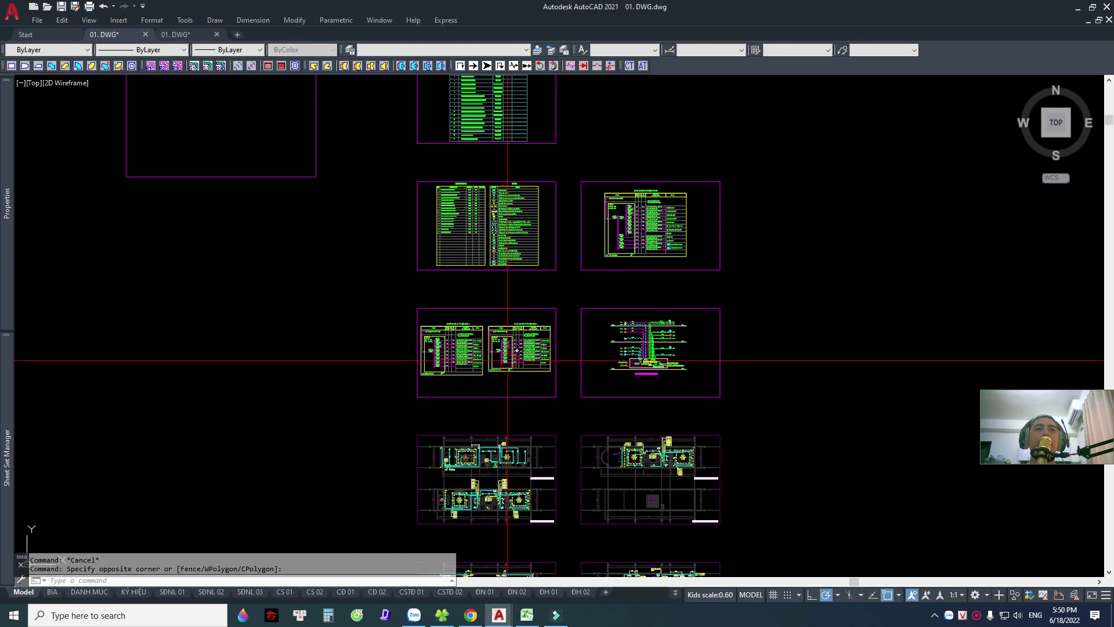
pyautogui.scroll(3, 494, 310)
pyautogui.scroll(2, 441, 320)
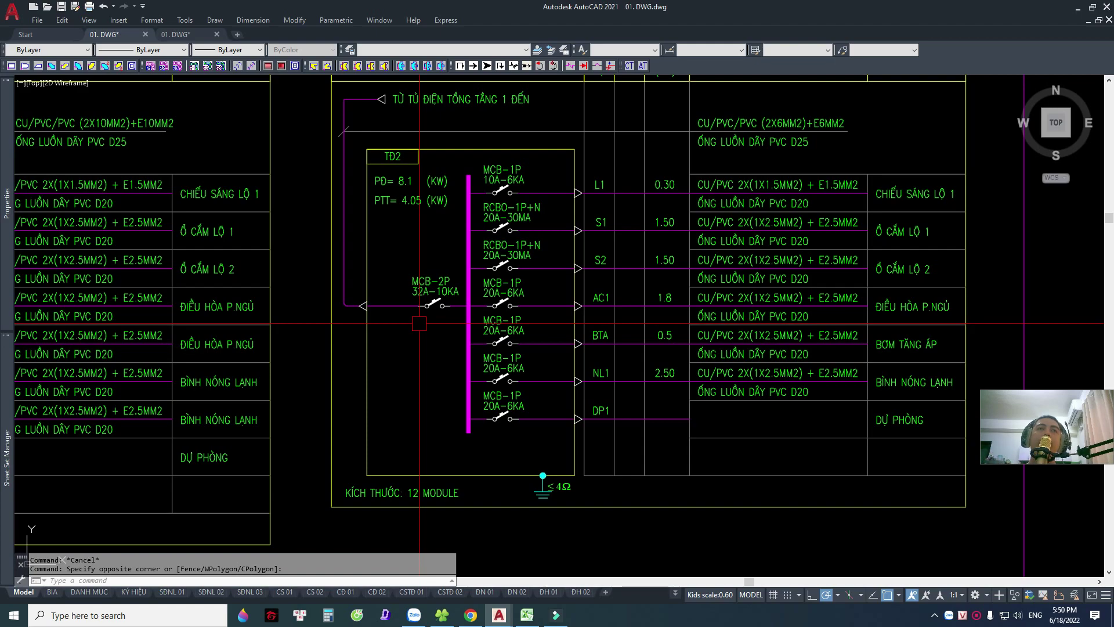
pyautogui.moveTo(407, 348); pyautogui.dragTo(446, 338, button='middle')
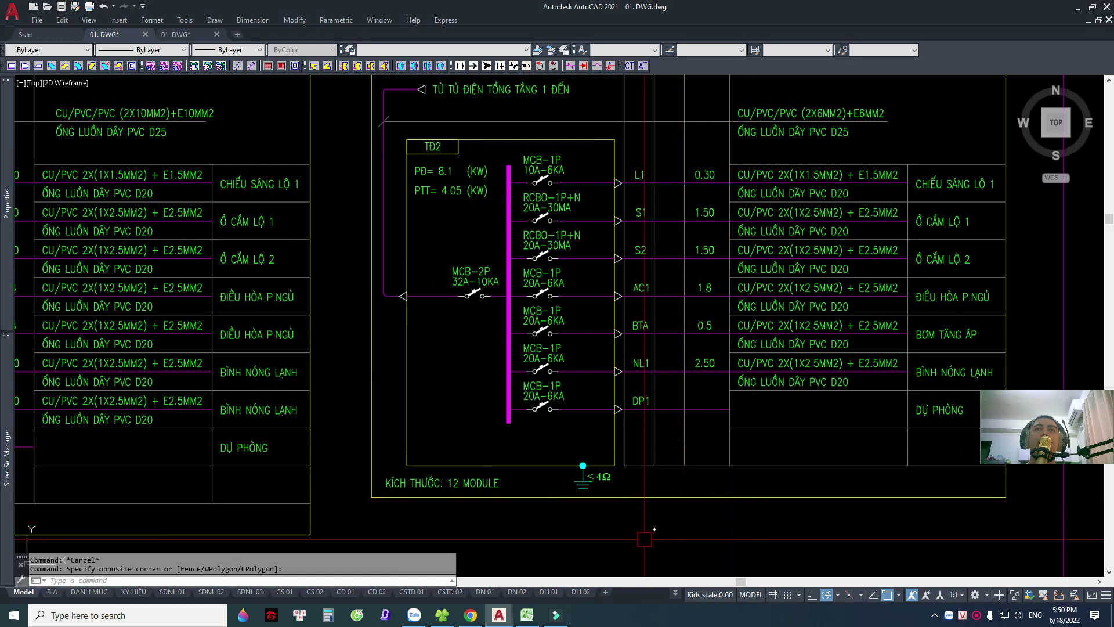
# Copy the cable descriptions AQ10:AQ16 and breaker ratings AA10:AB17 from the Excel load sheet.
pyautogui.click(522, 619)
pyautogui.click(712, 448)
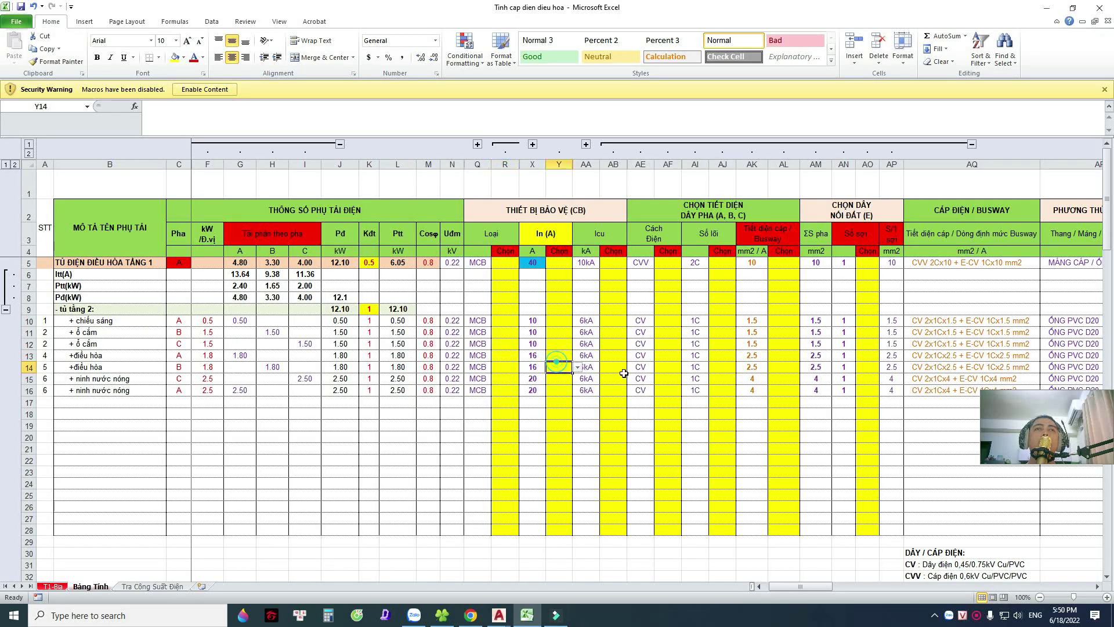
pyautogui.moveTo(968, 318); pyautogui.dragTo(983, 386)
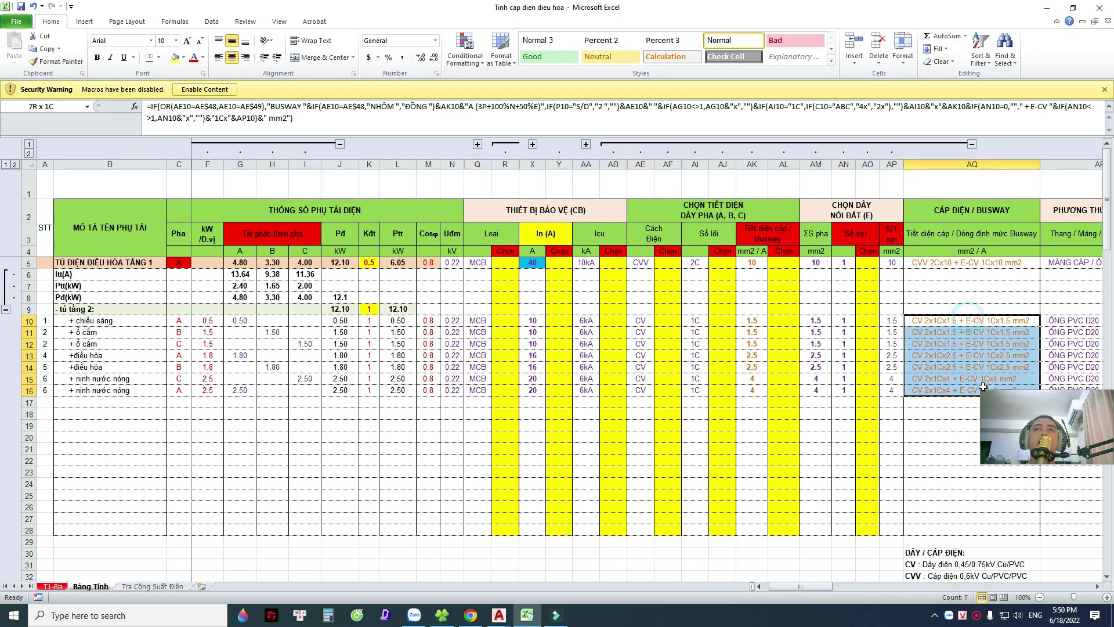
pyautogui.moveTo(591, 320); pyautogui.dragTo(605, 400)
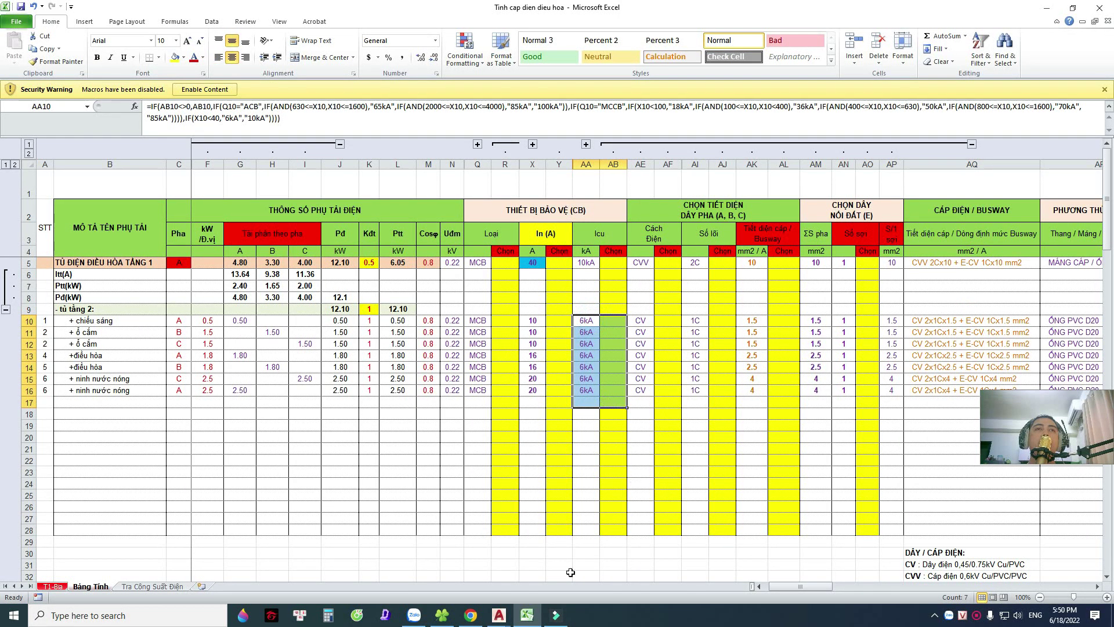
pyautogui.hotkey('ctrl', 'c')
pyautogui.hotkey('alt', 'Tab')
pyautogui.scroll(2, 489, 373)
# Inspect the floor-2 and floor-3 panel schematics, including the MCB-2P 40A main breaker.
pyautogui.scroll(2, 489, 373)
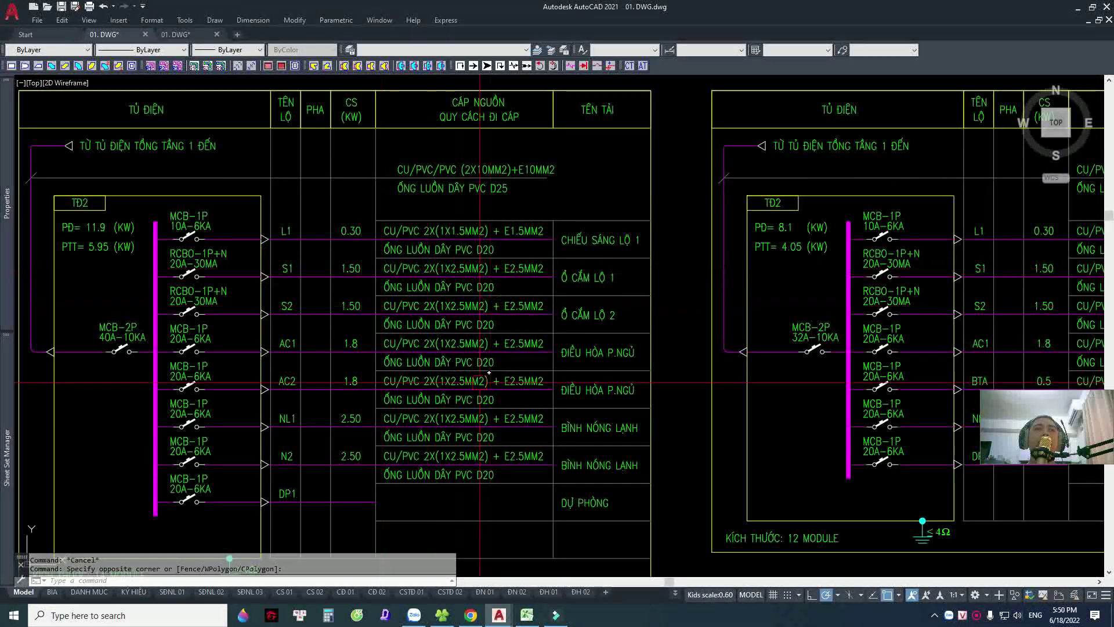
pyautogui.scroll(-1, 484, 360)
pyautogui.scroll(-1, 492, 321)
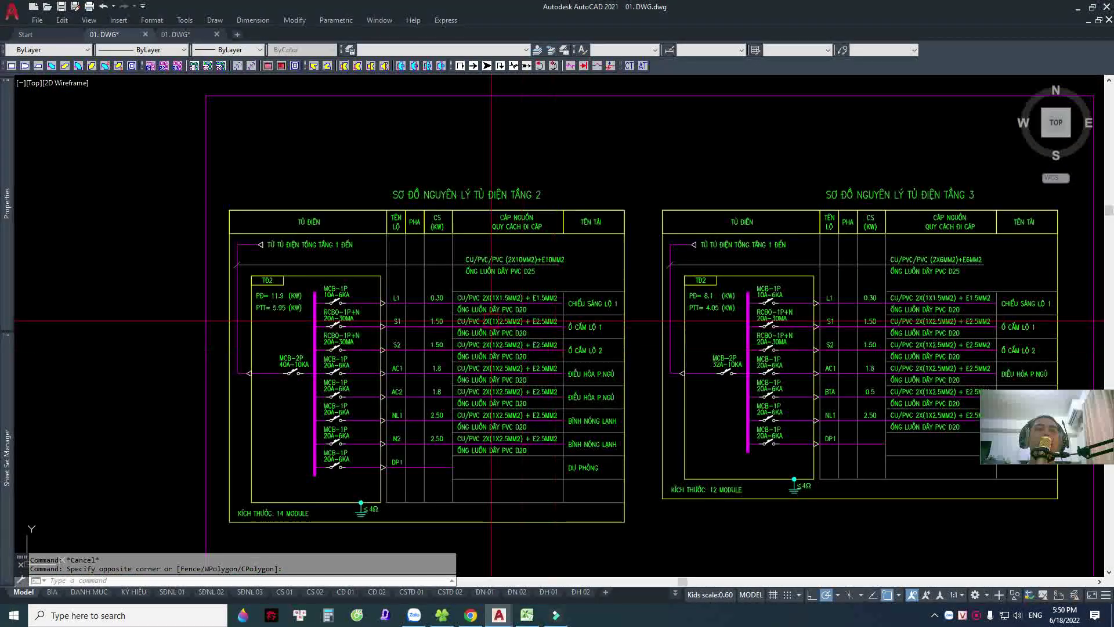
pyautogui.scroll(4, 220, 372)
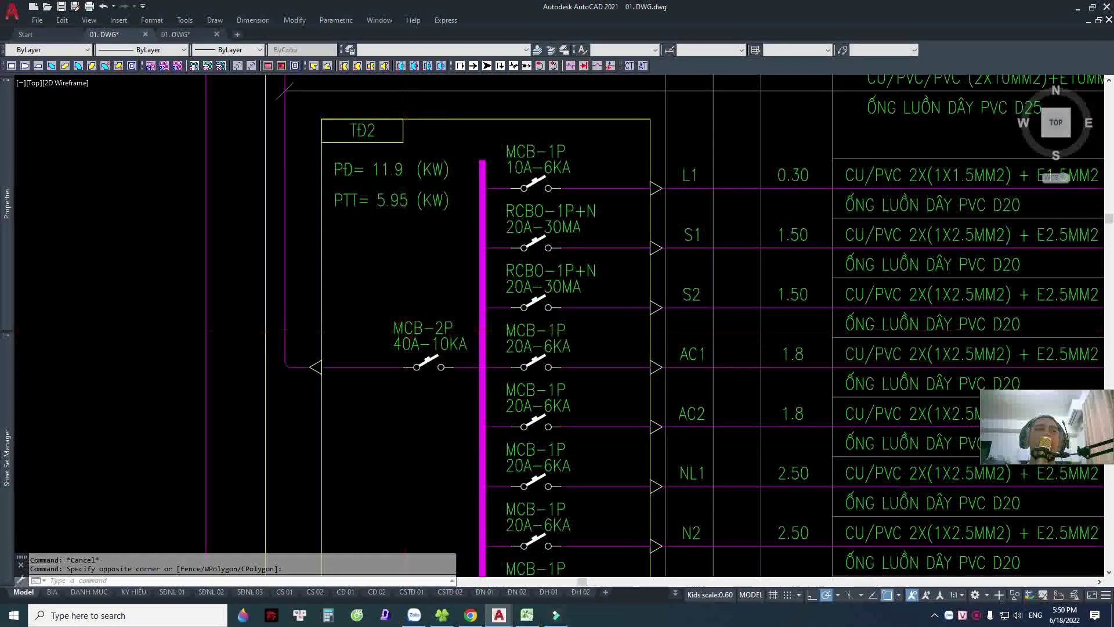
pyautogui.scroll(2, 401, 322)
pyautogui.click(504, 426)
pyautogui.moveTo(468, 412); pyautogui.dragTo(534, 401, button='middle')
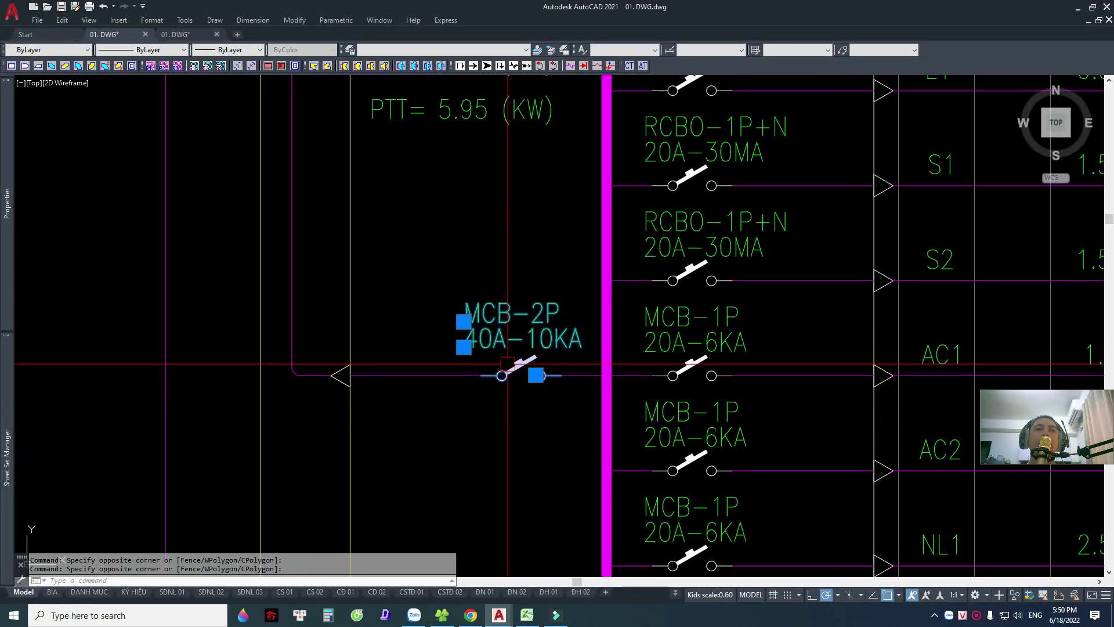
pyautogui.press('Escape')
pyautogui.press('Escape')
pyautogui.scroll(-2, 469, 409)
pyautogui.scroll(-3, 468, 410)
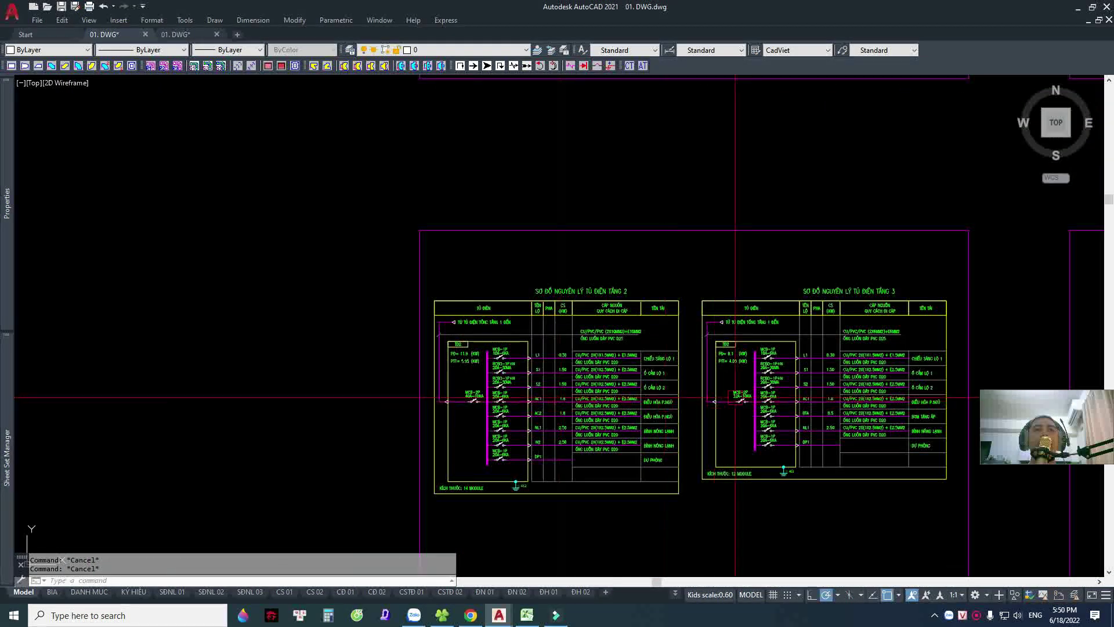
pyautogui.moveTo(522, 383); pyautogui.dragTo(290, 383, button='middle')
pyautogui.scroll(4, 395, 348)
pyautogui.moveTo(389, 346); pyautogui.dragTo(452, 333, button='middle')
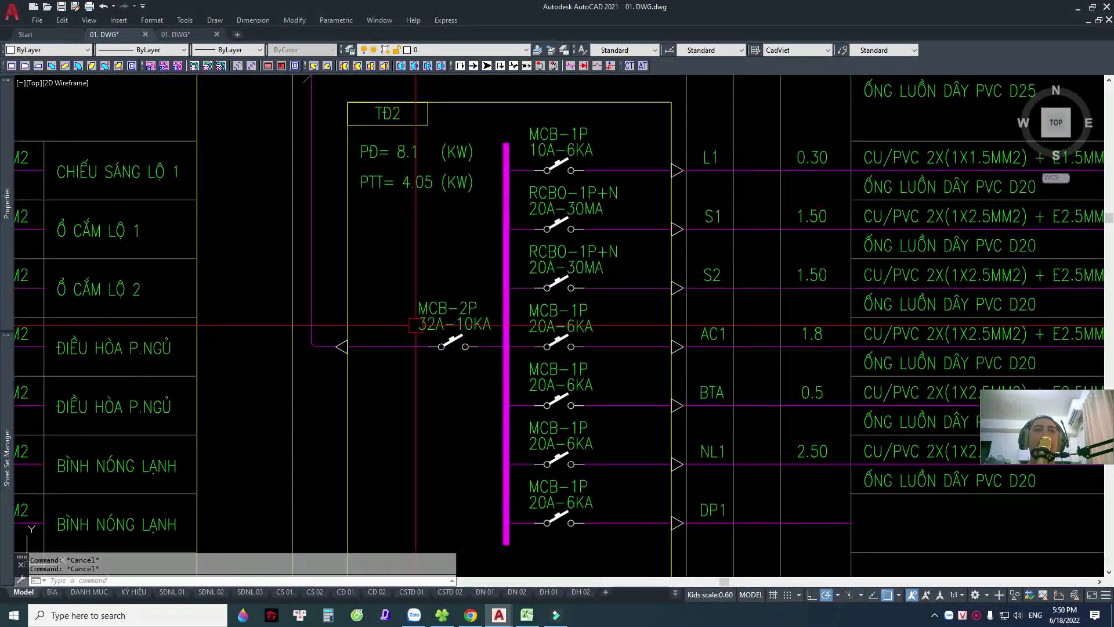
pyautogui.scroll(3, 383, 261)
pyautogui.click(379, 256)
pyautogui.scroll(-5, 464, 355)
pyautogui.scroll(-2, 465, 355)
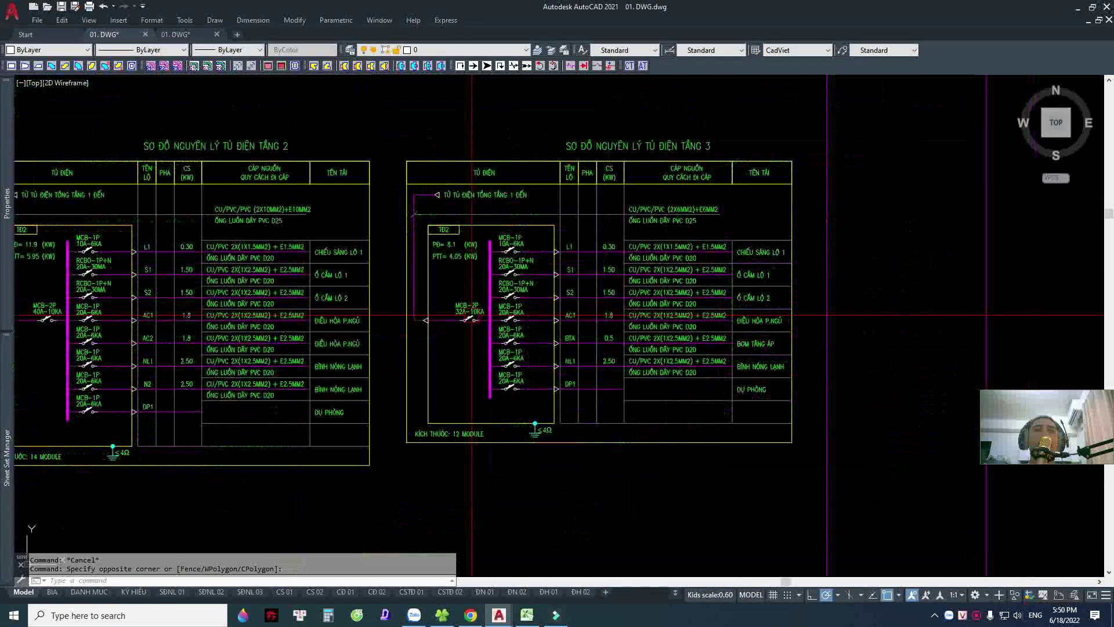
pyautogui.scroll(2, 746, 280)
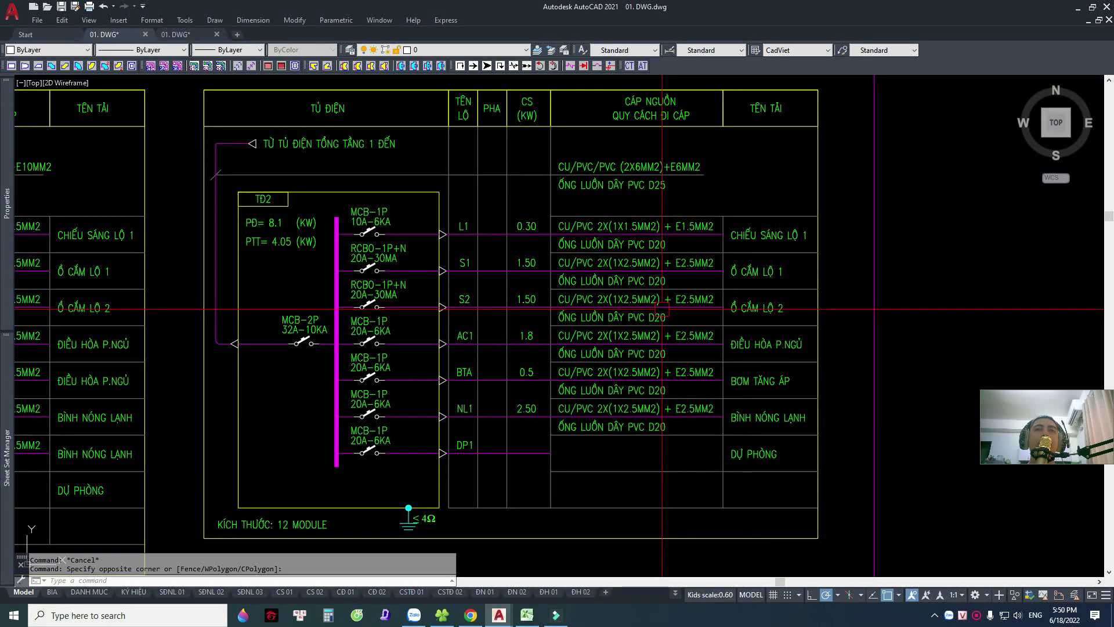
pyautogui.scroll(-3, 662, 309)
pyautogui.scroll(-3, 455, 323)
# Pan across the grid of drawing sheets and up to the electrical cable plans.
pyautogui.moveTo(580, 476); pyautogui.dragTo(561, 352, button='middle')
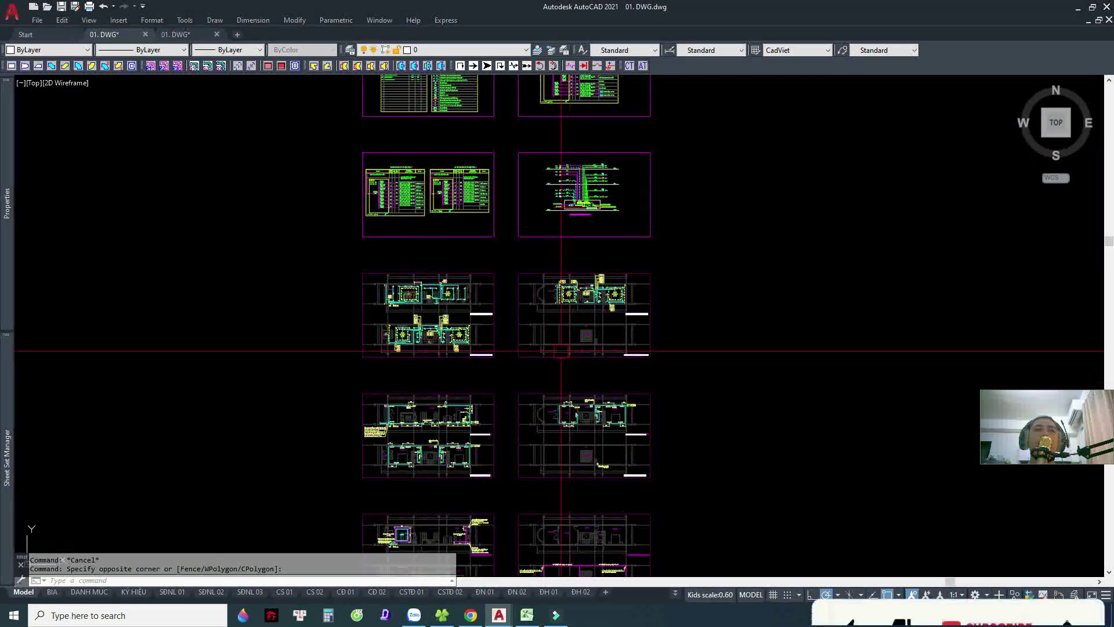
pyautogui.scroll(5, 561, 351)
pyautogui.scroll(-3, 589, 272)
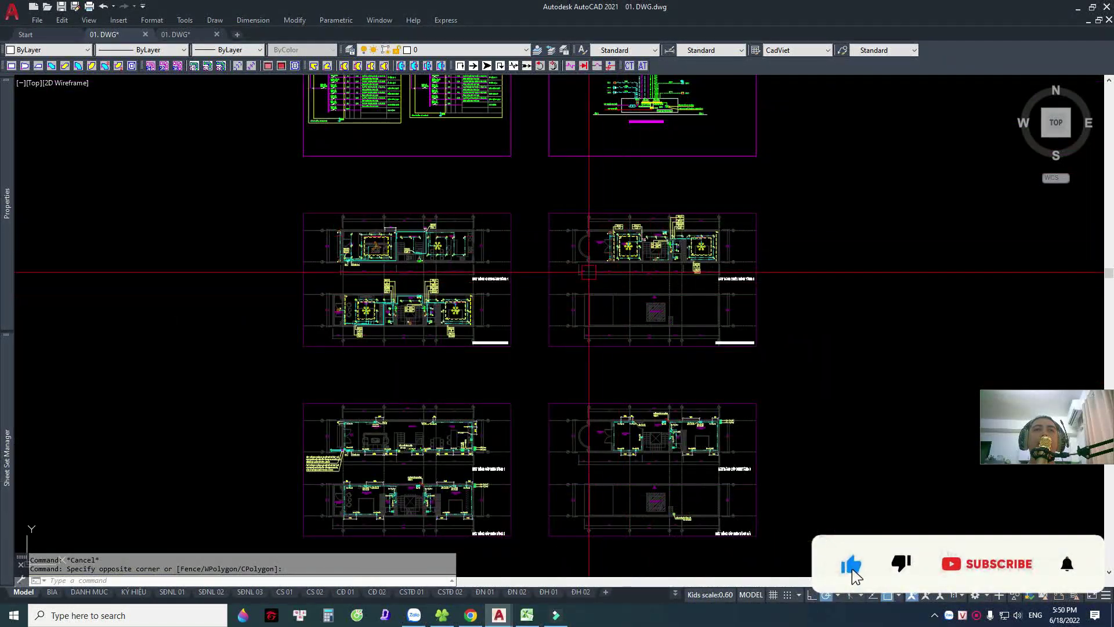
pyautogui.scroll(5, 632, 430)
pyautogui.scroll(-5, 569, 406)
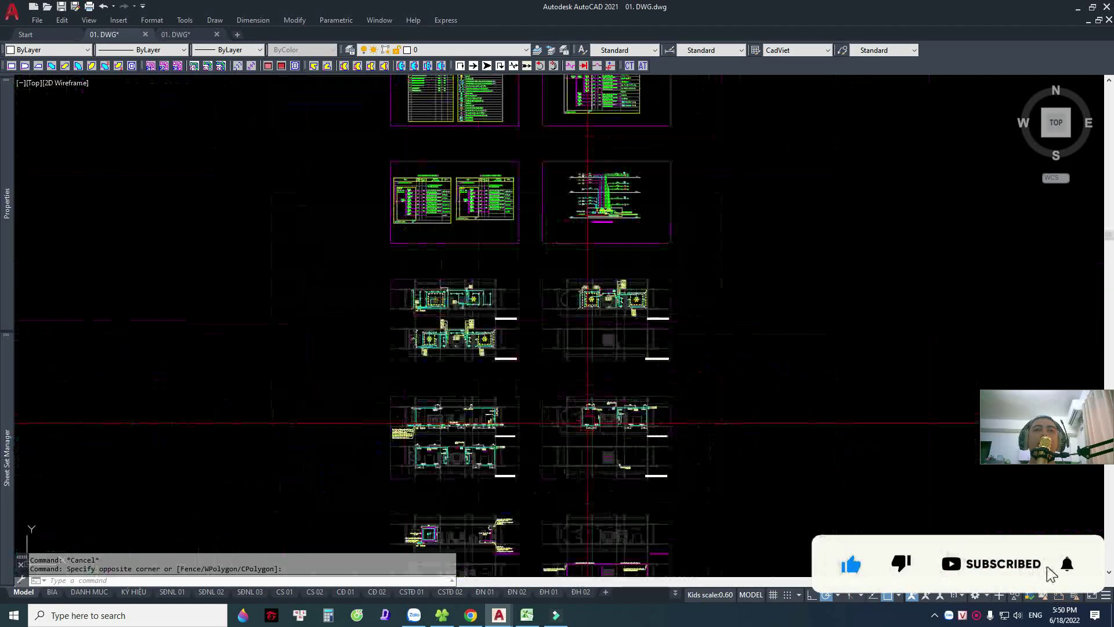
pyautogui.scroll(-3, 568, 406)
pyautogui.scroll(5, 587, 324)
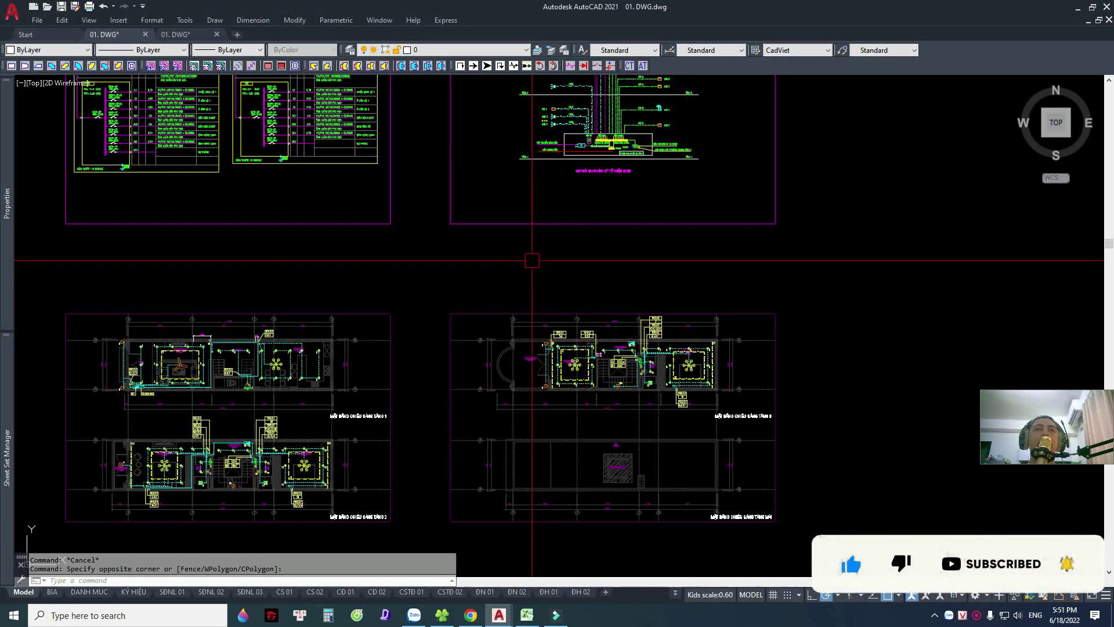
pyautogui.scroll(-2, 532, 261)
pyautogui.moveTo(531, 261); pyautogui.dragTo(546, 226, button='middle')
pyautogui.scroll(3, 556, 294)
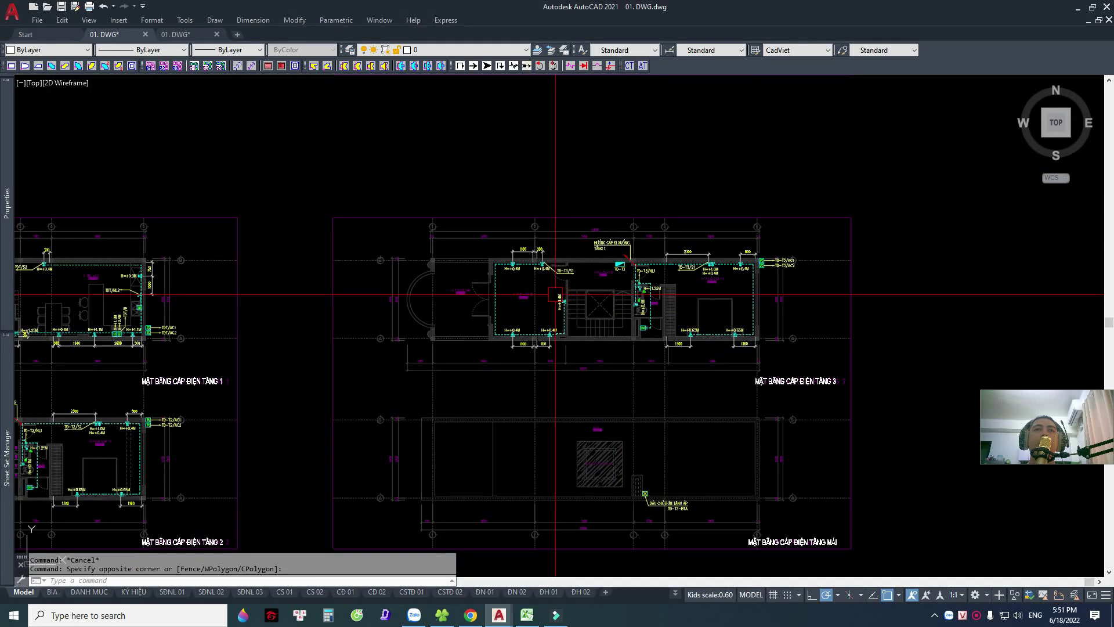
pyautogui.scroll(-2, 565, 359)
# Zoom in on the TĐT rows P1 (5.95 kW, 40A-10KA) and P2 (4.05 kW, 32A-10KA).
pyautogui.moveTo(546, 250); pyautogui.dragTo(406, 400, button='middle')
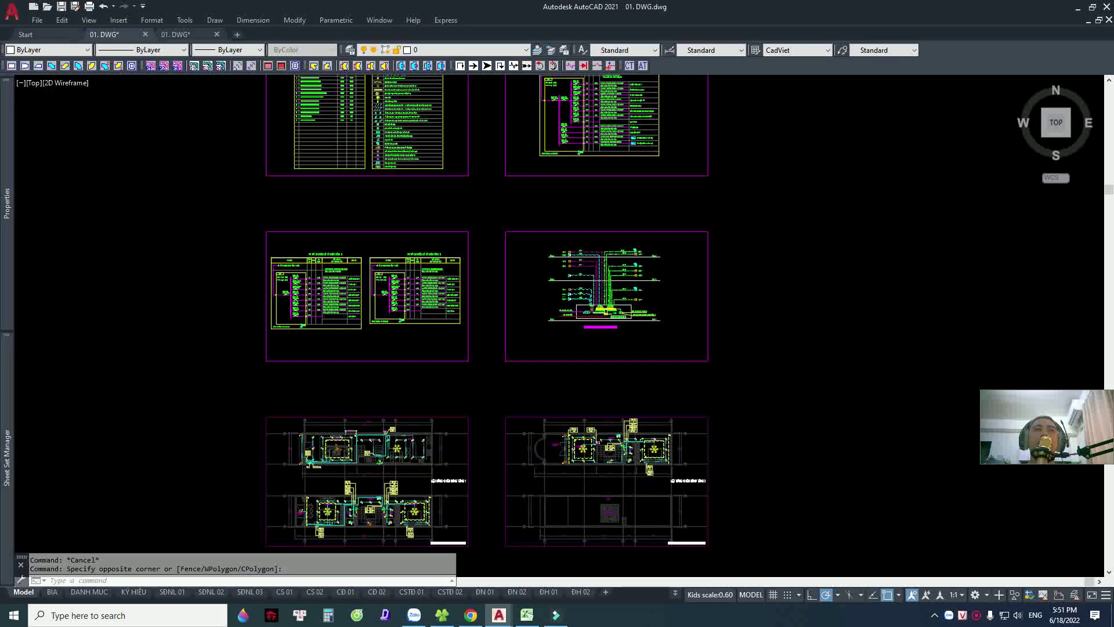
pyautogui.scroll(3, 378, 232)
pyautogui.scroll(2, 370, 216)
pyautogui.scroll(-1, 371, 216)
pyautogui.scroll(-2, 465, 261)
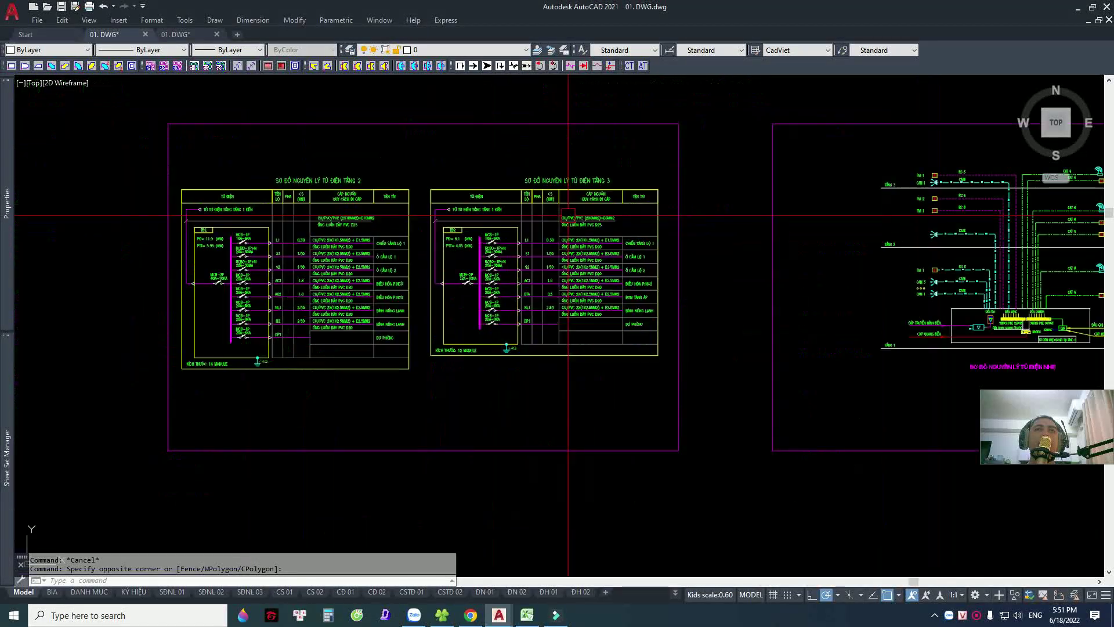
pyautogui.scroll(-1, 580, 325)
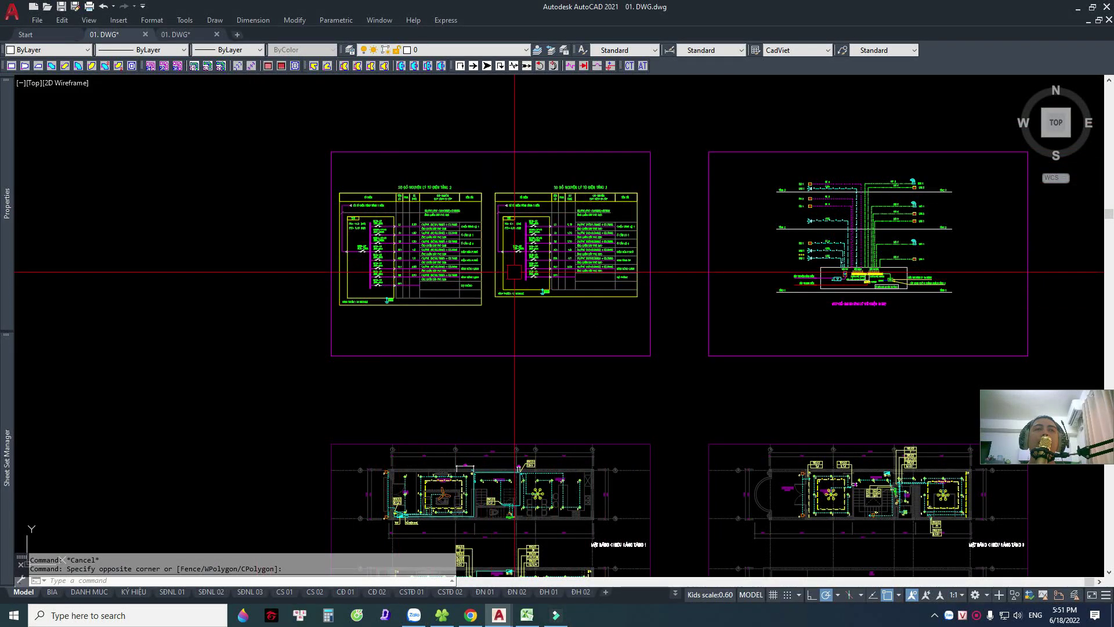
pyautogui.scroll(-3, 256, 293)
pyautogui.scroll(6, 595, 250)
pyautogui.scroll(2, 763, 378)
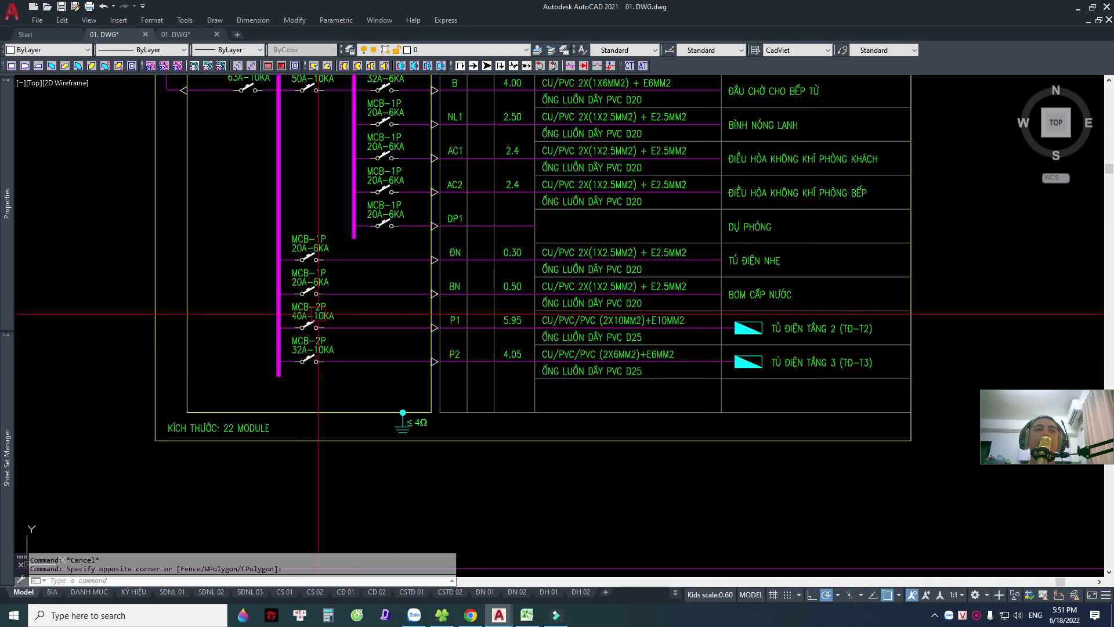
# Draw a REC rectangle enclosing the P1/P2 feeder rows and set its colour to Red.
pyautogui.click(228, 301)
pyautogui.press('Escape')
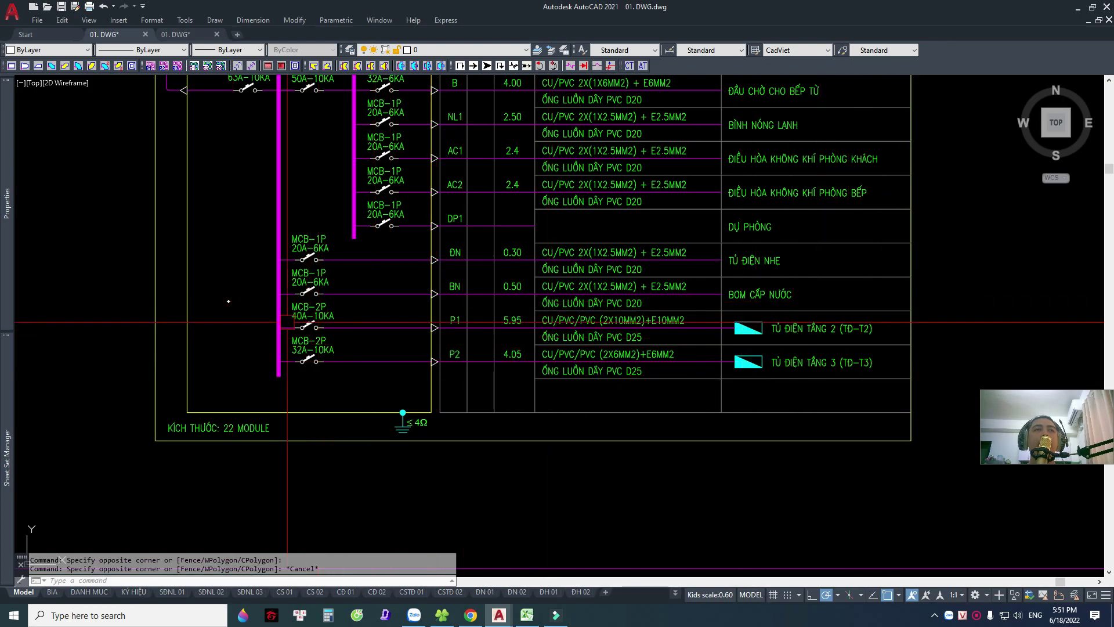
pyautogui.write('rec')
pyautogui.press('Return')
pyautogui.click(79, 297)
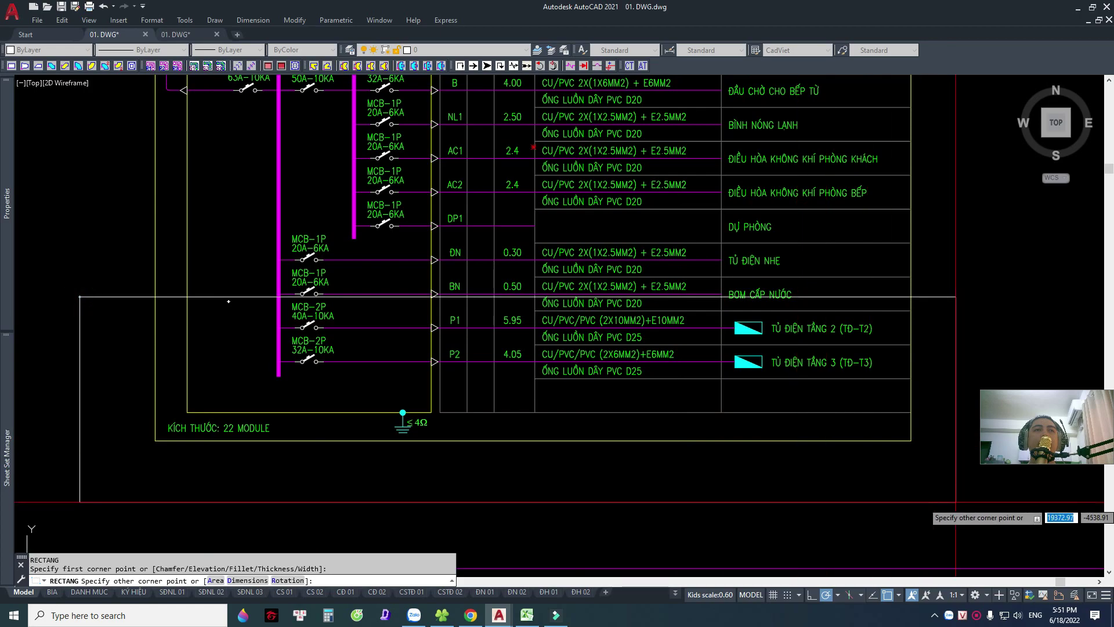
pyautogui.click(949, 501)
pyautogui.press('Escape')
pyautogui.click(947, 387)
pyautogui.click(80, 50)
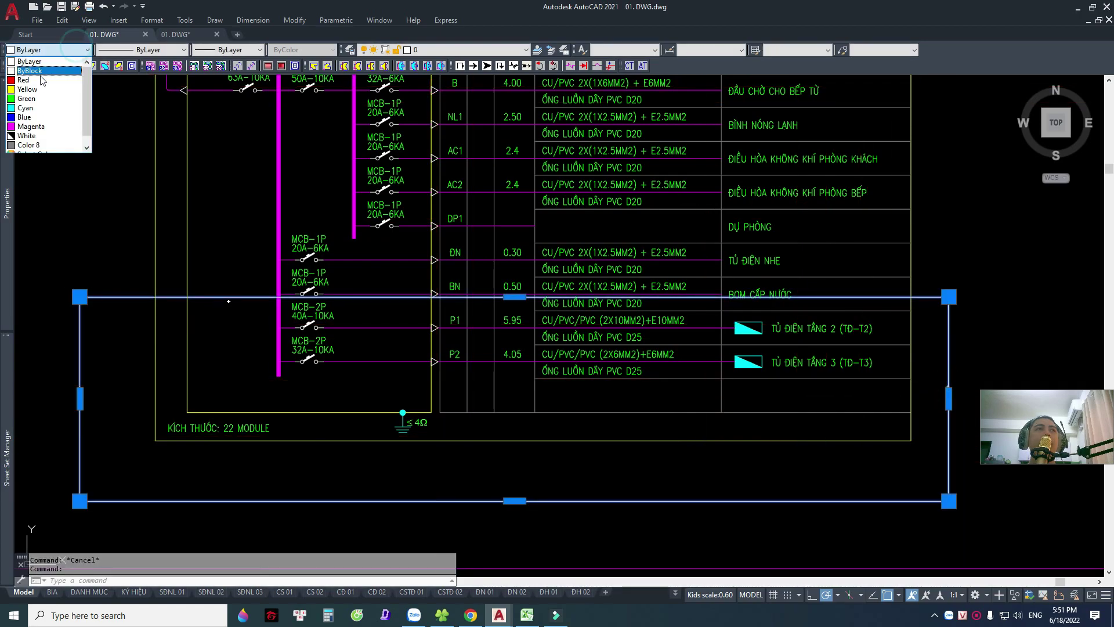
pyautogui.click(35, 79)
pyautogui.press('Escape')
pyautogui.moveTo(569, 272); pyautogui.dragTo(627, 323, button='middle')
# Inspect the CHIẾU SÁNG LỘ 1 and Ổ CẮM PHÒNG BẾP circuit labels at the top of the TĐT panel.
pyautogui.scroll(-2, 627, 324)
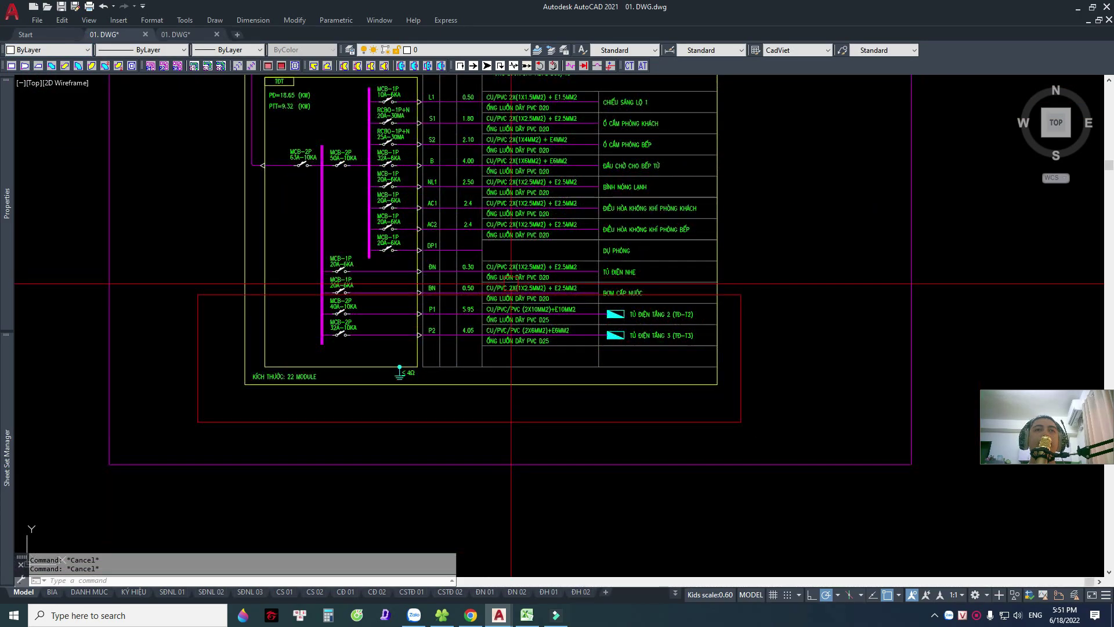
pyautogui.scroll(1, 637, 235)
pyautogui.scroll(1, 637, 235)
pyautogui.scroll(1, 637, 235)
pyautogui.moveTo(638, 235); pyautogui.dragTo(610, 278, button='middle')
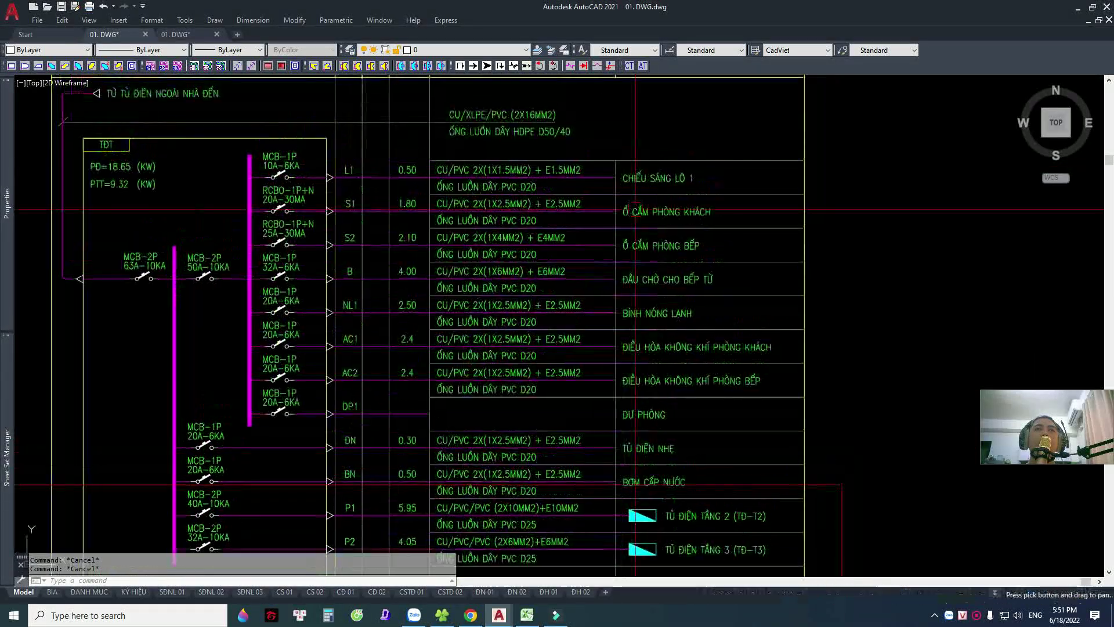
pyautogui.click(629, 179)
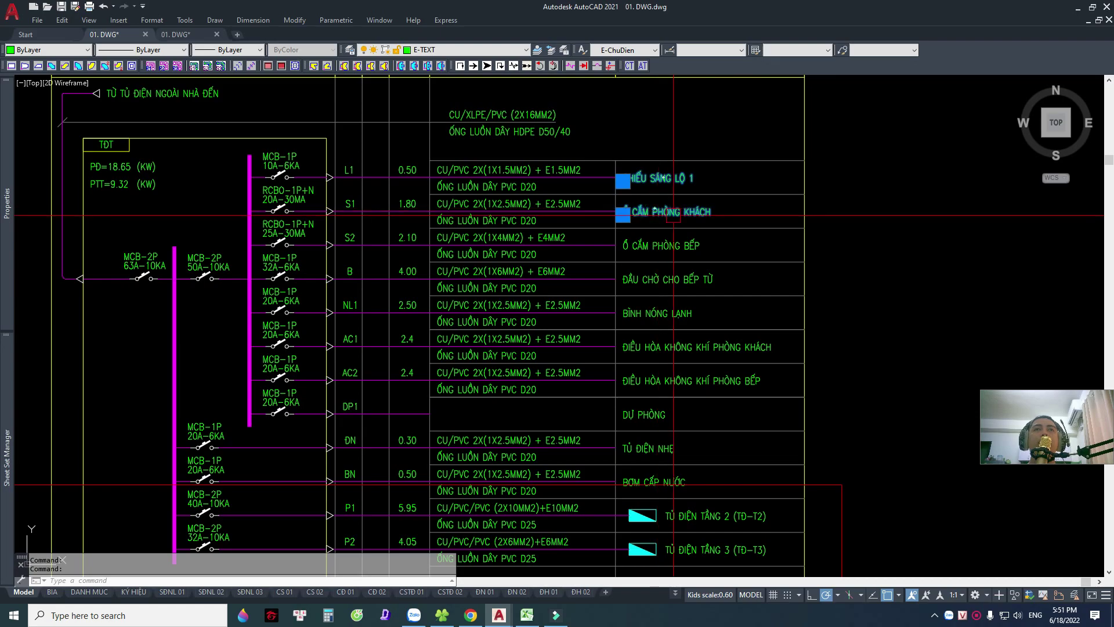
pyautogui.press('Escape')
pyautogui.click(667, 246)
pyautogui.scroll(3, 667, 245)
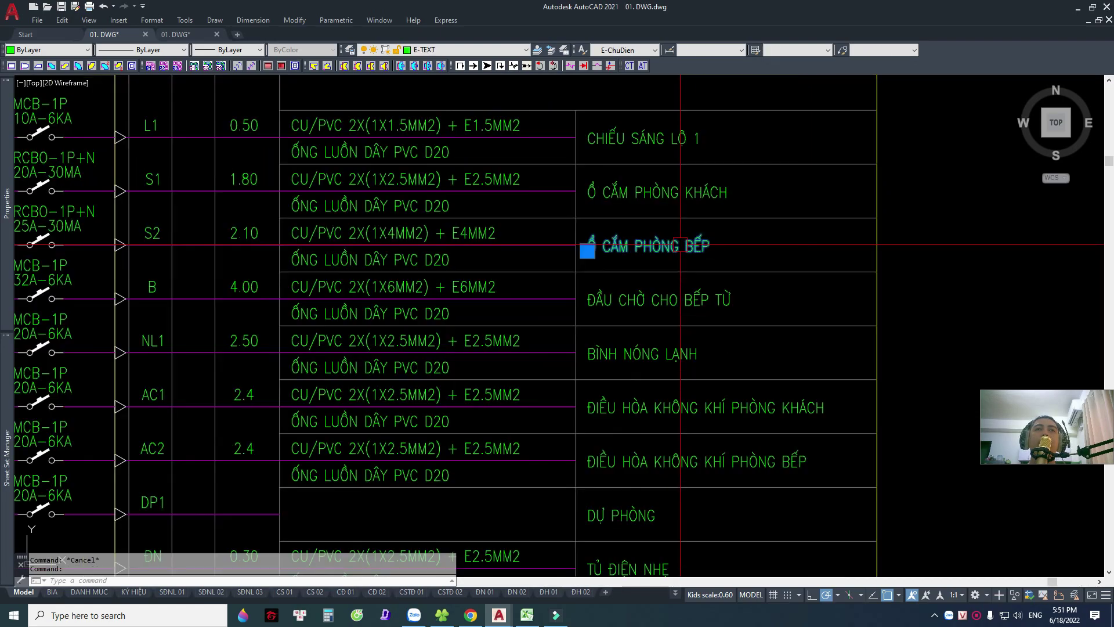
pyautogui.moveTo(333, 256); pyautogui.dragTo(406, 275, button='middle')
# Check the 25A-30MA and 20A-30MA RCBO ratings and the cooktop circuit label.
pyautogui.click(881, 254)
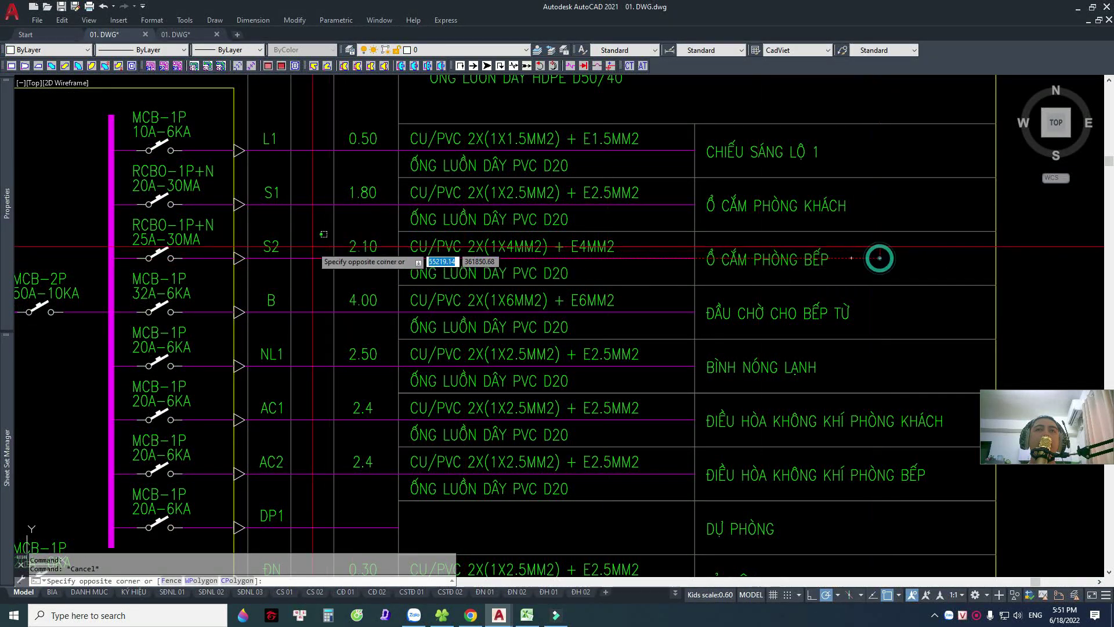
pyautogui.press('Escape')
pyautogui.moveTo(153, 228); pyautogui.dragTo(242, 259, button='middle')
pyautogui.click(250, 270)
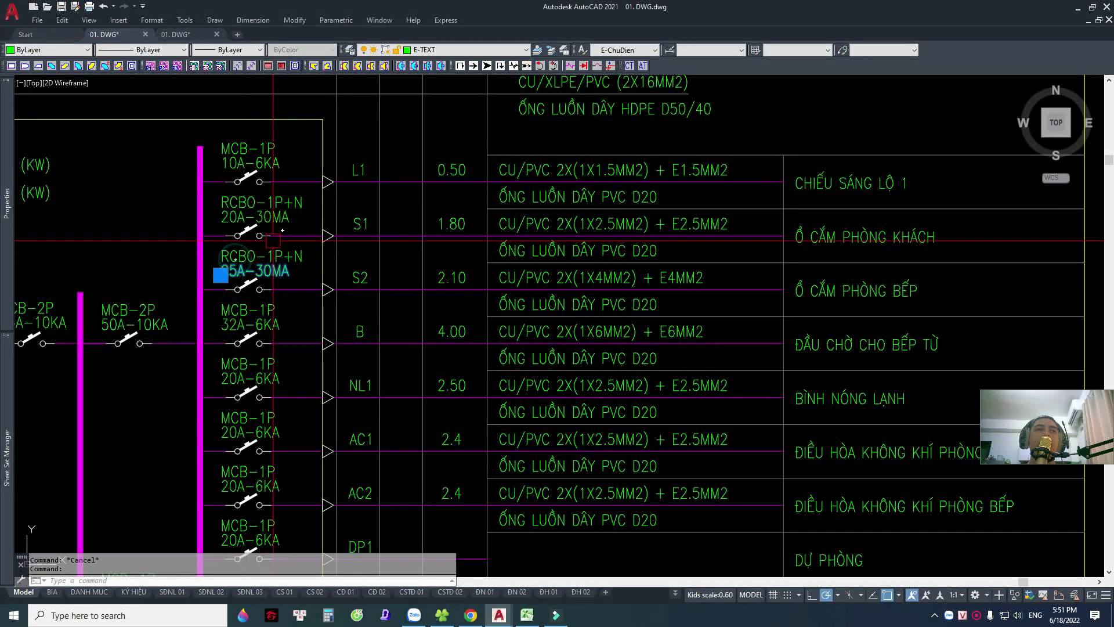
pyautogui.click(249, 217)
pyautogui.moveTo(442, 301)
pyautogui.mouseDown(button='middle')
pyautogui.moveTo(364, 294)
pyautogui.moveTo(387, 276)
pyautogui.mouseUp(button='middle')
pyautogui.press('Escape')
pyautogui.press('Escape')
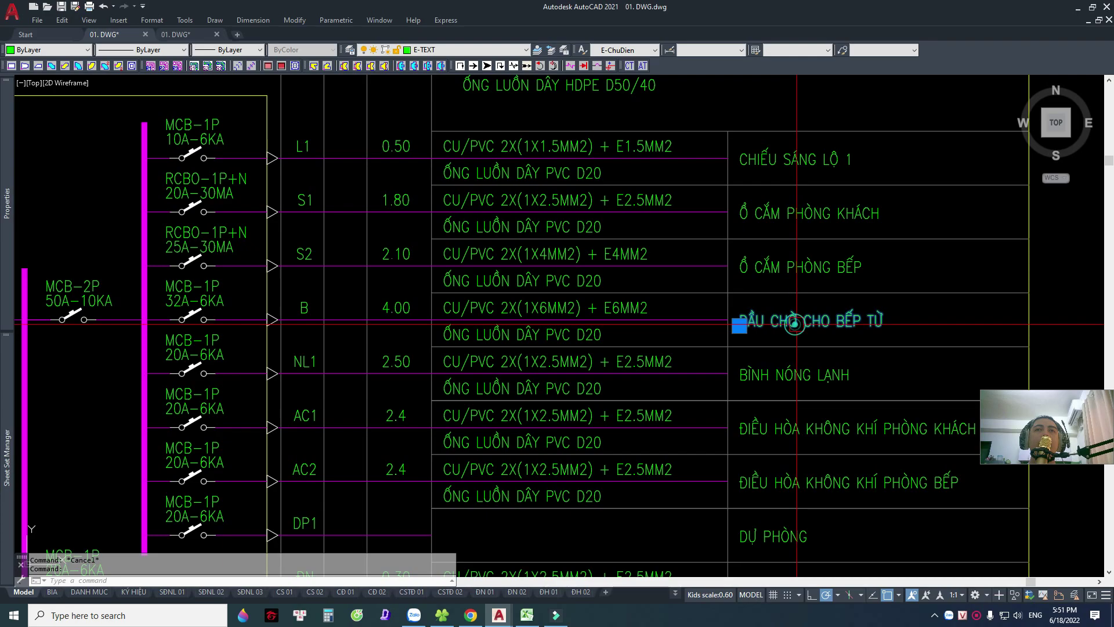
pyautogui.moveTo(795, 324); pyautogui.dragTo(749, 260, button='middle')
pyautogui.press('Escape')
pyautogui.moveTo(348, 224); pyautogui.dragTo(431, 224, button='middle')
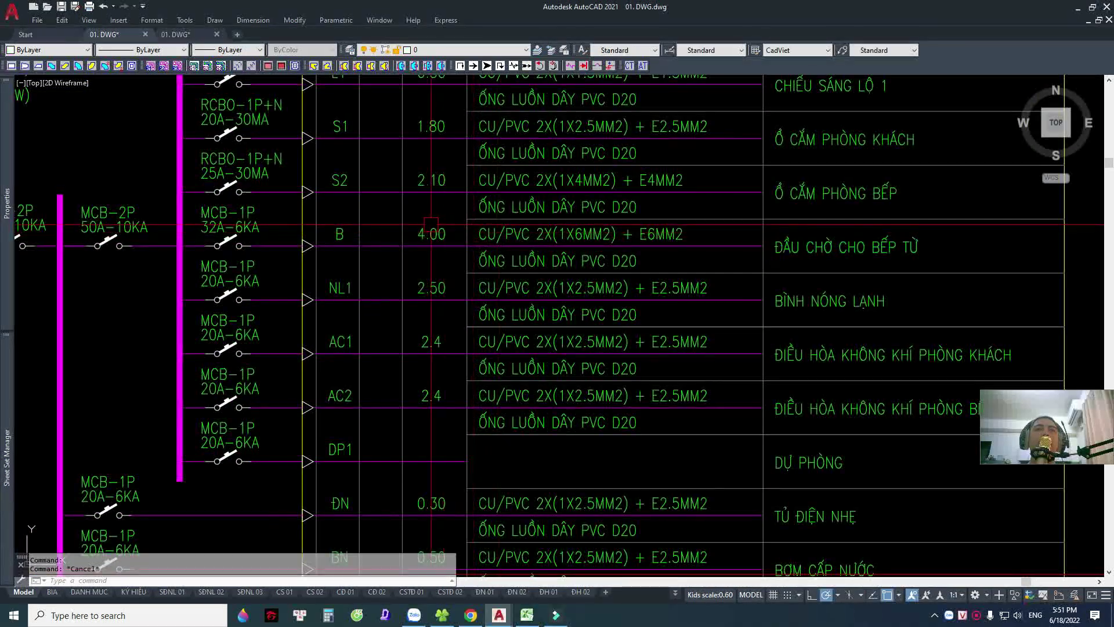
# In Excel, copy the load block in rows 5–16 into rows 17–28.
pyautogui.click(526, 615)
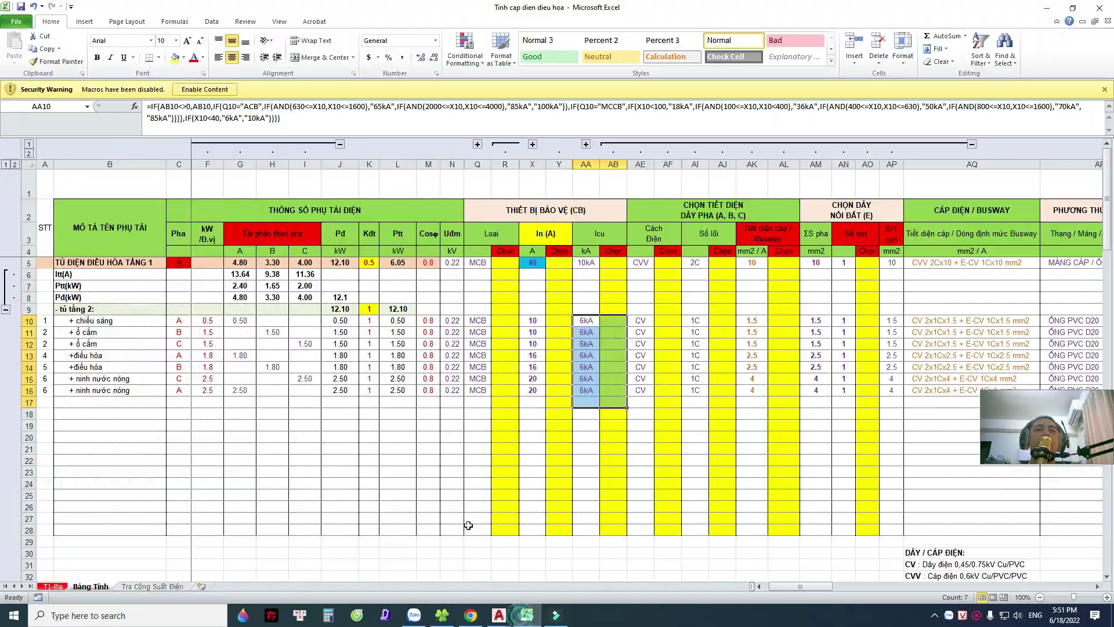
pyautogui.click(114, 403)
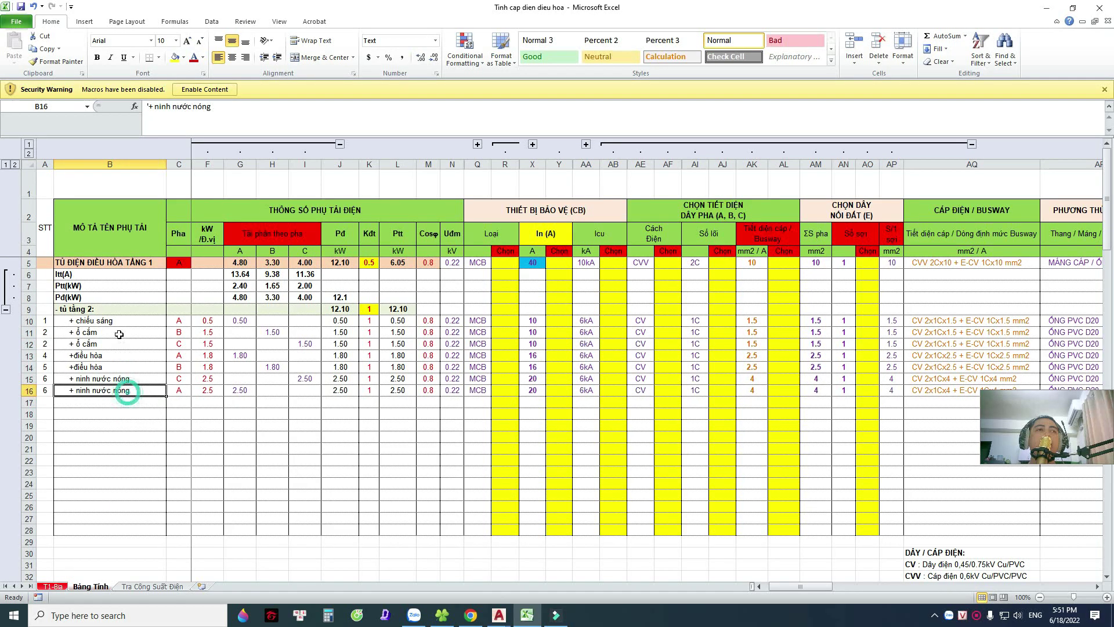
pyautogui.moveTo(118, 310); pyautogui.dragTo(860, 386)
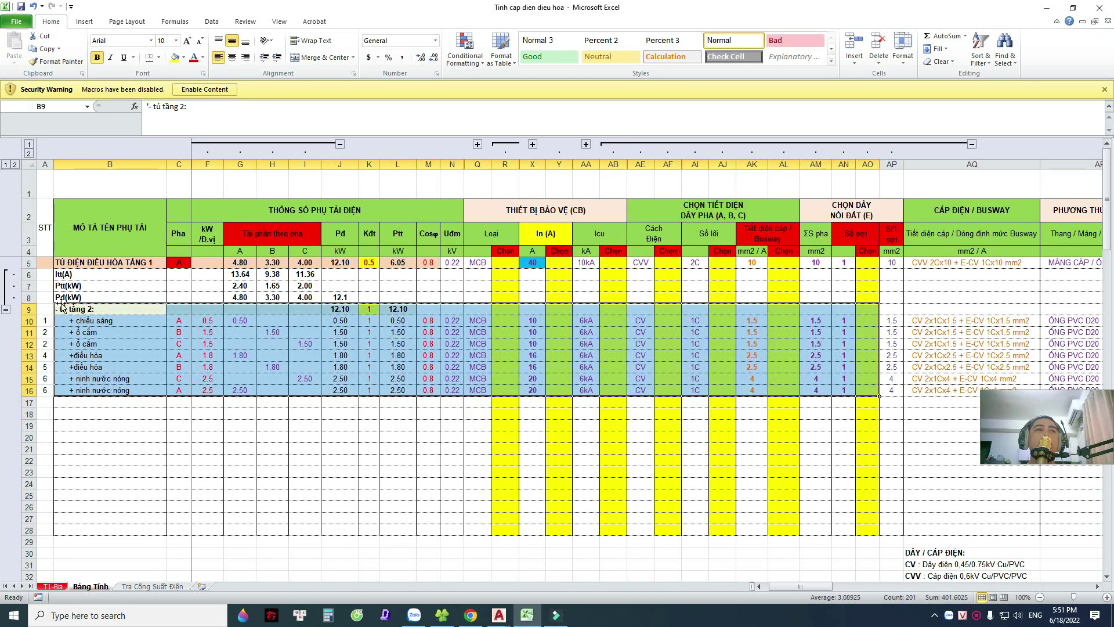
pyautogui.moveTo(28, 267); pyautogui.dragTo(30, 401)
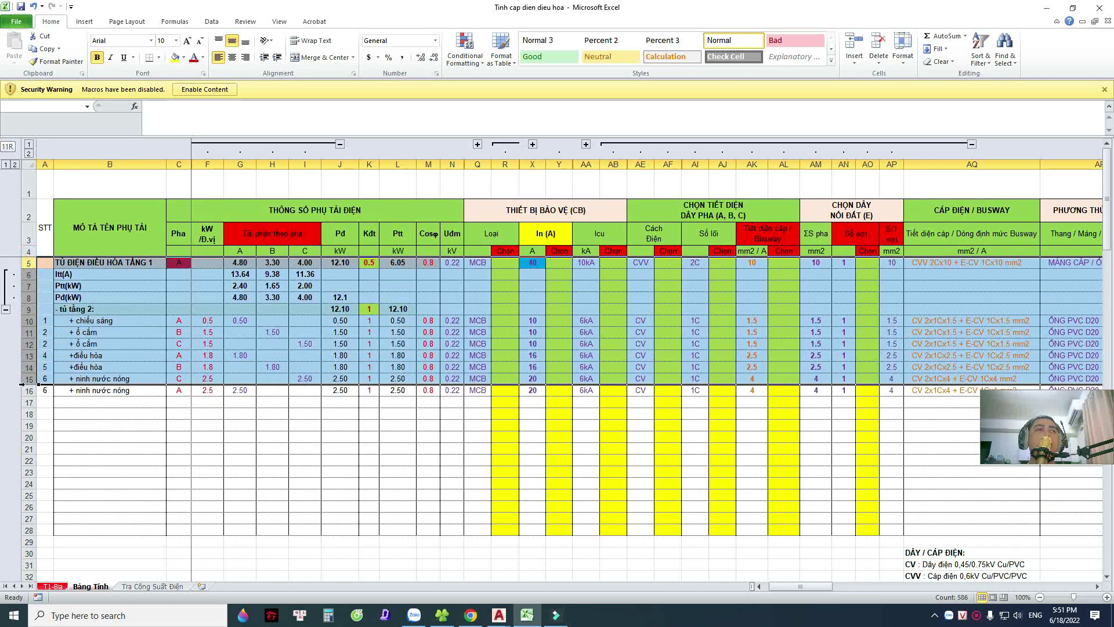
pyautogui.click(29, 402)
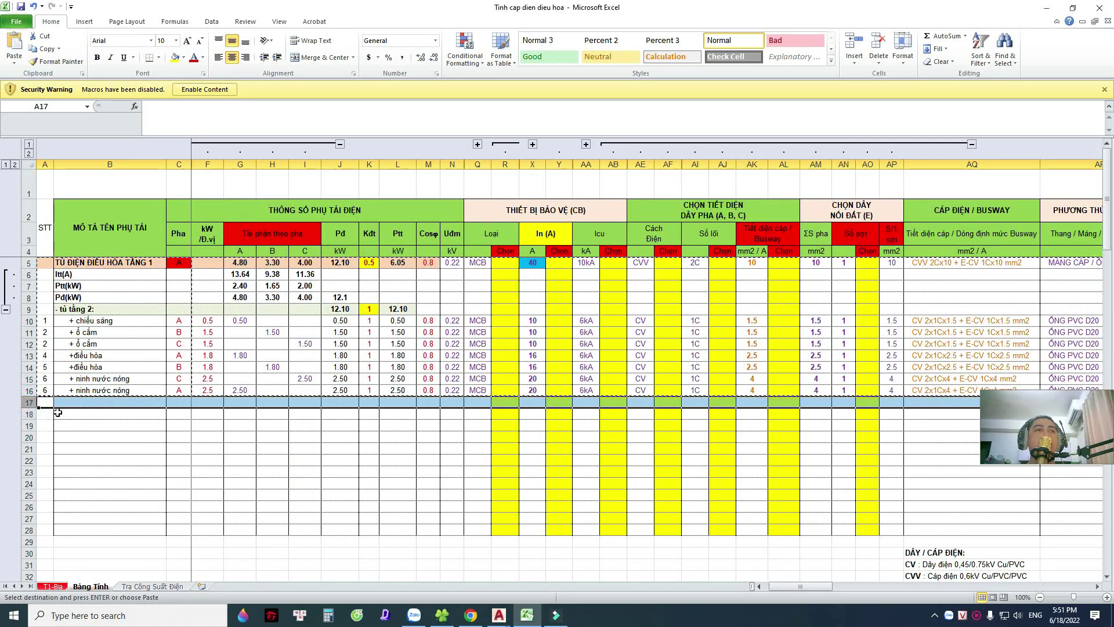
pyautogui.hotkey('ctrl', 'v')
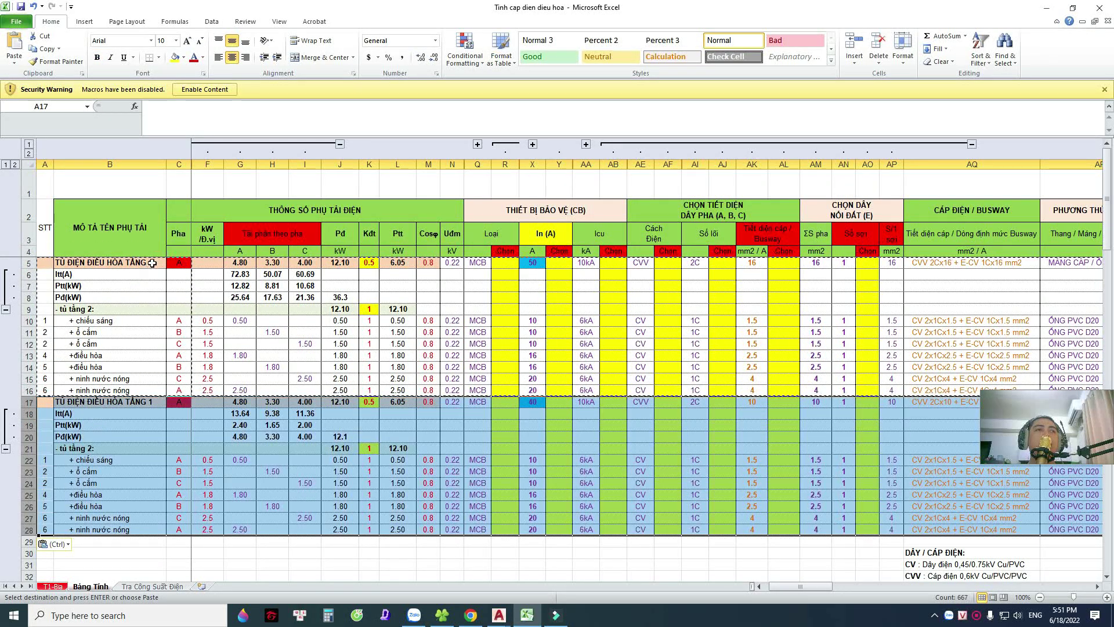
# Set the lighting load in F22 to 4 kW, giving a 32 A breaker and 6 mm2 cable.
pyautogui.moveTo(152, 263); pyautogui.dragTo(149, 382)
pyautogui.click(152, 263)
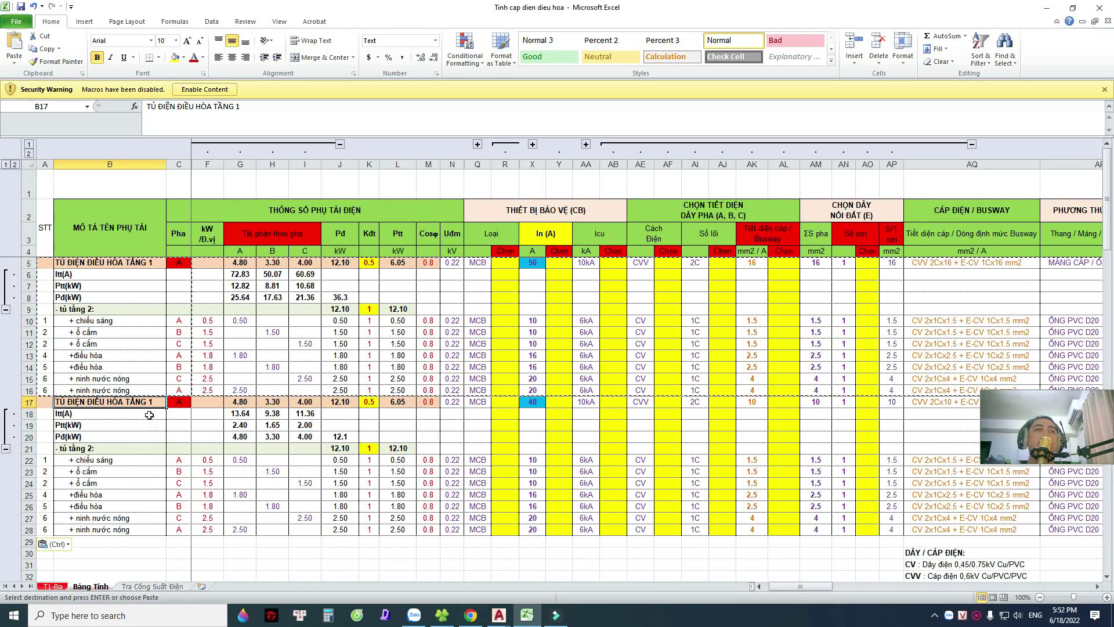
pyautogui.click(144, 438)
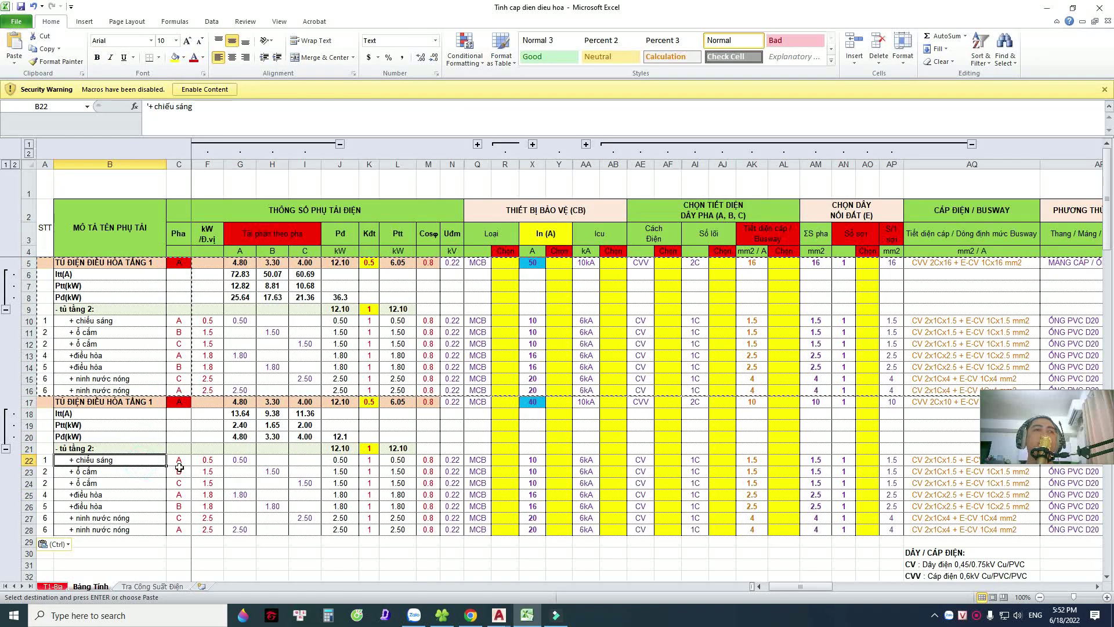
pyautogui.write('4')
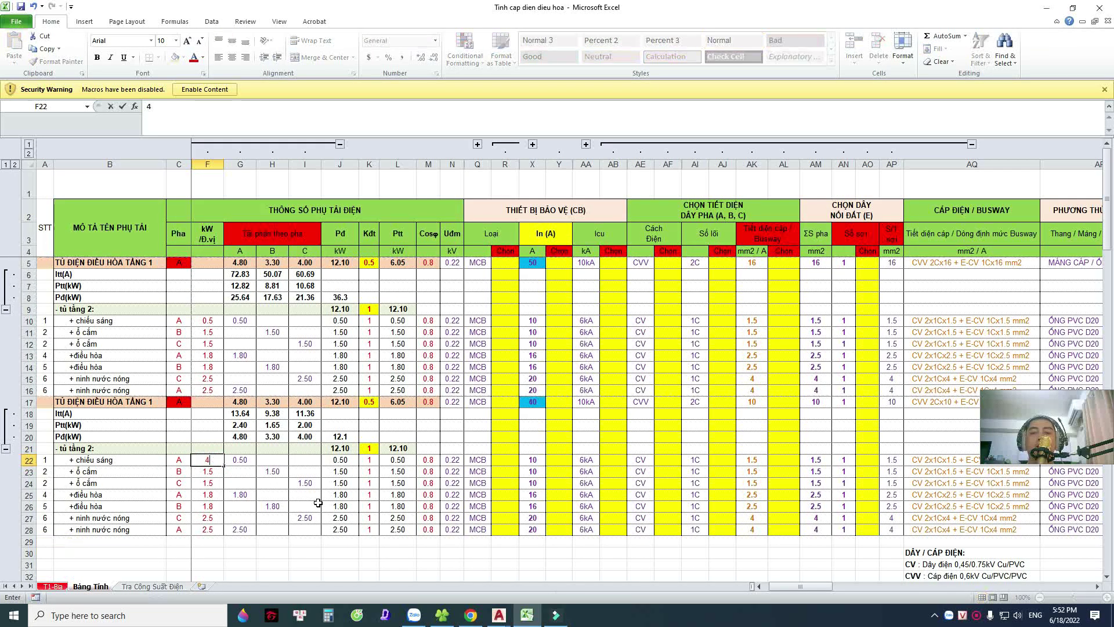
pyautogui.press('Return')
pyautogui.moveTo(208, 460)
pyautogui.mouseDown()
pyautogui.moveTo(527, 471)
pyautogui.moveTo(668, 457)
pyautogui.mouseUp()
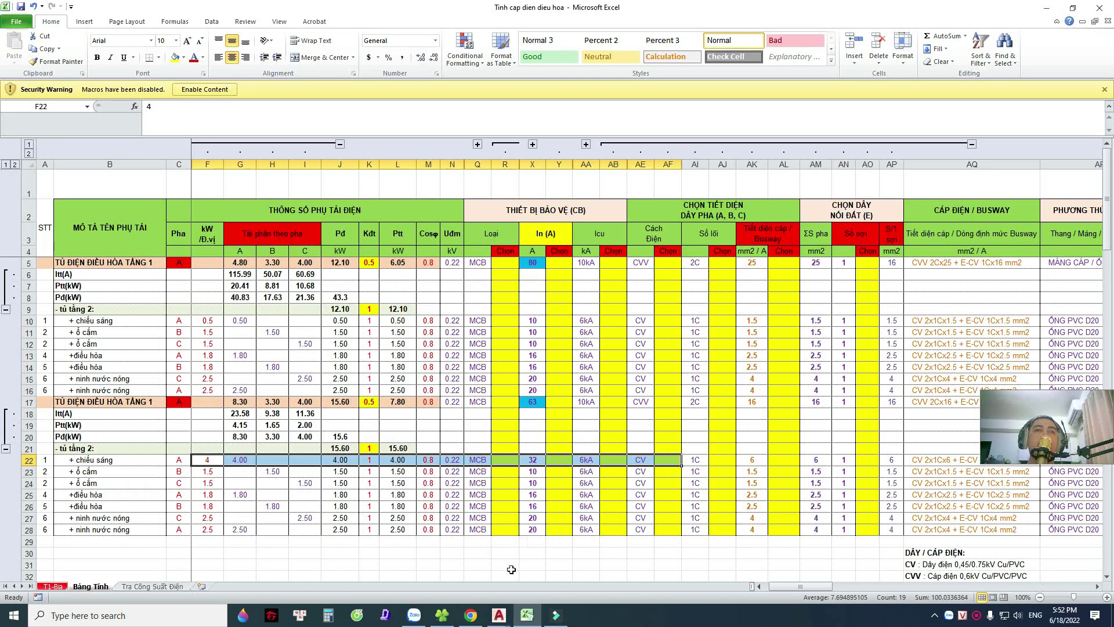
pyautogui.click(527, 615)
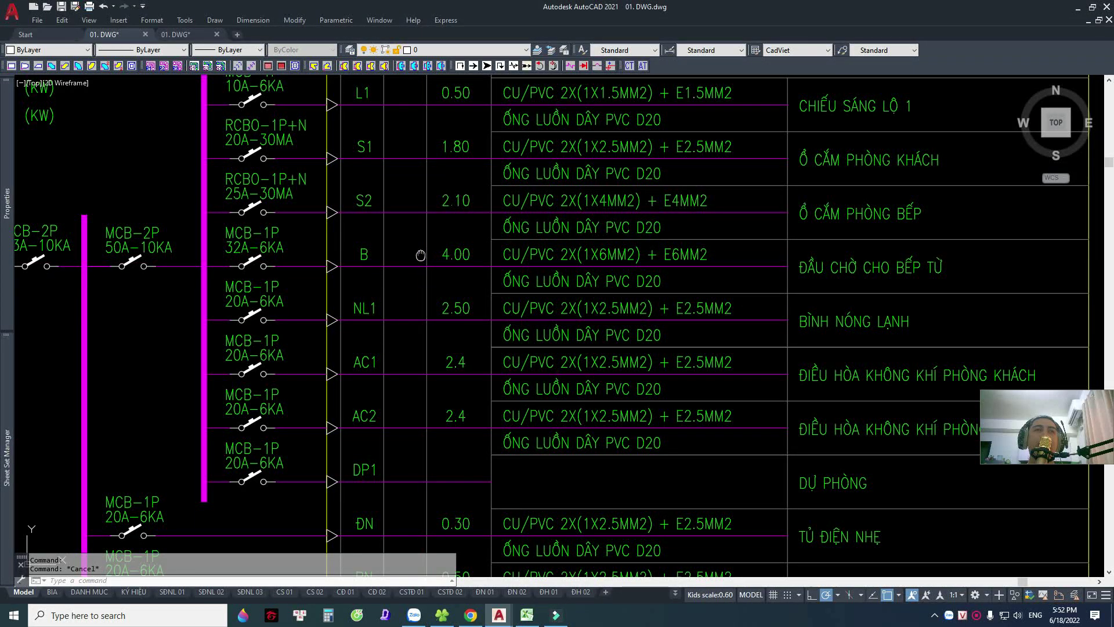
pyautogui.press('F10')
pyautogui.press('F10')
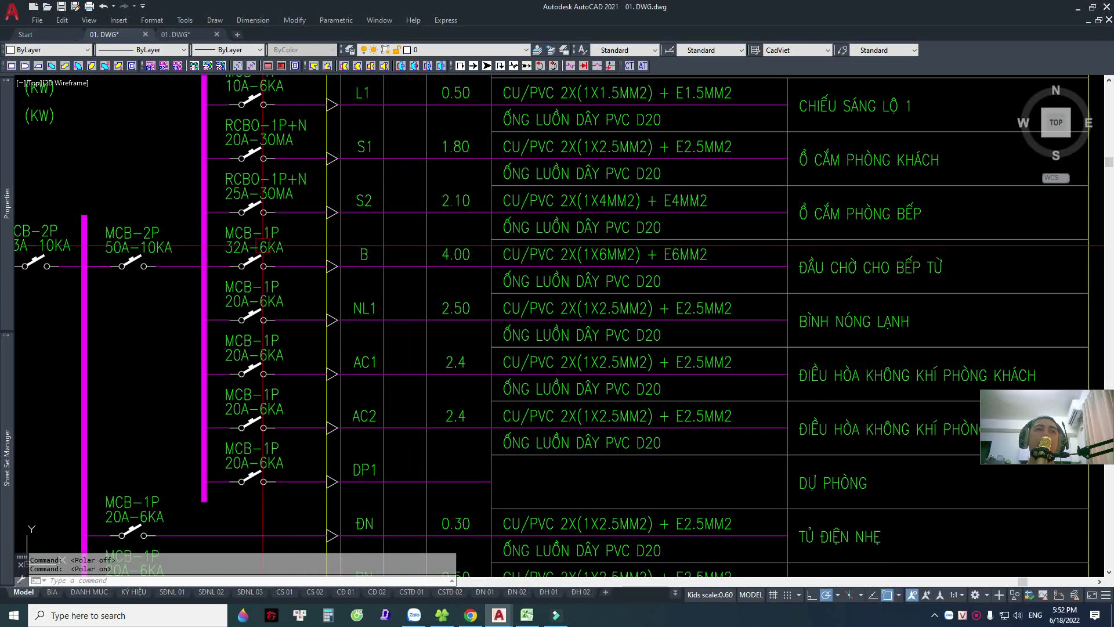
pyautogui.click(254, 242)
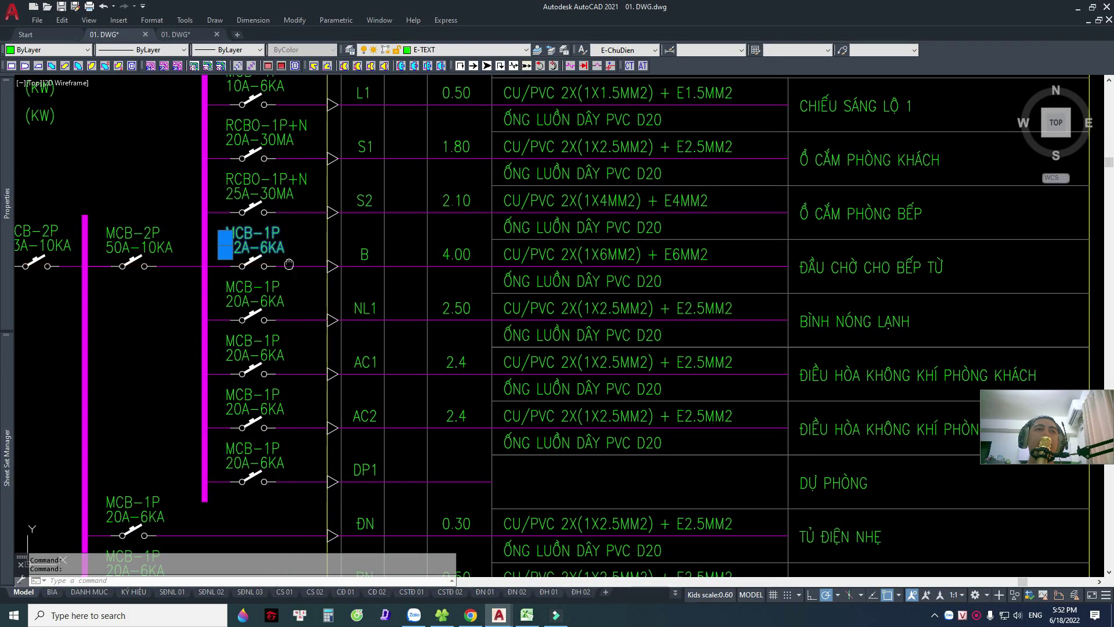
pyautogui.press('Escape')
pyautogui.press('Escape')
pyautogui.moveTo(288, 261); pyautogui.dragTo(303, 268, button='middle')
pyautogui.moveTo(598, 238); pyautogui.dragTo(538, 271, button='middle')
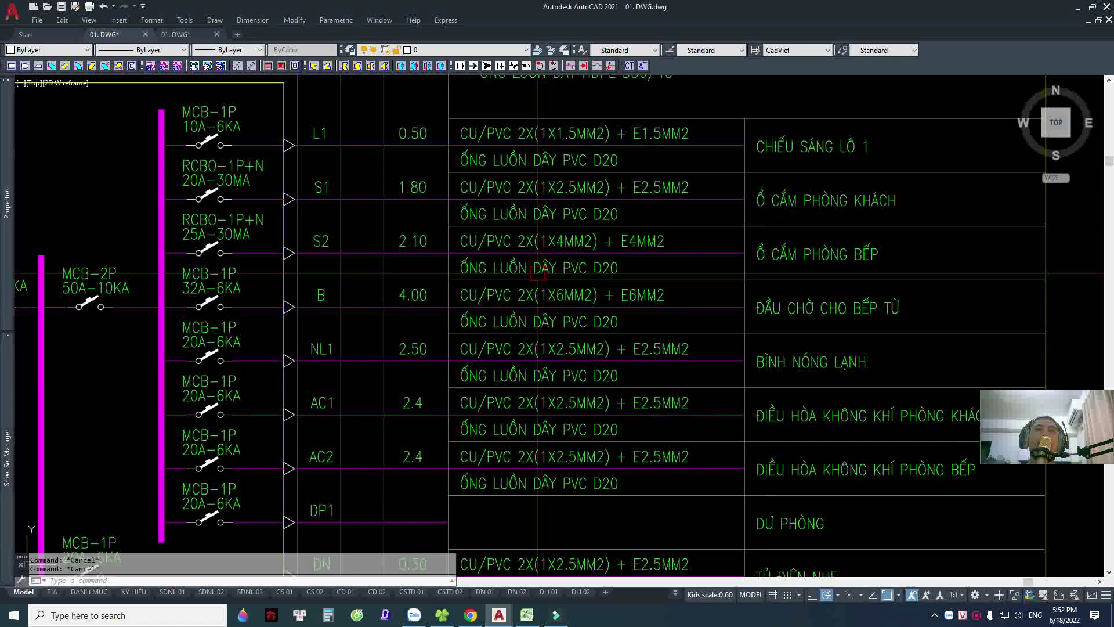
pyautogui.click(585, 295)
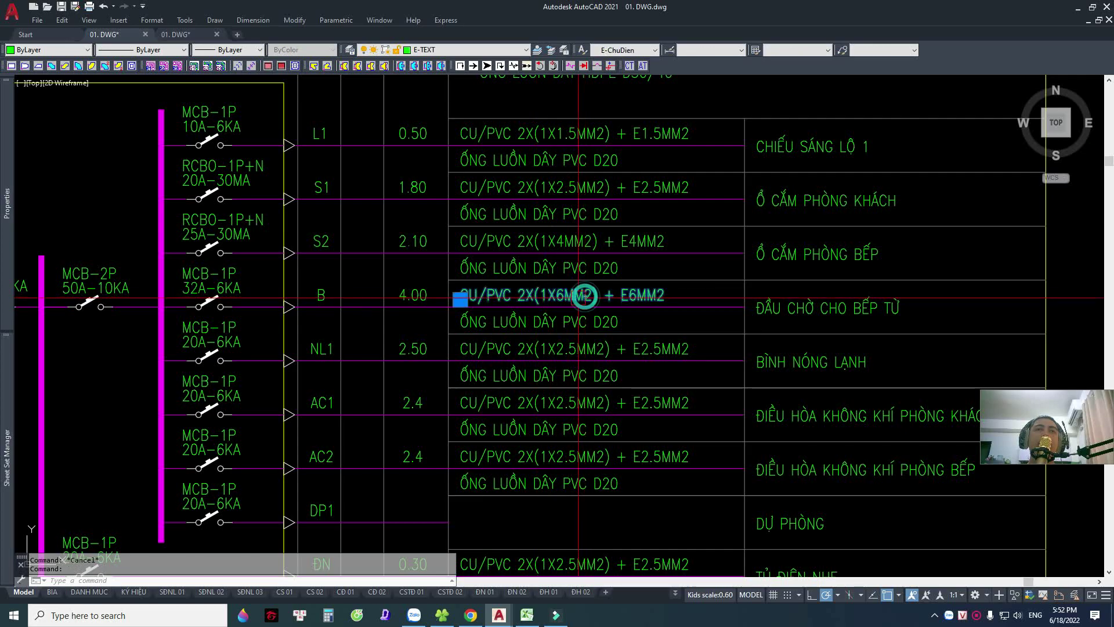
pyautogui.hotkey('alt', 'Tab')
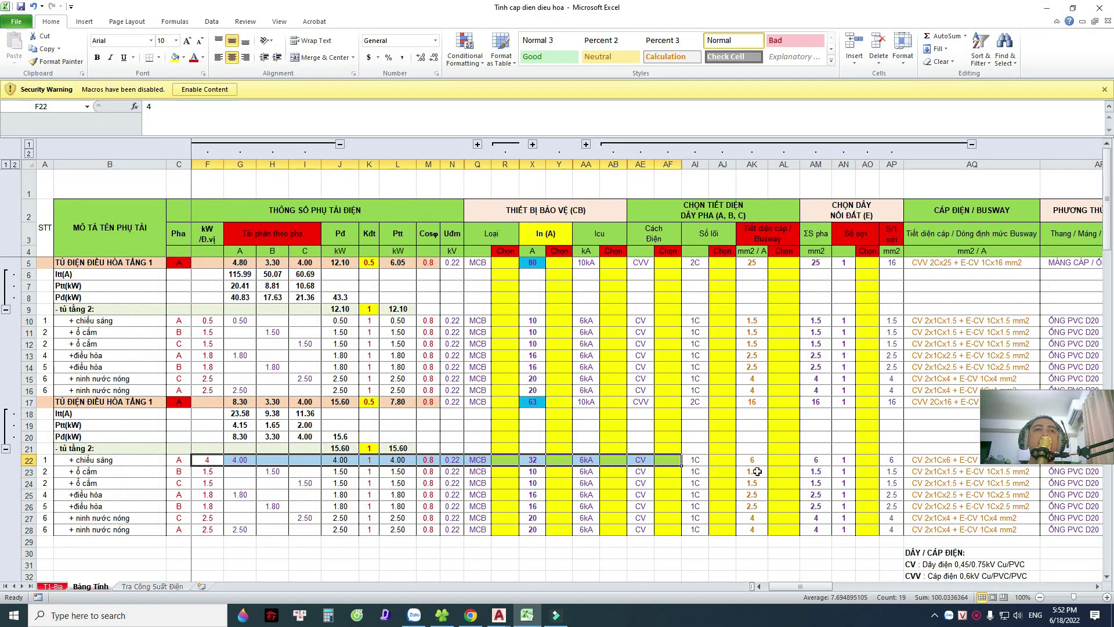
pyautogui.scroll(-1, 941, 469)
pyautogui.scroll(-2, 946, 436)
pyautogui.click(961, 357)
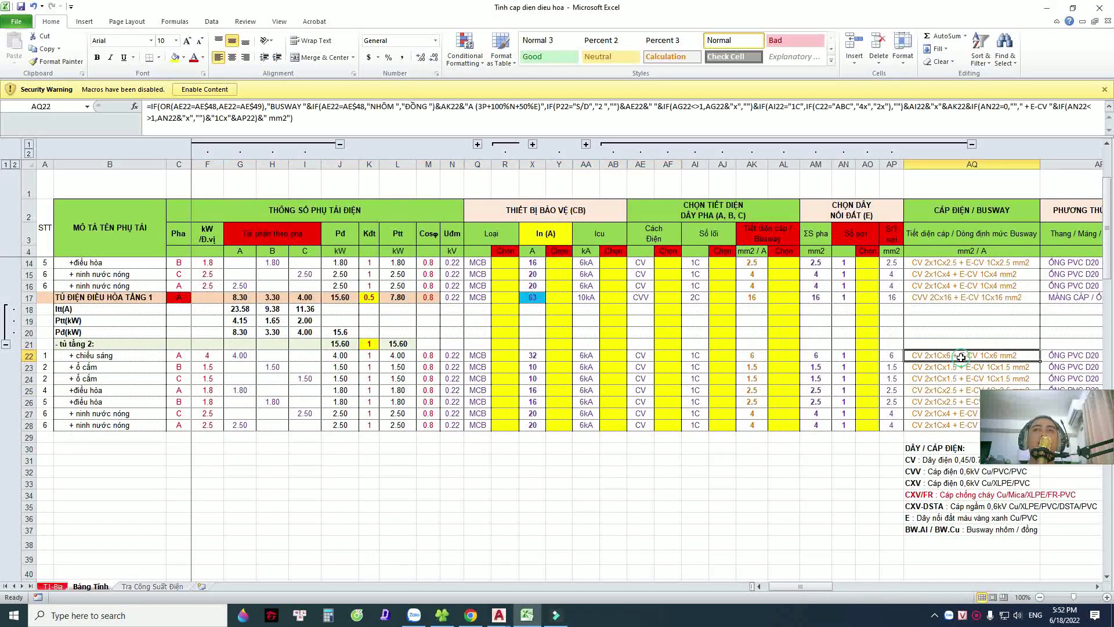
pyautogui.click(1100, 358)
pyautogui.click(527, 618)
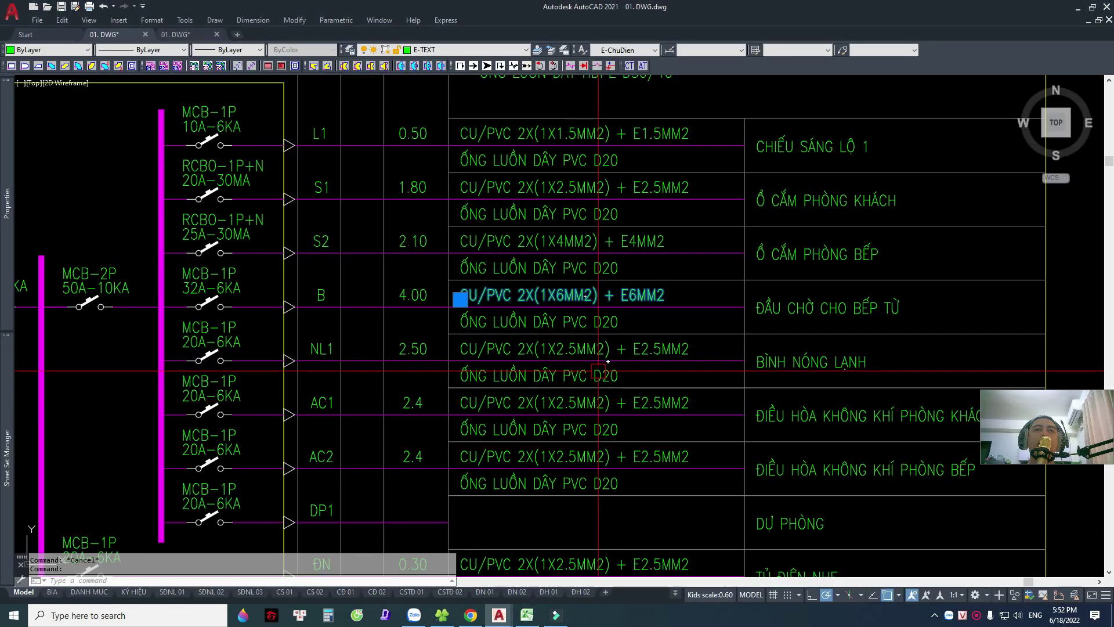
pyautogui.click(600, 317)
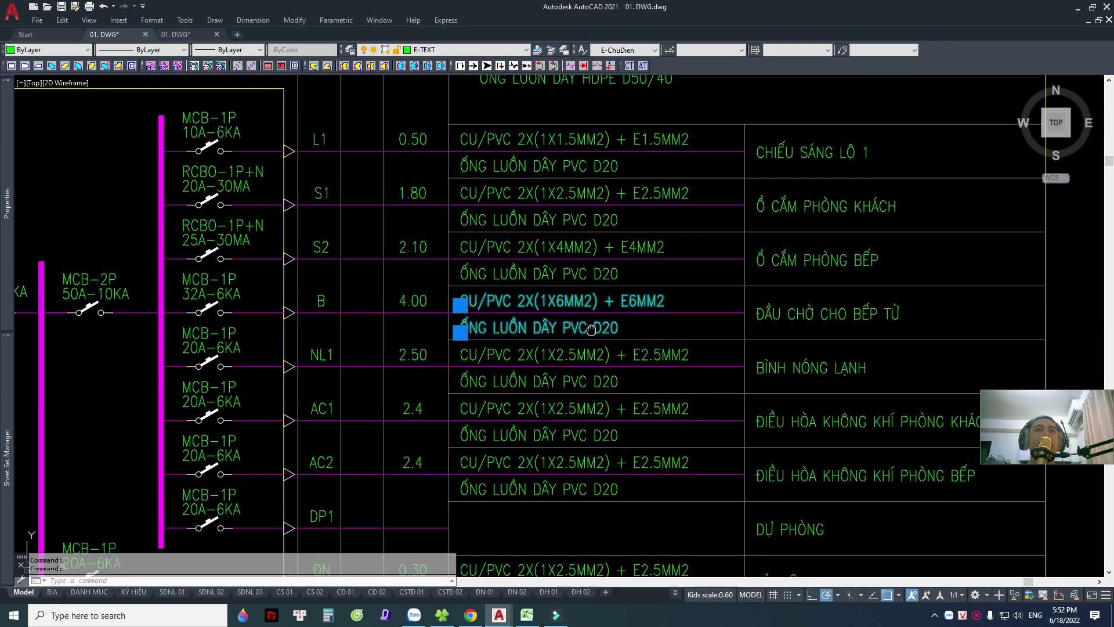
pyautogui.moveTo(560, 351); pyautogui.dragTo(562, 355, button='middle')
pyautogui.click(527, 615)
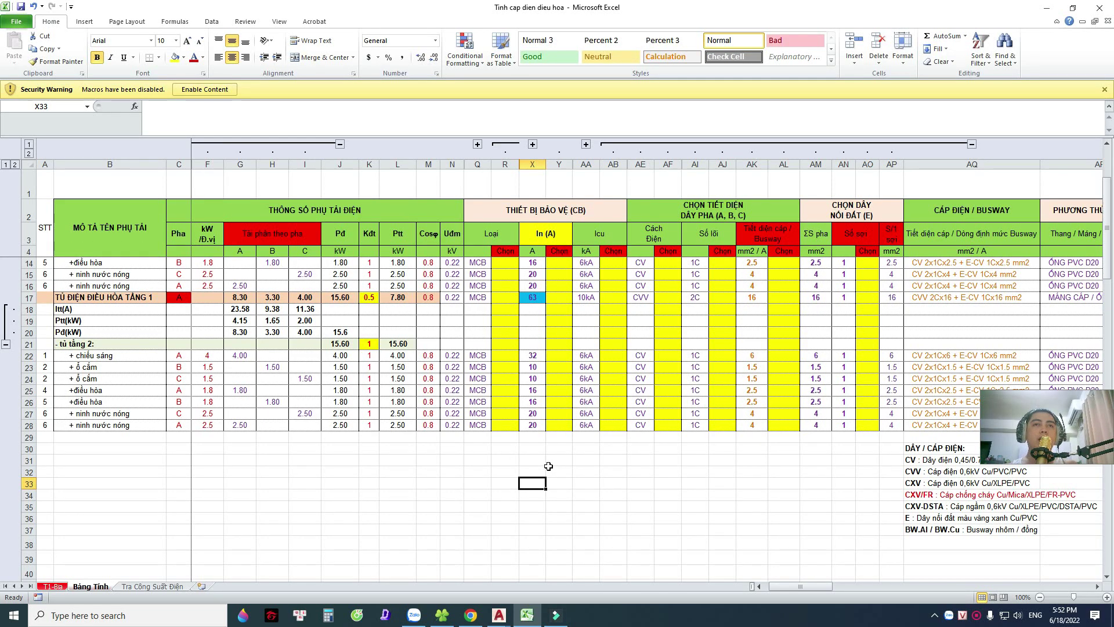
pyautogui.click(527, 615)
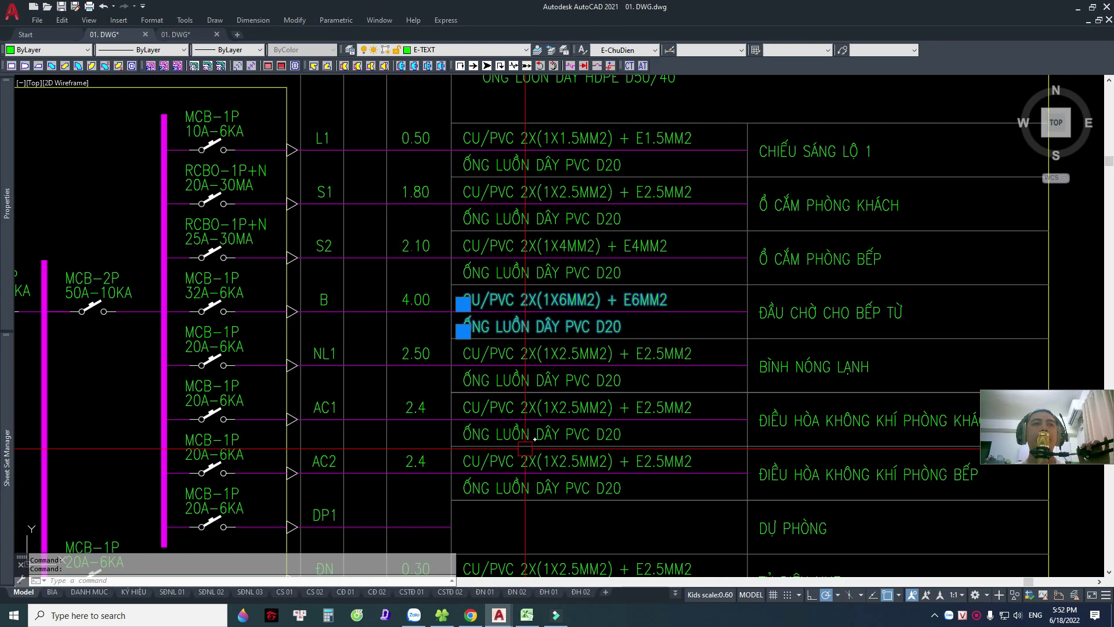
pyautogui.press('Escape')
pyautogui.press('Escape')
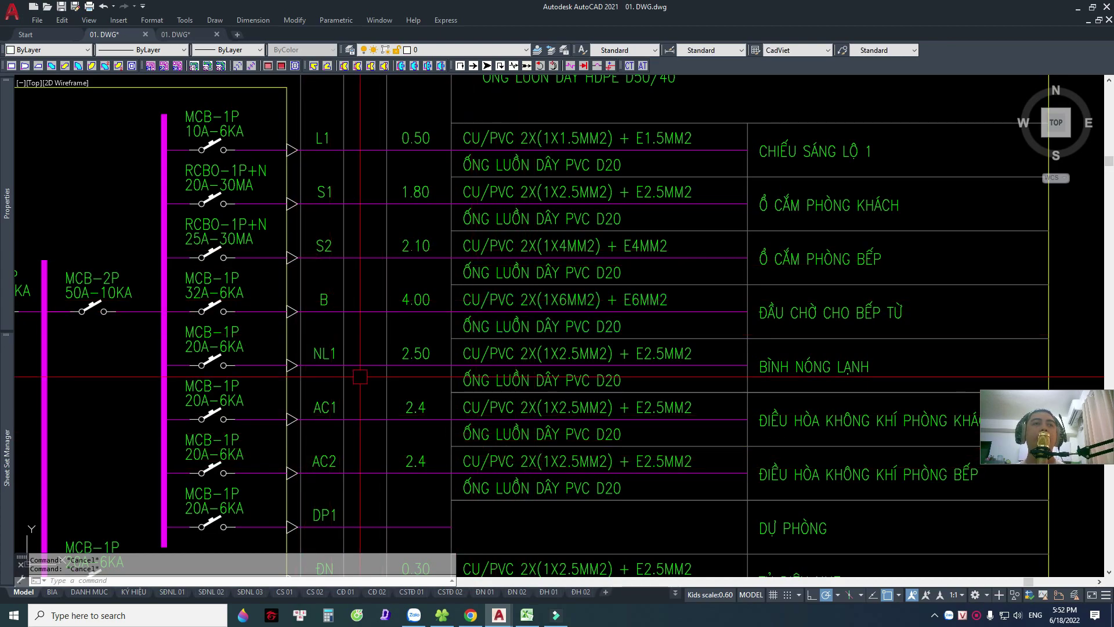
pyautogui.moveTo(359, 378); pyautogui.dragTo(360, 285, button='middle')
pyautogui.moveTo(858, 234); pyautogui.dragTo(750, 287, button='middle')
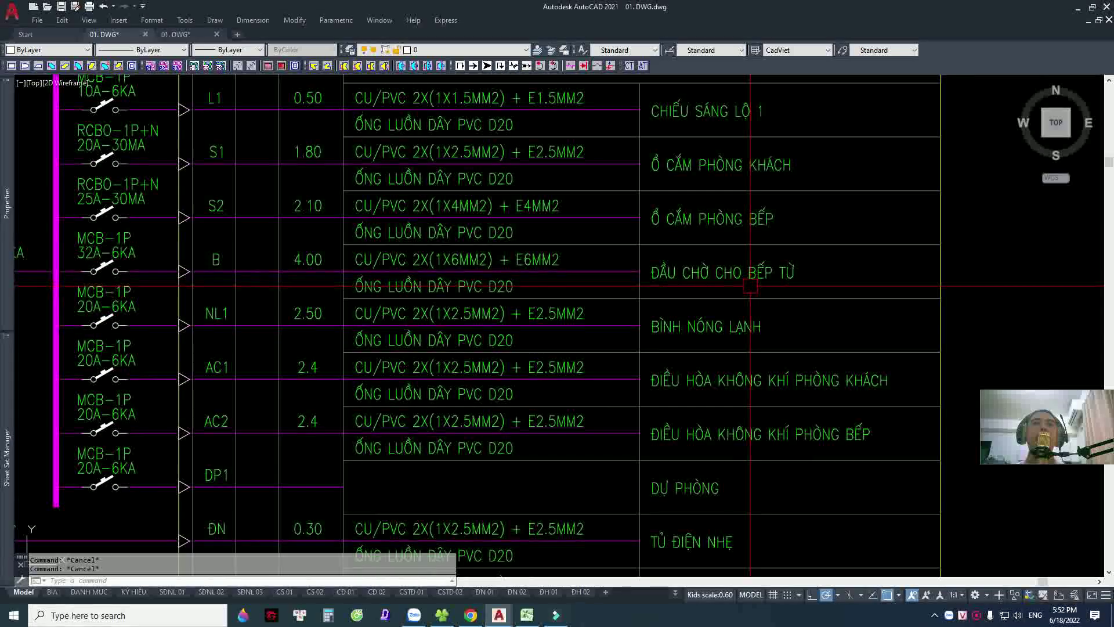
pyautogui.moveTo(522, 331); pyautogui.dragTo(597, 308, button='middle')
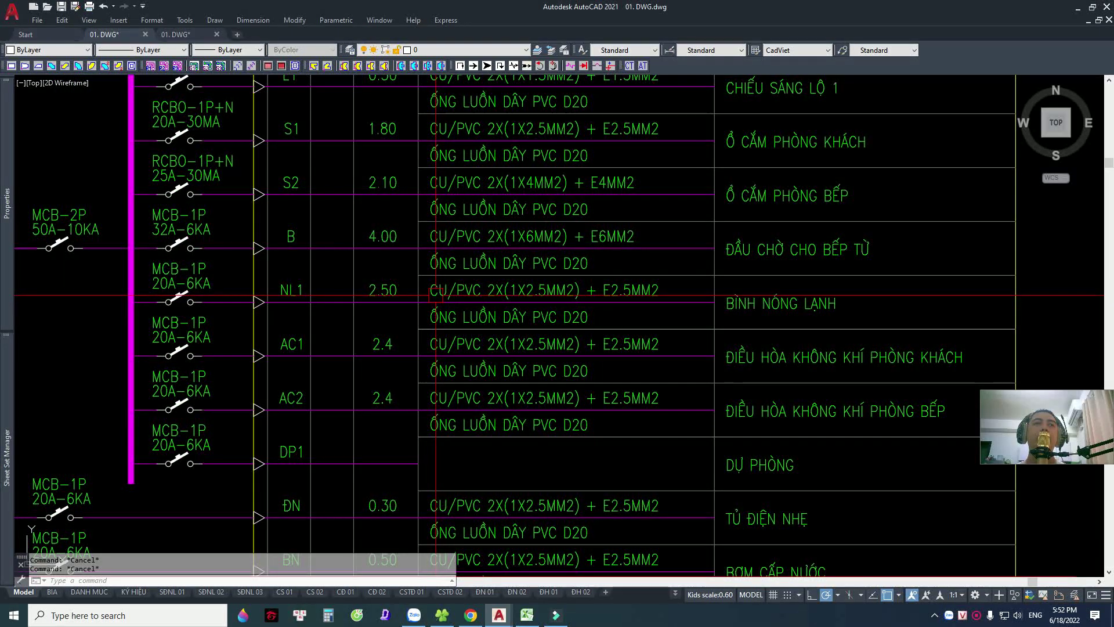
pyautogui.moveTo(765, 348); pyautogui.dragTo(727, 266, button='middle')
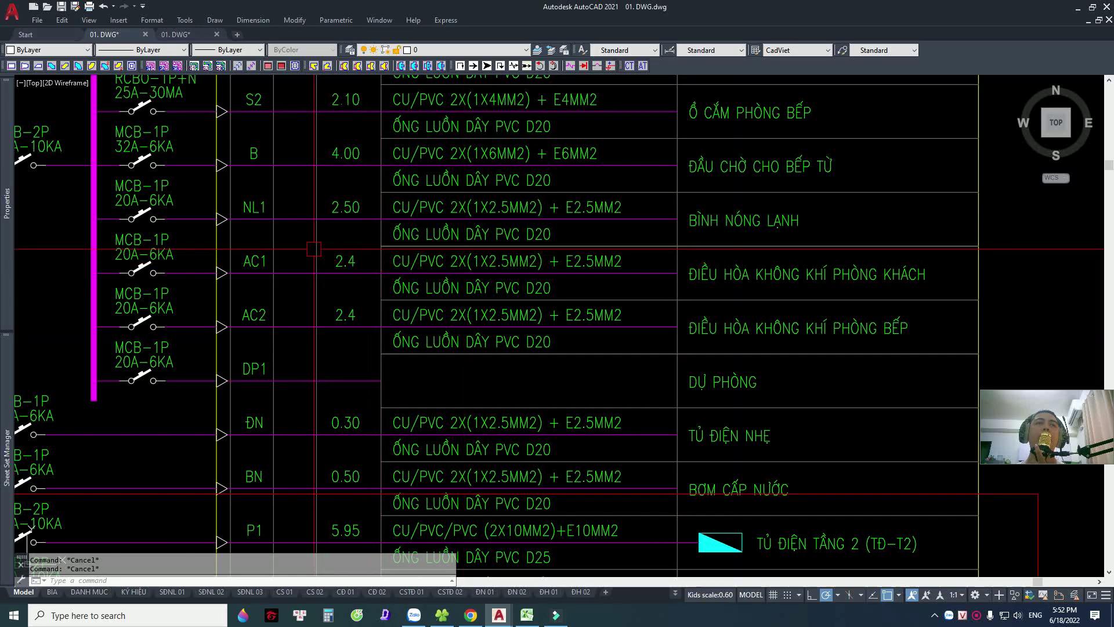
pyautogui.click(343, 240)
pyautogui.click(367, 367)
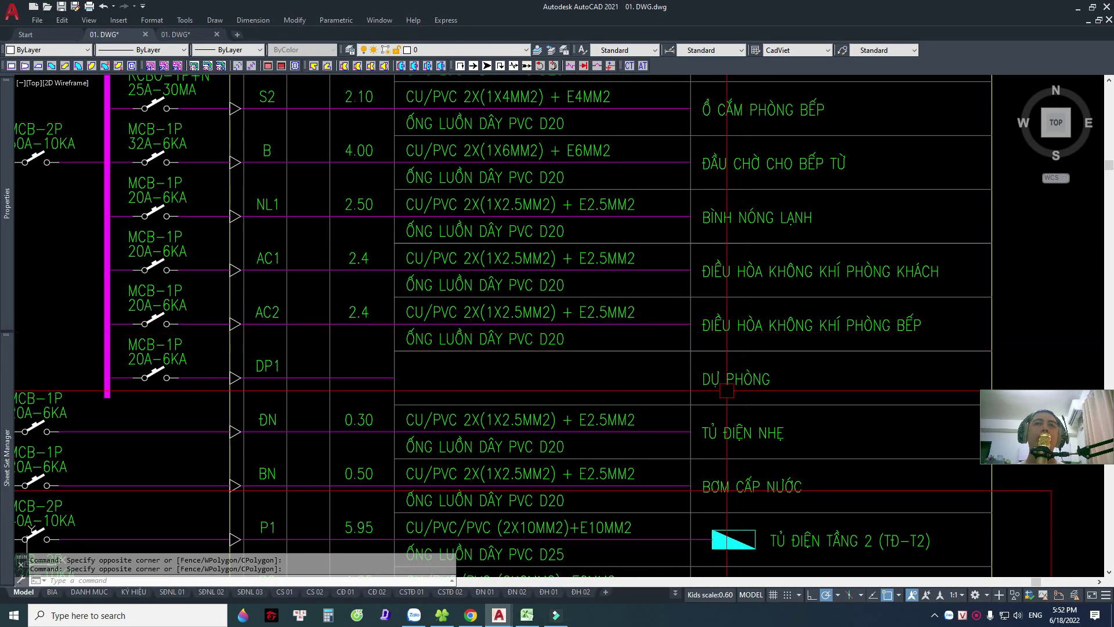
pyautogui.scroll(-5, 731, 380)
pyautogui.scroll(1, 731, 380)
pyautogui.scroll(3, 469, 351)
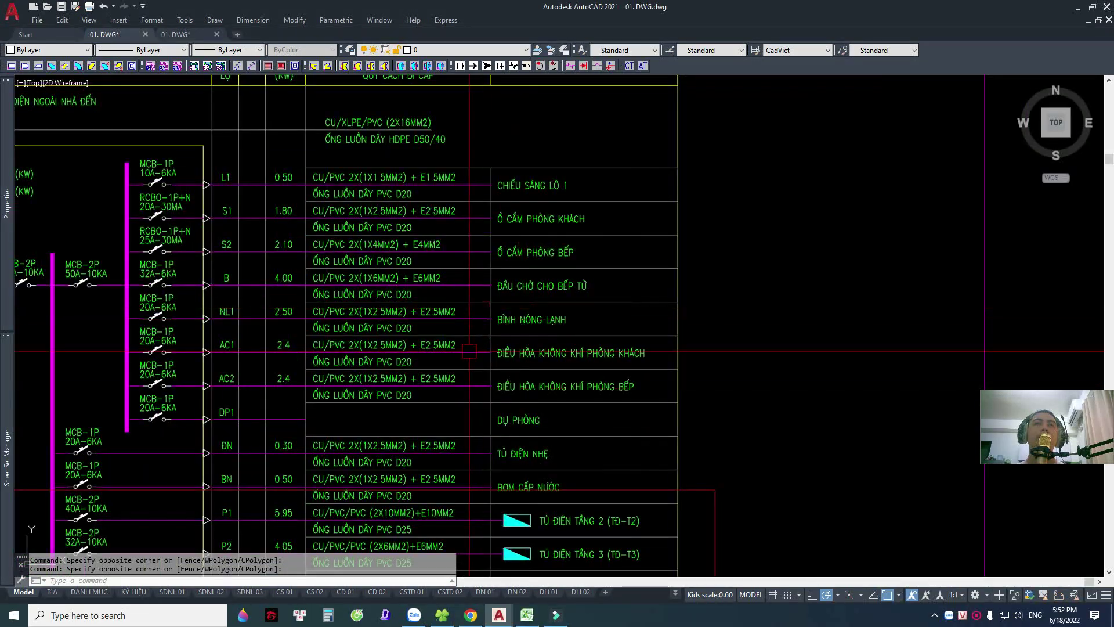
pyautogui.click(528, 615)
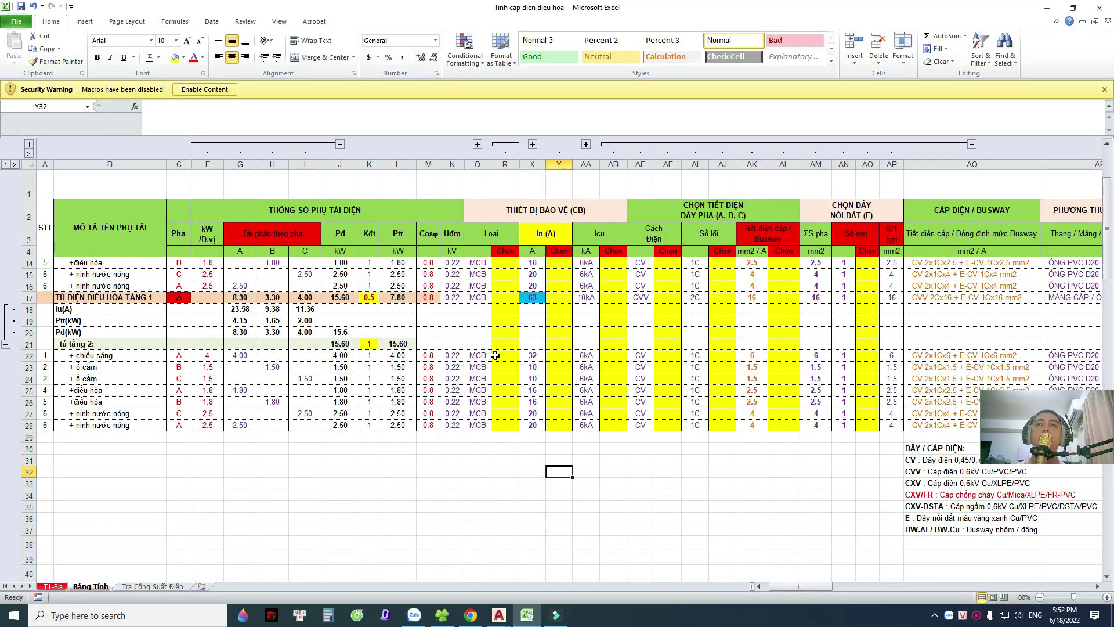
pyautogui.click(527, 615)
pyautogui.moveTo(537, 251)
pyautogui.mouseDown(button='middle')
pyautogui.moveTo(570, 214)
pyautogui.moveTo(594, 236)
pyautogui.mouseUp(button='middle')
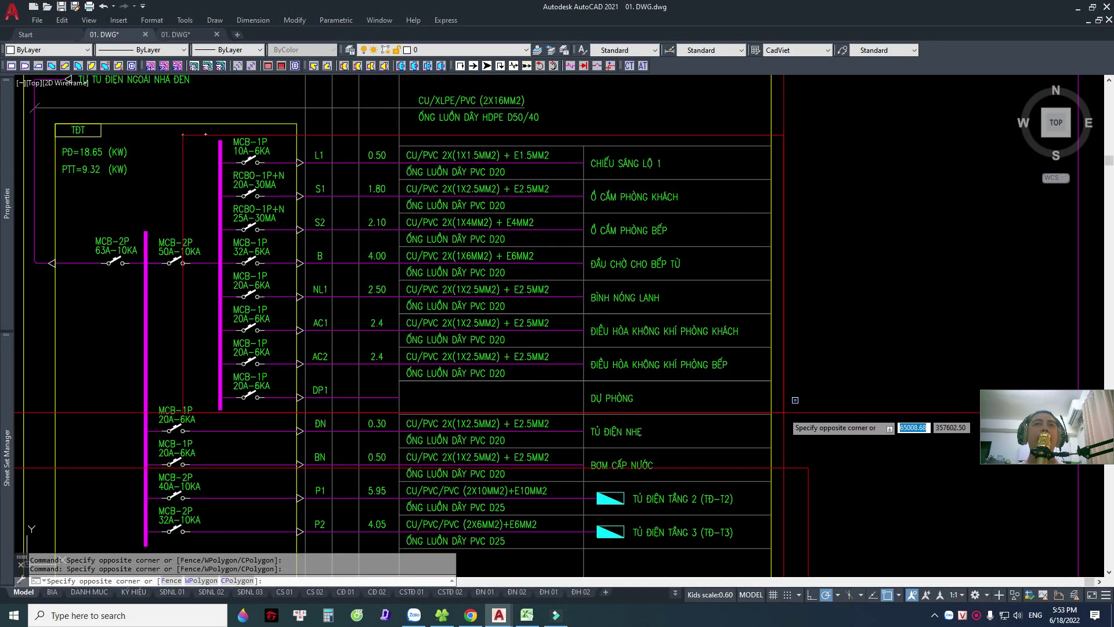
# Cancel the stray selection windows and pan back to the apartment panel schedule.
pyautogui.scroll(-3, 533, 312)
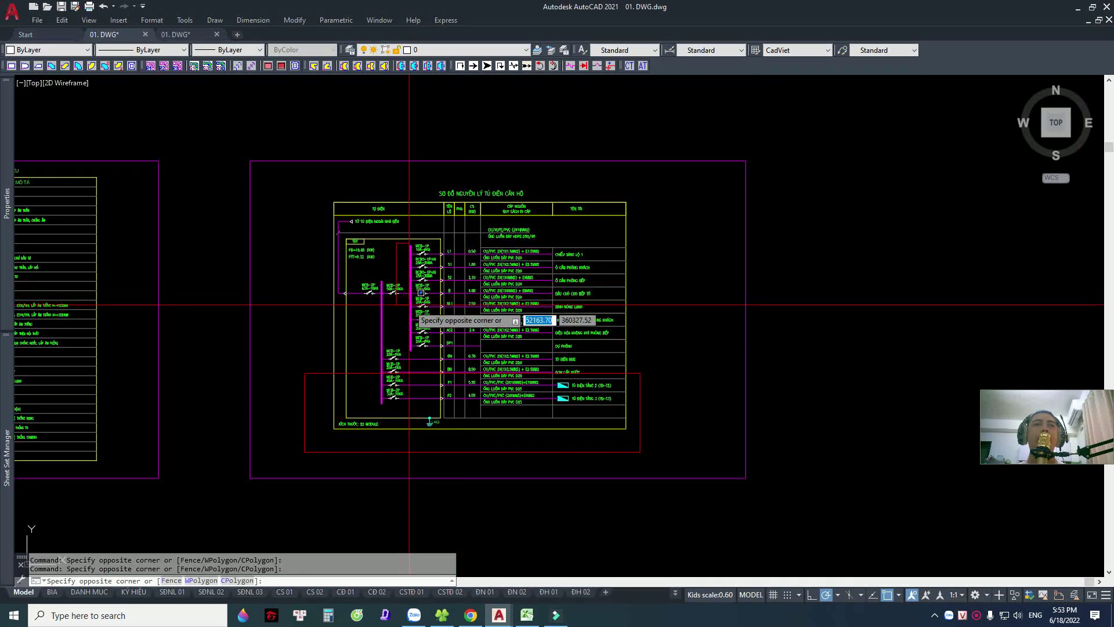
pyautogui.press('Escape')
pyautogui.press('Escape')
pyautogui.scroll(-3, 409, 347)
pyautogui.scroll(2, 311, 361)
pyautogui.click(162, 293)
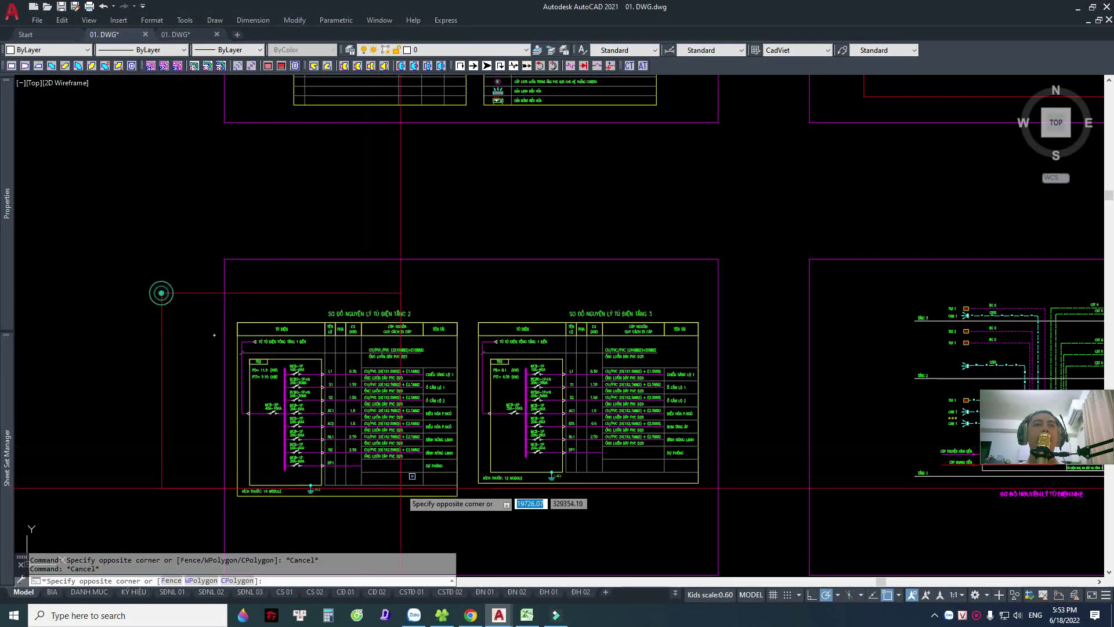
pyautogui.press('Escape')
pyautogui.press('Escape')
pyautogui.click(471, 526)
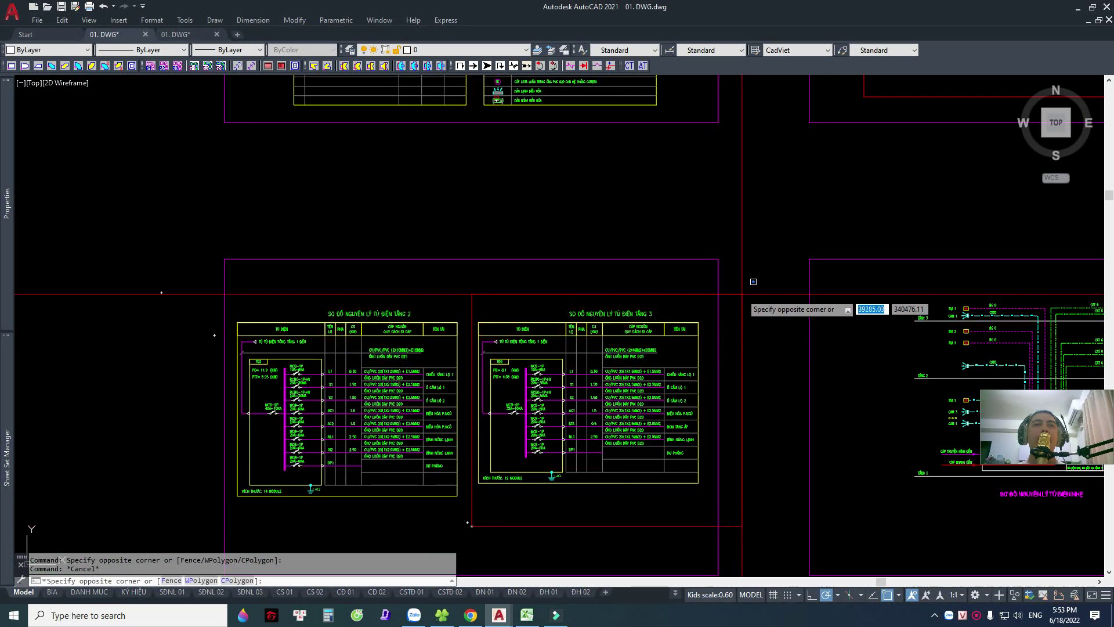
pyautogui.press('Escape')
pyautogui.moveTo(733, 520); pyautogui.dragTo(212, 407, button='middle')
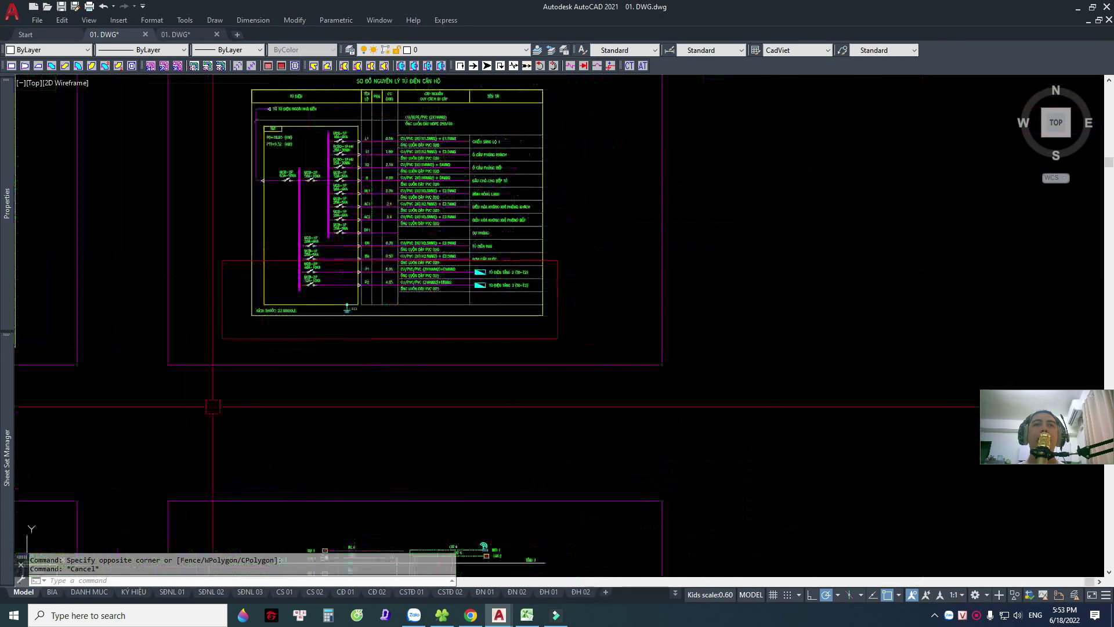
pyautogui.scroll(2, 356, 275)
pyautogui.scroll(2, 355, 276)
# Erase the red rectangle around the lower feeder rows and frame the PĐ 18.65 kW / PTT 9.32 kW header.
pyautogui.press('Escape')
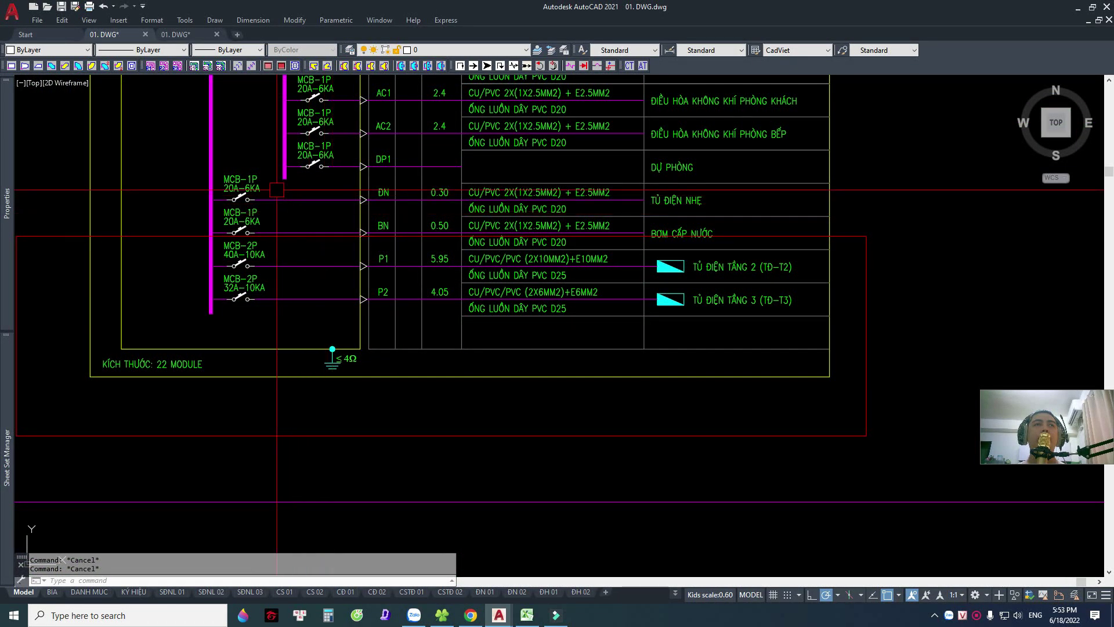
pyautogui.scroll(-2, 488, 337)
pyautogui.scroll(-1, 487, 360)
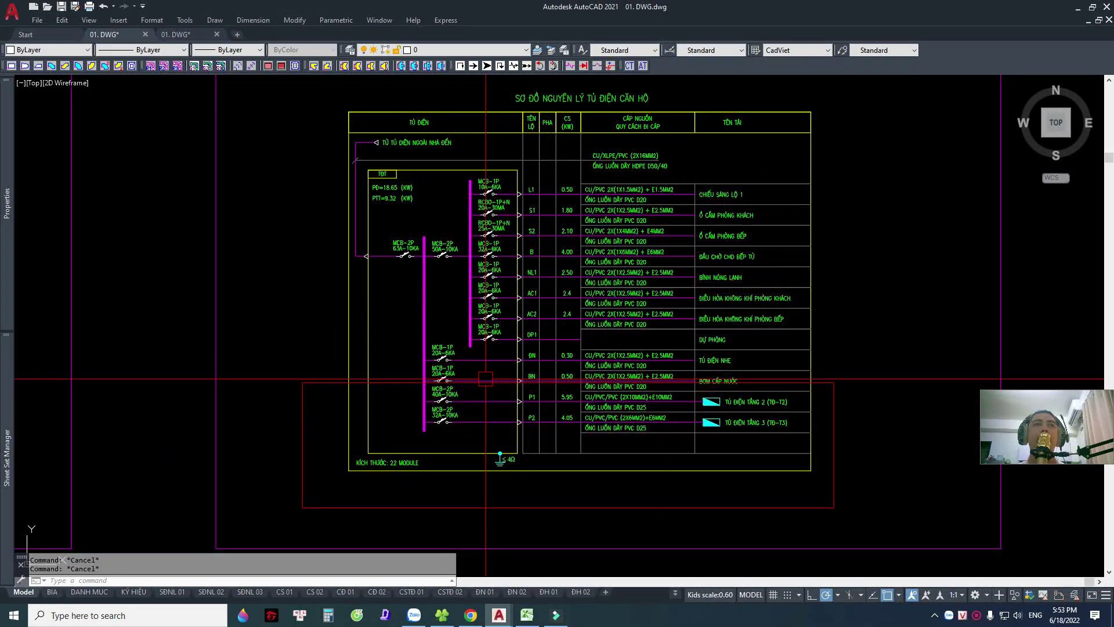
pyautogui.click(393, 382)
pyautogui.press('Delete')
pyautogui.scroll(3, 436, 287)
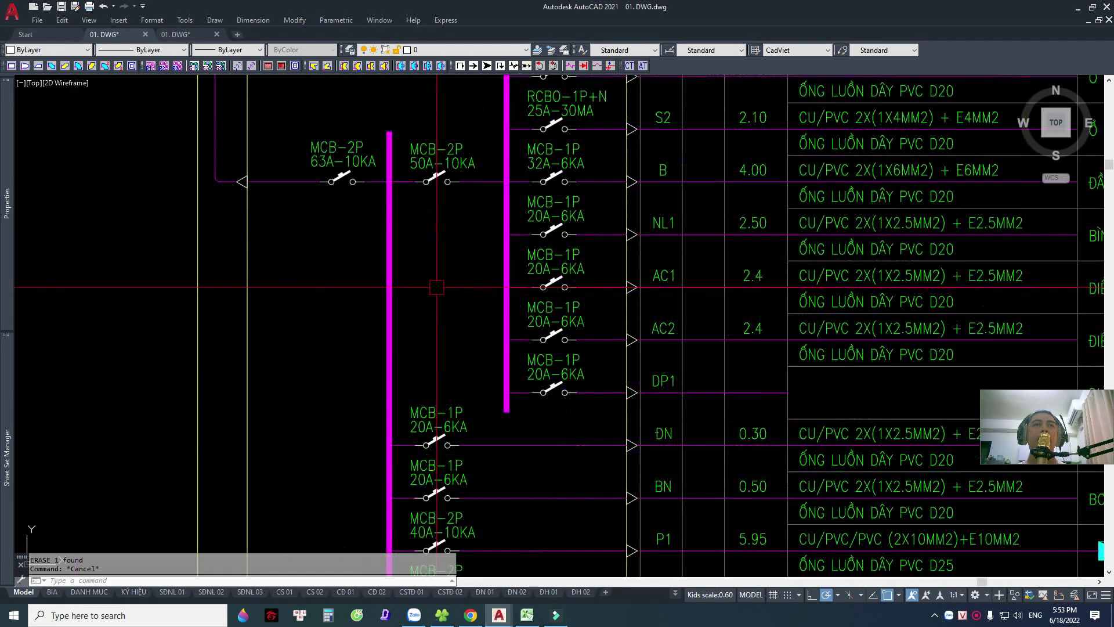
pyautogui.moveTo(376, 167); pyautogui.dragTo(458, 247, button='middle')
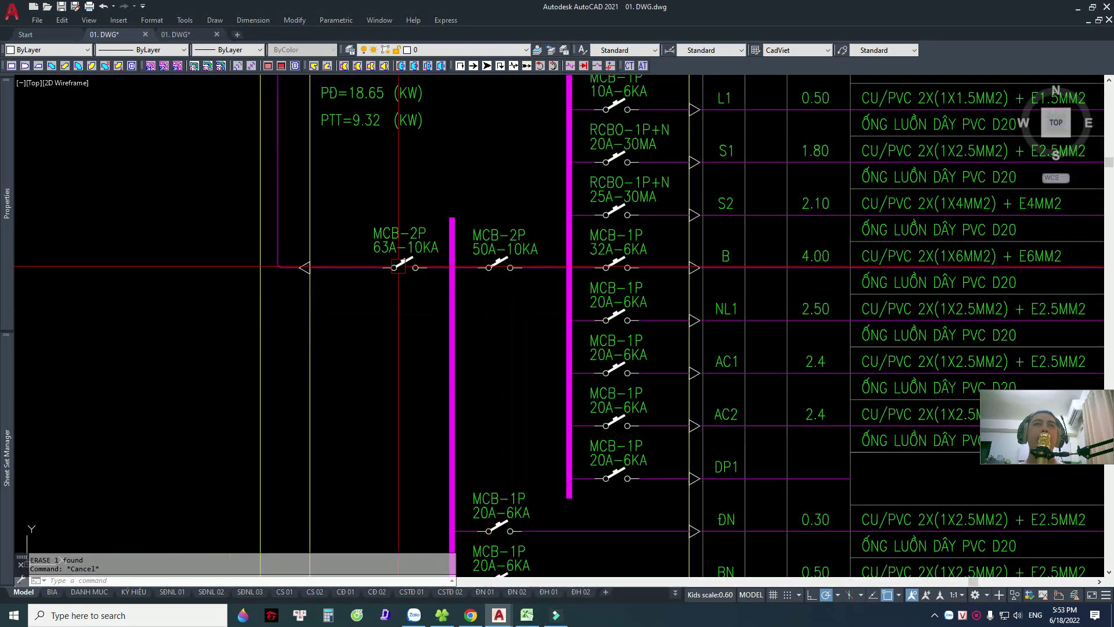
# Review the B22:C29 loads, the row 5 totals and the X5 breaker-current formula (Pd 15.60 kW, 63 A).
pyautogui.click(527, 615)
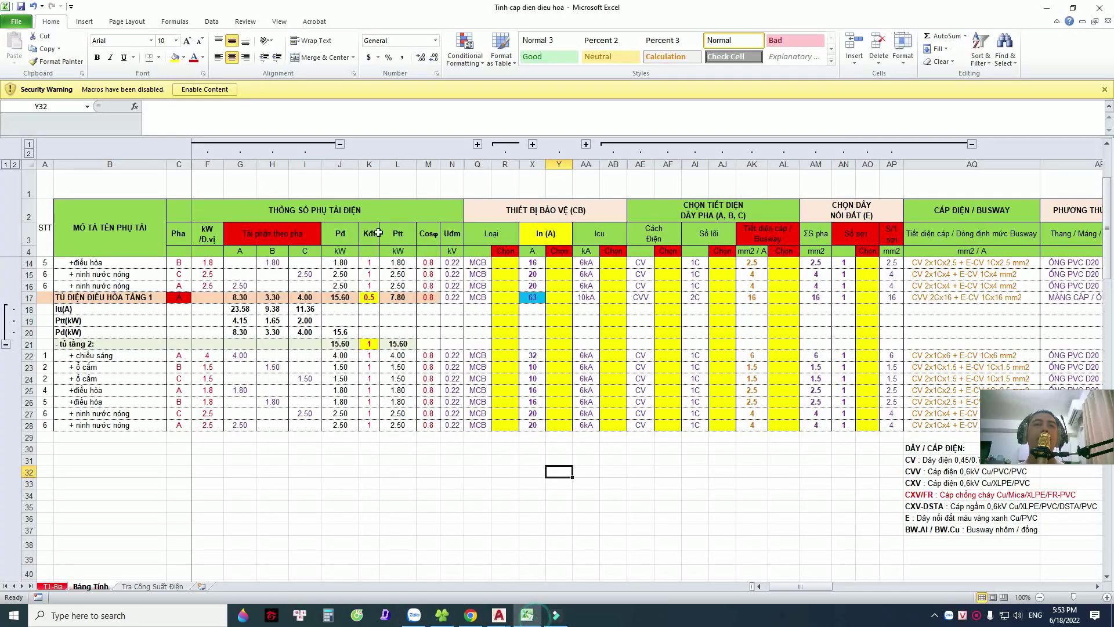
pyautogui.moveTo(139, 356); pyautogui.dragTo(196, 426)
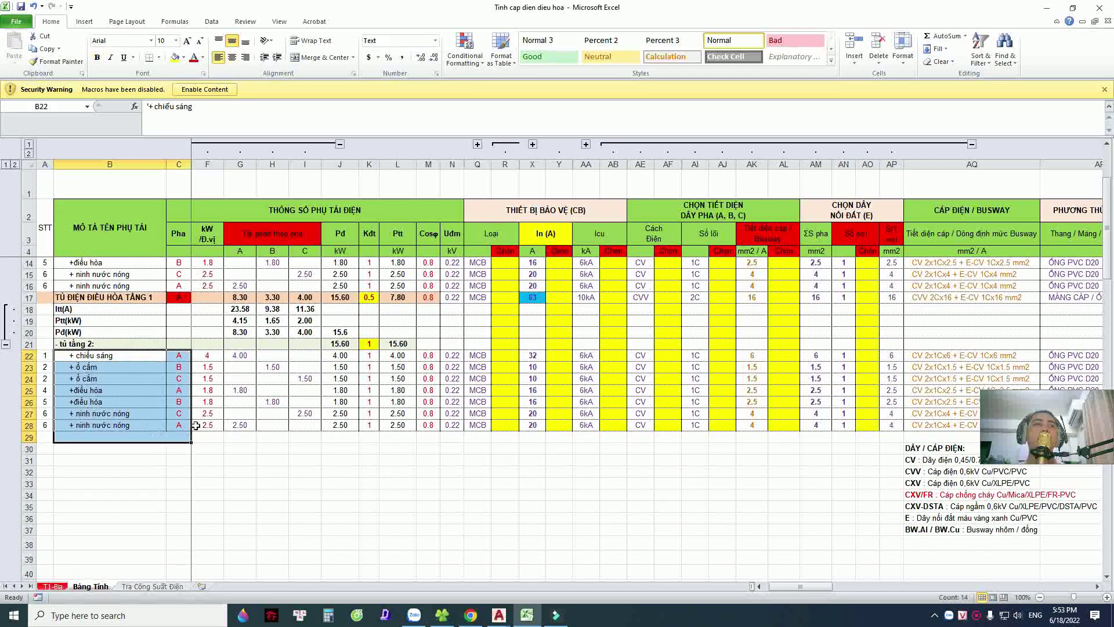
pyautogui.scroll(3, 156, 298)
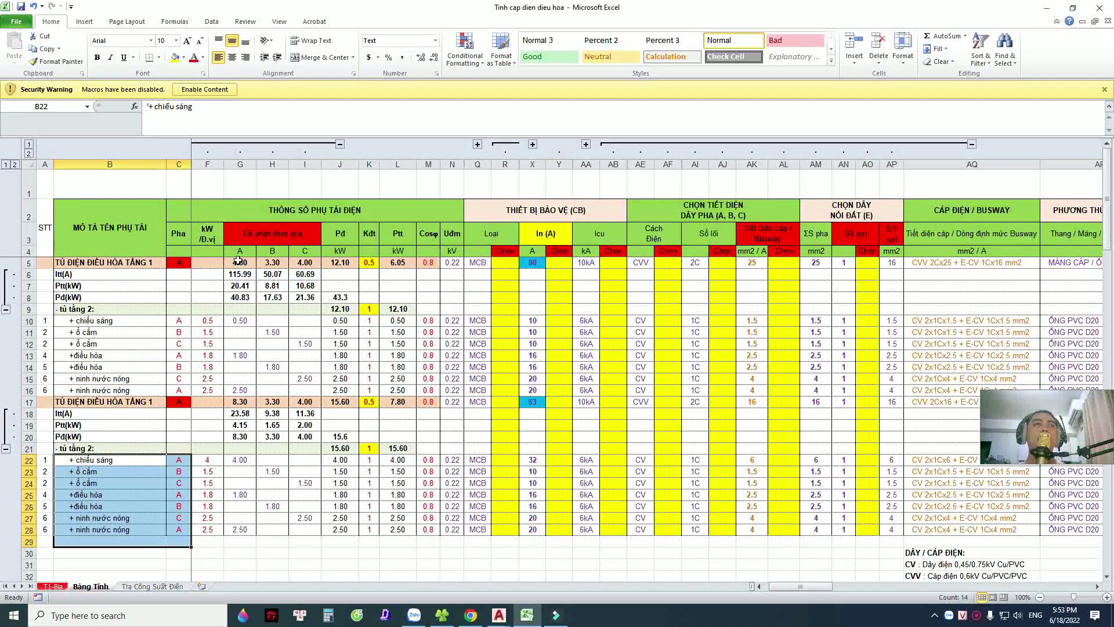
pyautogui.moveTo(239, 260); pyautogui.dragTo(492, 263)
pyautogui.click(534, 263)
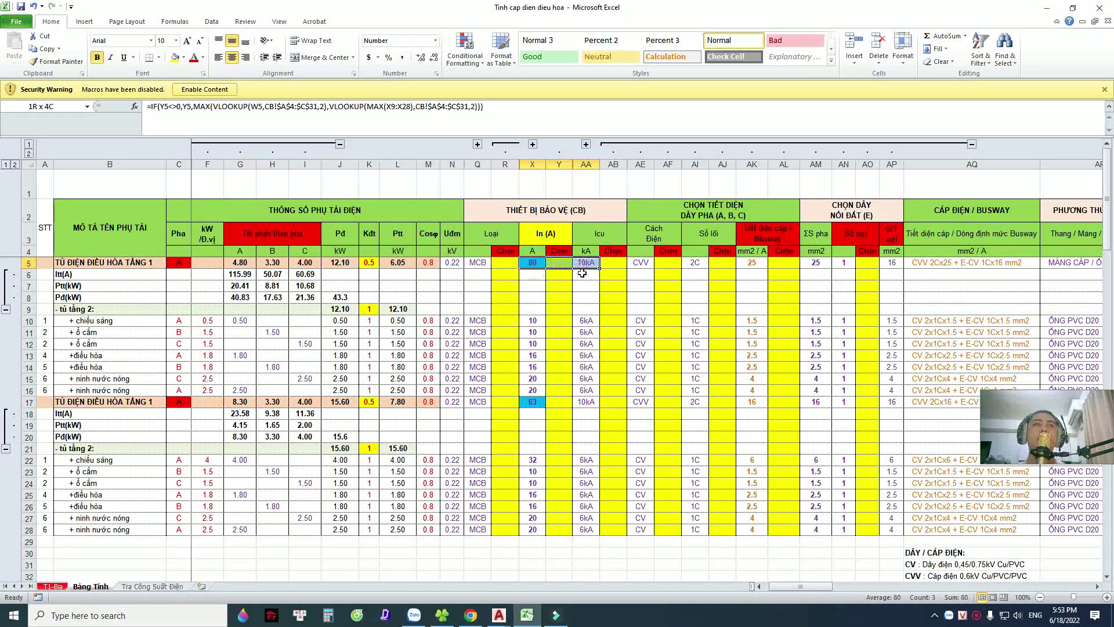
pyautogui.click(586, 307)
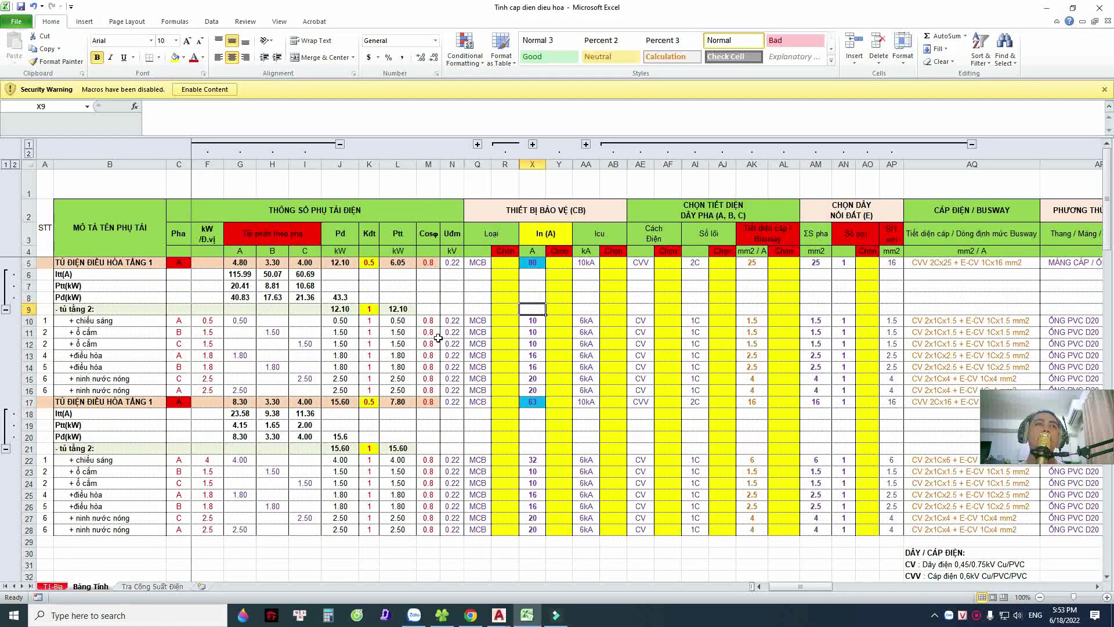
pyautogui.hotkey('alt', 'Tab')
pyautogui.scroll(-2, 444, 211)
pyautogui.scroll(4, 444, 212)
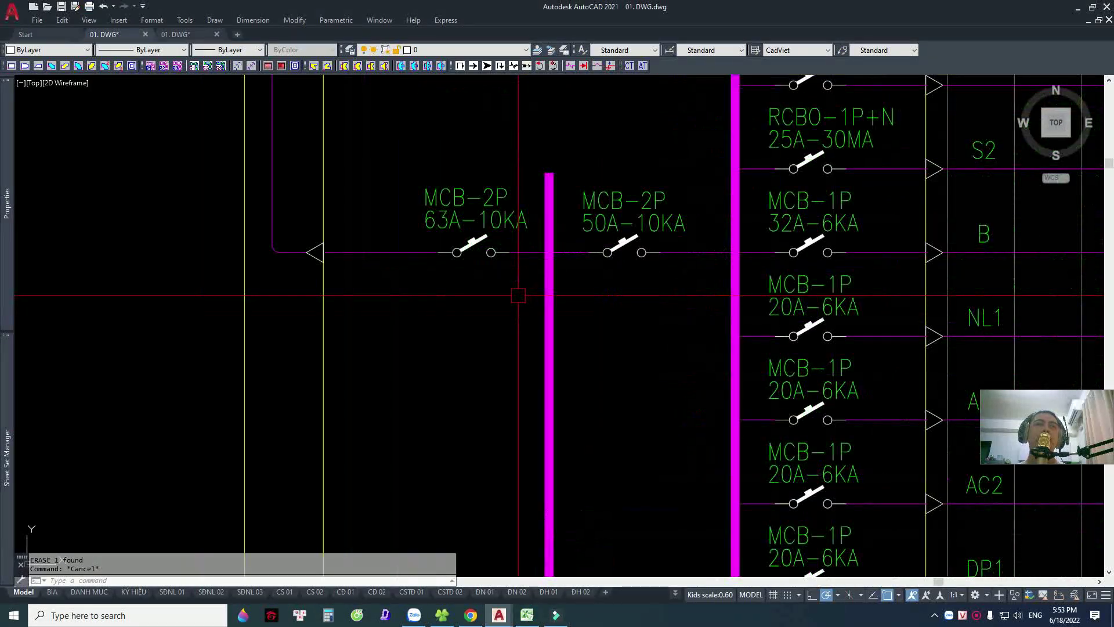
pyautogui.moveTo(444, 212); pyautogui.dragTo(456, 247, button='middle')
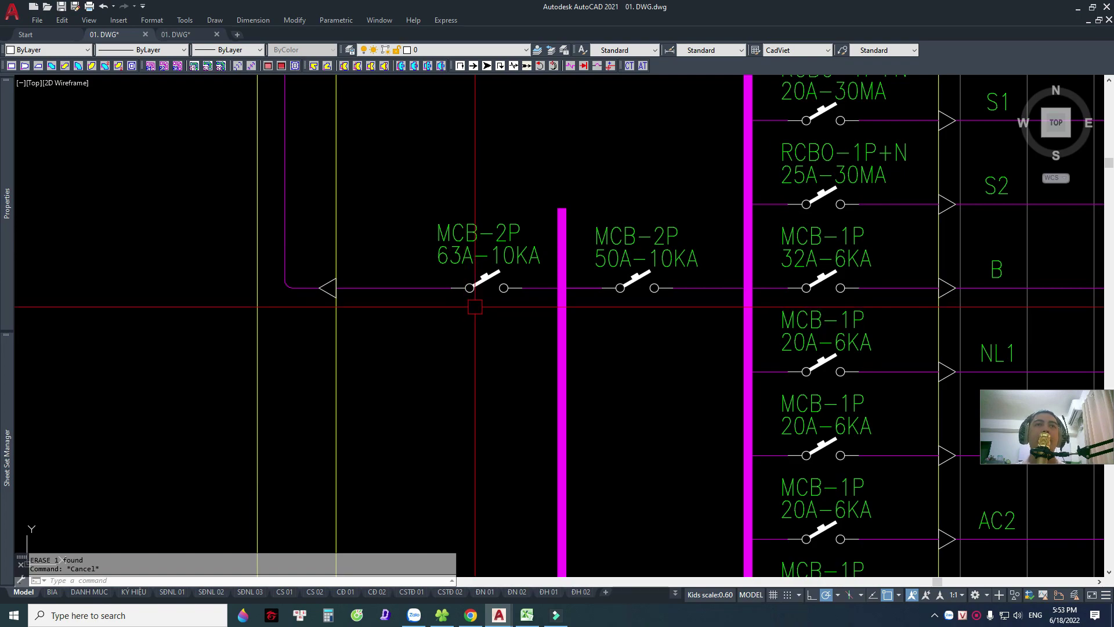
pyautogui.scroll(-1, 485, 344)
pyautogui.scroll(-4, 488, 359)
pyautogui.moveTo(490, 371); pyautogui.dragTo(517, 296, button='middle')
pyautogui.scroll(-1, 517, 296)
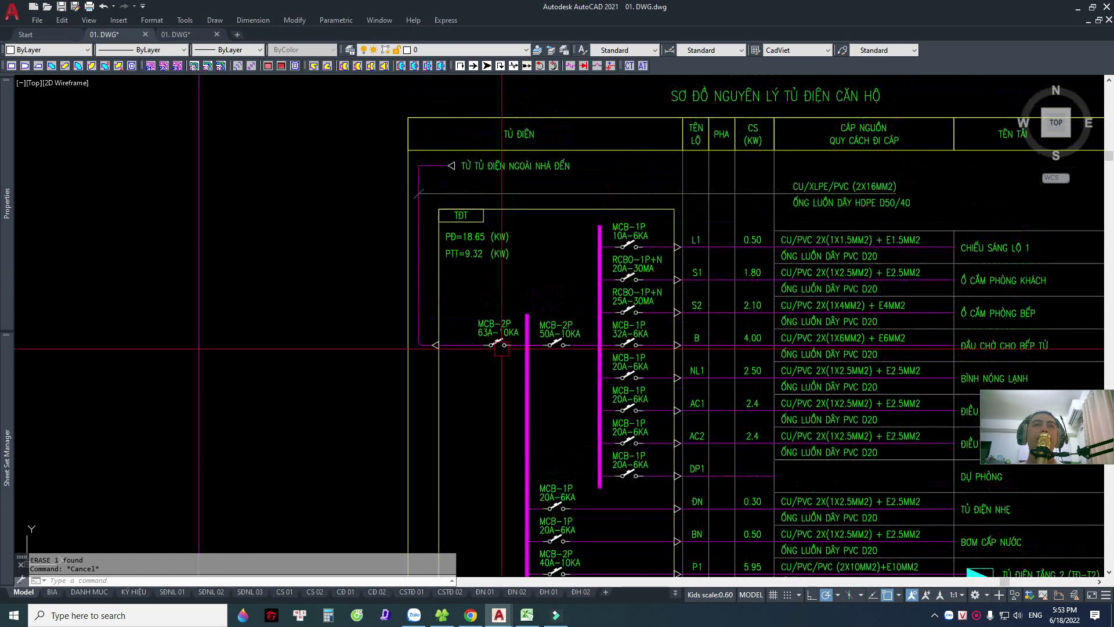
pyautogui.scroll(5, 511, 290)
pyautogui.moveTo(481, 249)
pyautogui.mouseDown(button='middle')
pyautogui.moveTo(491, 250)
pyautogui.moveTo(495, 298)
pyautogui.mouseUp(button='middle')
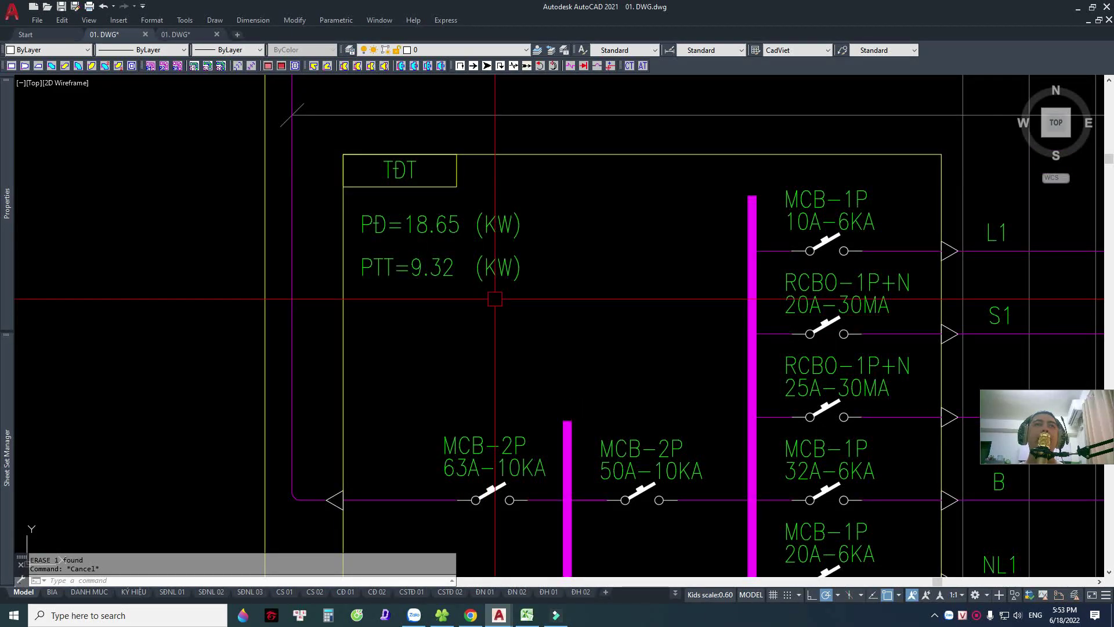
pyautogui.click(428, 222)
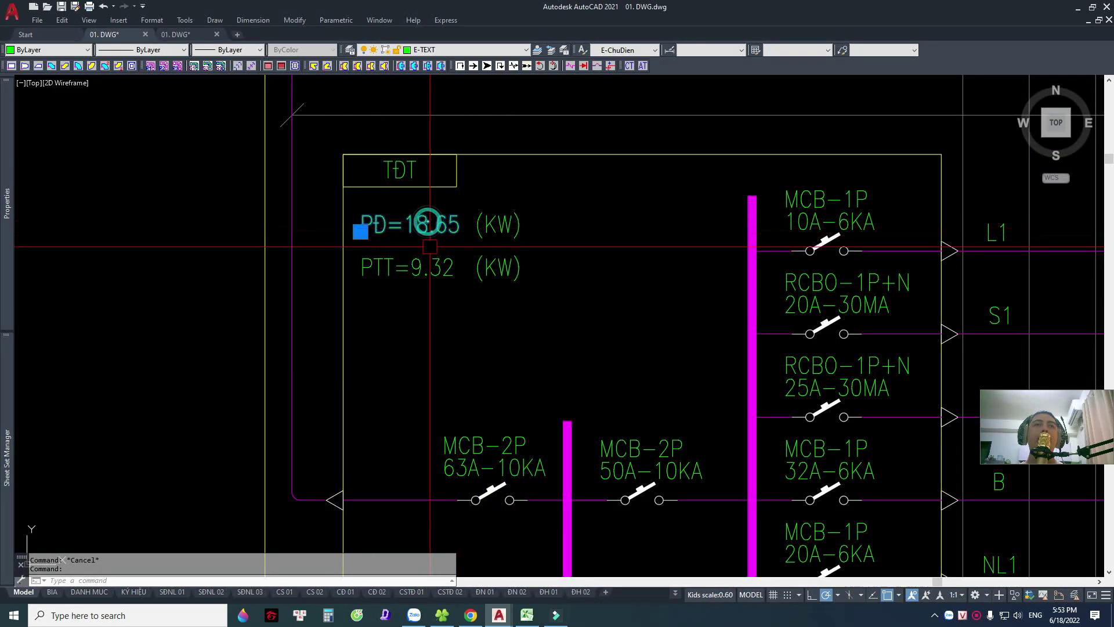
pyautogui.click(439, 269)
pyautogui.press('Escape')
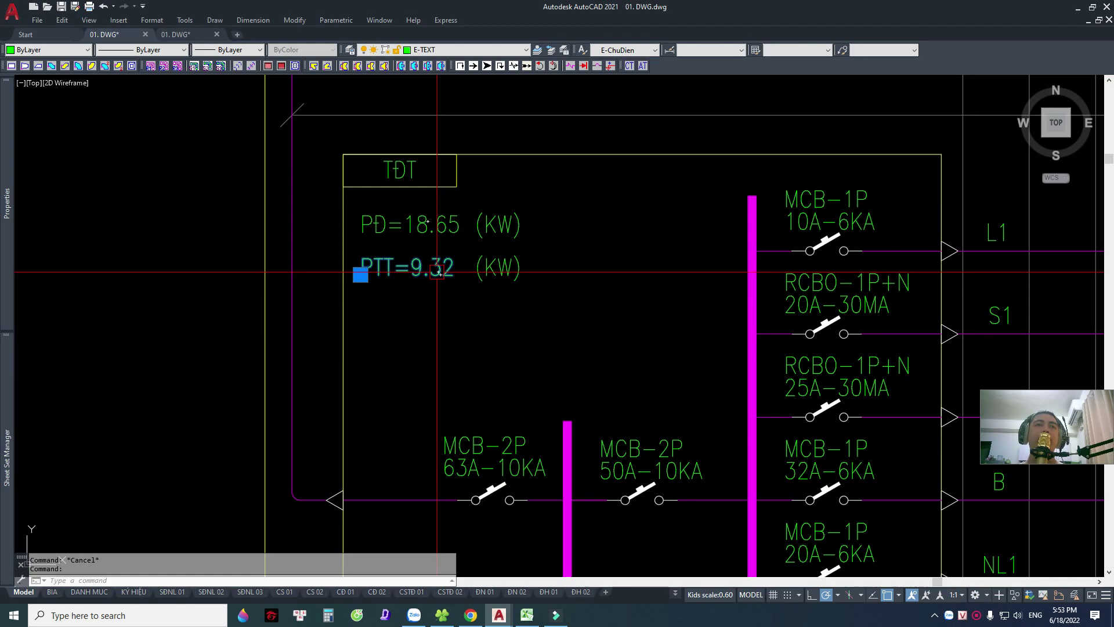
pyautogui.click(428, 222)
pyautogui.press('Escape')
pyautogui.click(465, 468)
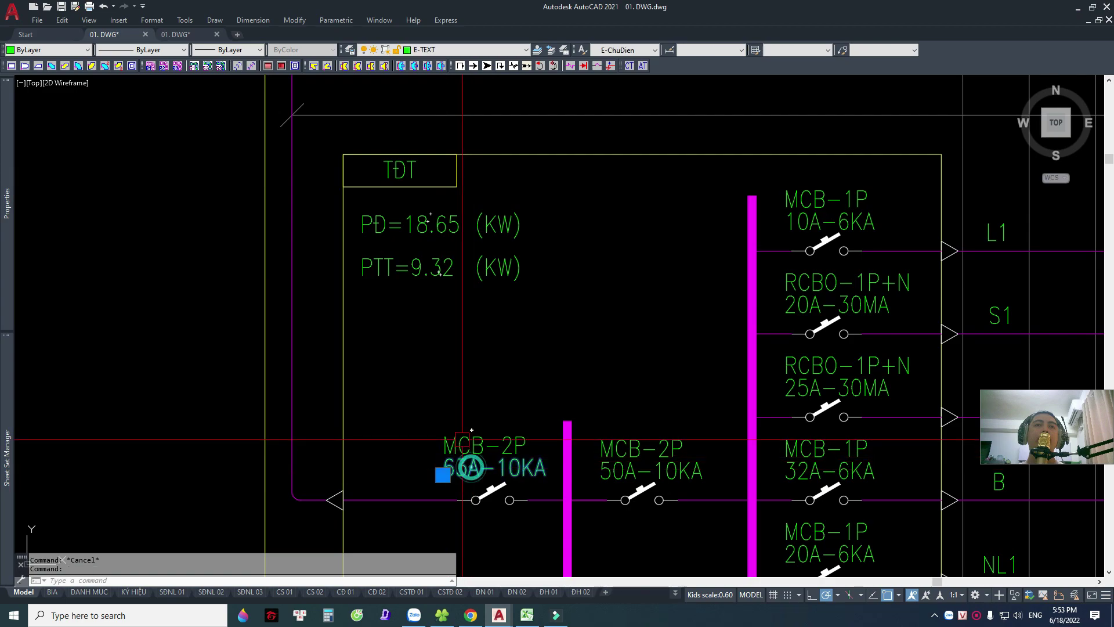
pyautogui.scroll(-2, 503, 394)
pyautogui.press('Escape')
pyautogui.press('Escape')
pyautogui.scroll(-5, 540, 372)
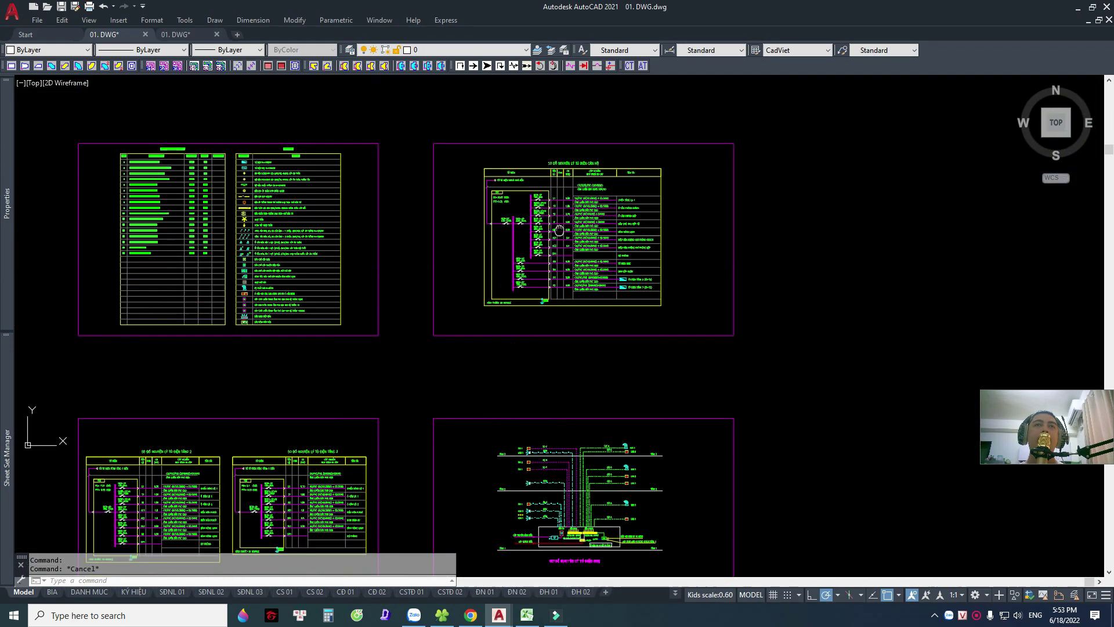
# Pan and zoom around the sheet overview toward the floor panel sheets.
pyautogui.moveTo(629, 165); pyautogui.dragTo(642, 140, button='middle')
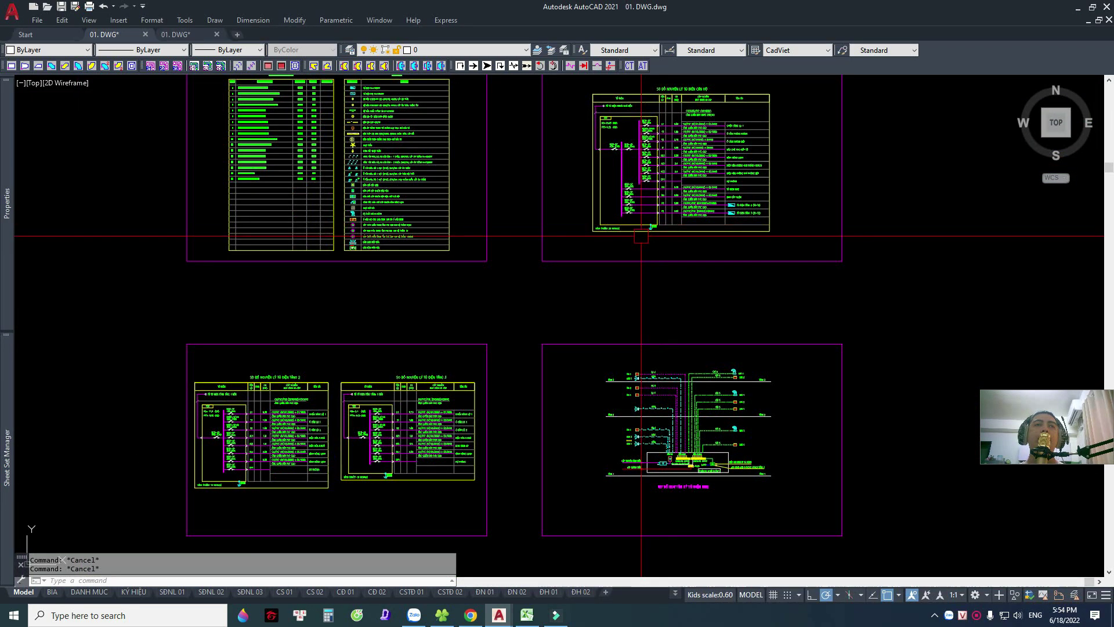
pyautogui.scroll(4, 643, 140)
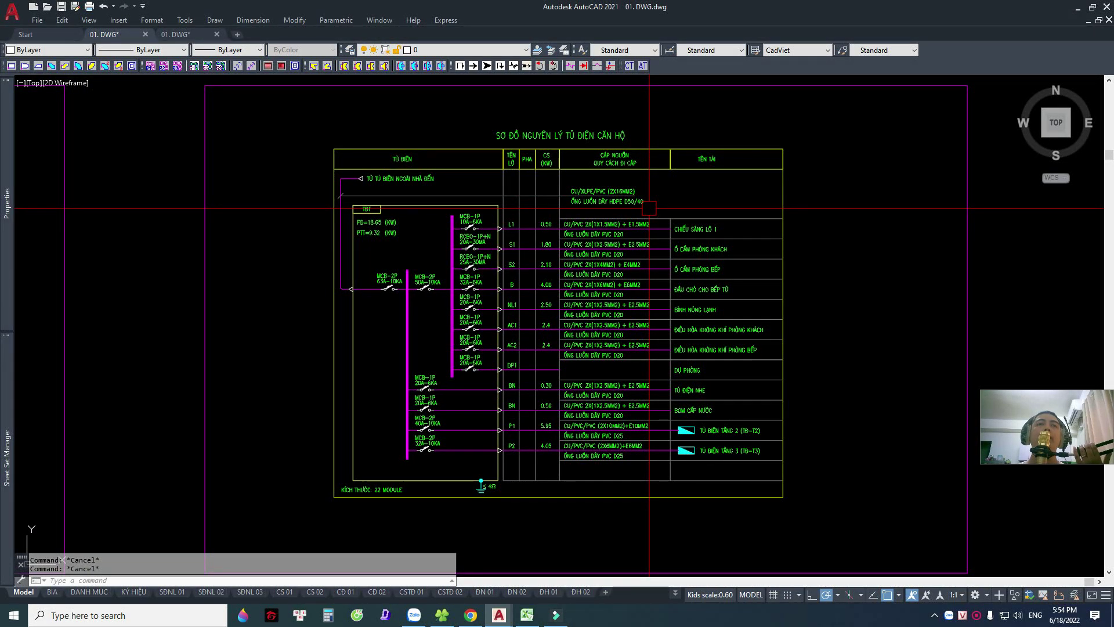
pyautogui.scroll(-2, 542, 199)
pyautogui.scroll(-4, 542, 279)
pyautogui.scroll(1, 542, 329)
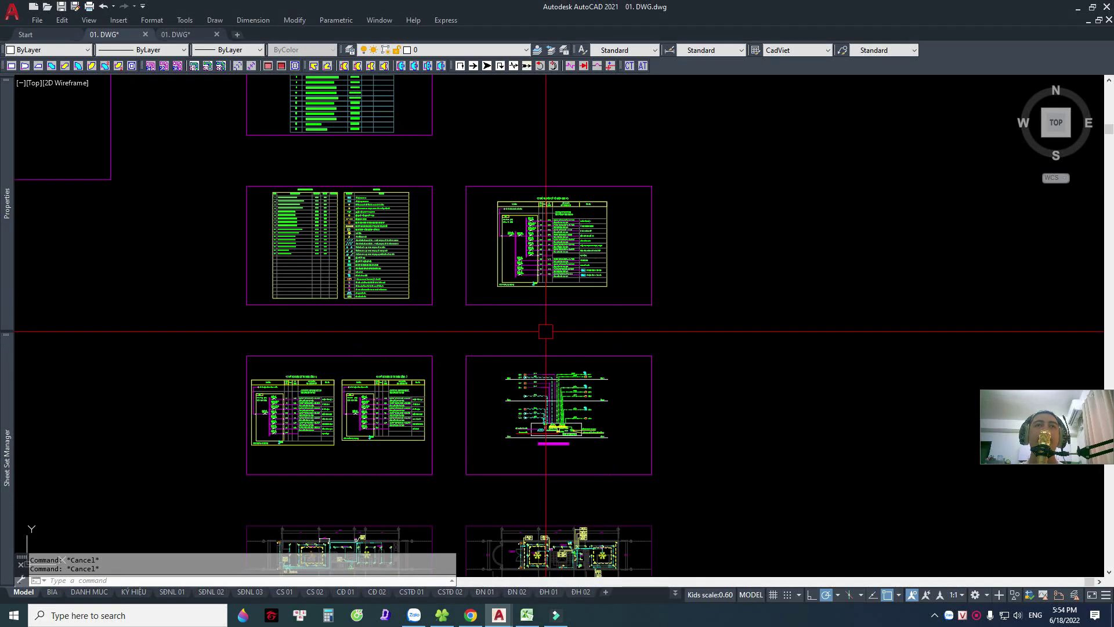
pyautogui.scroll(1, 564, 358)
pyautogui.scroll(-1, 564, 358)
# Clear stray window selections and zoom into the SƠ ĐỒ NGUYÊN LÝ TỦ ĐIỆN NHẸ sheet.
pyautogui.click(249, 345)
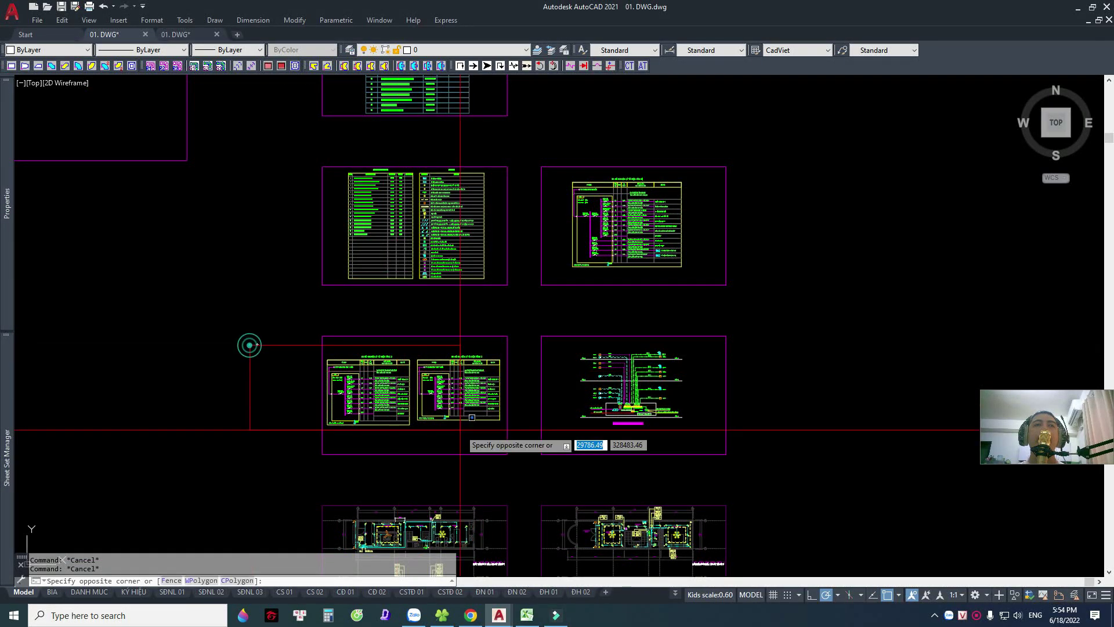
pyautogui.moveTo(565, 308); pyautogui.dragTo(522, 385, button='middle')
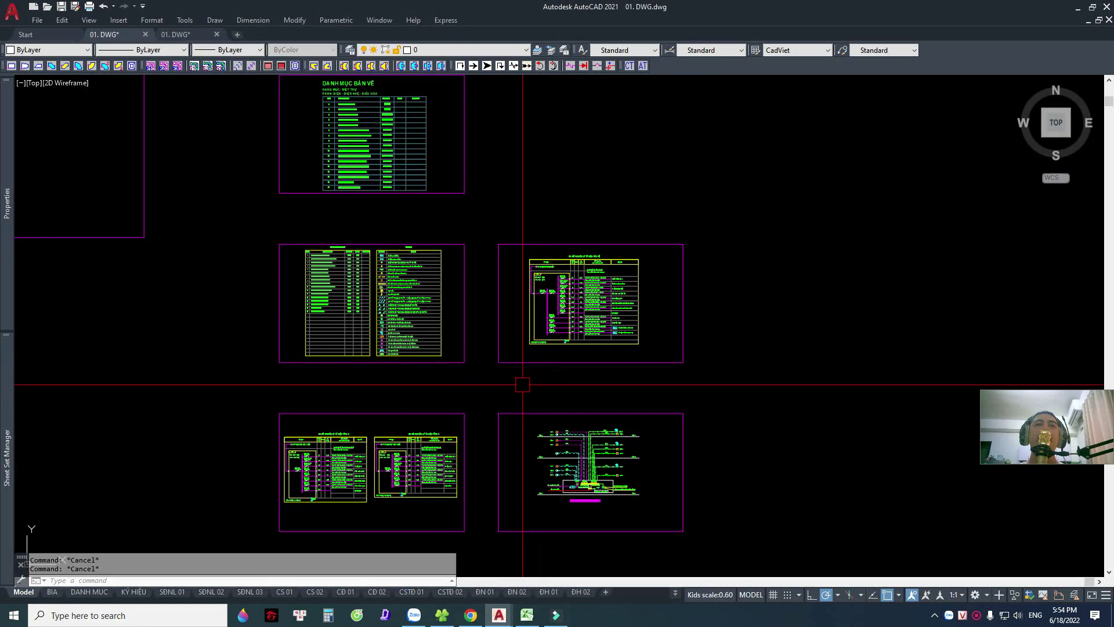
pyautogui.click(521, 386)
pyautogui.click(669, 209)
pyautogui.press('Escape')
pyautogui.click(517, 227)
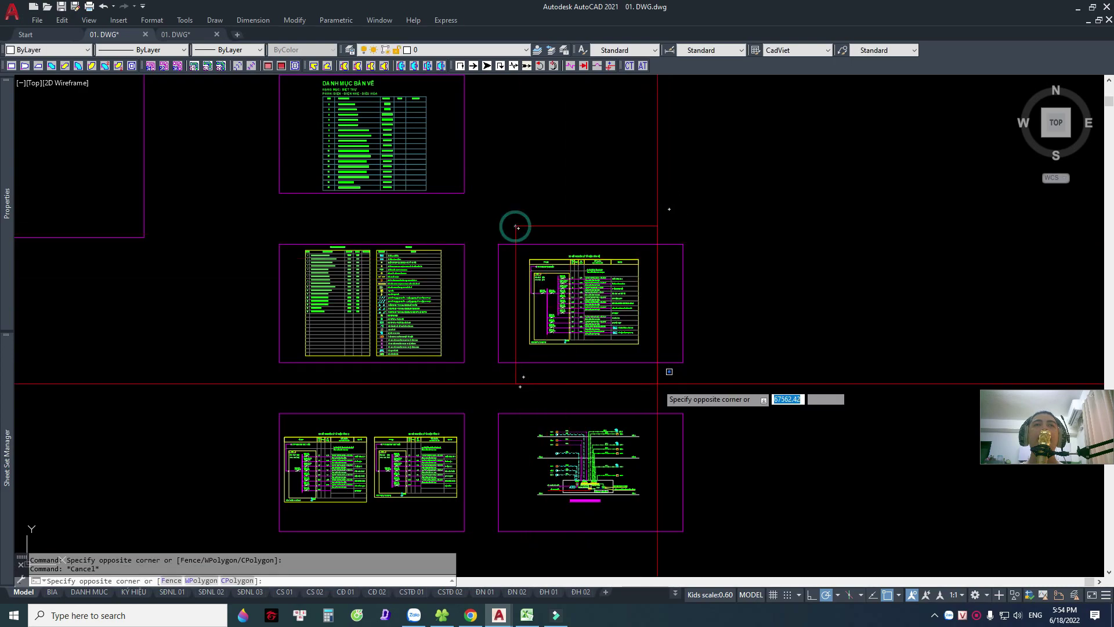
pyautogui.click(659, 386)
pyautogui.click(516, 350)
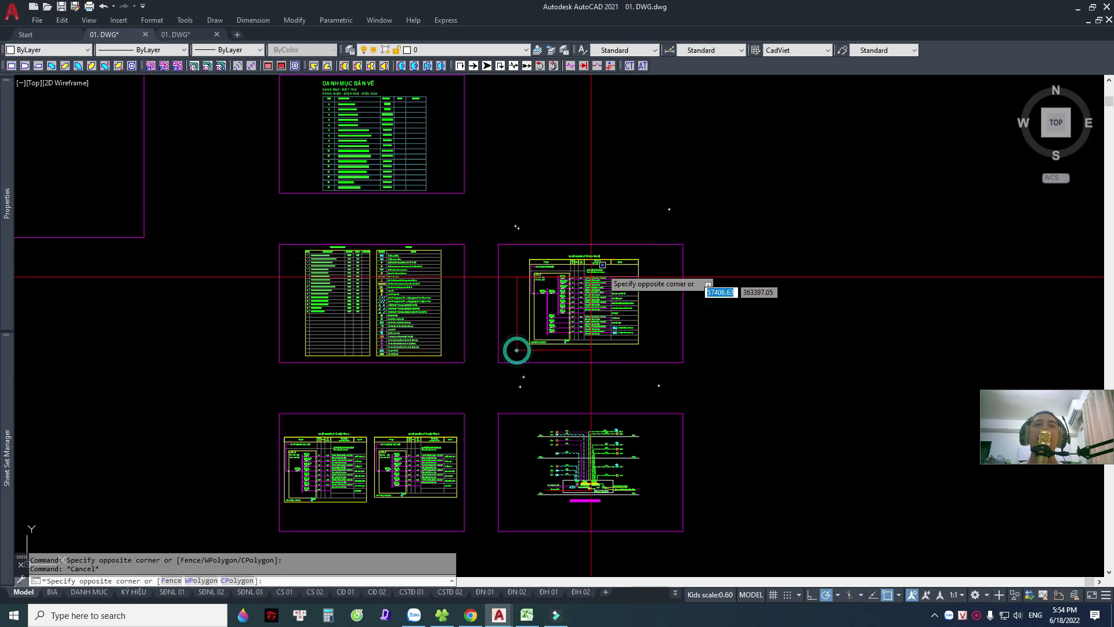
pyautogui.click(656, 254)
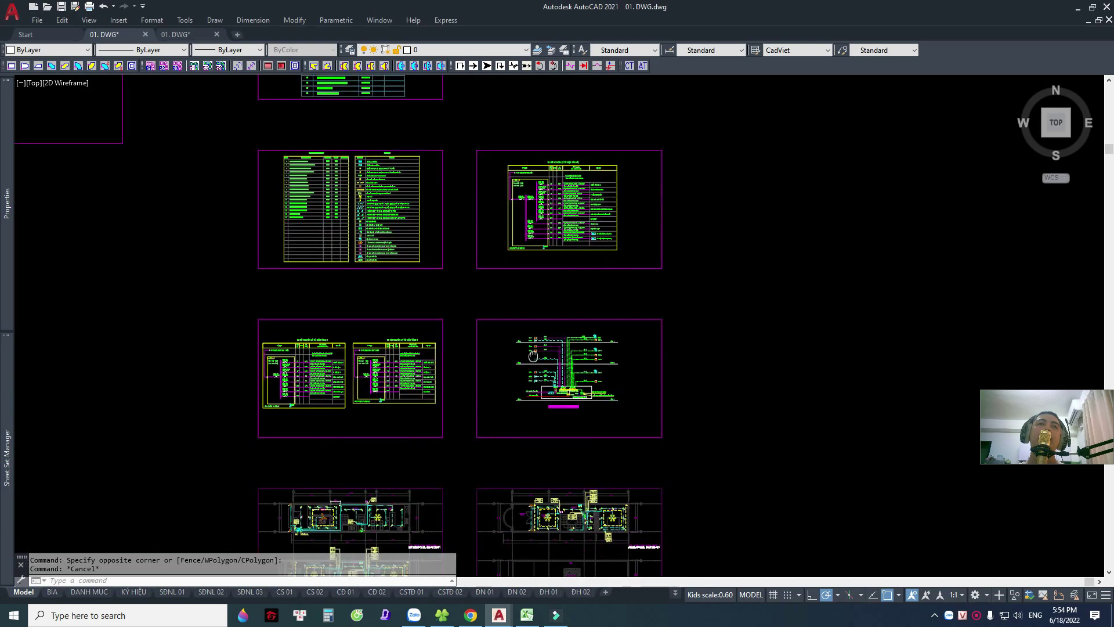
pyautogui.scroll(4, 502, 343)
pyautogui.scroll(-2, 502, 342)
pyautogui.scroll(5, 575, 369)
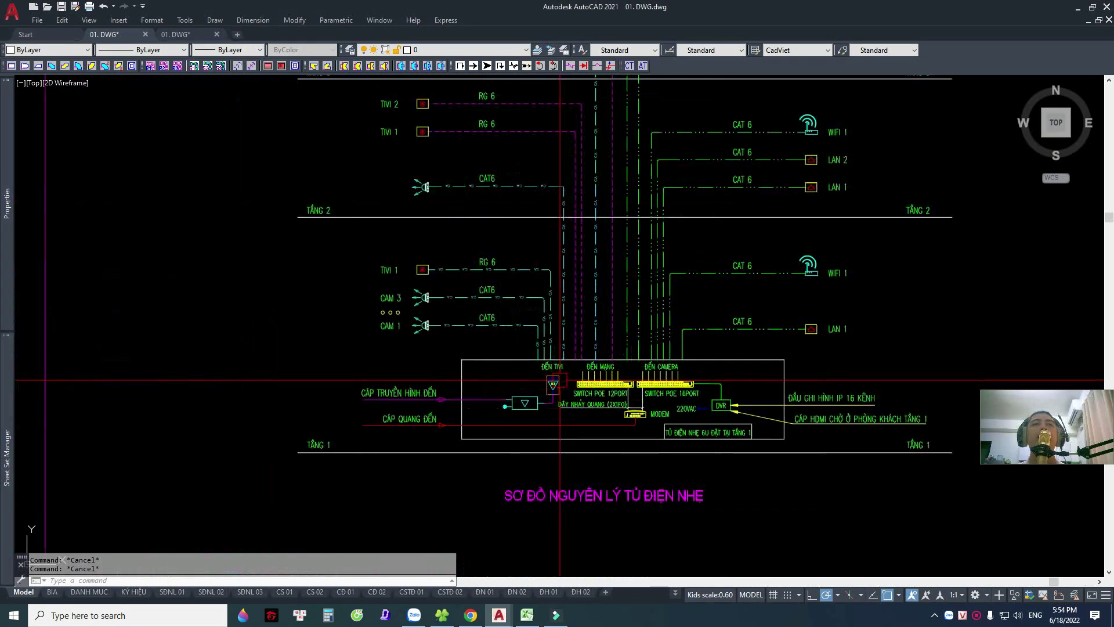
pyautogui.scroll(3, 567, 371)
pyautogui.scroll(-1, 618, 369)
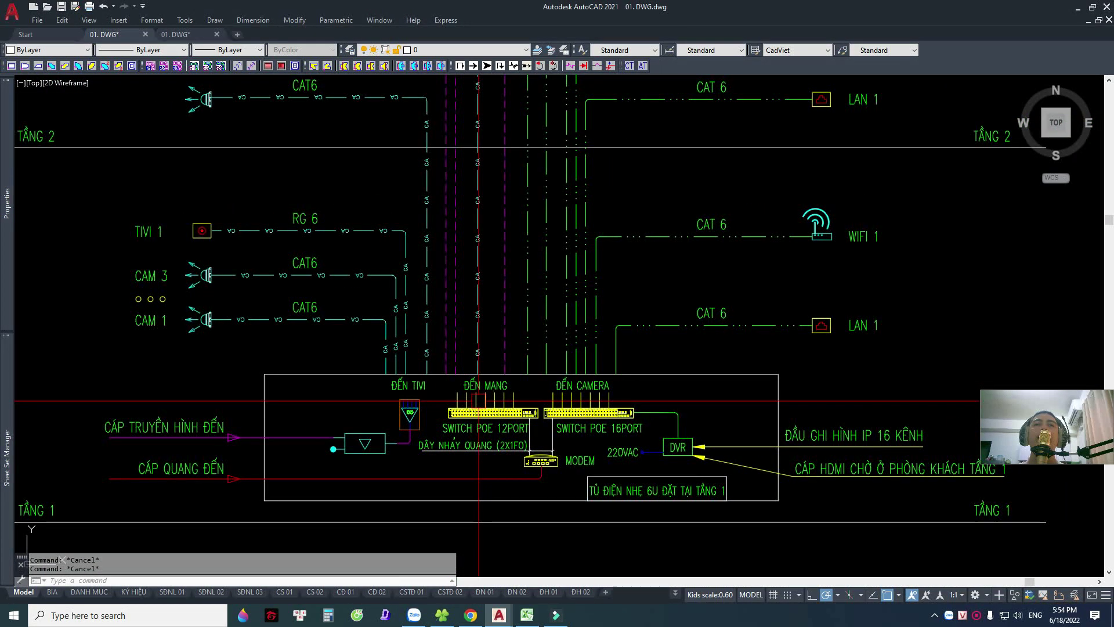
pyautogui.scroll(-3, 618, 369)
pyautogui.scroll(5, 364, 399)
pyautogui.moveTo(364, 399); pyautogui.dragTo(419, 399, button='middle')
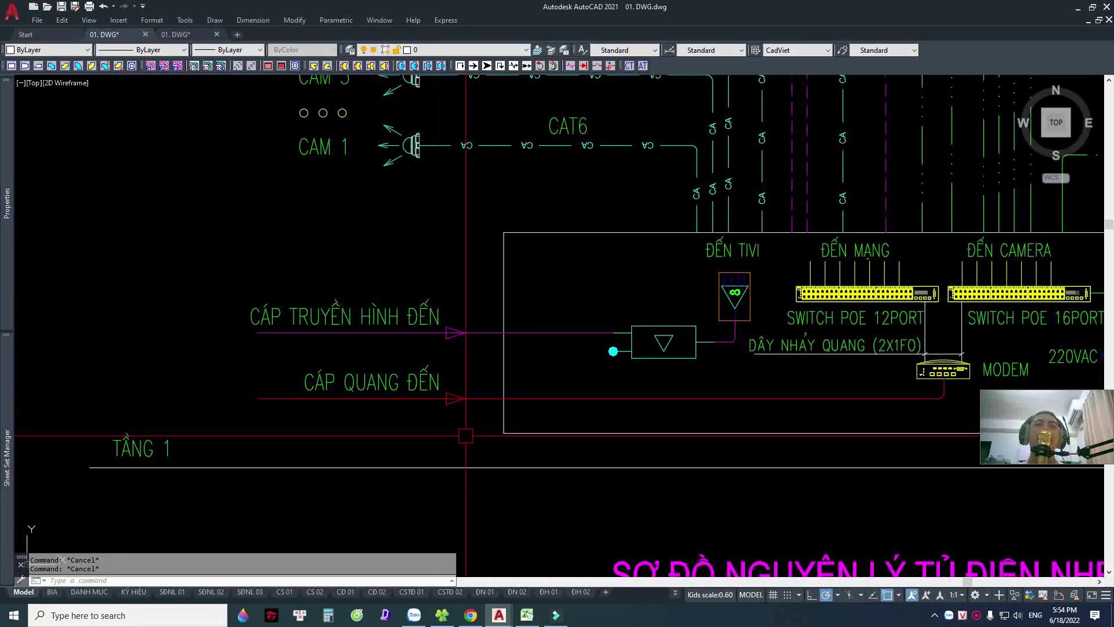
pyautogui.click(473, 443)
pyautogui.click(227, 273)
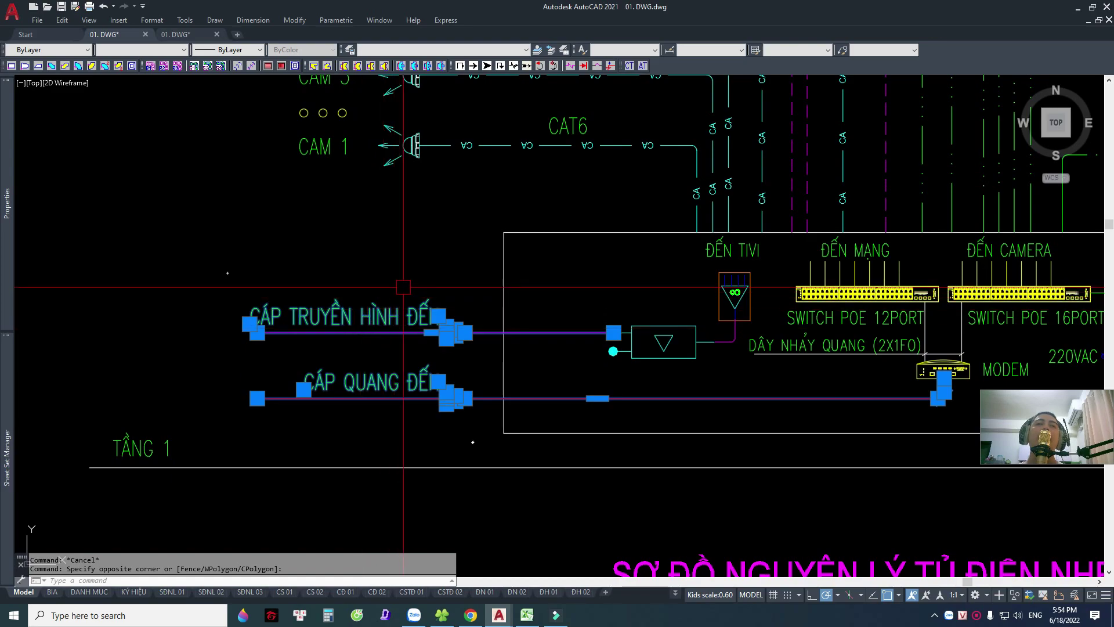
pyautogui.moveTo(439, 292); pyautogui.dragTo(294, 313, button='middle')
pyautogui.press('Escape')
pyautogui.moveTo(588, 306); pyautogui.dragTo(477, 316, button='middle')
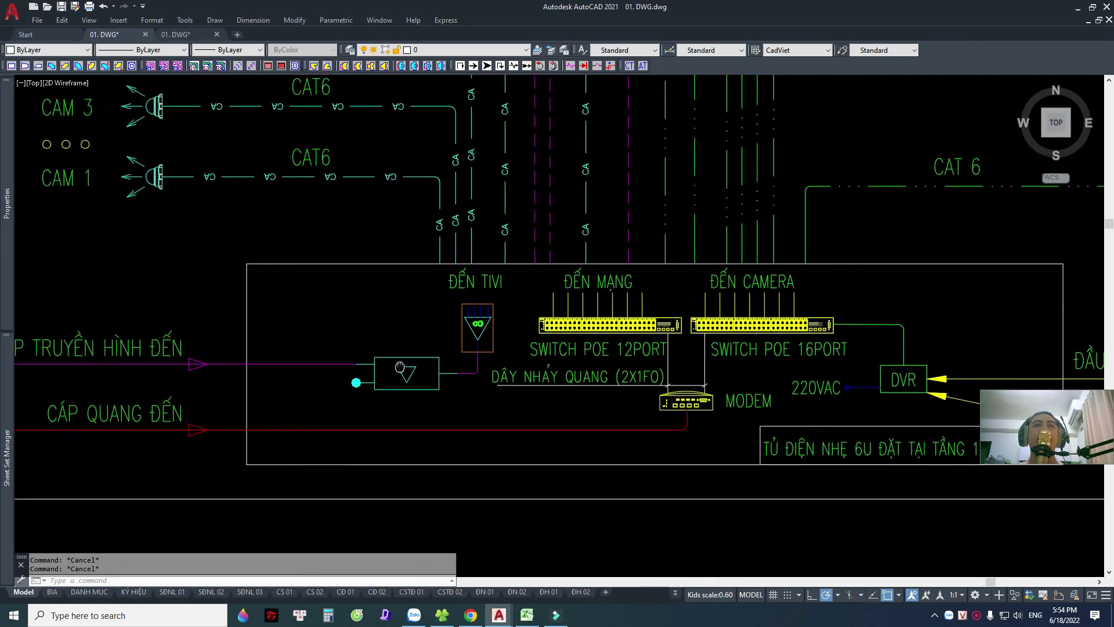
pyautogui.scroll(-3, 477, 316)
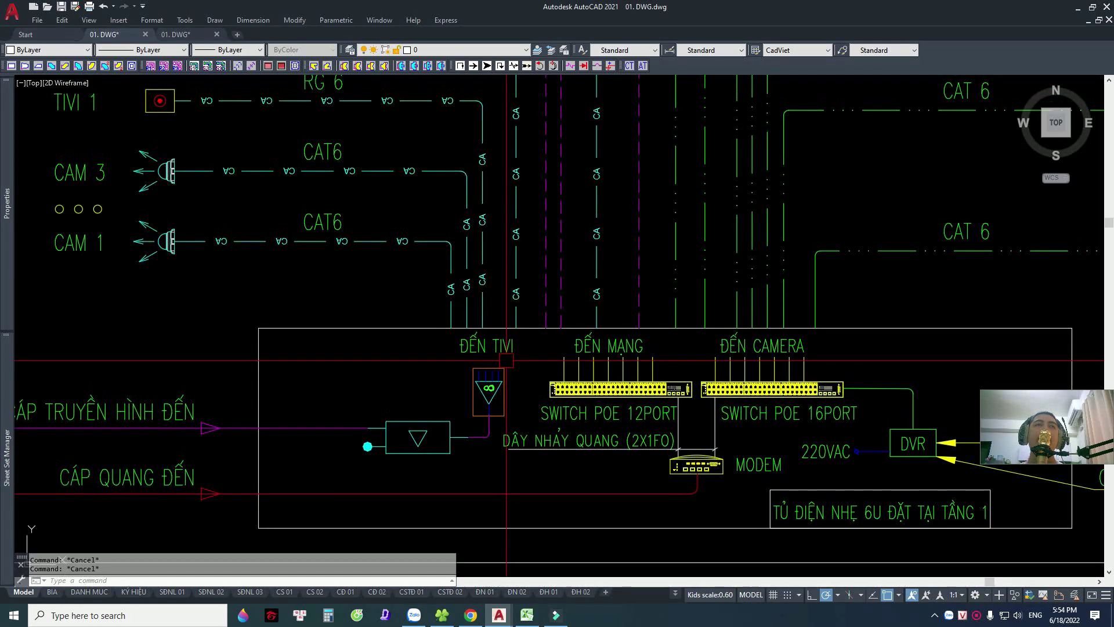
pyautogui.scroll(3, 654, 364)
pyautogui.moveTo(655, 364); pyautogui.dragTo(463, 319, button='middle')
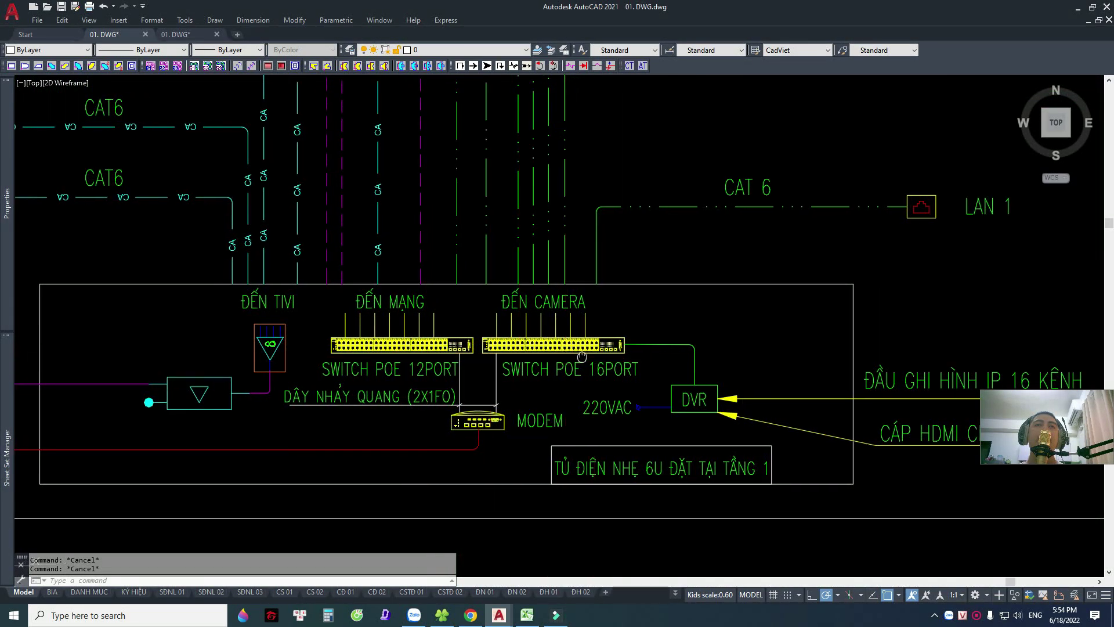
pyautogui.moveTo(500, 414); pyautogui.dragTo(441, 414, button='middle')
pyautogui.scroll(5, 441, 414)
pyautogui.scroll(-2, 422, 439)
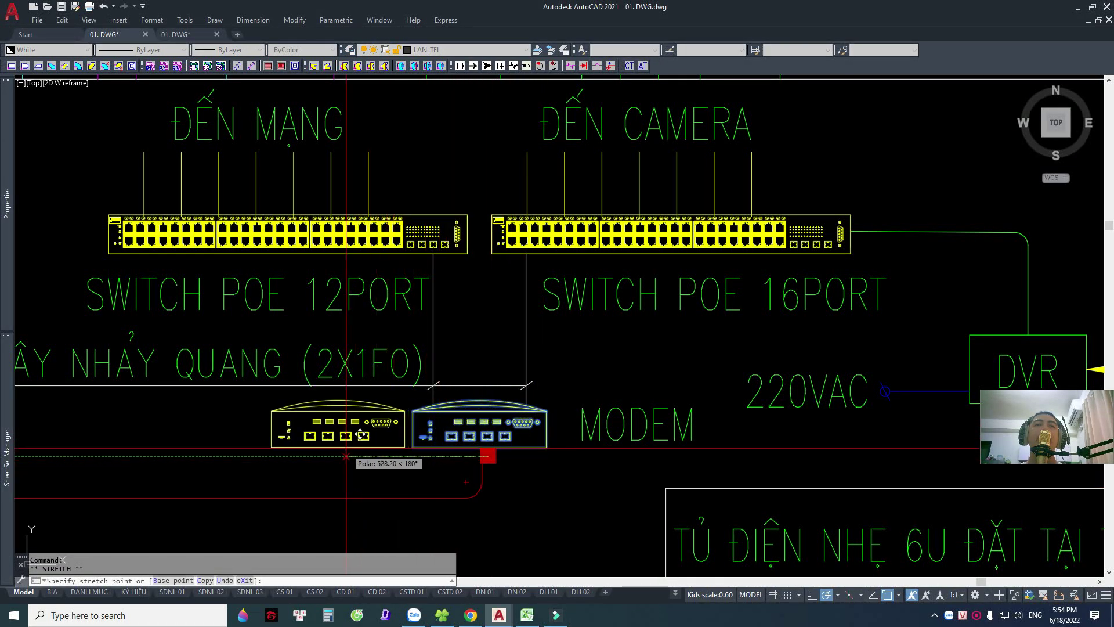
pyautogui.press('Escape')
pyautogui.press('Escape')
pyautogui.scroll(-2, 547, 447)
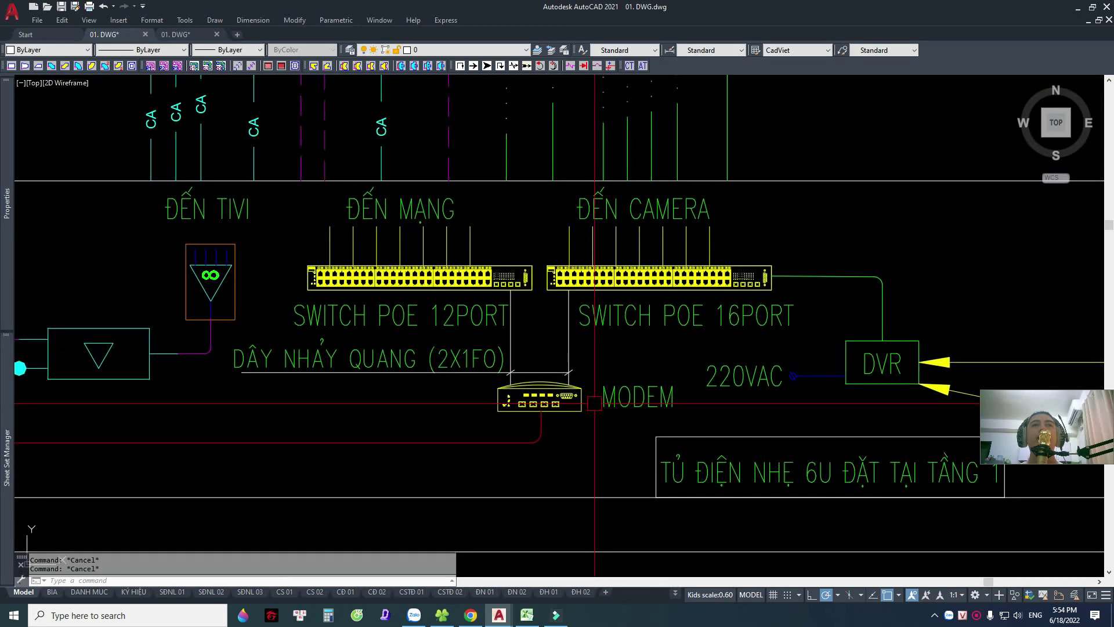
pyautogui.scroll(-1, 378, 398)
pyautogui.press('Escape')
pyautogui.moveTo(377, 398); pyautogui.dragTo(466, 406, button='middle')
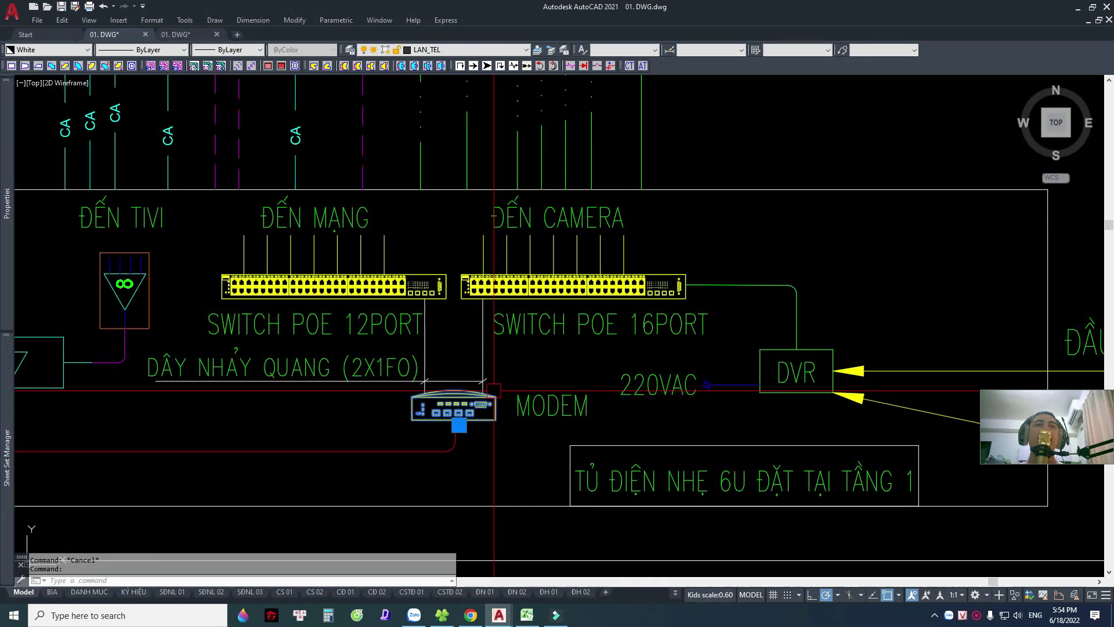
pyautogui.press('Escape')
pyautogui.moveTo(537, 259)
pyautogui.mouseDown(button='middle')
pyautogui.moveTo(597, 376)
pyautogui.moveTo(575, 316)
pyautogui.moveTo(618, 387)
pyautogui.mouseUp(button='middle')
pyautogui.scroll(-2, 576, 316)
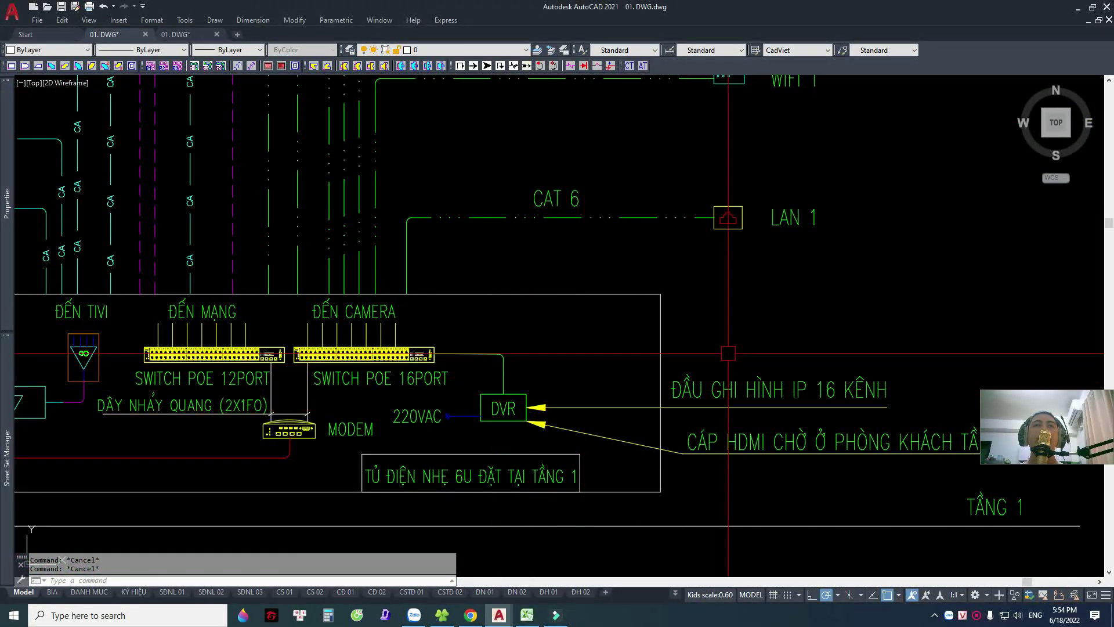
pyautogui.scroll(-1, 728, 353)
pyautogui.moveTo(728, 352)
pyautogui.mouseDown(button='middle')
pyautogui.moveTo(720, 371)
pyautogui.moveTo(764, 340)
pyautogui.mouseUp(button='middle')
pyautogui.scroll(1, 719, 371)
pyautogui.scroll(-2, 730, 345)
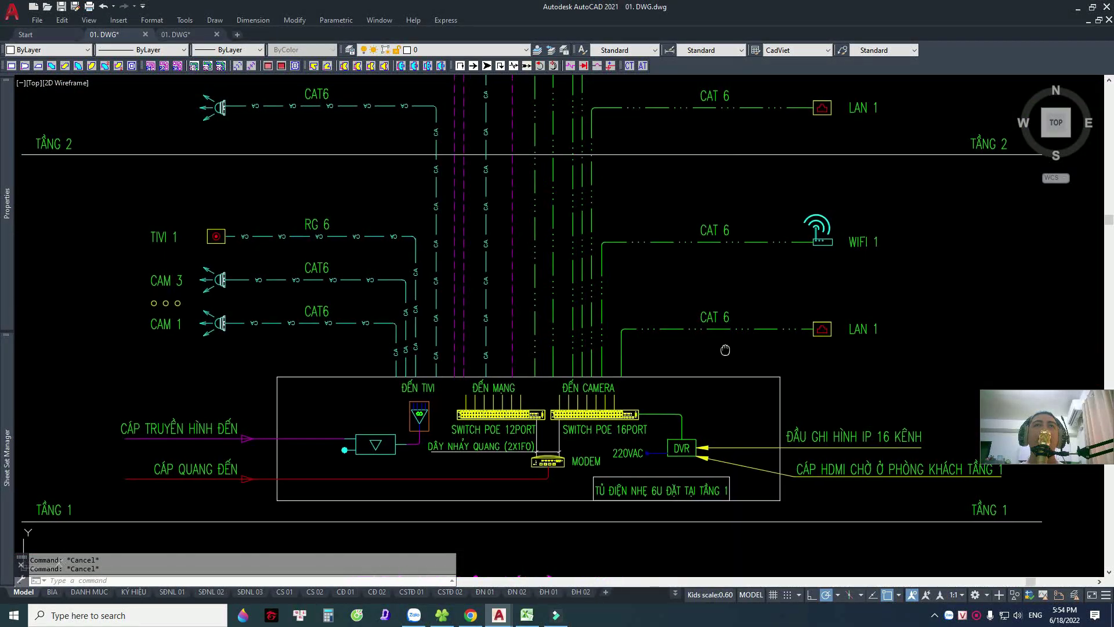
# Select the CAM 1–3 labels and their CAT6 cable runs, then clear the selection.
pyautogui.scroll(3, 186, 309)
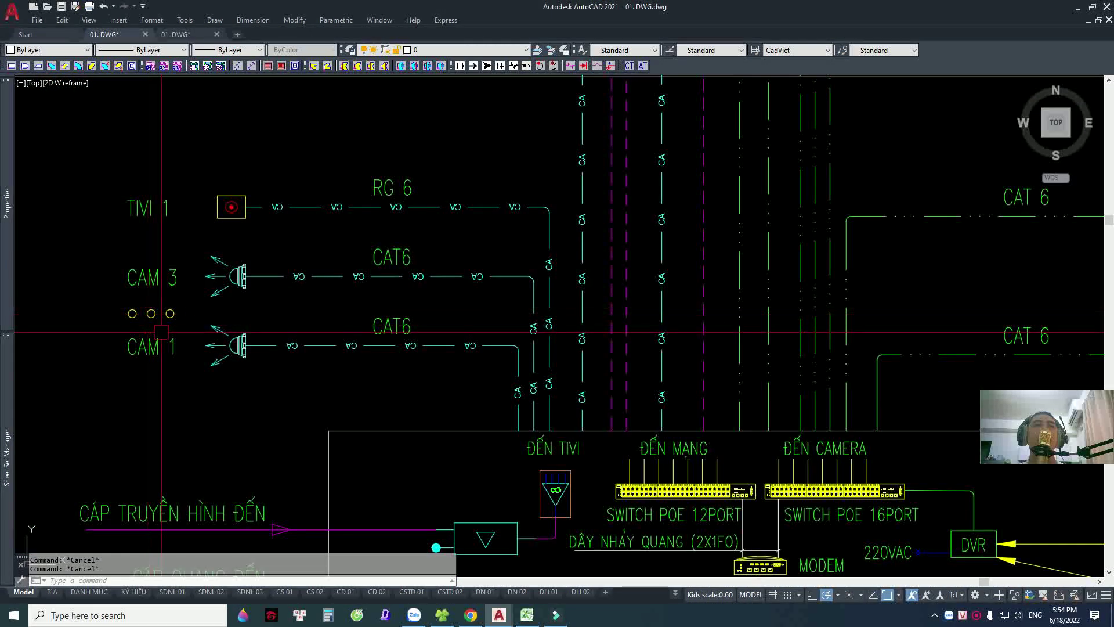
pyautogui.click(151, 277)
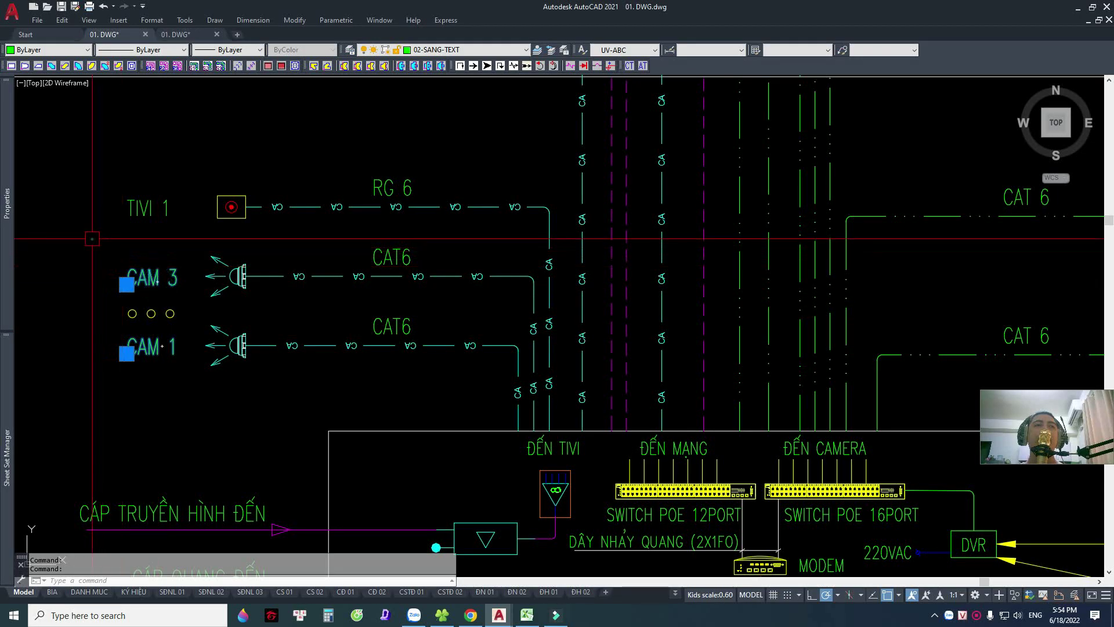
pyautogui.click(92, 239)
pyautogui.click(506, 373)
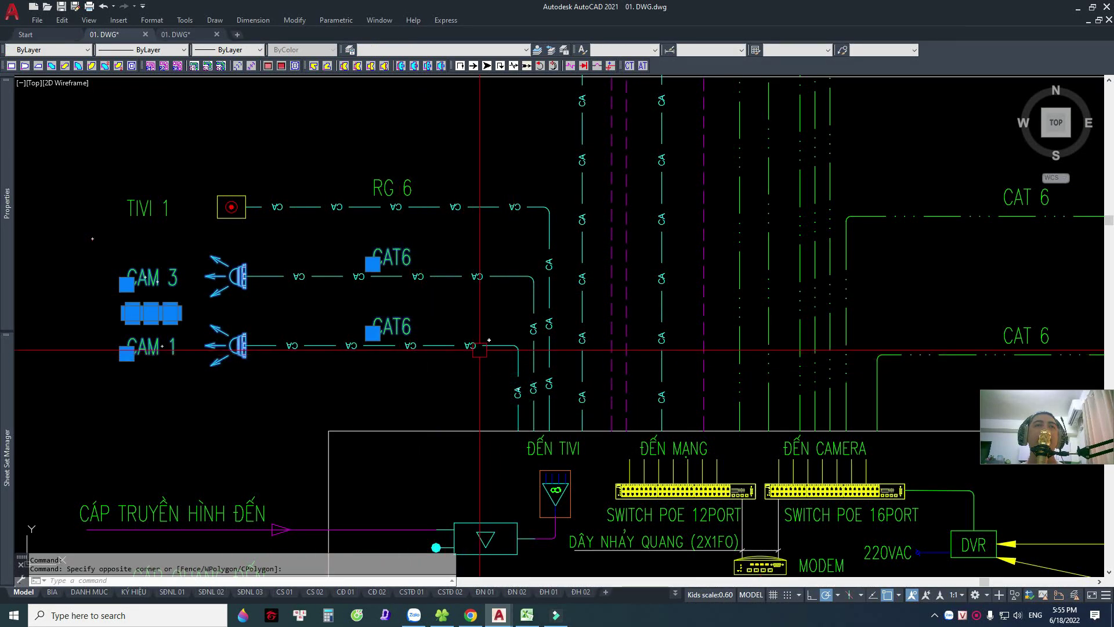
pyautogui.click(477, 277)
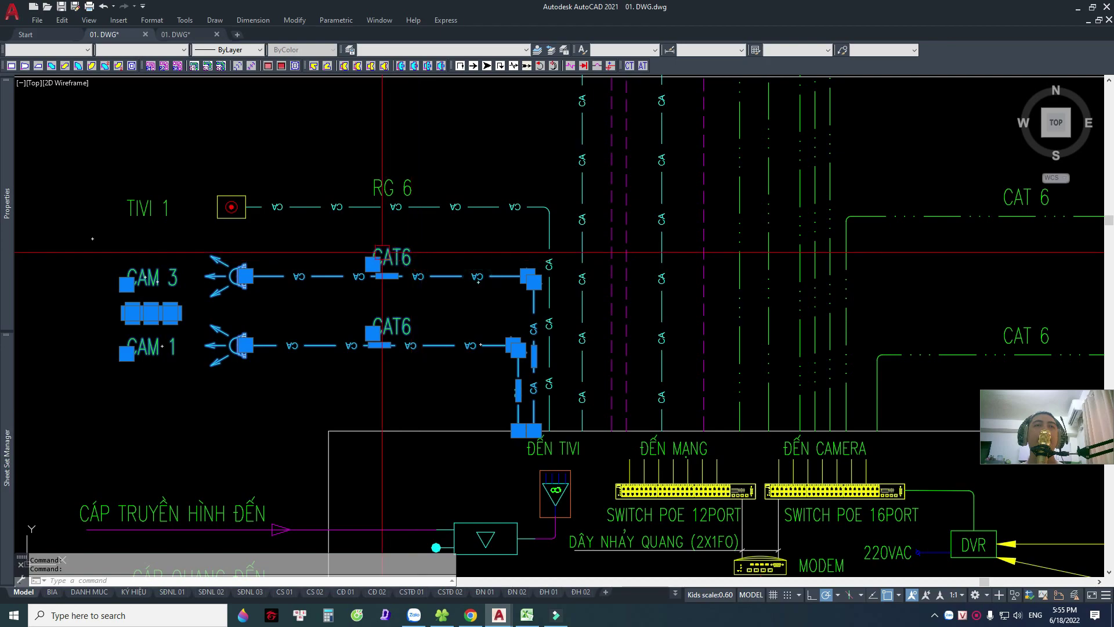
pyautogui.moveTo(394, 252); pyautogui.dragTo(470, 276, button='middle')
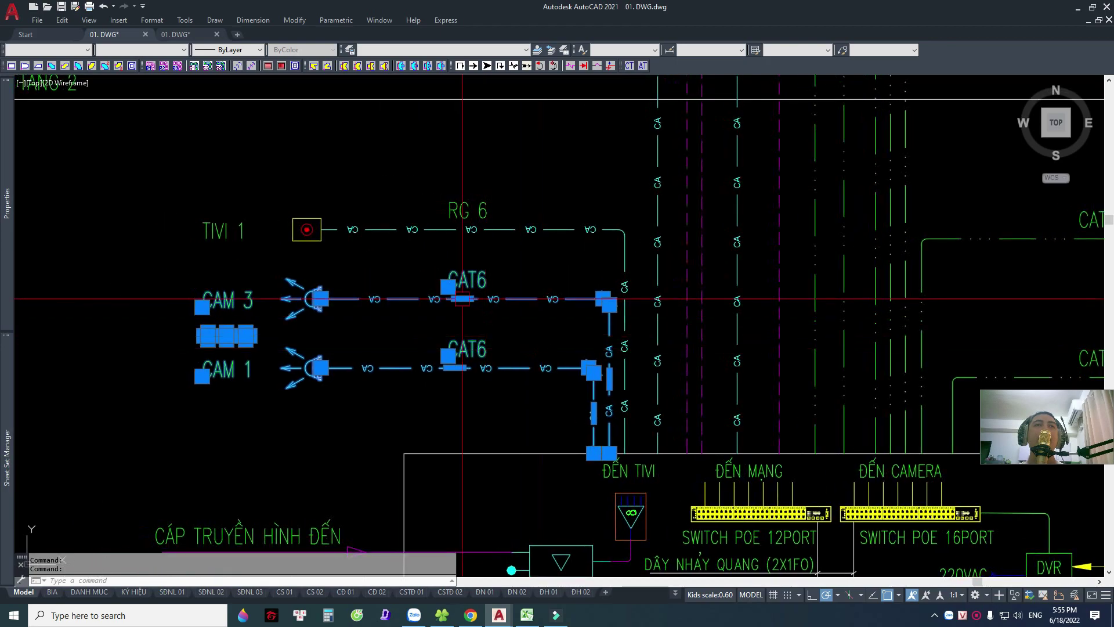
pyautogui.click(433, 257)
pyautogui.press('Escape')
pyautogui.press('Escape')
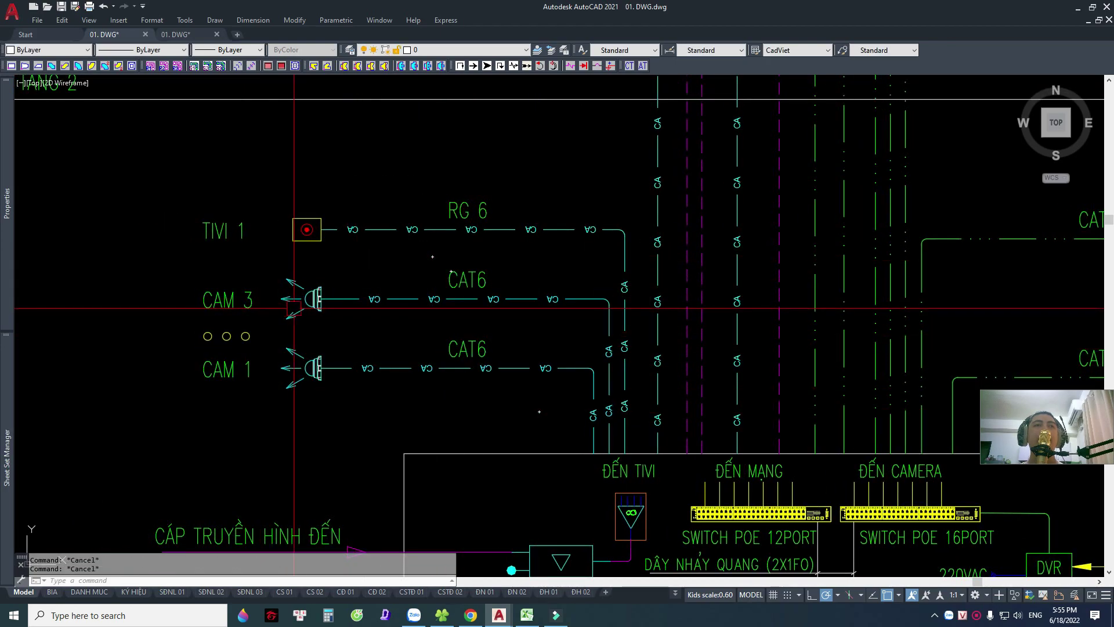
# Move to the floor-1 plan showing CAM 1–3, WIFI 1, LAN 1, TIVI 1 and the low-voltage cabinet.
pyautogui.scroll(-6, 291, 308)
pyautogui.moveTo(291, 308)
pyautogui.mouseDown(button='middle')
pyautogui.moveTo(439, 261)
pyautogui.moveTo(312, 284)
pyautogui.mouseUp(button='middle')
pyautogui.scroll(3, 428, 368)
pyautogui.scroll(3, 428, 367)
pyautogui.scroll(3, 277, 257)
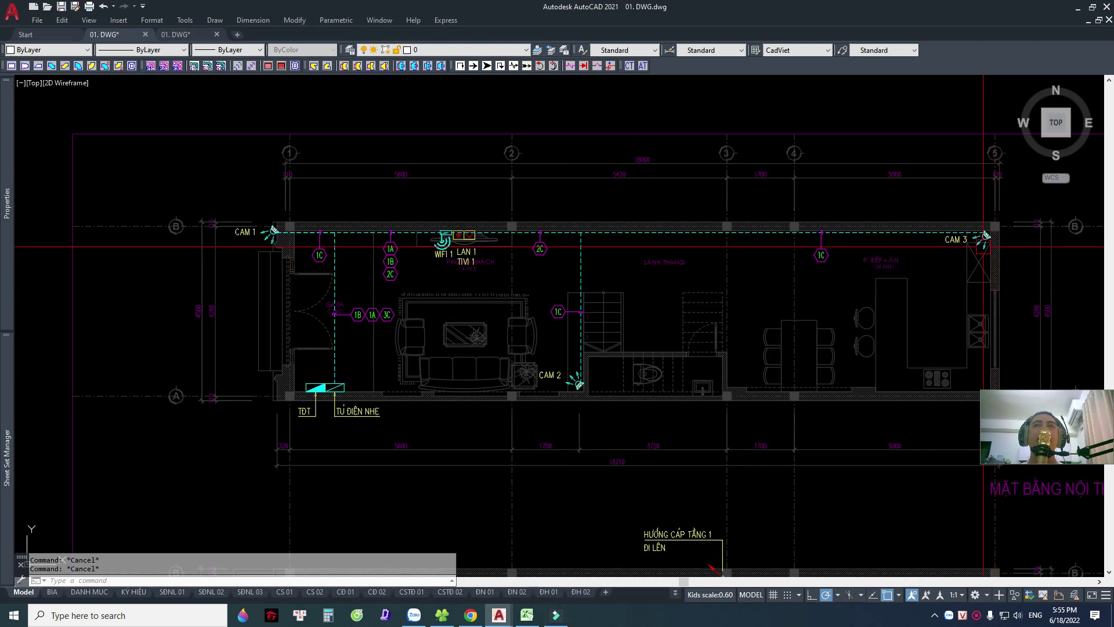
# Zoom out and centre the SƠ ĐỒ NGUYÊN LÝ TỦ ĐIỆN NHẸ riser diagram for TẦNG 1–3.
pyautogui.scroll(-6, 673, 331)
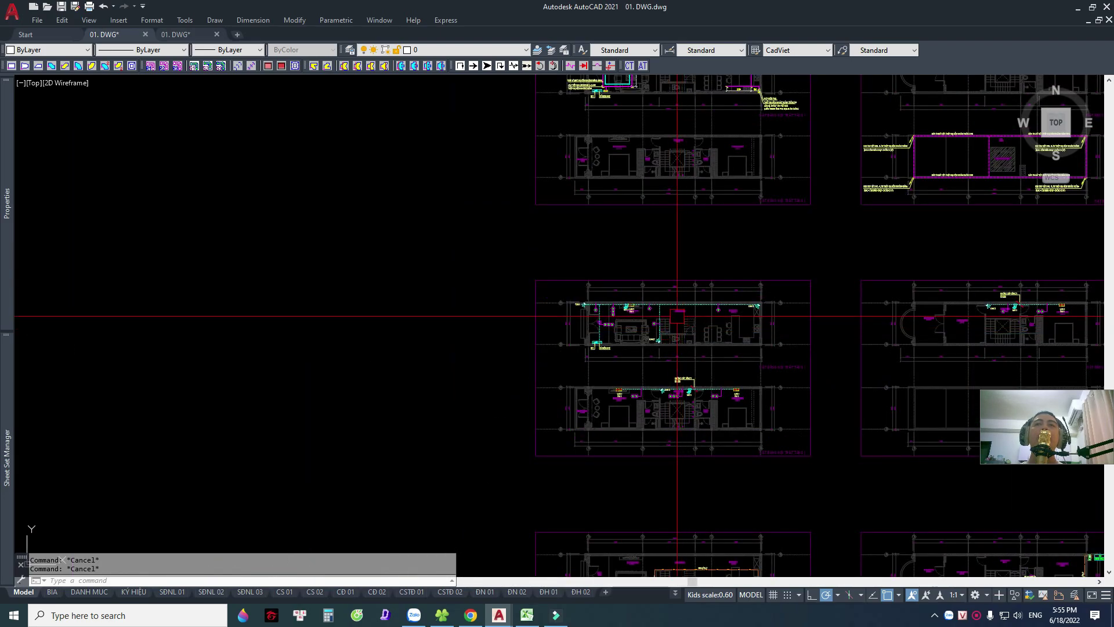
pyautogui.scroll(-5, 677, 317)
pyautogui.moveTo(726, 169); pyautogui.dragTo(613, 444, button='middle')
pyautogui.scroll(6, 683, 227)
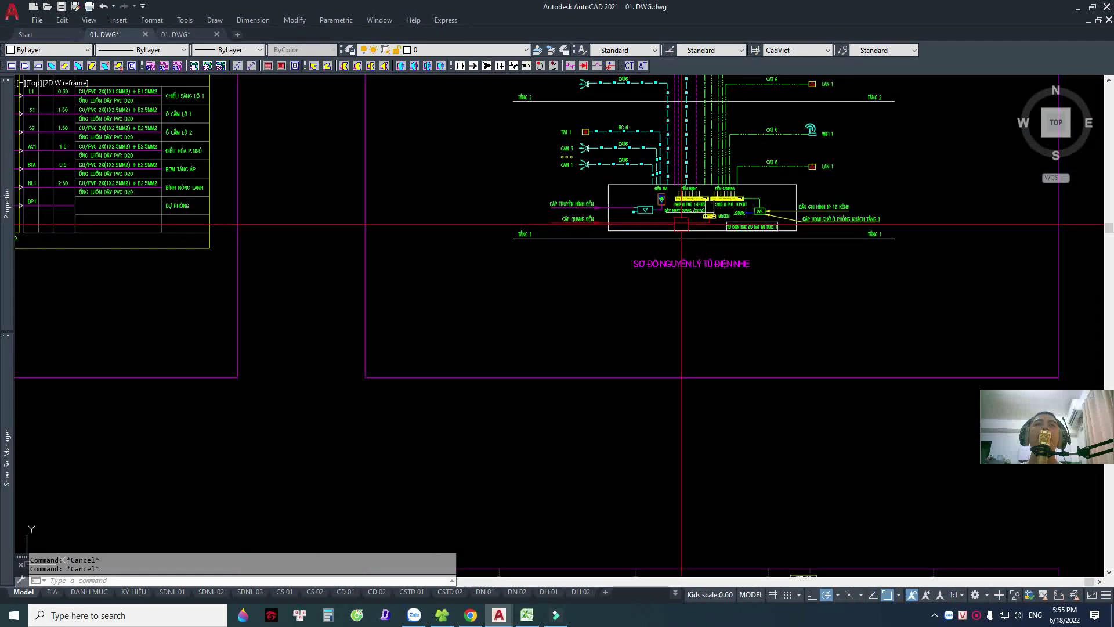
pyautogui.moveTo(683, 227); pyautogui.dragTo(577, 393, button='middle')
pyautogui.scroll(2, 546, 369)
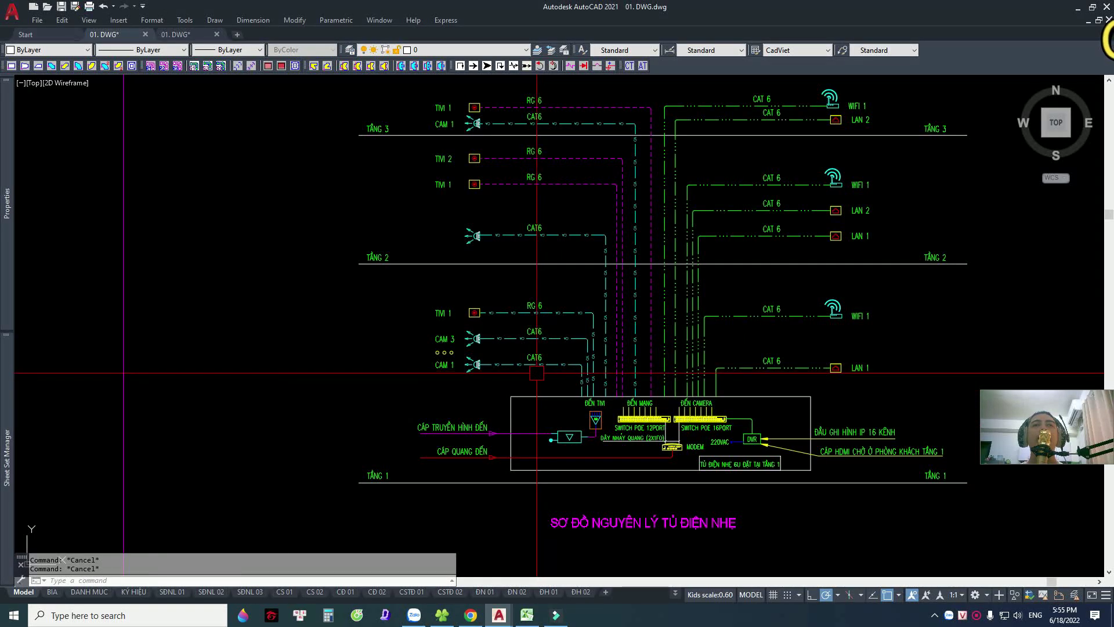
pyautogui.moveTo(705, 356); pyautogui.dragTo(585, 356, button='middle')
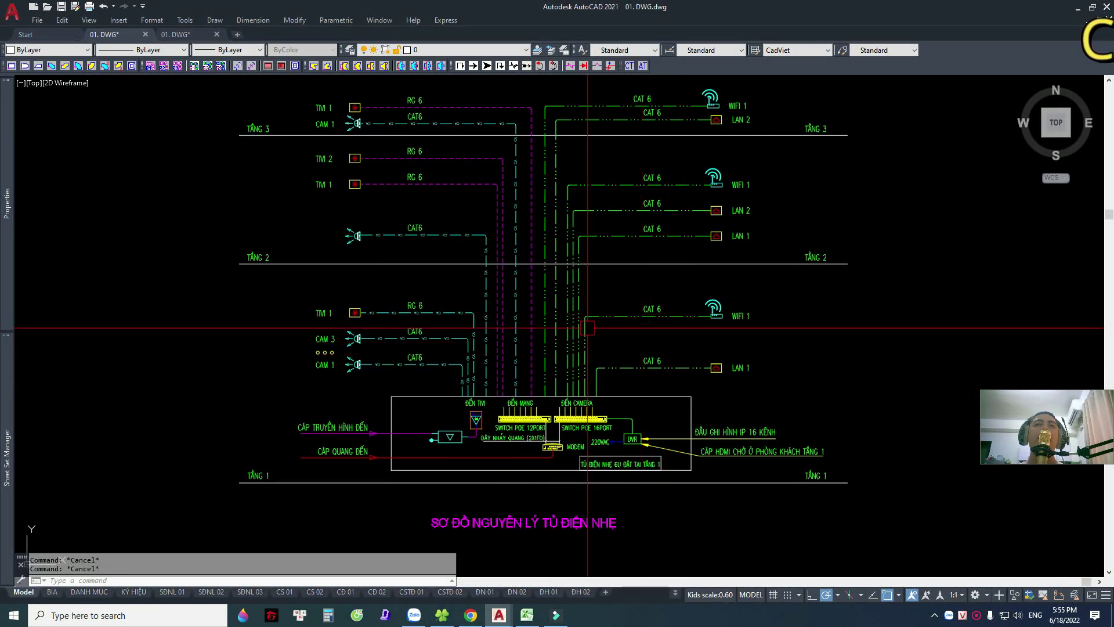
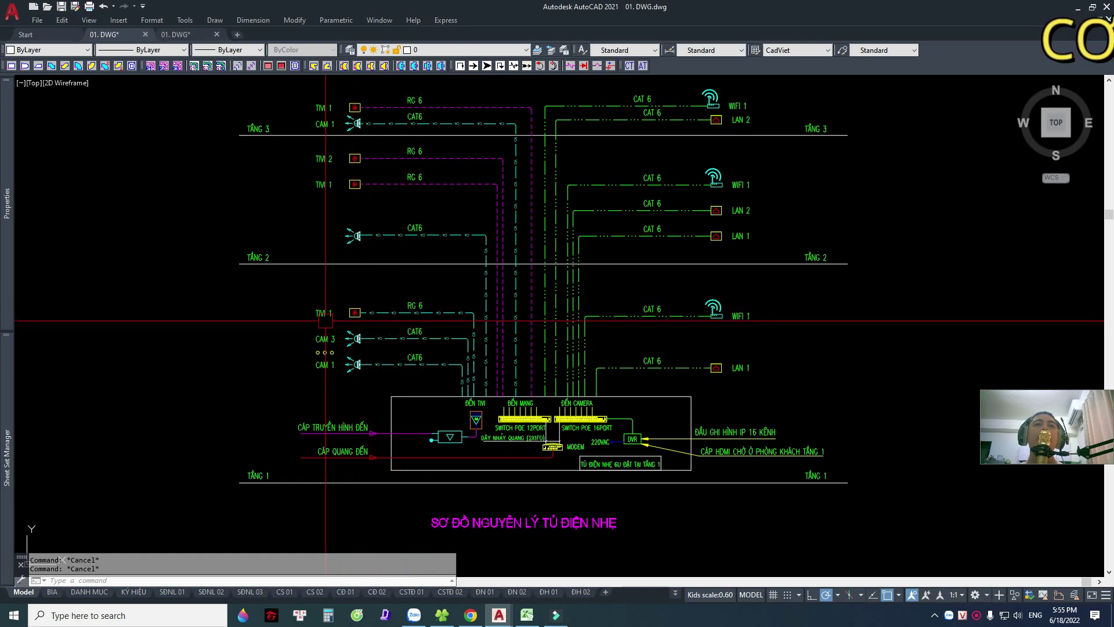
# Window-select the schematic's floor 1 devices and cable runs, then clear the selection.
pyautogui.moveTo(674, 326)
pyautogui.mouseDown(button='middle')
pyautogui.moveTo(603, 337)
pyautogui.moveTo(666, 351)
pyautogui.mouseUp(button='middle')
pyautogui.click(647, 295)
pyautogui.click(666, 351)
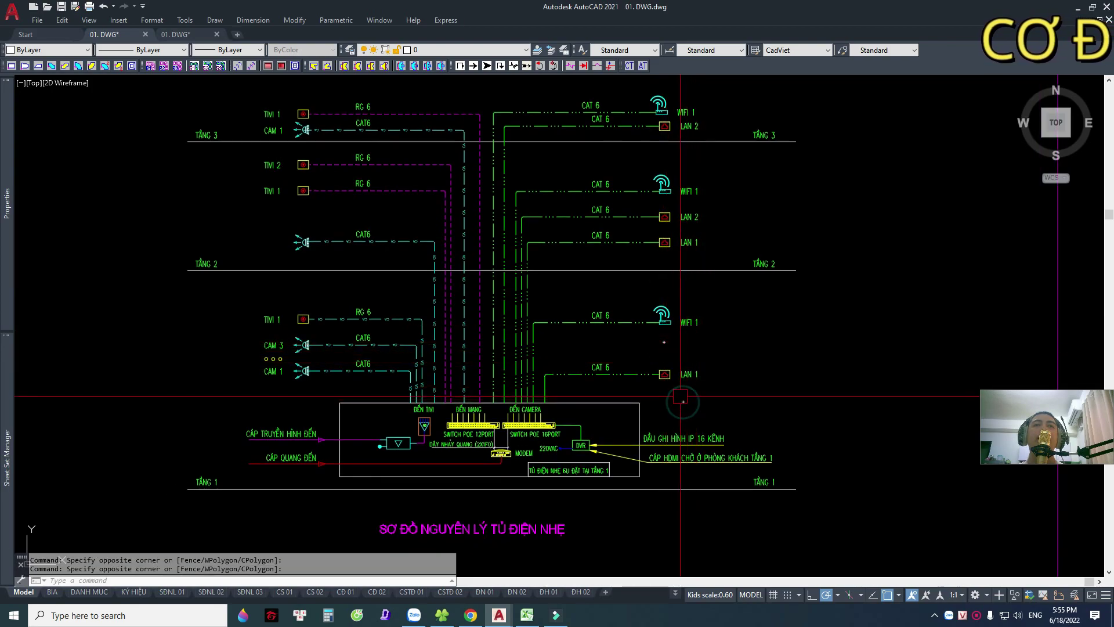
pyautogui.moveTo(676, 393); pyautogui.dragTo(690, 392, button='middle')
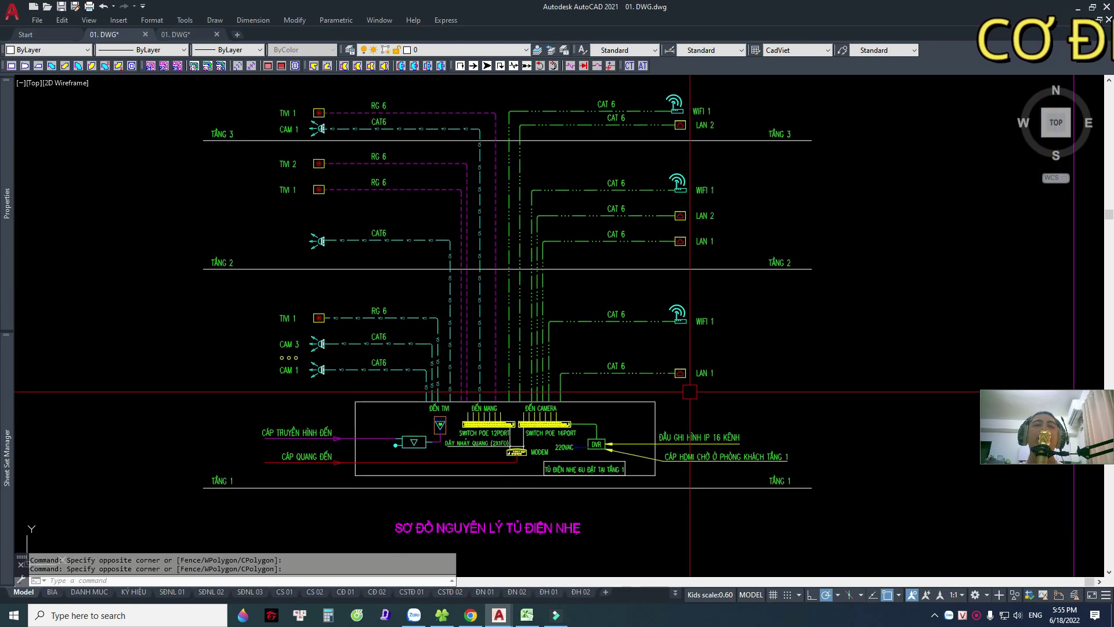
pyautogui.click(256, 287)
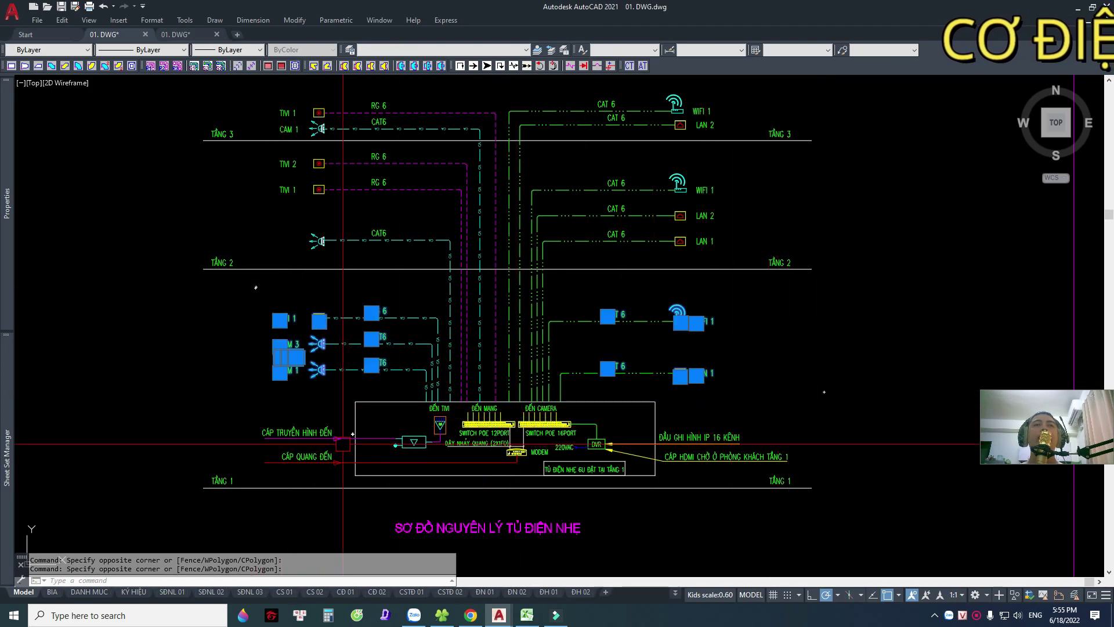
pyautogui.click(417, 296)
pyautogui.scroll(-2, 418, 295)
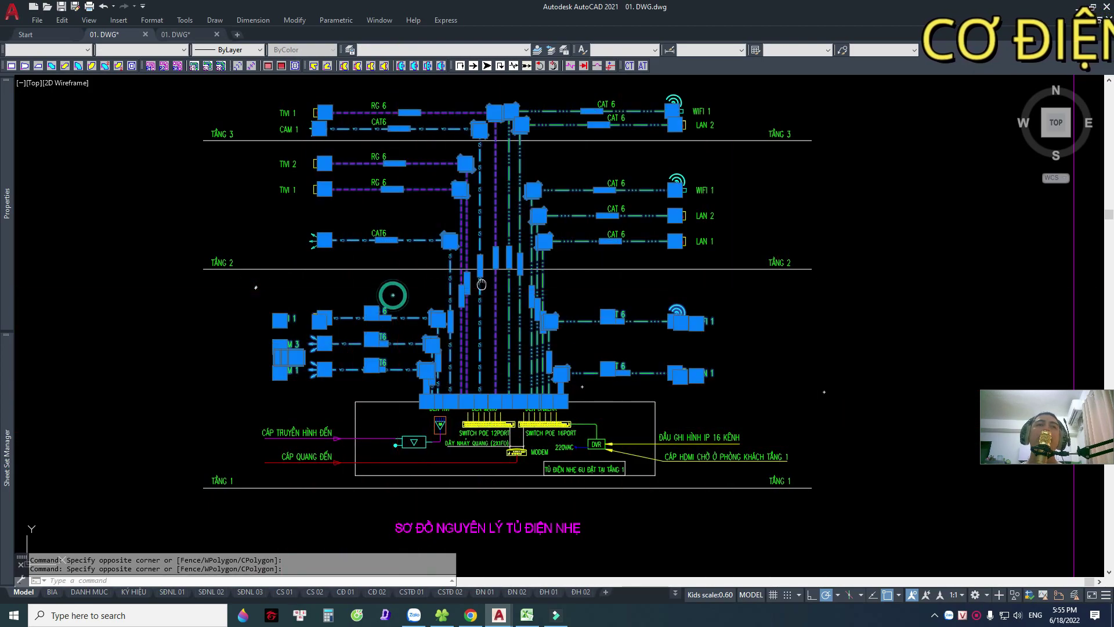
pyautogui.press('Escape')
pyautogui.press('Escape')
pyautogui.scroll(2, 319, 281)
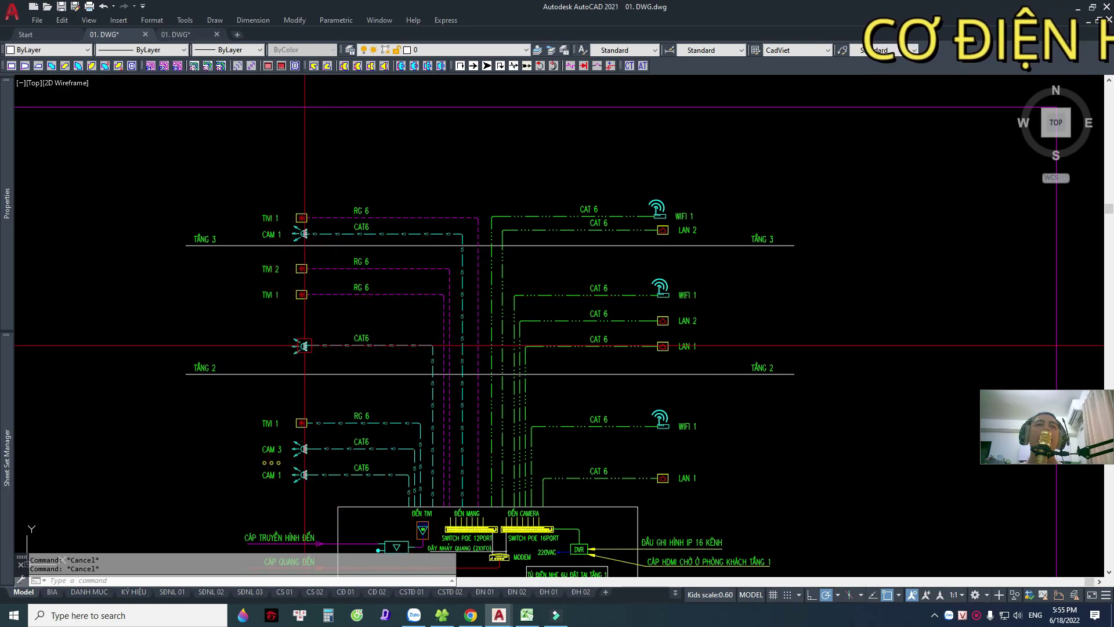
# Pan down the sheet column and zoom into the floor 1 and 2 air-conditioning plans.
pyautogui.moveTo(686, 334); pyautogui.dragTo(681, 361, button='middle')
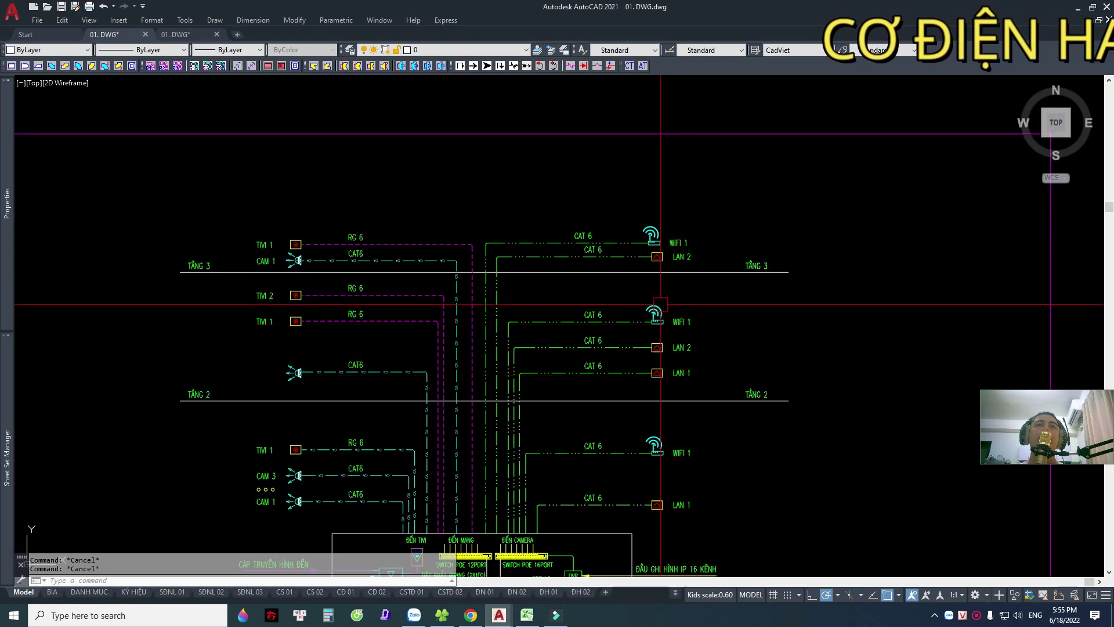
pyautogui.moveTo(660, 304); pyautogui.dragTo(679, 347, button='middle')
pyautogui.scroll(-10, 553, 293)
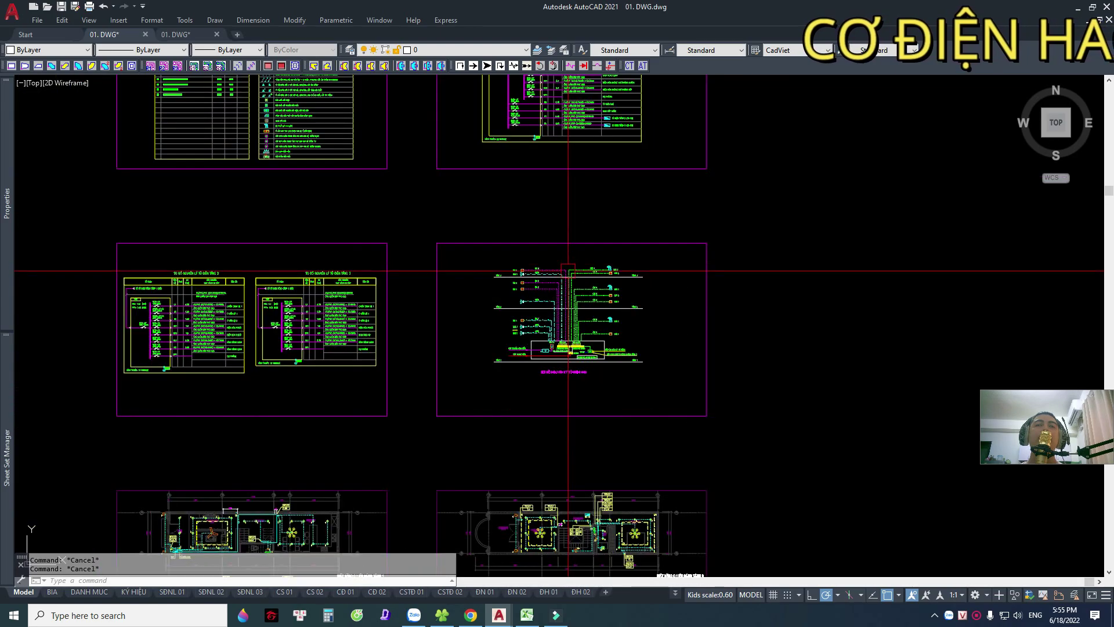
pyautogui.scroll(2, 552, 293)
pyautogui.scroll(5, 552, 293)
pyautogui.scroll(-6, 552, 294)
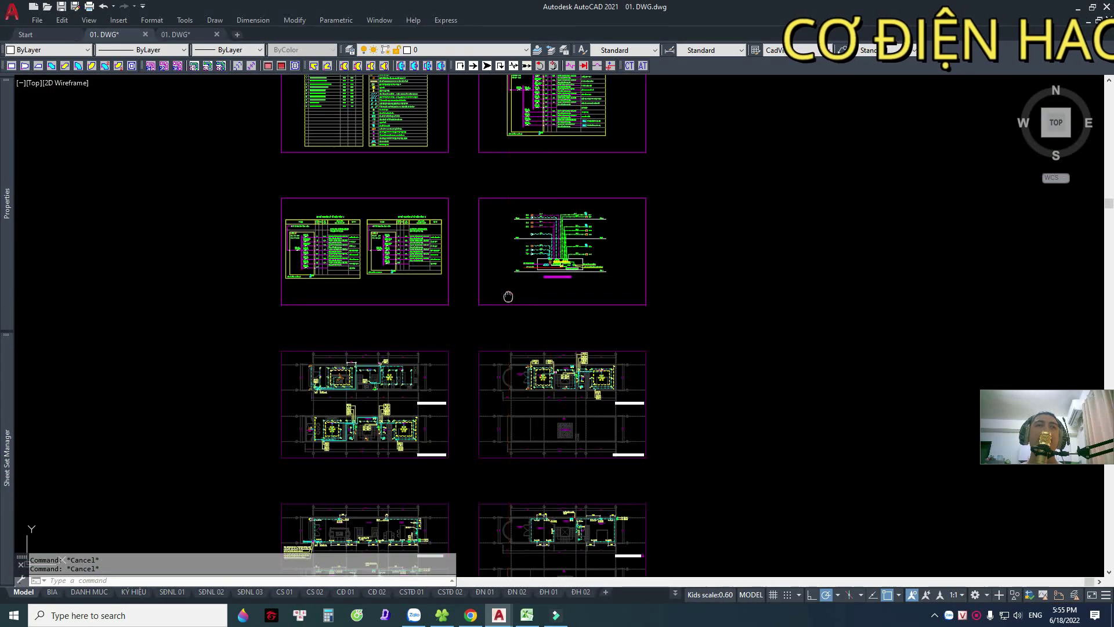
pyautogui.moveTo(507, 296); pyautogui.dragTo(509, 378, button='middle')
pyautogui.scroll(-1, 509, 377)
pyautogui.scroll(-3, 510, 372)
pyautogui.scroll(1, 509, 372)
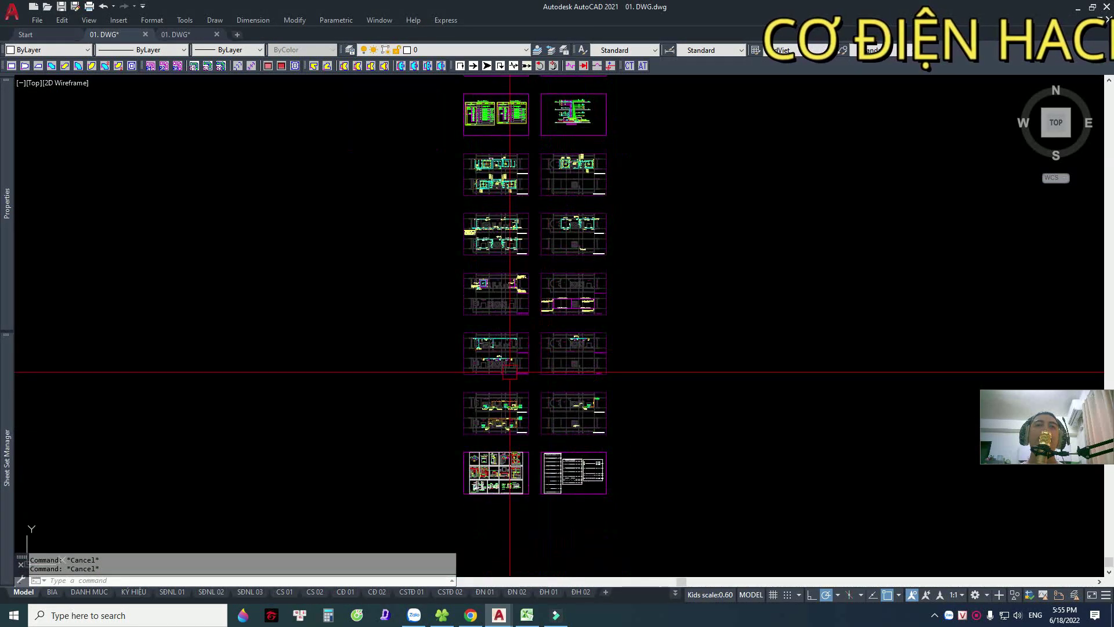
pyautogui.scroll(5, 510, 372)
pyautogui.scroll(2, 509, 372)
pyautogui.scroll(-2, 298, 316)
pyautogui.scroll(1, 298, 297)
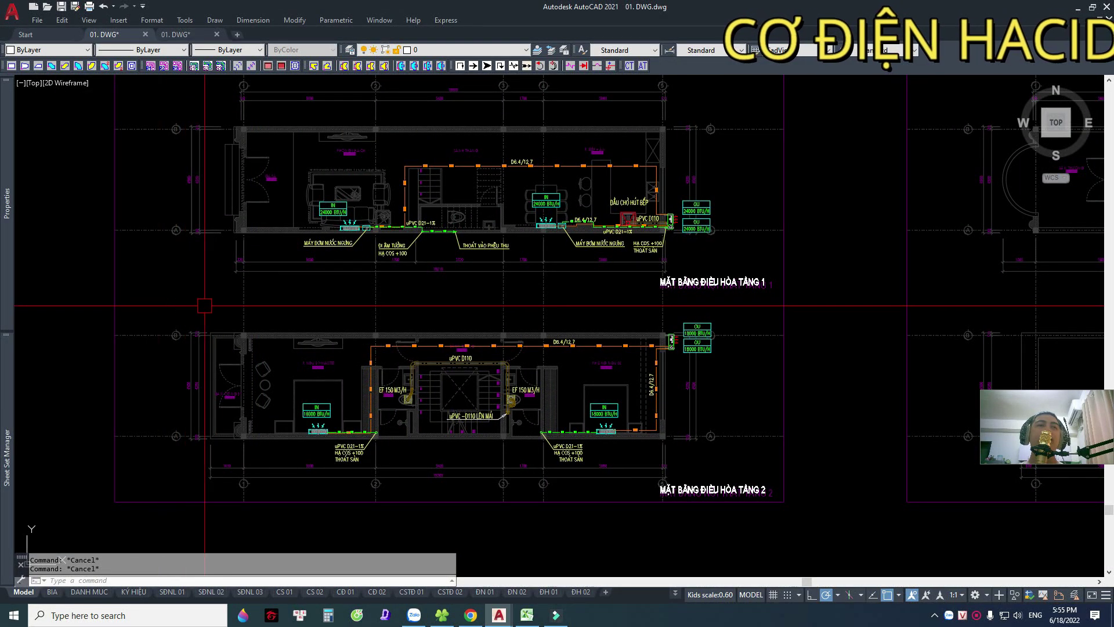
pyautogui.click(471, 614)
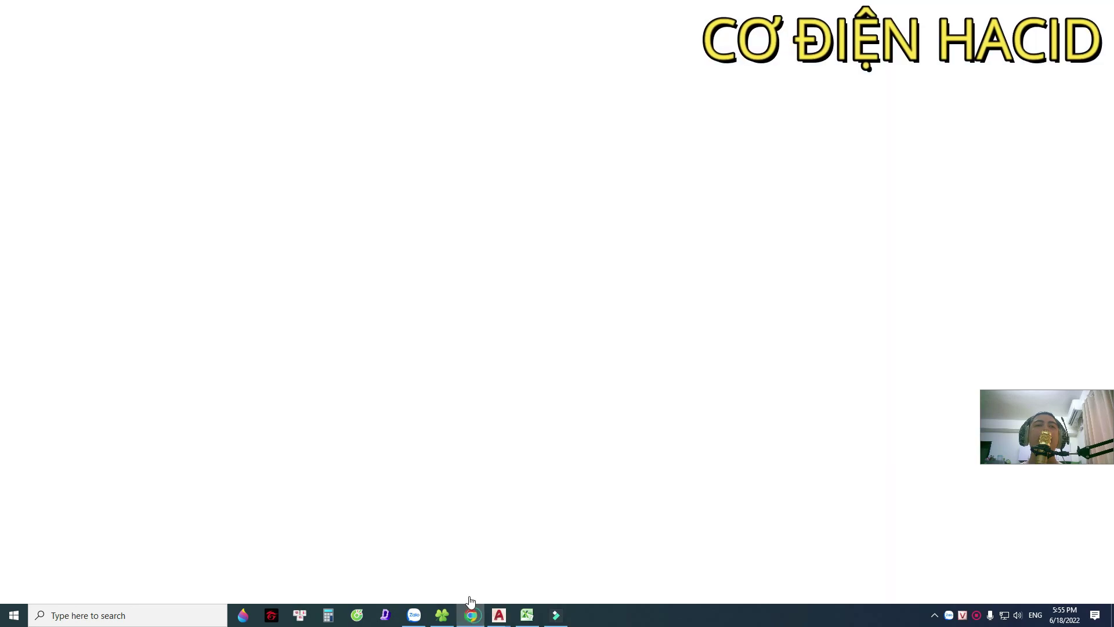
pyautogui.click(209, 10)
pyautogui.scroll(-4, 363, 272)
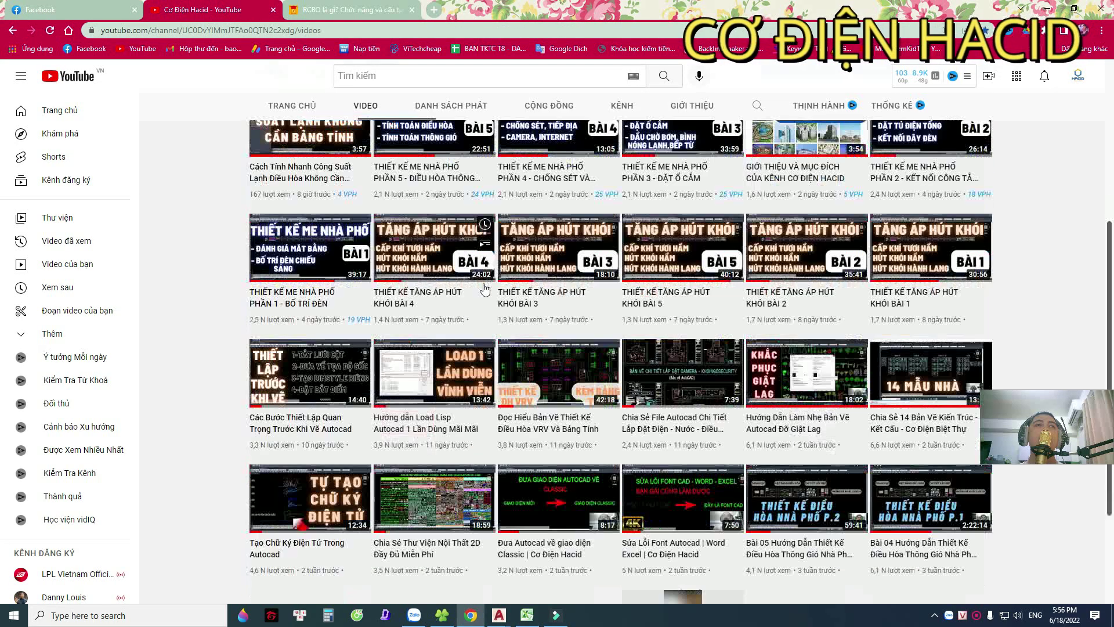
pyautogui.scroll(-3, 621, 318)
pyautogui.moveTo(806, 348)
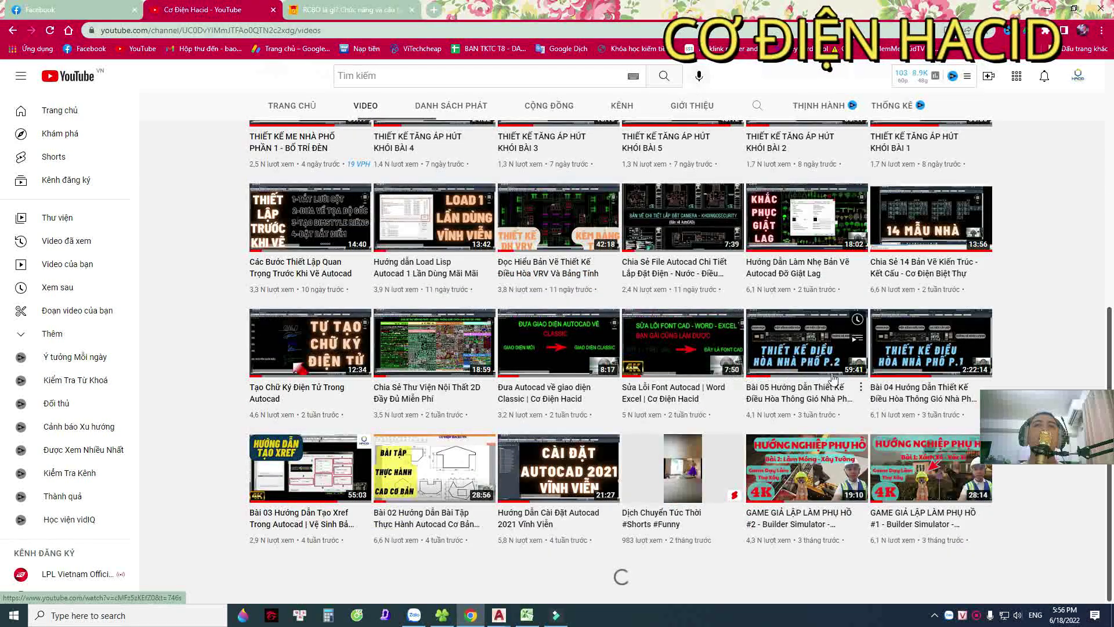
pyautogui.scroll(-1, 1025, 365)
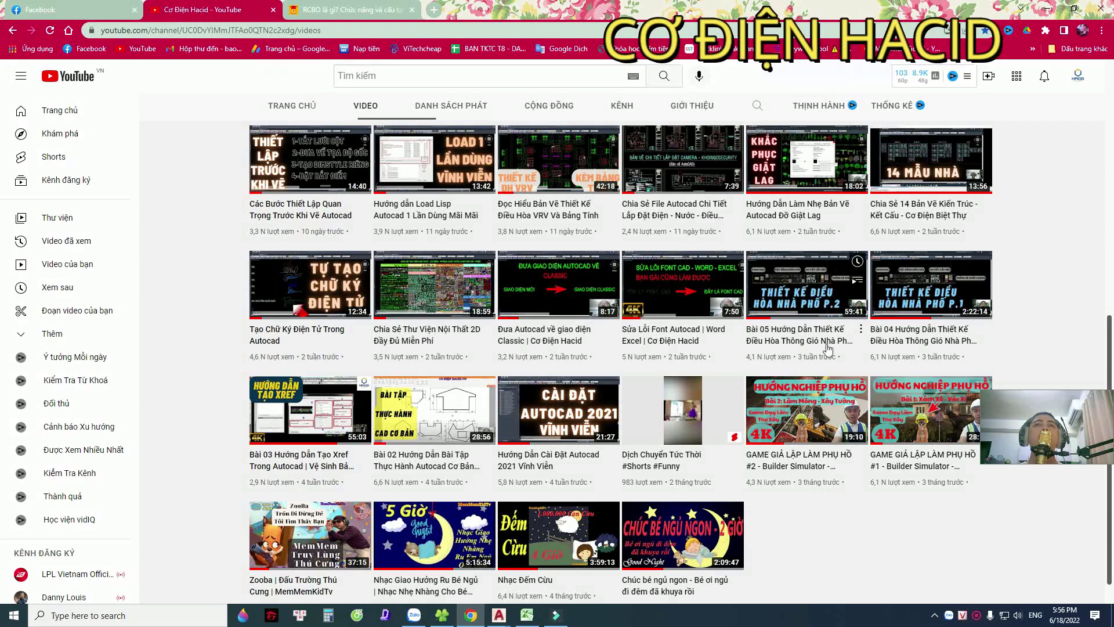
# Return to AutoCAD and pan over to the air-conditioning plan sheets.
pyautogui.click(499, 615)
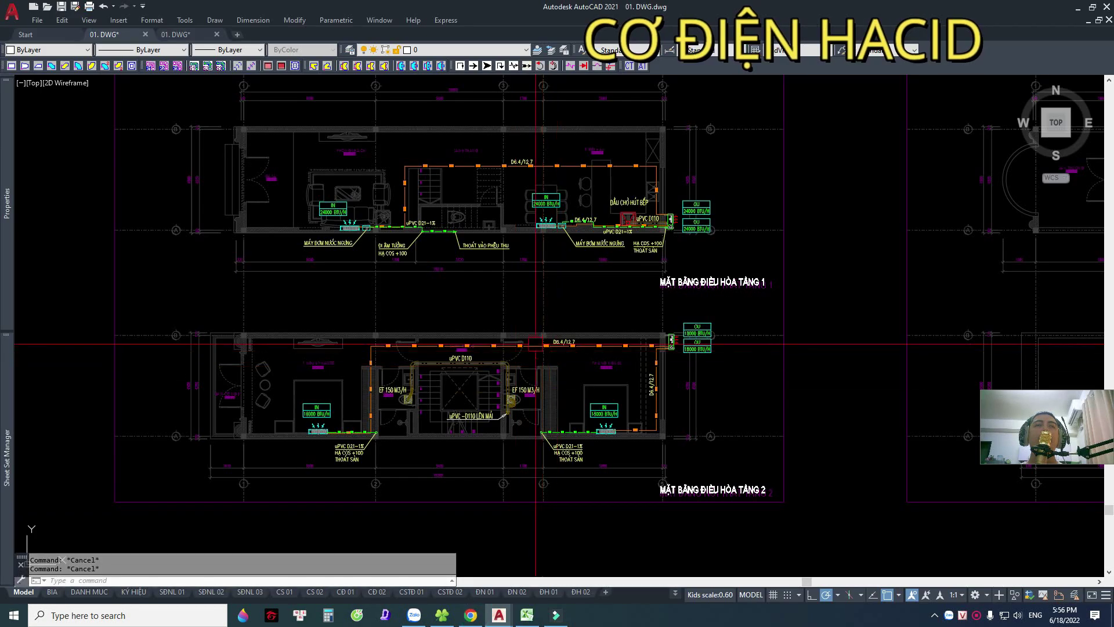
pyautogui.scroll(-4, 614, 314)
pyautogui.scroll(2, 600, 321)
pyautogui.moveTo(600, 321); pyautogui.dragTo(500, 336, button='middle')
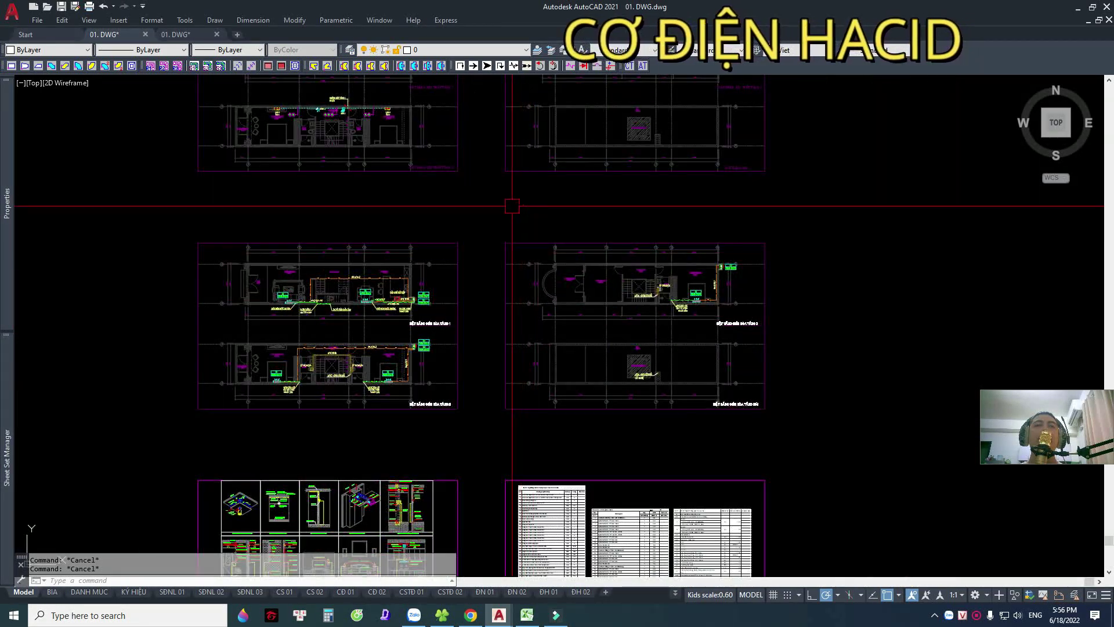
pyautogui.click(473, 200)
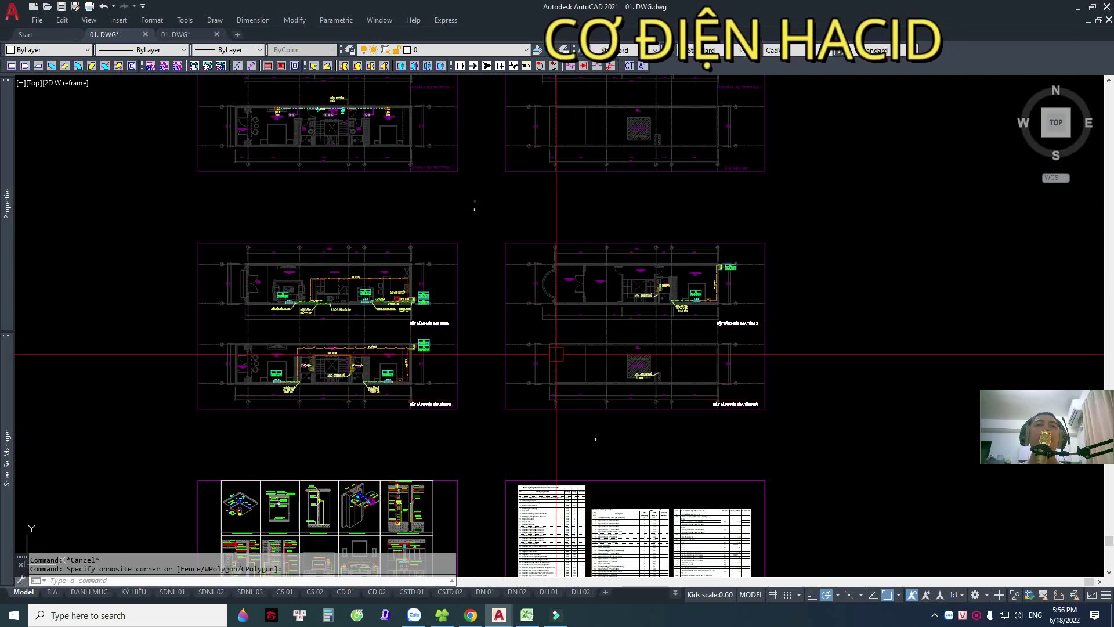
pyautogui.press('Escape')
pyautogui.scroll(-4, 523, 368)
pyautogui.scroll(-2, 656, 287)
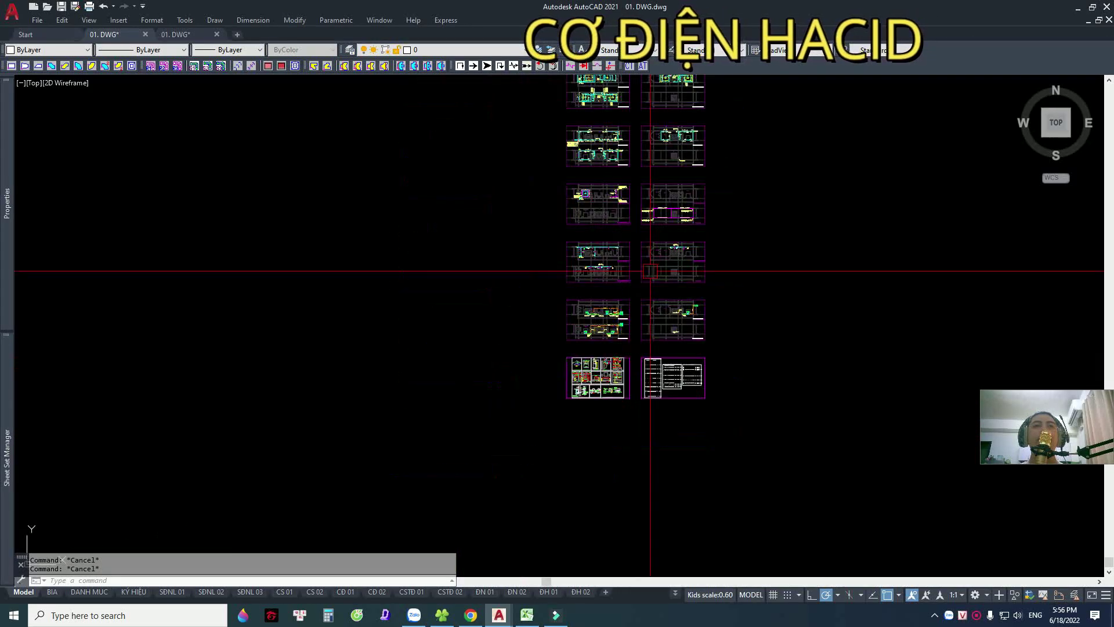
# Window-select the upper row of sheets, including the upper-right sheet, then clear the selection.
pyautogui.moveTo(659, 288); pyautogui.dragTo(653, 254, button='middle')
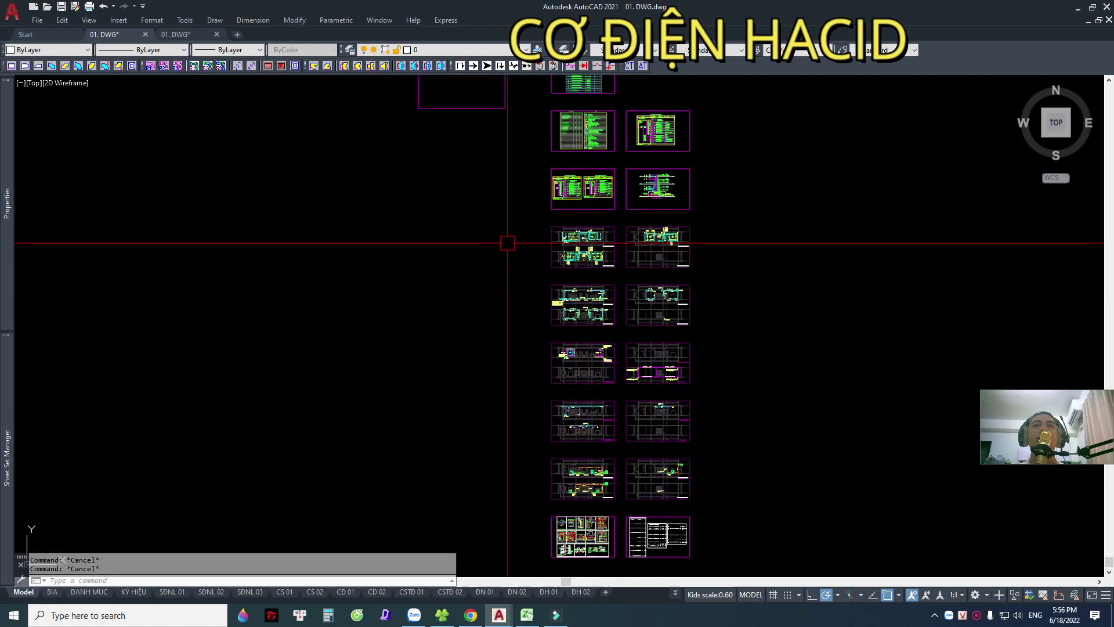
pyautogui.click(486, 217)
pyautogui.moveTo(714, 231); pyautogui.dragTo(690, 387, button='middle')
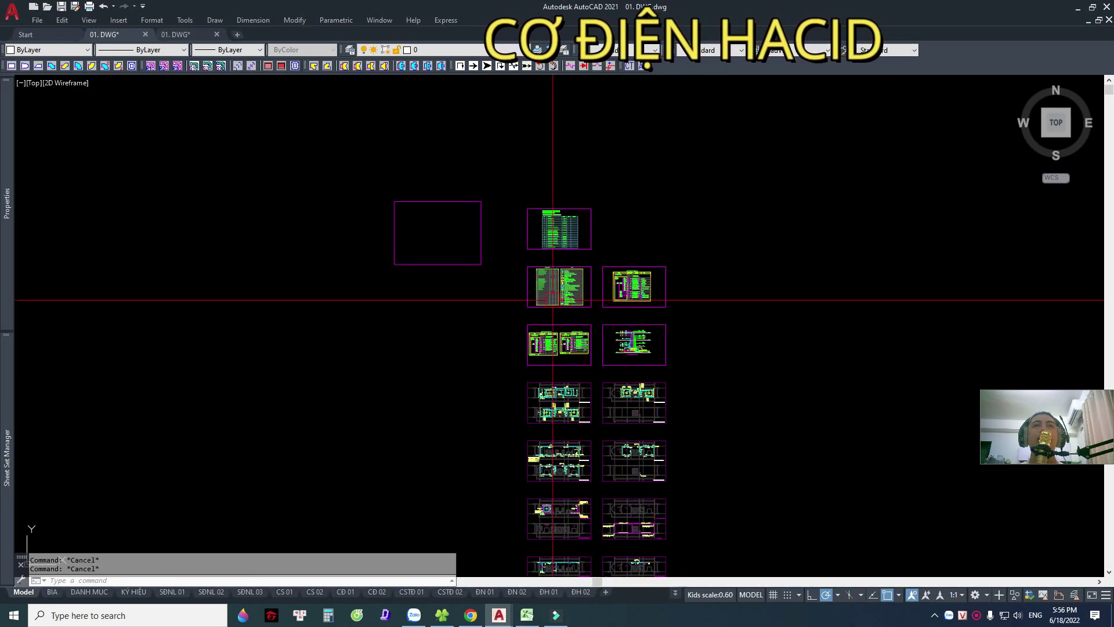
pyautogui.click(494, 317)
pyautogui.click(703, 371)
pyautogui.click(707, 239)
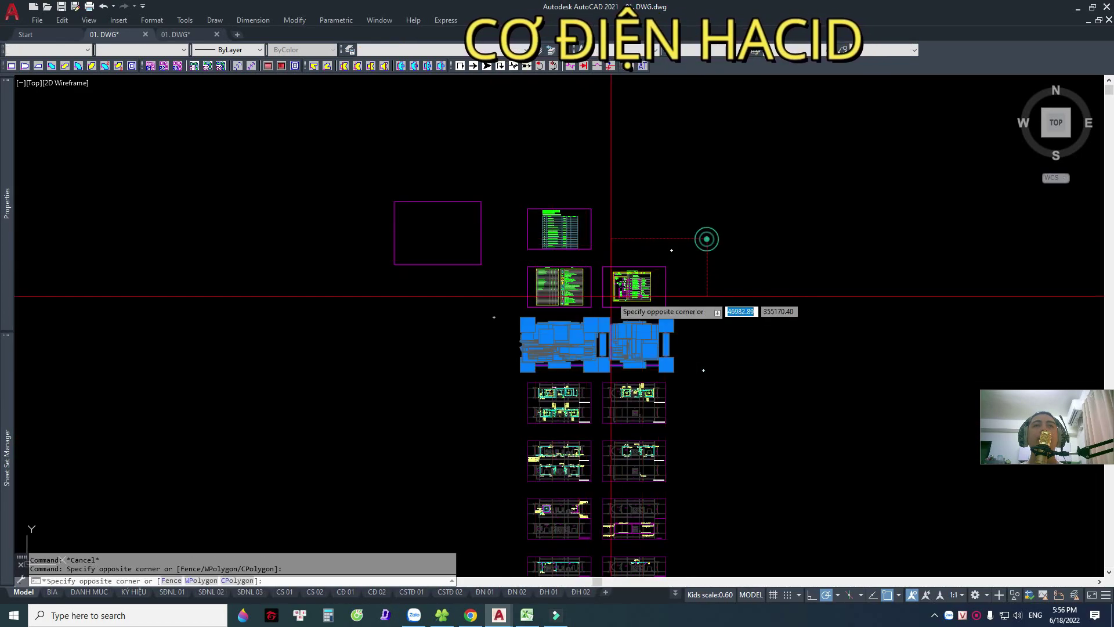
pyautogui.click(595, 314)
pyautogui.scroll(5, 619, 292)
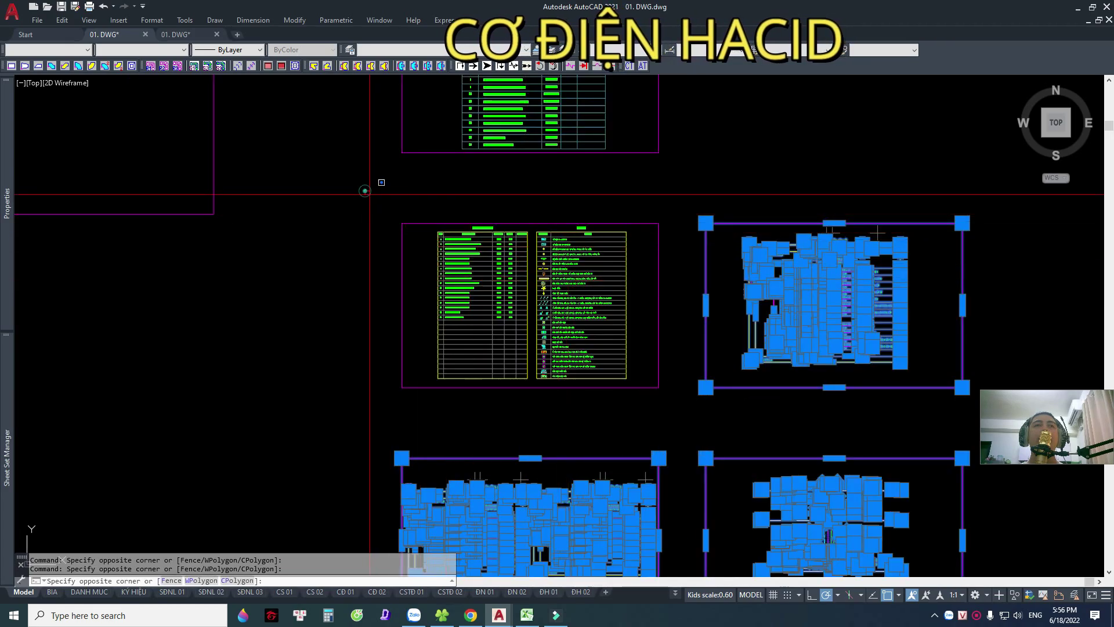
pyautogui.scroll(5, 651, 415)
pyautogui.press('Escape')
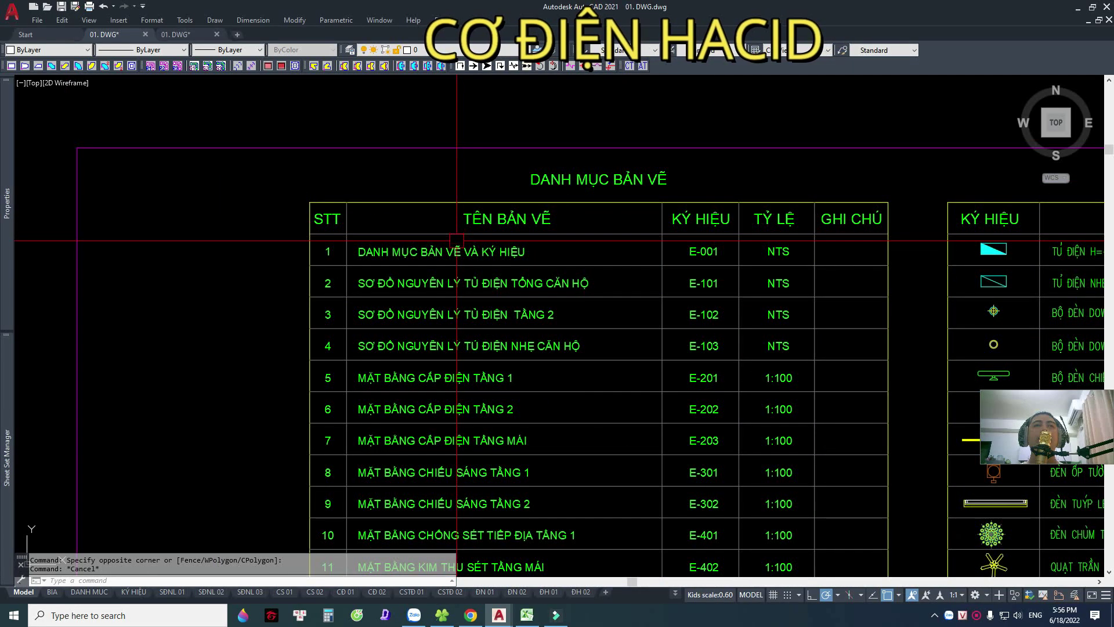
# Zoom in on the upper drawing-list sheet.
pyautogui.scroll(-2, 487, 277)
pyautogui.scroll(-5, 568, 401)
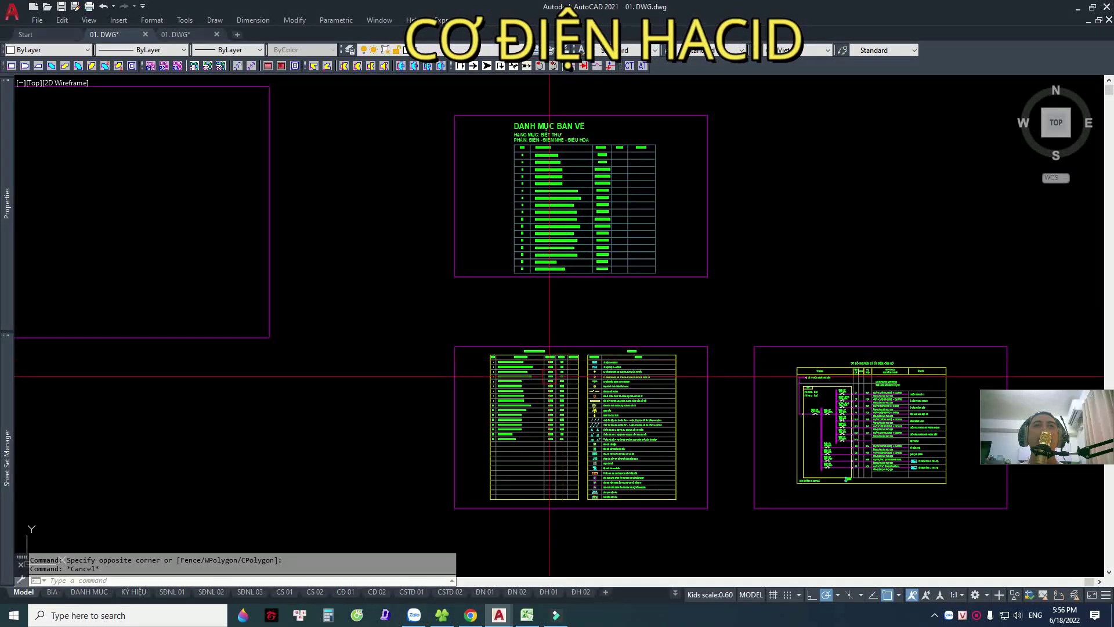
pyautogui.scroll(8, 528, 349)
pyautogui.scroll(-5, 527, 348)
pyautogui.scroll(-5, 527, 348)
pyautogui.scroll(3, 557, 290)
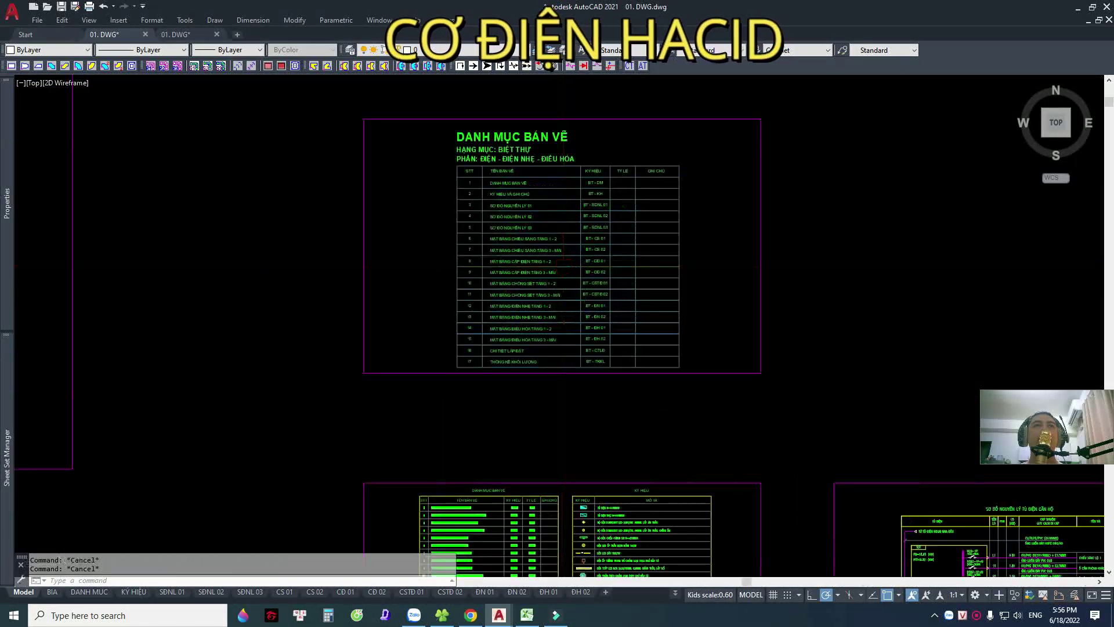
pyautogui.scroll(2, 568, 296)
pyautogui.moveTo(572, 298); pyautogui.dragTo(572, 162, button='middle')
pyautogui.scroll(3, 558, 310)
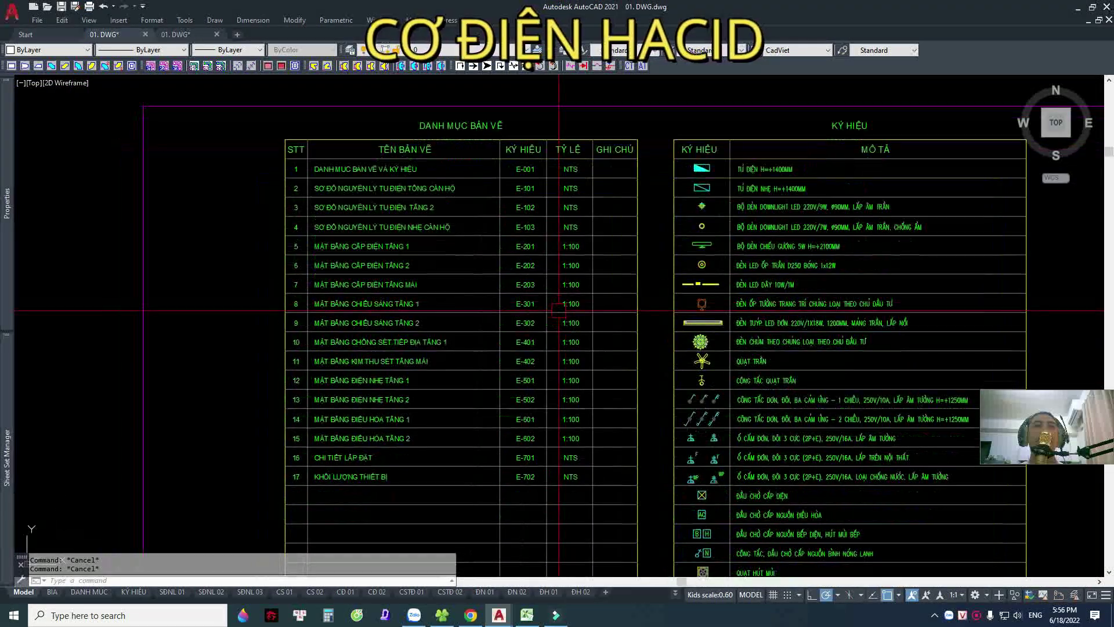
pyautogui.scroll(-5, 533, 322)
# Review rows 8–17 and the full DANH MỤC BẢN VẼ drawing-list table.
pyautogui.moveTo(522, 110); pyautogui.dragTo(519, 293, button='middle')
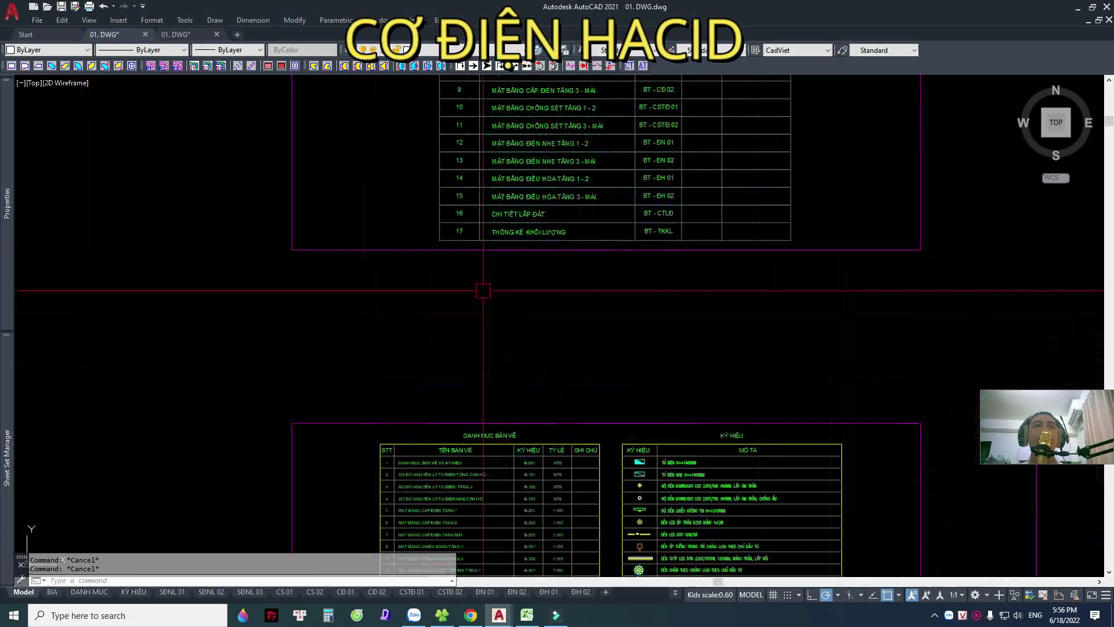
pyautogui.scroll(5, 520, 241)
pyautogui.scroll(-1, 415, 412)
pyautogui.scroll(-4, 415, 413)
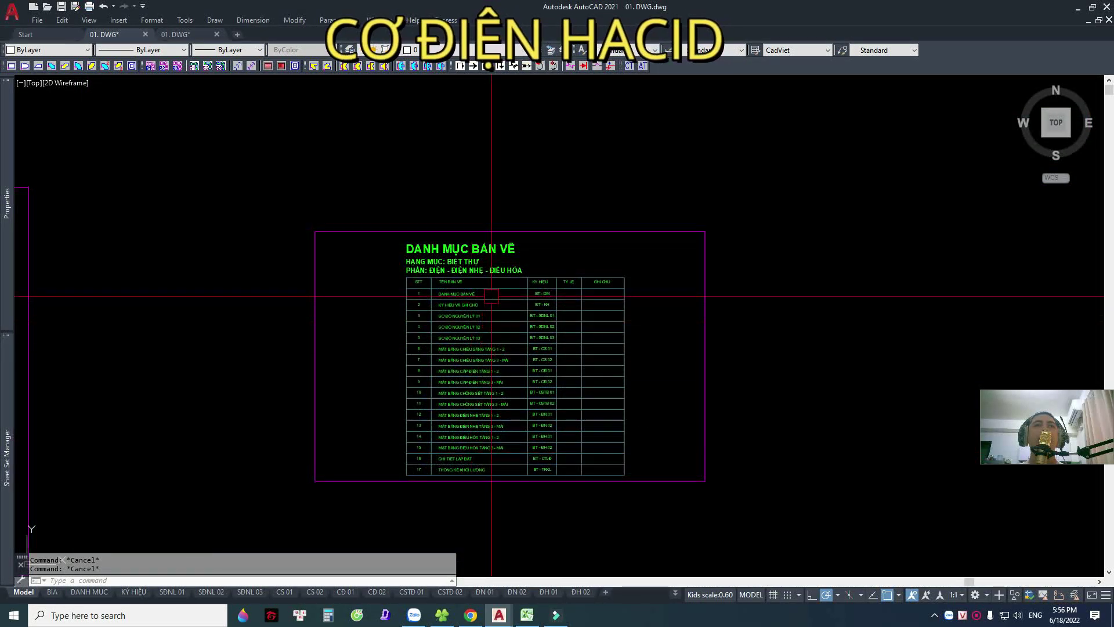
pyautogui.scroll(3, 517, 194)
pyautogui.scroll(-1, 517, 337)
pyautogui.moveTo(518, 337); pyautogui.dragTo(518, 233, button='middle')
pyautogui.scroll(-4, 518, 233)
pyautogui.scroll(-2, 520, 236)
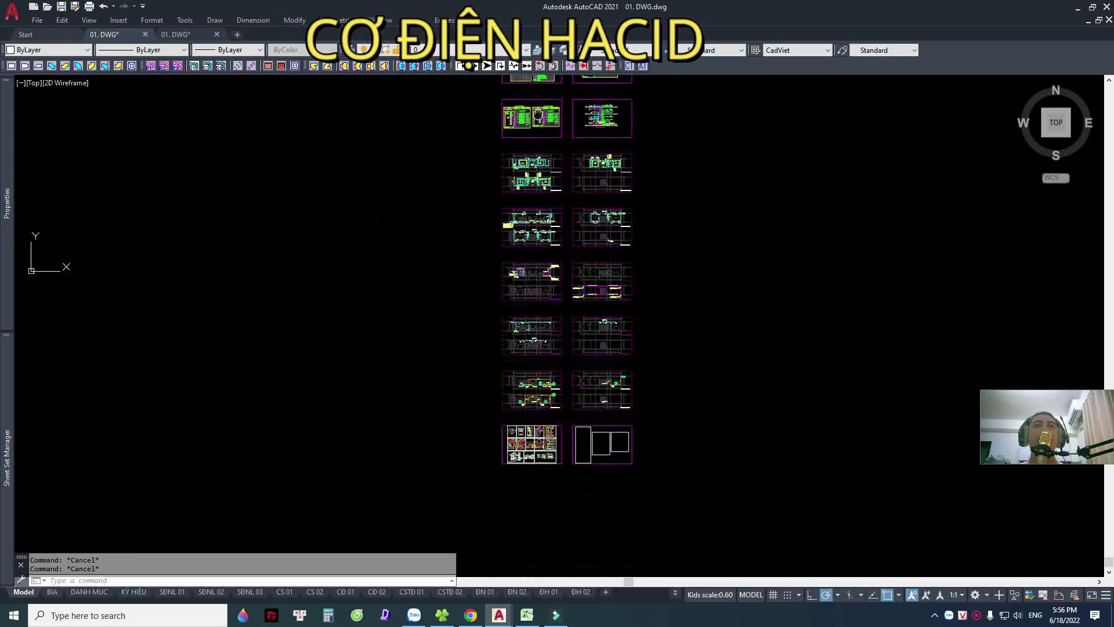
pyautogui.scroll(3, 524, 403)
pyautogui.scroll(2, 524, 403)
# Window-select the installation-details sheet, clear the selection and zoom into it.
pyautogui.click(386, 181)
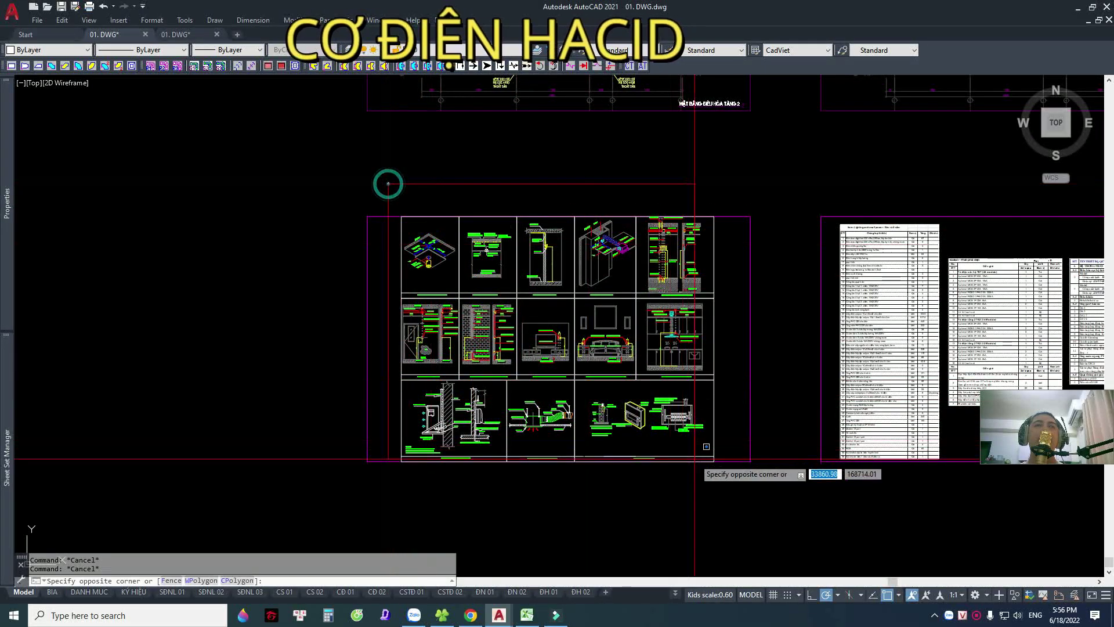
pyautogui.click(734, 495)
pyautogui.press('Escape')
pyautogui.scroll(4, 478, 279)
pyautogui.scroll(2, 477, 279)
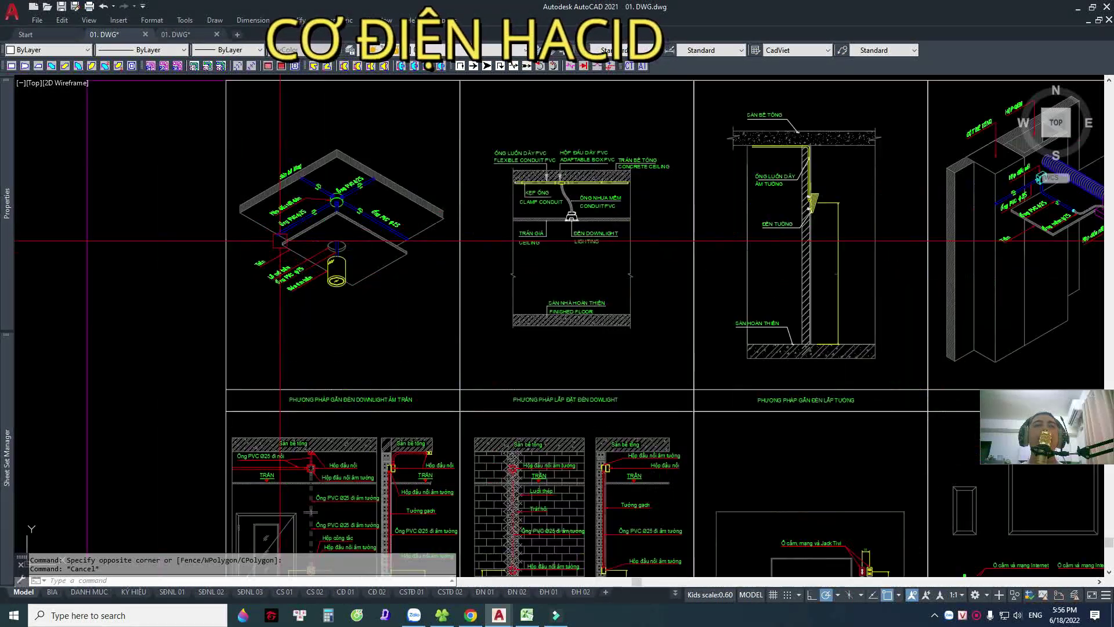
pyautogui.scroll(4, 478, 279)
# Inspect the ceiling downlight isometric installation detail.
pyautogui.moveTo(359, 272); pyautogui.dragTo(452, 341, button='middle')
pyautogui.scroll(-1, 454, 276)
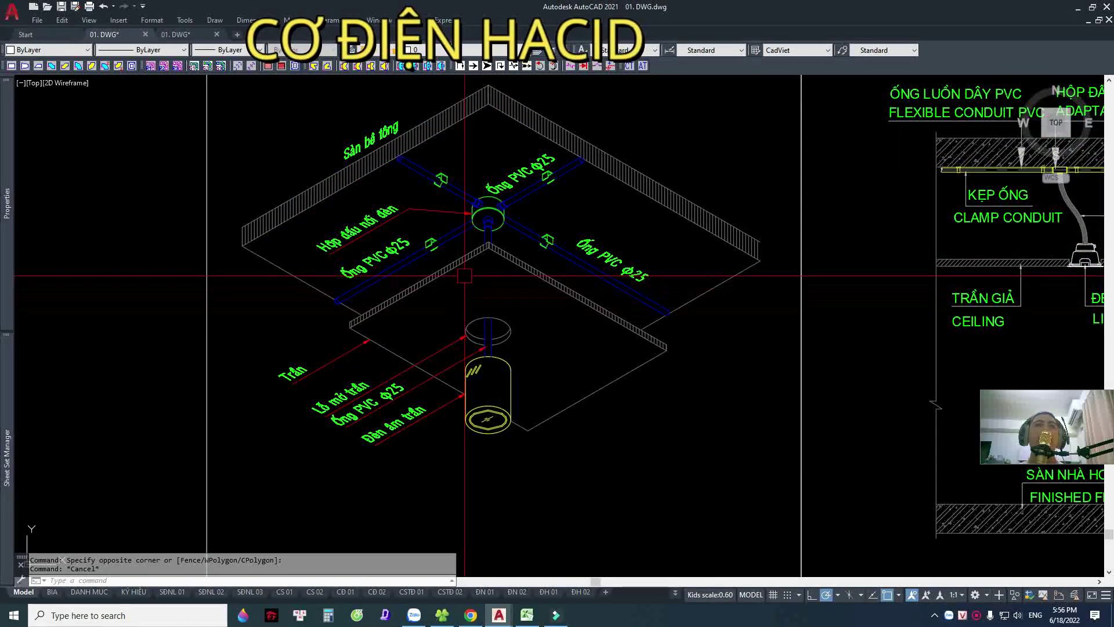
pyautogui.scroll(-5, 455, 276)
pyautogui.scroll(4, 662, 312)
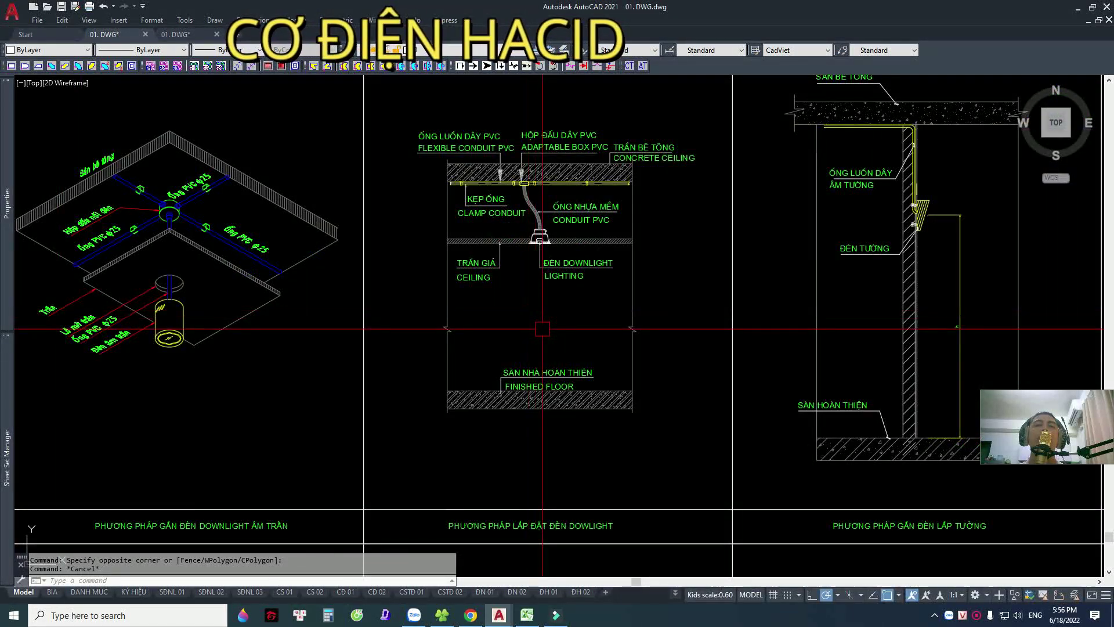
pyautogui.scroll(-2, 543, 329)
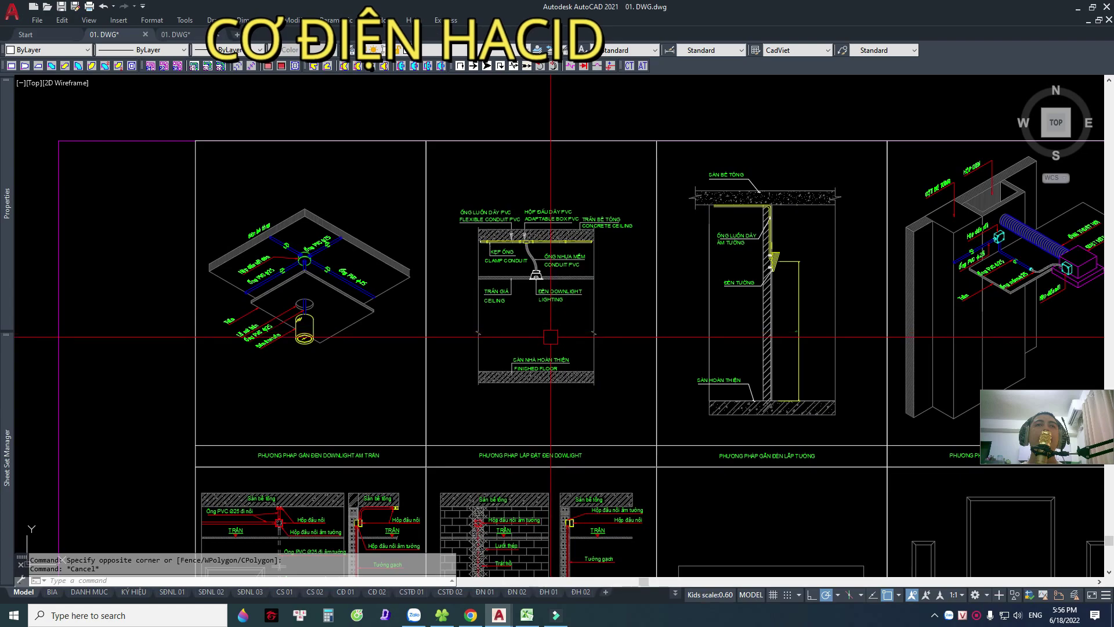
pyautogui.scroll(-2, 533, 336)
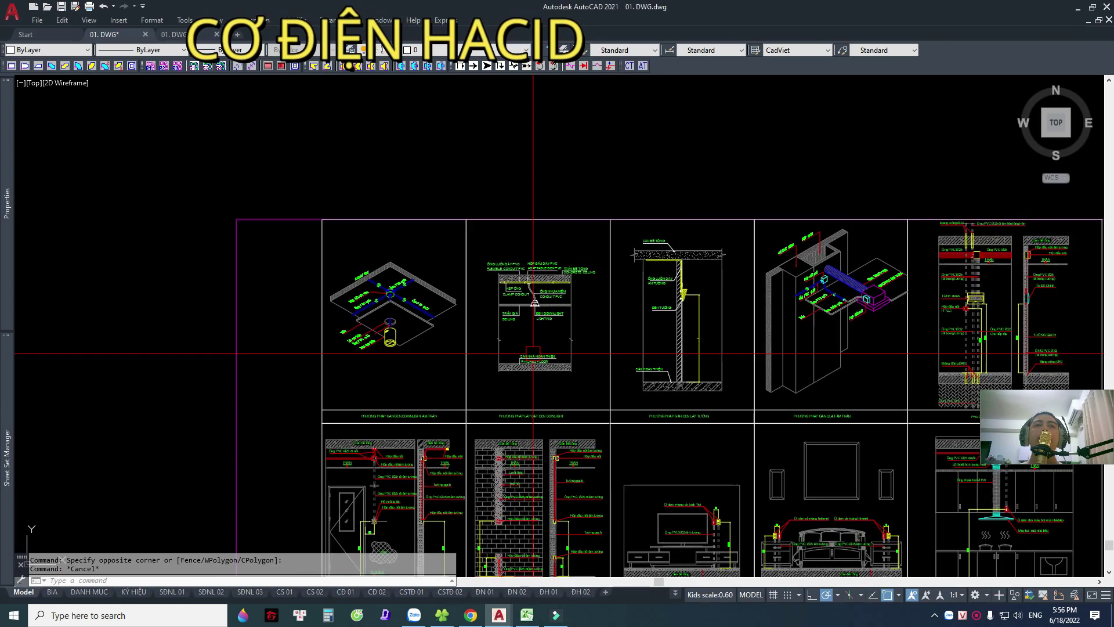
pyautogui.scroll(-2, 528, 290)
pyautogui.scroll(4, 527, 277)
pyautogui.moveTo(528, 277)
pyautogui.mouseDown(button='middle')
pyautogui.moveTo(542, 144)
pyautogui.moveTo(522, 116)
pyautogui.mouseUp(button='middle')
pyautogui.scroll(3, 493, 203)
pyautogui.scroll(2, 425, 294)
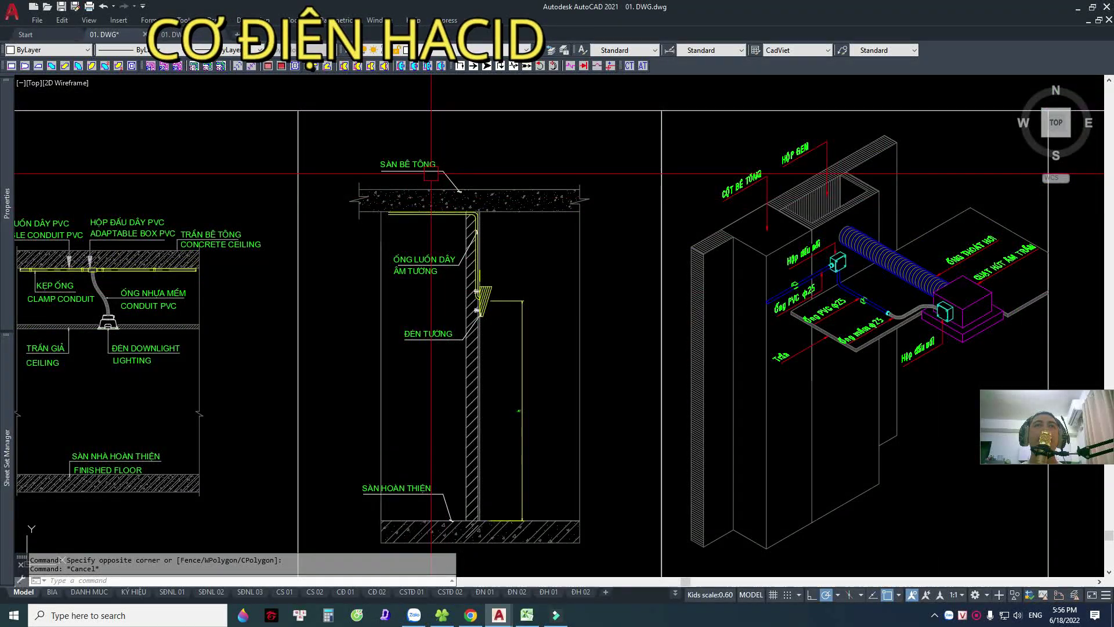
# Inspect the conduit-riser, isometric duct-and-conduit and duct-fan details.
pyautogui.moveTo(507, 314); pyautogui.dragTo(389, 308, button='middle')
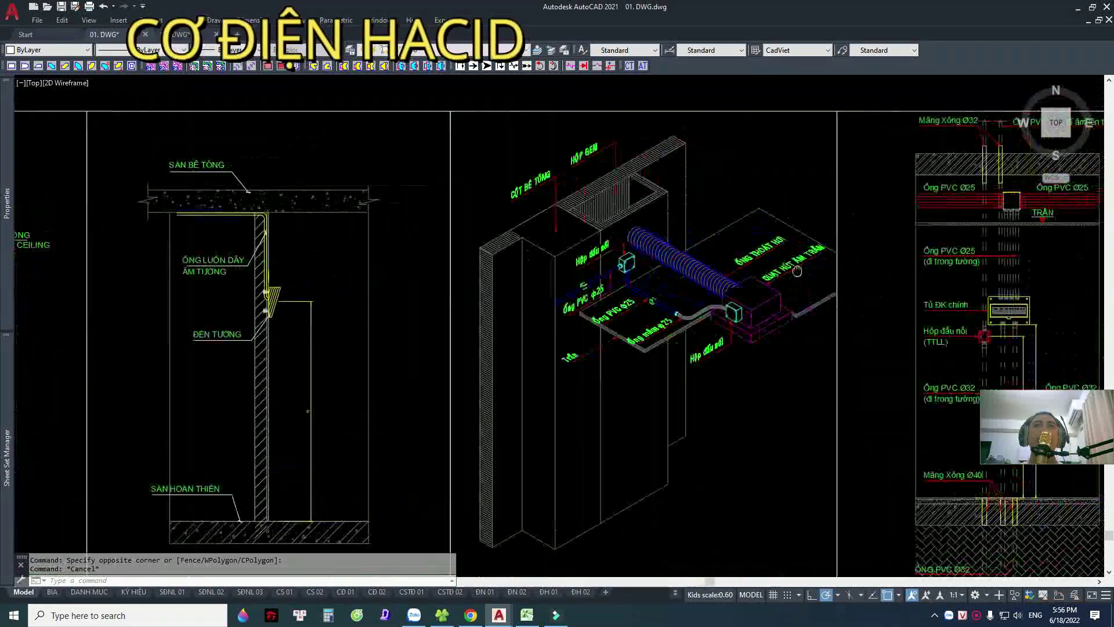
pyautogui.moveTo(920, 290); pyautogui.dragTo(747, 284, button='middle')
pyautogui.scroll(2, 706, 317)
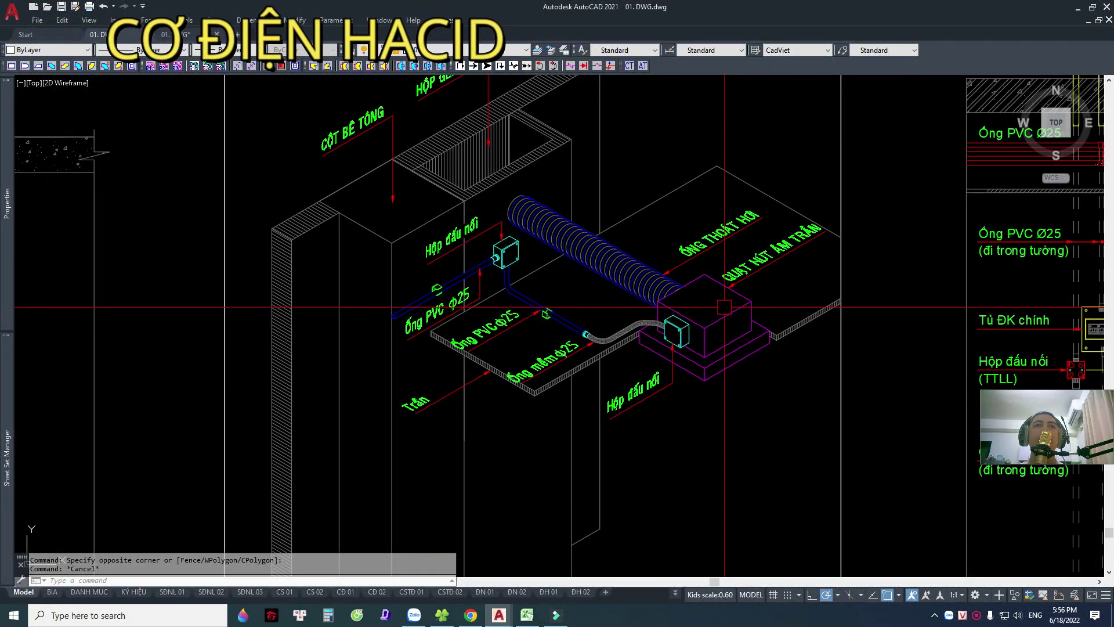
pyautogui.scroll(-5, 640, 282)
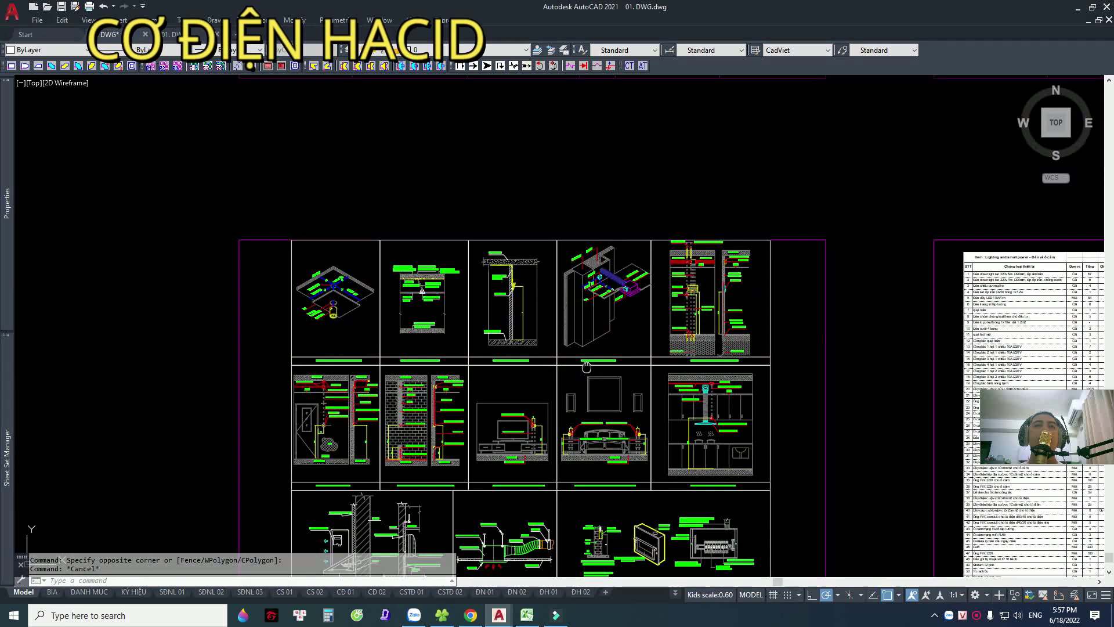
pyautogui.scroll(2, 551, 510)
pyautogui.scroll(4, 552, 510)
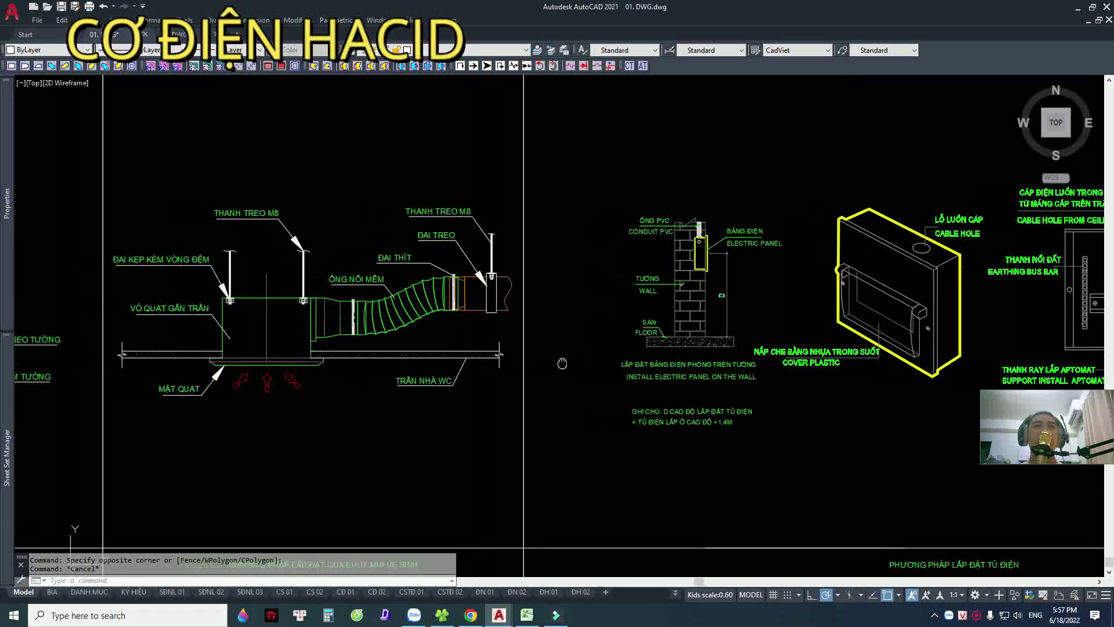
pyautogui.moveTo(424, 399); pyautogui.dragTo(543, 400, button='middle')
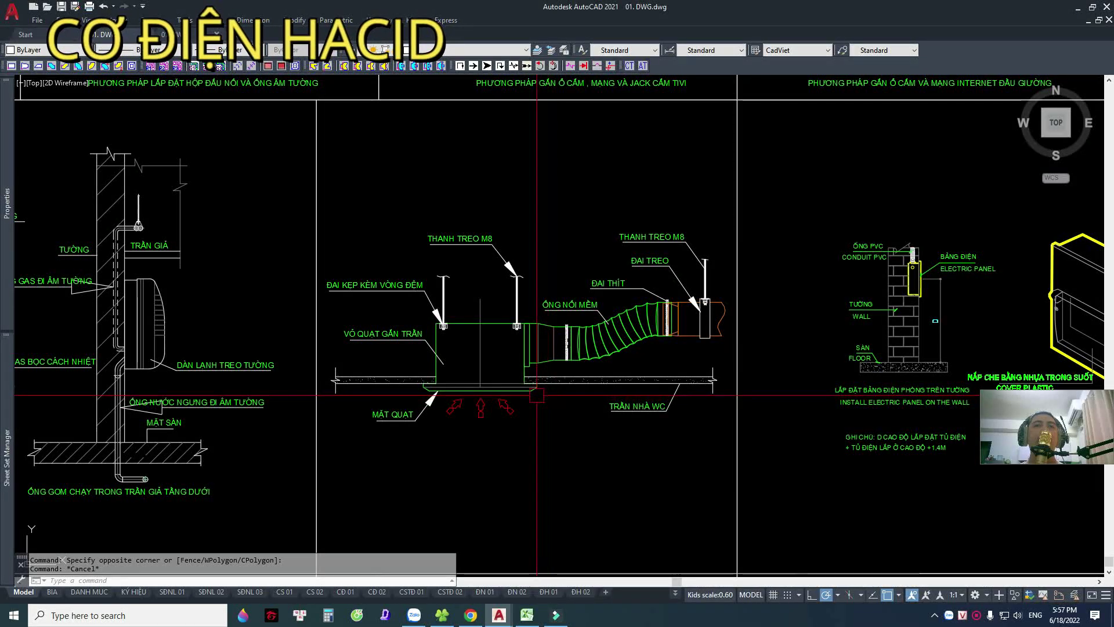
pyautogui.scroll(-3, 536, 403)
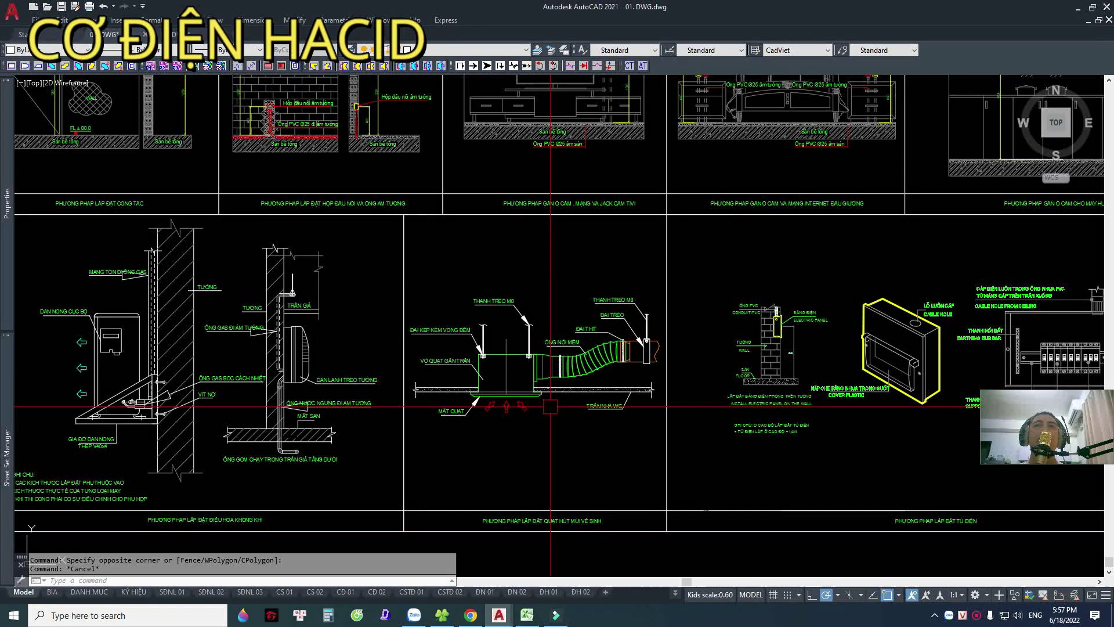
# Study the wall air-conditioner installation details, then zoom out to the power and lighting plans.
pyautogui.moveTo(320, 383)
pyautogui.mouseDown(button='middle')
pyautogui.moveTo(428, 365)
pyautogui.moveTo(668, 375)
pyautogui.mouseUp(button='middle')
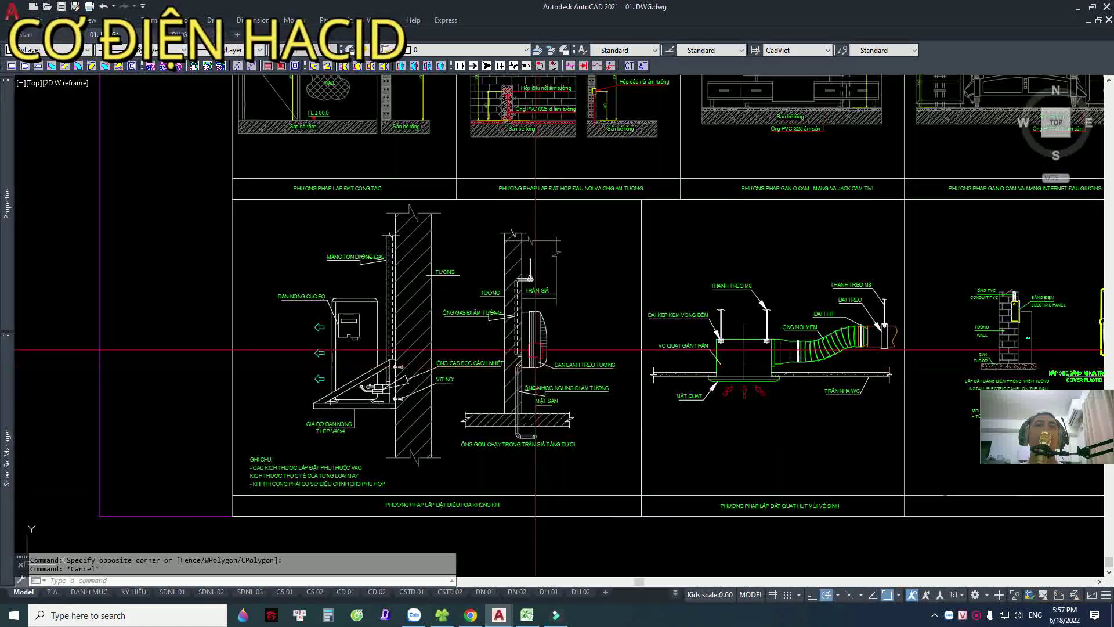
pyautogui.scroll(2, 689, 372)
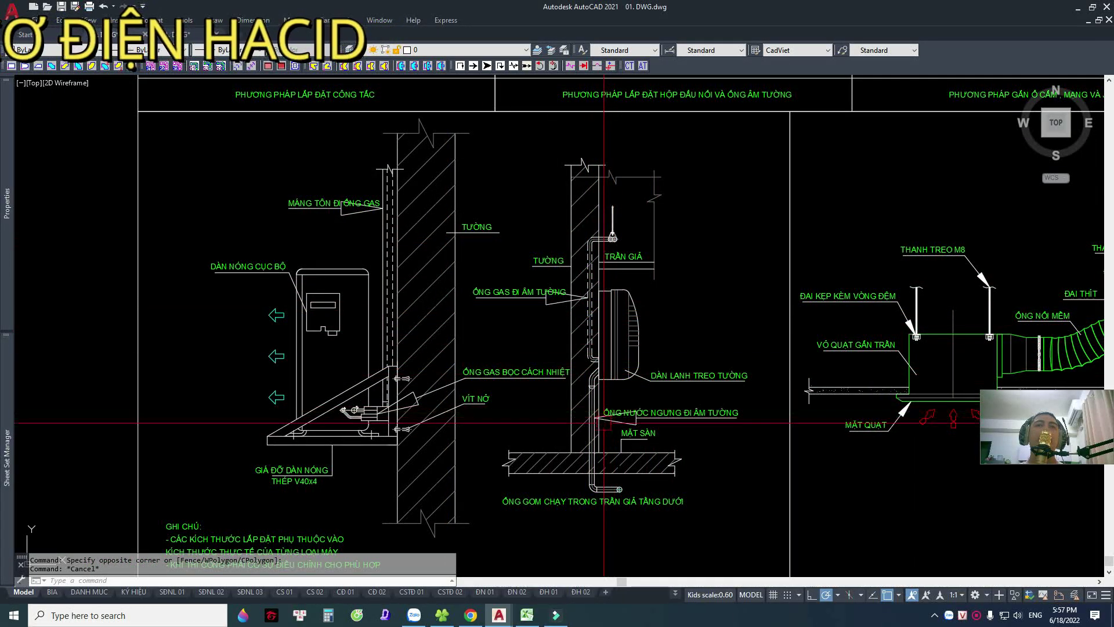
pyautogui.scroll(2, 633, 423)
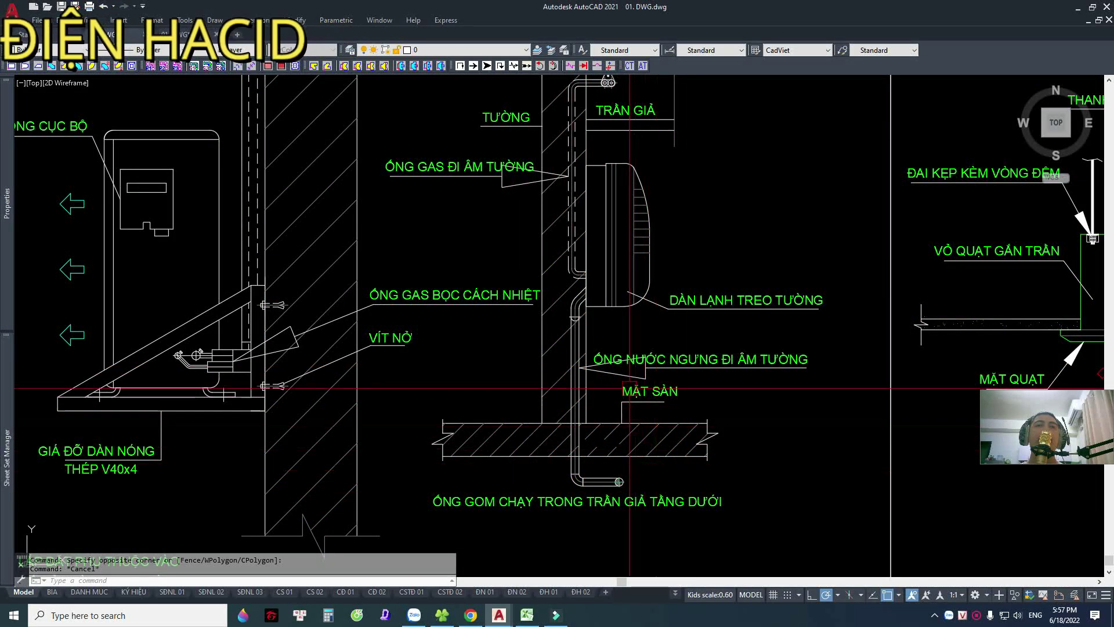
pyautogui.scroll(-5, 629, 388)
pyautogui.scroll(-1, 607, 427)
pyautogui.scroll(-2, 607, 427)
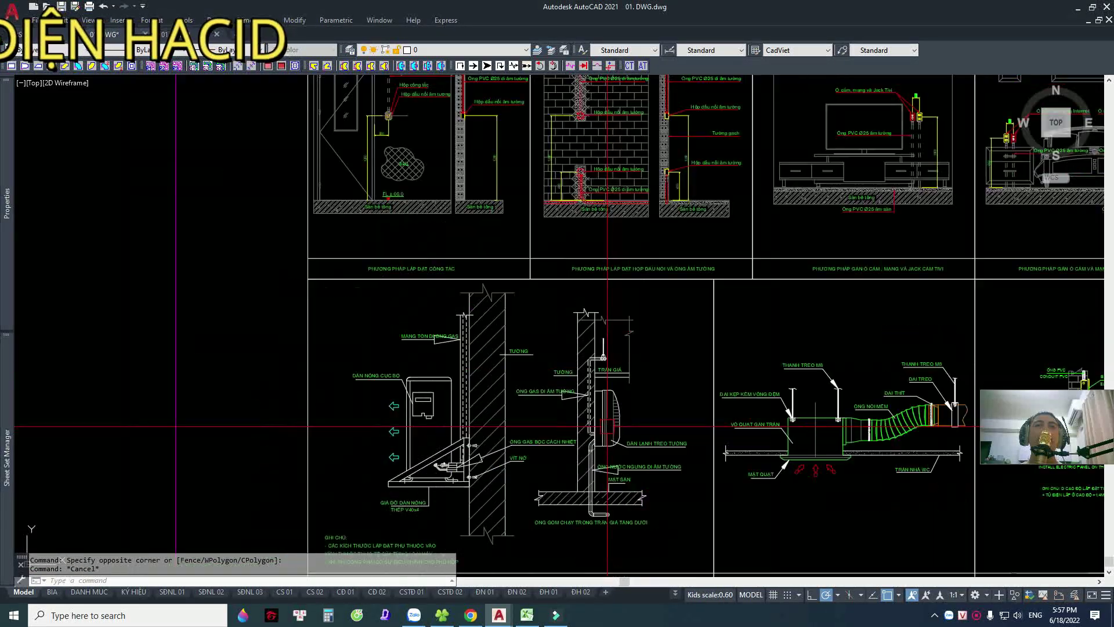
pyautogui.scroll(-5, 607, 427)
pyautogui.scroll(3, 607, 308)
pyautogui.scroll(3, 607, 307)
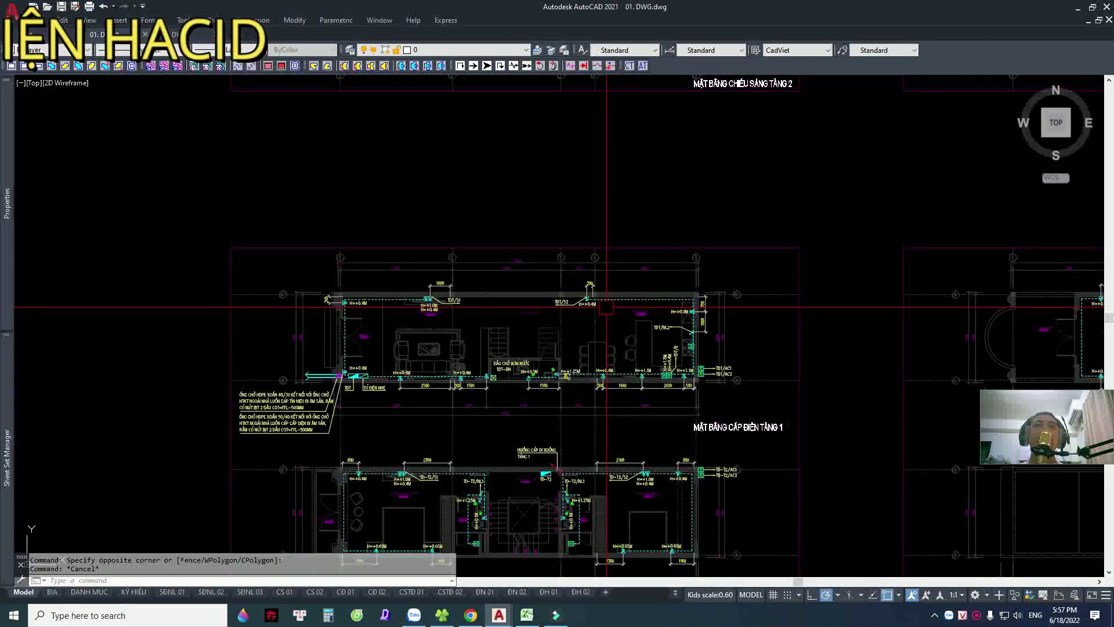
pyautogui.scroll(2, 606, 308)
pyautogui.scroll(2, 606, 308)
pyautogui.scroll(-5, 599, 350)
pyautogui.scroll(-3, 599, 350)
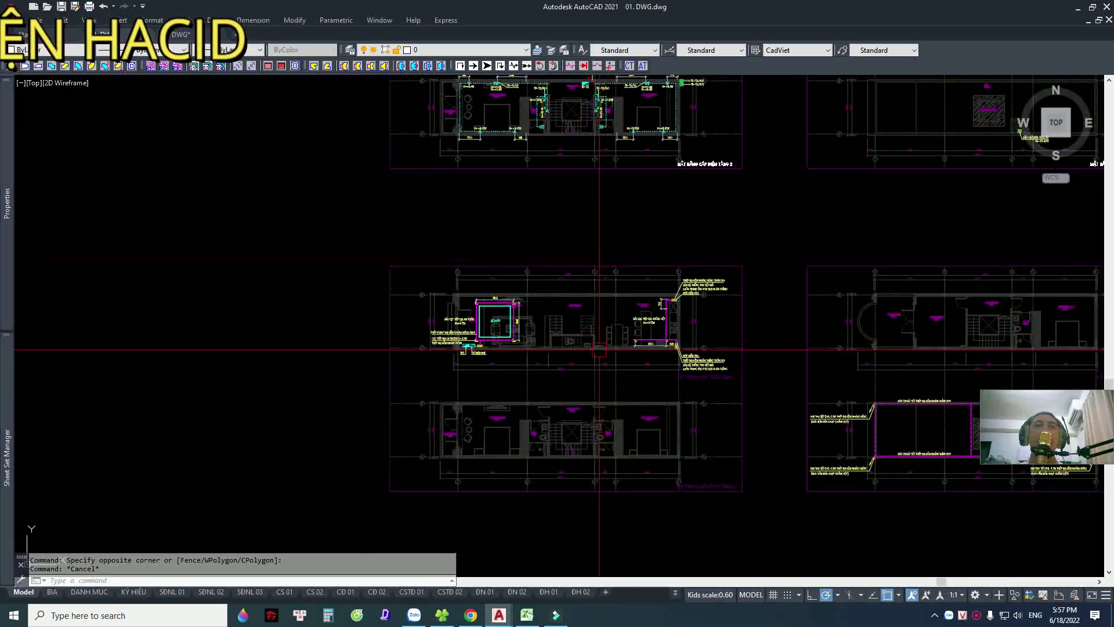
pyautogui.scroll(-2, 630, 430)
pyautogui.scroll(6, 630, 431)
pyautogui.moveTo(630, 452); pyautogui.dragTo(630, 371, button='middle')
pyautogui.scroll(3, 813, 407)
pyautogui.scroll(2, 828, 404)
pyautogui.scroll(2, 828, 404)
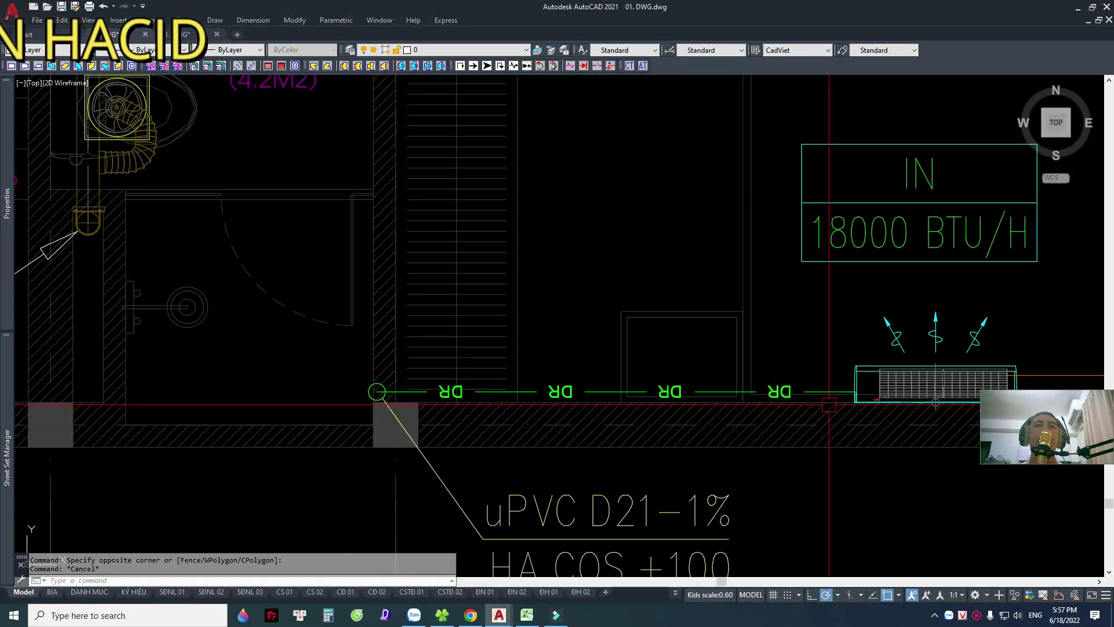
pyautogui.scroll(-8, 480, 392)
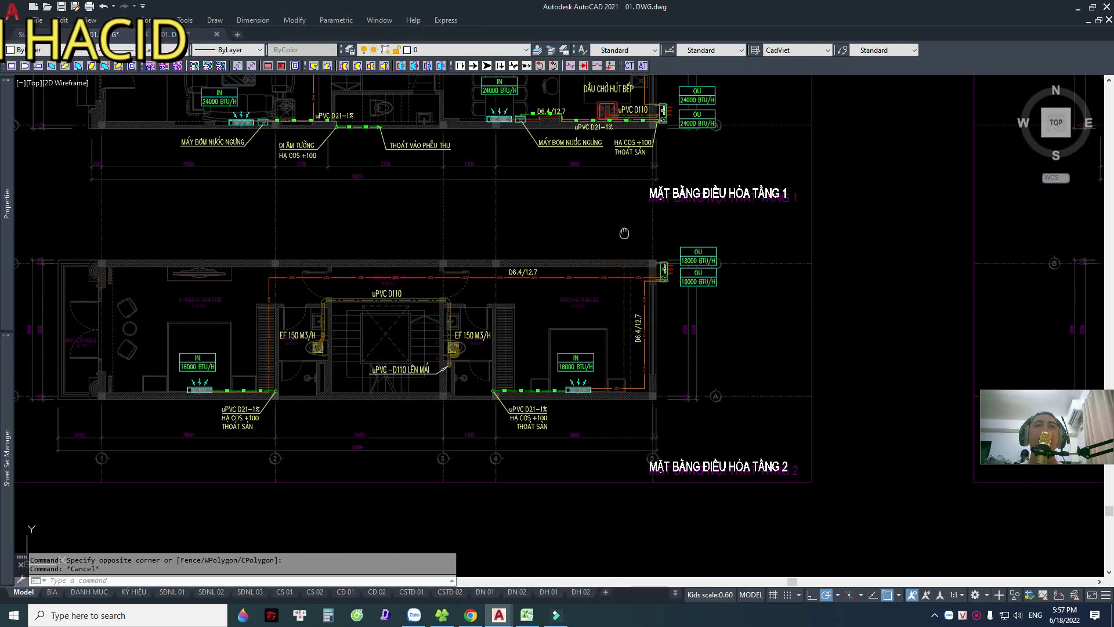
pyautogui.moveTo(625, 232); pyautogui.dragTo(613, 445, button='middle')
pyautogui.scroll(8, 328, 341)
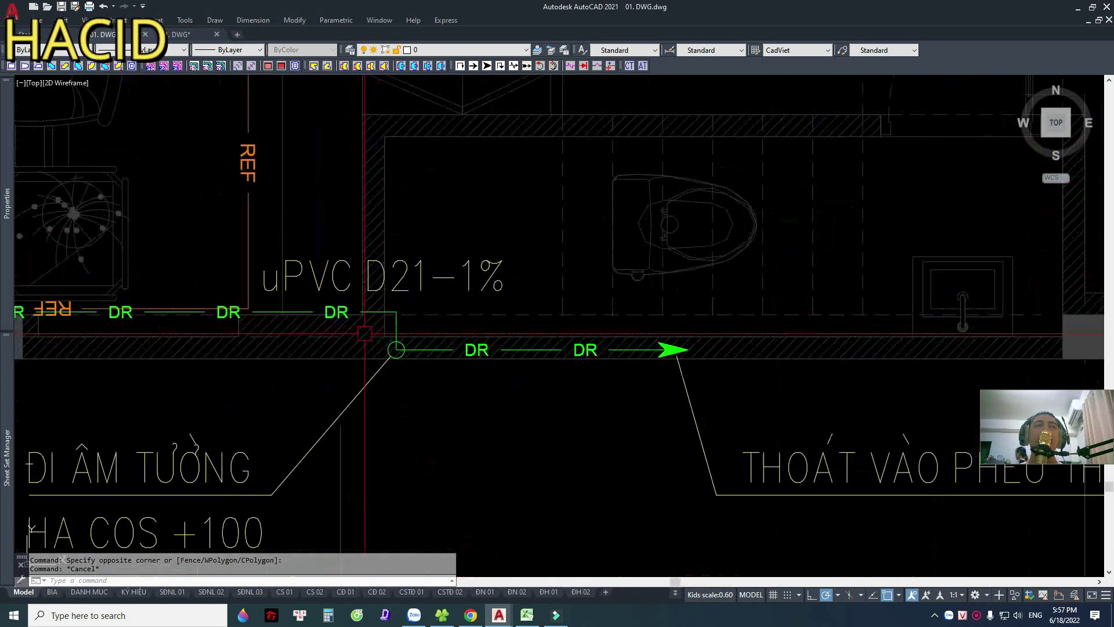
pyautogui.scroll(2, 416, 356)
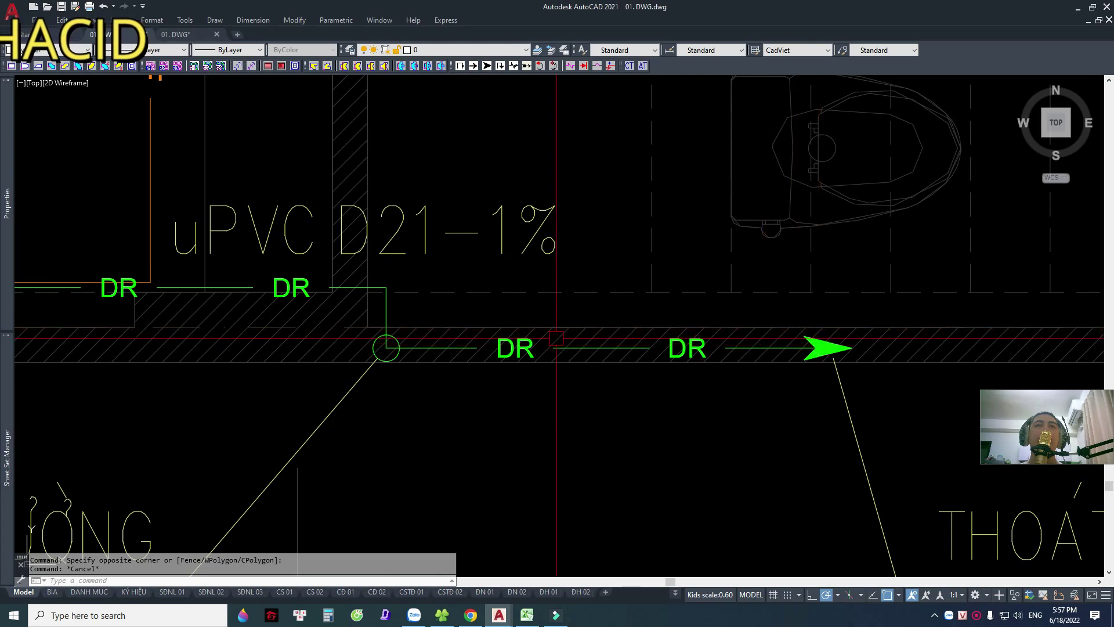
pyautogui.scroll(-2, 416, 345)
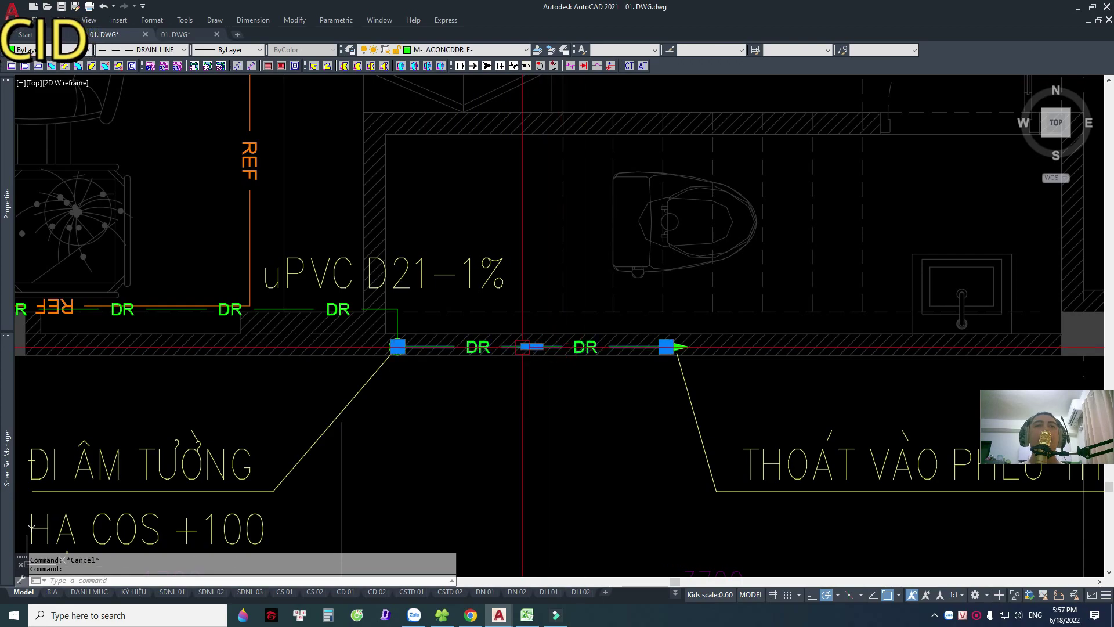
pyautogui.scroll(-3, 555, 354)
pyautogui.scroll(2, 588, 364)
pyautogui.scroll(1, 588, 365)
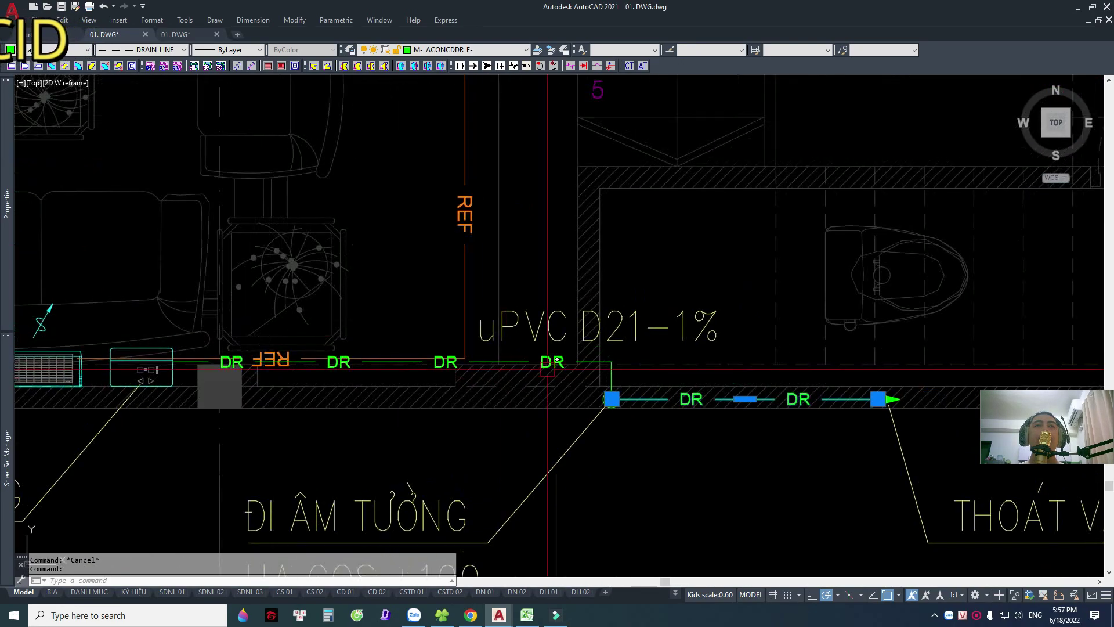
pyautogui.press('Escape')
pyautogui.click(588, 362)
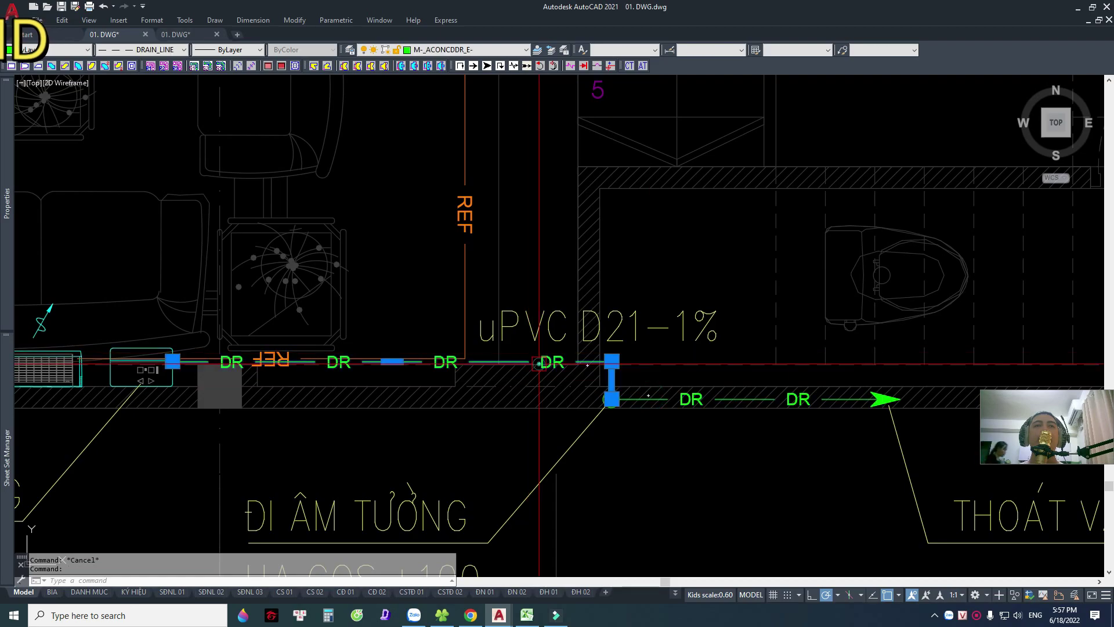
pyautogui.press('Escape')
pyautogui.scroll(-3, 689, 395)
# Center the installation detail sheet in view, cancelling an accidental window selection.
pyautogui.scroll(-3, 689, 395)
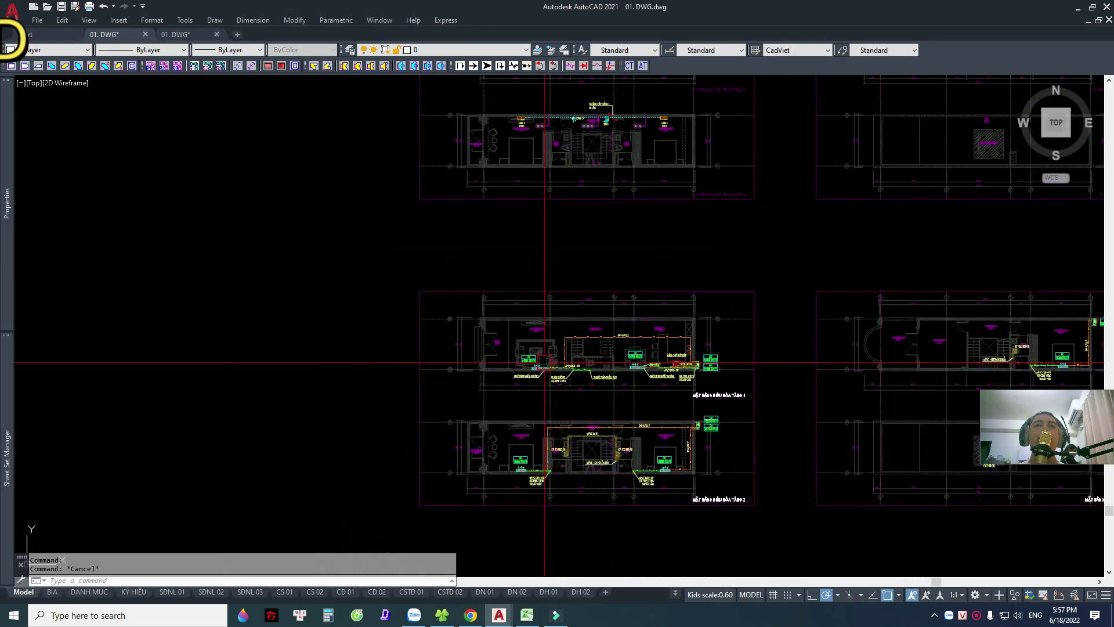
pyautogui.scroll(-2, 689, 395)
pyautogui.moveTo(625, 484); pyautogui.dragTo(625, 475, button='middle')
pyautogui.scroll(-2, 625, 475)
pyautogui.scroll(5, 542, 249)
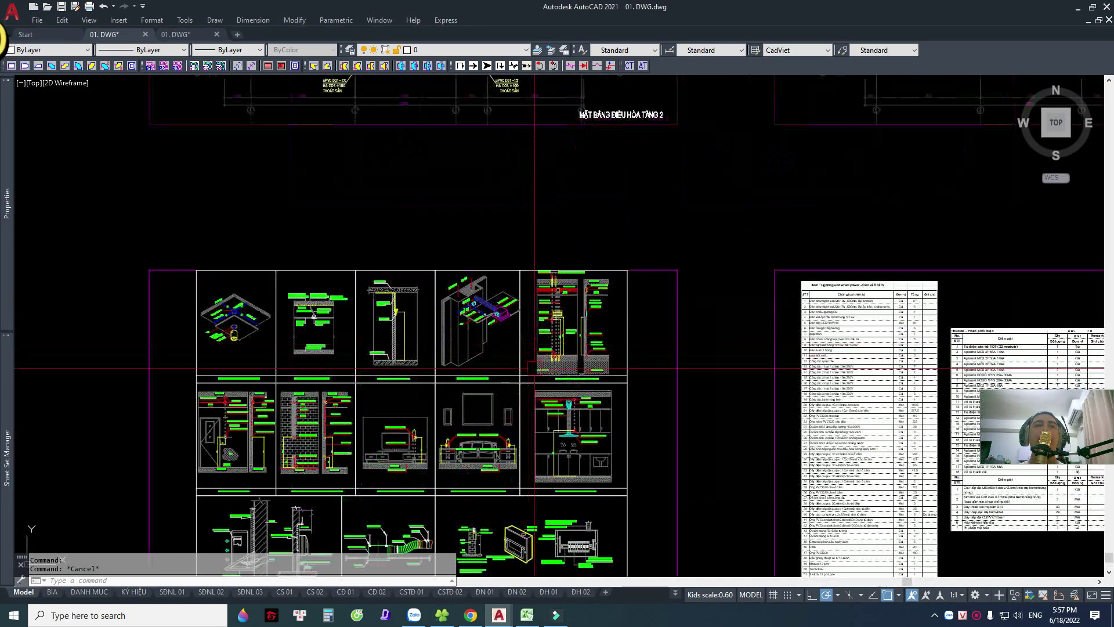
pyautogui.scroll(-1, 357, 281)
pyautogui.moveTo(357, 281); pyautogui.dragTo(371, 264, button='middle')
pyautogui.click(217, 121)
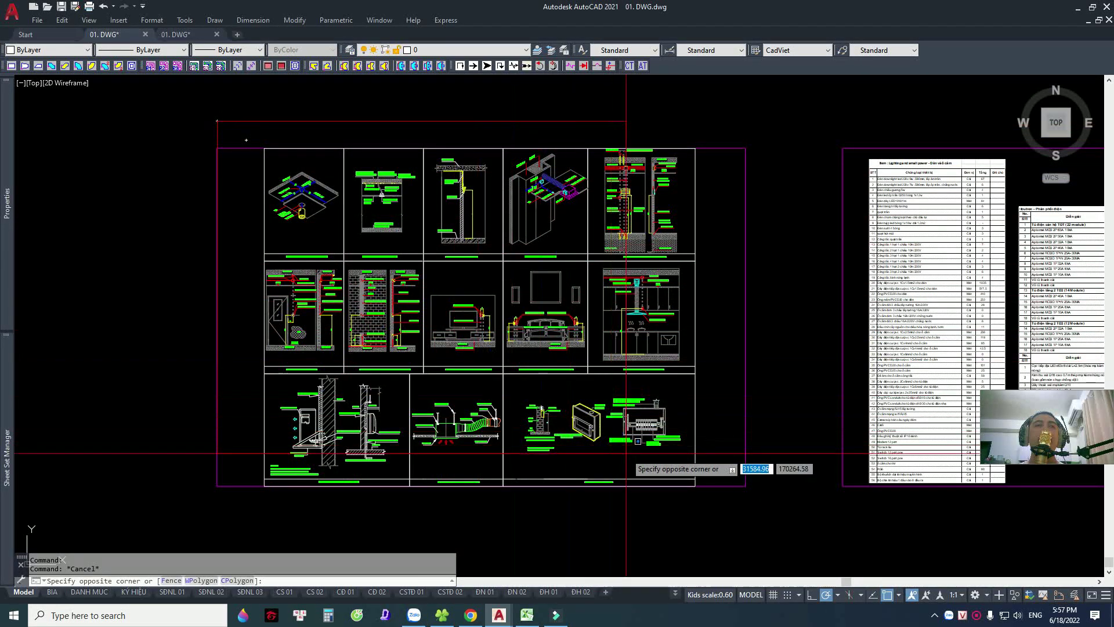
pyautogui.press('Escape')
# Zoom into the lighting and small-power BOQ table, then back out to all sheets.
pyautogui.moveTo(779, 293); pyautogui.dragTo(355, 323, button='middle')
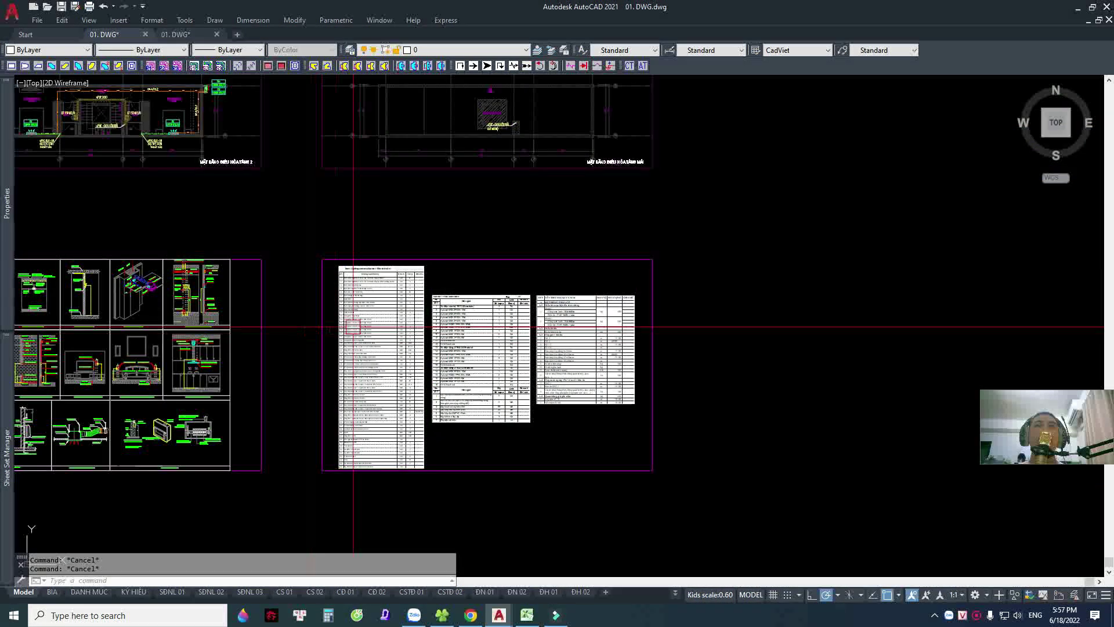
pyautogui.scroll(4, 469, 327)
pyautogui.scroll(2, 469, 301)
pyautogui.scroll(2, 555, 265)
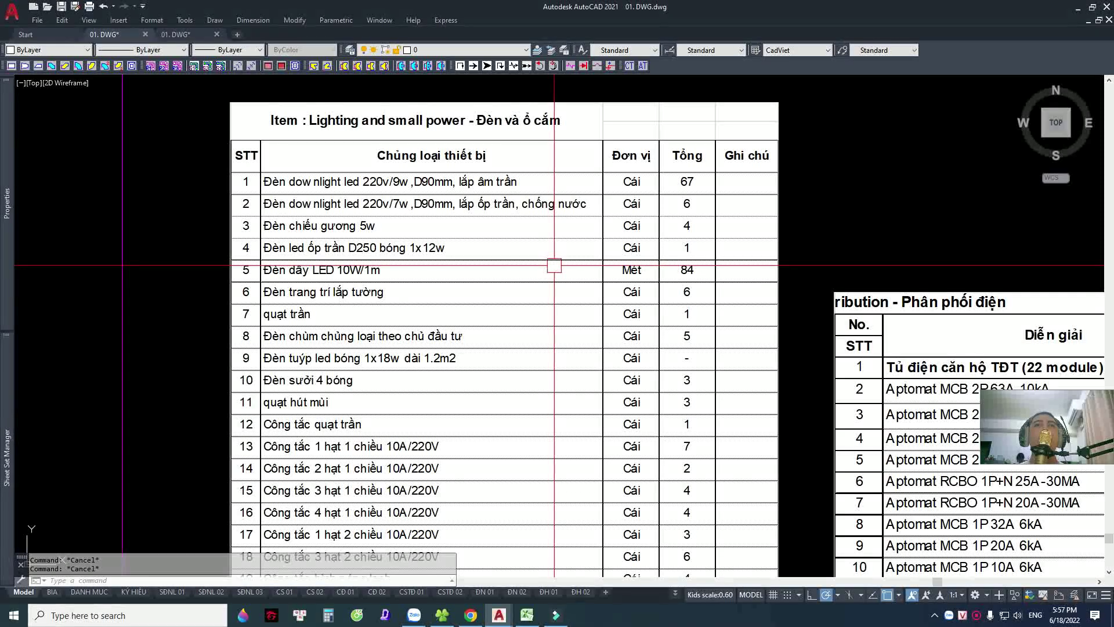
pyautogui.scroll(-4, 559, 258)
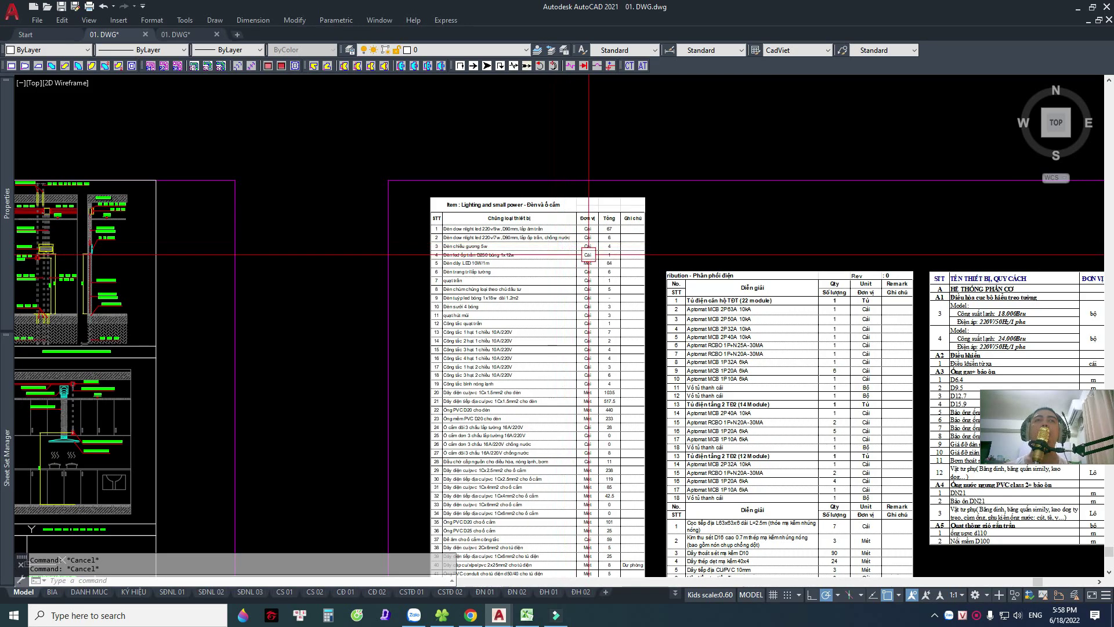
pyautogui.scroll(-4, 552, 360)
pyautogui.moveTo(597, 139); pyautogui.dragTo(597, 313, button='middle')
pyautogui.scroll(-1, 597, 313)
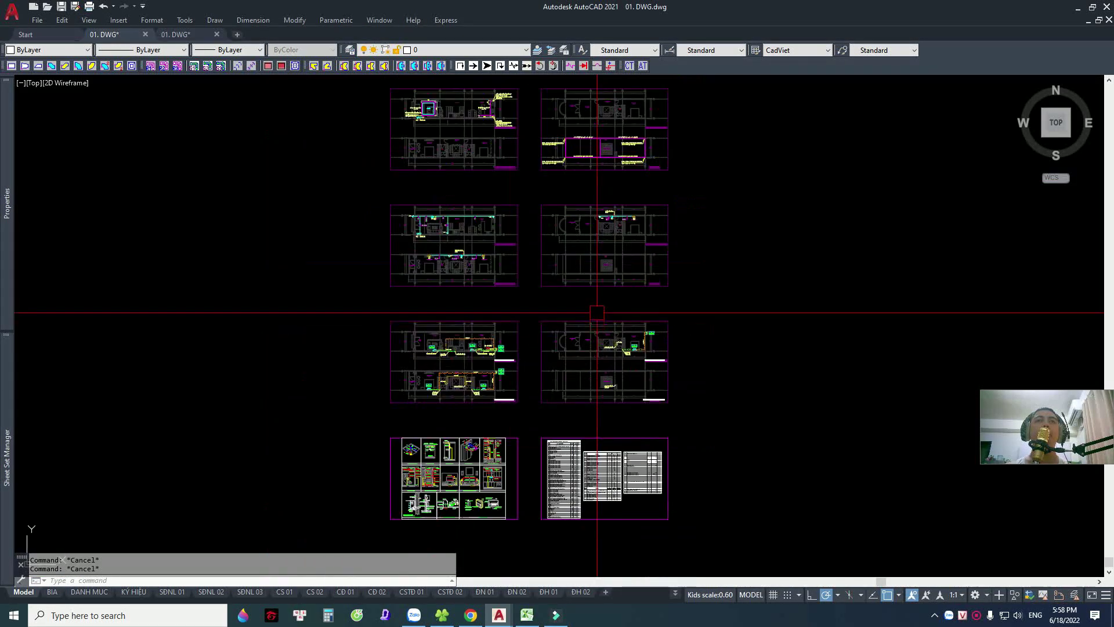
# Scroll the YouTube channel's video list in Chrome, then return to the AutoCAD sheet overview.
pyautogui.click(470, 616)
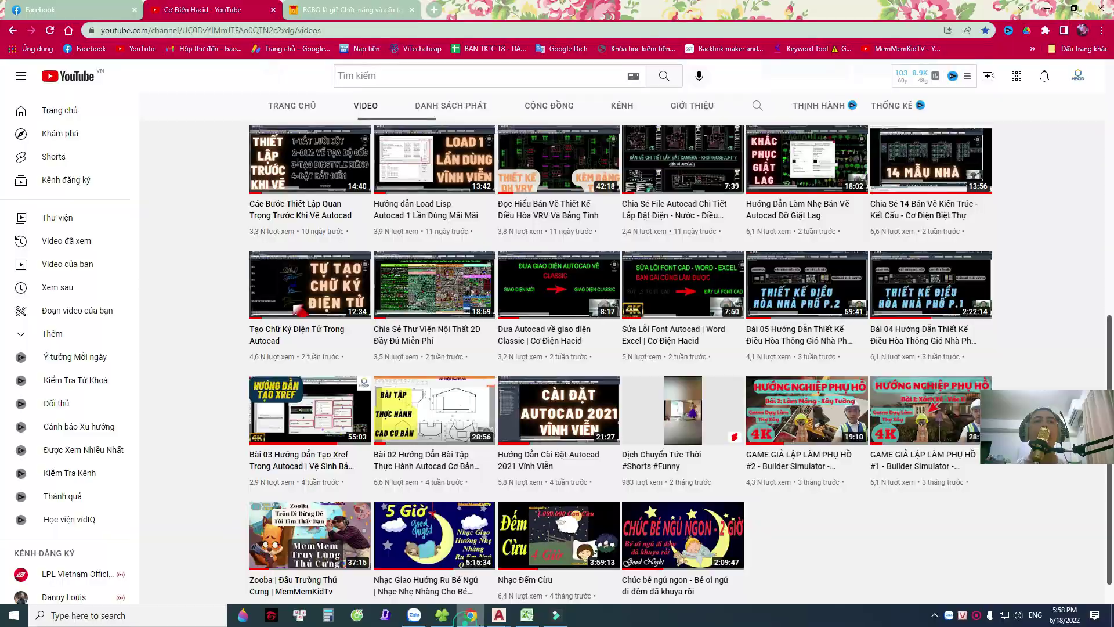
pyautogui.scroll(1, 630, 308)
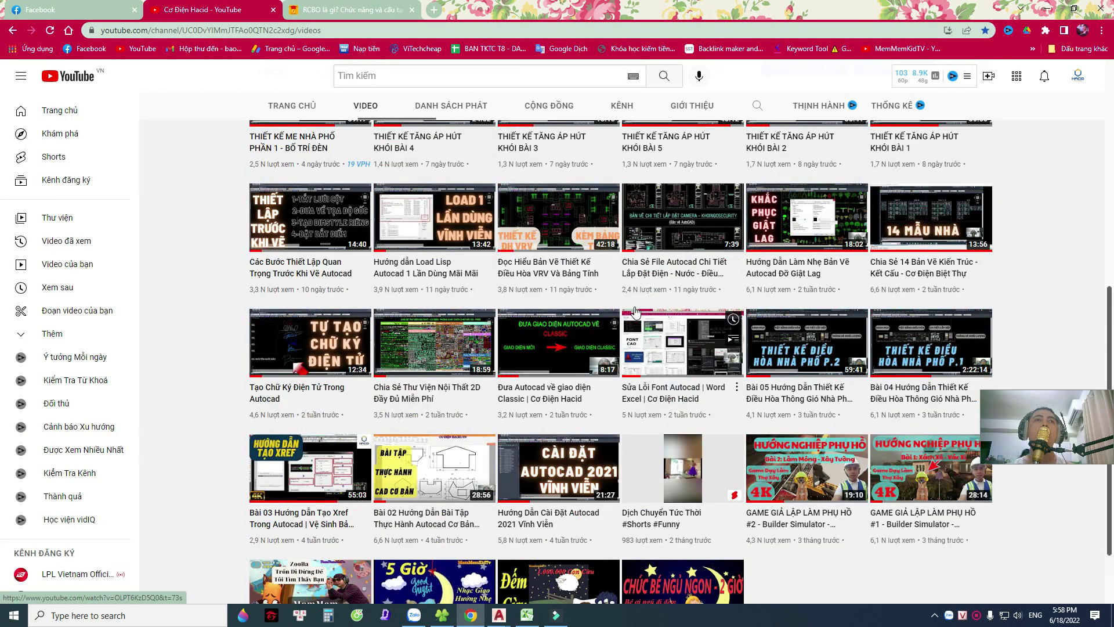
pyautogui.moveTo(1110, 329); pyautogui.dragTo(1110, 273)
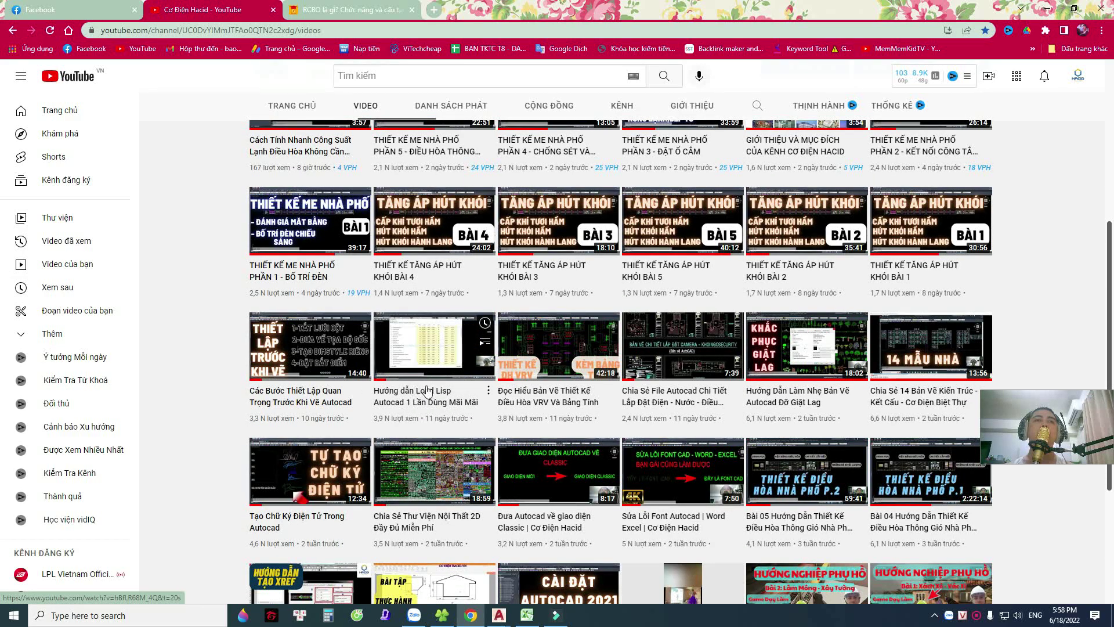
pyautogui.click(499, 615)
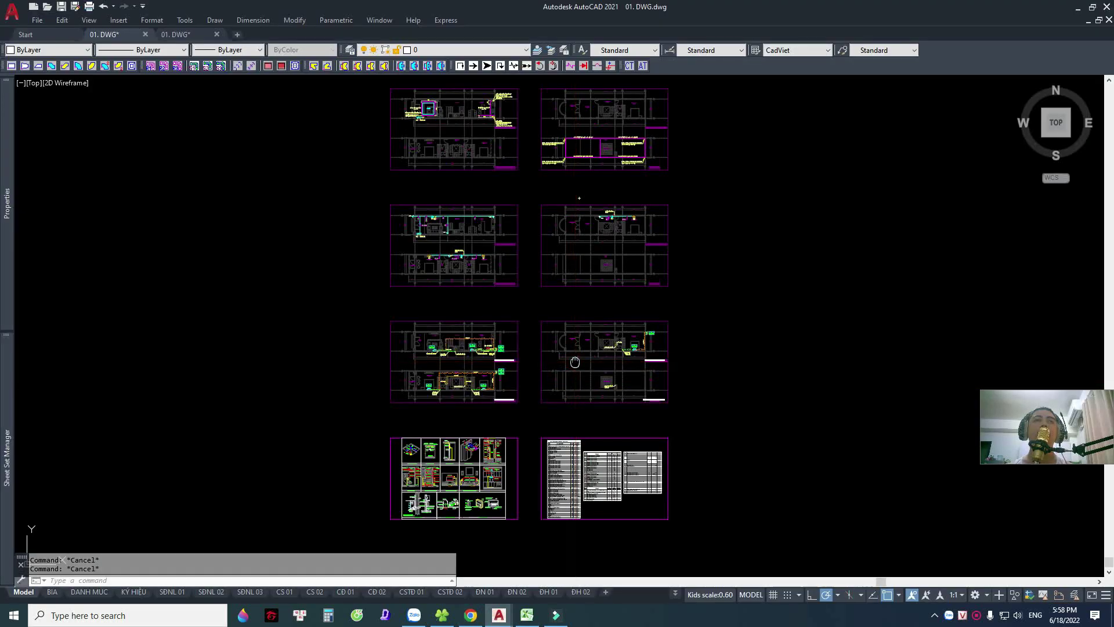
# Select Similar on a light fixture and copy all matching fixtures into empty space right of the sheets.
pyautogui.scroll(2, 567, 386)
pyautogui.scroll(4, 567, 385)
pyautogui.scroll(4, 594, 231)
pyautogui.scroll(5, 530, 242)
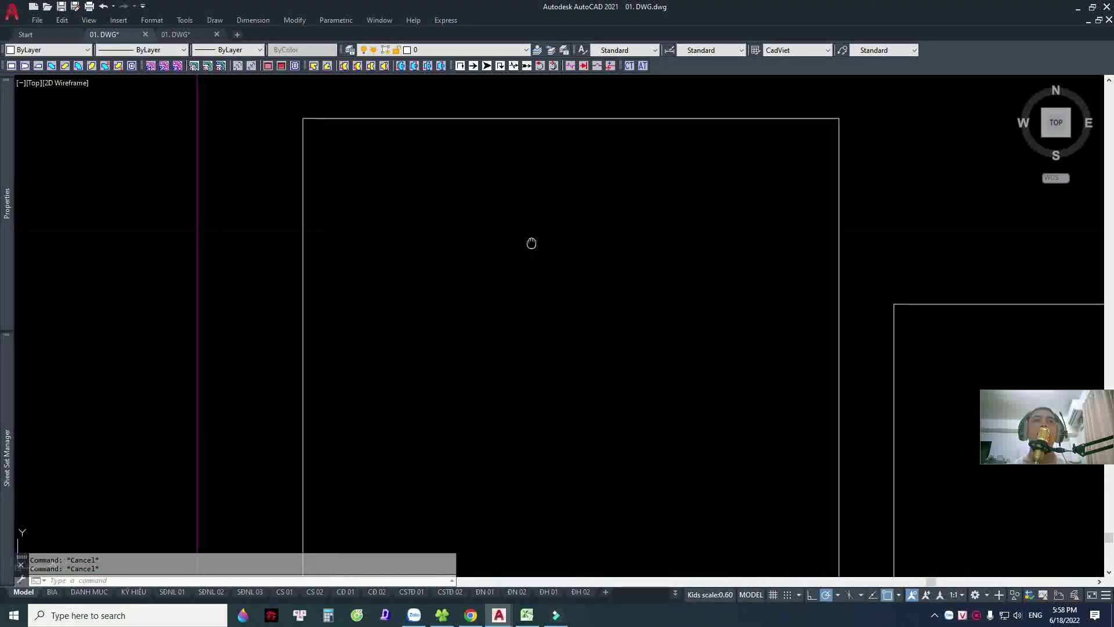
pyautogui.scroll(-5, 530, 242)
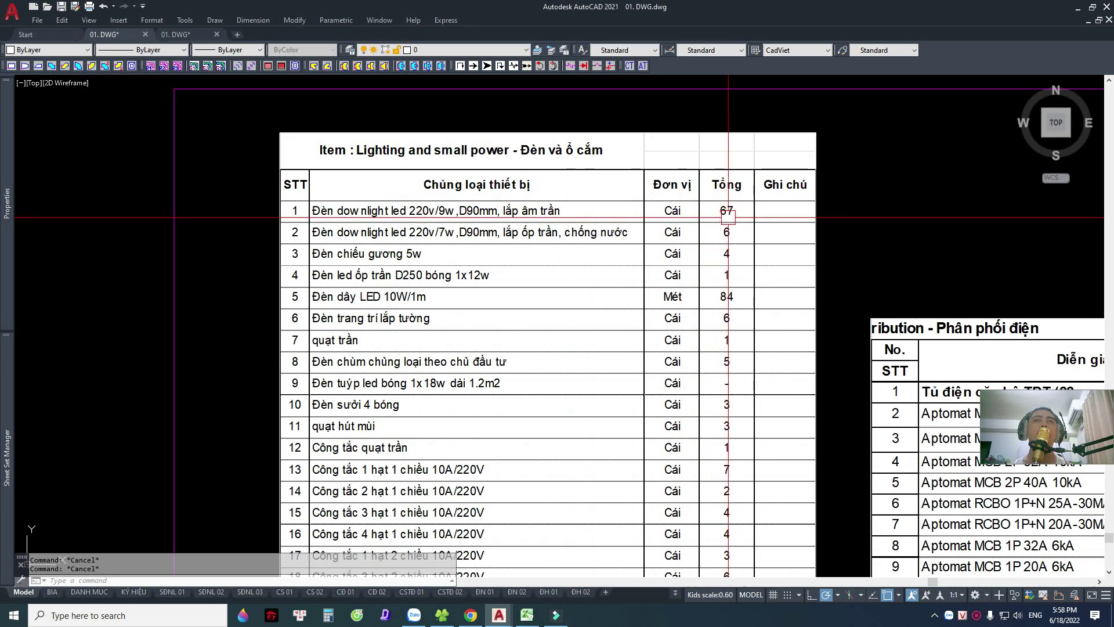
pyautogui.scroll(-1, 727, 211)
pyautogui.scroll(-4, 555, 168)
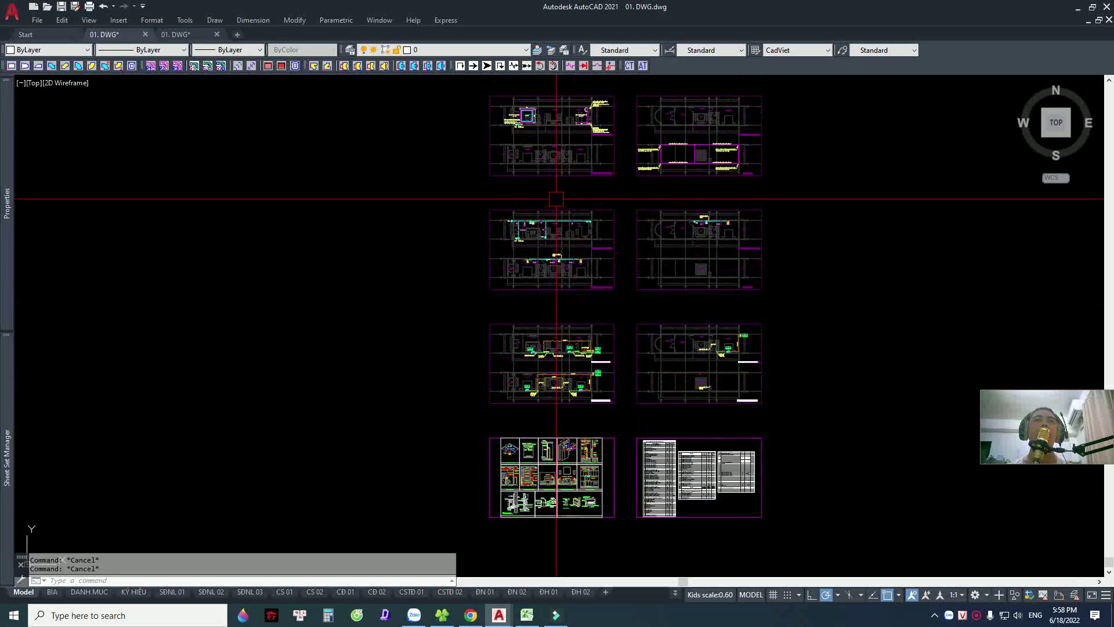
pyautogui.scroll(2, 552, 187)
pyautogui.scroll(5, 546, 194)
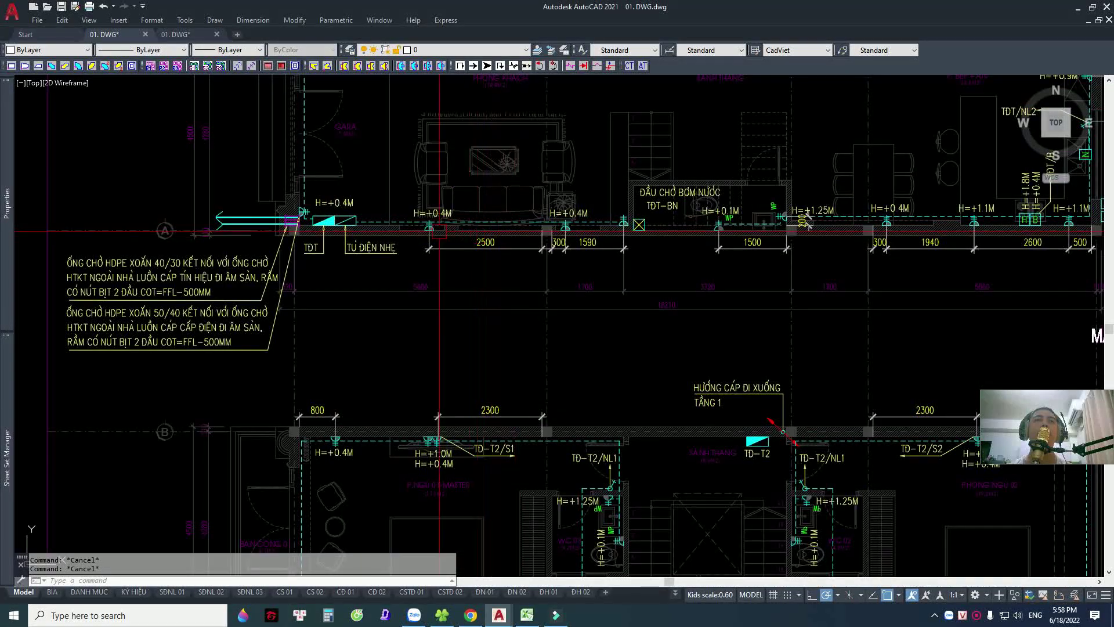
pyautogui.scroll(-5, 439, 231)
pyautogui.scroll(-2, 453, 241)
pyautogui.scroll(5, 467, 250)
pyautogui.scroll(3, 477, 259)
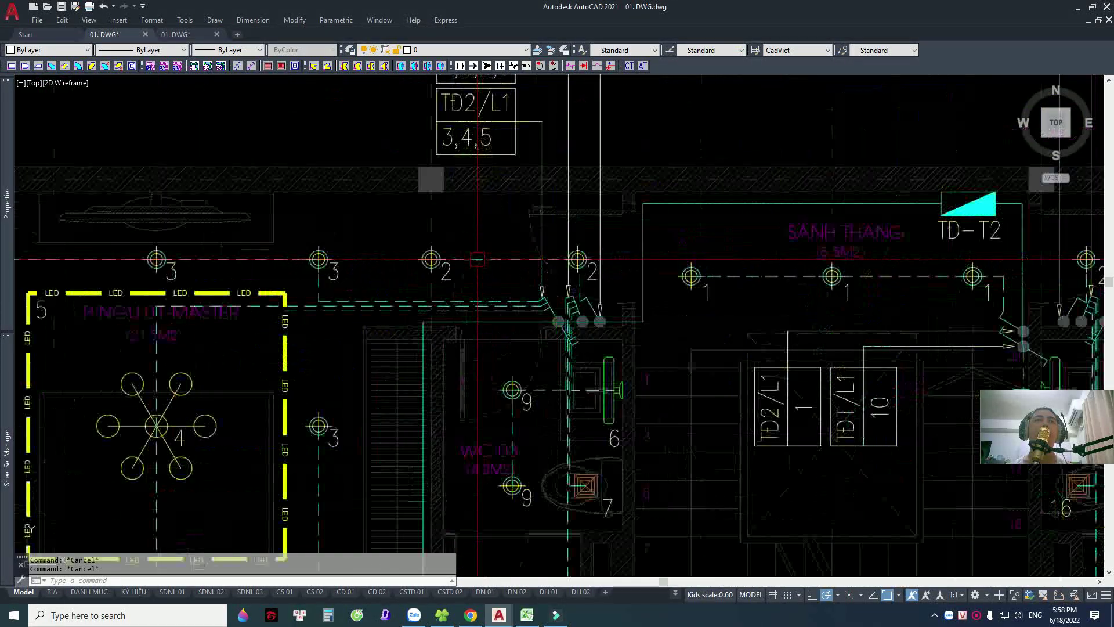
pyautogui.scroll(2, 421, 259)
pyautogui.rightClick(416, 252)
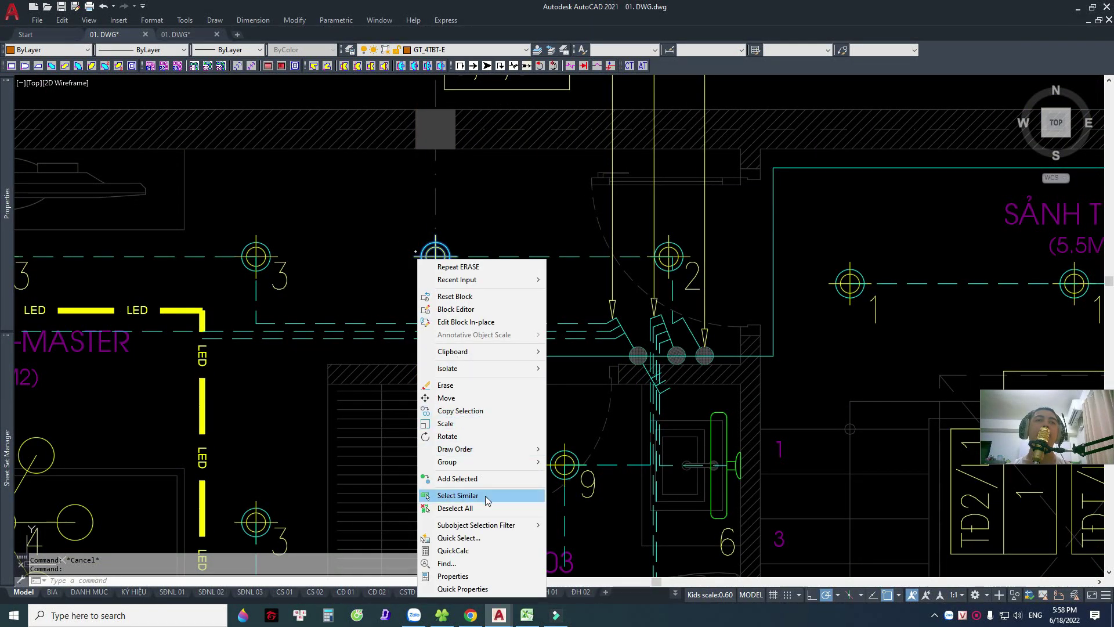
pyautogui.click(460, 410)
pyautogui.scroll(-2, 464, 290)
pyautogui.scroll(-4, 493, 278)
pyautogui.click(493, 279)
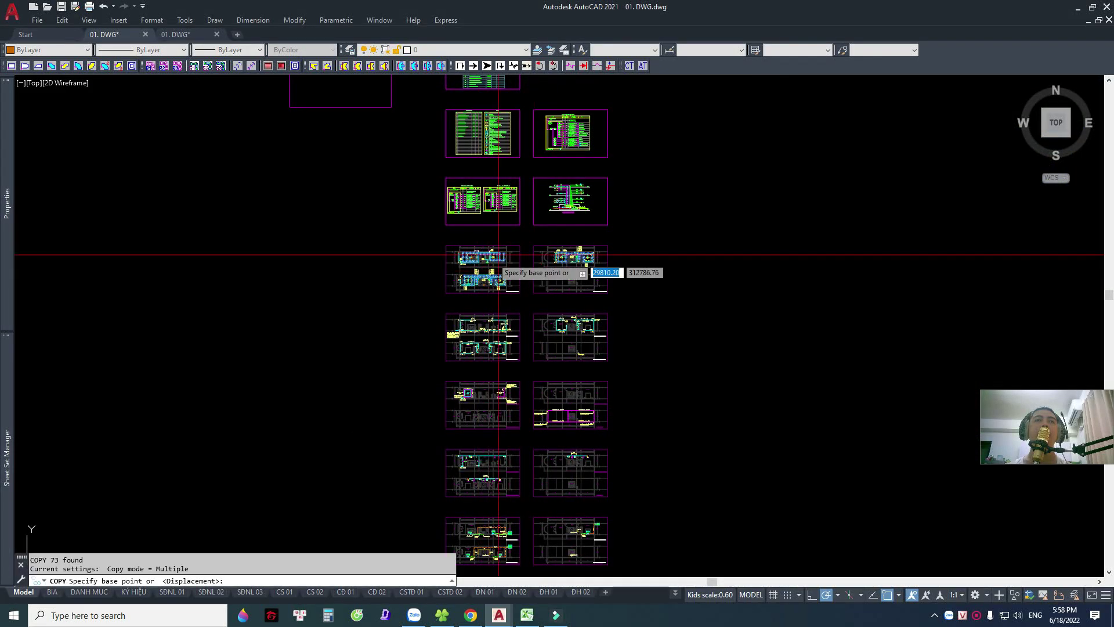
pyautogui.moveTo(502, 278); pyautogui.dragTo(406, 282, button='middle')
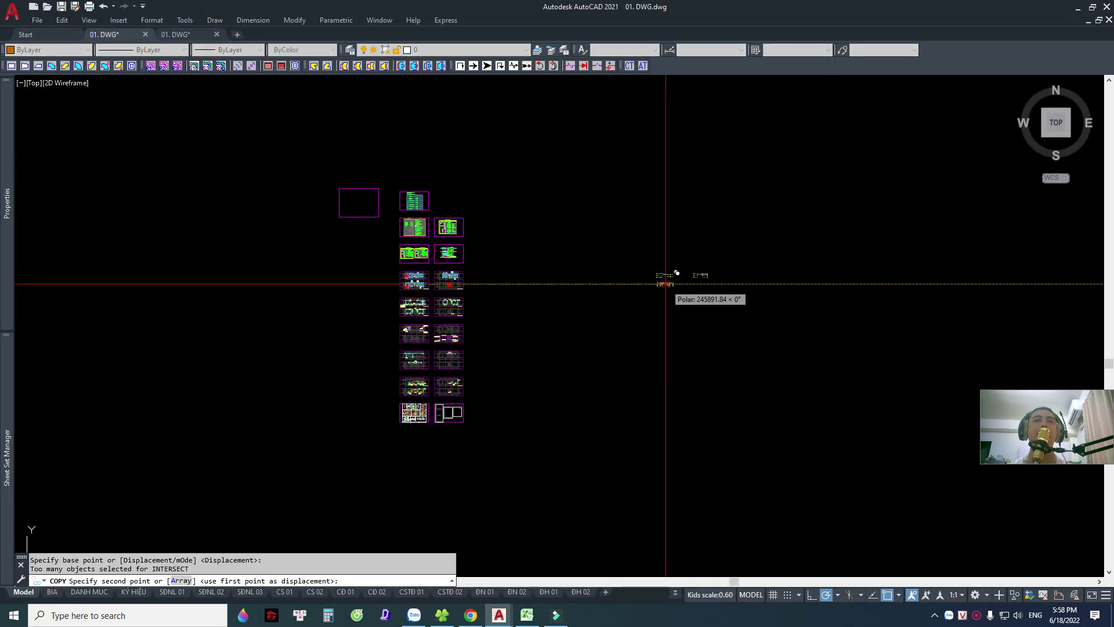
pyautogui.press('Escape')
# Inspect the copied fixtures and the WC 03 lights, cancelling trial selection windows before picking one fixture.
pyautogui.scroll(5, 672, 285)
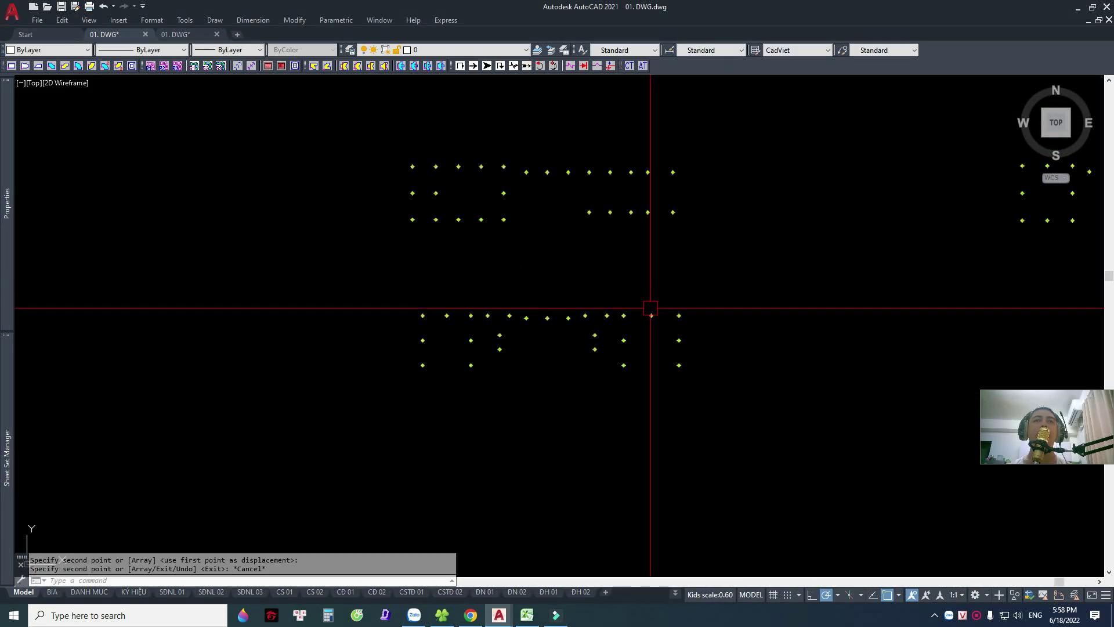
pyautogui.scroll(3, 651, 308)
pyautogui.click(505, 239)
pyautogui.press('Escape')
pyautogui.scroll(-5, 618, 309)
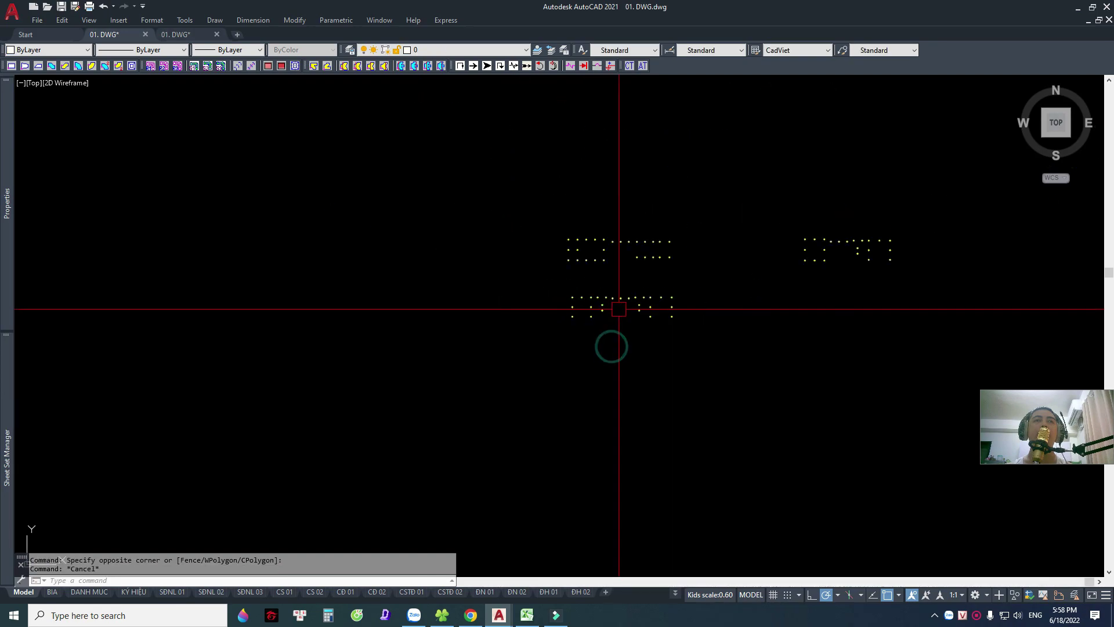
pyautogui.scroll(3, 495, 209)
pyautogui.scroll(-3, 443, 249)
pyautogui.click(369, 237)
pyautogui.press('Escape')
pyautogui.scroll(-2, 805, 394)
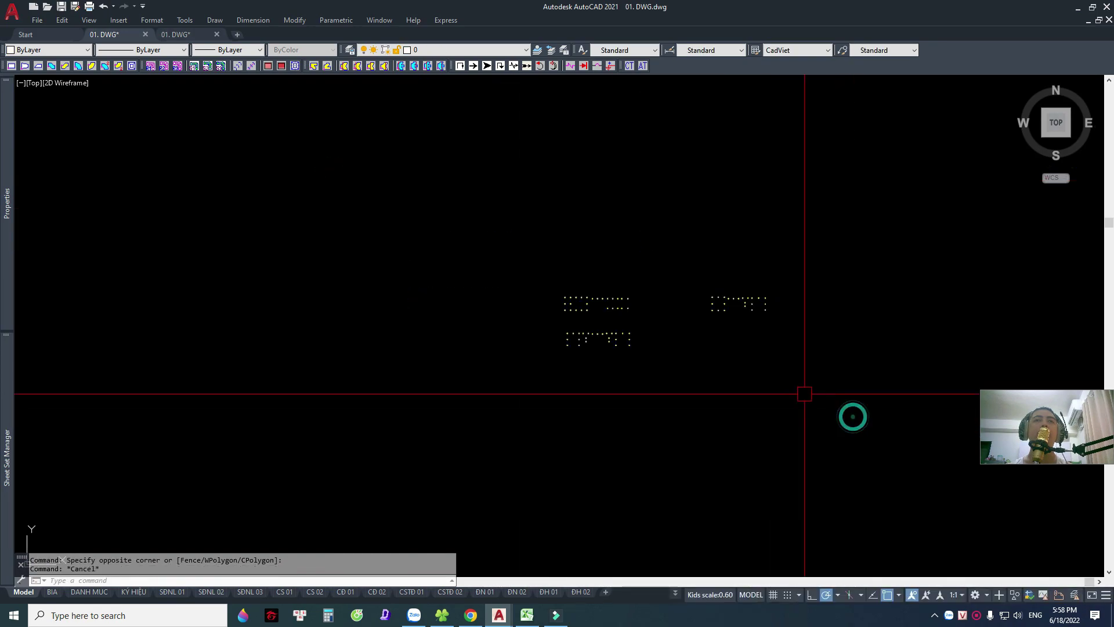
pyautogui.scroll(5, 323, 256)
pyautogui.scroll(1, 467, 373)
pyautogui.scroll(5, 323, 274)
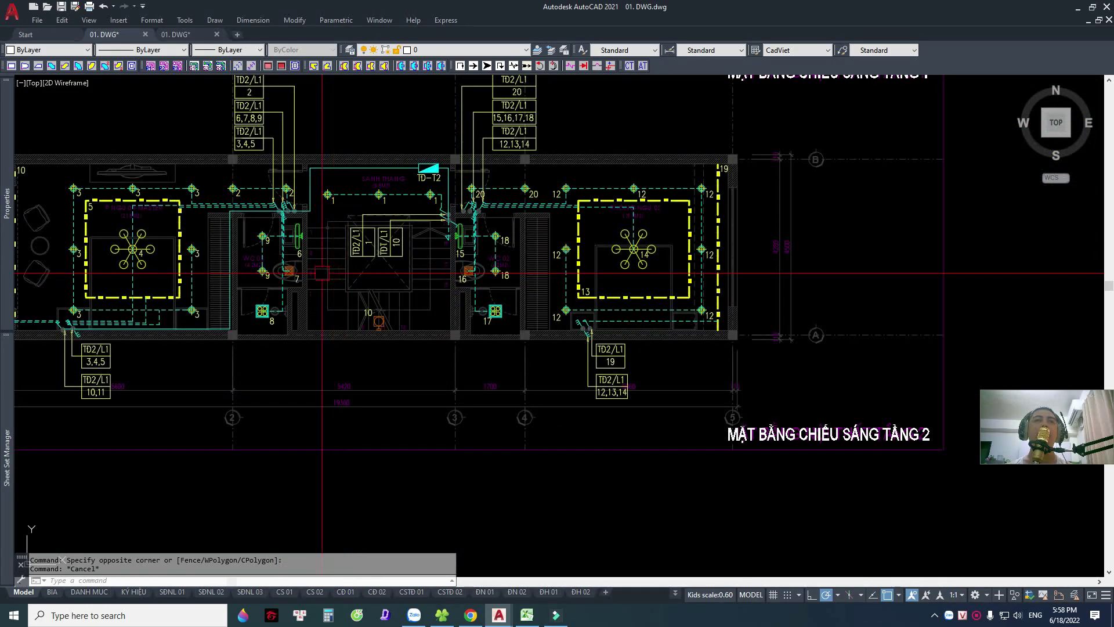
pyautogui.scroll(5, 322, 273)
pyautogui.click(316, 328)
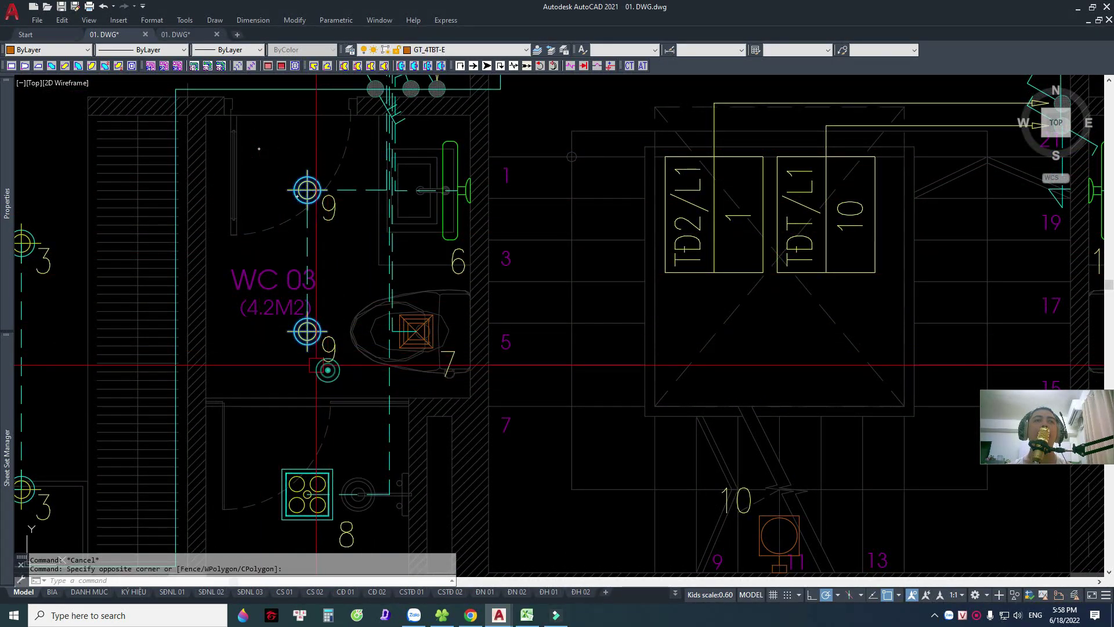
pyautogui.press('Escape')
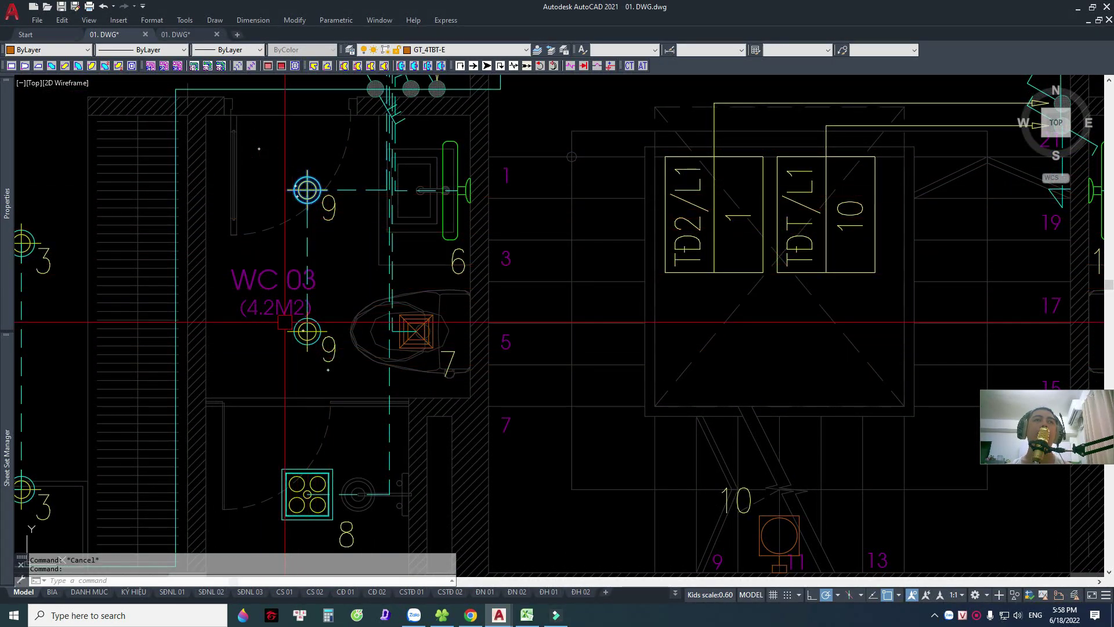
pyautogui.scroll(-3, 285, 322)
pyautogui.scroll(1, 315, 286)
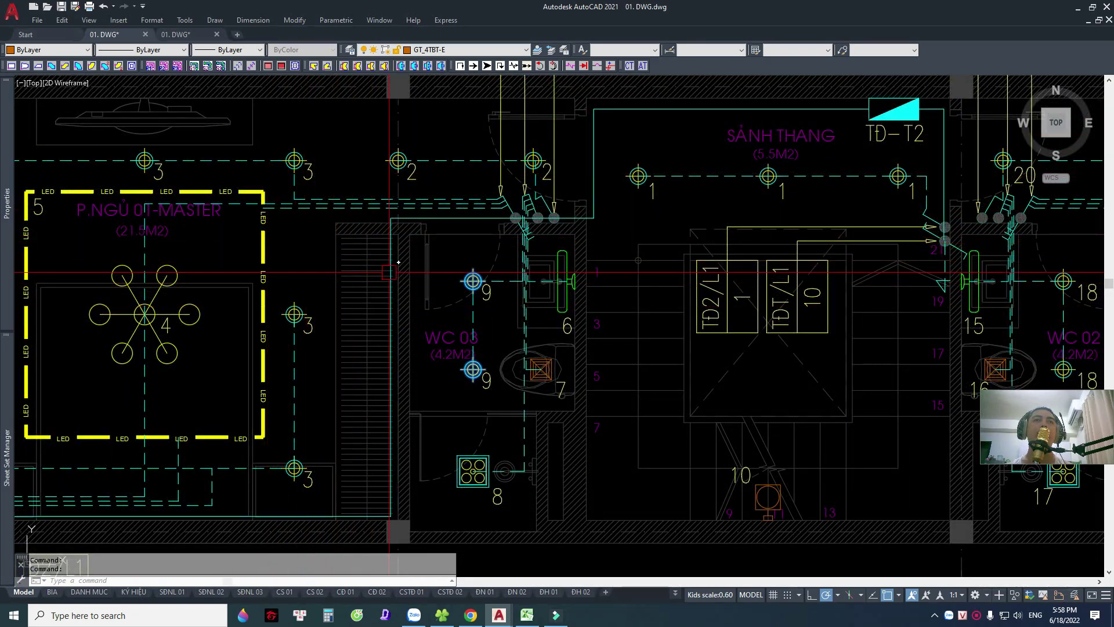
pyautogui.press('Escape')
pyautogui.scroll(2, 457, 271)
pyautogui.click(505, 321)
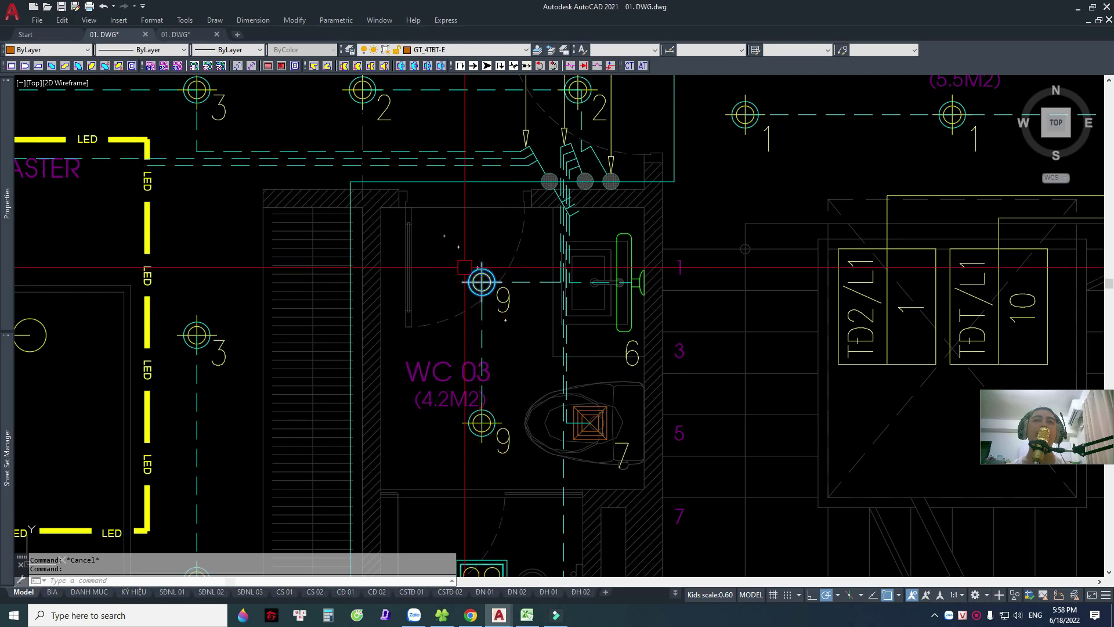
# Pan and zoom to the MẶT BẰNG CHIẾU SÁNG TẦNG 1 lighting plan's fixture points.
pyautogui.scroll(-3, 465, 268)
pyautogui.scroll(-2, 580, 276)
pyautogui.scroll(-2, 713, 285)
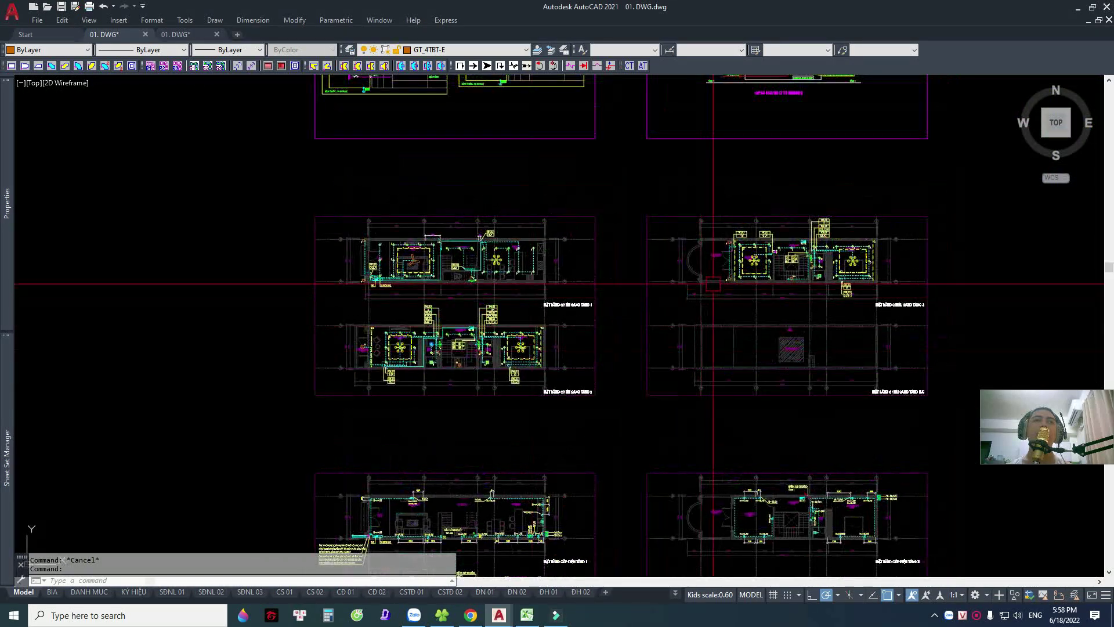
pyautogui.scroll(10, 713, 284)
pyautogui.scroll(-2, 708, 279)
pyautogui.scroll(-10, 738, 278)
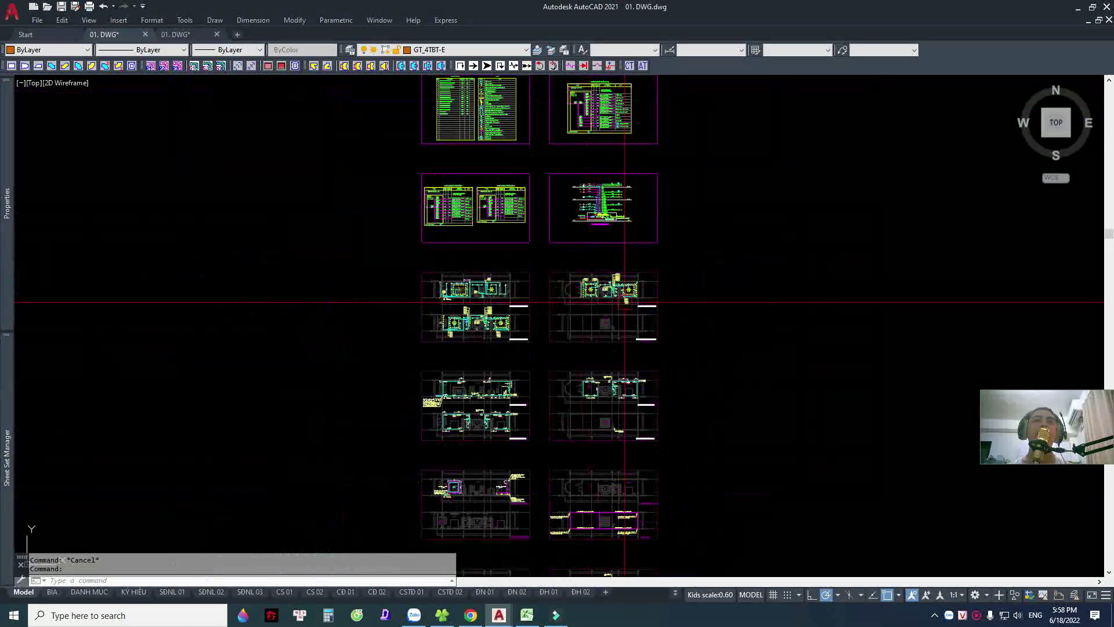
pyautogui.scroll(5, 383, 314)
pyautogui.scroll(4, 383, 314)
pyautogui.moveTo(304, 230); pyautogui.dragTo(348, 247, button='middle')
pyautogui.scroll(-3, 406, 279)
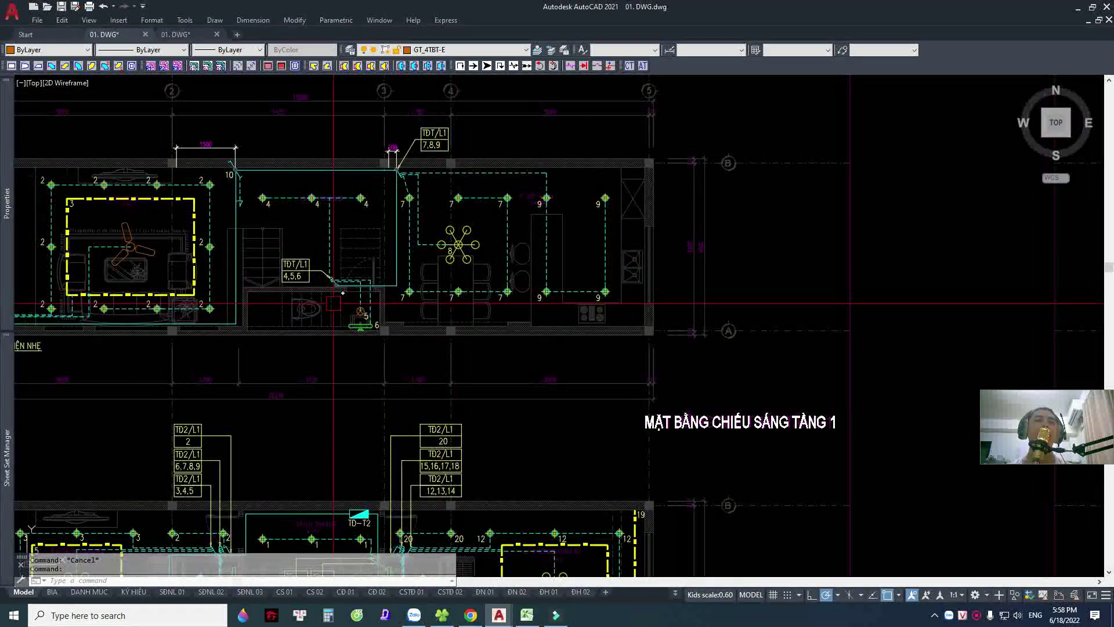
pyautogui.scroll(5, 447, 305)
pyautogui.scroll(-10, 447, 305)
pyautogui.scroll(-3, 497, 311)
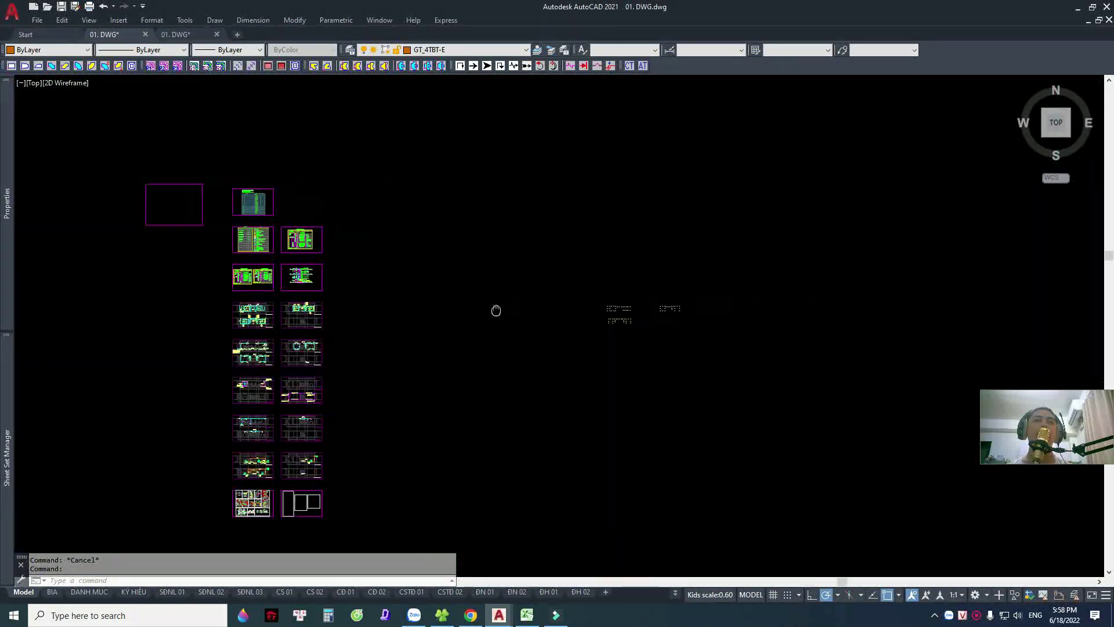
pyautogui.scroll(10, 614, 331)
pyautogui.scroll(2, 530, 241)
pyautogui.scroll(3, 576, 326)
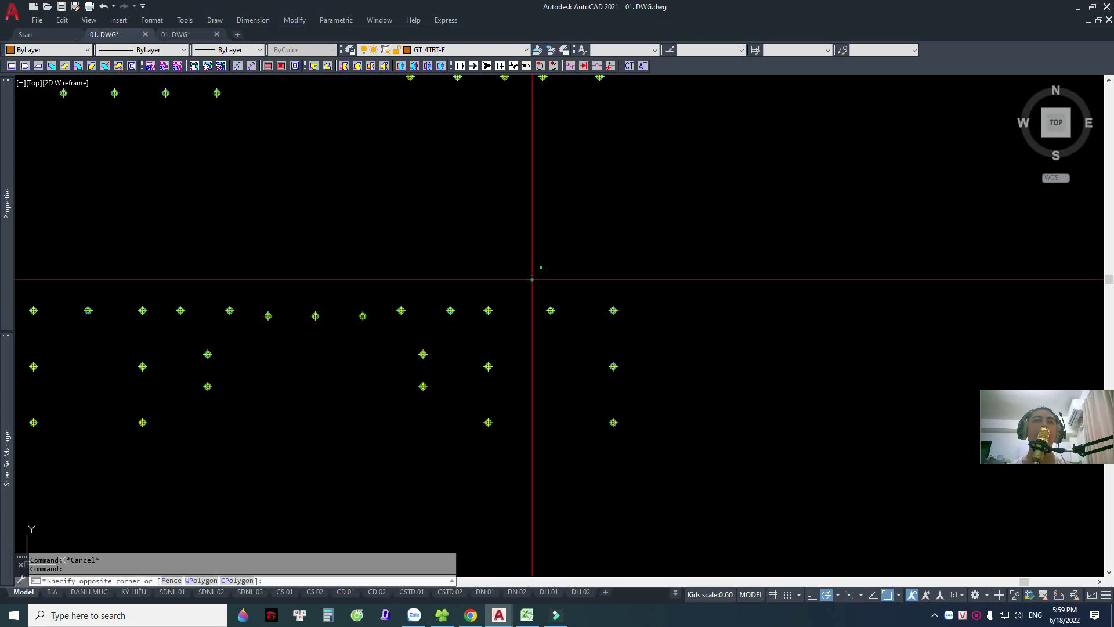
# Window-select the copied fixtures beside the sheets and erase them, then erase the remaining copies.
pyautogui.click(644, 350)
pyautogui.click(629, 446)
pyautogui.click(483, 358)
pyautogui.click(519, 441)
pyautogui.press('Delete')
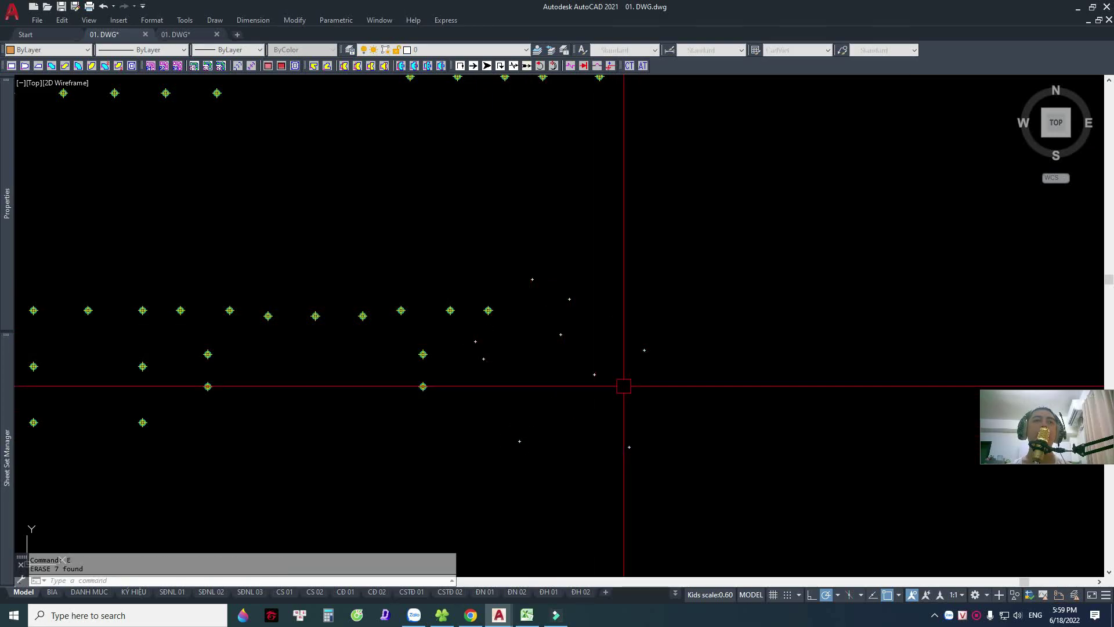
pyautogui.scroll(-3, 544, 335)
pyautogui.click(252, 215)
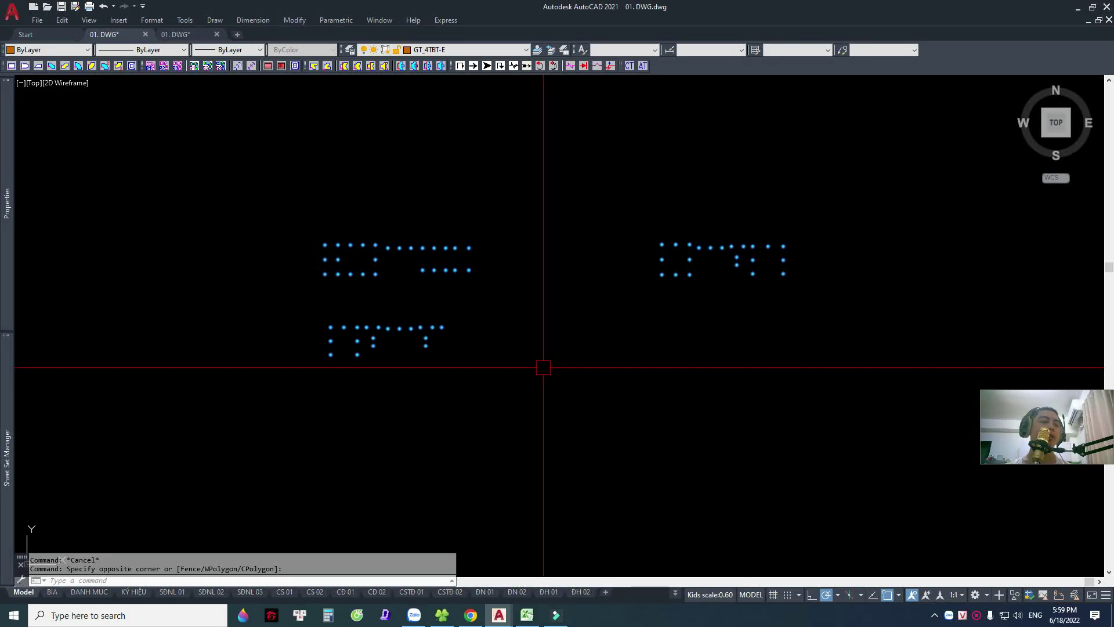
pyautogui.write('e')
pyautogui.press('Return')
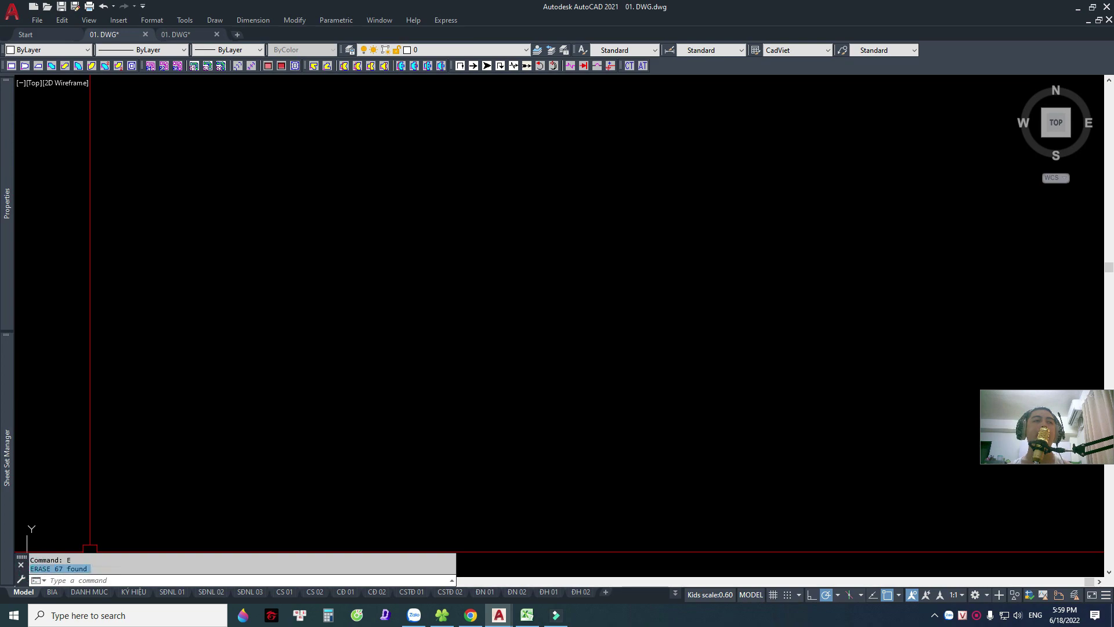
# Check the Excel workbook, then zoom out to show the whole sheet set.
pyautogui.click(528, 618)
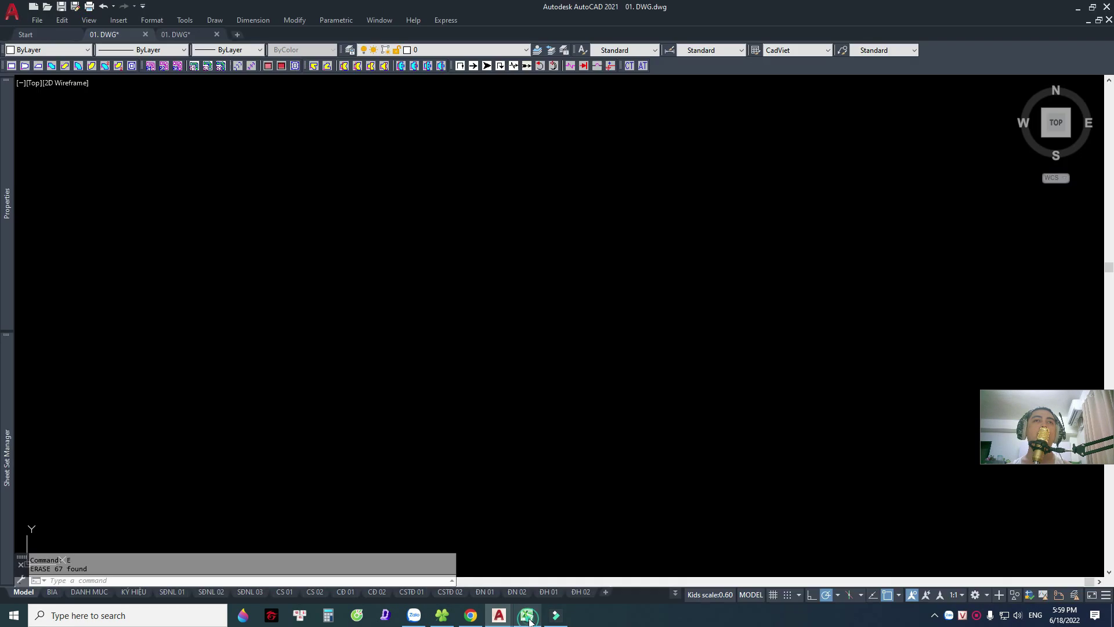
pyautogui.scroll(-5, 466, 290)
pyautogui.scroll(2, 446, 341)
pyautogui.scroll(4, 576, 142)
pyautogui.scroll(4, 617, 116)
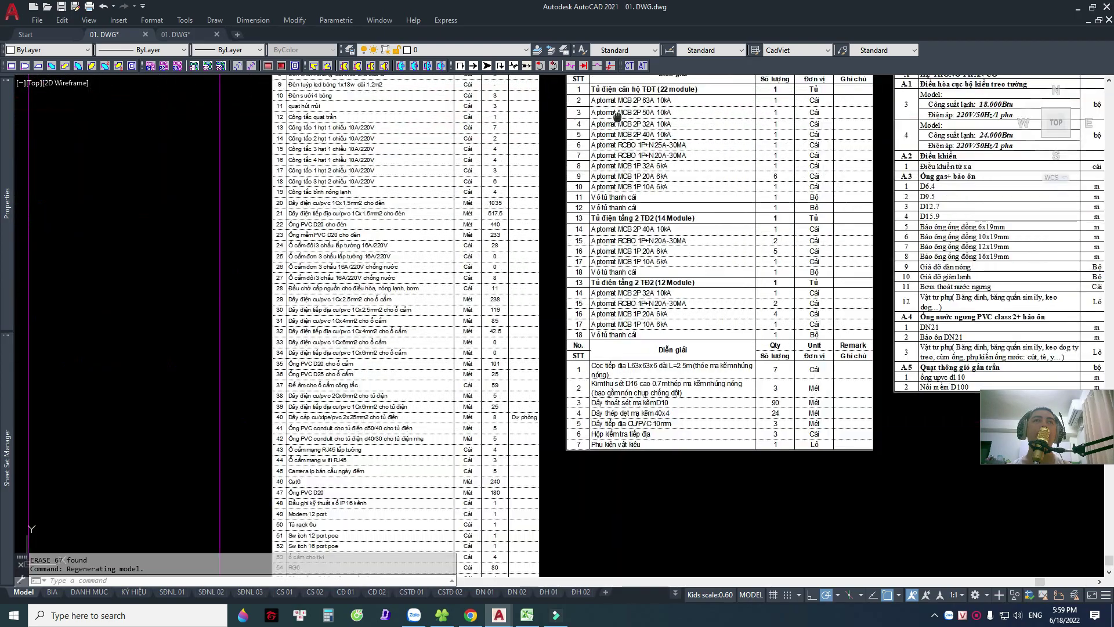
pyautogui.scroll(-3, 616, 116)
pyautogui.scroll(3, 580, 191)
pyautogui.scroll(3, 551, 251)
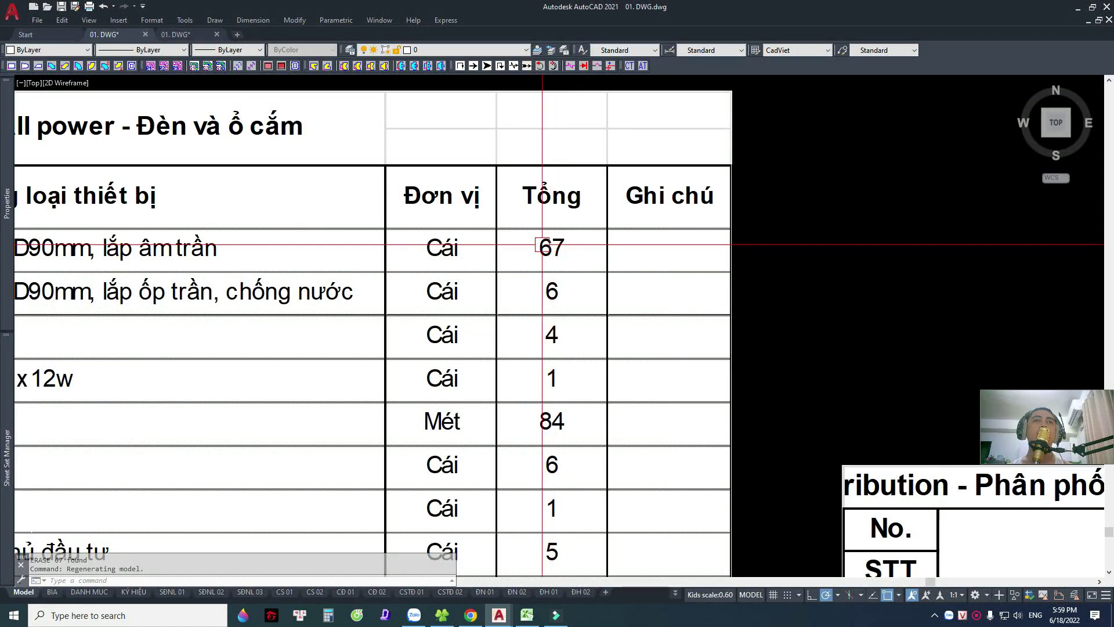
pyautogui.scroll(-7, 546, 243)
pyautogui.scroll(-4, 564, 235)
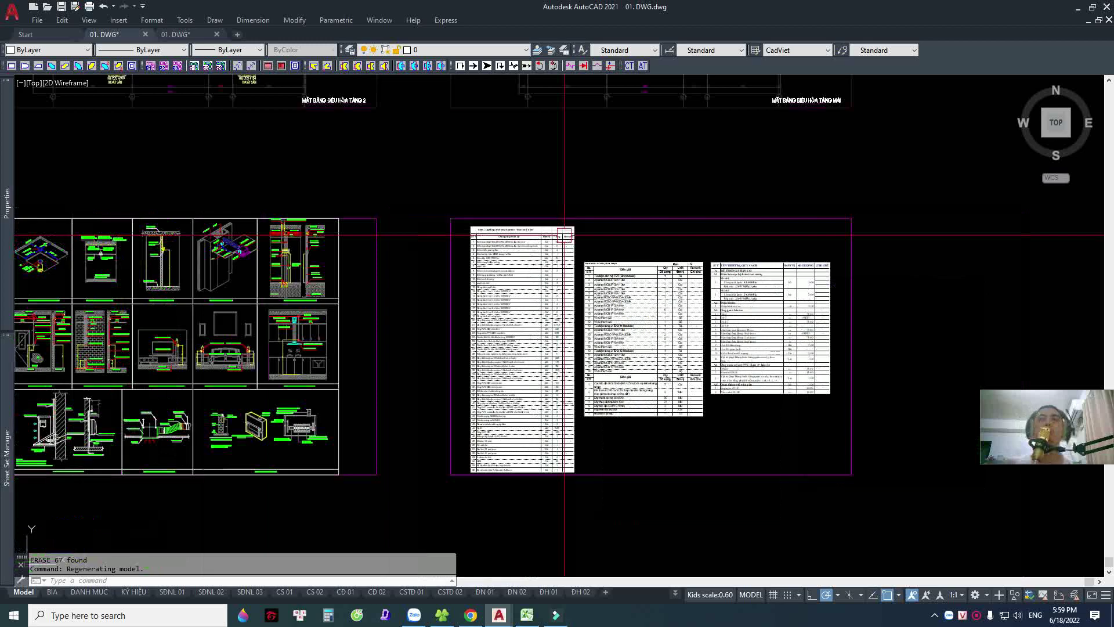
pyautogui.scroll(-3, 657, 284)
pyautogui.scroll(-3, 639, 293)
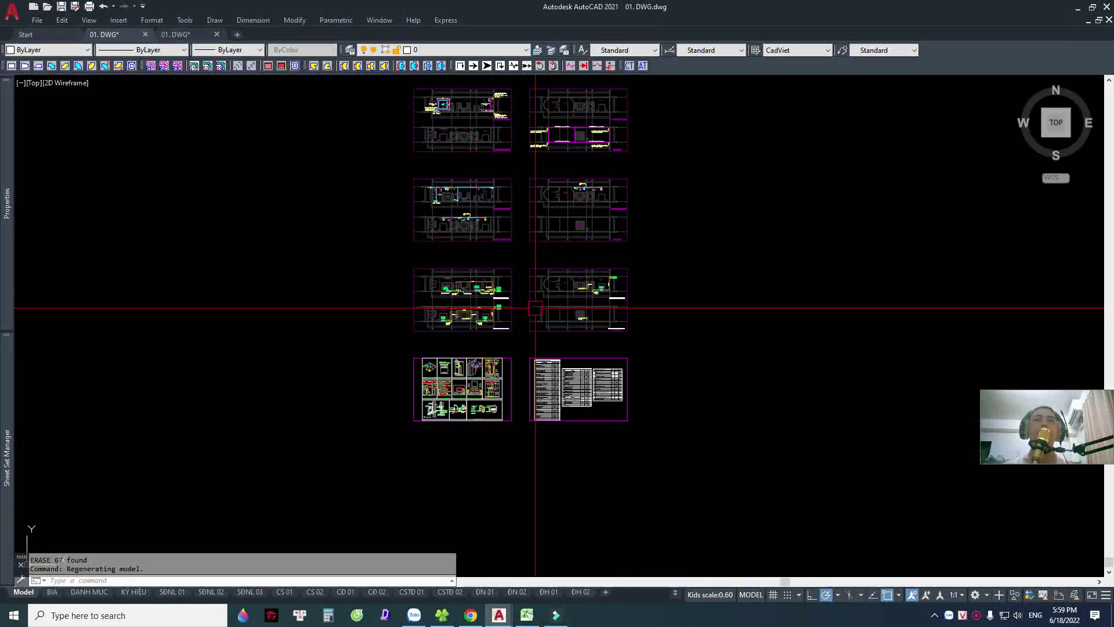
pyautogui.scroll(-2, 621, 301)
pyautogui.scroll(-1, 611, 305)
pyautogui.moveTo(611, 305); pyautogui.dragTo(609, 344, button='middle')
pyautogui.write('bk')
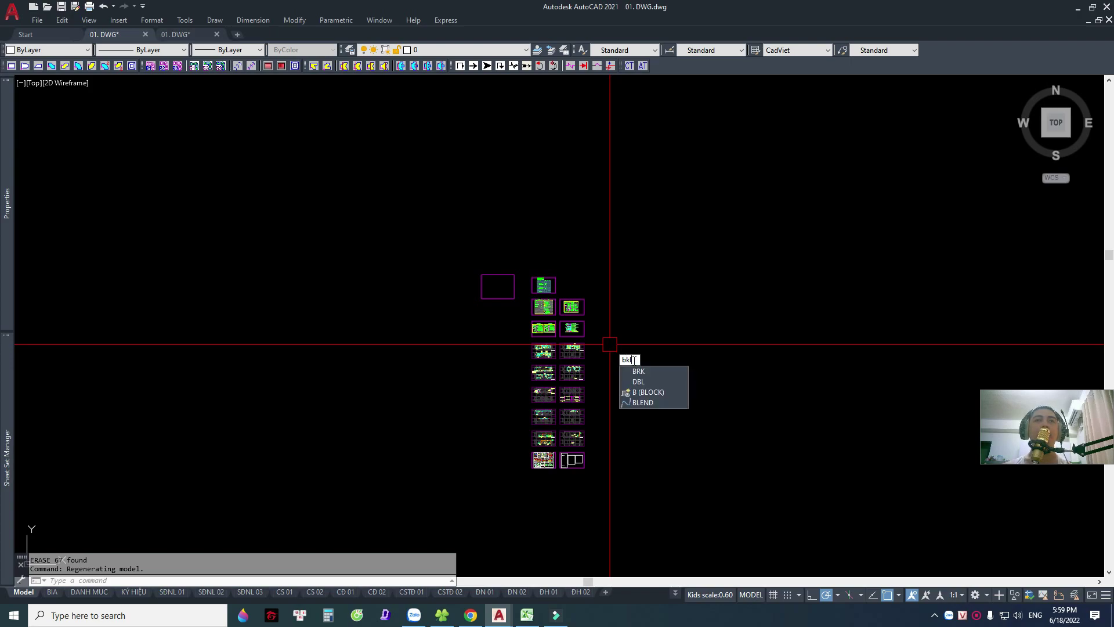
pyautogui.press('Return')
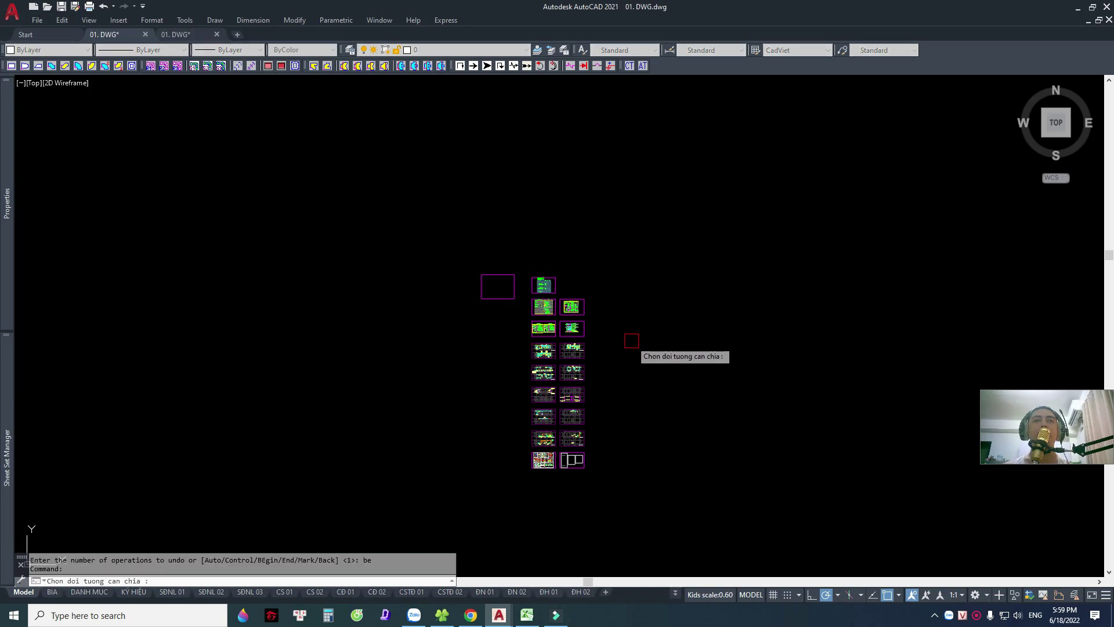
pyautogui.scroll(2, 598, 329)
pyautogui.scroll(4, 603, 327)
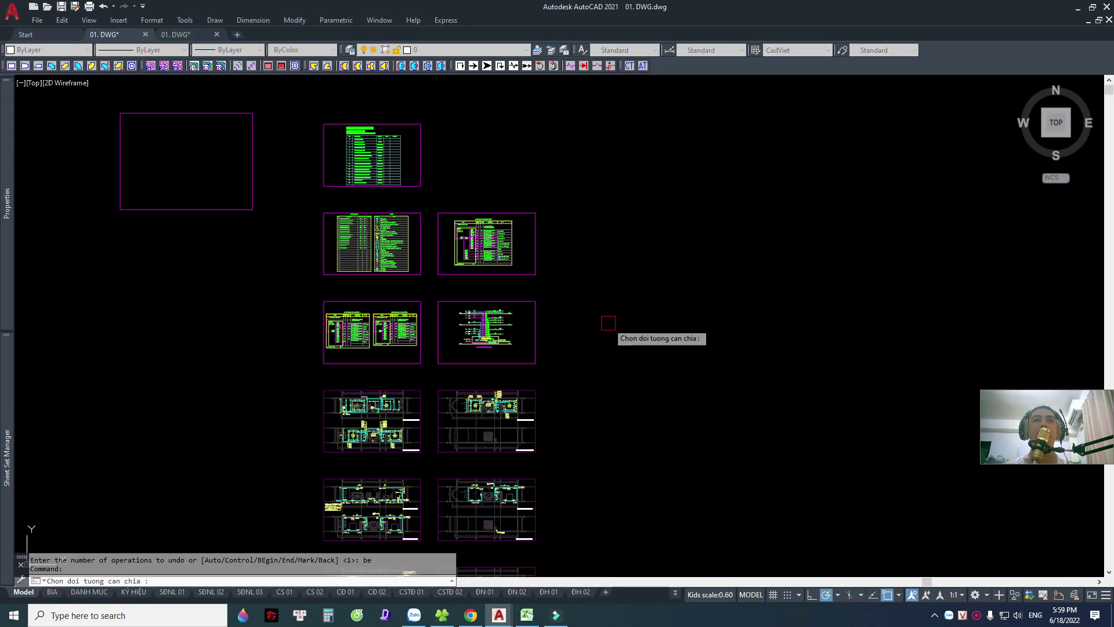
pyautogui.click(262, 275)
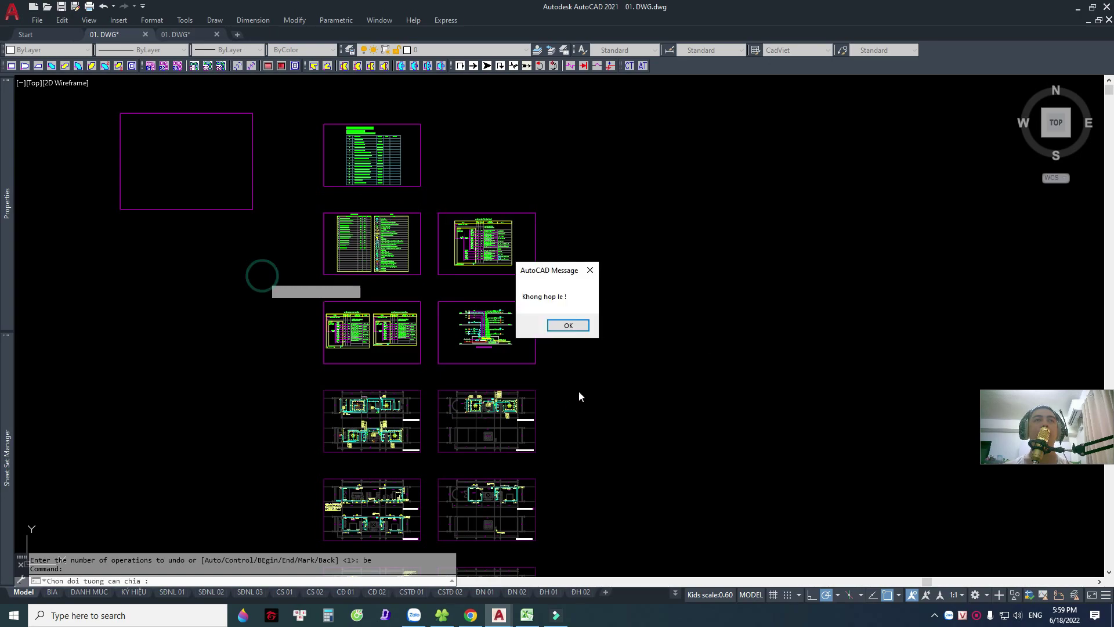
pyautogui.click(568, 326)
pyautogui.press('Escape')
pyautogui.press('Escape')
pyautogui.moveTo(572, 331); pyautogui.dragTo(590, 336, button='middle')
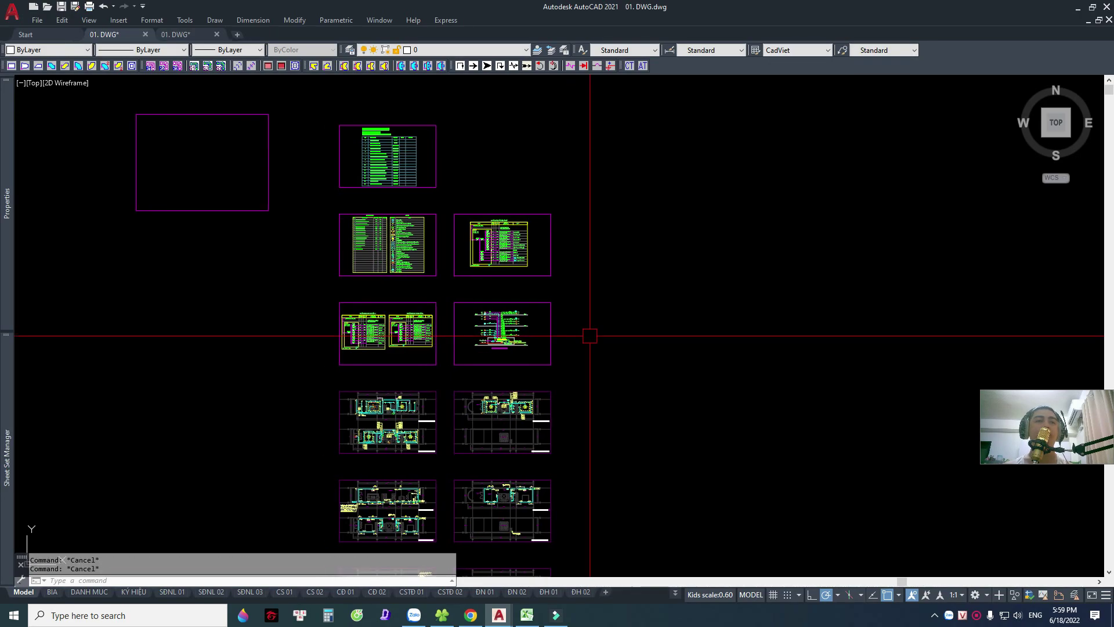
pyautogui.write('p')
pyautogui.press('Return')
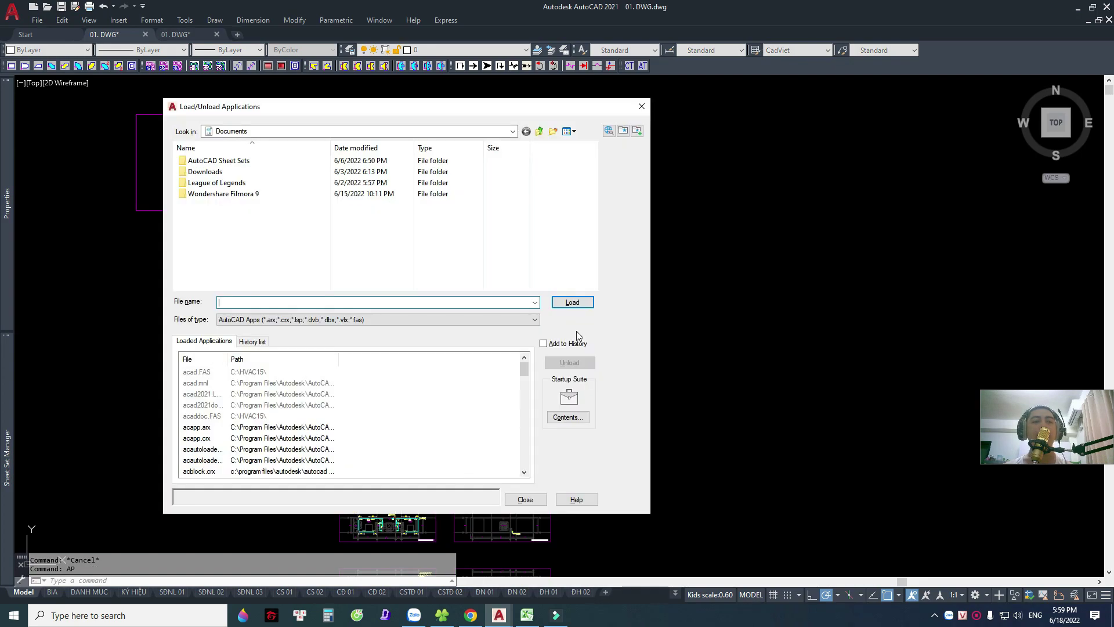
pyautogui.press('Escape')
pyautogui.press('F10')
pyautogui.moveTo(532, 306)
pyautogui.mouseDown(button='middle')
pyautogui.moveTo(572, 319)
pyautogui.moveTo(573, 333)
pyautogui.mouseUp(button='middle')
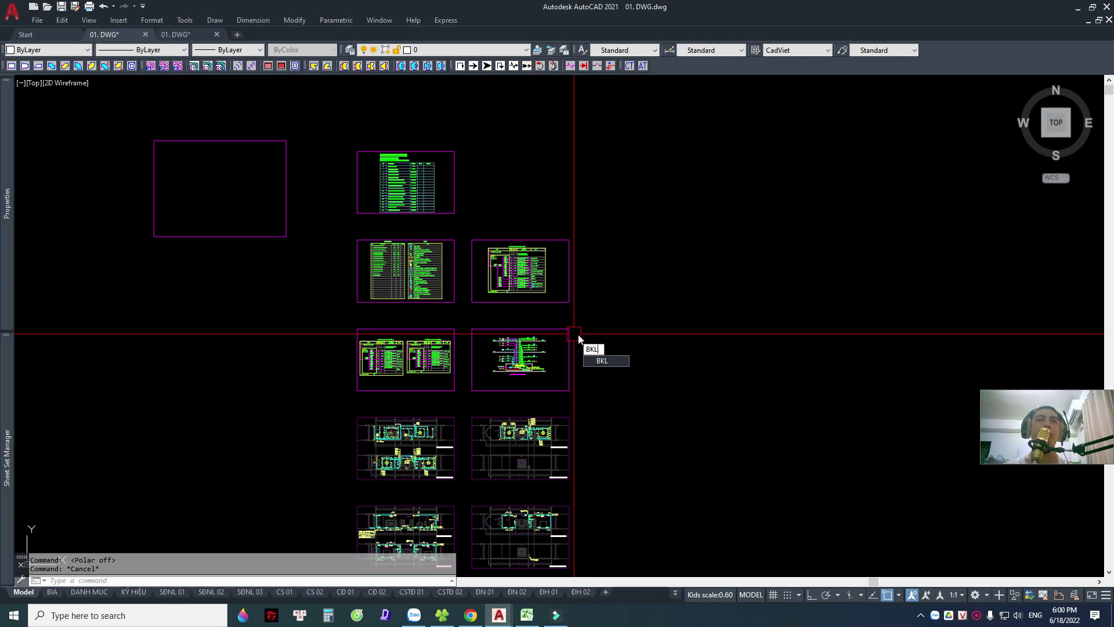
# Window-select all sheets (263 objects), include block symbols, and place a block statistics table.
pyautogui.scroll(2, 578, 333)
pyautogui.scroll(-3, 578, 334)
pyautogui.scroll(-3, 530, 210)
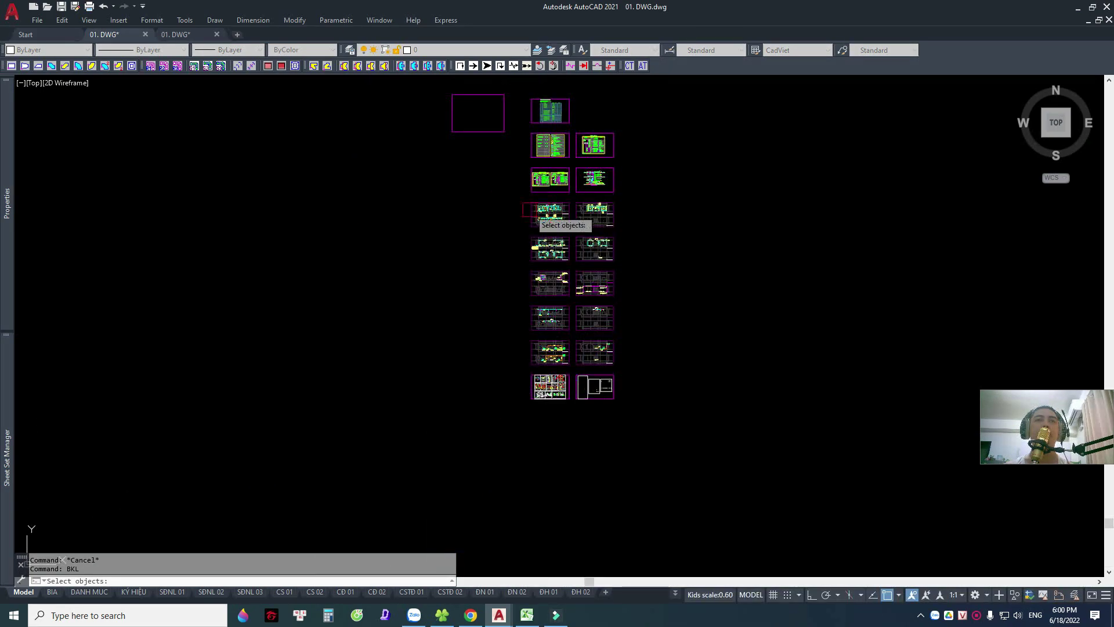
pyautogui.click(483, 185)
pyautogui.click(654, 367)
pyautogui.press('Return')
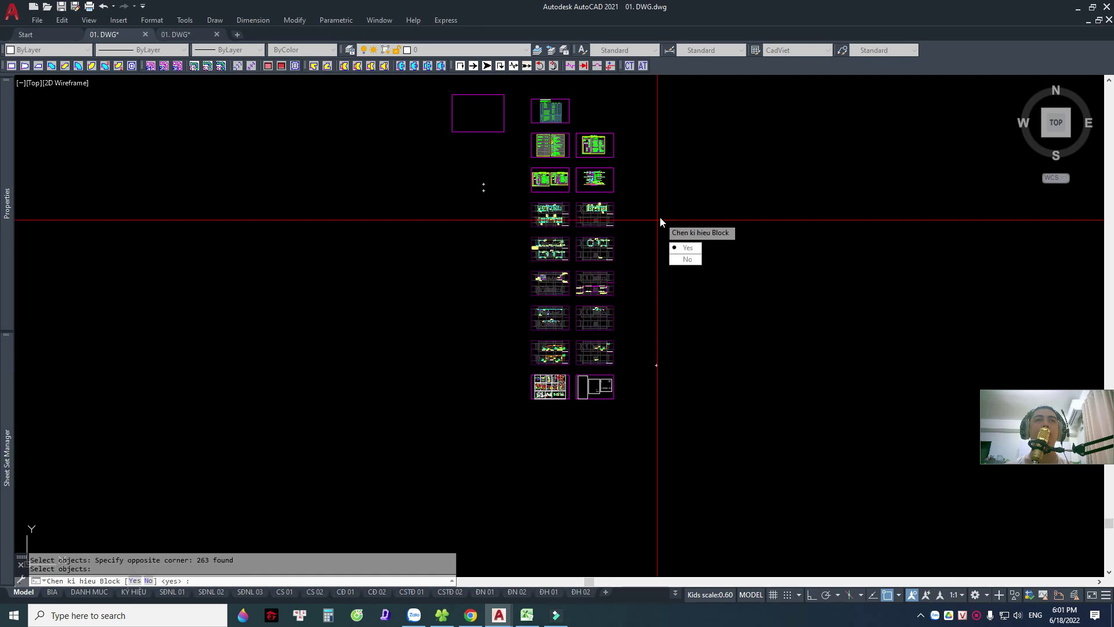
pyautogui.scroll(5, 660, 217)
pyautogui.press('Return')
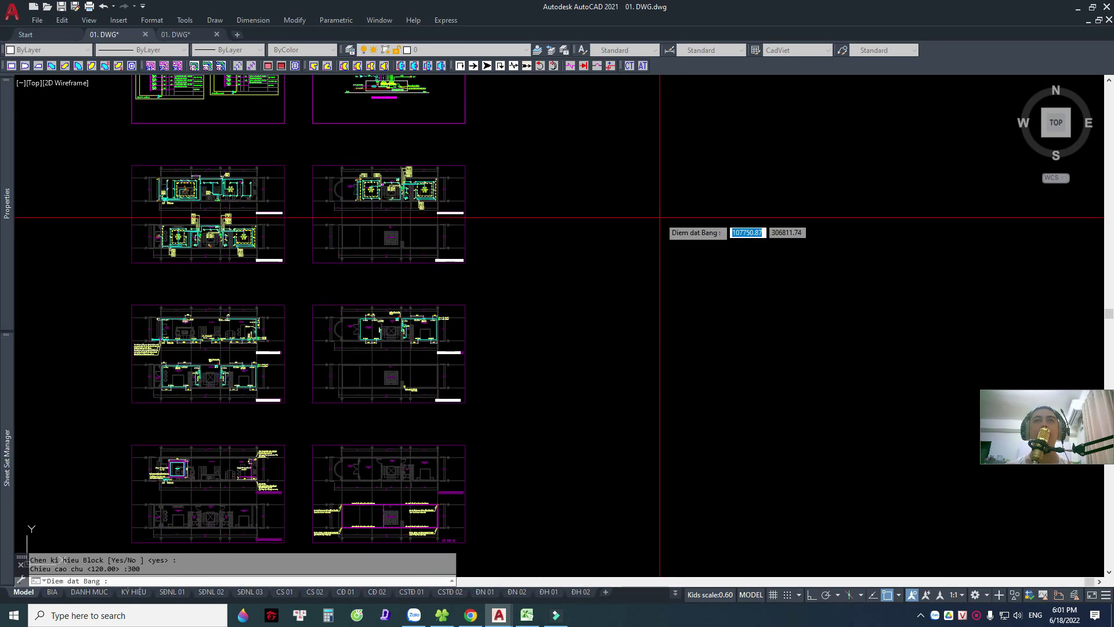
pyautogui.click(660, 220)
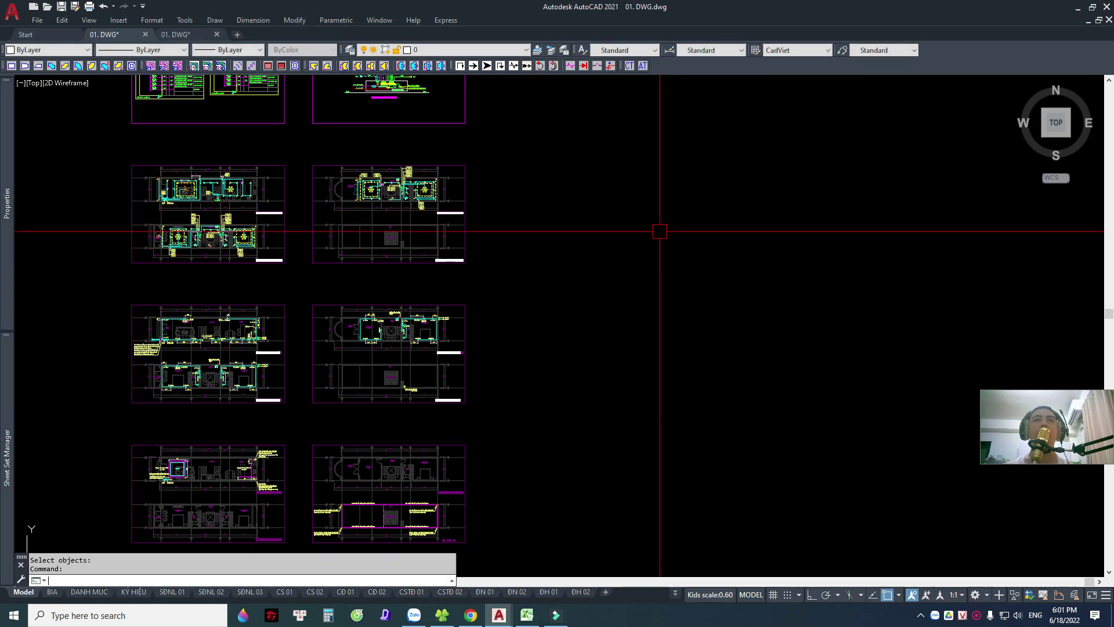
# Rerun the block table on 262 selected objects with symbols and place it beside the sheets.
pyautogui.press('Return')
pyautogui.scroll(-4, 498, 231)
pyautogui.click(288, 195)
pyautogui.click(550, 463)
pyautogui.press('Return')
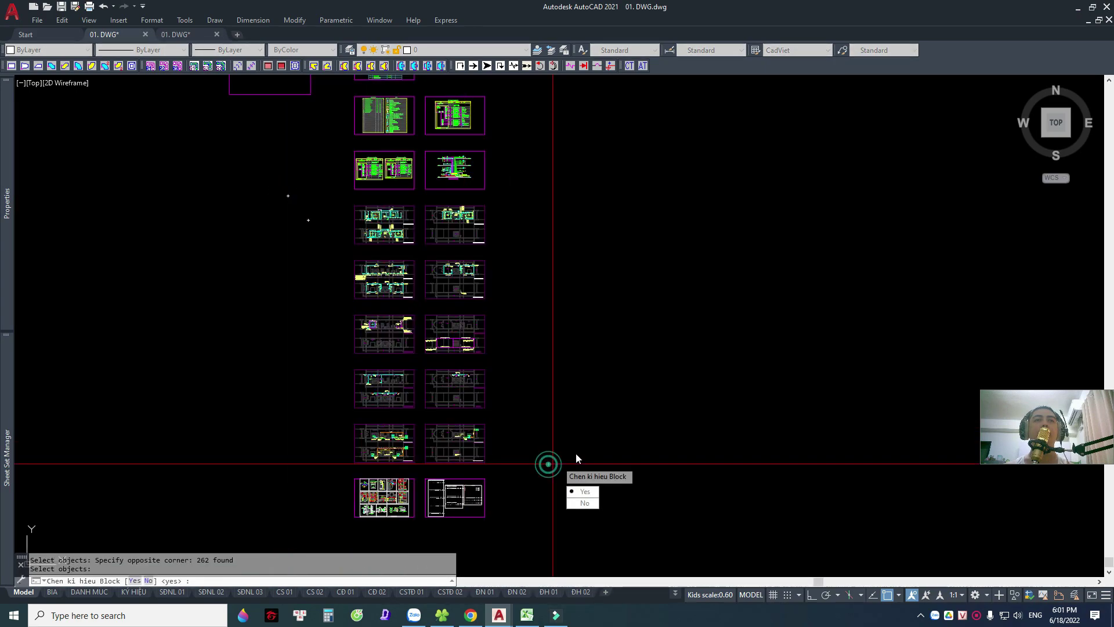
pyautogui.press('Return')
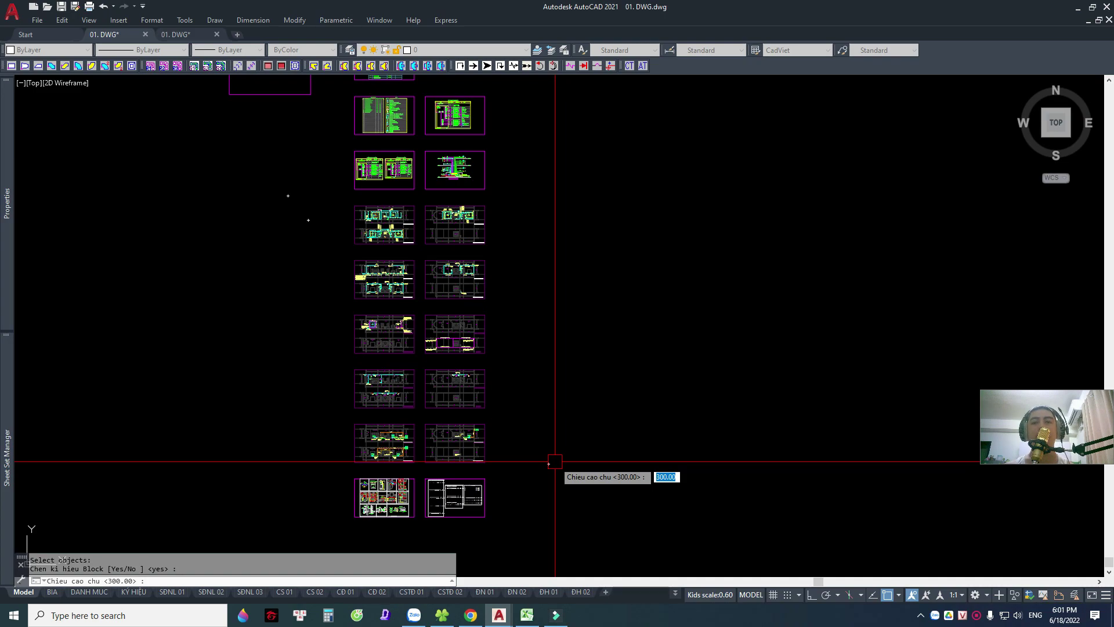
pyautogui.write('500')
pyautogui.click(598, 244)
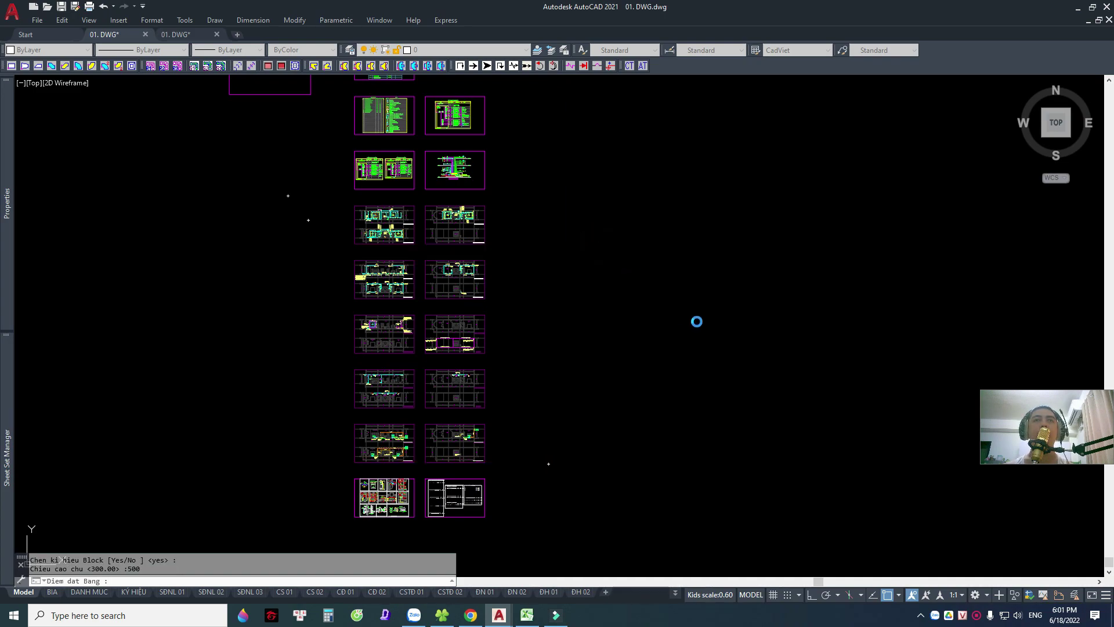
pyautogui.scroll(8, 642, 300)
pyautogui.scroll(-3, 704, 277)
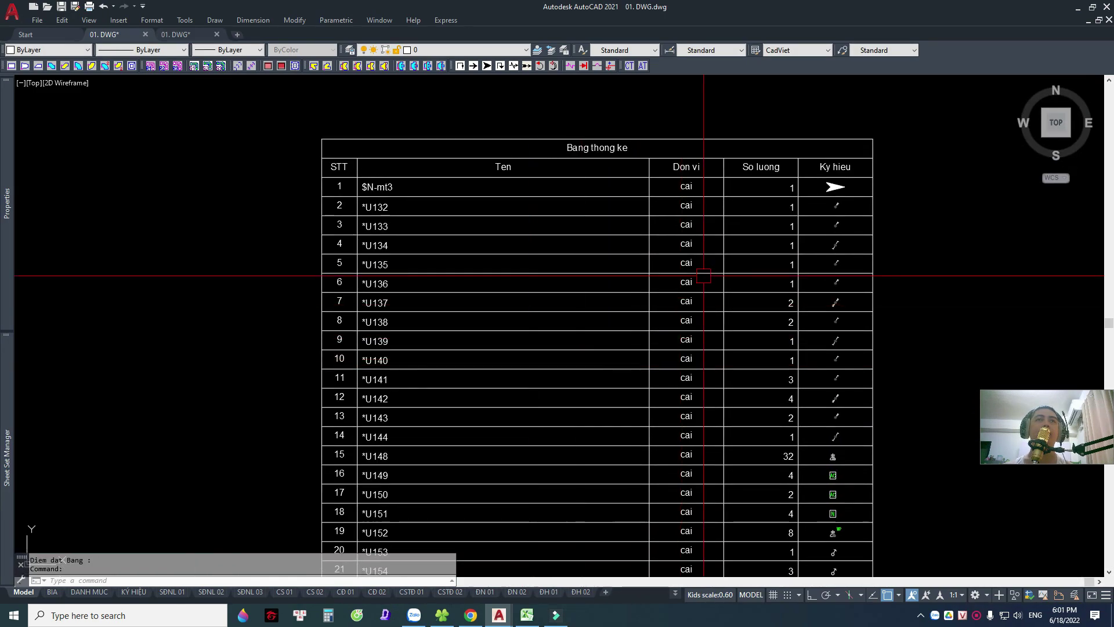
pyautogui.scroll(3, 704, 277)
pyautogui.scroll(-5, 673, 348)
pyautogui.scroll(6, 673, 348)
pyautogui.moveTo(673, 346)
pyautogui.mouseDown(button='middle')
pyautogui.moveTo(667, 151)
pyautogui.moveTo(667, 192)
pyautogui.mouseUp(button='middle')
pyautogui.moveTo(662, 371); pyautogui.dragTo(650, 191, button='middle')
pyautogui.scroll(-2, 642, 370)
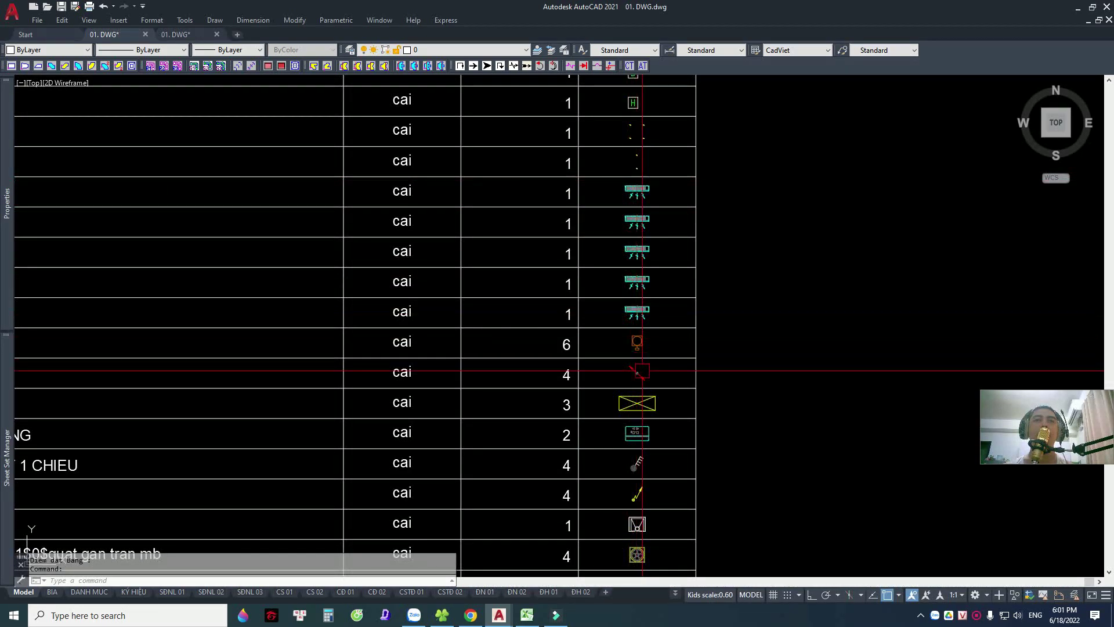
pyautogui.moveTo(642, 372); pyautogui.dragTo(622, 308, button='middle')
pyautogui.moveTo(612, 504)
pyautogui.mouseDown(button='middle')
pyautogui.moveTo(599, 340)
pyautogui.moveTo(562, 295)
pyautogui.moveTo(575, 177)
pyautogui.mouseUp(button='middle')
pyautogui.moveTo(603, 371); pyautogui.dragTo(609, 230, button='middle')
pyautogui.moveTo(616, 394); pyautogui.dragTo(618, 301, button='middle')
pyautogui.moveTo(621, 416)
pyautogui.mouseDown(button='middle')
pyautogui.moveTo(621, 390)
pyautogui.moveTo(582, 361)
pyautogui.mouseUp(button='middle')
pyautogui.scroll(2, 581, 360)
pyautogui.scroll(2, 603, 349)
pyautogui.click(605, 347)
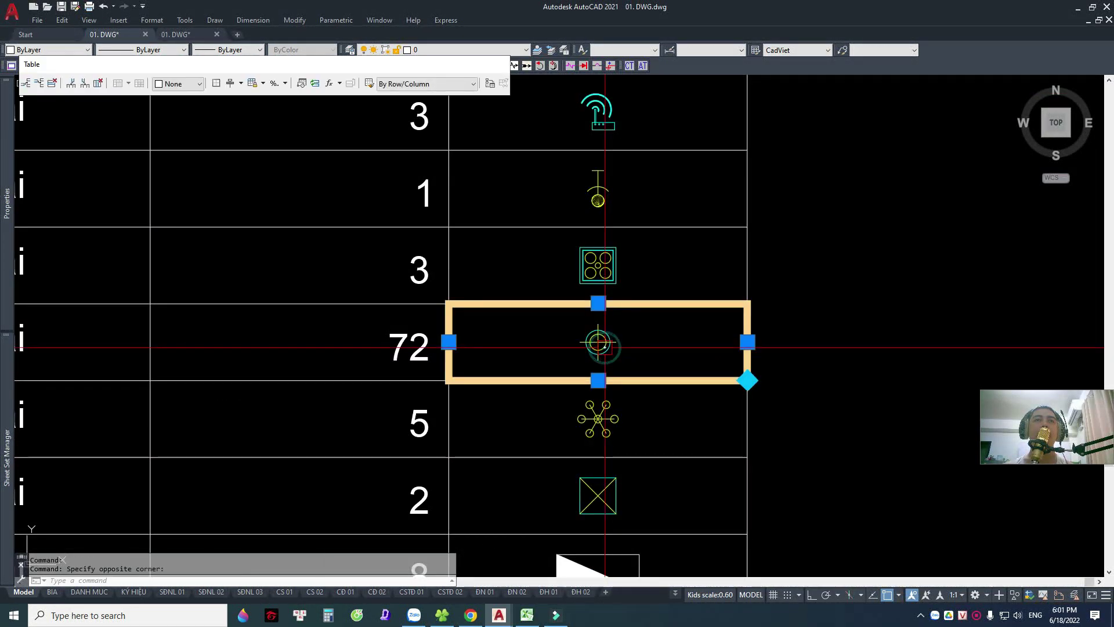
pyautogui.press('Escape')
pyautogui.press('Escape')
pyautogui.moveTo(598, 343); pyautogui.dragTo(718, 328, button='middle')
pyautogui.scroll(-2, 523, 335)
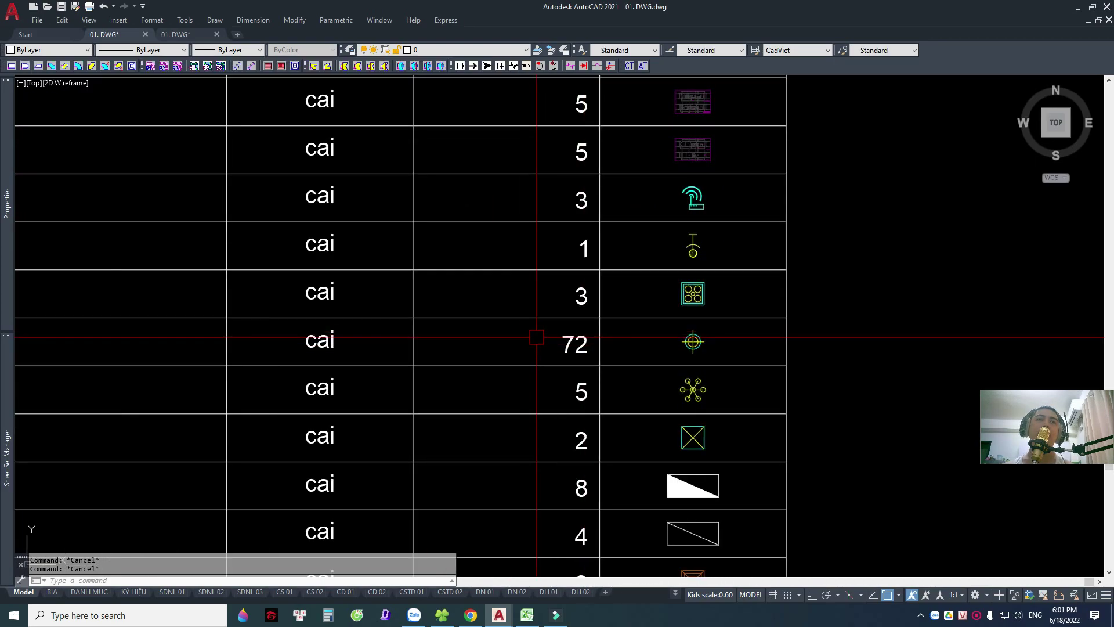
pyautogui.scroll(-2, 688, 346)
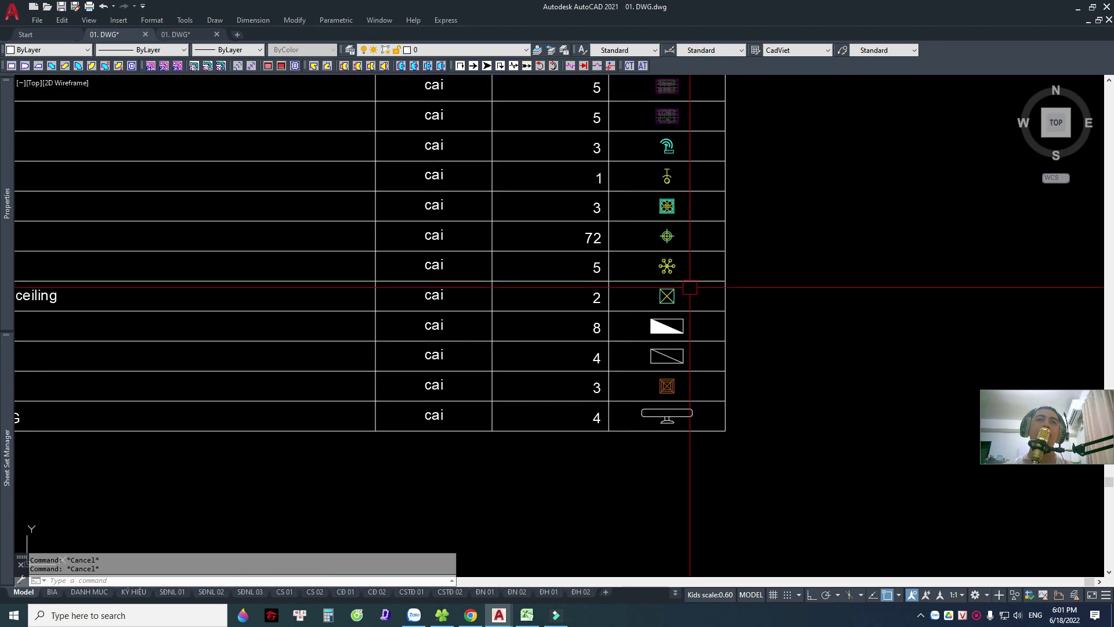
pyautogui.scroll(-3, 660, 373)
pyautogui.moveTo(660, 373); pyautogui.dragTo(592, 341, button='middle')
pyautogui.scroll(-3, 592, 342)
pyautogui.scroll(4, 473, 262)
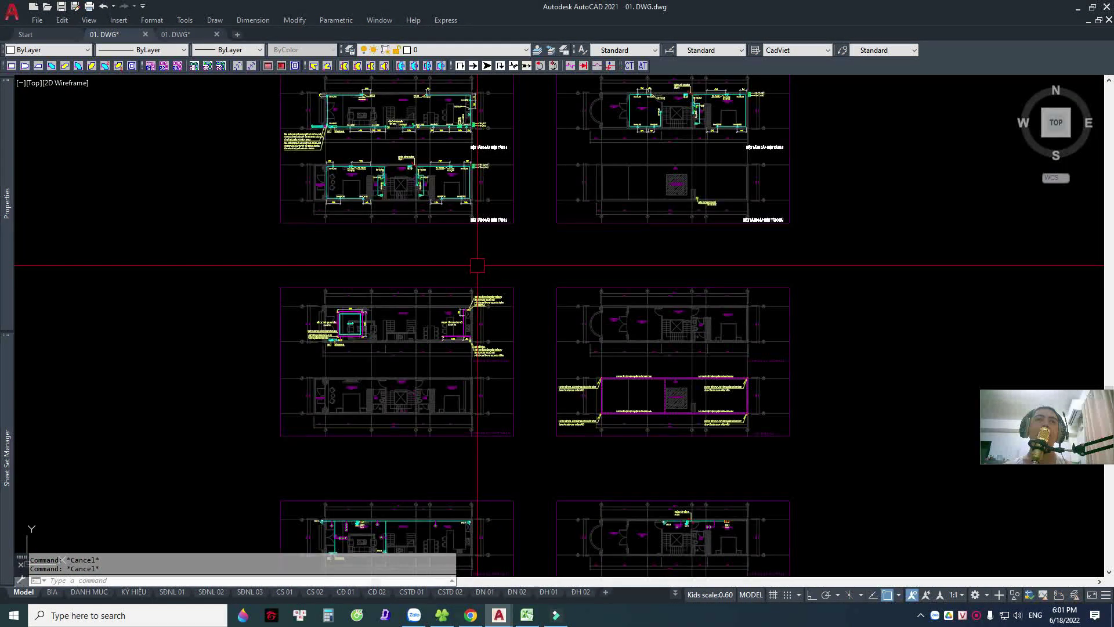
pyautogui.scroll(-1, 610, 373)
pyautogui.scroll(-1, 637, 225)
pyautogui.scroll(4, 637, 225)
pyautogui.scroll(4, 573, 231)
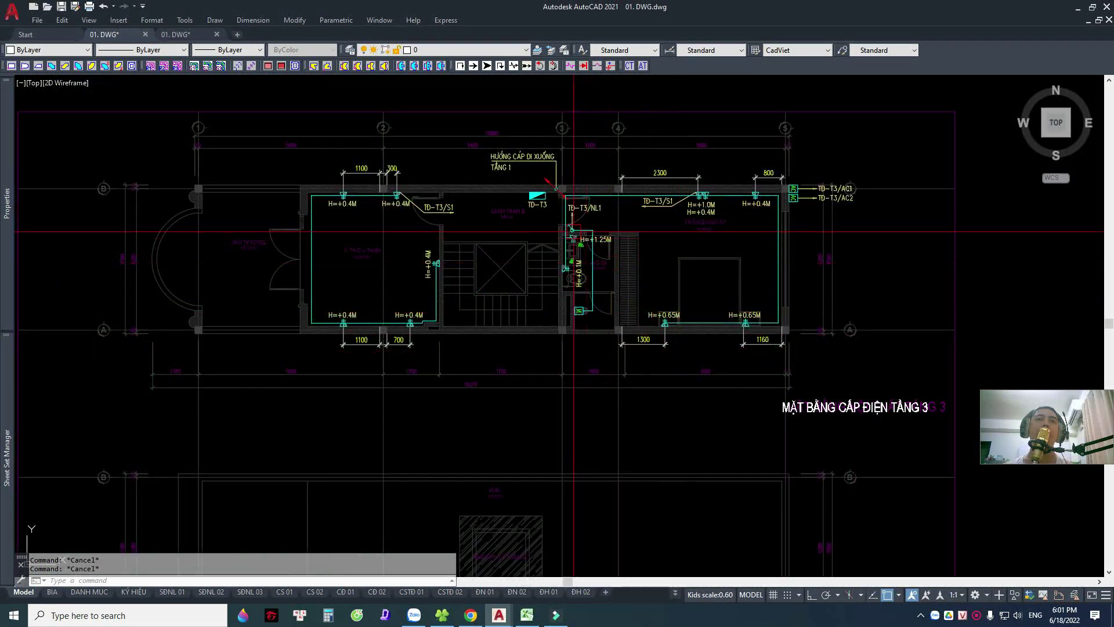
pyautogui.scroll(-5, 577, 323)
pyautogui.scroll(2, 498, 410)
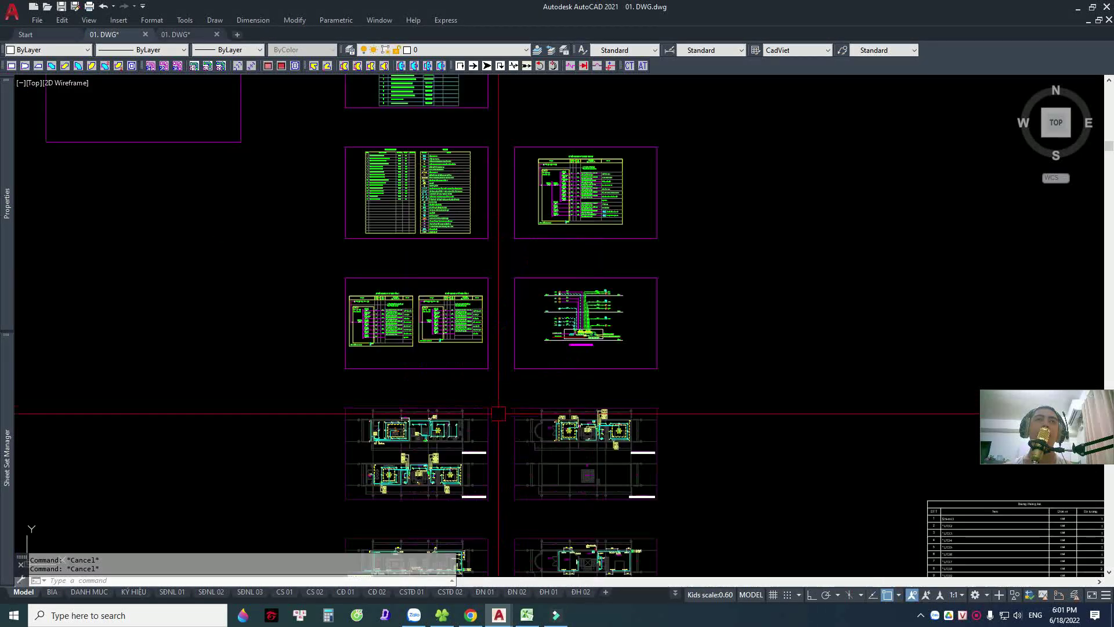
pyautogui.scroll(2, 527, 418)
pyautogui.moveTo(527, 418); pyautogui.dragTo(633, 275, button='middle')
pyautogui.scroll(4, 489, 257)
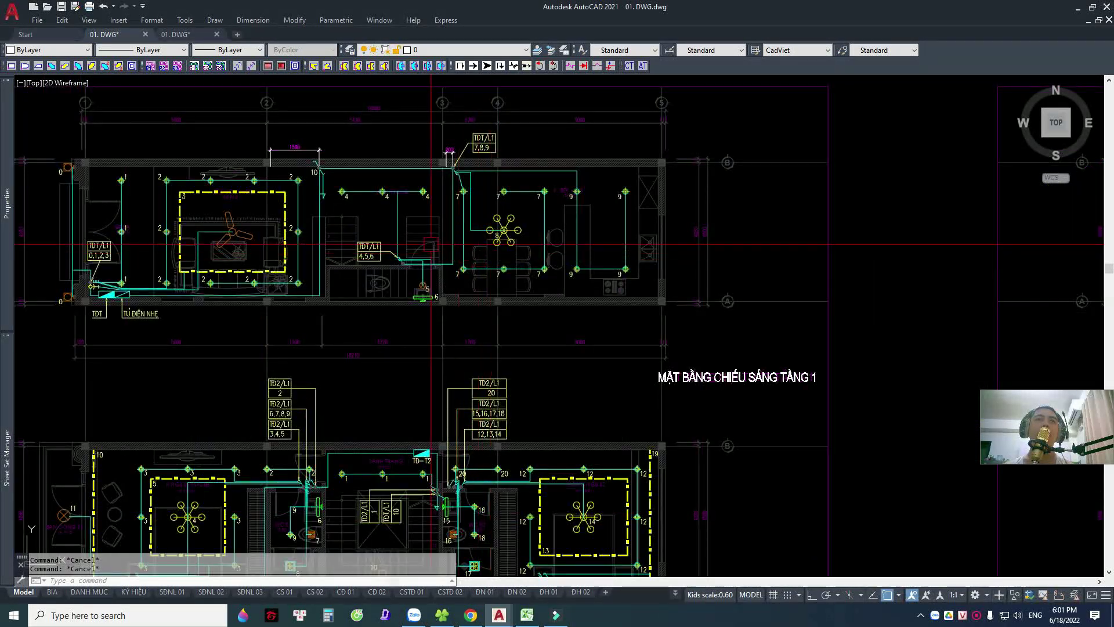
pyautogui.scroll(-5, 432, 244)
pyautogui.scroll(4, 742, 378)
pyautogui.scroll(3, 534, 240)
pyautogui.moveTo(536, 238)
pyautogui.mouseDown(button='middle')
pyautogui.moveTo(665, 372)
pyautogui.moveTo(673, 452)
pyautogui.mouseUp(button='middle')
pyautogui.moveTo(667, 174); pyautogui.dragTo(631, 425, button='middle')
pyautogui.moveTo(632, 232); pyautogui.dragTo(588, 376, button='middle')
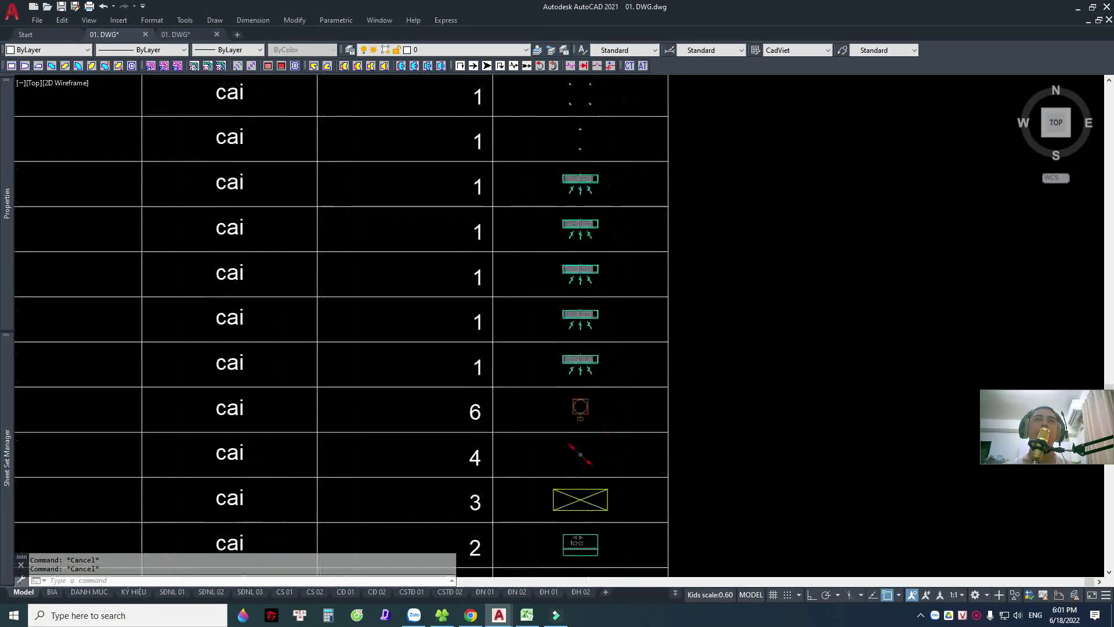
pyautogui.click(535, 149)
pyautogui.press('Escape')
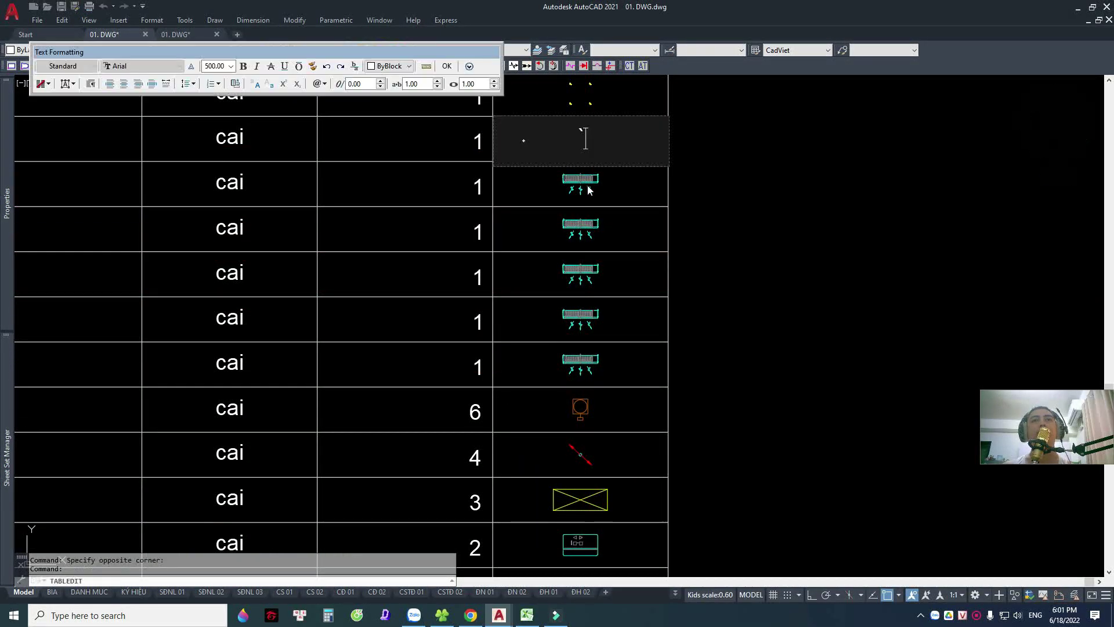
pyautogui.click(581, 181)
pyautogui.click(589, 225)
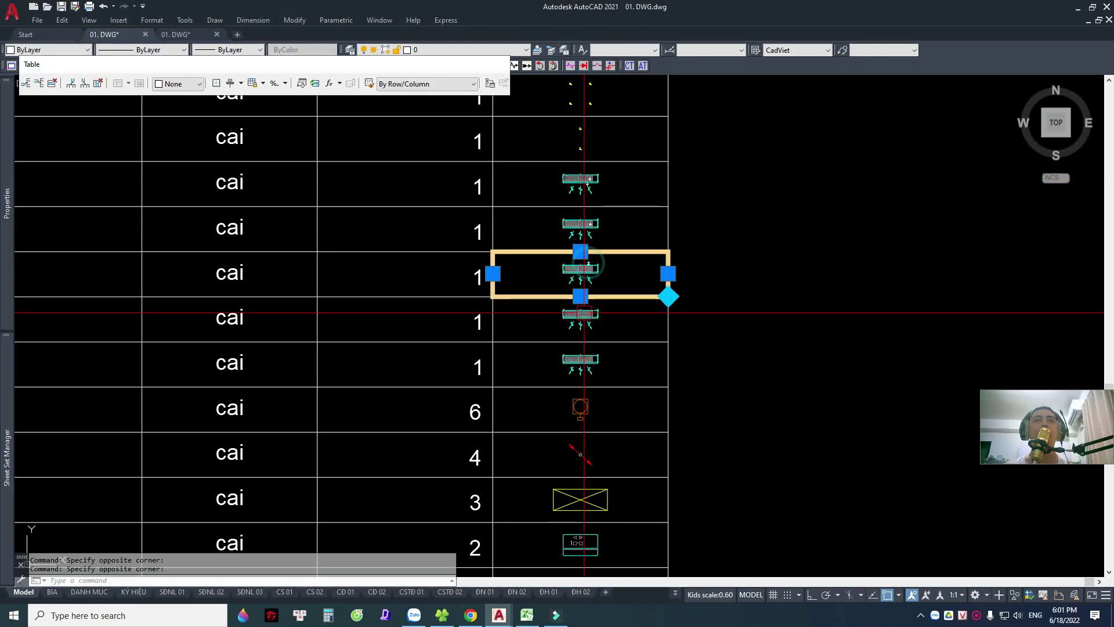
pyautogui.press('Escape')
pyautogui.press('Escape')
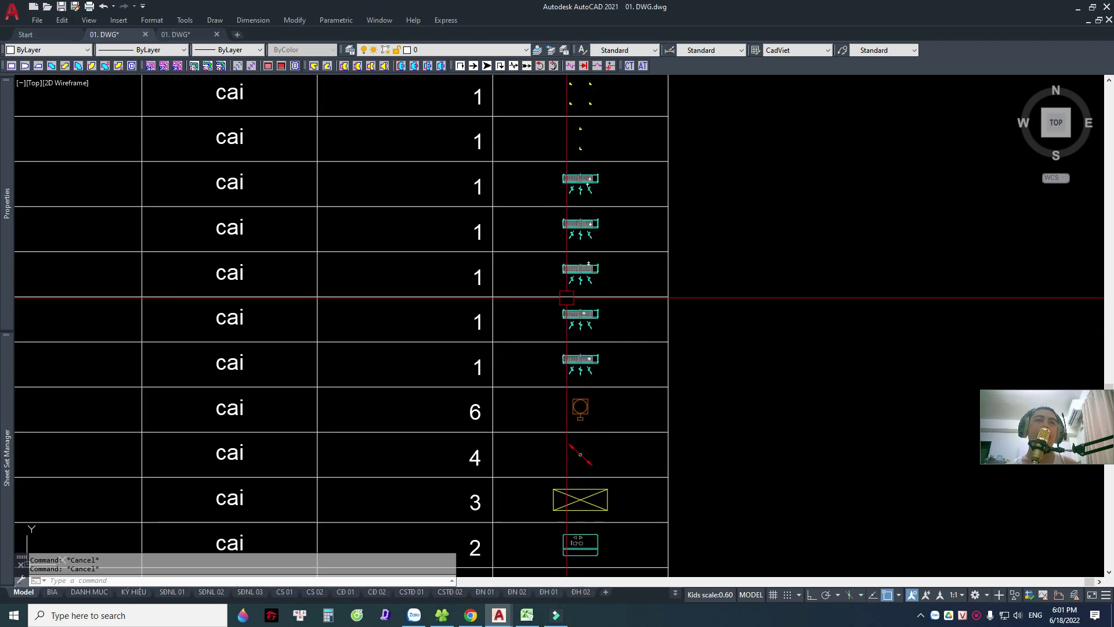
pyautogui.scroll(-10, 567, 297)
pyautogui.scroll(5, 455, 241)
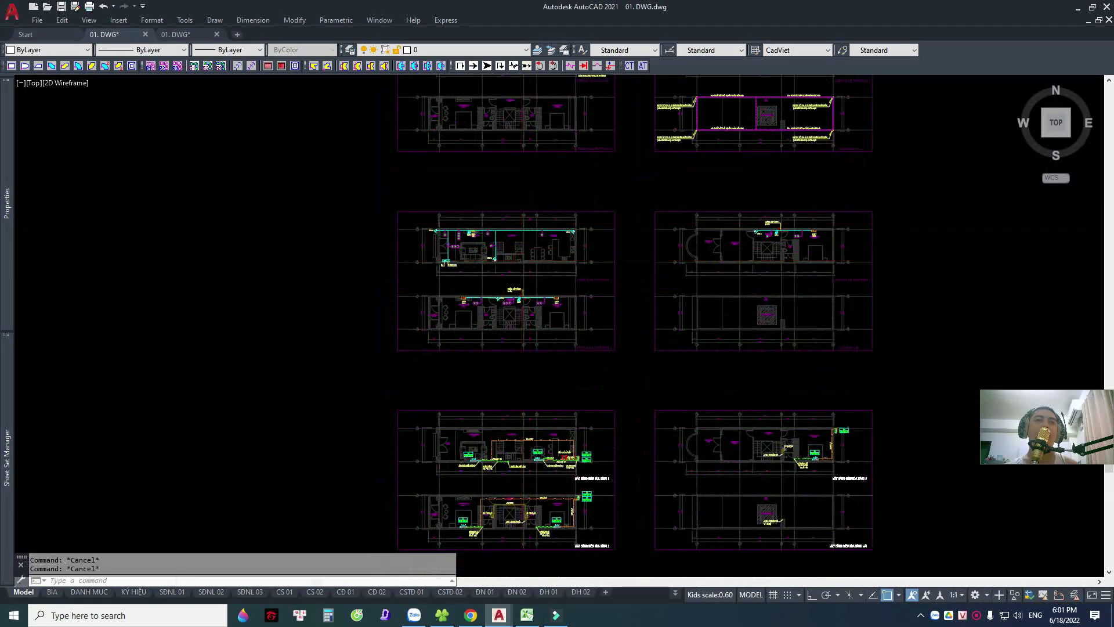
pyautogui.scroll(6, 472, 293)
pyautogui.scroll(-4, 544, 405)
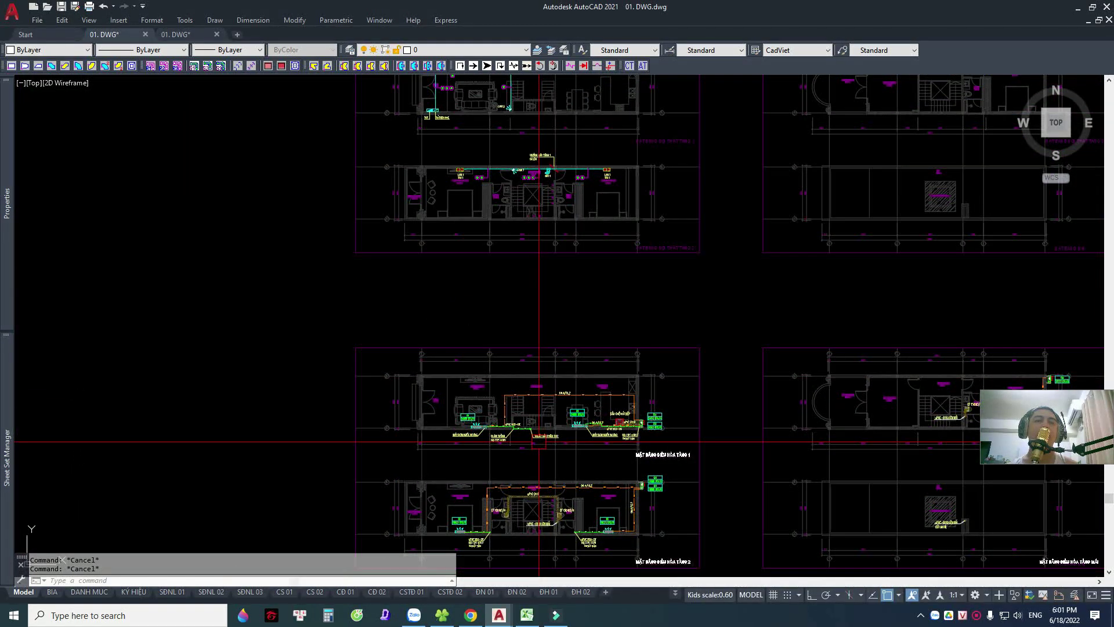
pyautogui.scroll(6, 539, 442)
pyautogui.click(174, 320)
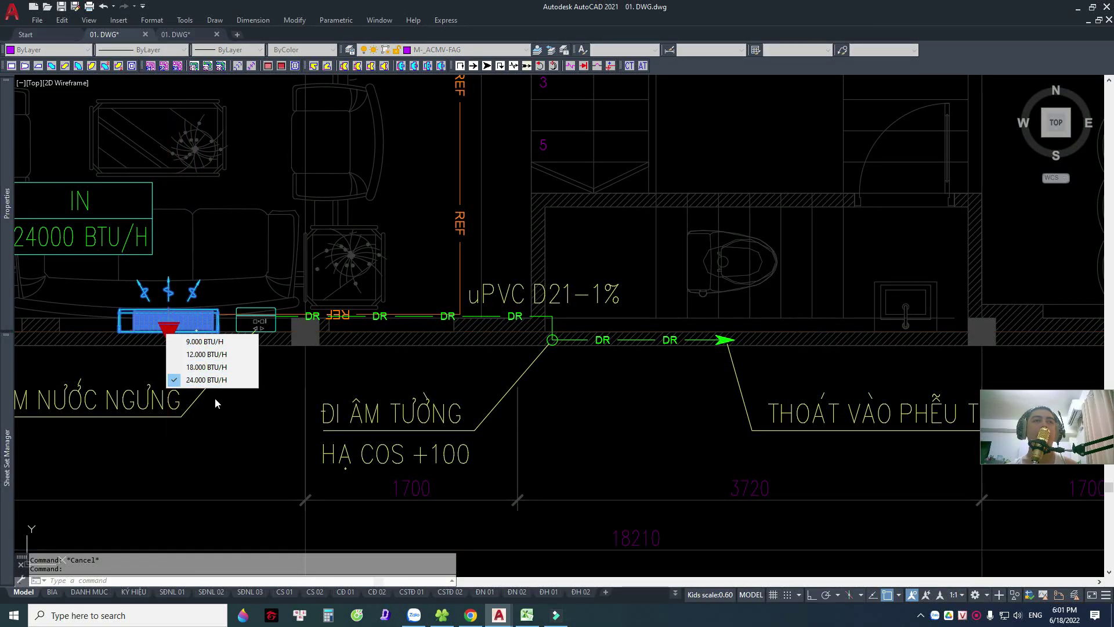
pyautogui.press('Escape')
pyautogui.scroll(-8, 486, 351)
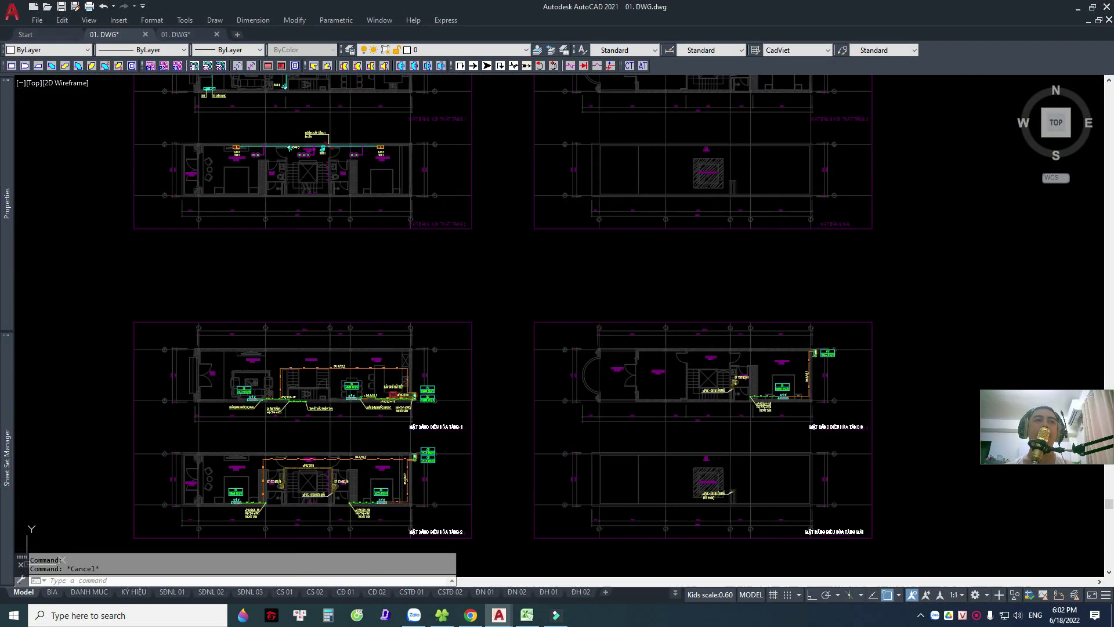
pyautogui.moveTo(487, 352); pyautogui.dragTo(257, 294, button='middle')
pyautogui.scroll(4, 684, 306)
# Read the Bang thong ke table from its top down past the B and H symbol rows.
pyautogui.scroll(2, 741, 320)
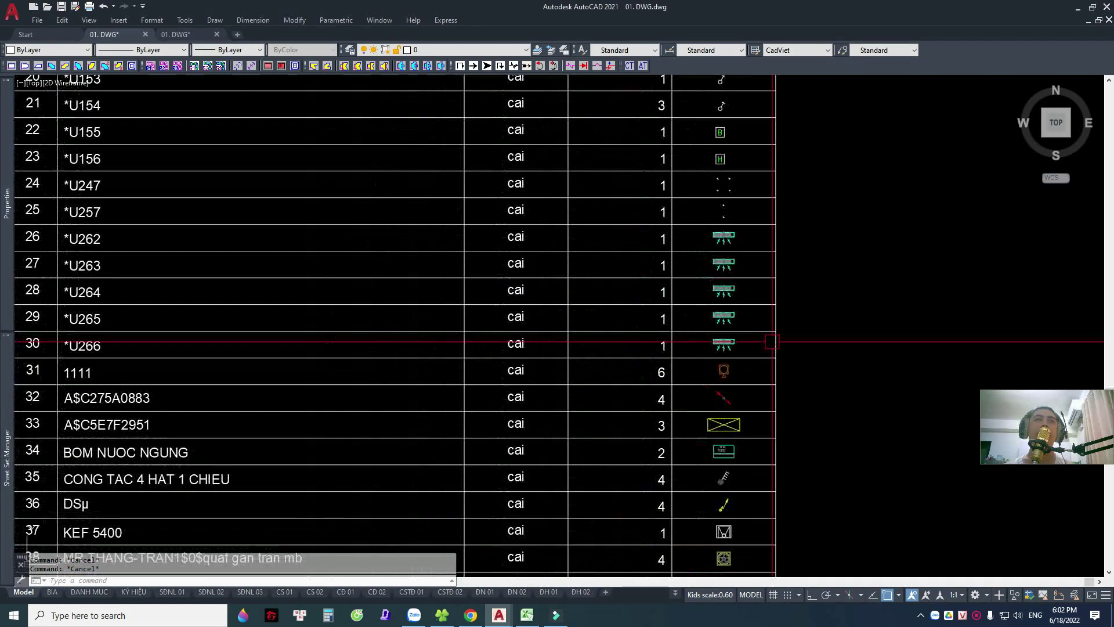
pyautogui.scroll(-1, 566, 324)
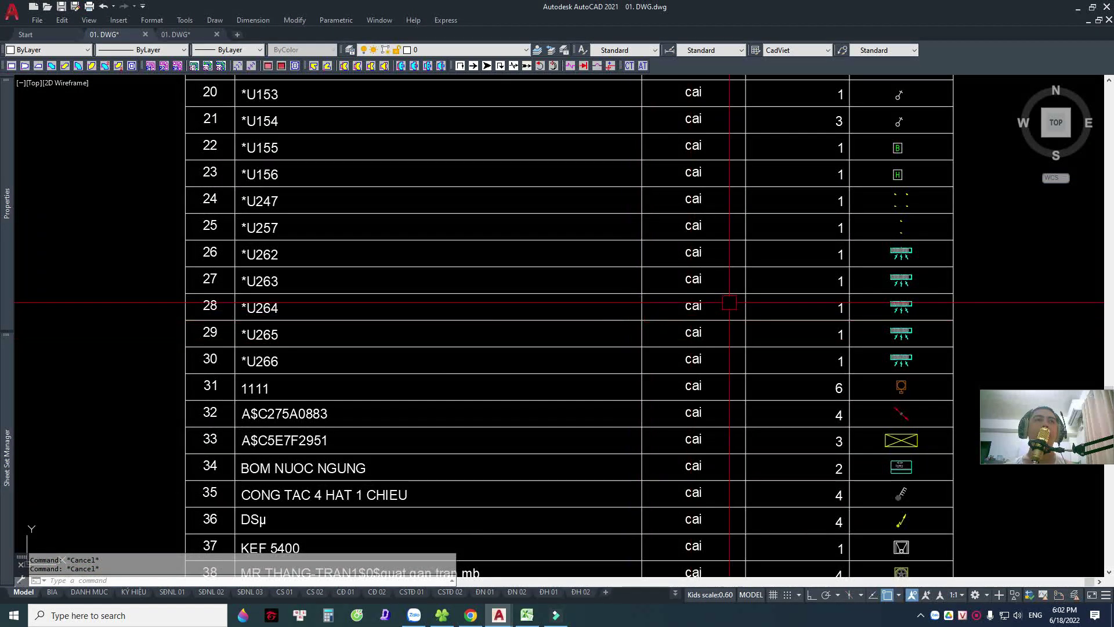
pyautogui.scroll(1, 709, 261)
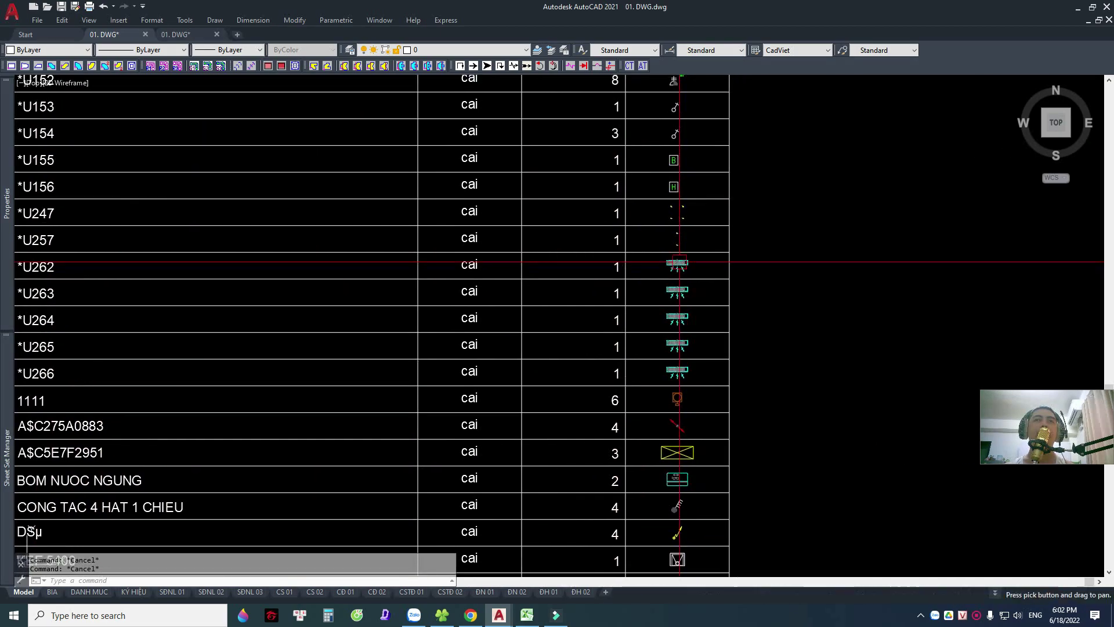
pyautogui.scroll(5, 677, 263)
pyautogui.scroll(-2, 684, 275)
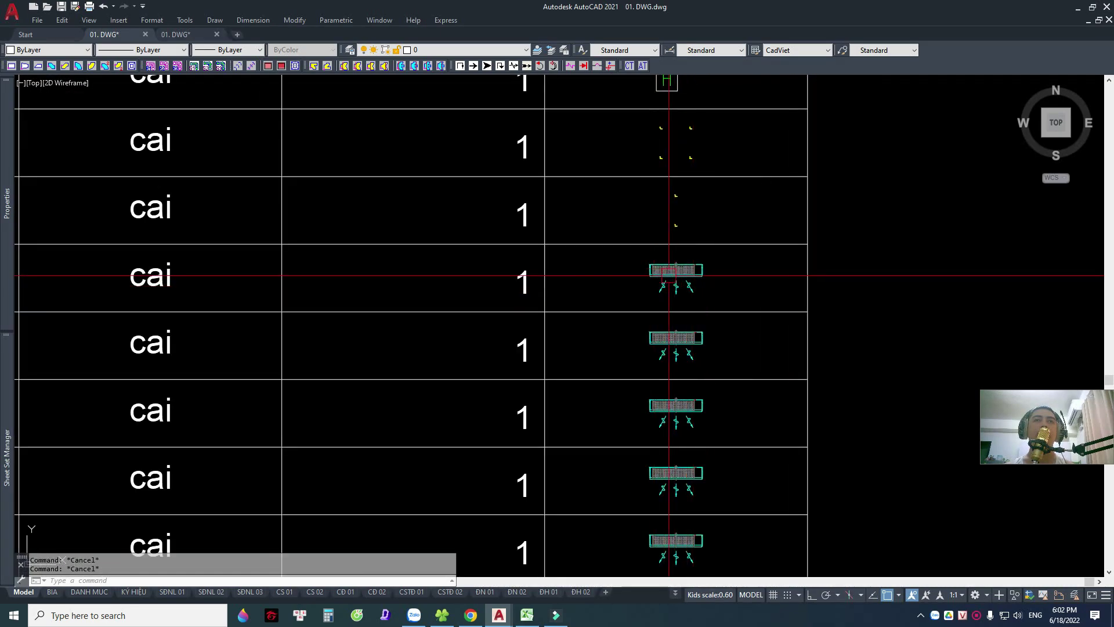
pyautogui.scroll(-2, 669, 276)
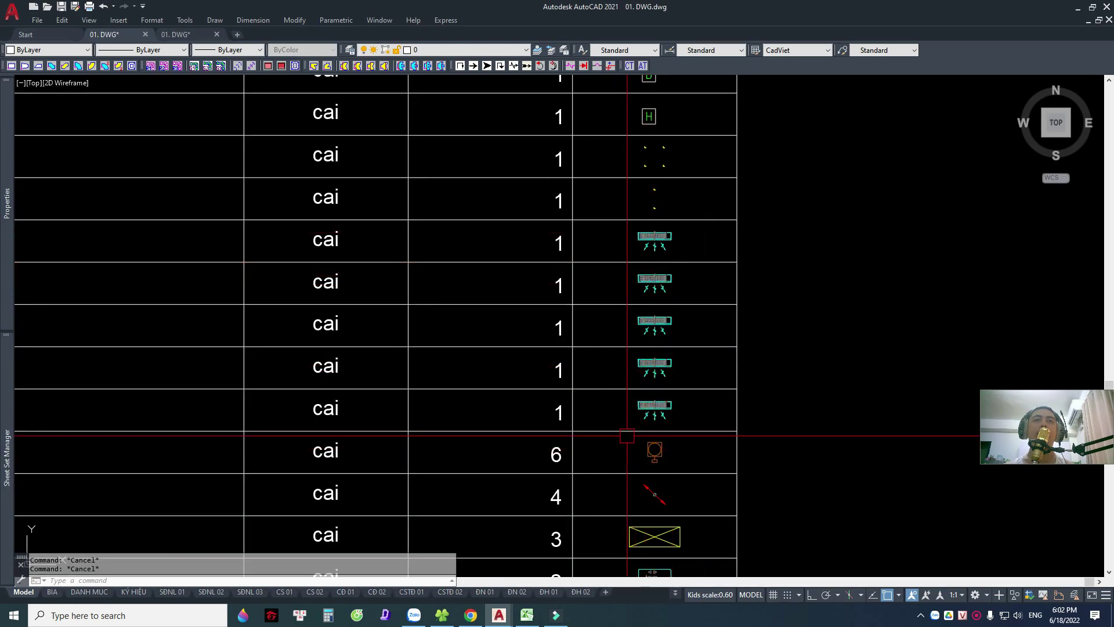
pyautogui.scroll(-3, 652, 263)
pyautogui.moveTo(652, 259); pyautogui.dragTo(642, 493, button='middle')
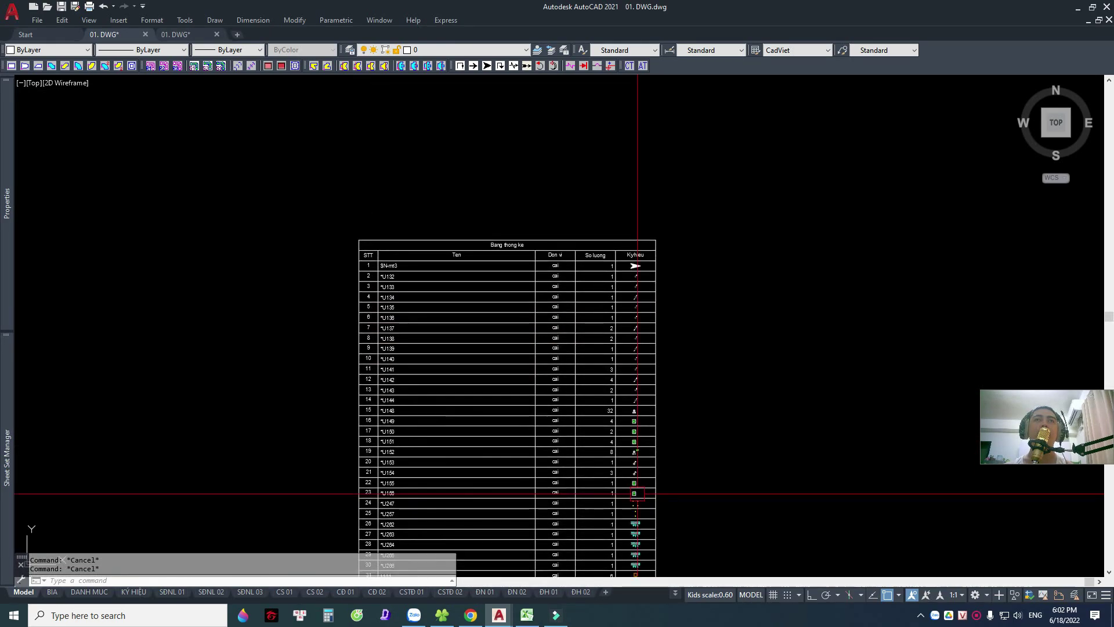
pyautogui.scroll(1, 628, 443)
pyautogui.scroll(4, 622, 300)
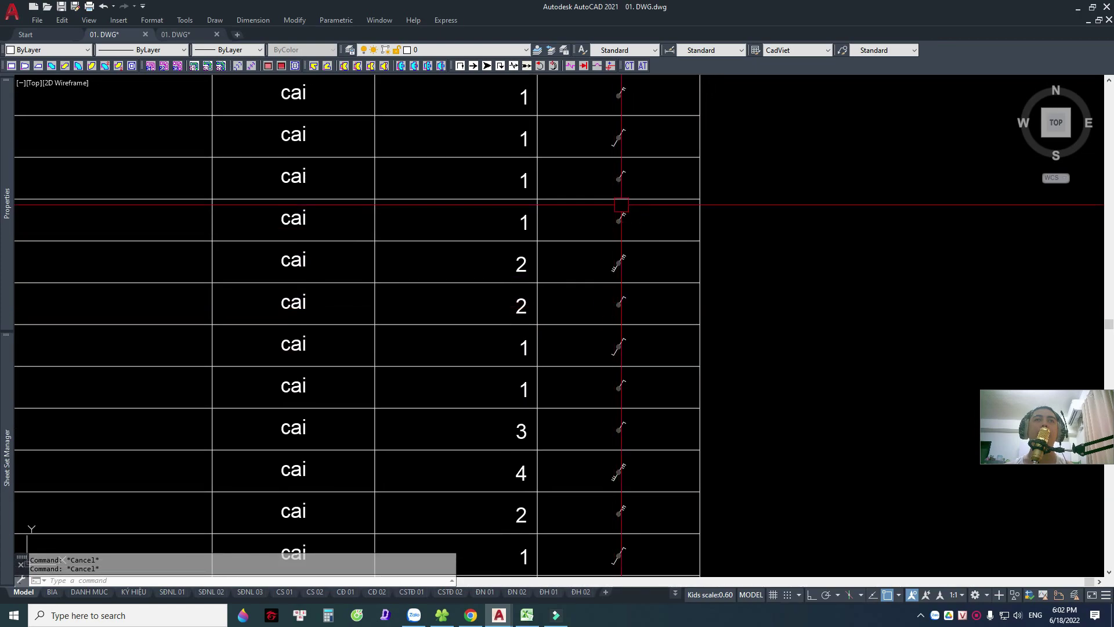
pyautogui.scroll(4, 620, 276)
pyautogui.scroll(-2, 615, 288)
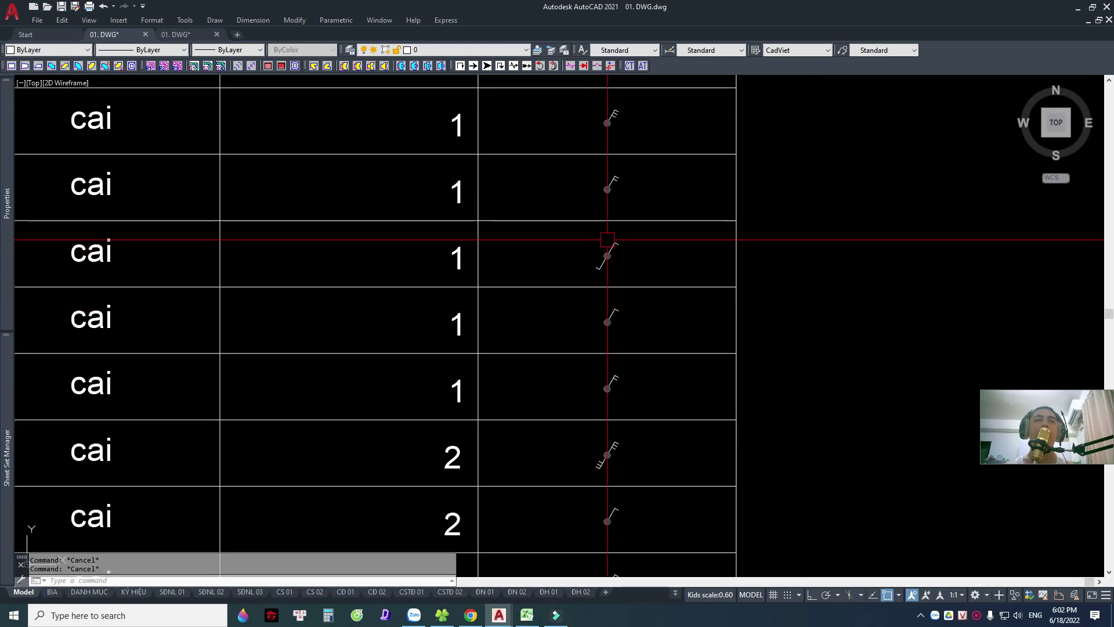
pyautogui.scroll(-2, 572, 267)
pyautogui.scroll(-2, 572, 267)
pyautogui.scroll(-2, 563, 290)
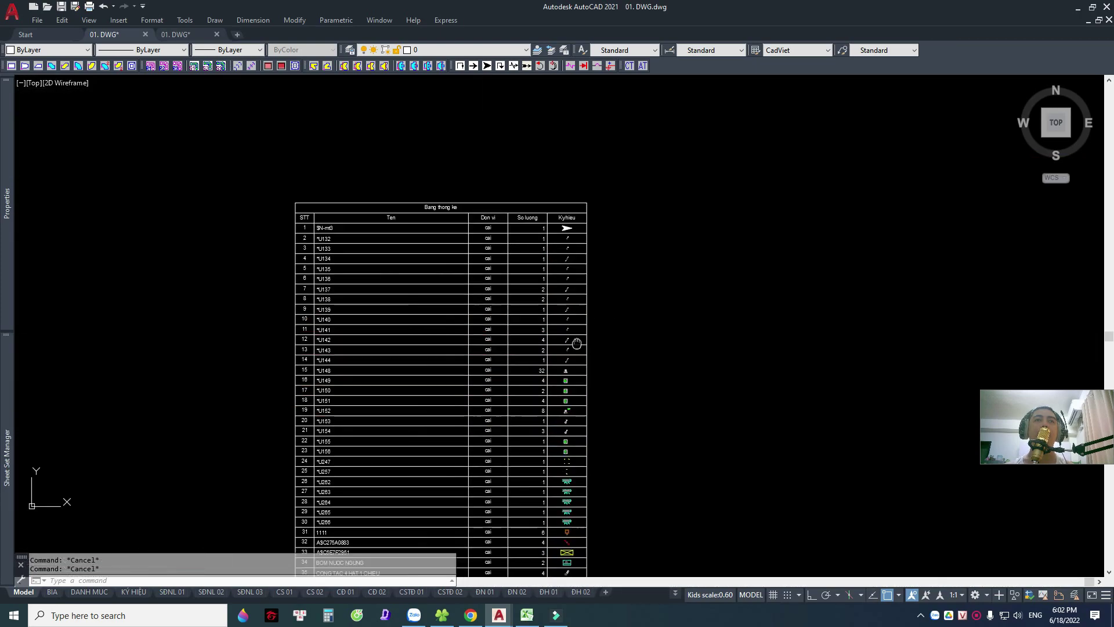
pyautogui.scroll(3, 568, 251)
pyautogui.moveTo(567, 251)
pyautogui.mouseDown(button='middle')
pyautogui.moveTo(582, 376)
pyautogui.moveTo(577, 288)
pyautogui.mouseUp(button='middle')
pyautogui.scroll(2, 577, 289)
pyautogui.scroll(2, 565, 398)
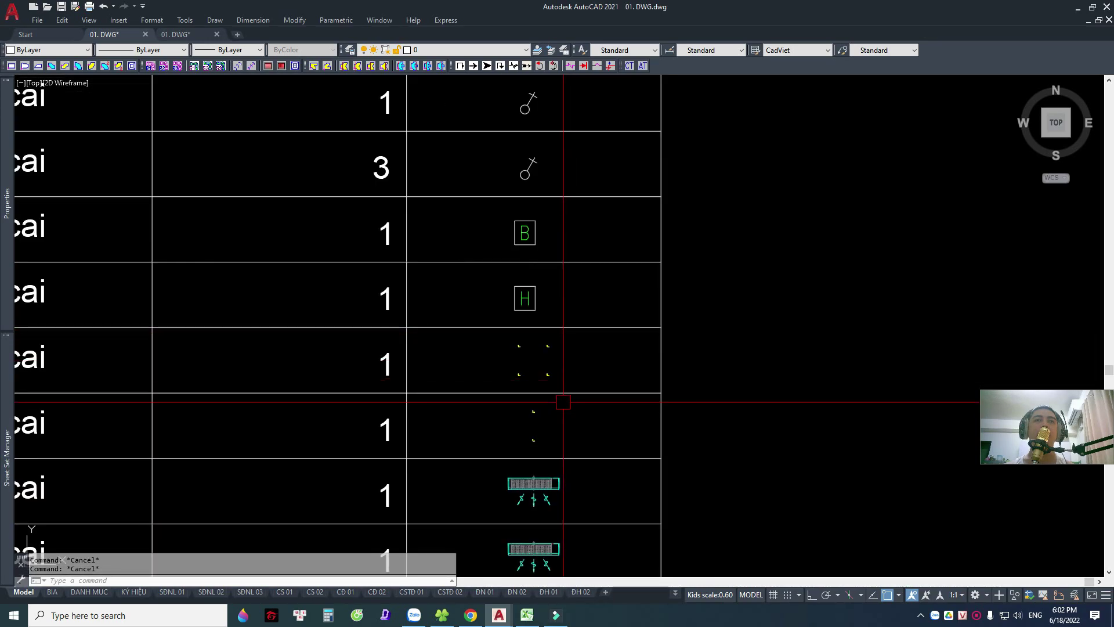
pyautogui.moveTo(565, 398); pyautogui.dragTo(575, 116, button='middle')
pyautogui.moveTo(603, 557); pyautogui.dragTo(620, 198, button='middle')
pyautogui.moveTo(609, 581)
pyautogui.mouseDown(button='middle')
pyautogui.moveTo(646, 385)
pyautogui.moveTo(644, 327)
pyautogui.moveTo(631, 332)
pyautogui.mouseUp(button='middle')
# Select and clear the fan symbol cell, then zoom out to the full sheet set.
pyautogui.click(631, 332)
pyautogui.press('Escape')
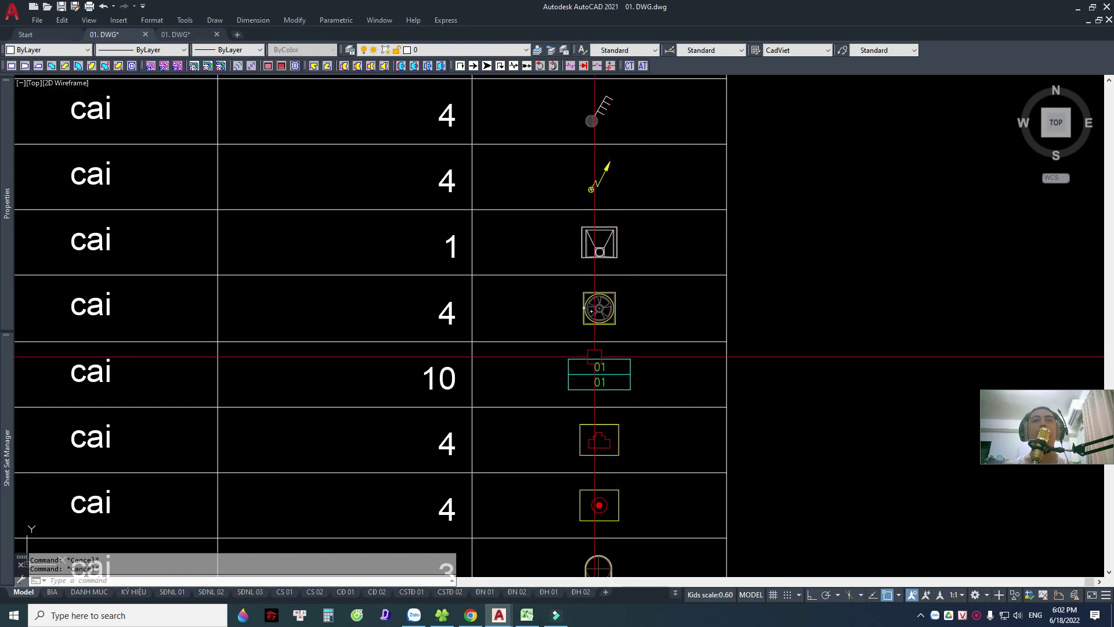
pyautogui.scroll(-3, 589, 371)
pyautogui.scroll(2, 603, 377)
pyautogui.scroll(2, 604, 373)
pyautogui.scroll(-4, 581, 289)
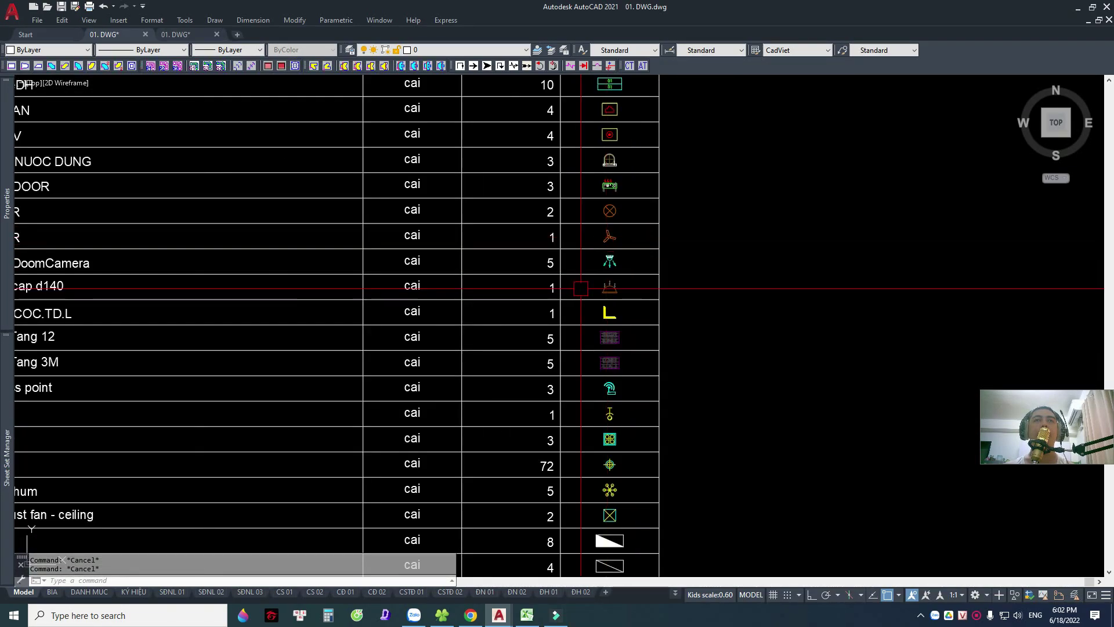
pyautogui.scroll(-3, 589, 465)
pyautogui.scroll(5, 588, 336)
pyautogui.scroll(-3, 587, 343)
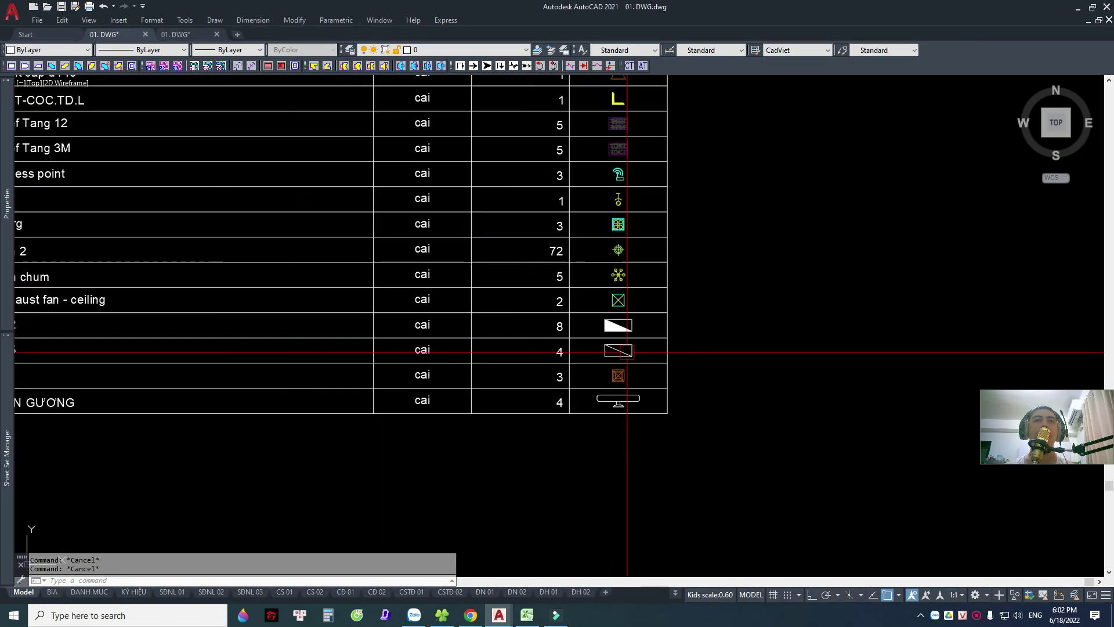
pyautogui.scroll(-2, 582, 396)
pyautogui.scroll(2, 582, 397)
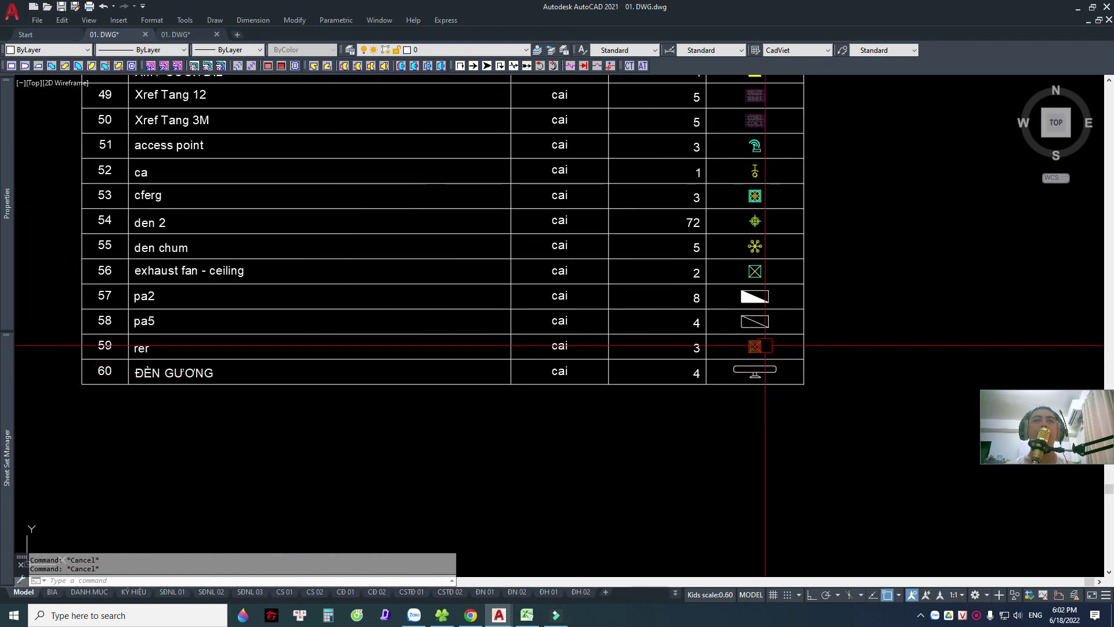
pyautogui.scroll(-5, 580, 286)
pyautogui.scroll(-2, 493, 338)
# Review the Lighting and small power quantity table rows, then zoom out to the floor 1 and 2 lighting plans.
pyautogui.scroll(3, 721, 293)
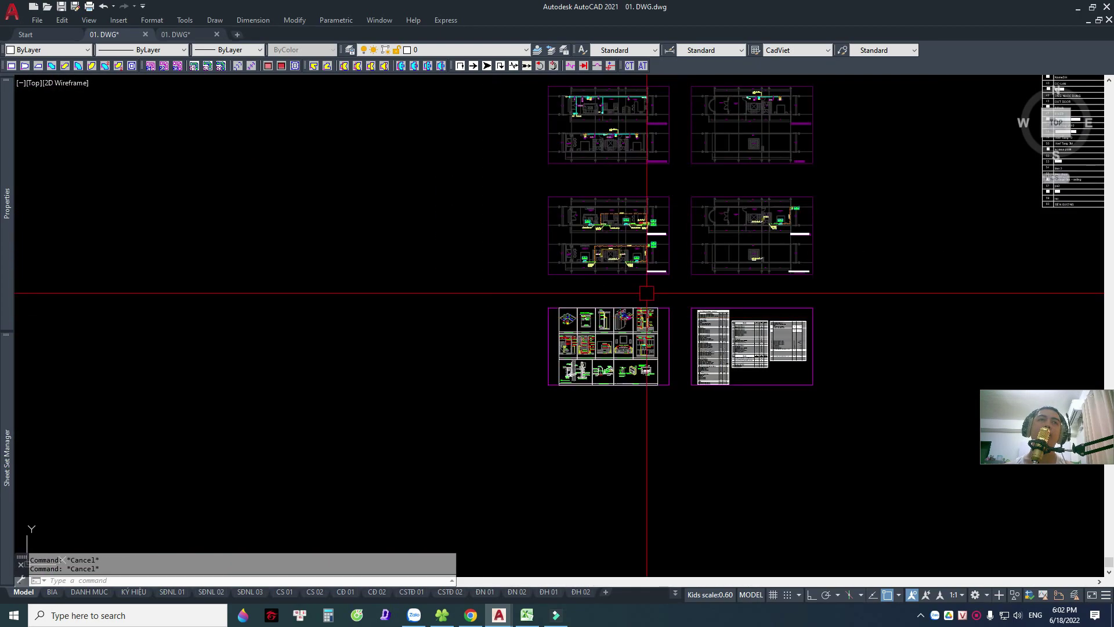
pyautogui.scroll(2, 724, 322)
pyautogui.moveTo(779, 139); pyautogui.dragTo(649, 190, button='middle')
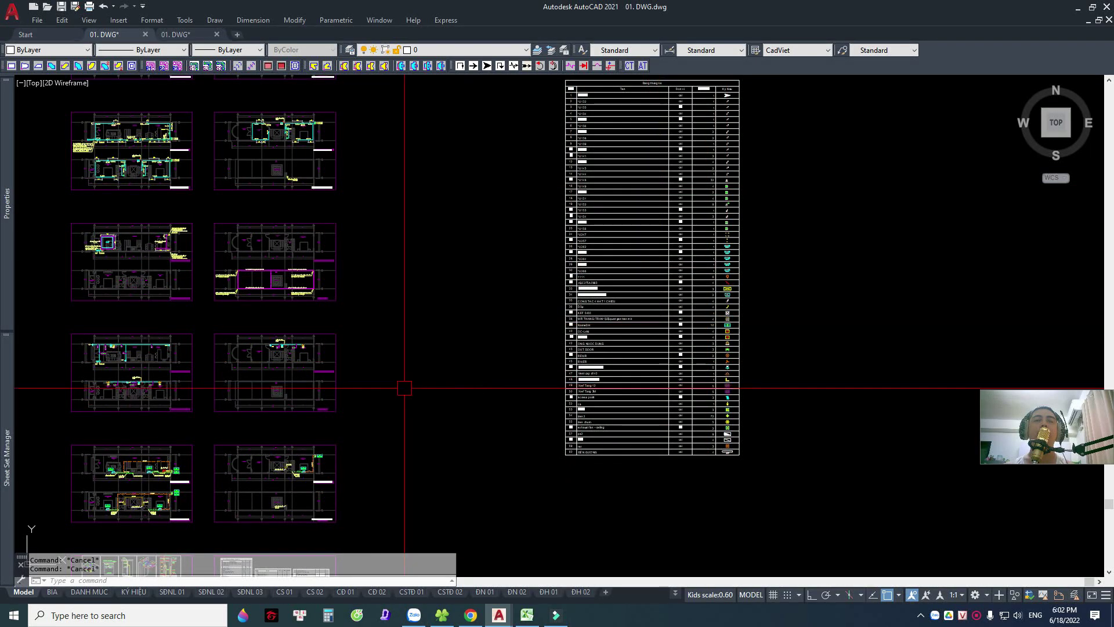
pyautogui.moveTo(404, 388); pyautogui.dragTo(744, 387, button='middle')
pyautogui.scroll(5, 579, 267)
pyautogui.scroll(2, 516, 250)
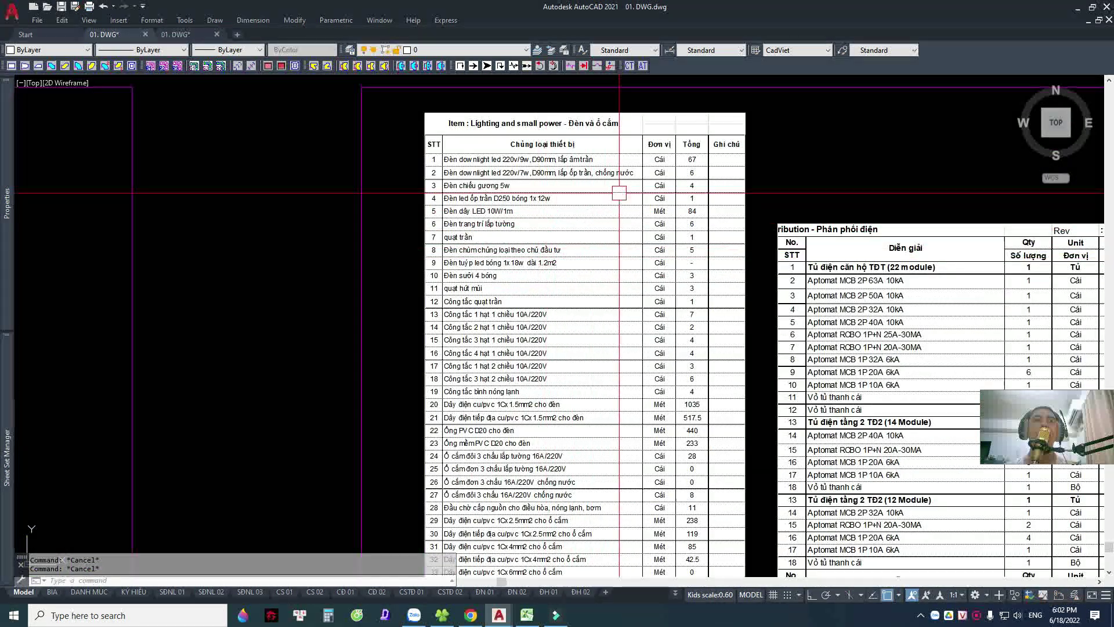
pyautogui.moveTo(635, 406); pyautogui.dragTo(617, 278, button='middle')
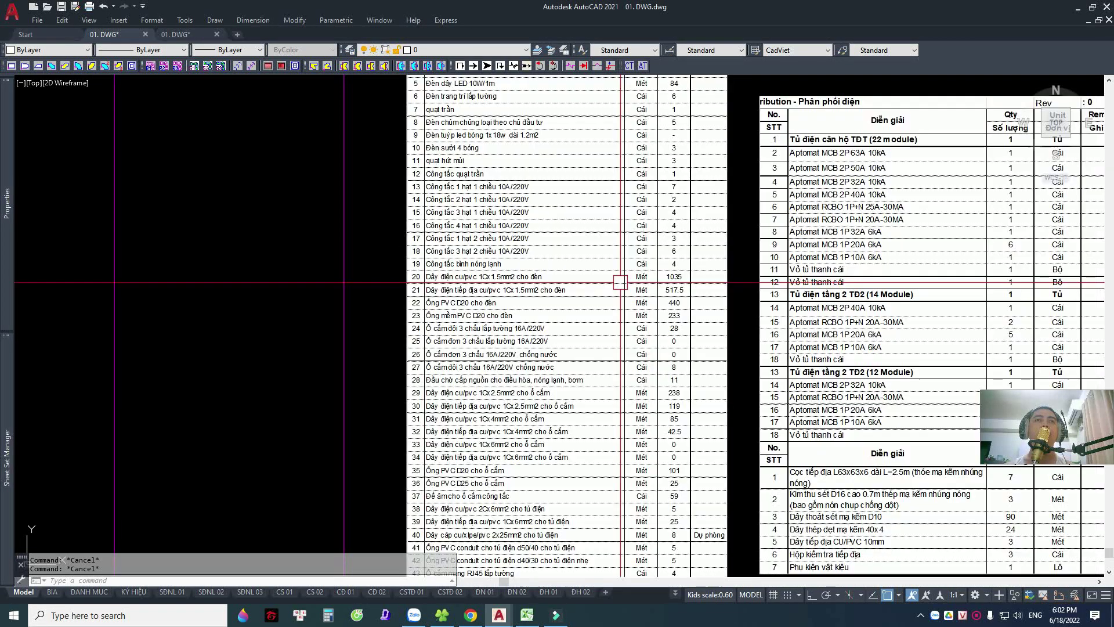
pyautogui.scroll(2, 532, 283)
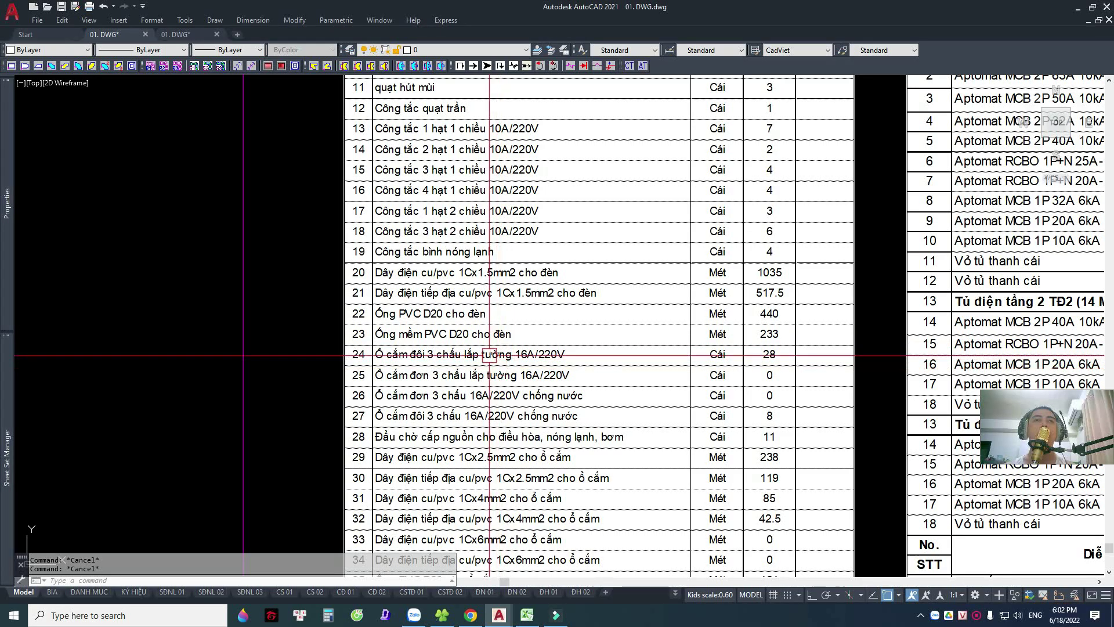
pyautogui.scroll(-10, 515, 341)
# Inspect the TĐ2 panel circuit schedule and clear the stray selection in the S2 row.
pyautogui.scroll(6, 493, 174)
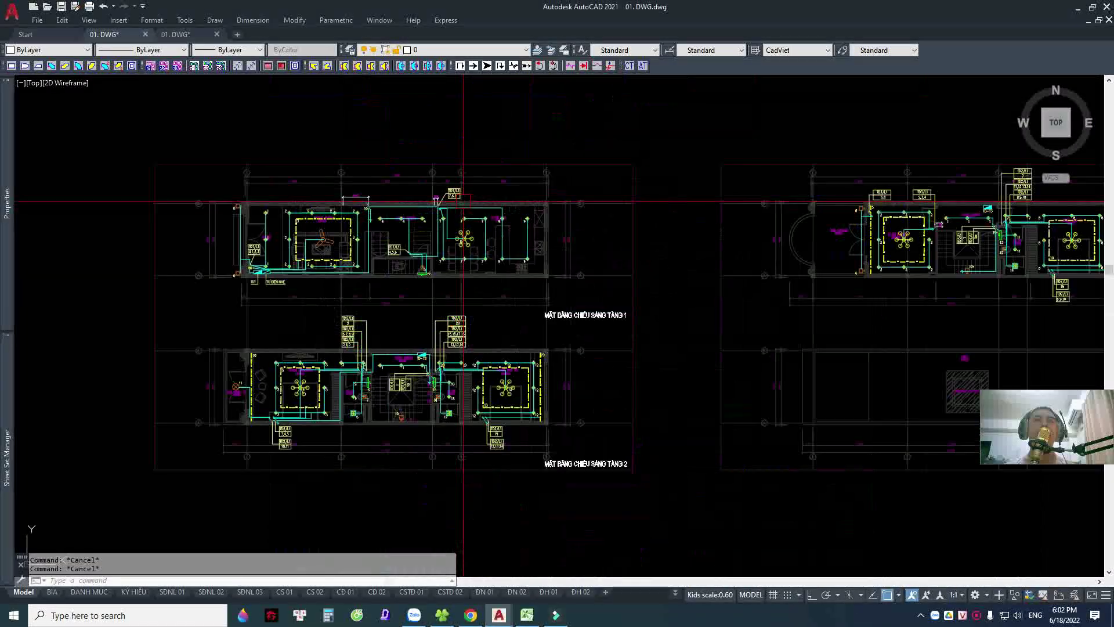
pyautogui.moveTo(493, 134); pyautogui.dragTo(494, 169, button='middle')
pyautogui.scroll(3, 493, 169)
pyautogui.scroll(4, 489, 218)
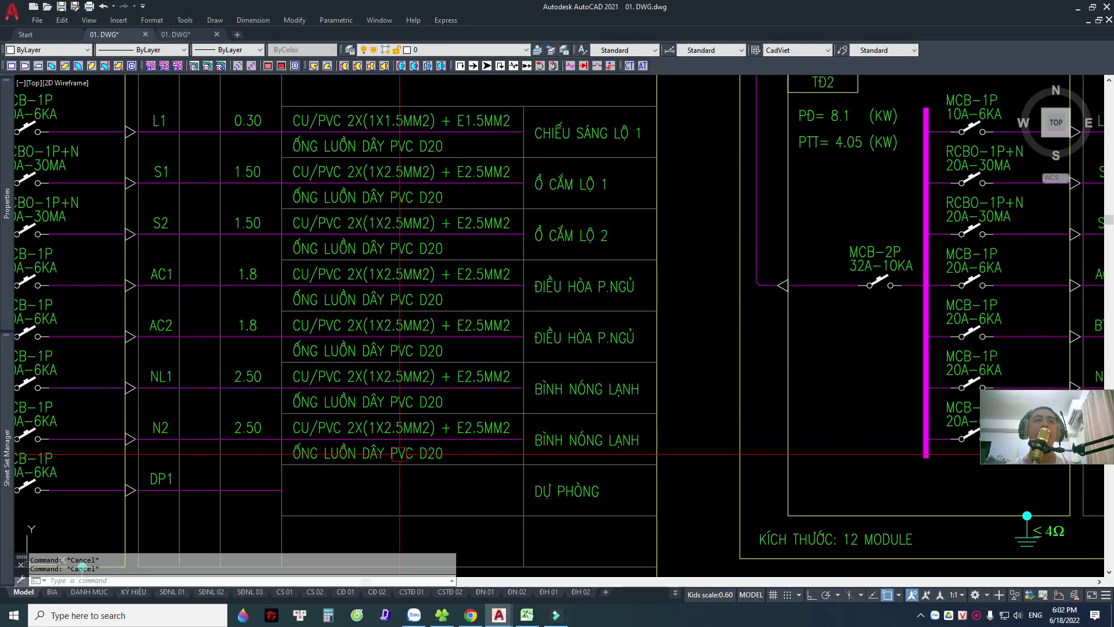
pyautogui.moveTo(400, 453)
pyautogui.mouseDown(button='middle')
pyautogui.moveTo(104, 453)
pyautogui.moveTo(568, 459)
pyautogui.mouseUp(button='middle')
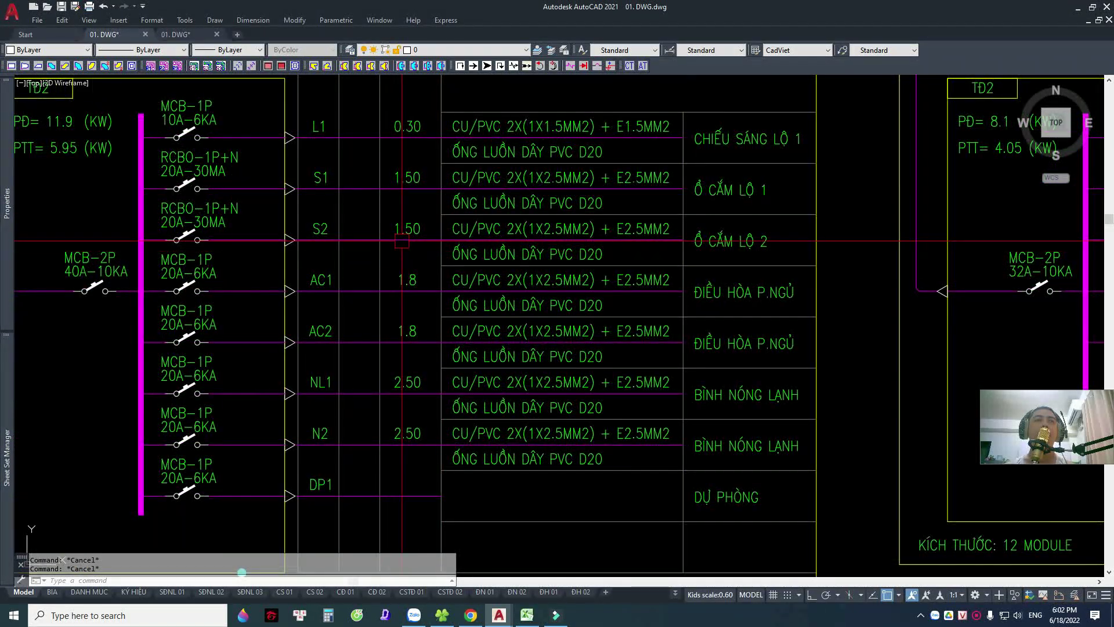
pyautogui.press('Escape')
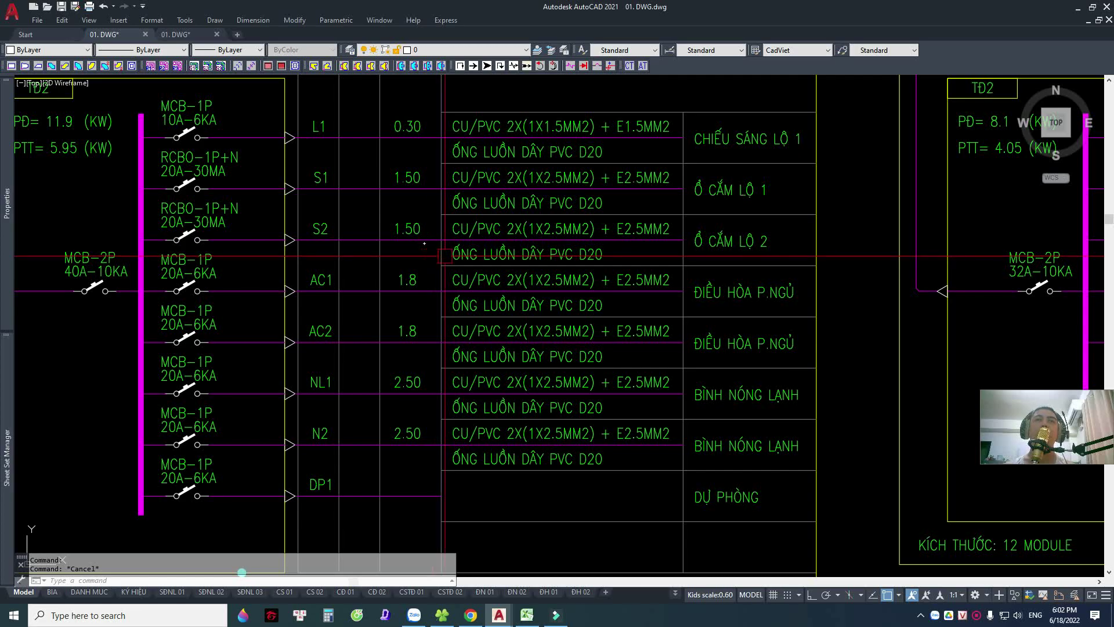
# Zoom to the floor 1 power cable plan along the garage and living-room wall.
pyautogui.scroll(-3, 444, 256)
pyautogui.scroll(-2, 493, 406)
pyautogui.scroll(3, 522, 237)
pyautogui.scroll(2, 410, 242)
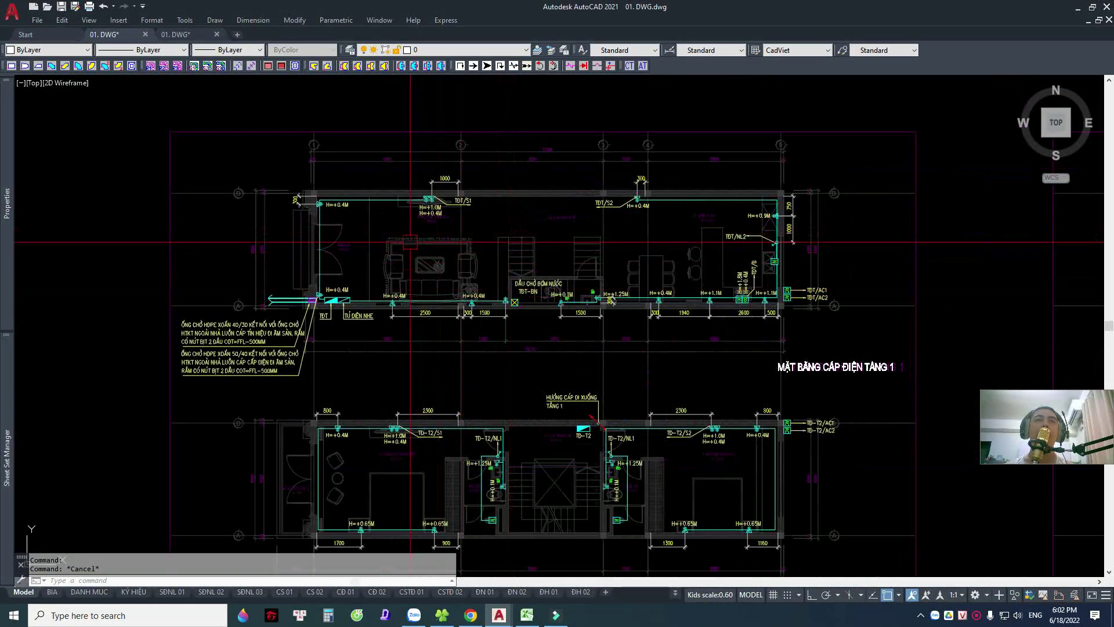
pyautogui.scroll(5, 410, 242)
pyautogui.moveTo(375, 140); pyautogui.dragTo(520, 191, button='middle')
# Read the Length of the garage S1 E-WIRING cable polylines in Properties, then deselect and close the palette.
pyautogui.click(520, 191)
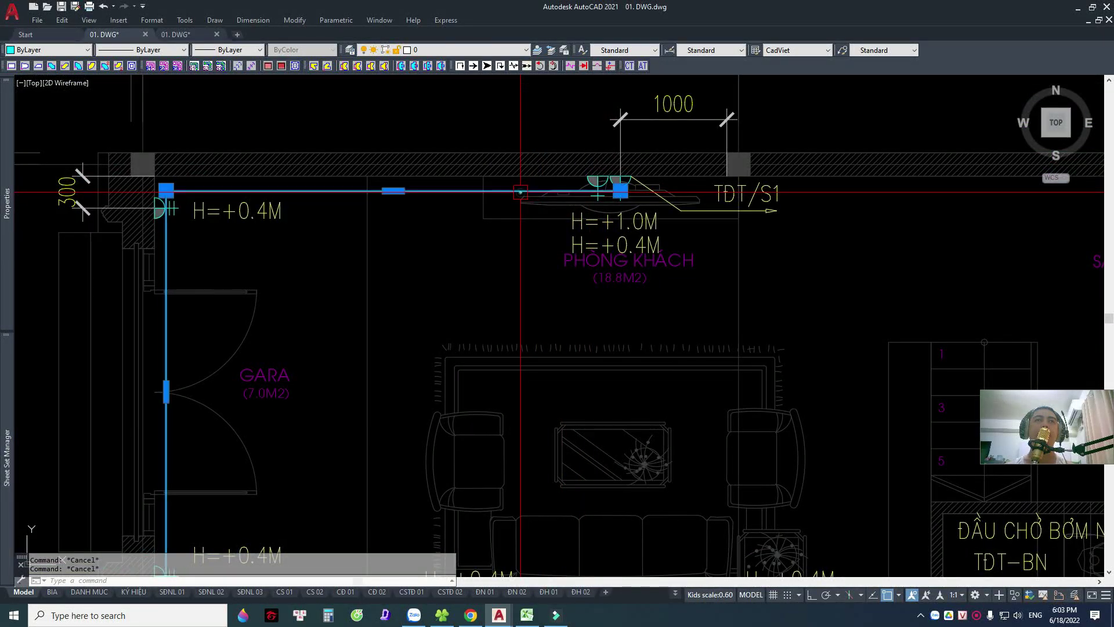
pyautogui.scroll(-2, 520, 191)
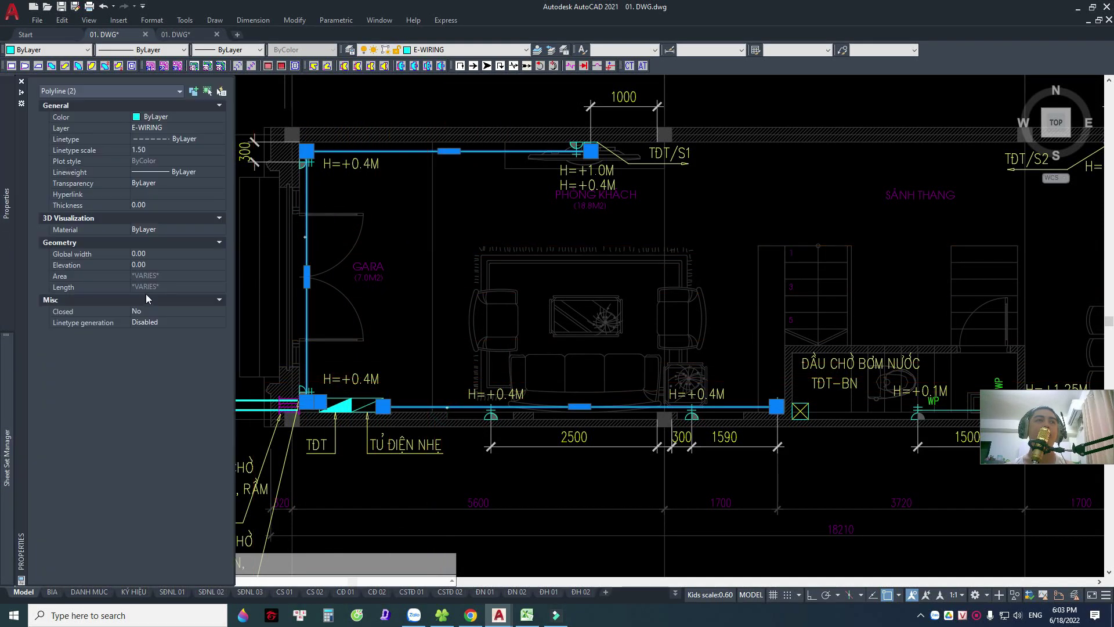
pyautogui.click(152, 289)
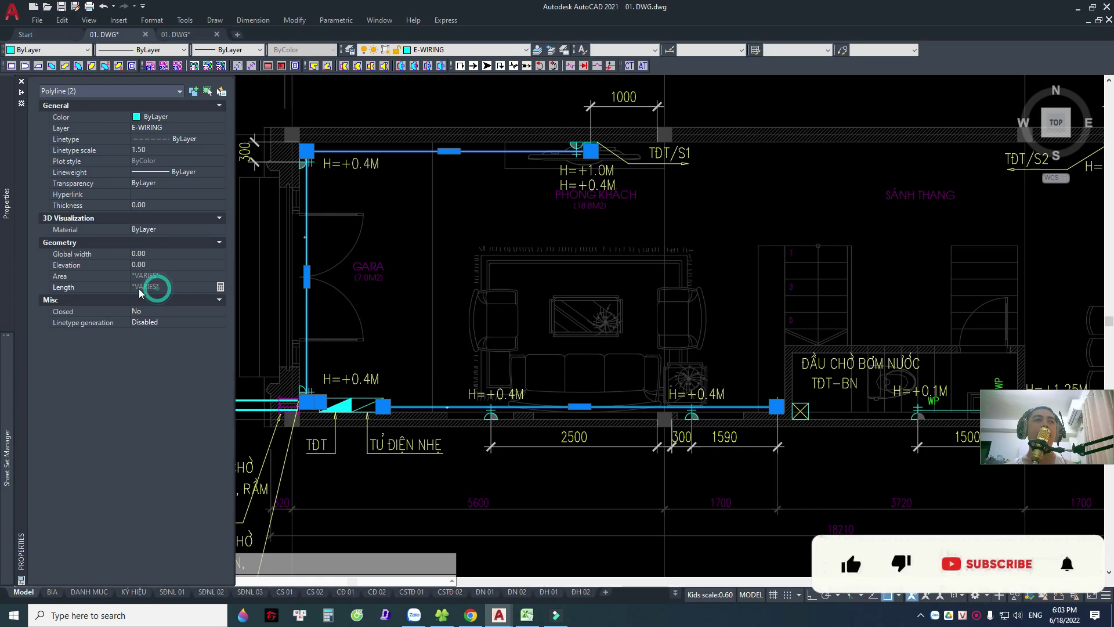
pyautogui.keyDown('shift'); pyautogui.click(441, 407); pyautogui.keyUp('shift')
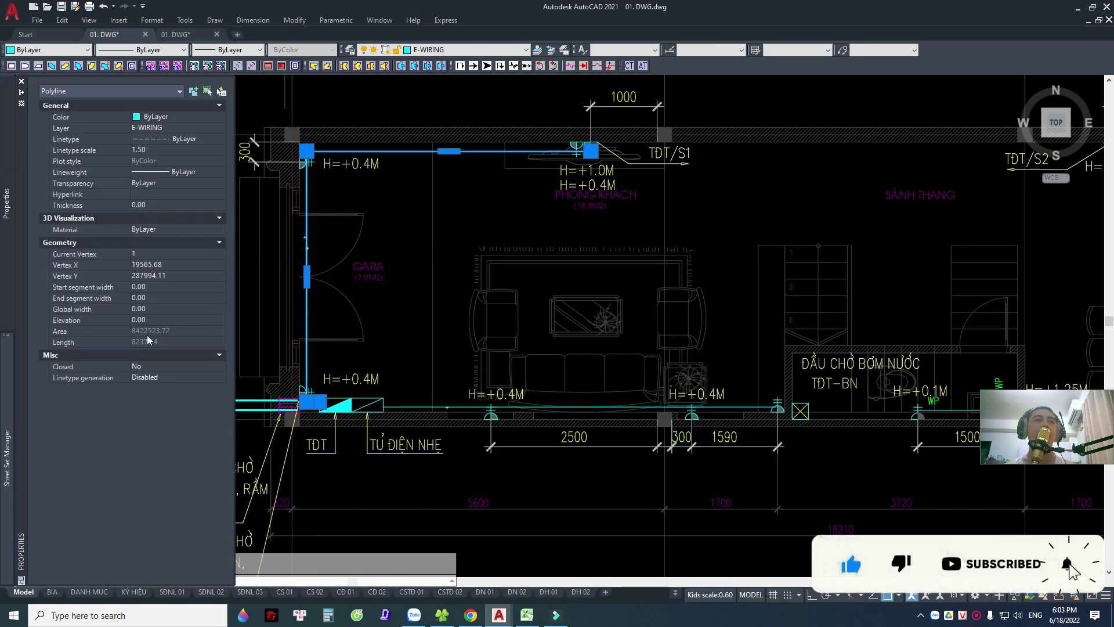
pyautogui.press('Escape')
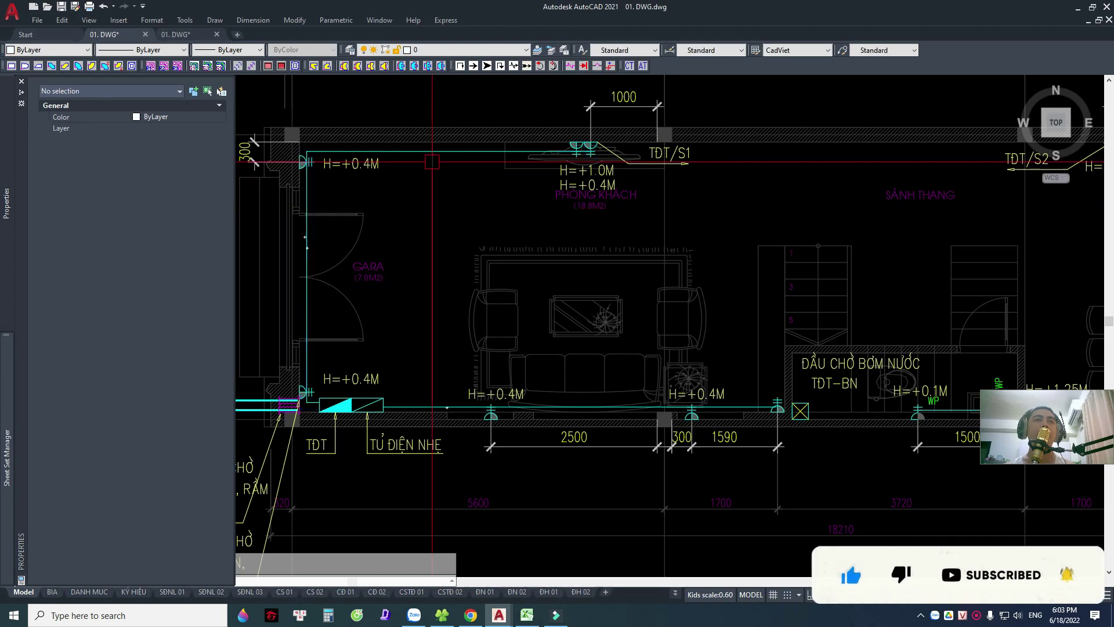
pyautogui.scroll(6, 536, 209)
pyautogui.hotkey('ctrl', '1')
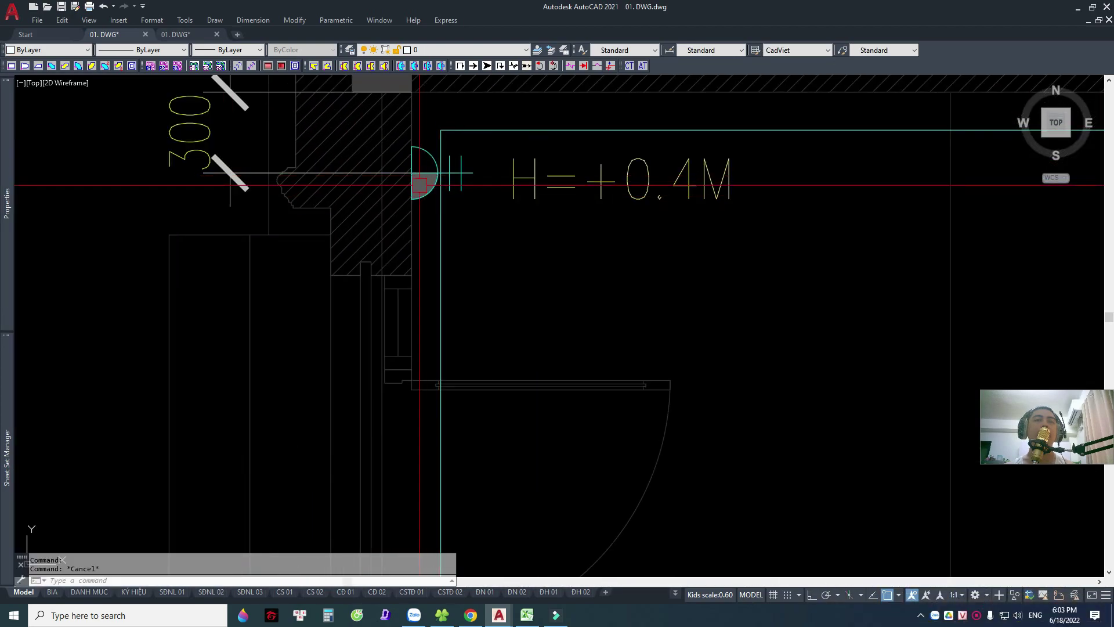
pyautogui.scroll(-3, 416, 179)
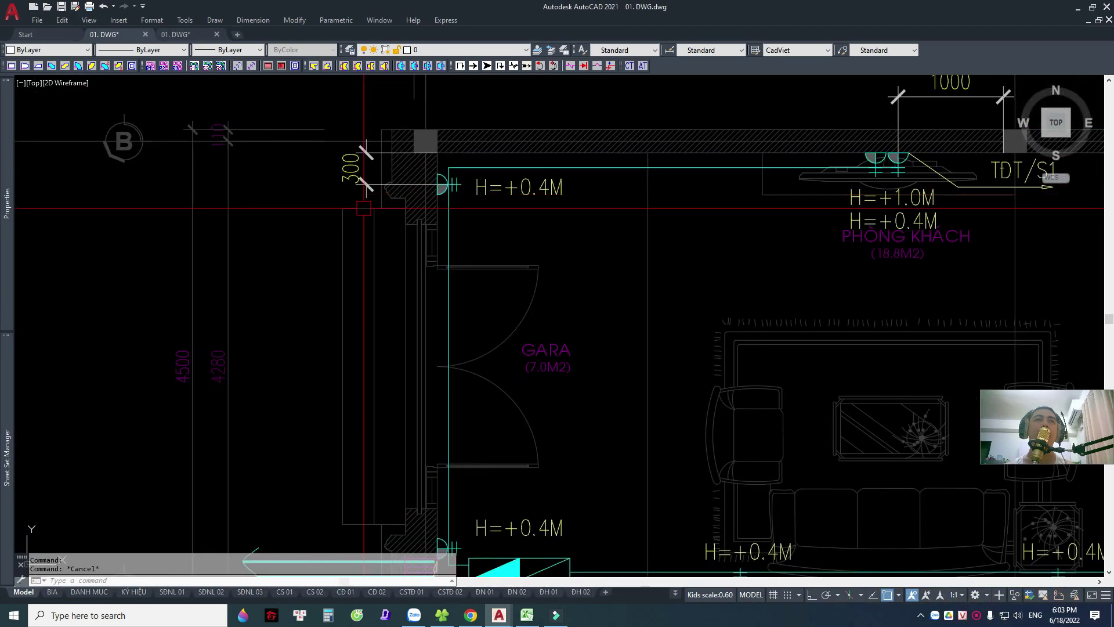
pyautogui.scroll(3, 371, 160)
pyautogui.scroll(-2, 371, 160)
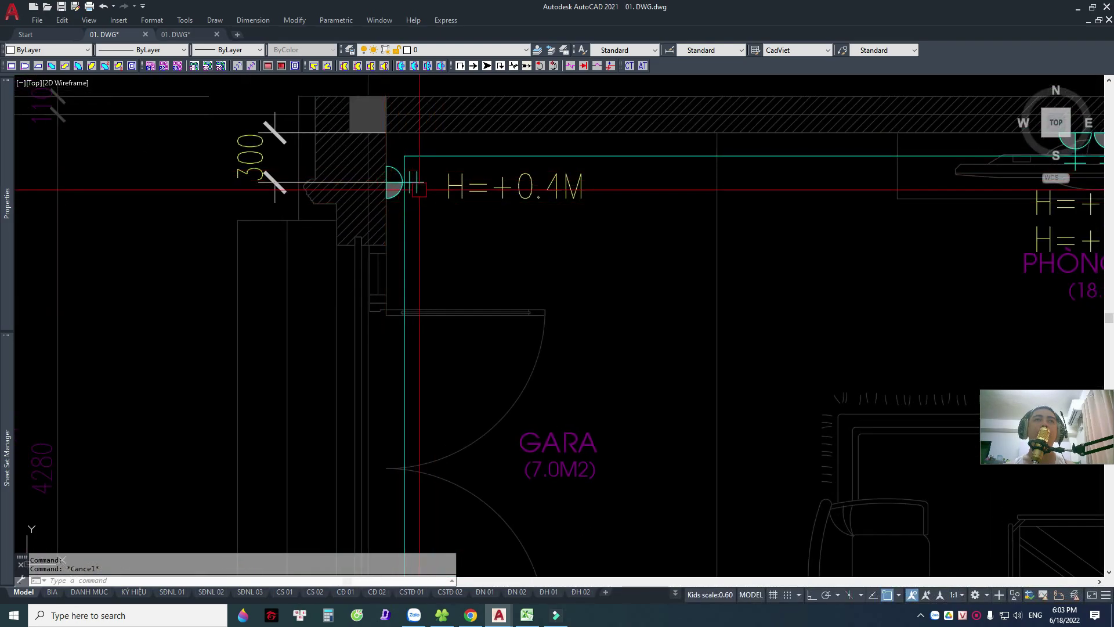
pyautogui.scroll(-6, 525, 329)
pyautogui.scroll(-2, 611, 318)
pyautogui.scroll(5, 571, 278)
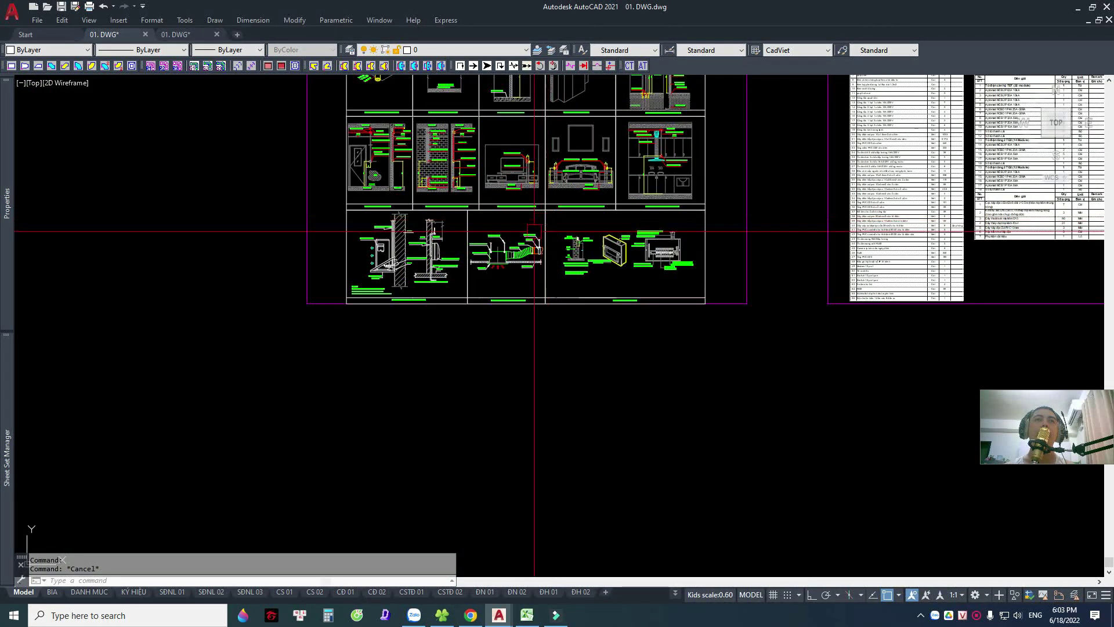
pyautogui.scroll(2, 573, 244)
pyautogui.scroll(1, 574, 236)
pyautogui.moveTo(574, 236); pyautogui.dragTo(573, 364, button='middle')
pyautogui.scroll(6, 476, 325)
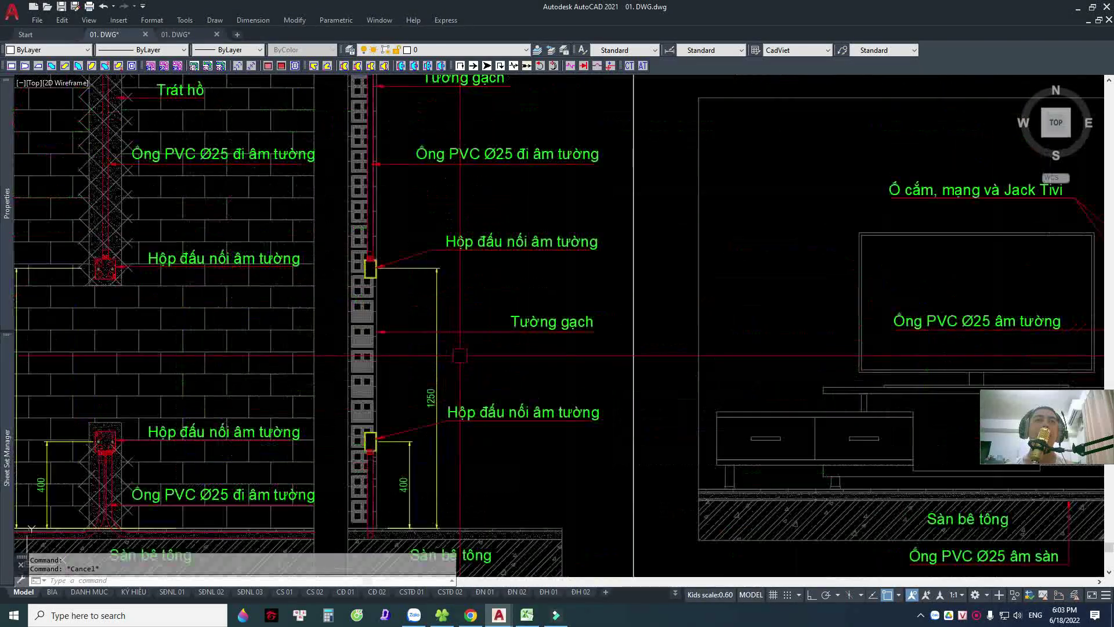
pyautogui.moveTo(479, 93); pyautogui.dragTo(485, 297, button='middle')
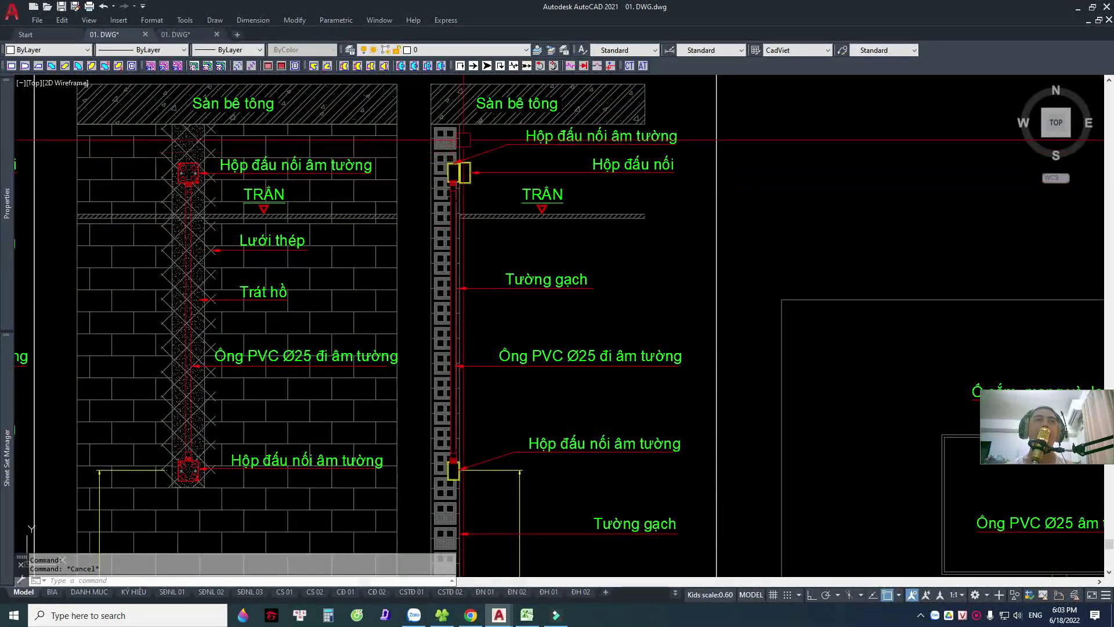
pyautogui.moveTo(464, 139); pyautogui.dragTo(468, 179, button='middle')
pyautogui.scroll(2, 485, 202)
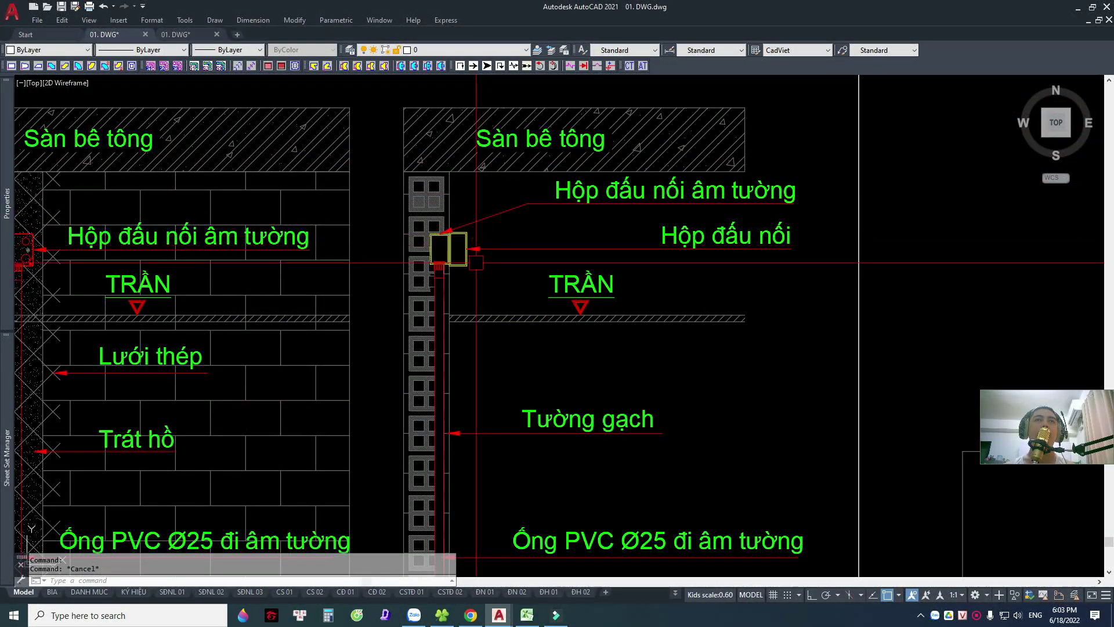
pyautogui.moveTo(451, 259); pyautogui.dragTo(455, 277, button='middle')
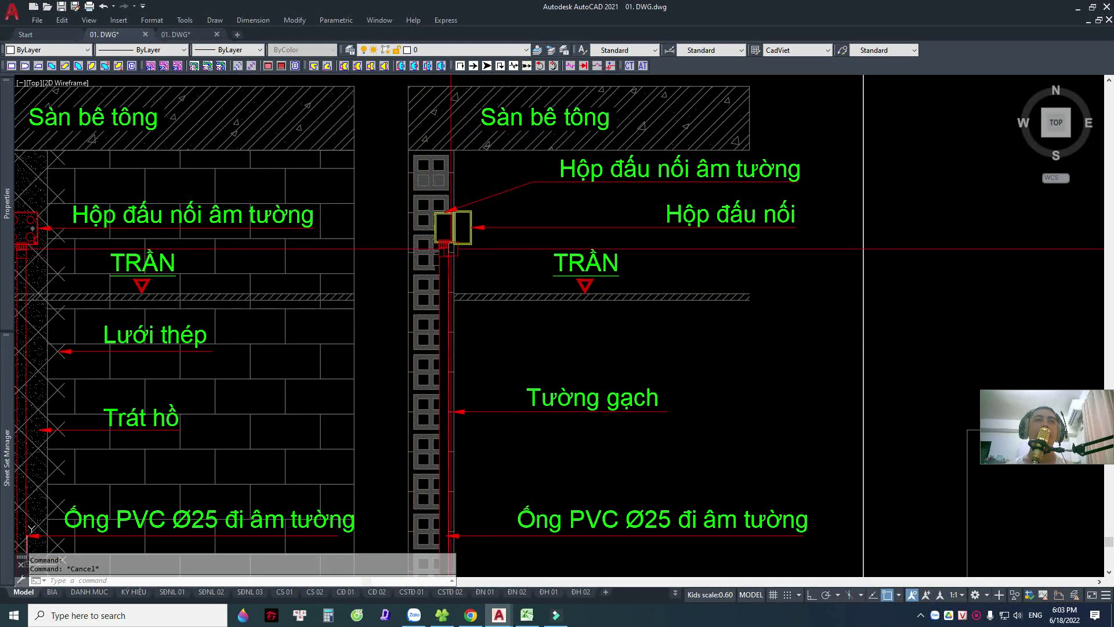
pyautogui.scroll(-2, 864, 245)
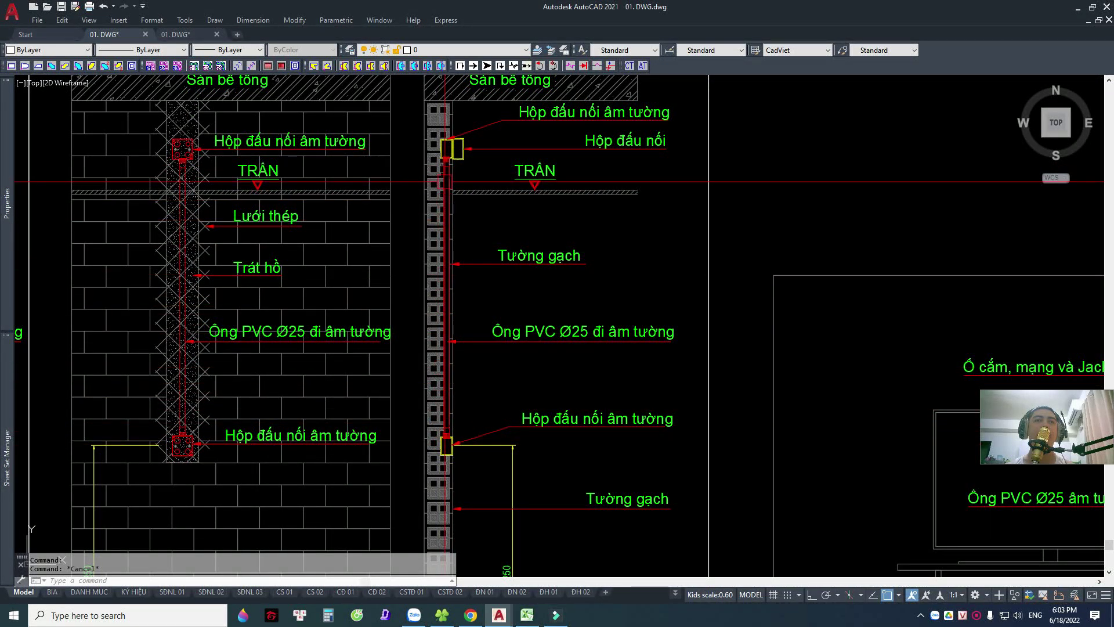
pyautogui.scroll(4, 447, 444)
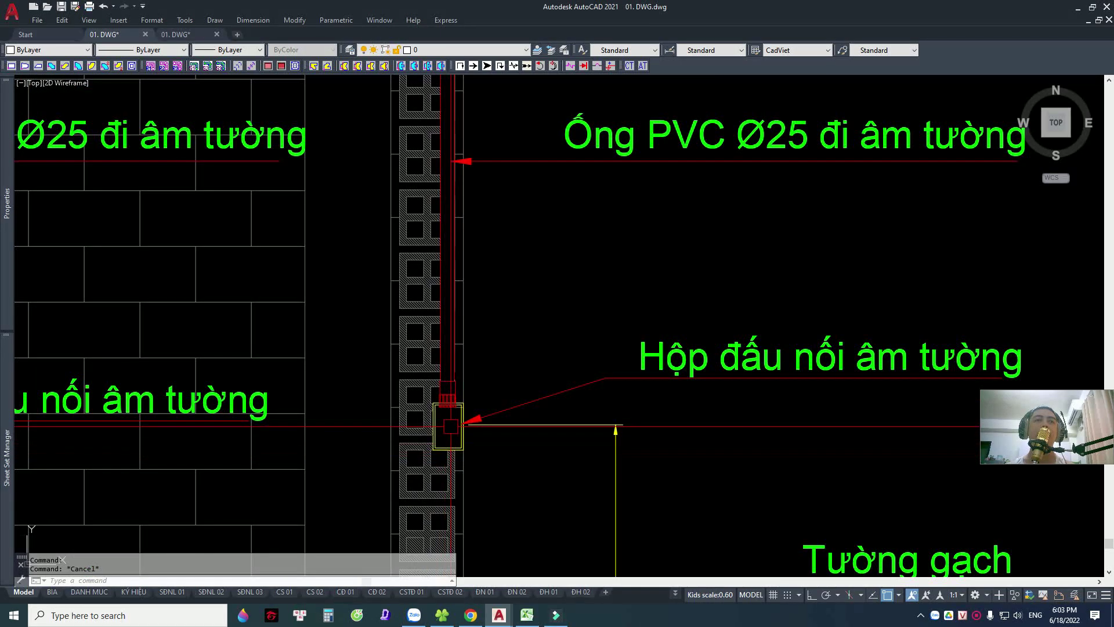
pyautogui.scroll(-1, 459, 430)
pyautogui.scroll(-1, 400, 217)
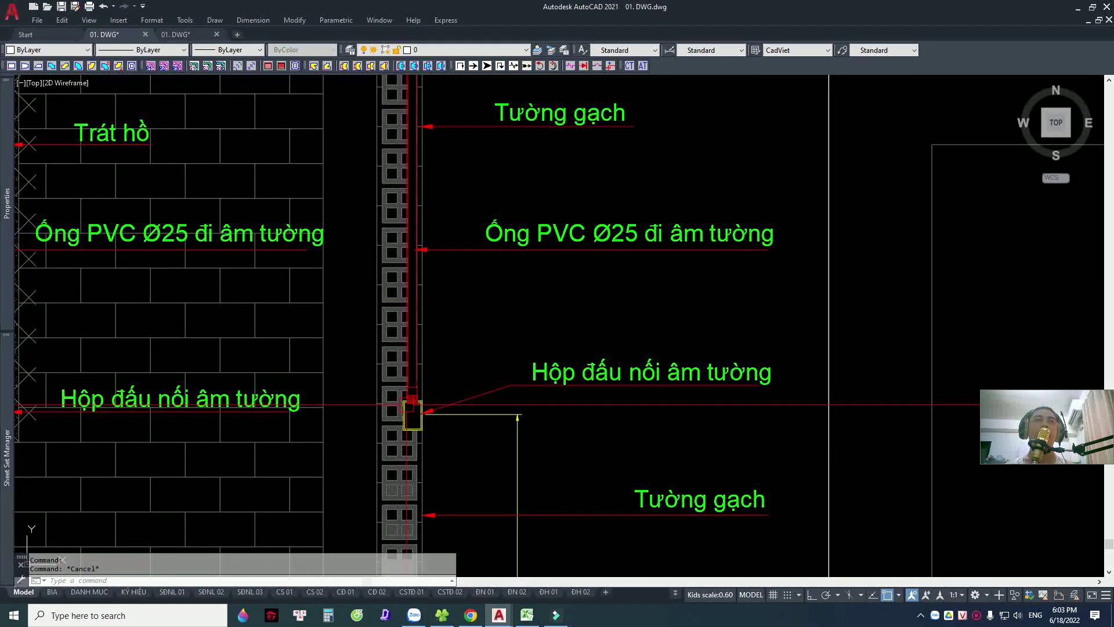
pyautogui.moveTo(400, 217); pyautogui.dragTo(436, 367, button='middle')
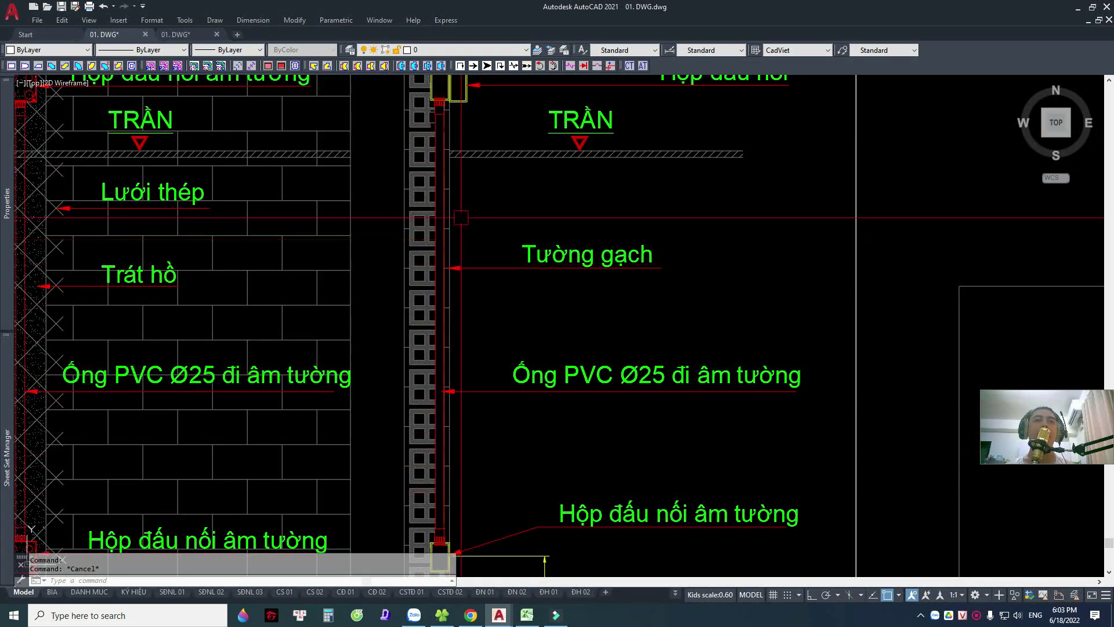
pyautogui.scroll(-1, 515, 205)
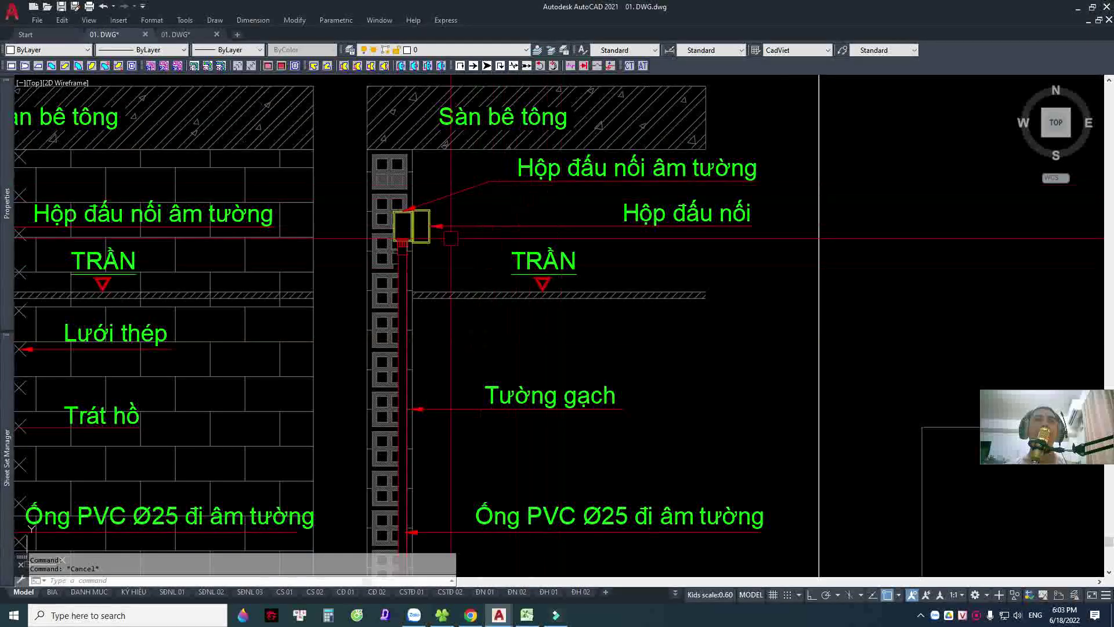
pyautogui.scroll(1, 442, 113)
pyautogui.scroll(-3, 451, 444)
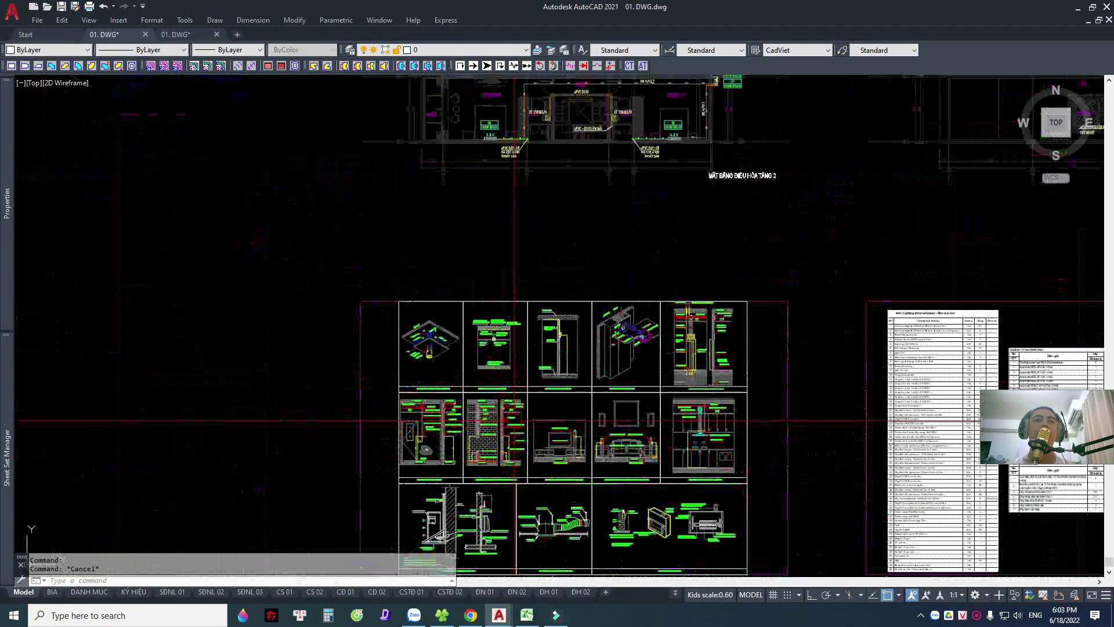
pyautogui.scroll(-2, 580, 377)
pyautogui.scroll(4, 609, 352)
pyautogui.scroll(-1, 542, 434)
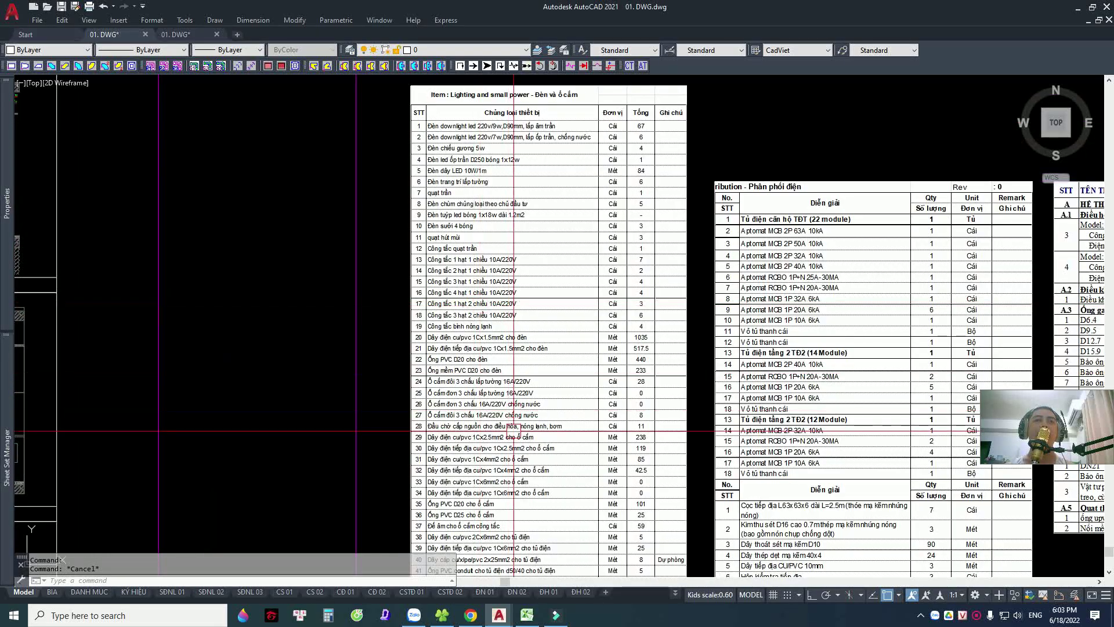
pyautogui.scroll(2, 522, 395)
pyautogui.scroll(1, 506, 354)
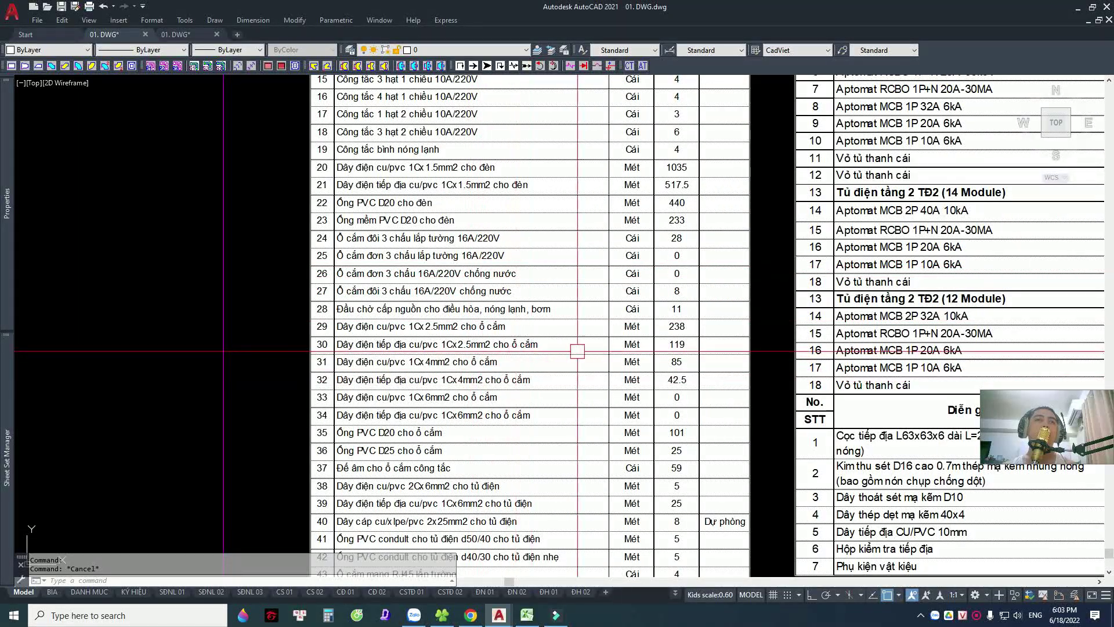
pyautogui.moveTo(635, 348); pyautogui.dragTo(630, 349, button='middle')
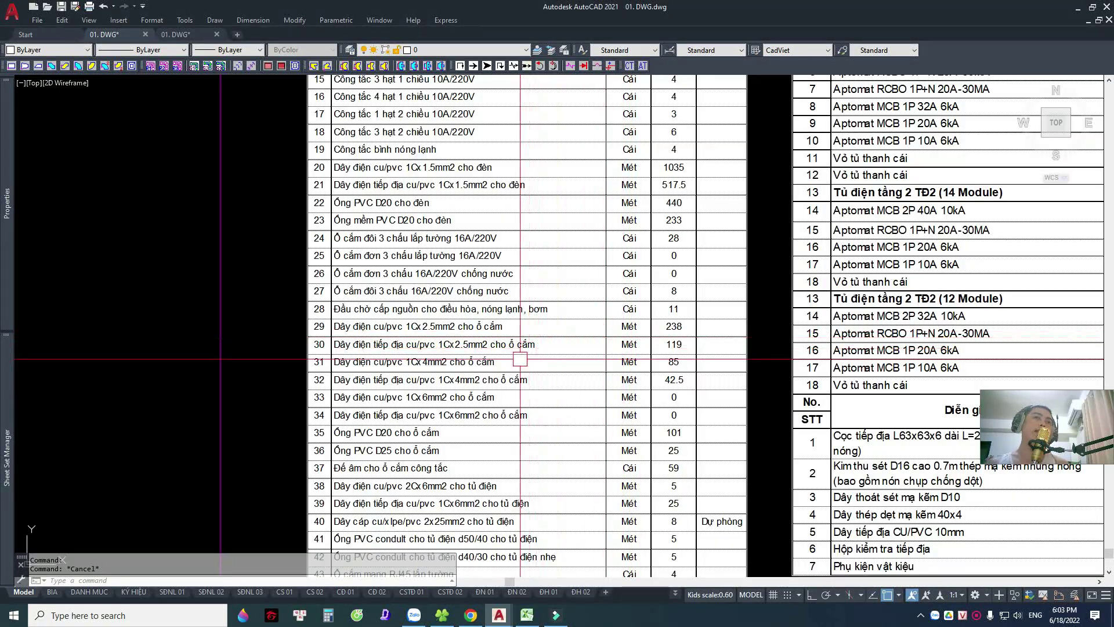
pyautogui.moveTo(489, 401); pyautogui.dragTo(499, 312, button='middle')
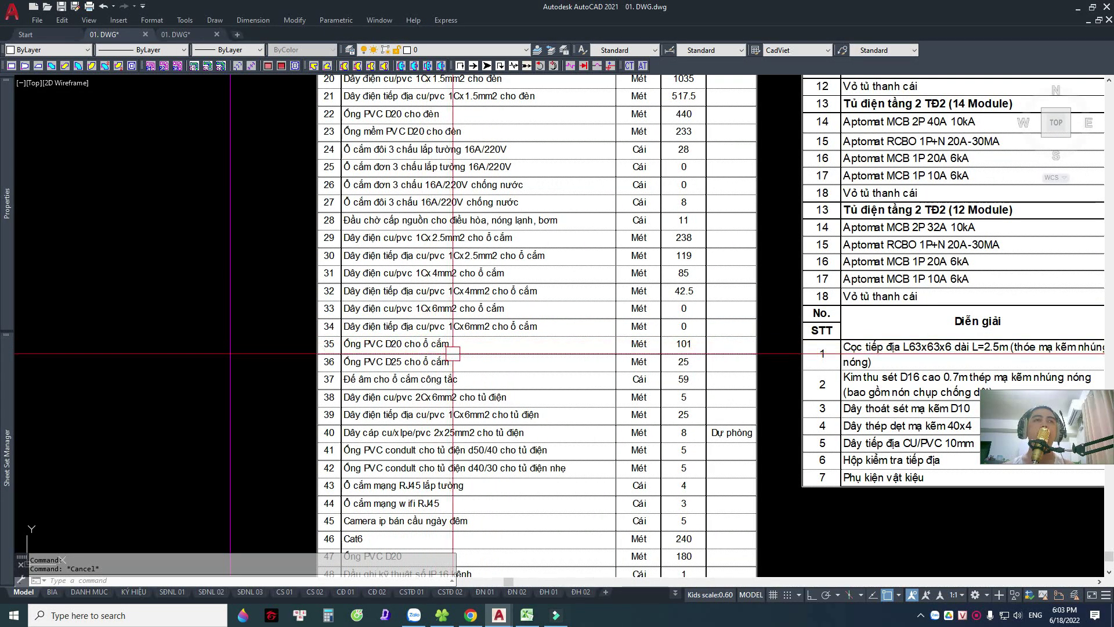
pyautogui.moveTo(450, 371); pyautogui.dragTo(480, 318, button='middle')
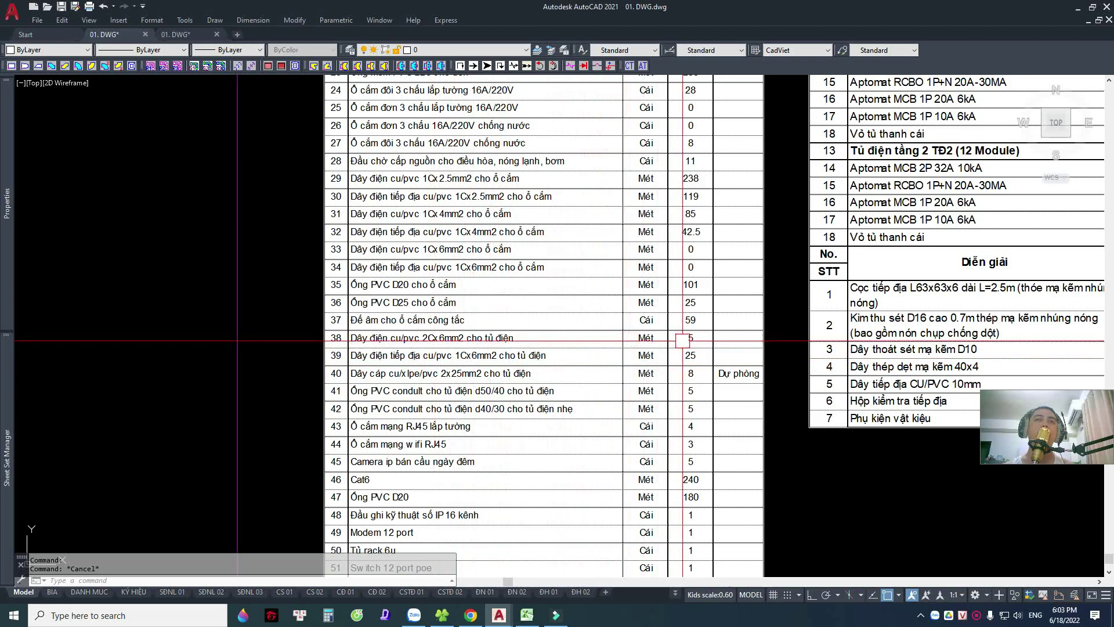
pyautogui.moveTo(479, 402); pyautogui.dragTo(462, 306, button='middle')
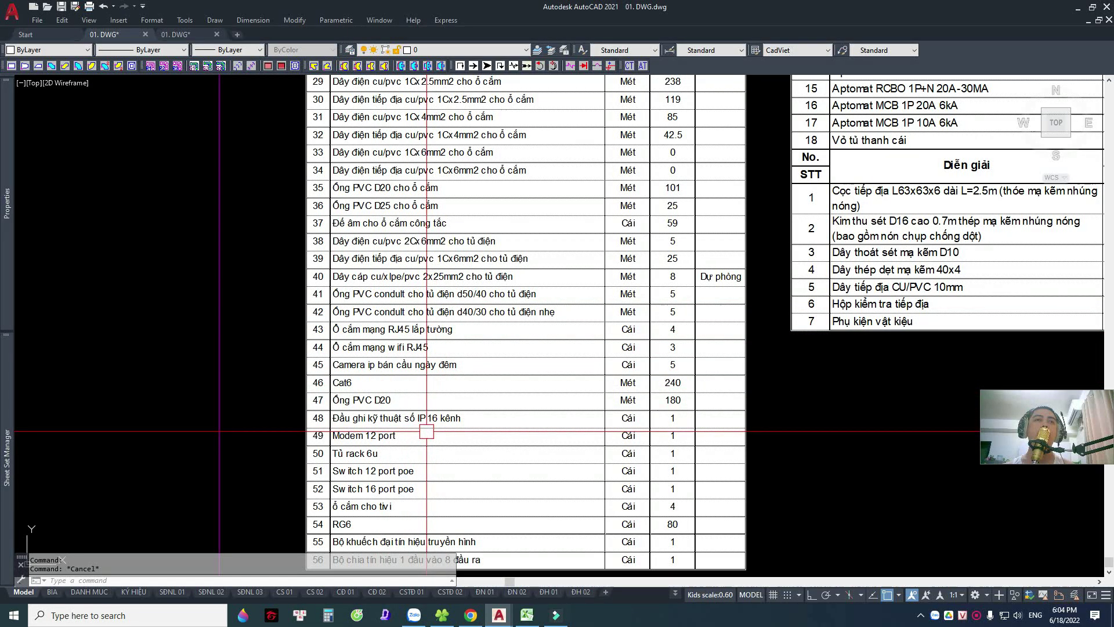
pyautogui.moveTo(419, 432); pyautogui.dragTo(419, 359, button='middle')
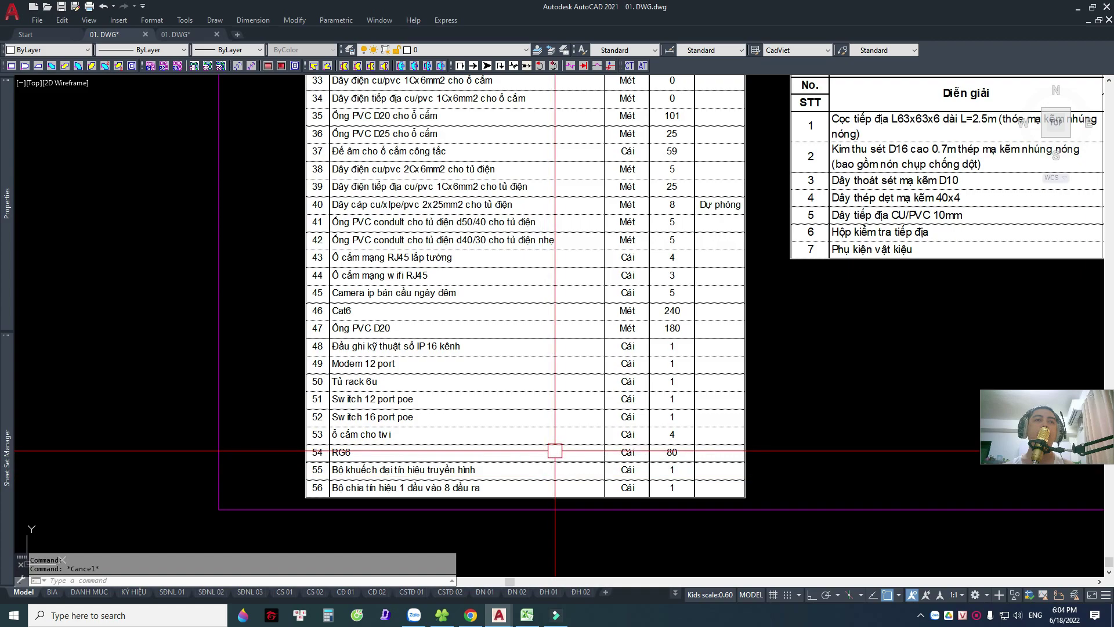
pyautogui.scroll(-3, 695, 455)
pyautogui.scroll(-2, 694, 455)
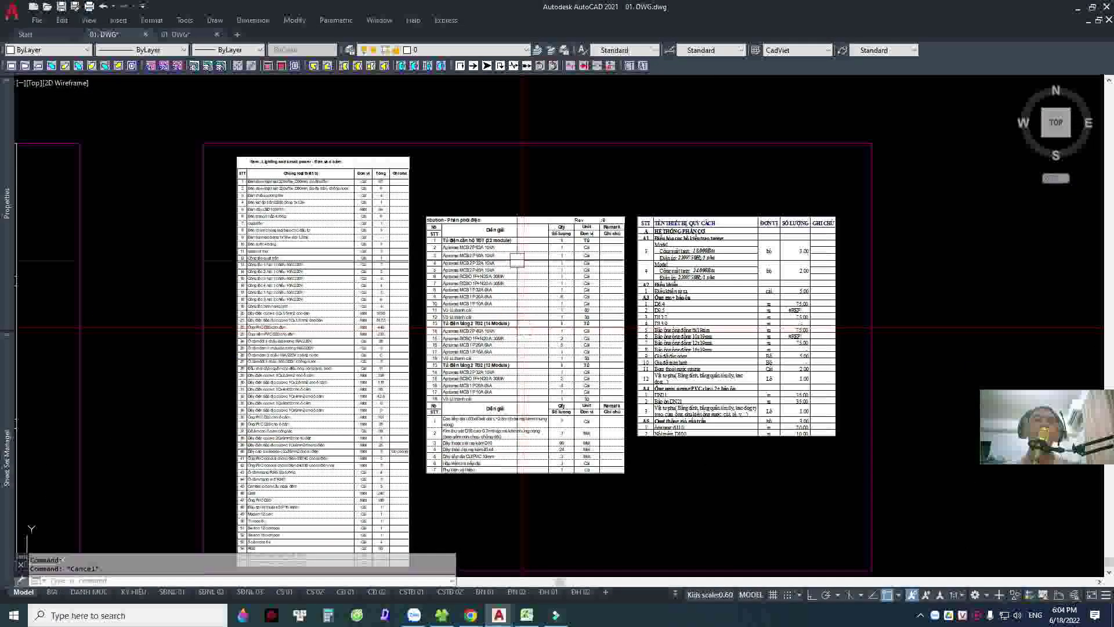
pyautogui.scroll(3, 559, 240)
pyautogui.scroll(5, 559, 240)
pyautogui.scroll(-2, 558, 240)
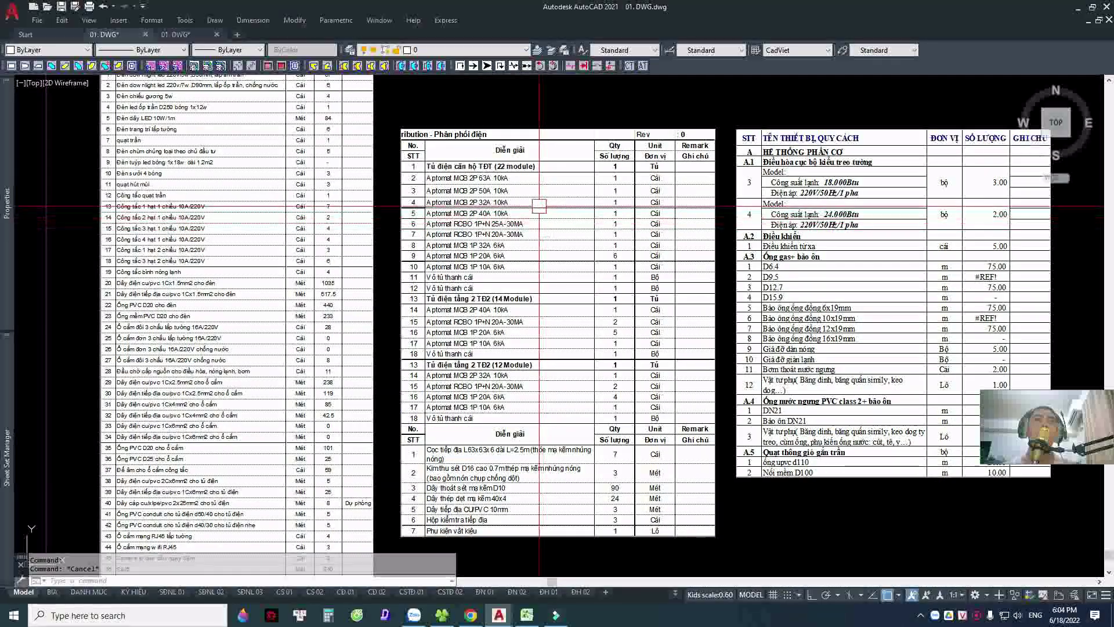
pyautogui.click(571, 180)
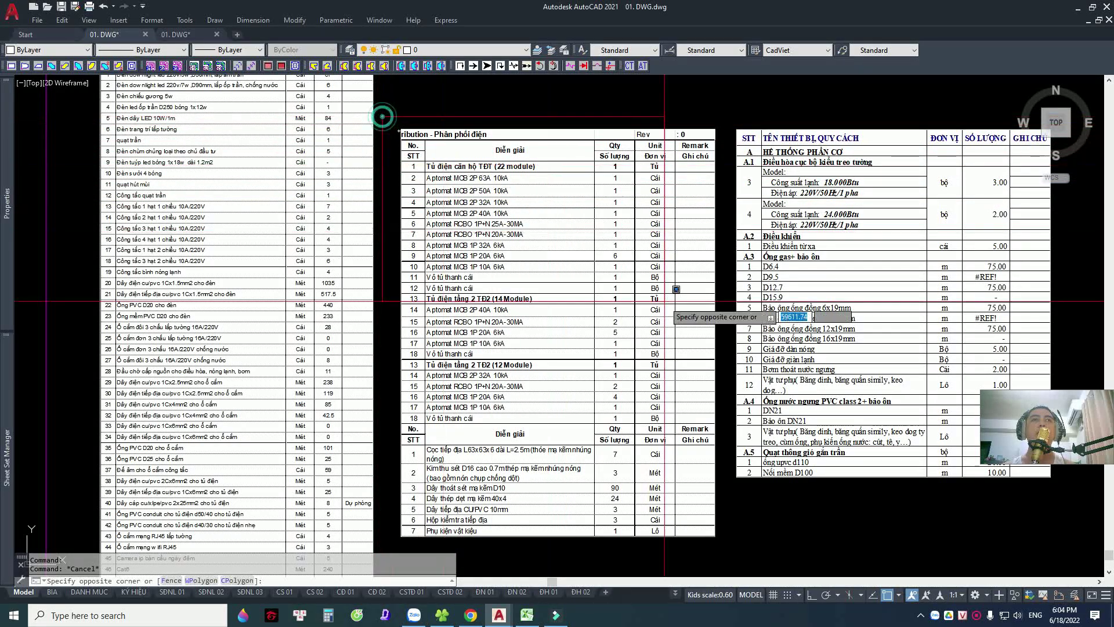
pyautogui.scroll(-5, 546, 253)
pyautogui.scroll(-2, 545, 254)
pyautogui.scroll(2, 435, 348)
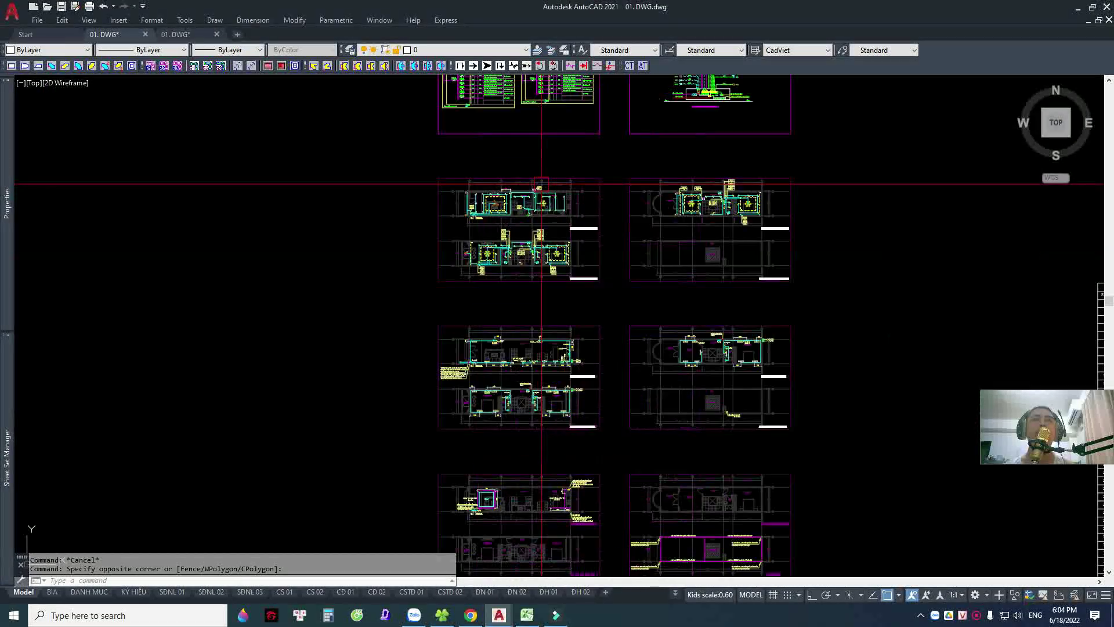
pyautogui.scroll(2, 436, 406)
pyautogui.scroll(5, 406, 265)
pyautogui.scroll(1, 499, 233)
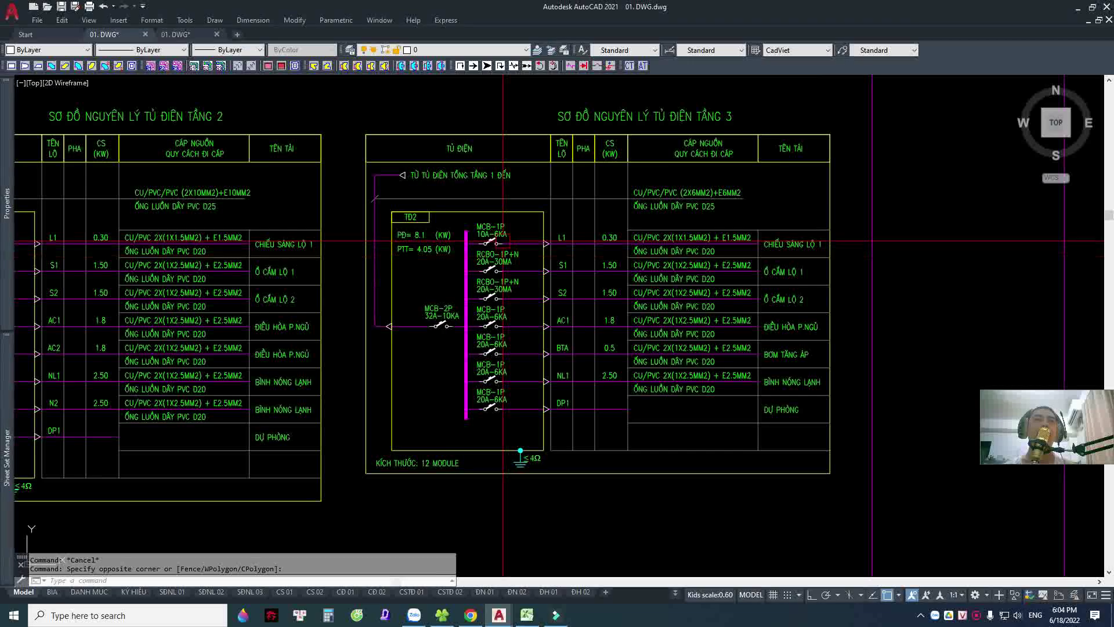
pyautogui.scroll(1, 502, 225)
pyautogui.click(504, 270)
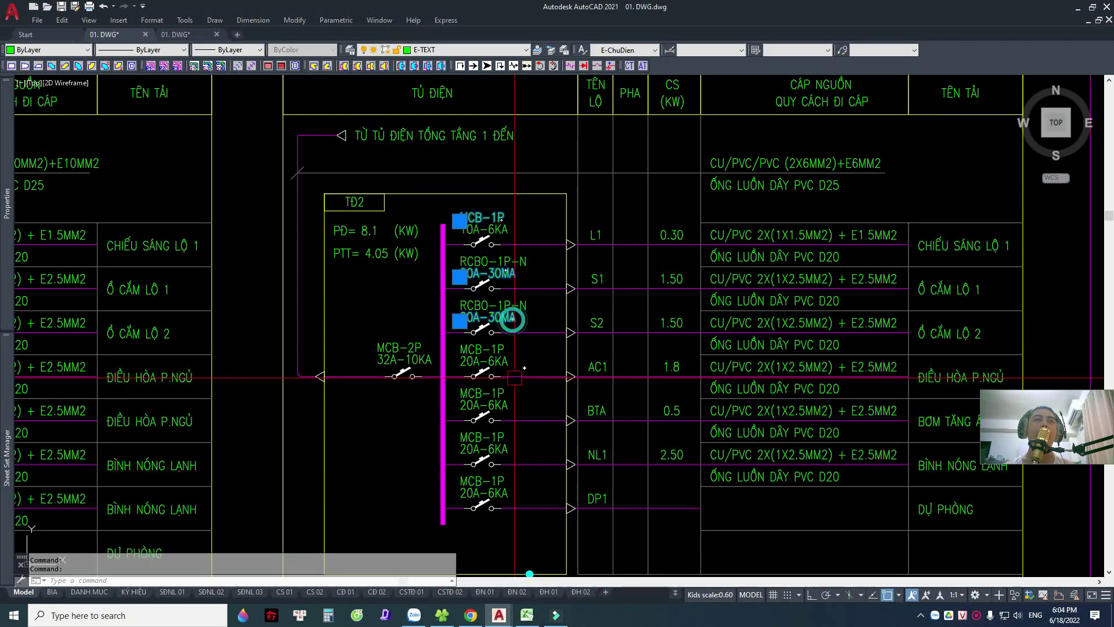
pyautogui.click(500, 362)
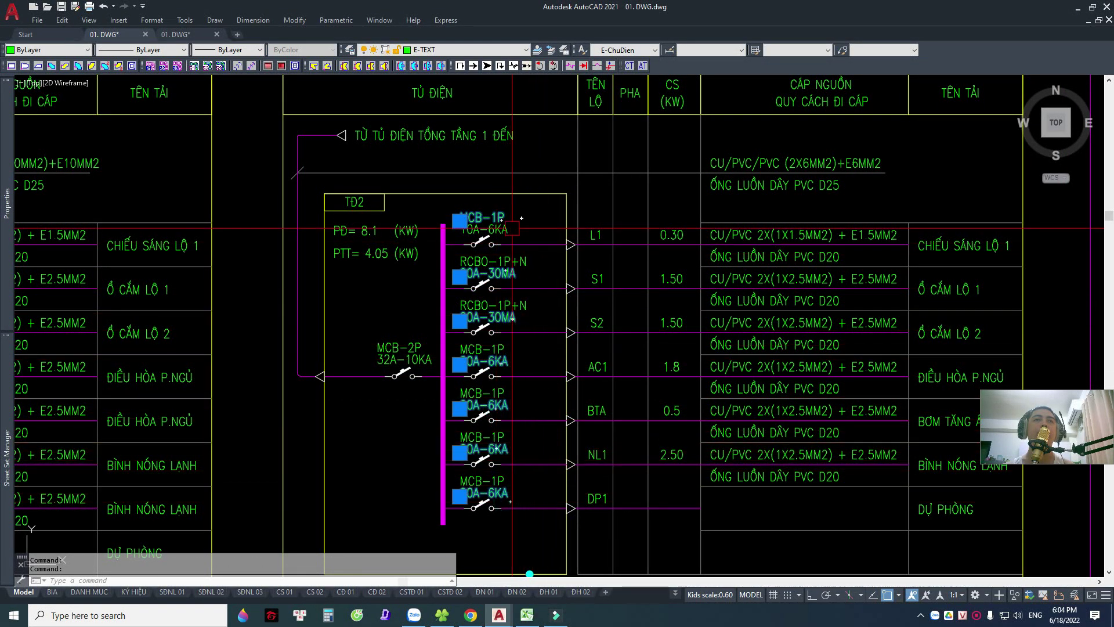
pyautogui.scroll(1, 512, 229)
pyautogui.press('Escape')
pyautogui.press('Escape')
pyautogui.scroll(1, 459, 216)
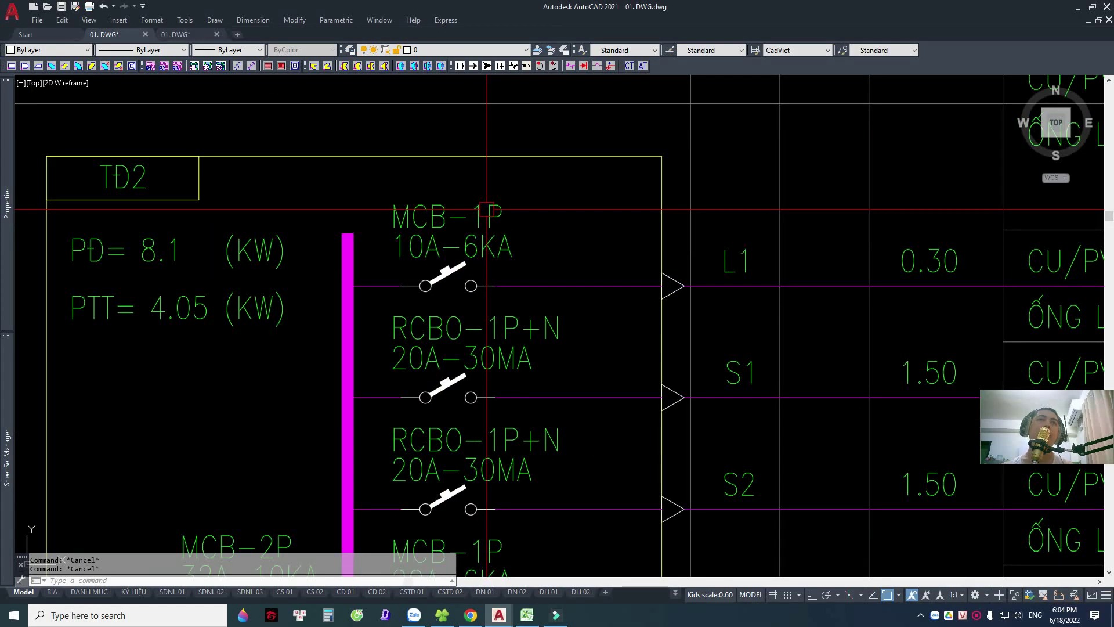
pyautogui.scroll(-1, 441, 246)
pyautogui.scroll(-5, 445, 224)
pyautogui.scroll(-2, 518, 287)
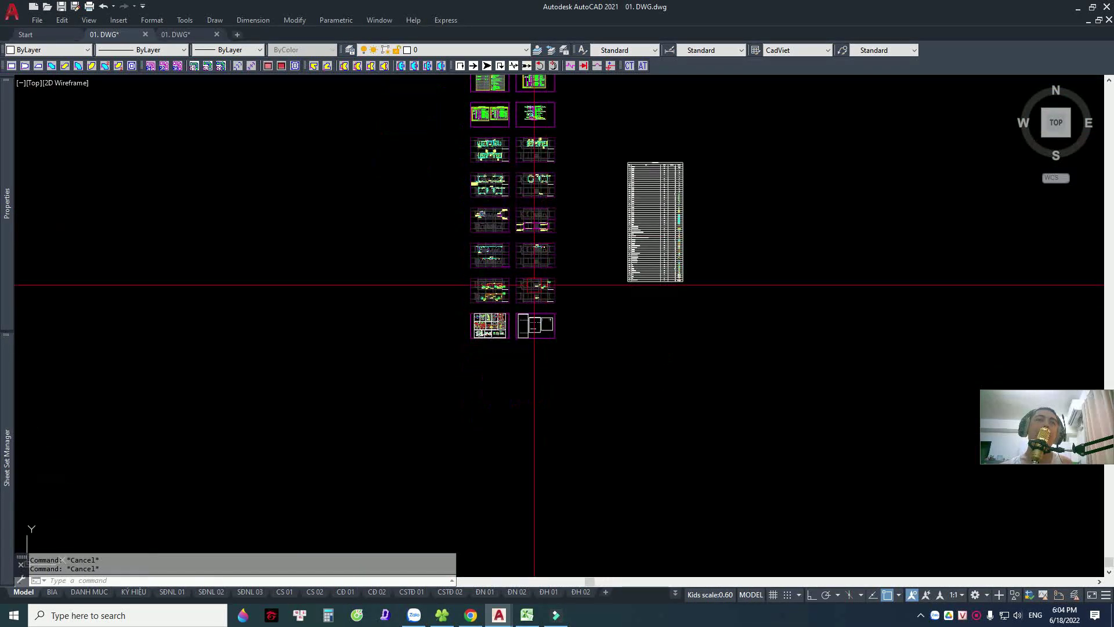
pyautogui.scroll(4, 518, 286)
pyautogui.scroll(4, 573, 340)
pyautogui.moveTo(573, 341); pyautogui.dragTo(409, 236, button='middle')
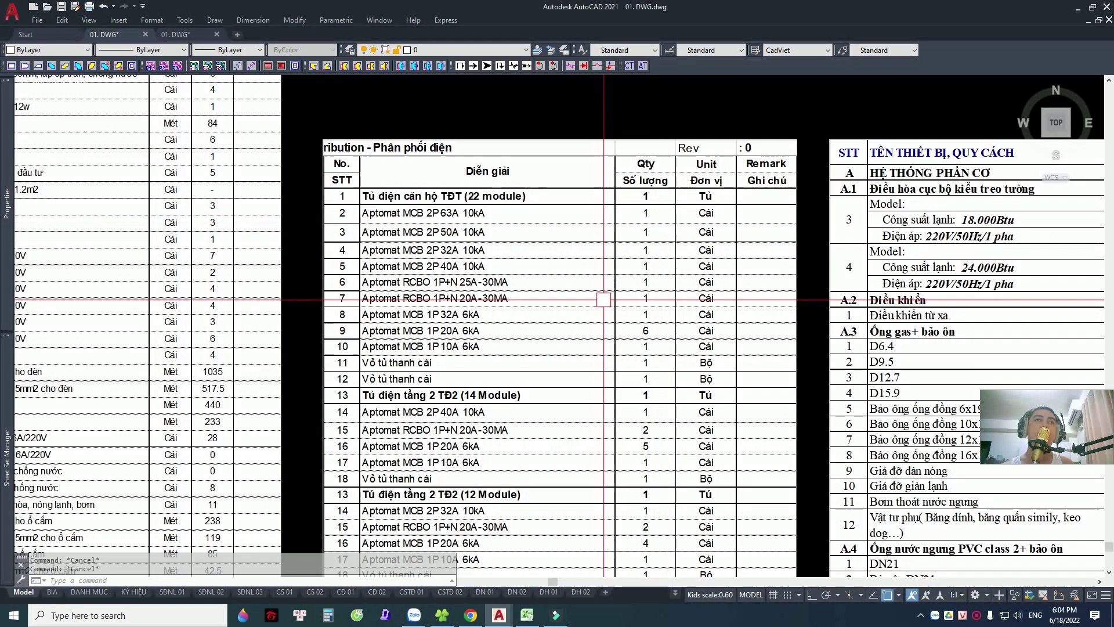
pyautogui.scroll(-3, 580, 293)
pyautogui.scroll(3, 607, 430)
pyautogui.scroll(2, 608, 430)
pyautogui.scroll(-2, 361, 252)
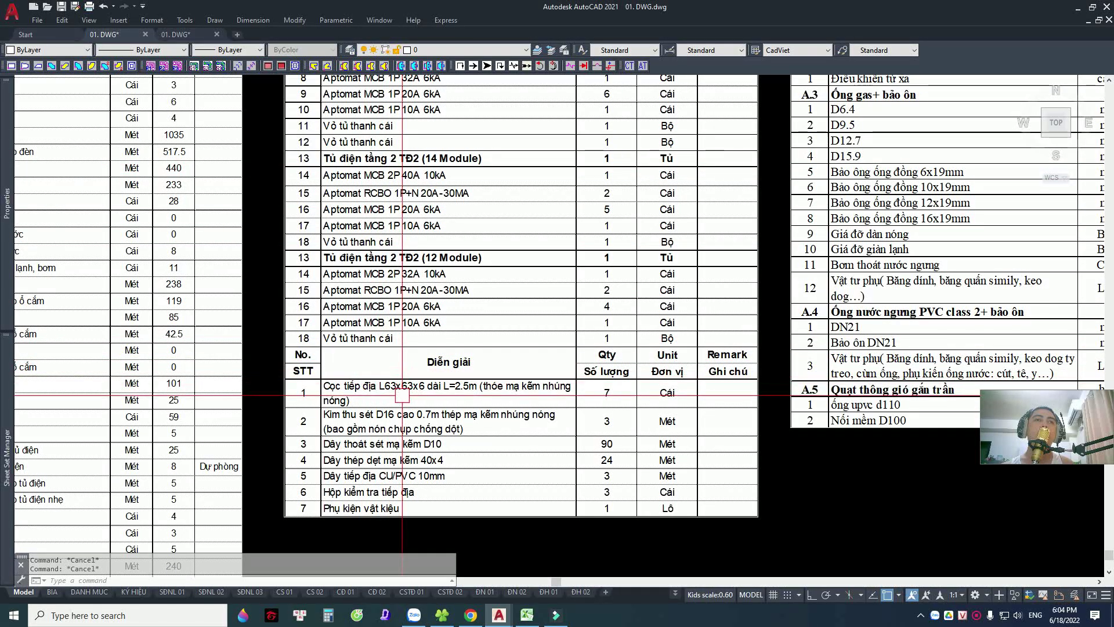
pyautogui.scroll(-3, 395, 319)
pyautogui.moveTo(394, 319); pyautogui.dragTo(398, 317, button='middle')
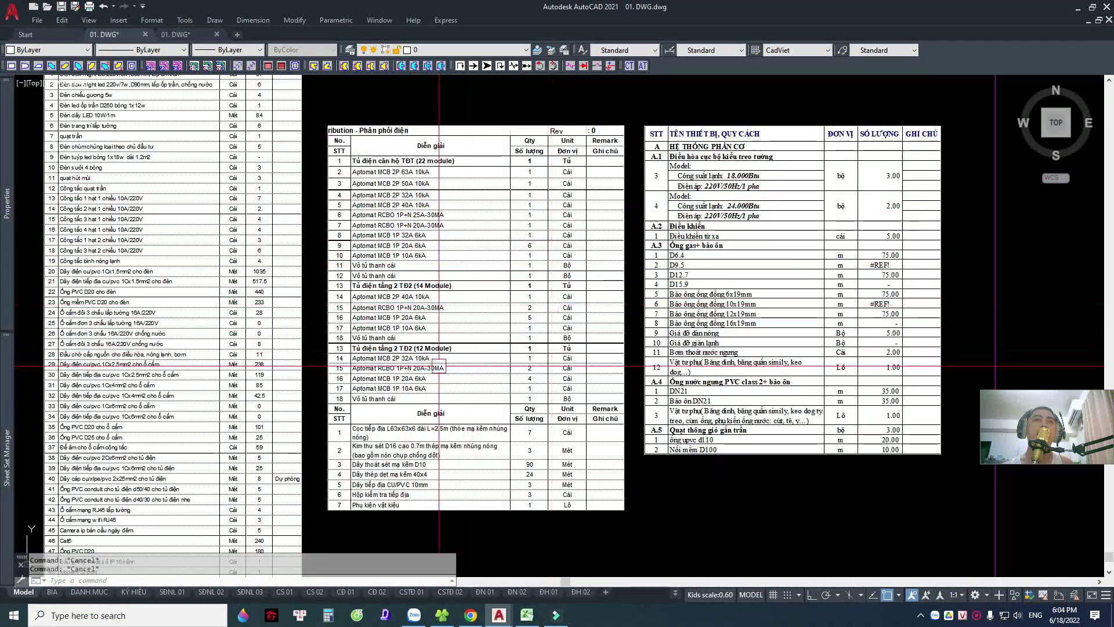
pyautogui.scroll(2, 479, 447)
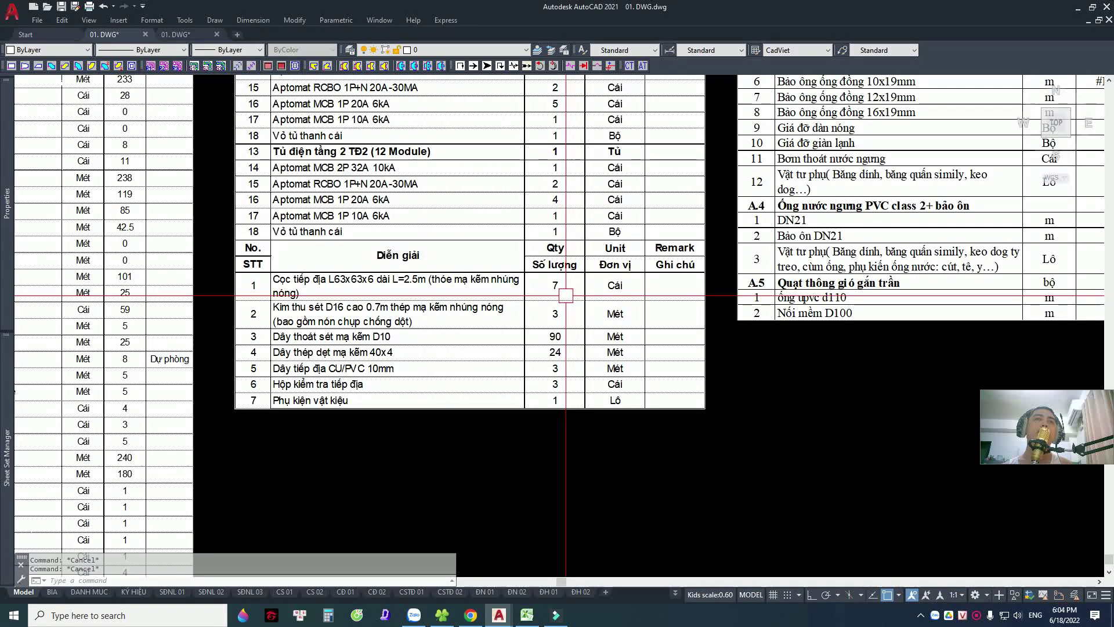
pyautogui.scroll(-2, 552, 285)
pyautogui.scroll(-4, 401, 259)
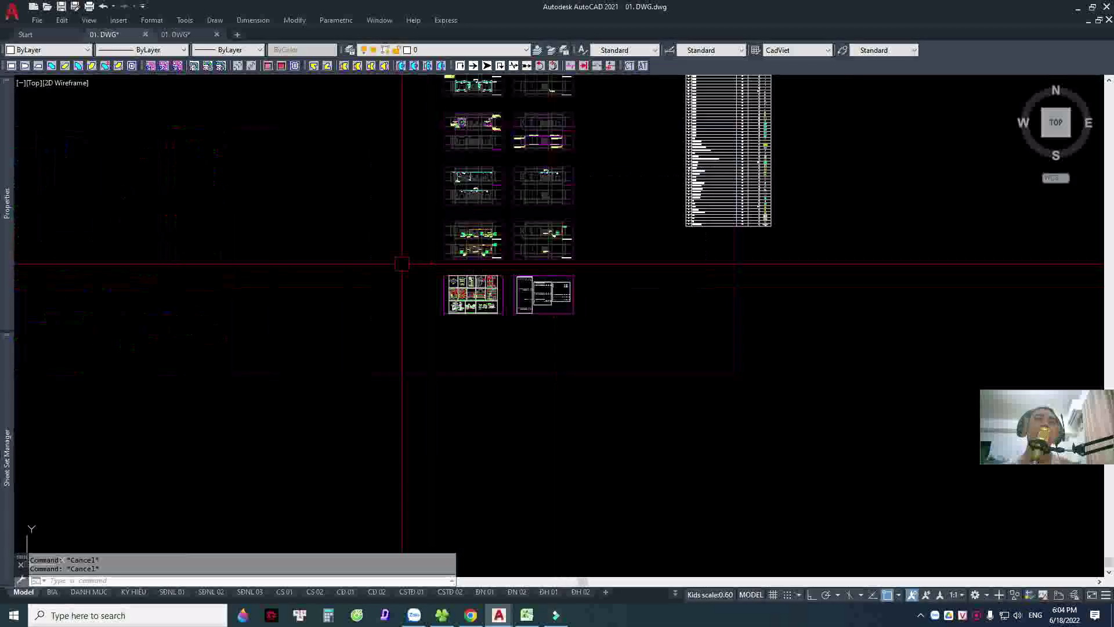
pyautogui.scroll(2, 658, 357)
pyautogui.scroll(2, 658, 357)
pyautogui.scroll(2, 609, 406)
pyautogui.scroll(3, 570, 407)
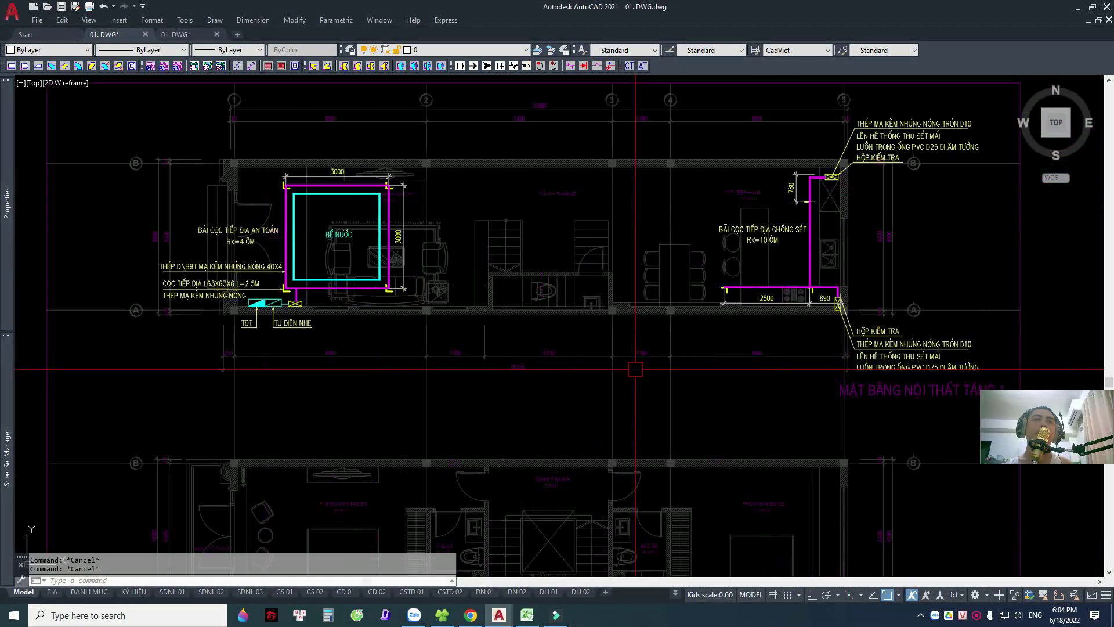
pyautogui.moveTo(453, 337); pyautogui.dragTo(505, 391, button='middle')
pyautogui.scroll(2, 407, 301)
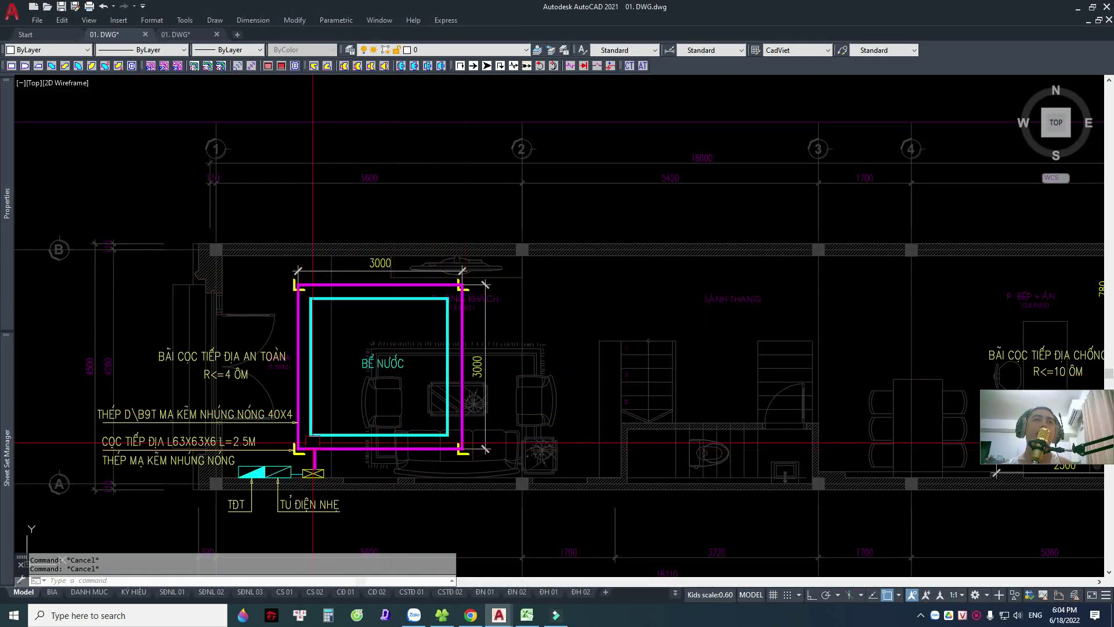
pyautogui.moveTo(812, 452); pyautogui.dragTo(390, 407, button='middle')
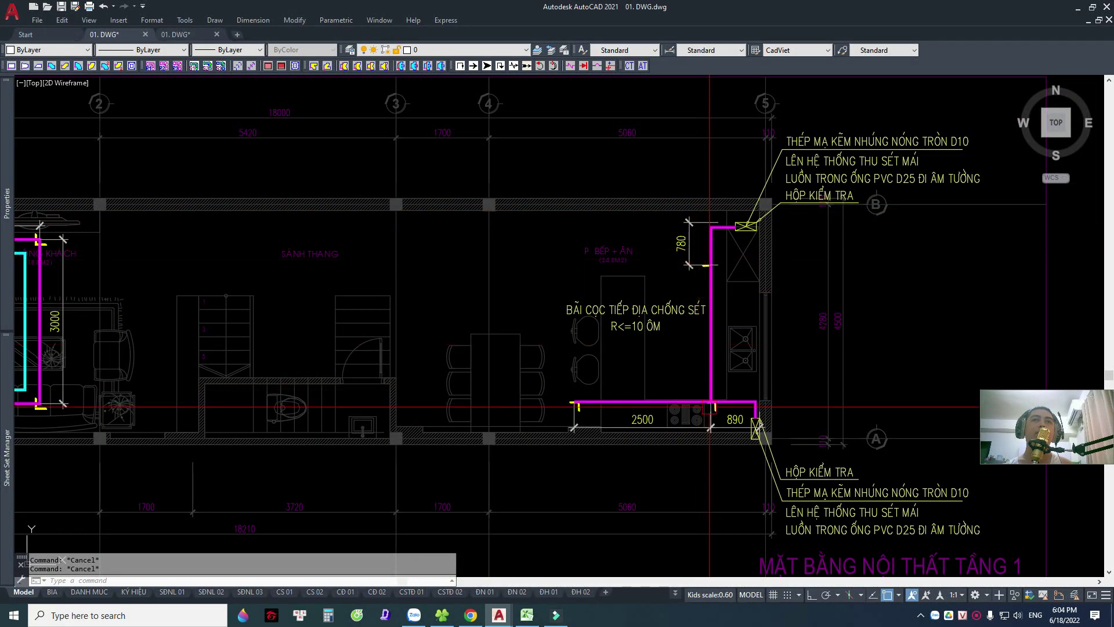
pyautogui.scroll(4, 812, 493)
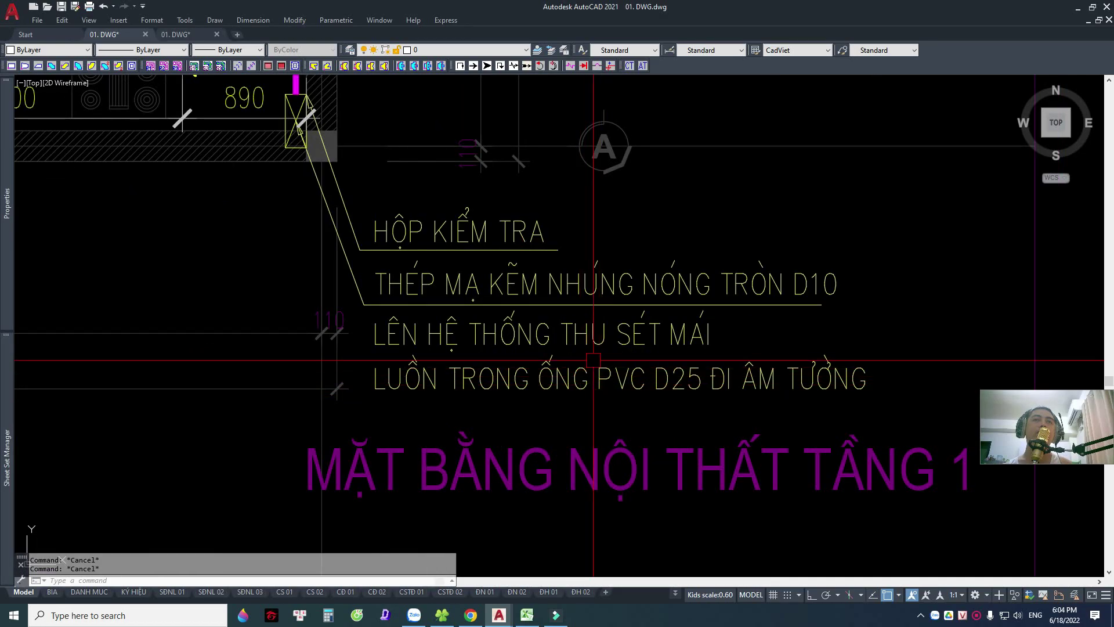
pyautogui.moveTo(449, 392); pyautogui.dragTo(523, 432, button='middle')
pyautogui.scroll(-2, 583, 268)
pyautogui.scroll(-1, 583, 268)
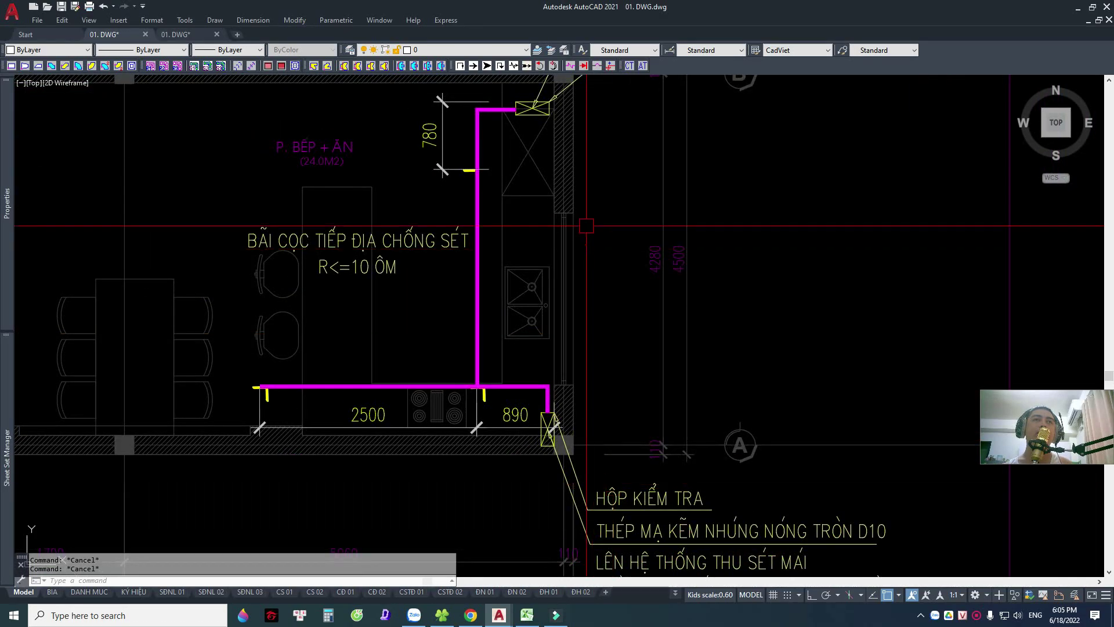
pyautogui.scroll(-2, 583, 269)
pyautogui.scroll(-3, 583, 268)
pyautogui.scroll(5, 580, 393)
pyautogui.scroll(1, 621, 360)
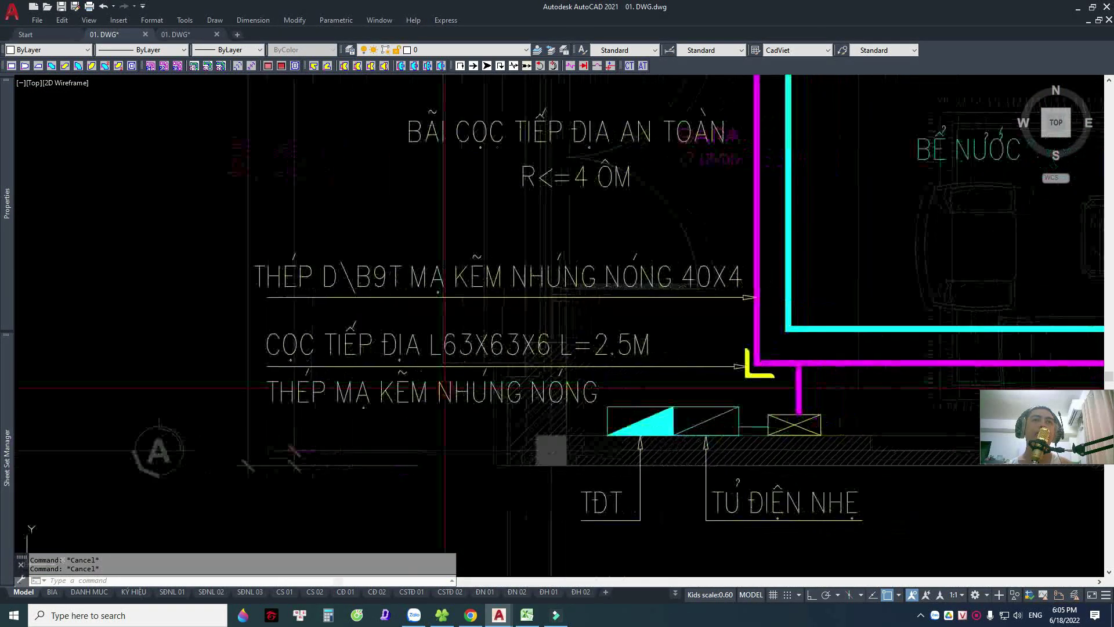
pyautogui.scroll(-3, 631, 336)
pyautogui.scroll(-2, 473, 328)
pyautogui.moveTo(638, 348); pyautogui.dragTo(395, 221, button='middle')
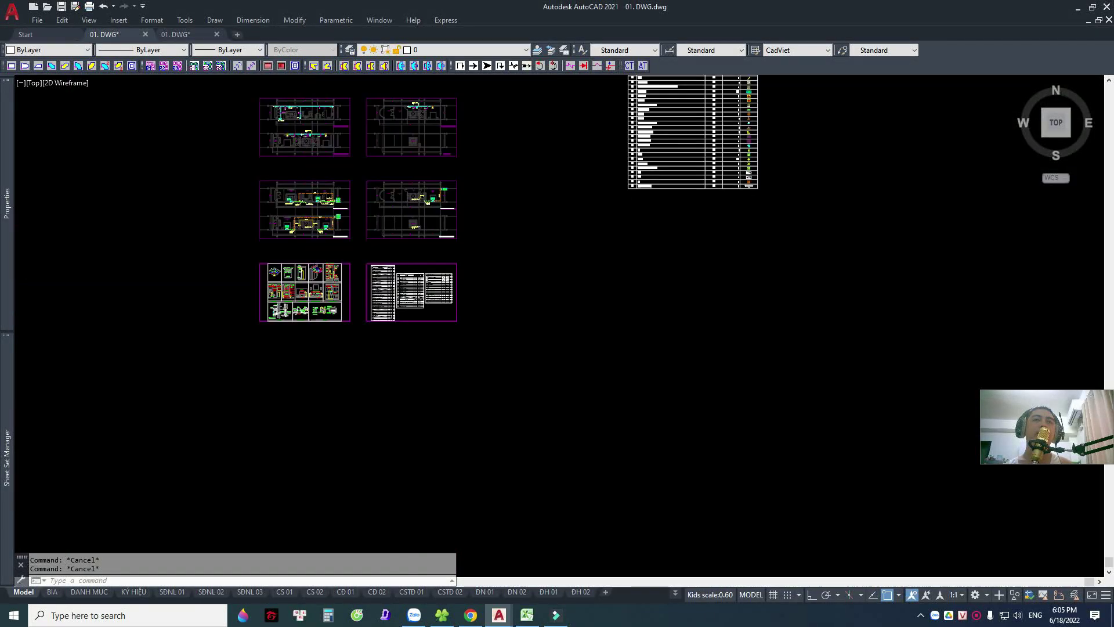
pyautogui.scroll(4, 429, 325)
pyautogui.scroll(2, 475, 313)
pyautogui.scroll(4, 485, 351)
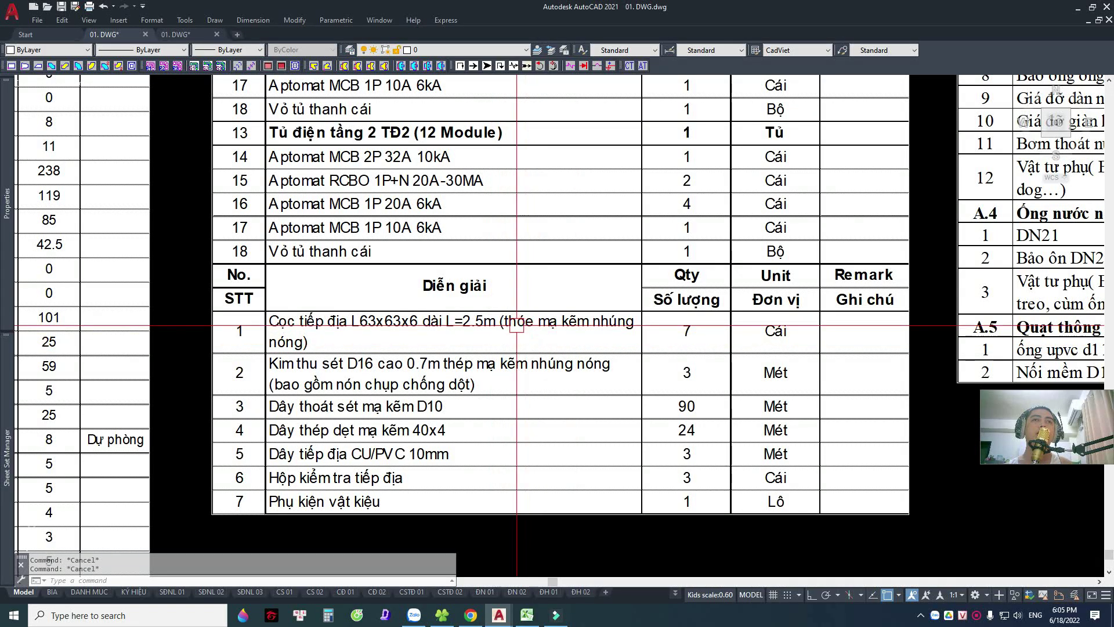
pyautogui.scroll(4, 517, 326)
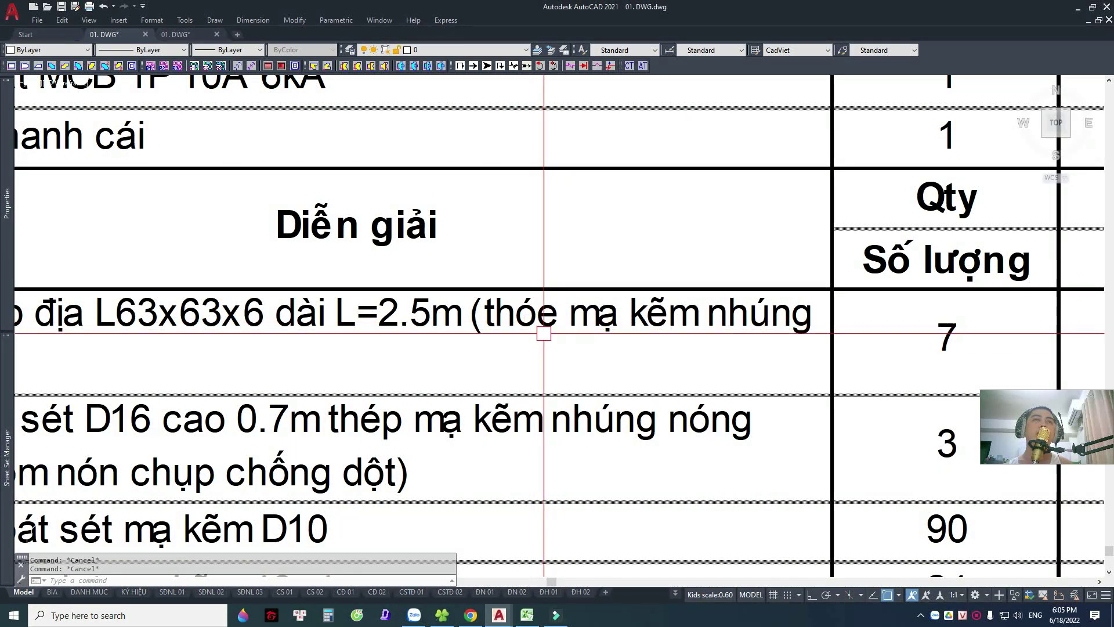
pyautogui.scroll(-2, 544, 334)
pyautogui.scroll(-3, 534, 336)
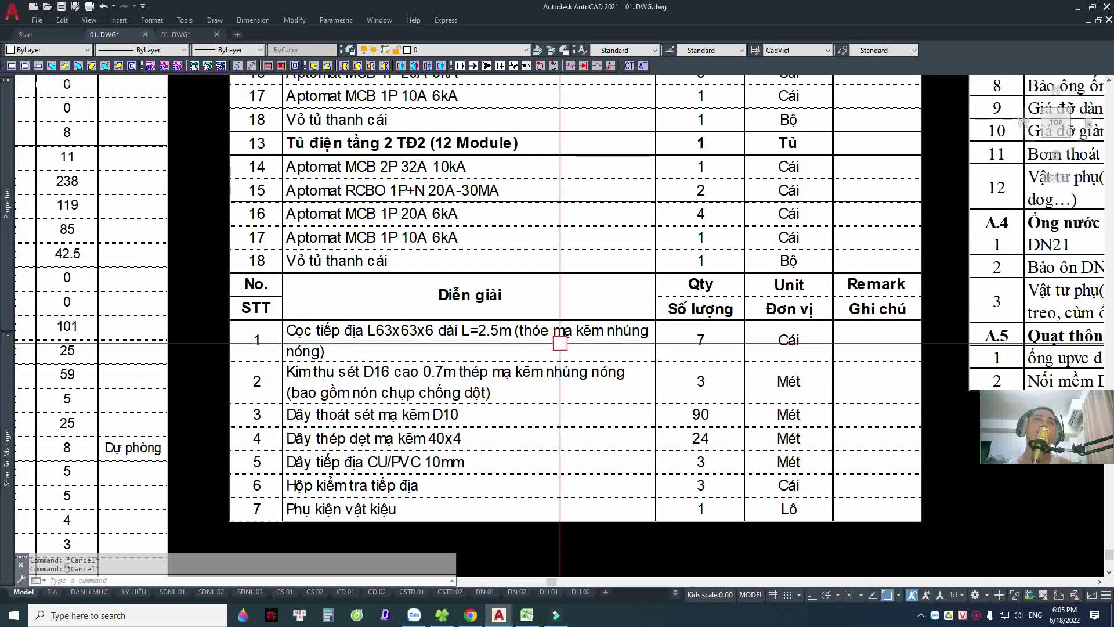
pyautogui.scroll(1, 537, 296)
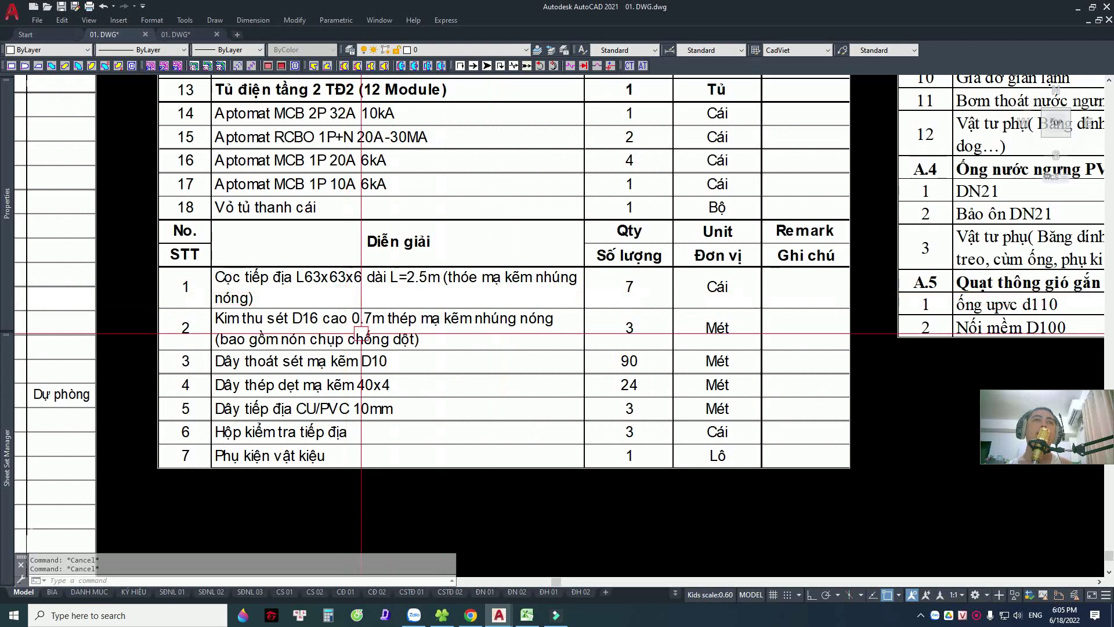
pyautogui.scroll(-1, 361, 334)
pyautogui.scroll(-8, 480, 366)
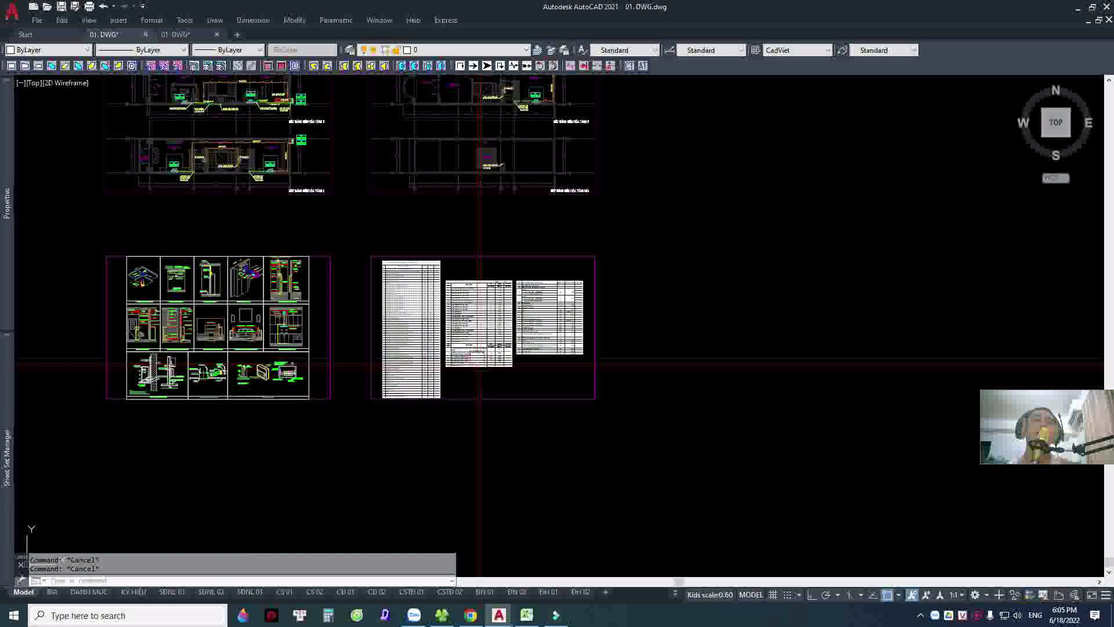
pyautogui.moveTo(480, 366); pyautogui.dragTo(440, 337, button='middle')
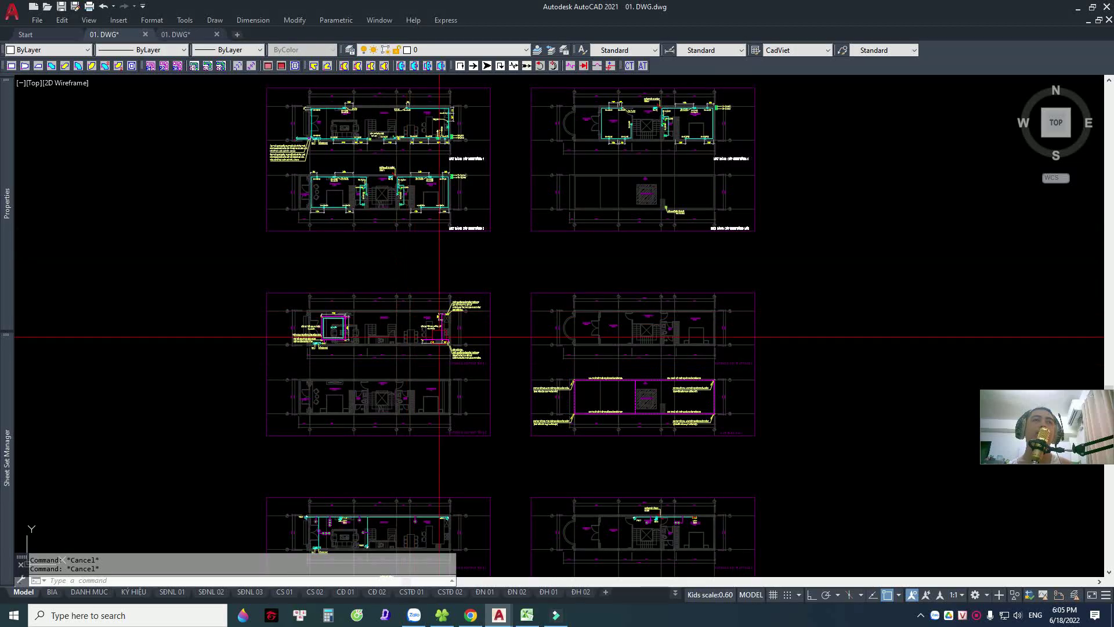
pyautogui.scroll(6, 669, 386)
pyautogui.scroll(1, 561, 363)
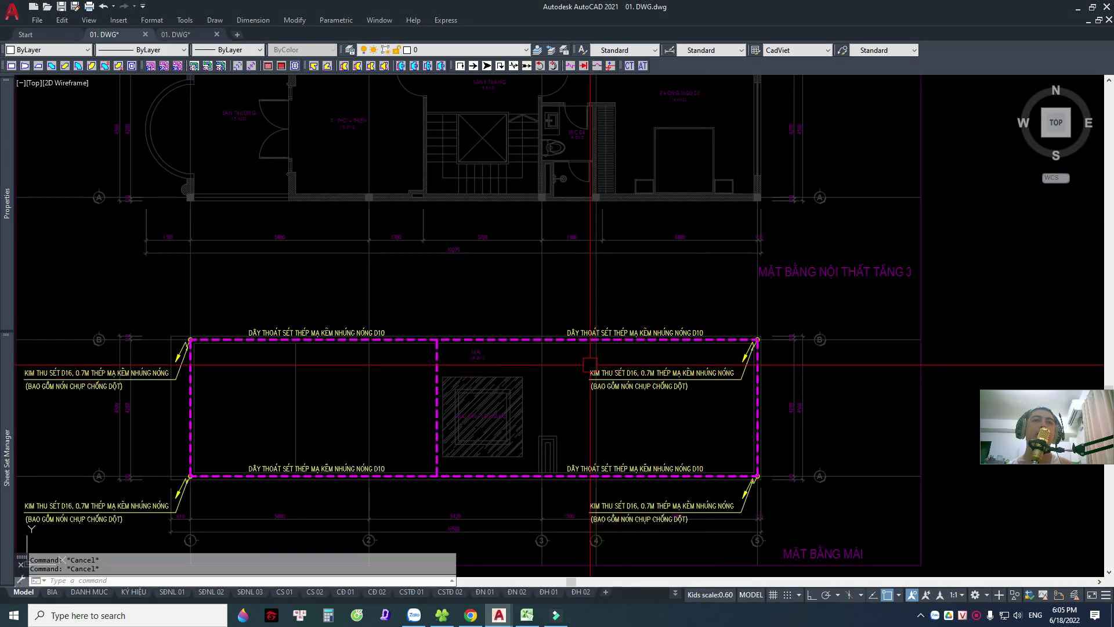
pyautogui.scroll(2, 561, 363)
pyautogui.click(556, 358)
pyautogui.click(694, 434)
pyautogui.click(568, 364)
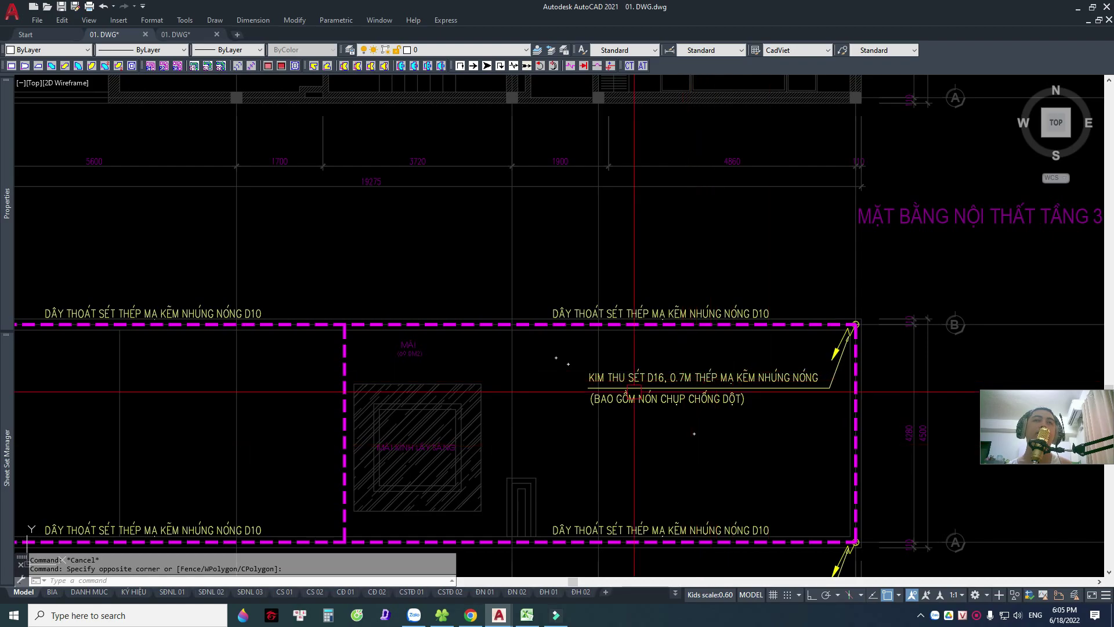
pyautogui.scroll(-6, 601, 315)
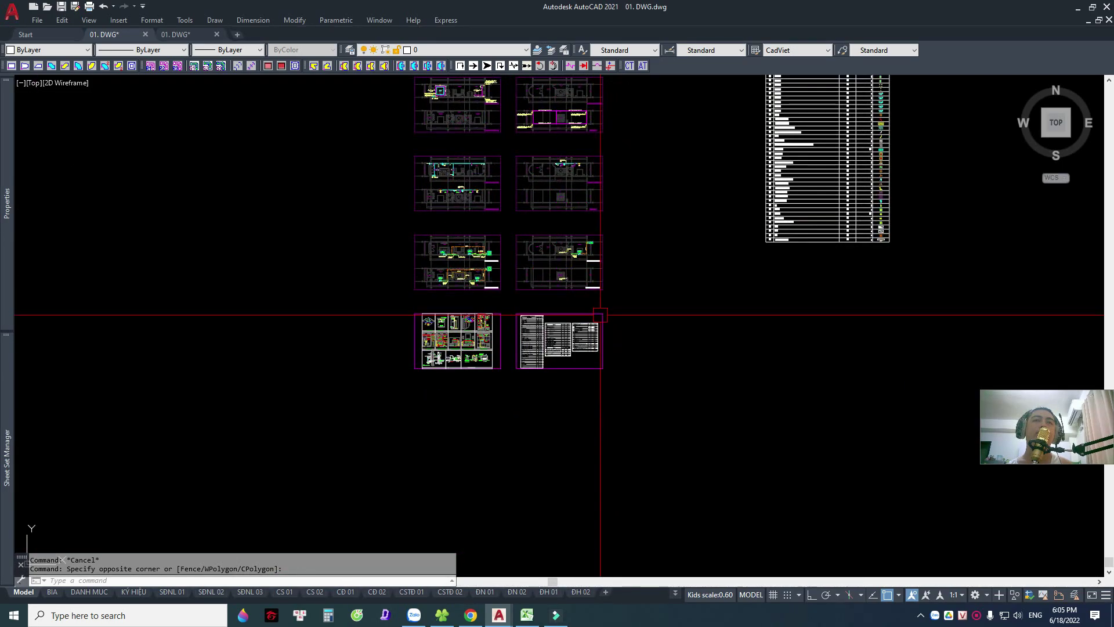
# Scroll through the equipment quantity tables down to the mechanical table's refrigerant pipe rows.
pyautogui.scroll(6, 601, 315)
pyautogui.scroll(3, 565, 284)
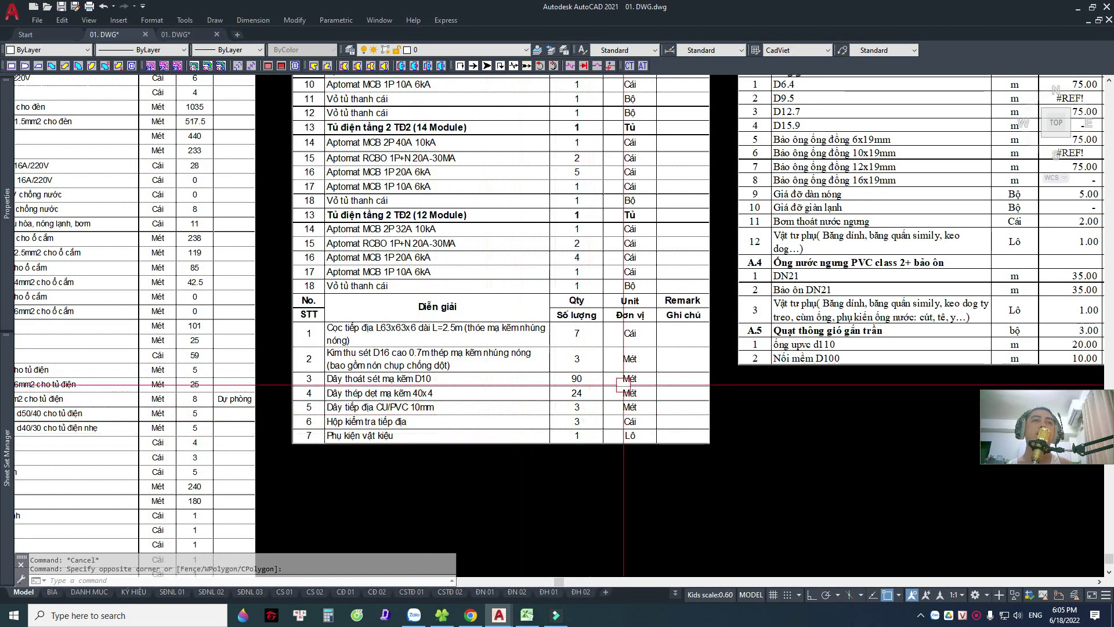
pyautogui.moveTo(588, 413); pyautogui.dragTo(487, 261, button='middle')
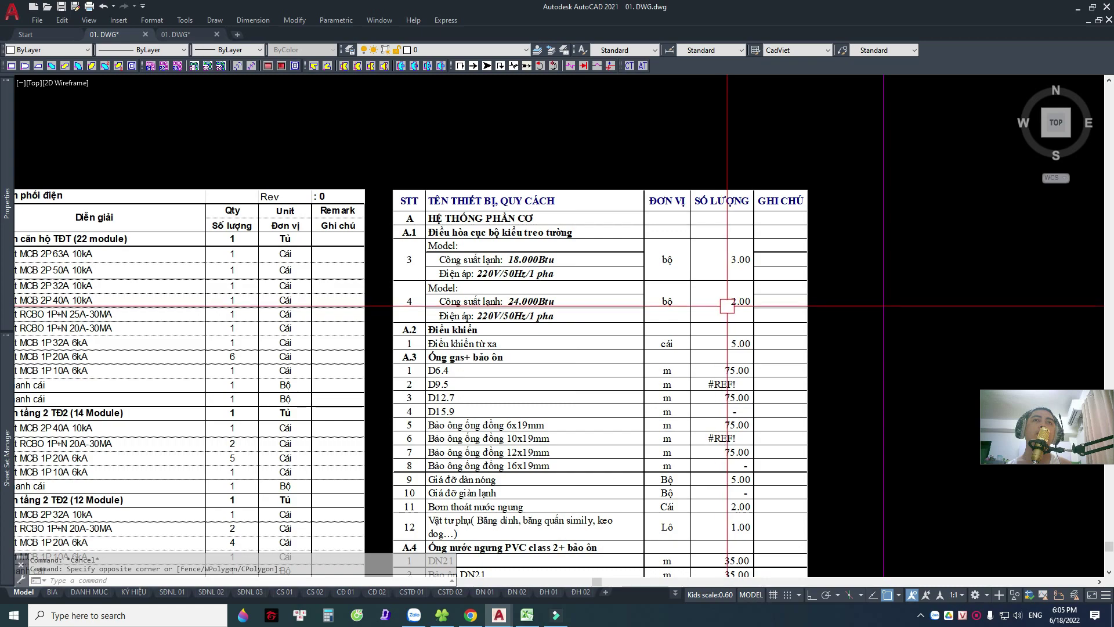
pyautogui.moveTo(727, 307); pyautogui.dragTo(728, 243, button='middle')
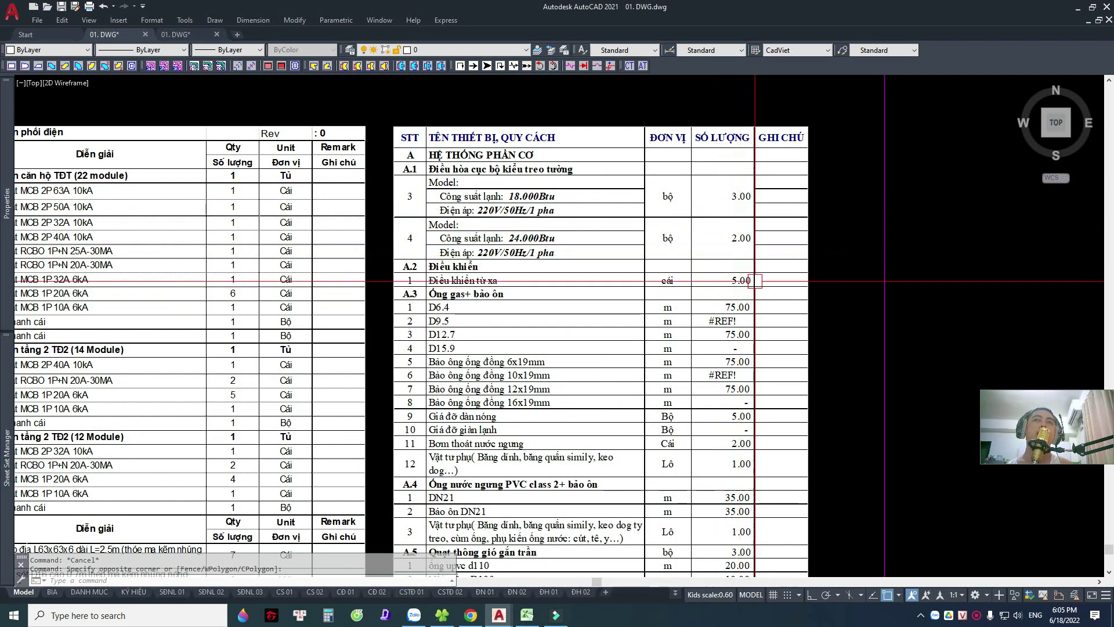
pyautogui.moveTo(741, 284); pyautogui.dragTo(750, 230, button='middle')
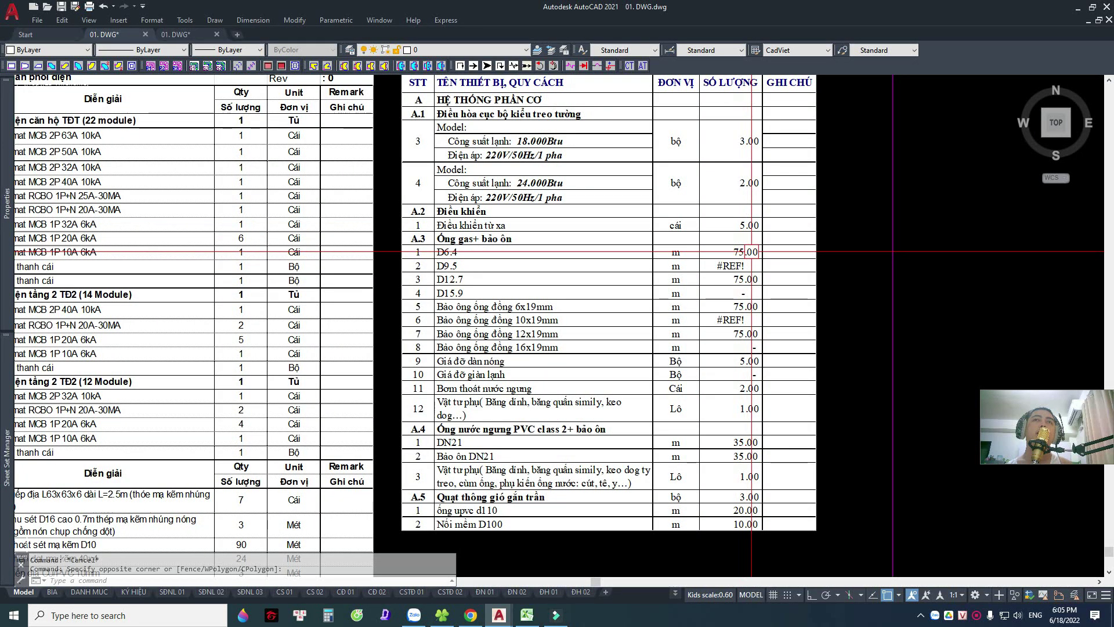
pyautogui.moveTo(463, 248); pyautogui.dragTo(470, 254, button='middle')
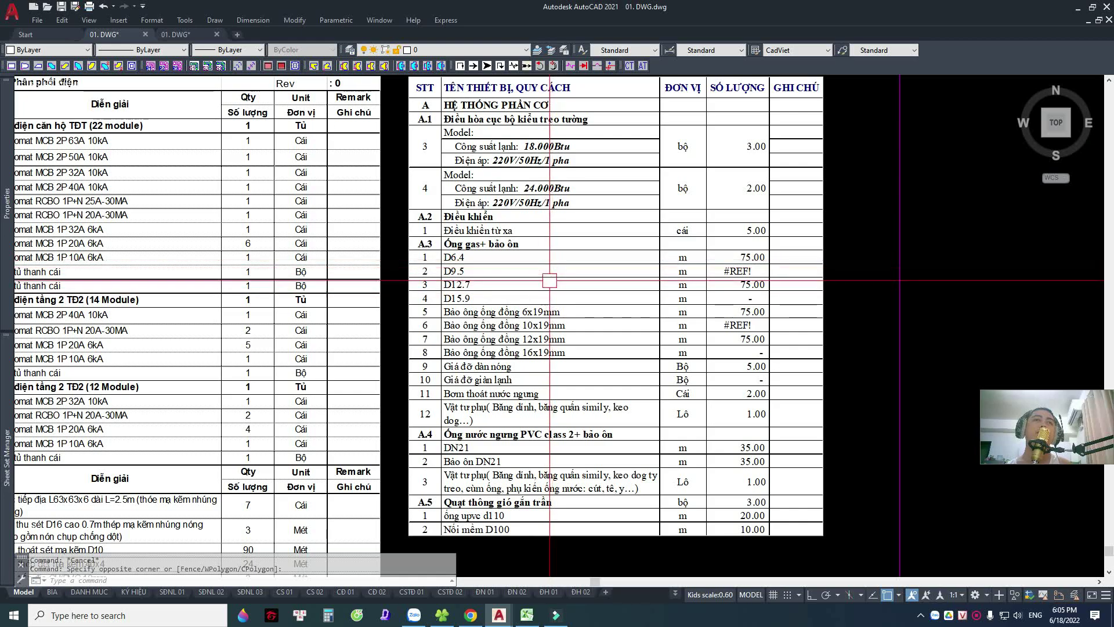
# Zoom out and over to the floor 1 and floor 2 air-conditioning plans.
pyautogui.scroll(-5, 544, 294)
pyautogui.scroll(3, 489, 410)
pyautogui.scroll(1, 489, 410)
pyautogui.scroll(7, 490, 410)
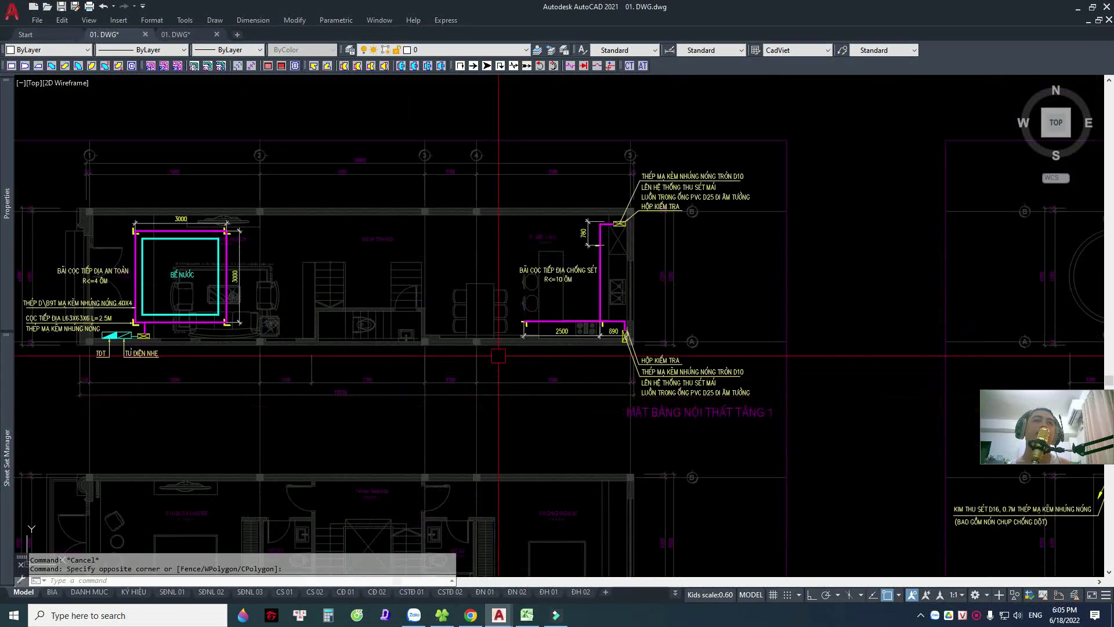
pyautogui.scroll(-6, 493, 99)
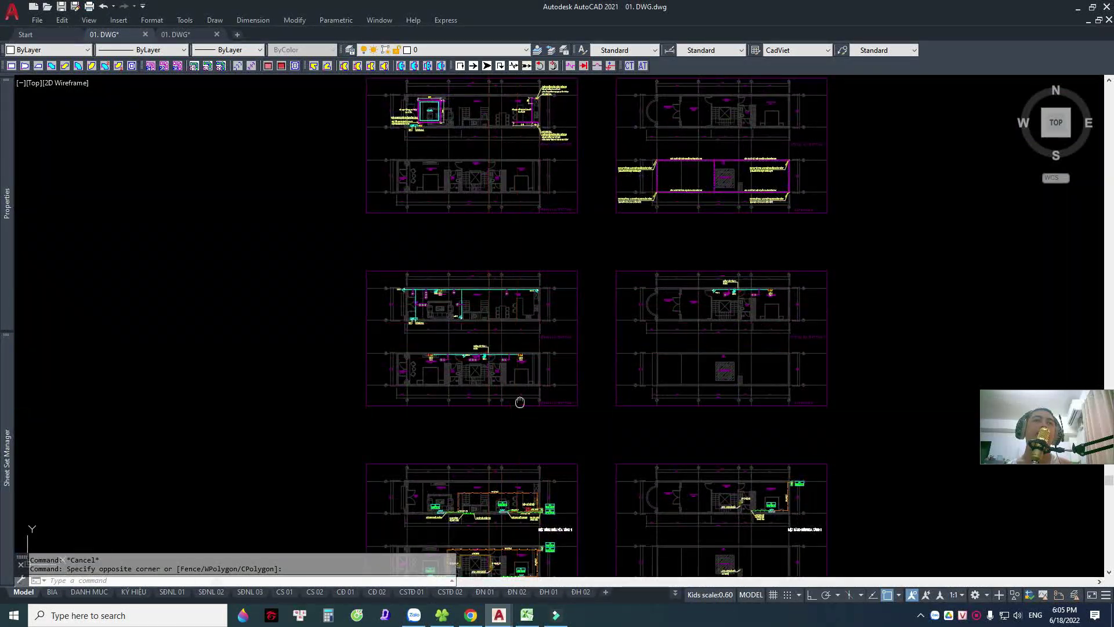
pyautogui.scroll(4, 479, 331)
pyautogui.scroll(3, 479, 331)
pyautogui.scroll(1, 478, 331)
# Check the Length of the D6.4/12.7 REF refrigerant pipe polyline in Properties, then clear the selection.
pyautogui.click(479, 331)
pyautogui.scroll(-5, 479, 330)
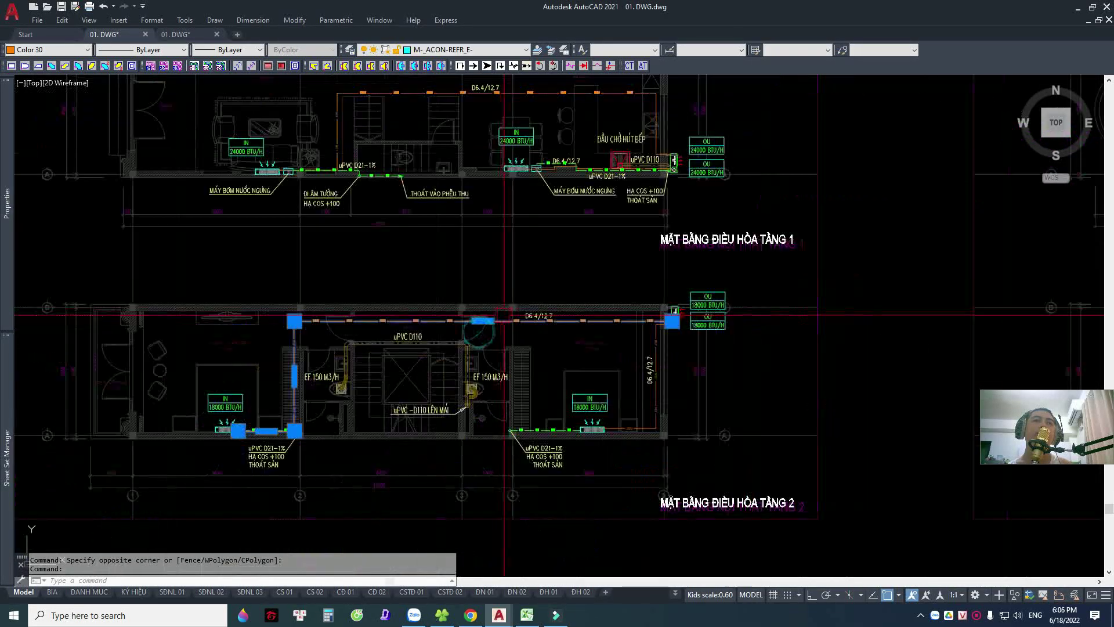
pyautogui.moveTo(479, 331); pyautogui.dragTo(542, 299, button='middle')
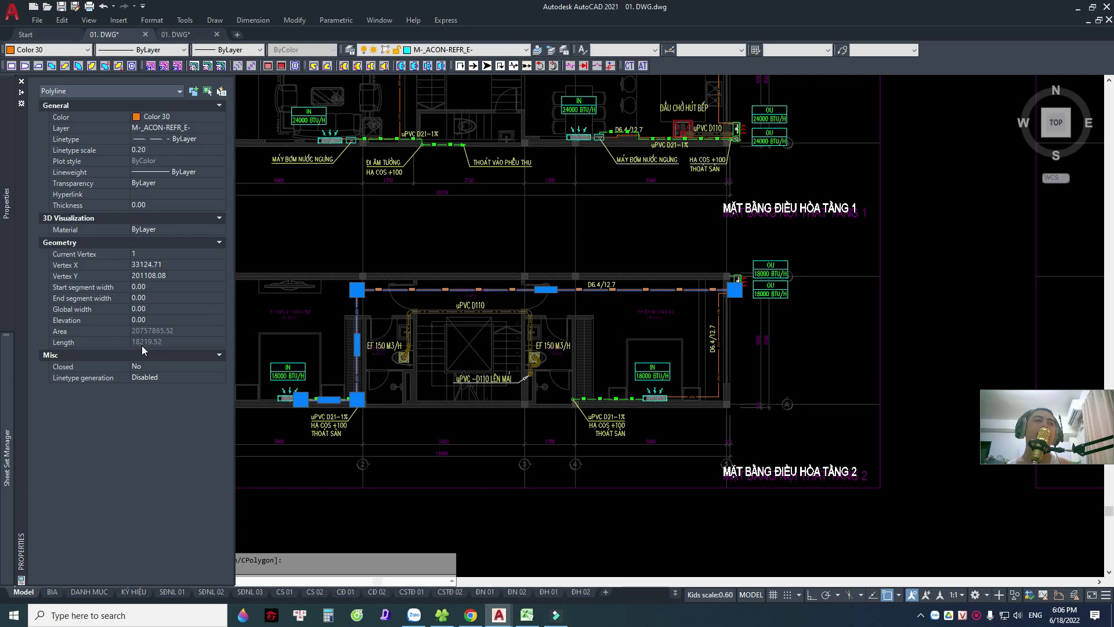
pyautogui.scroll(5, 610, 288)
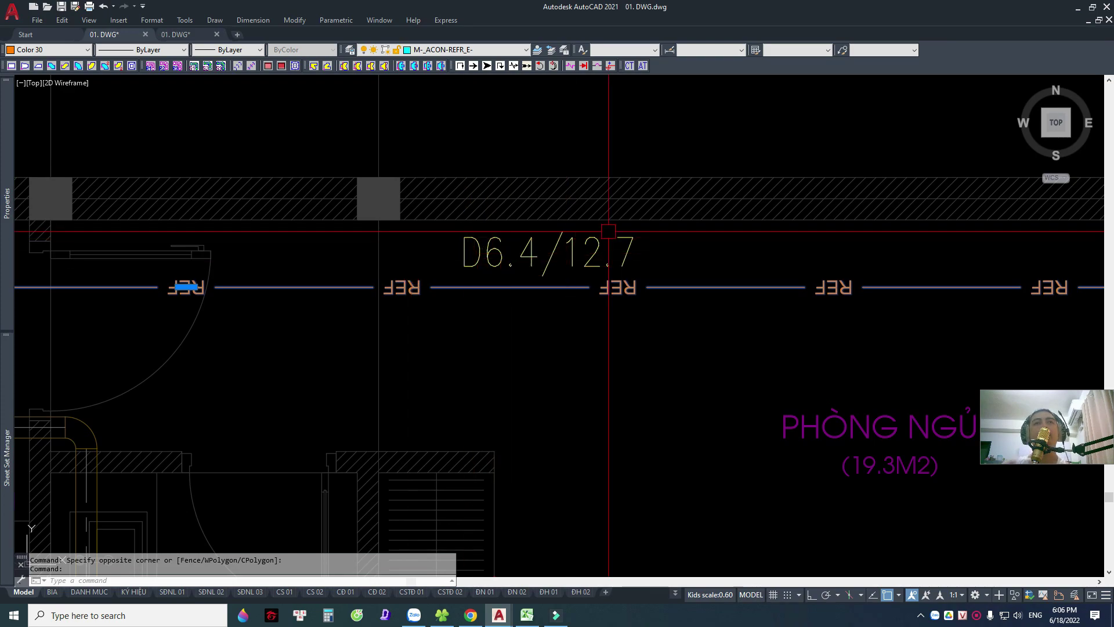
pyautogui.press('Escape')
pyautogui.press('Escape')
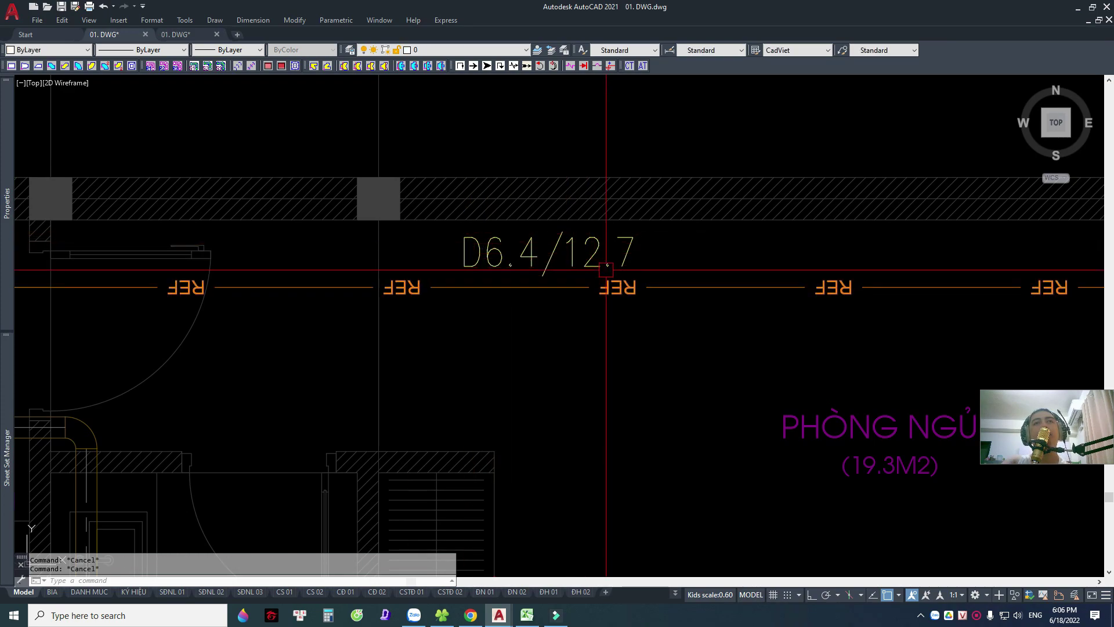
# Review the materials tables' refrigerant rows showing #REF! for D9.5 pipe and 10x19mm insulation.
pyautogui.scroll(-10, 586, 278)
pyautogui.scroll(-3, 585, 283)
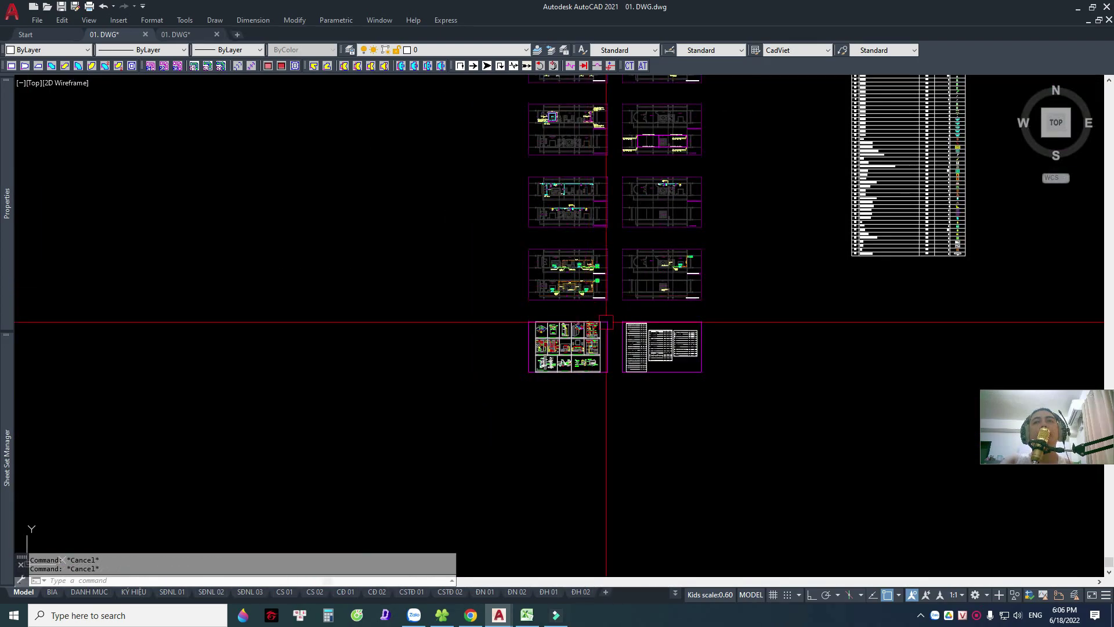
pyautogui.scroll(5, 550, 382)
pyautogui.scroll(2, 550, 382)
pyautogui.scroll(3, 550, 382)
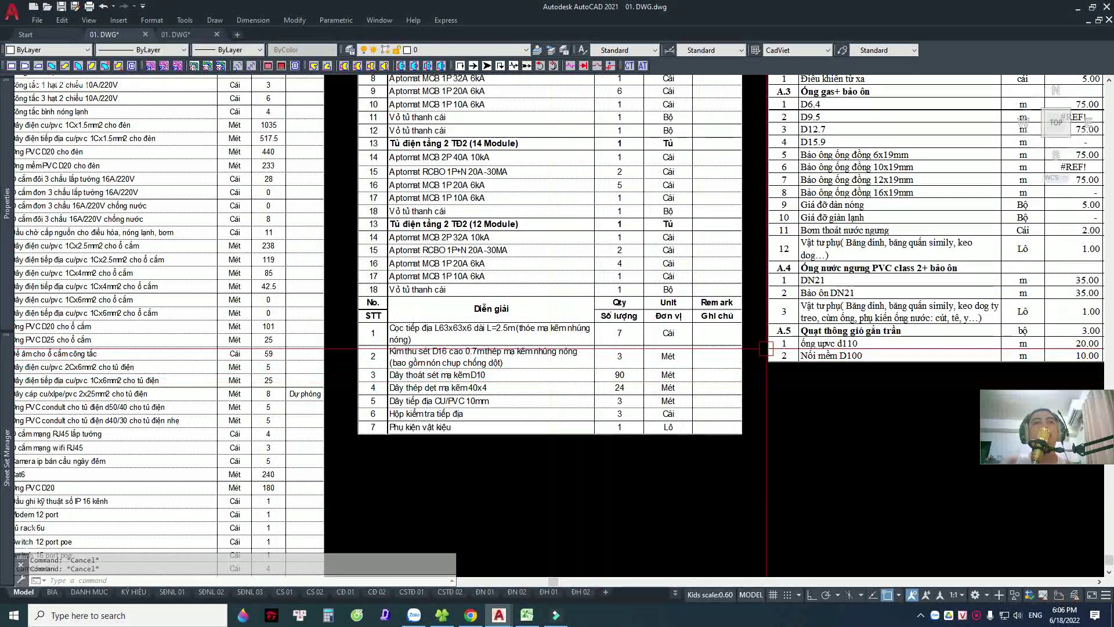
pyautogui.moveTo(550, 382)
pyautogui.mouseDown(button='middle')
pyautogui.moveTo(725, 298)
pyautogui.moveTo(664, 304)
pyautogui.mouseUp(button='middle')
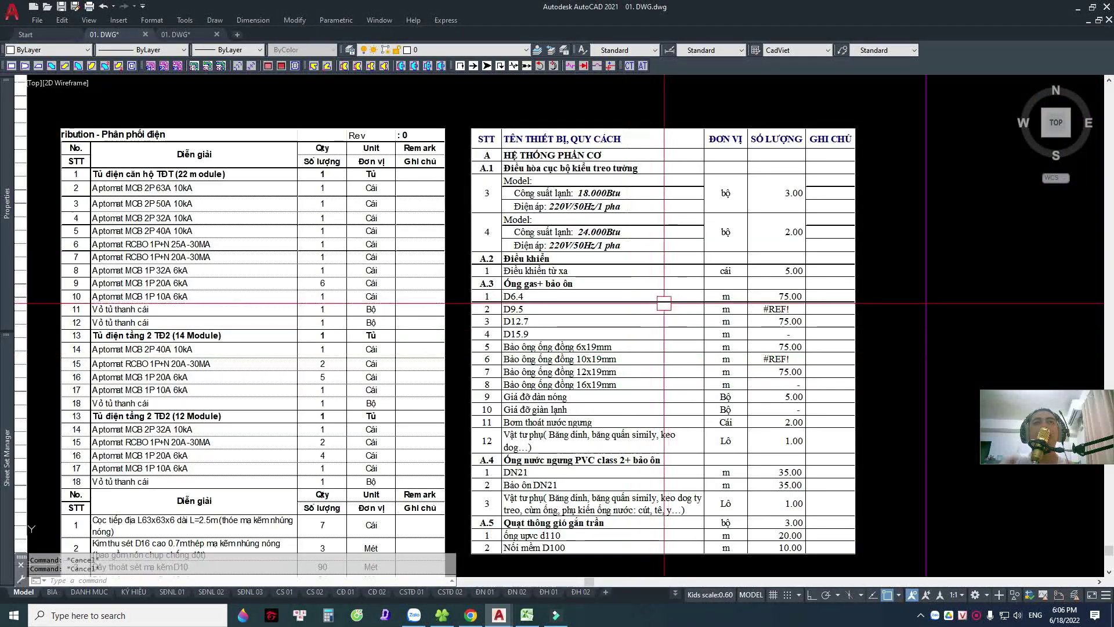
pyautogui.scroll(-1, 661, 296)
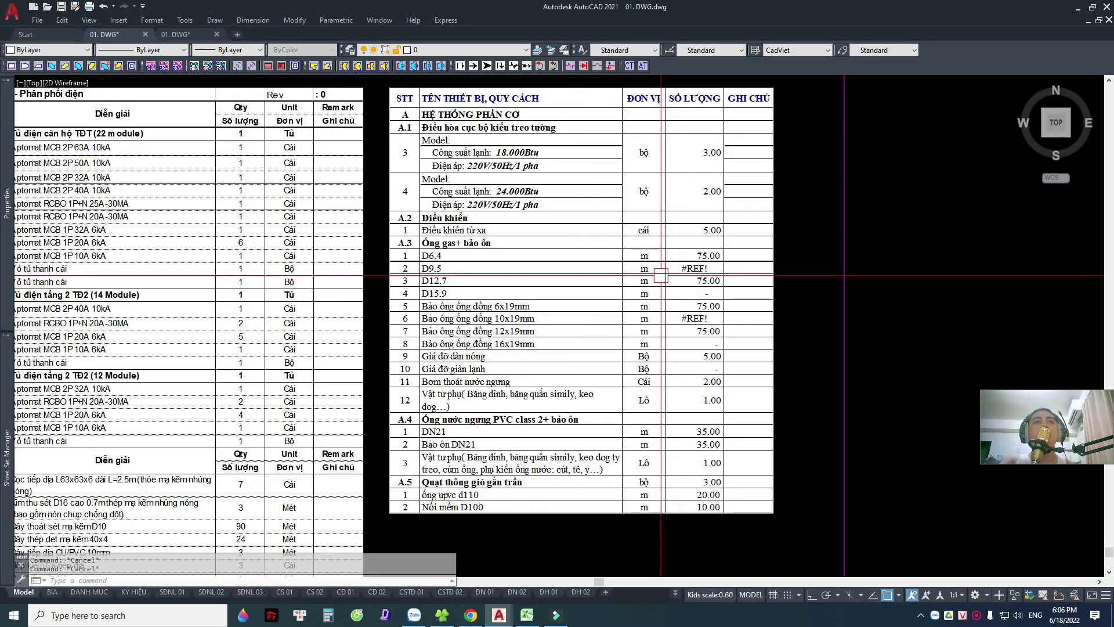
pyautogui.moveTo(630, 302); pyautogui.dragTo(604, 269, button='middle')
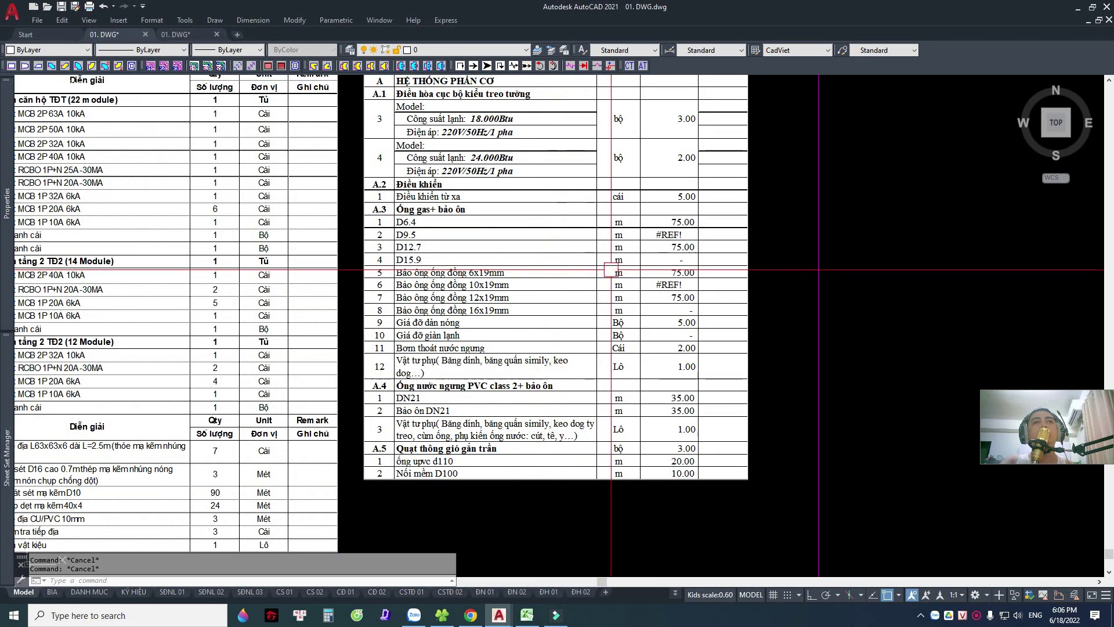
pyautogui.moveTo(613, 255); pyautogui.dragTo(609, 175, button='middle')
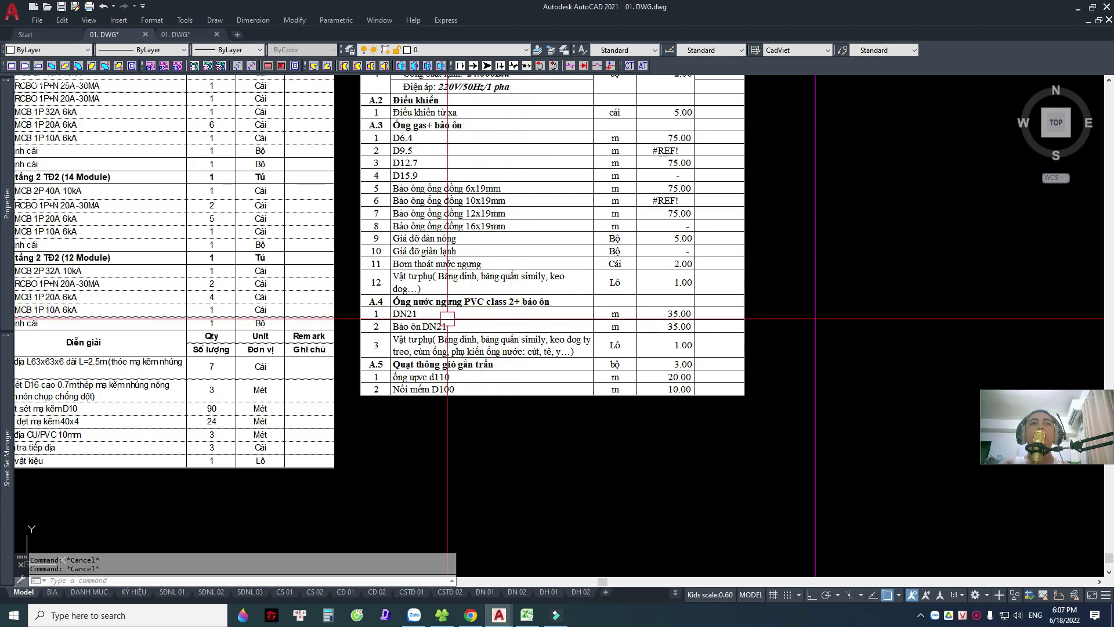
pyautogui.scroll(-6, 672, 311)
pyautogui.scroll(-3, 489, 254)
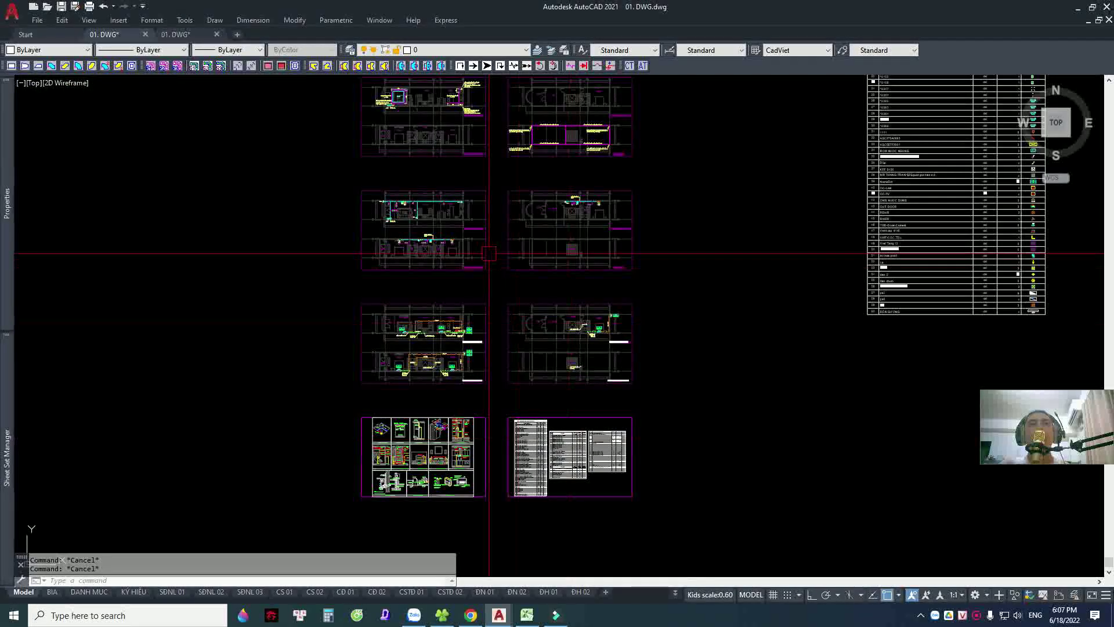
pyautogui.scroll(8, 489, 253)
pyautogui.scroll(-3, 565, 295)
pyautogui.scroll(1, 565, 295)
pyautogui.scroll(-2, 566, 294)
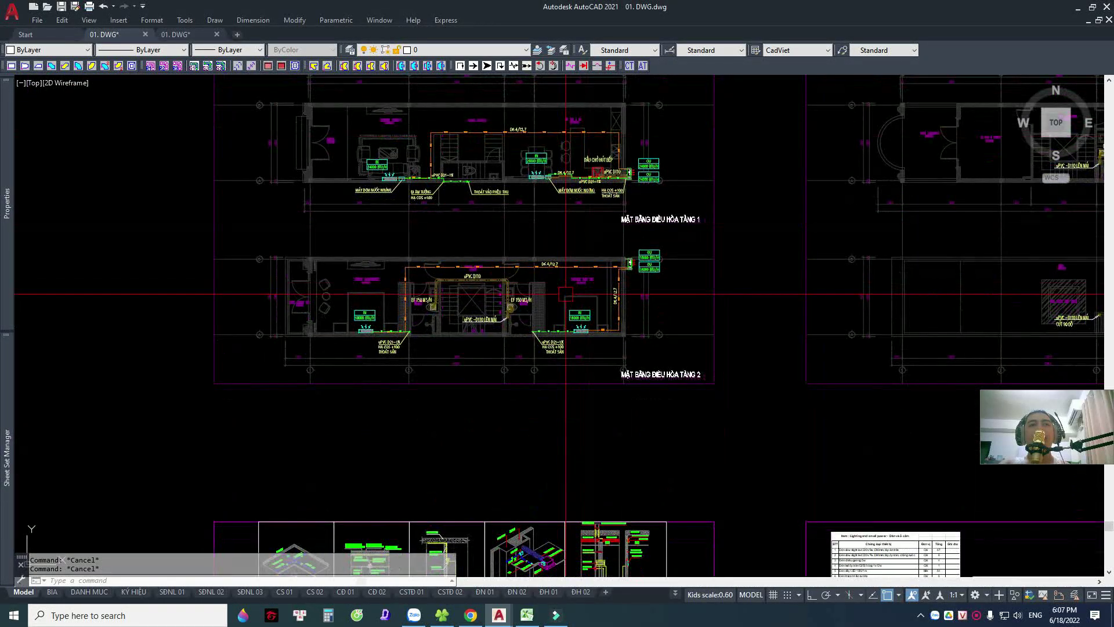
pyautogui.scroll(3, 566, 294)
pyautogui.scroll(5, 572, 326)
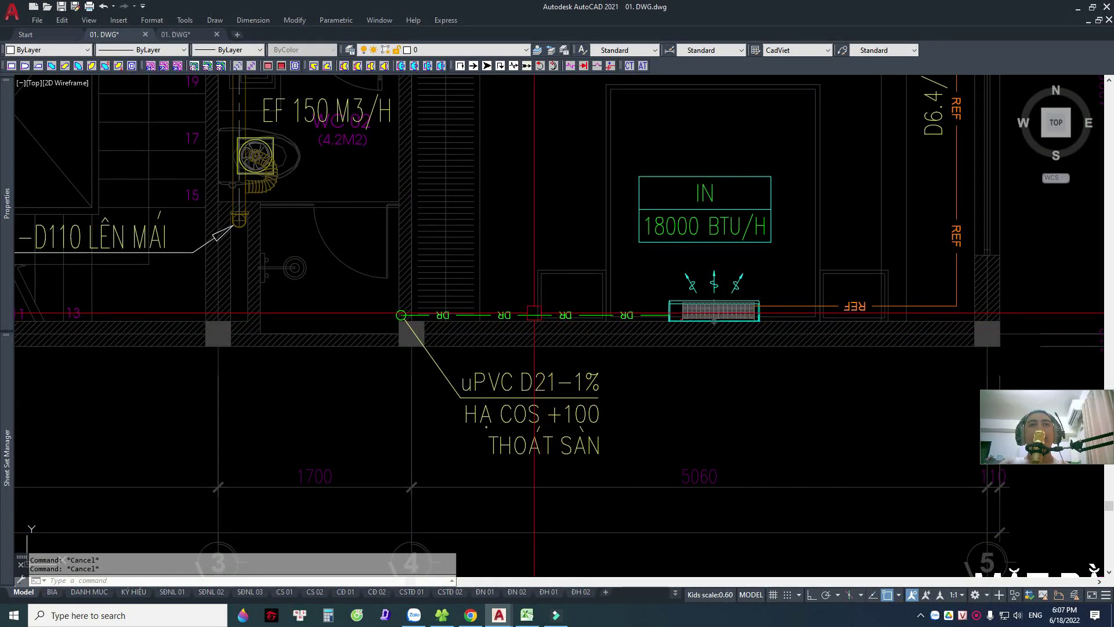
pyautogui.moveTo(466, 320); pyautogui.dragTo(603, 323, button='middle')
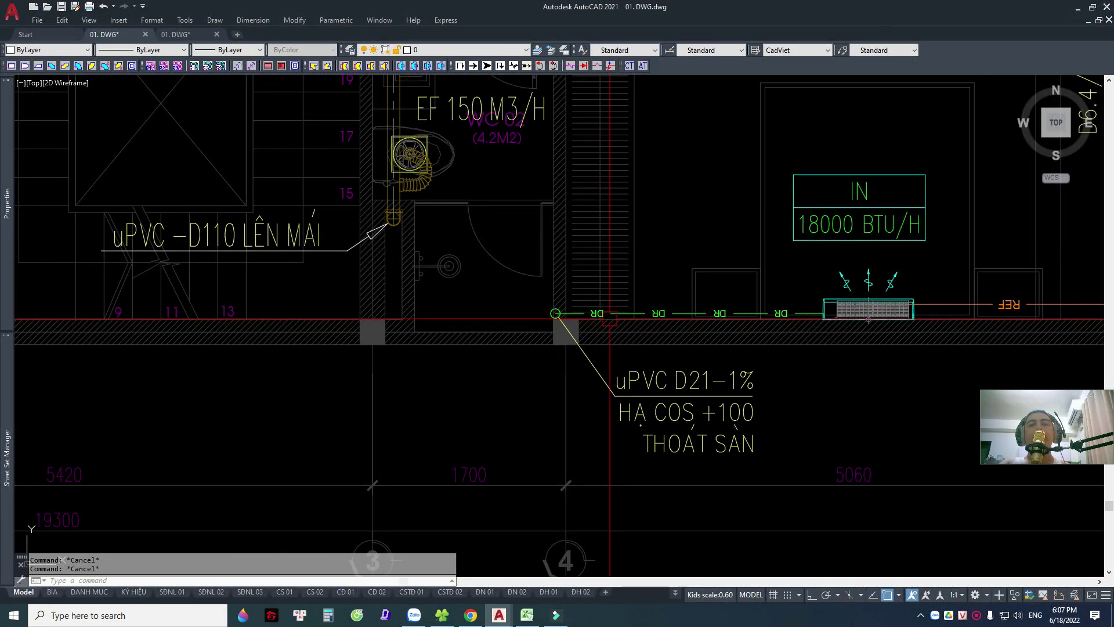
pyautogui.scroll(2, 573, 320)
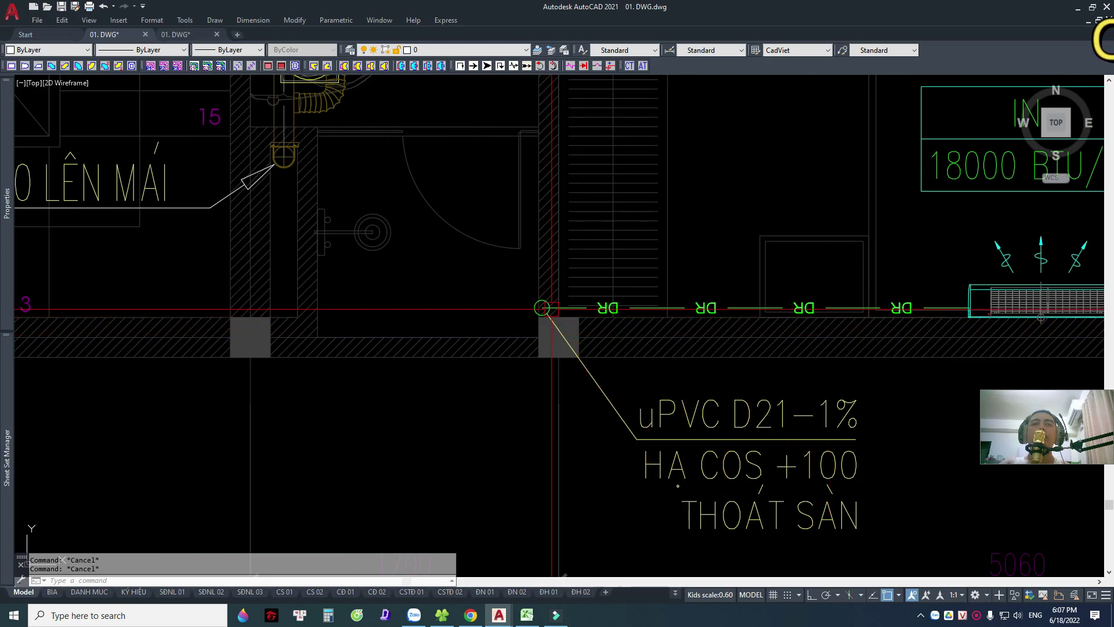
pyautogui.moveTo(757, 459); pyautogui.dragTo(687, 434, button='middle')
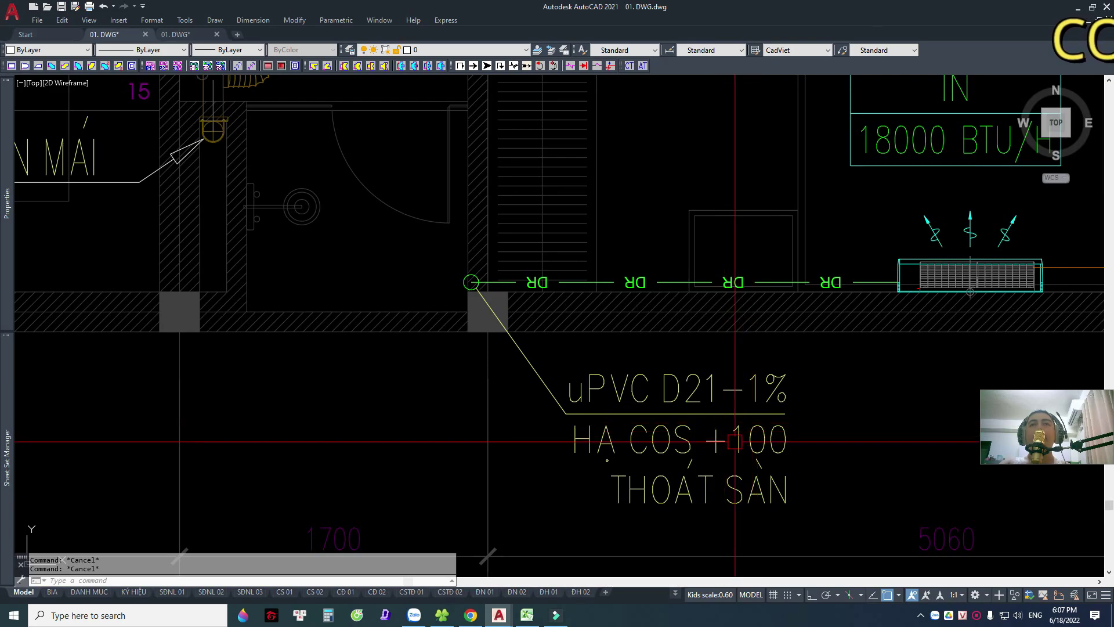
pyautogui.scroll(-2, 722, 420)
pyautogui.scroll(-5, 673, 377)
pyautogui.scroll(-2, 552, 171)
pyautogui.scroll(4, 795, 264)
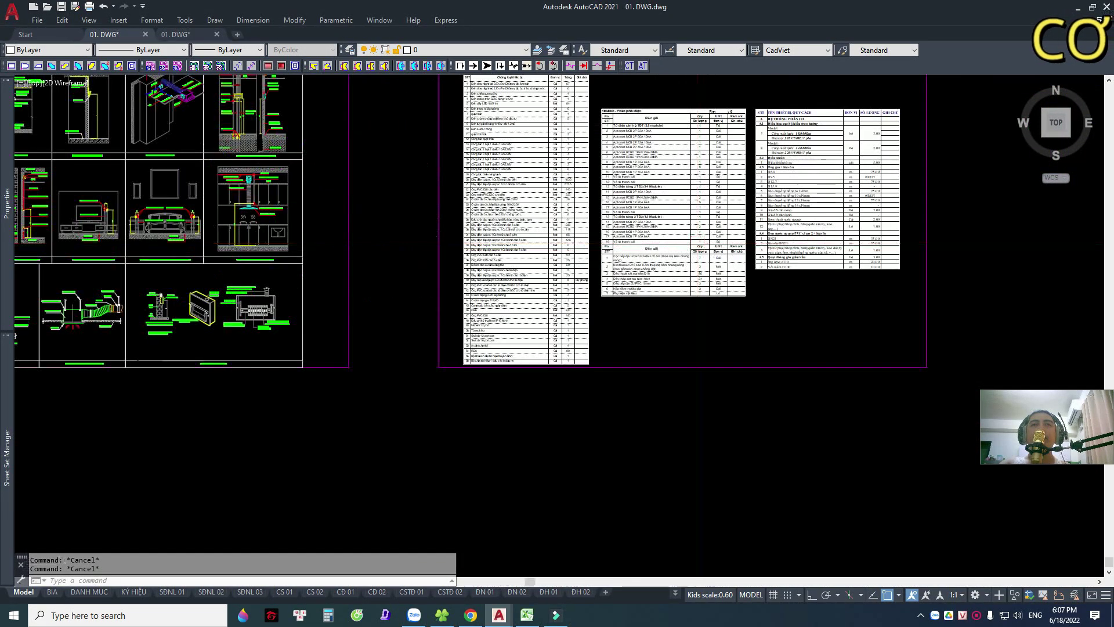
pyautogui.scroll(2, 639, 290)
pyautogui.scroll(2, 674, 323)
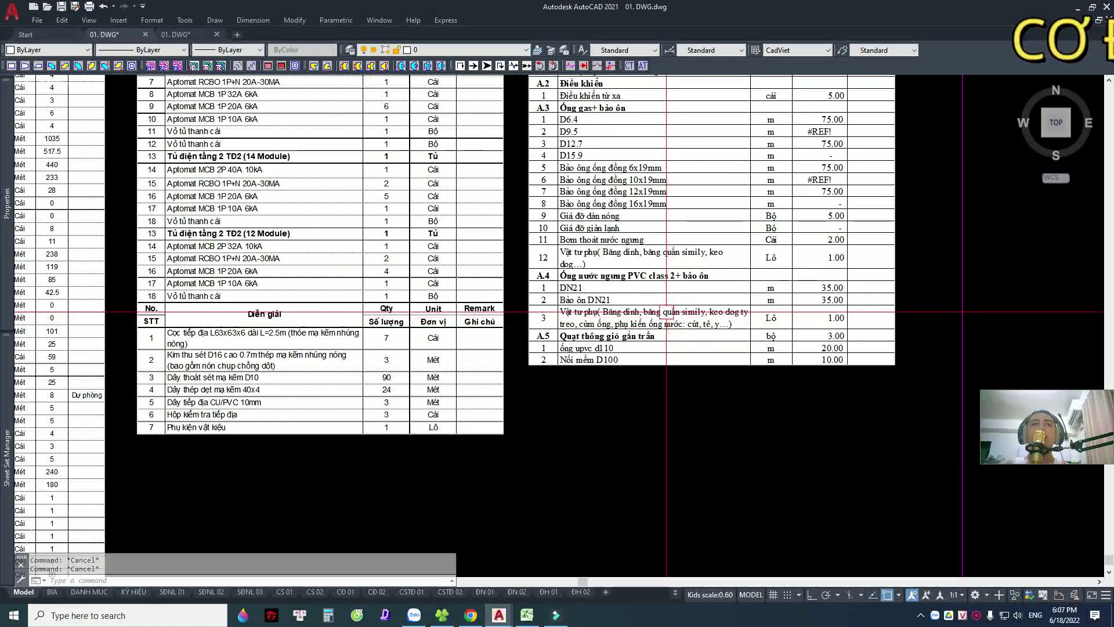
pyautogui.moveTo(636, 280); pyautogui.dragTo(629, 289, button='middle')
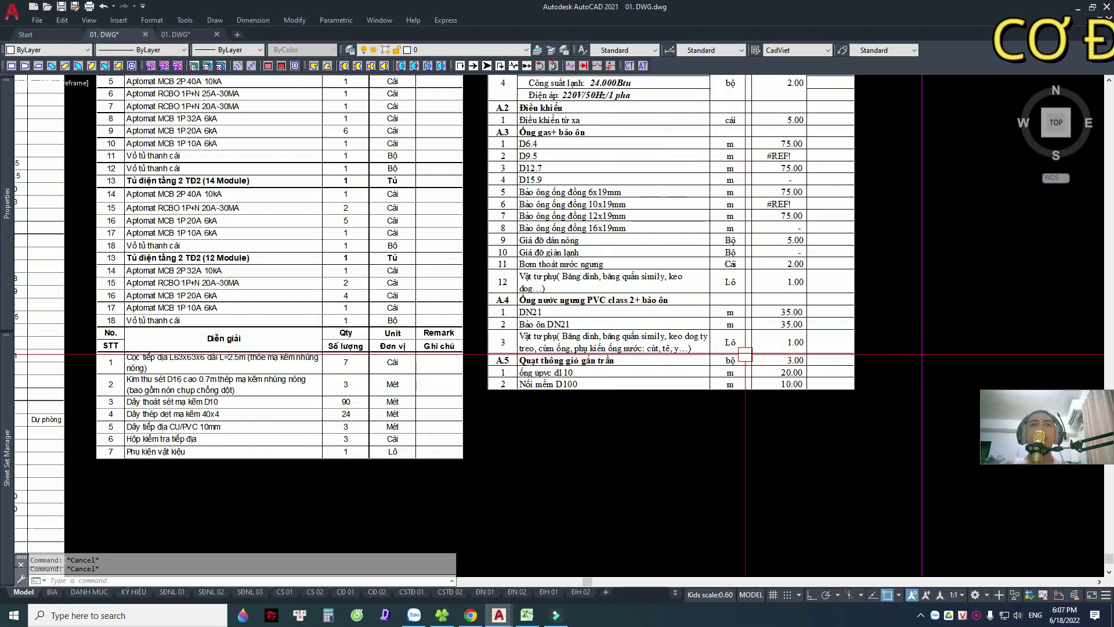
pyautogui.scroll(2, 752, 368)
pyautogui.moveTo(752, 367); pyautogui.dragTo(785, 356, button='middle')
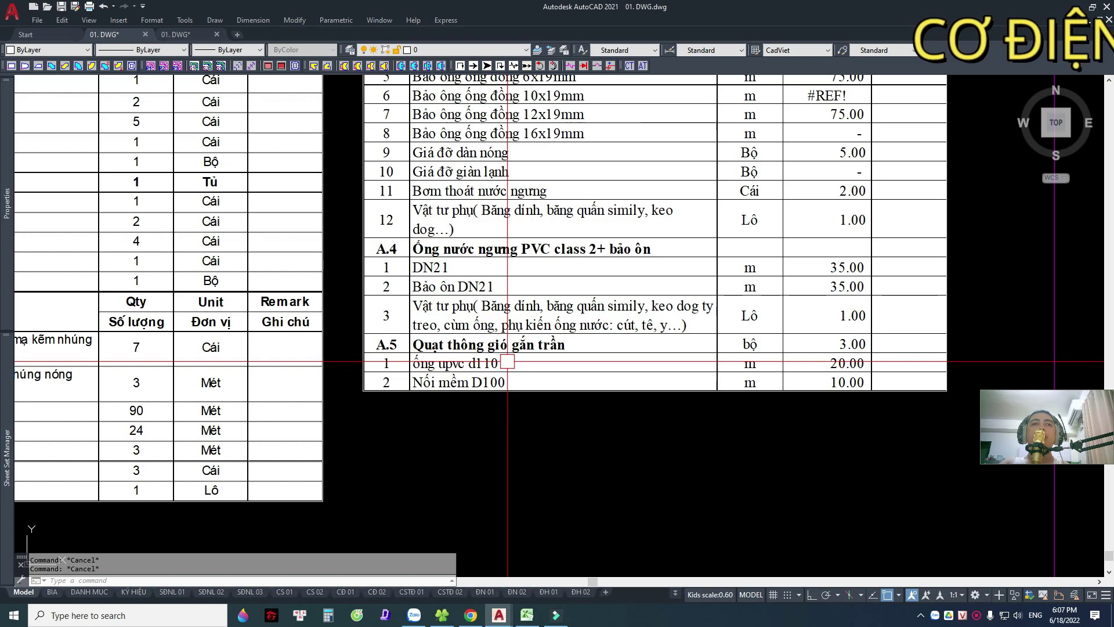
pyautogui.scroll(-5, 528, 354)
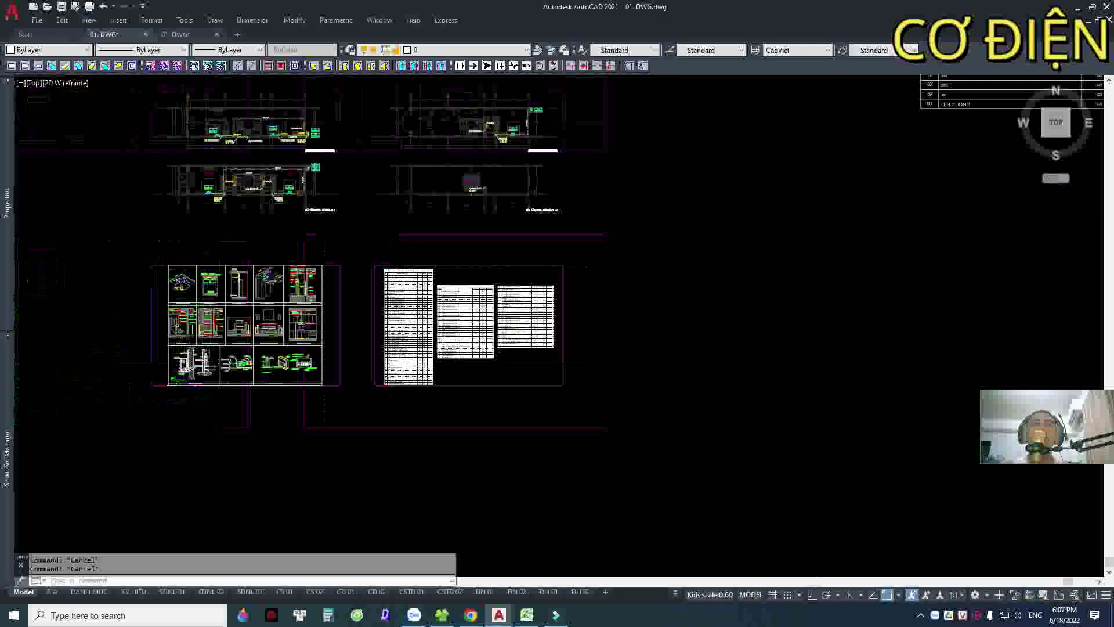
pyautogui.scroll(3, 683, 326)
pyautogui.scroll(3, 683, 326)
pyautogui.scroll(2, 682, 327)
pyautogui.scroll(5, 683, 327)
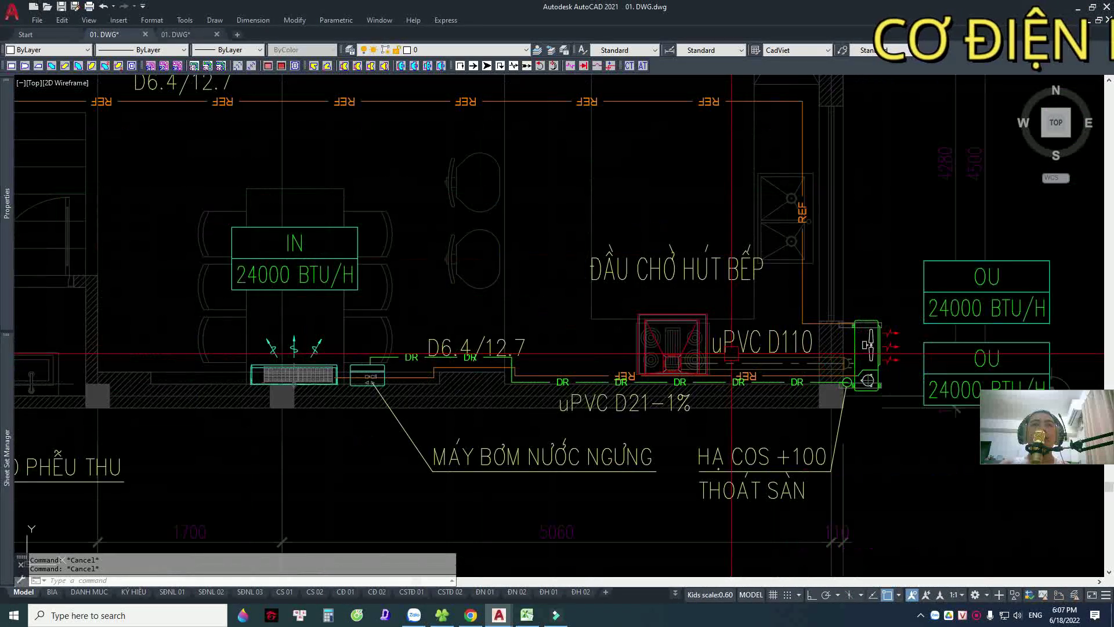
pyautogui.scroll(3, 727, 358)
pyautogui.click(613, 369)
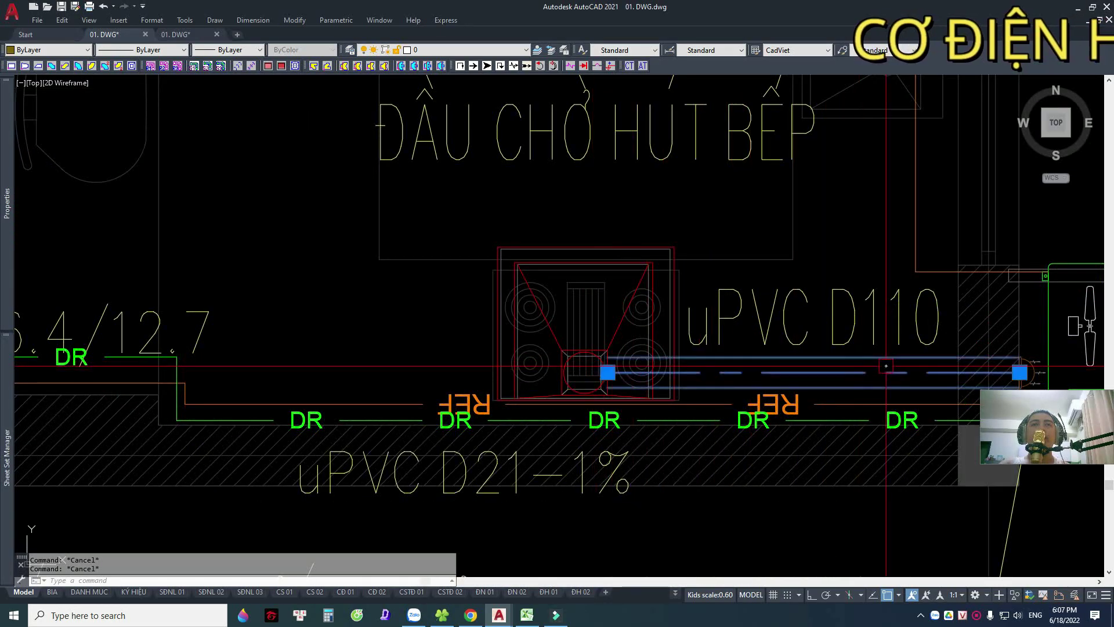
pyautogui.scroll(-5, 612, 370)
pyautogui.scroll(-2, 612, 369)
pyautogui.scroll(3, 613, 369)
pyautogui.scroll(3, 523, 209)
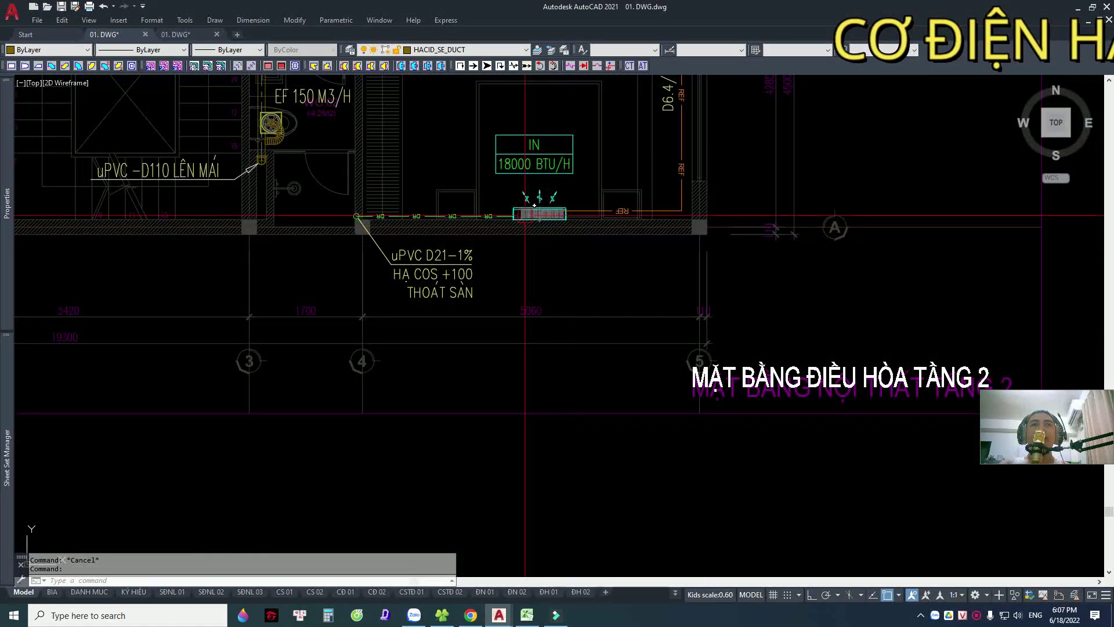
pyautogui.scroll(2, 522, 209)
pyautogui.scroll(1, 459, 159)
pyautogui.scroll(4, 563, 286)
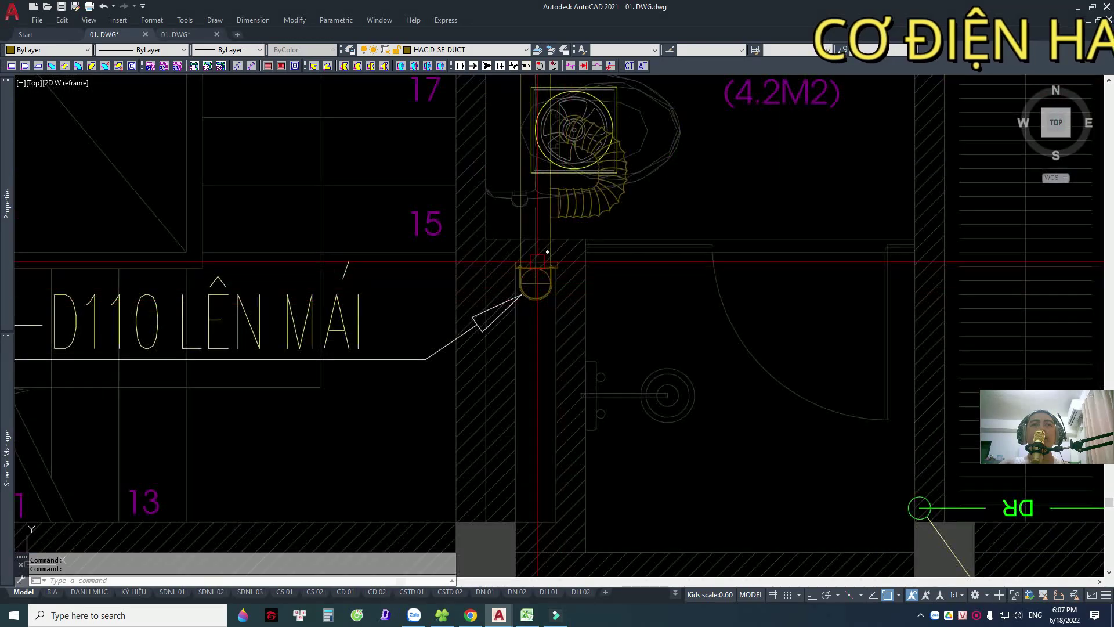
pyautogui.scroll(-4, 537, 241)
pyautogui.click(540, 241)
pyautogui.scroll(-2, 493, 261)
pyautogui.scroll(3, 454, 276)
pyautogui.scroll(2, 455, 276)
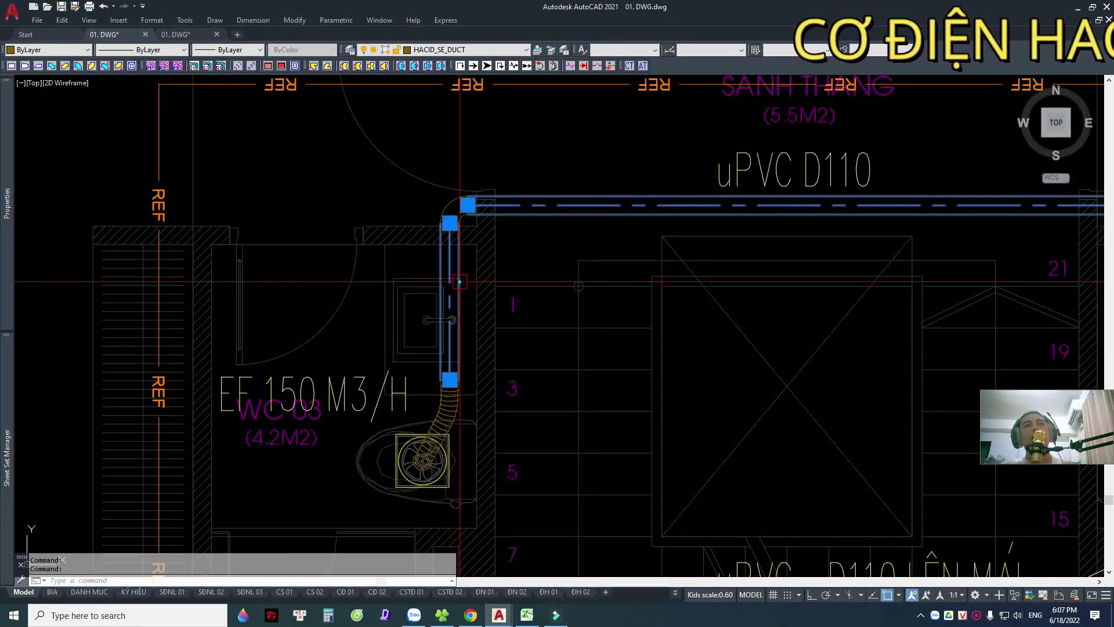
pyautogui.scroll(-4, 523, 290)
pyautogui.press('Escape')
pyautogui.scroll(5, 580, 279)
pyautogui.moveTo(622, 249); pyautogui.dragTo(638, 316, button='middle')
pyautogui.scroll(-1, 629, 316)
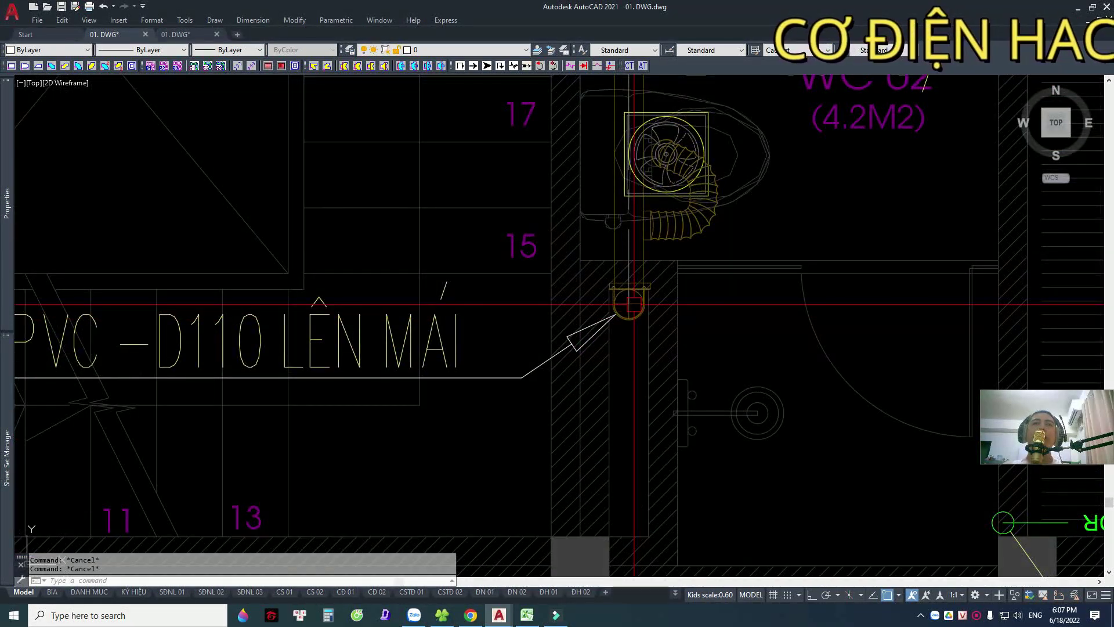
pyautogui.scroll(-1, 629, 304)
pyautogui.scroll(-1, 615, 310)
pyautogui.scroll(-1, 666, 325)
pyautogui.scroll(-3, 666, 325)
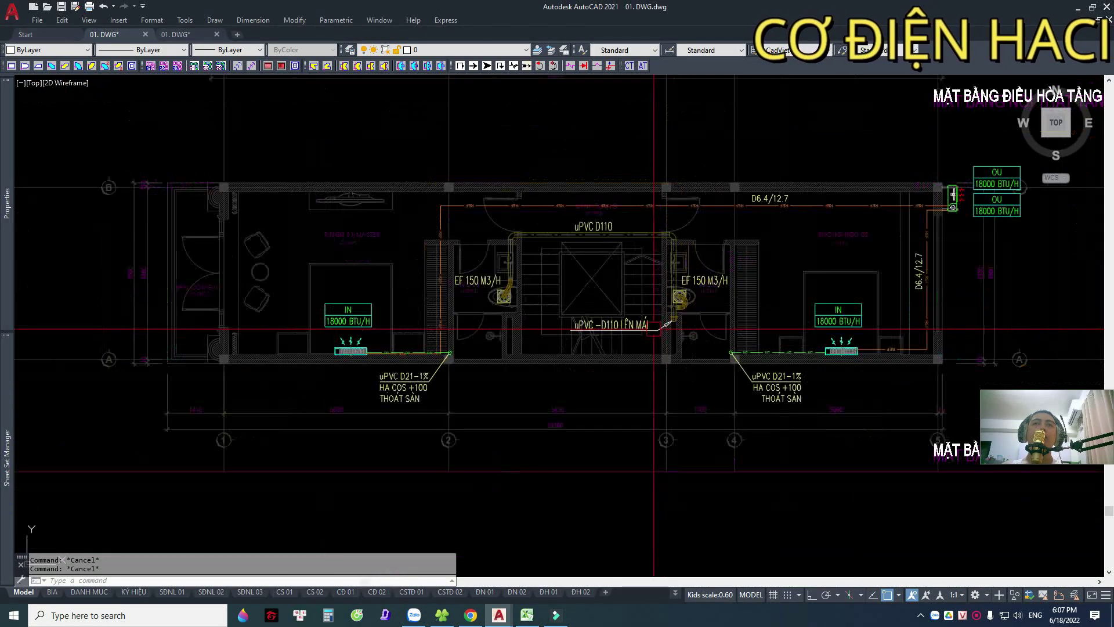
pyautogui.scroll(-2, 587, 312)
pyautogui.scroll(1, 612, 314)
pyautogui.scroll(2, 609, 320)
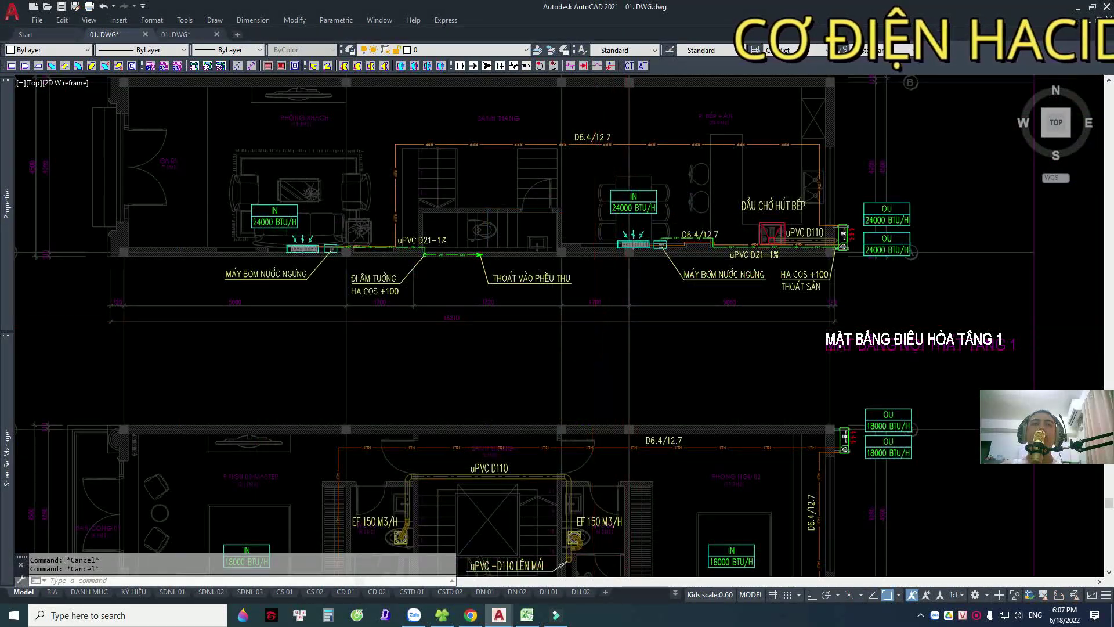
pyautogui.scroll(-3, 608, 320)
pyautogui.scroll(-1, 702, 325)
pyautogui.scroll(5, 700, 399)
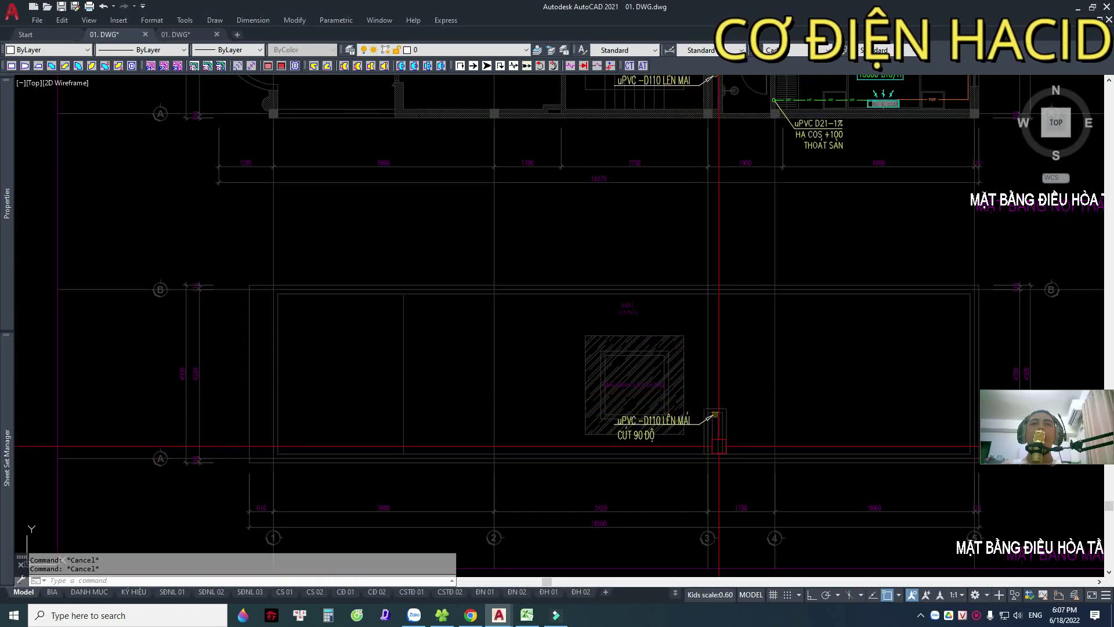
pyautogui.scroll(1, 704, 406)
pyautogui.scroll(-1, 565, 403)
pyautogui.scroll(-3, 570, 332)
pyautogui.scroll(-1, 592, 343)
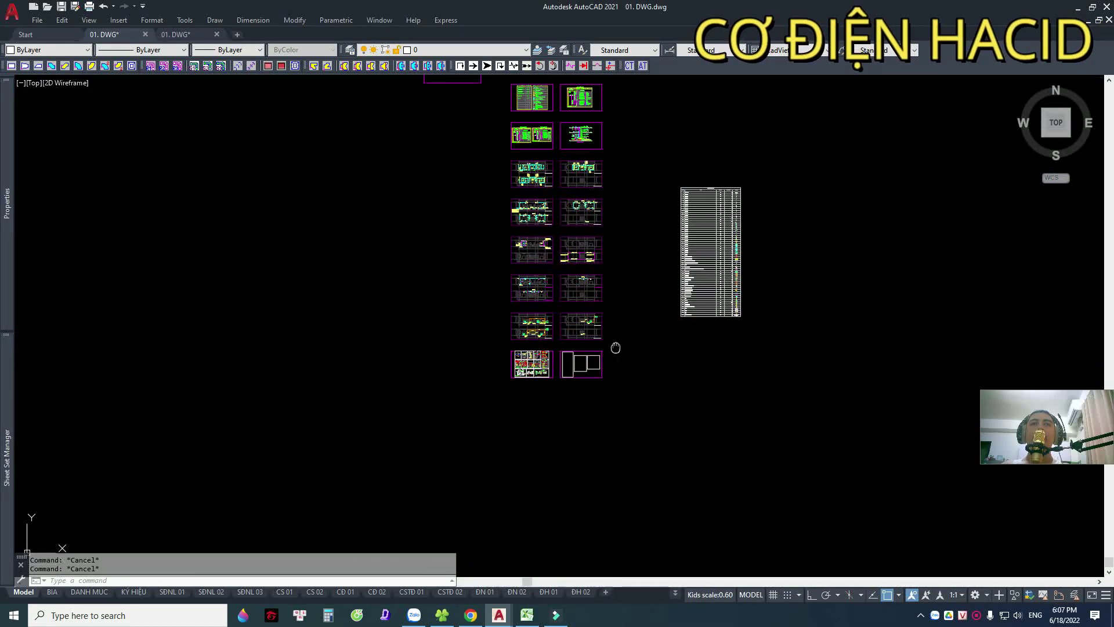
pyautogui.scroll(5, 603, 359)
pyautogui.scroll(1, 464, 388)
pyautogui.scroll(1, 457, 393)
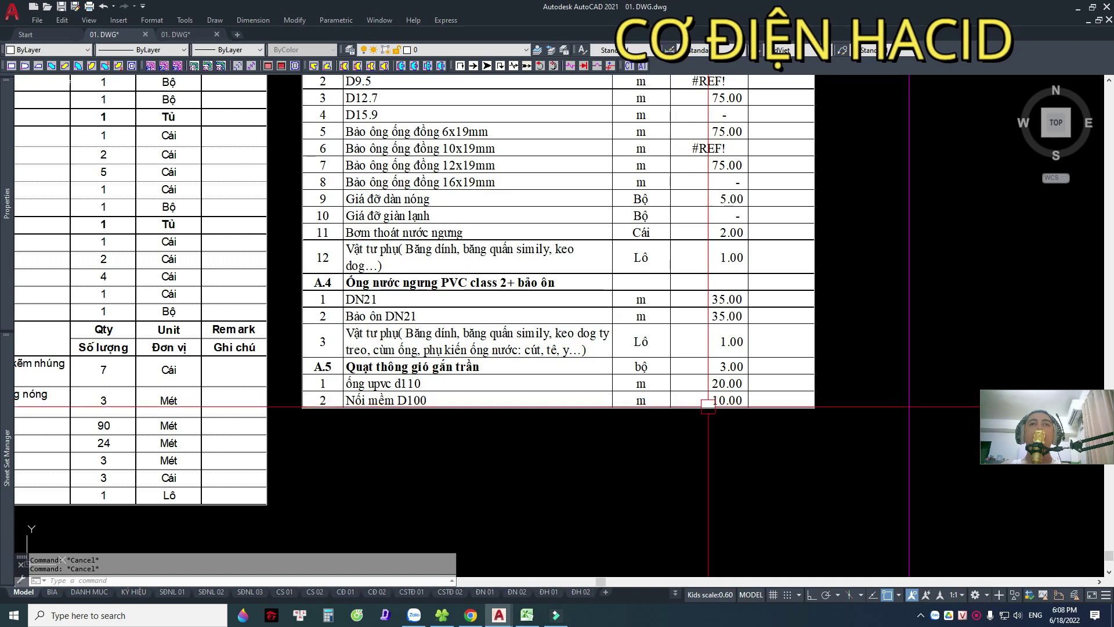
pyautogui.scroll(-2, 705, 407)
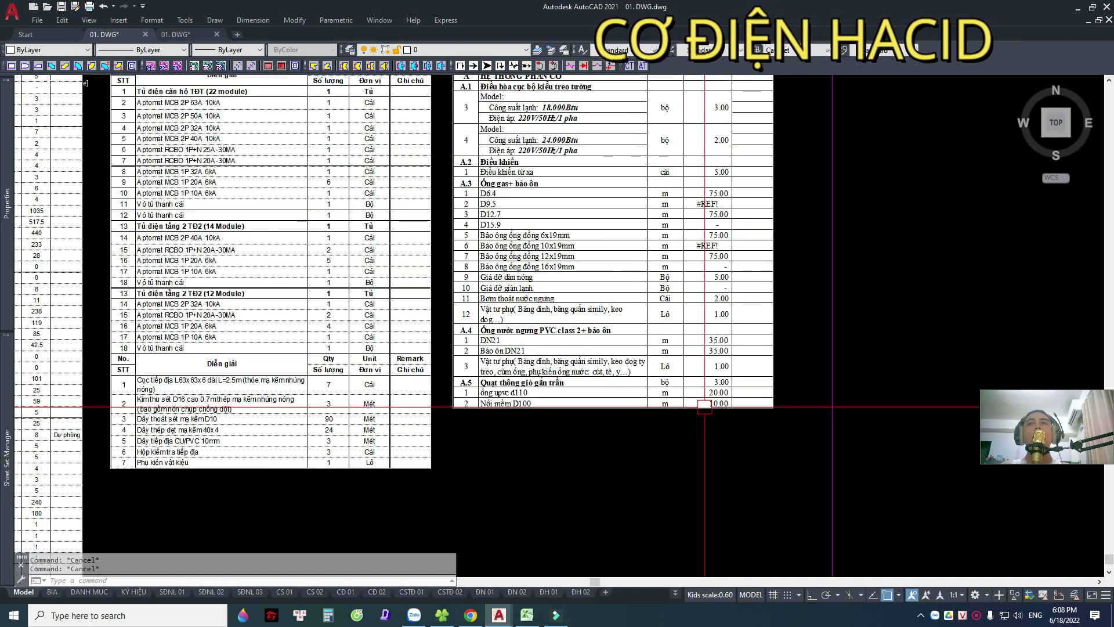
pyautogui.scroll(4, 704, 407)
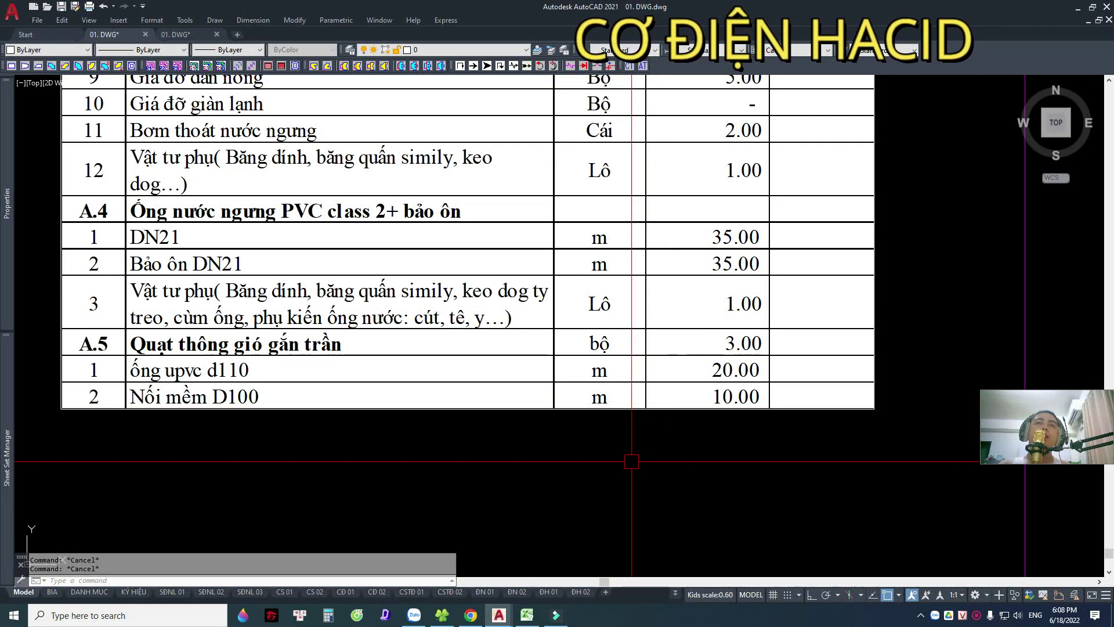
pyautogui.click(646, 456)
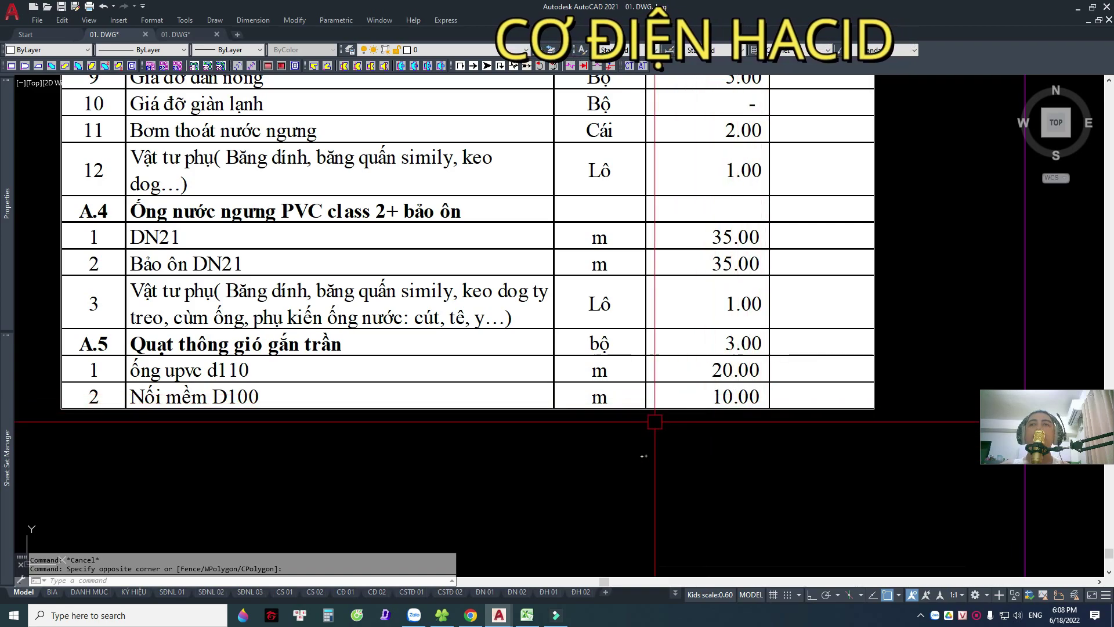
pyautogui.scroll(-8, 649, 416)
pyautogui.scroll(10, 649, 415)
pyautogui.scroll(-3, 649, 416)
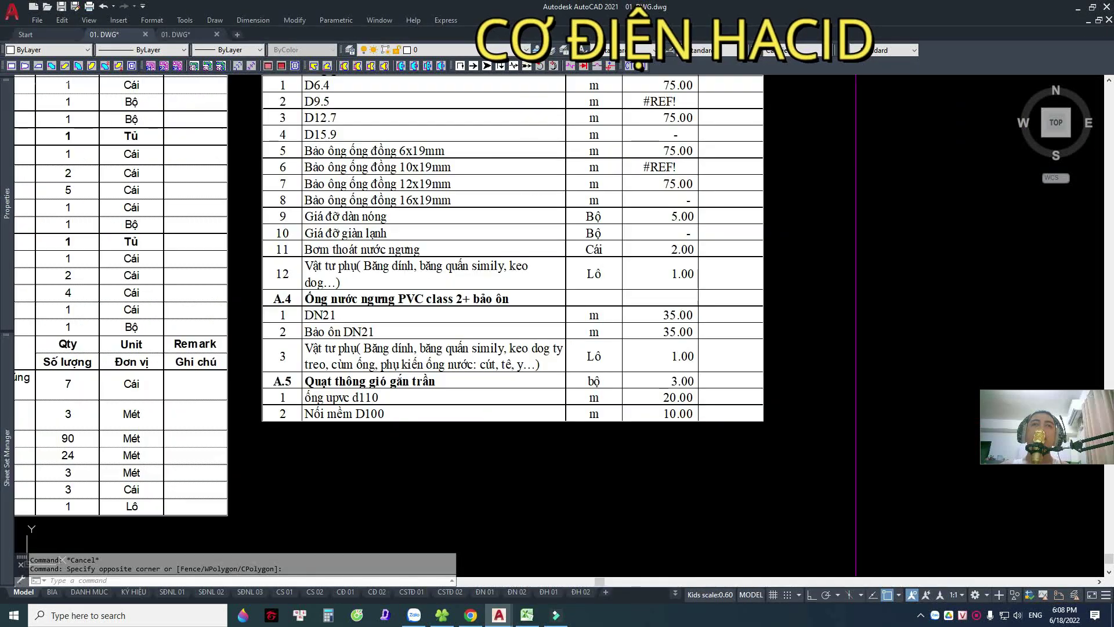
pyautogui.moveTo(580, 384); pyautogui.dragTo(434, 338, button='middle')
pyautogui.scroll(-3, 434, 338)
pyautogui.scroll(-3, 545, 290)
# Erase the stray block statistics table beside the column of sheet frames with E.
pyautogui.scroll(-2, 654, 331)
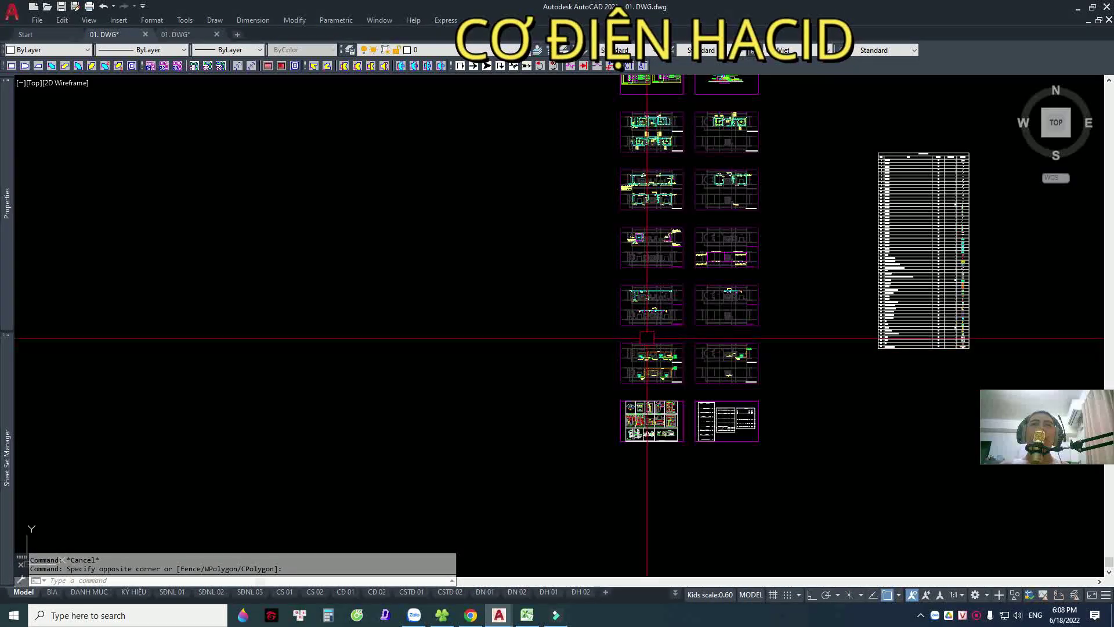
pyautogui.moveTo(654, 331)
pyautogui.mouseDown(button='middle')
pyautogui.moveTo(540, 213)
pyautogui.moveTo(613, 344)
pyautogui.mouseUp(button='middle')
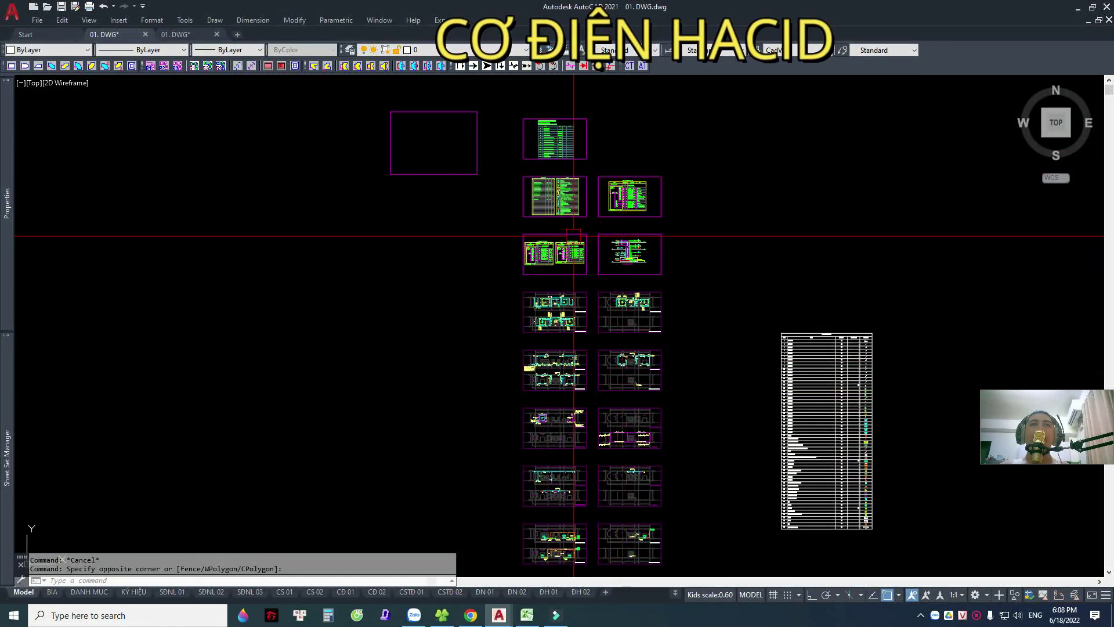
pyautogui.scroll(5, 557, 139)
pyautogui.scroll(2, 493, 174)
pyautogui.scroll(2, 476, 193)
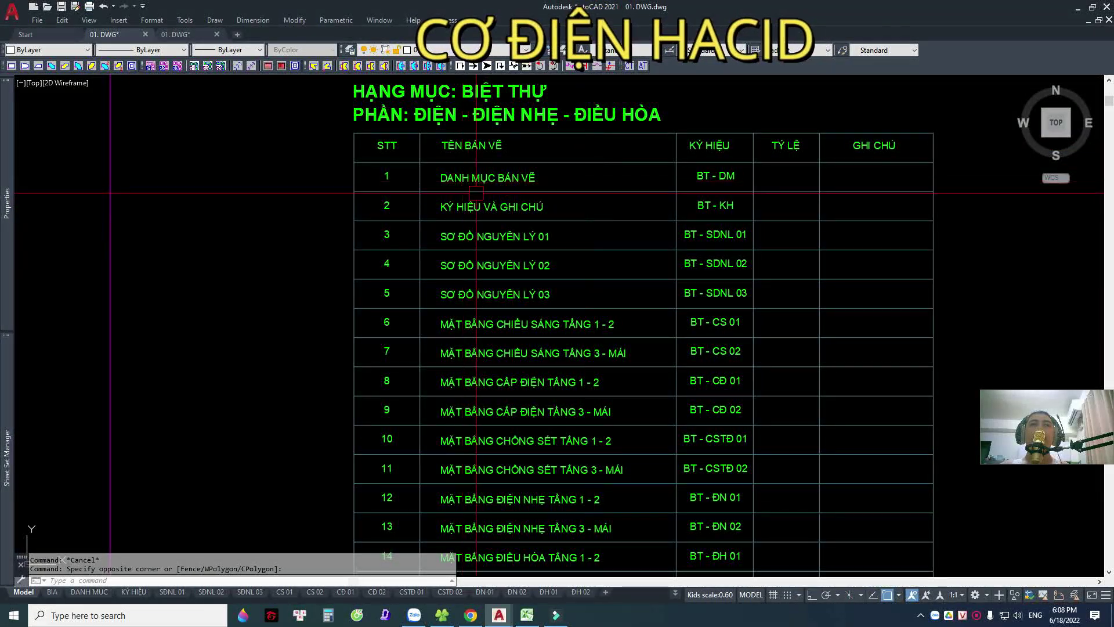
pyautogui.moveTo(643, 260); pyautogui.dragTo(597, 191, button='middle')
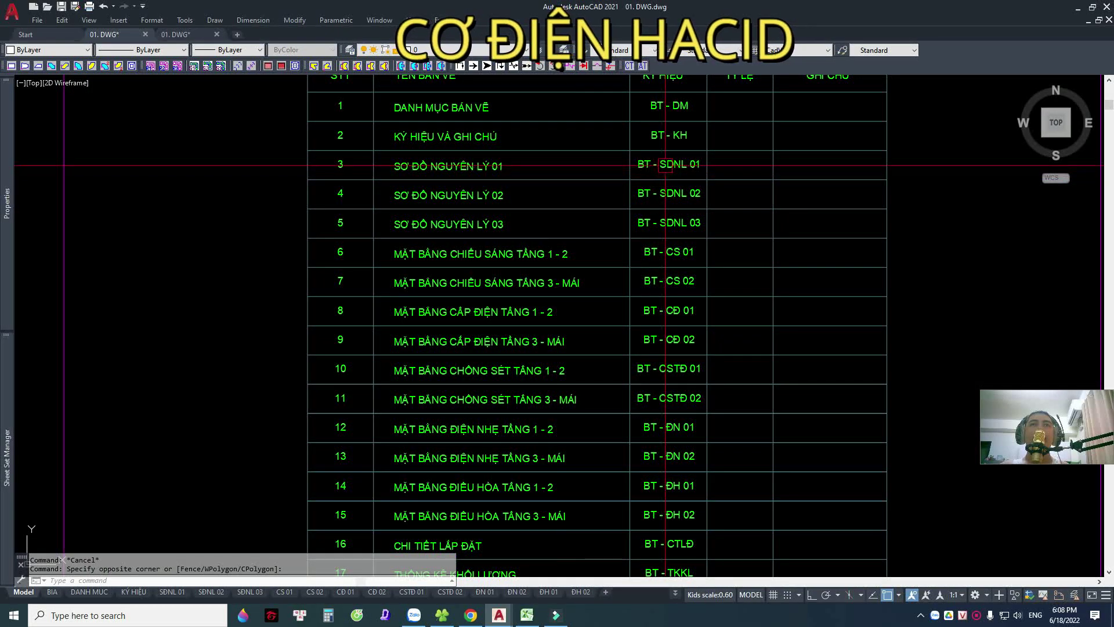
pyautogui.scroll(-3, 575, 343)
pyautogui.scroll(-5, 592, 384)
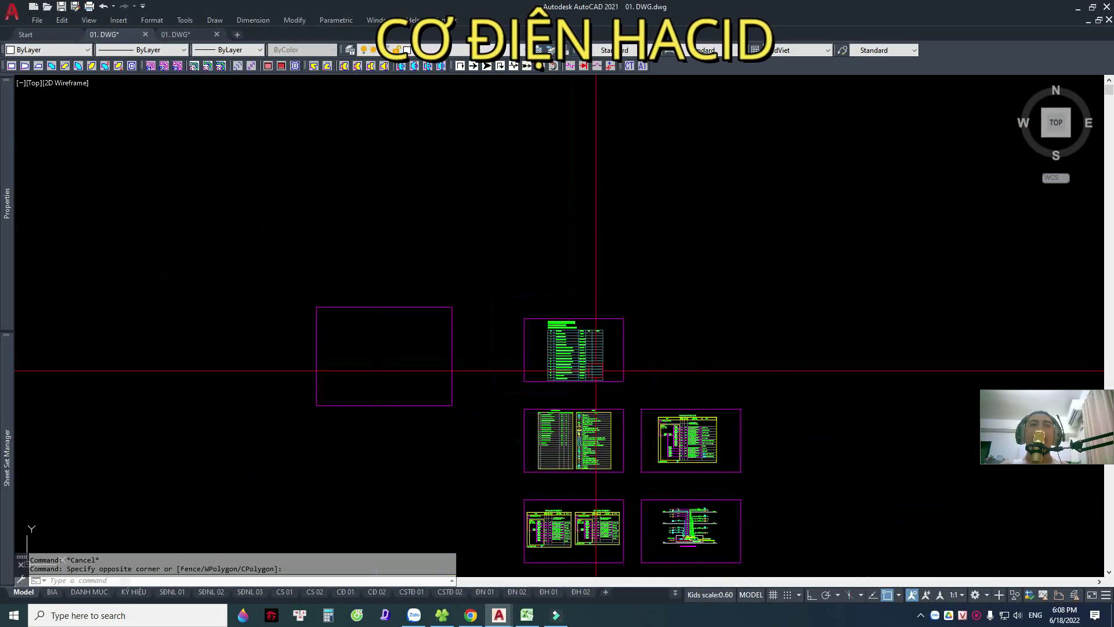
pyautogui.scroll(-2, 581, 232)
pyautogui.scroll(-2, 601, 243)
pyautogui.scroll(2, 733, 325)
pyautogui.click(668, 308)
pyautogui.click(660, 290)
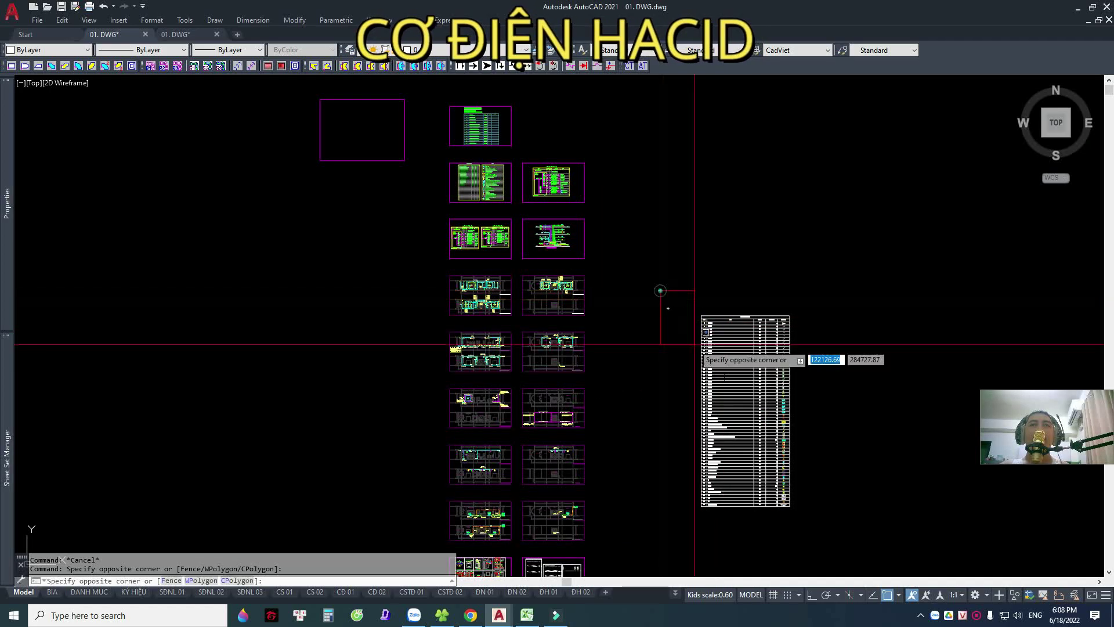
pyautogui.click(829, 542)
pyautogui.write('e')
pyautogui.press('Return')
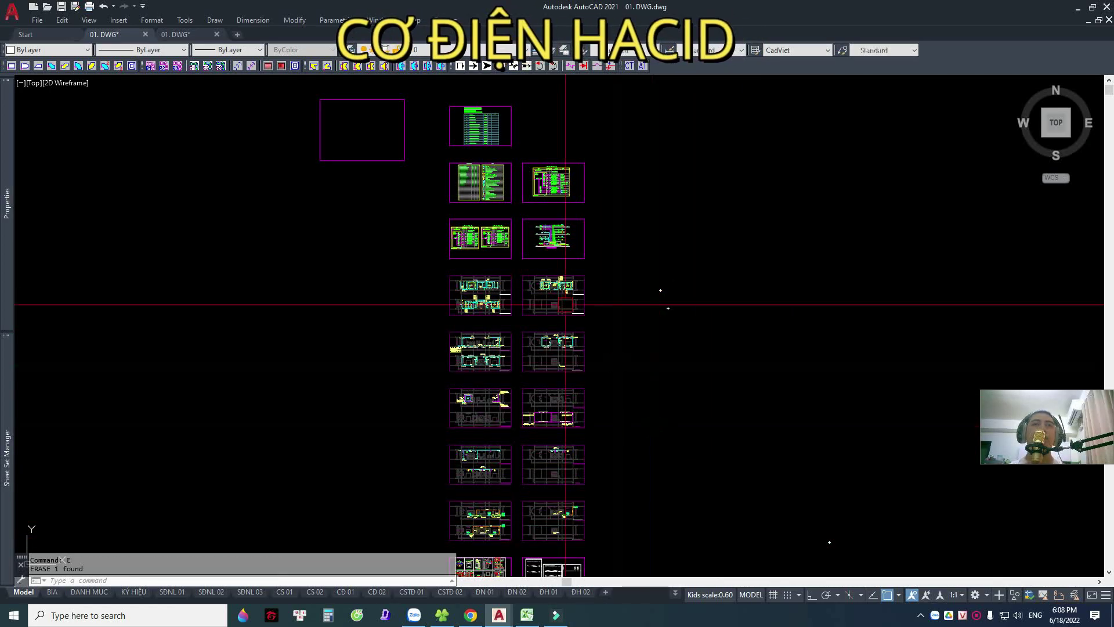
# Zoom in on the TẦNG 2 lighting plan.
pyautogui.scroll(3, 639, 302)
pyautogui.scroll(3, 664, 297)
pyautogui.scroll(-6, 664, 296)
pyautogui.scroll(-2, 592, 390)
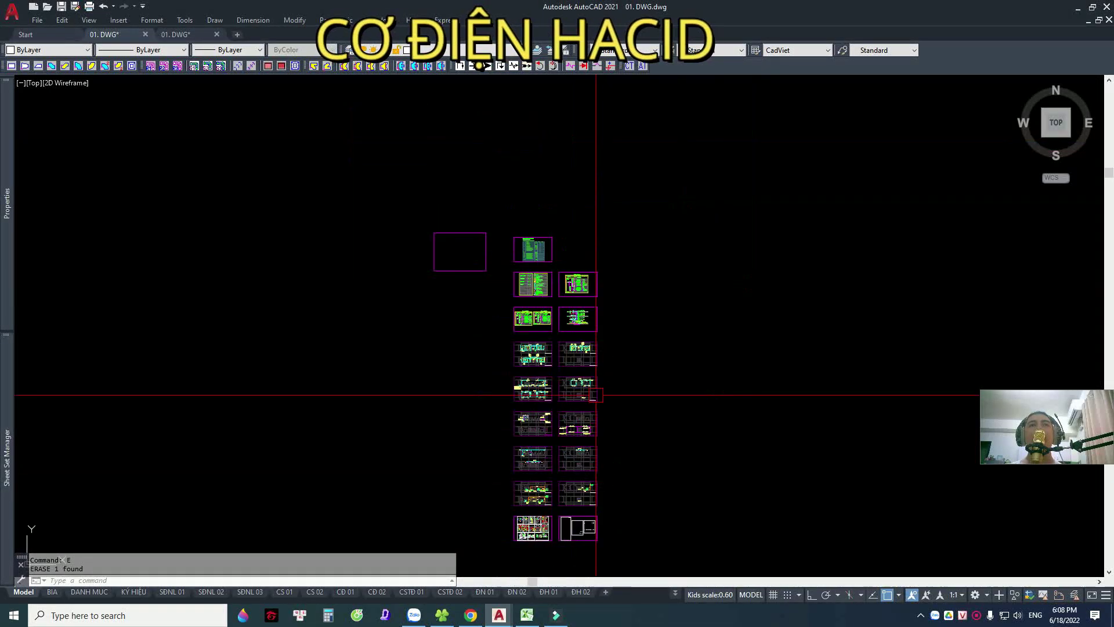
pyautogui.scroll(-2, 542, 293)
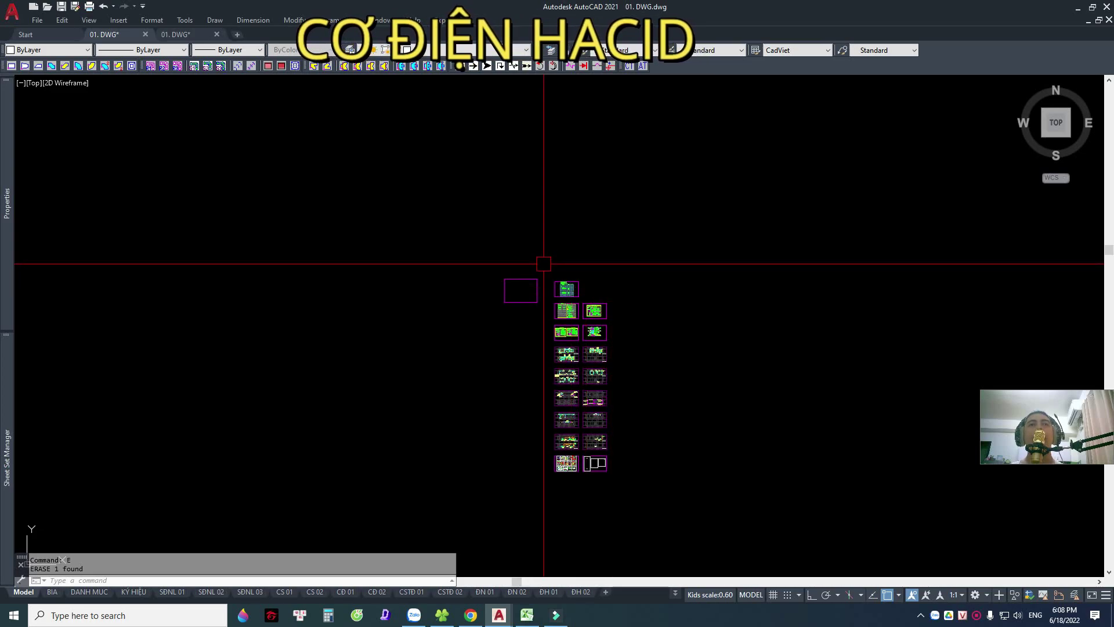
pyautogui.scroll(3, 557, 325)
pyautogui.scroll(3, 577, 366)
pyautogui.scroll(2, 464, 367)
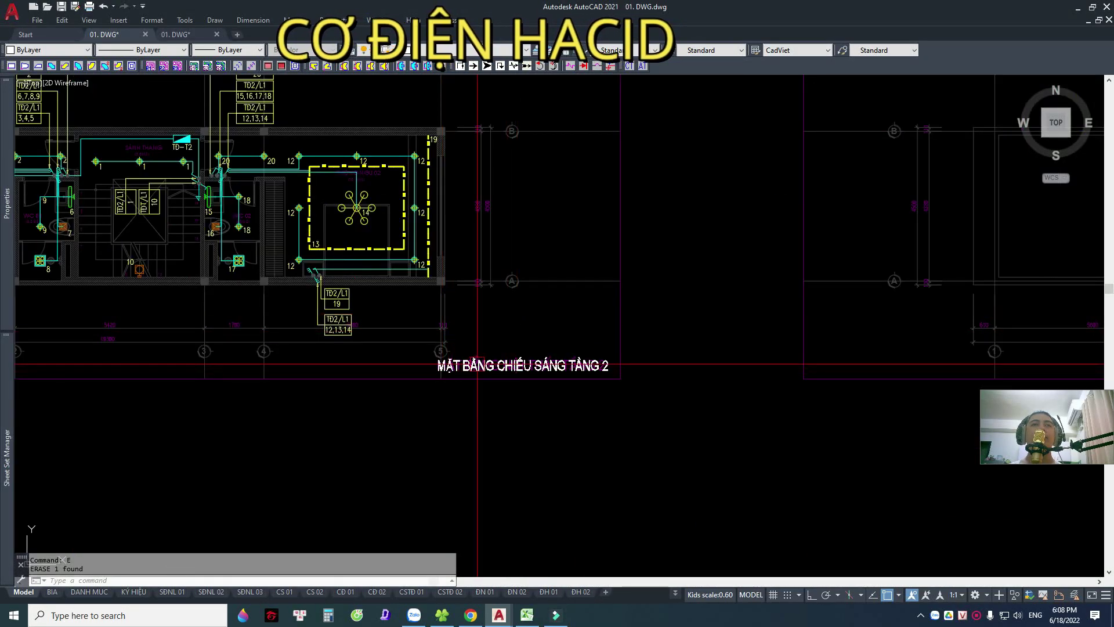
# Review the TẦNG 1 lighting plan titles, then switch to the other open drawing.
pyautogui.moveTo(474, 365); pyautogui.dragTo(440, 514, button='middle')
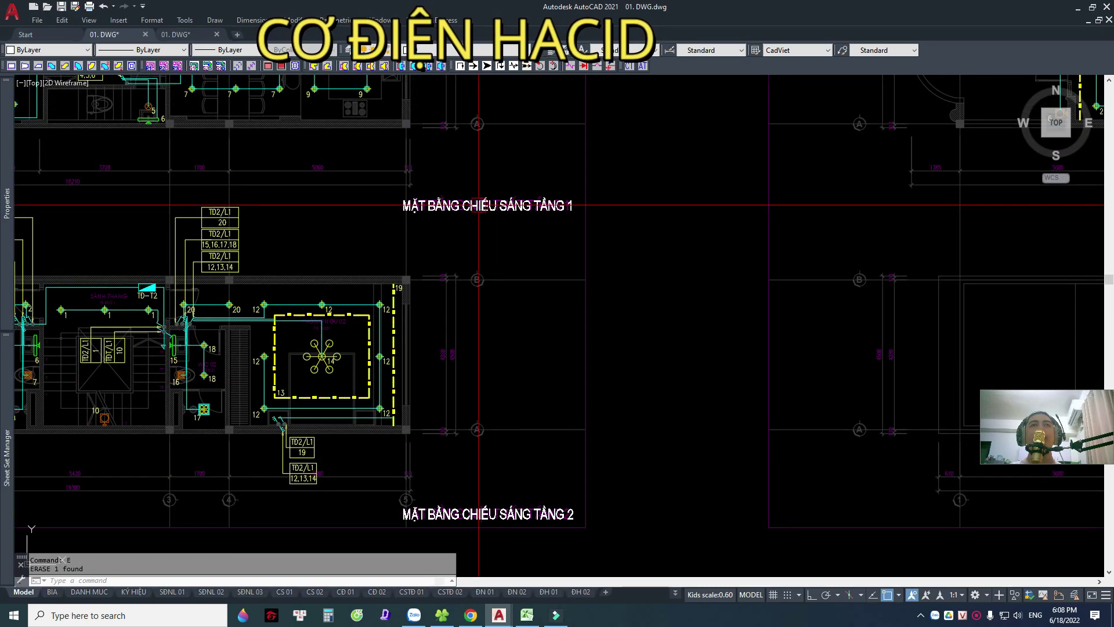
pyautogui.scroll(-3, 591, 263)
pyautogui.scroll(-2, 642, 279)
pyautogui.scroll(4, 657, 212)
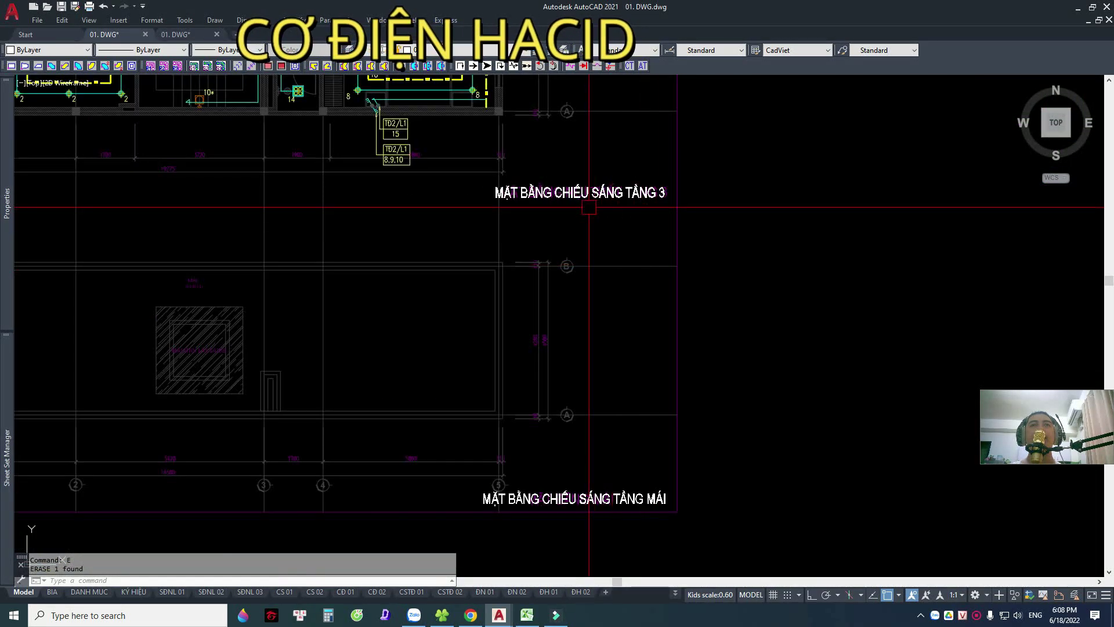
pyautogui.scroll(-3, 657, 211)
pyautogui.scroll(2, 523, 140)
pyautogui.scroll(2, 485, 172)
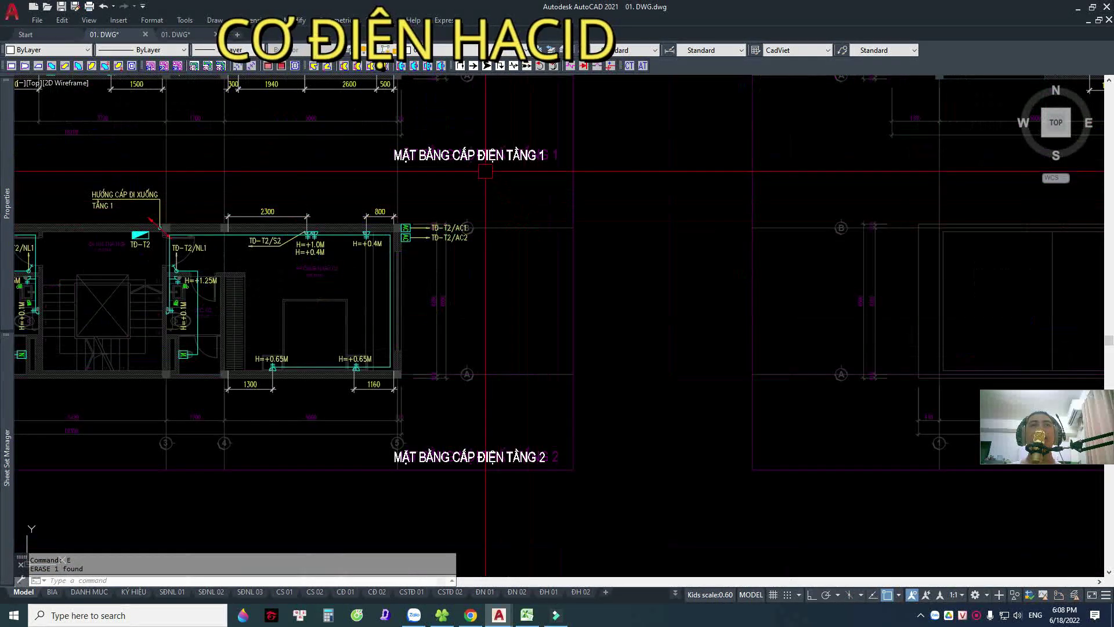
pyautogui.scroll(-3, 527, 279)
pyautogui.scroll(2, 958, 238)
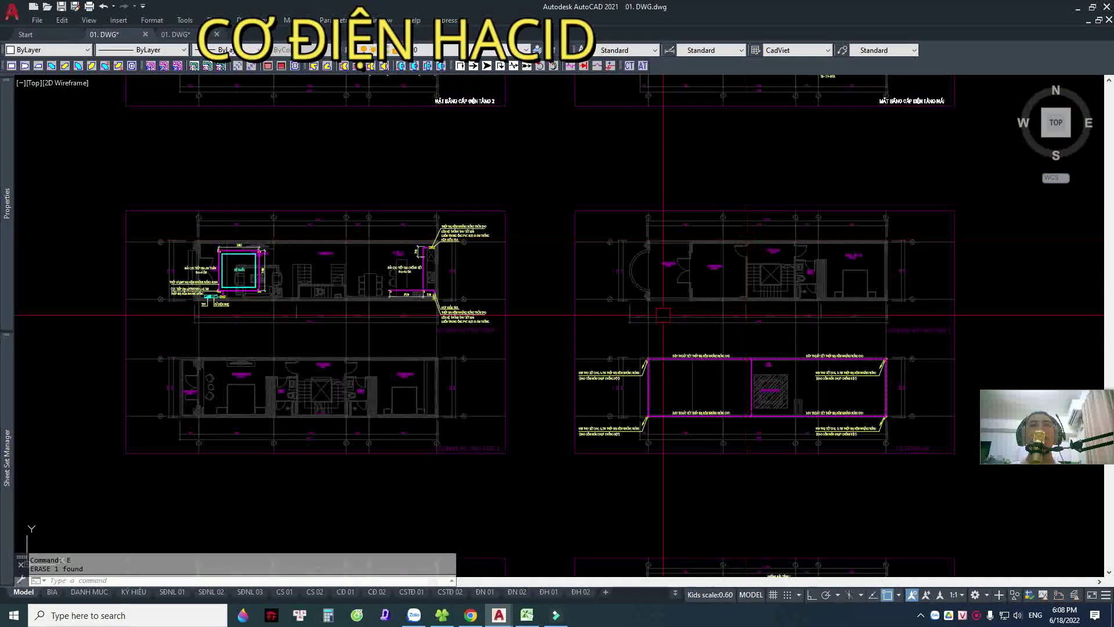
pyautogui.scroll(-1, 538, 335)
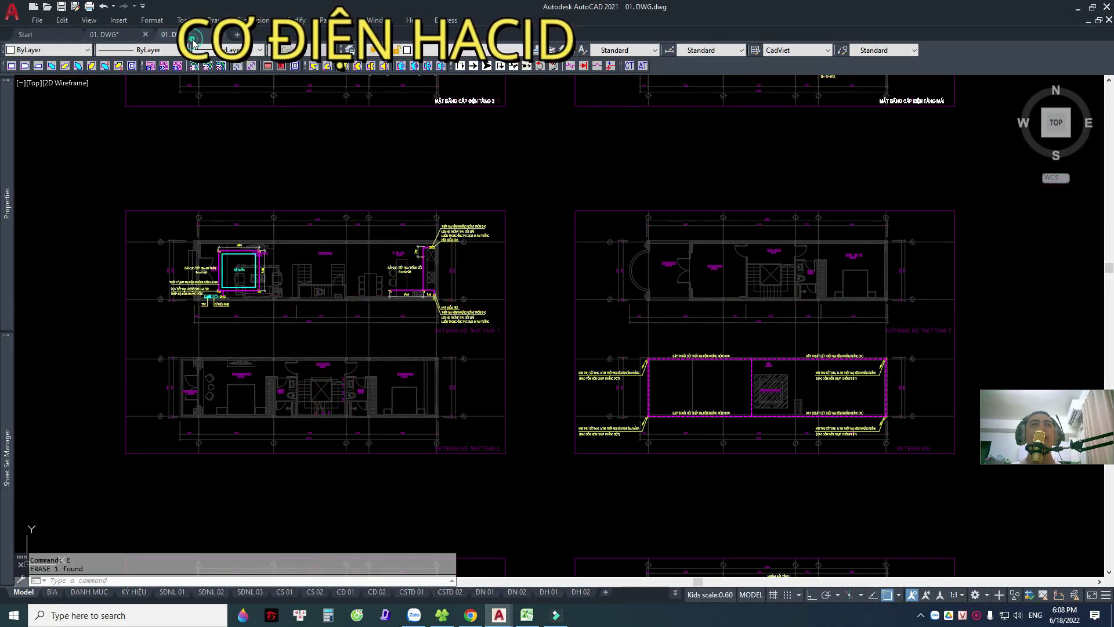
pyautogui.click(184, 35)
pyautogui.scroll(-5, 564, 315)
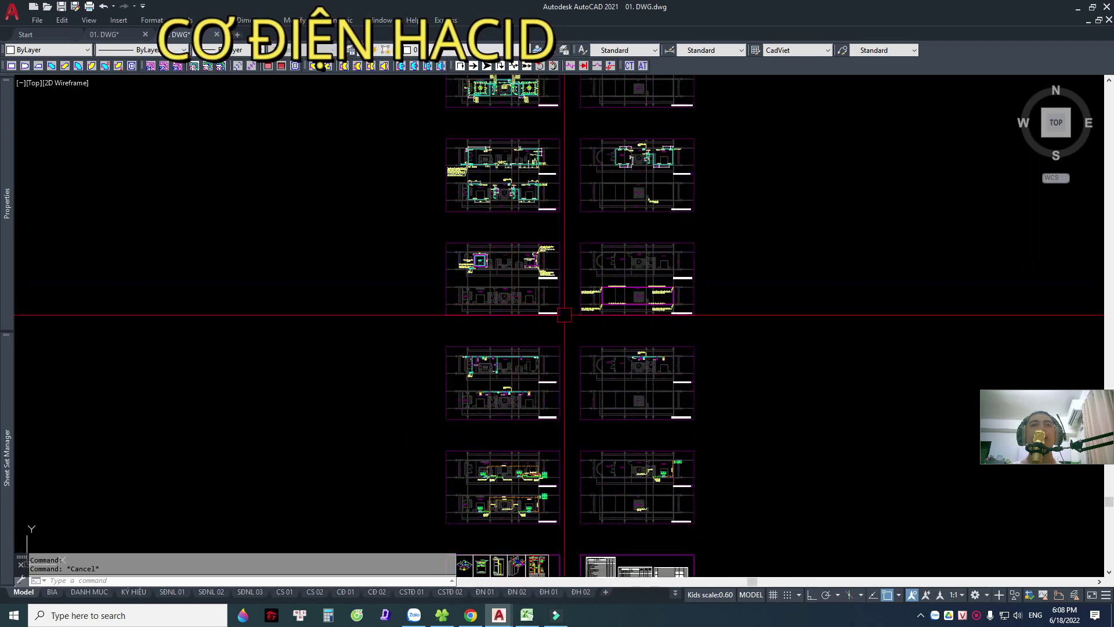
pyautogui.scroll(3, 564, 315)
pyautogui.scroll(2, 530, 302)
pyautogui.scroll(-1, 530, 302)
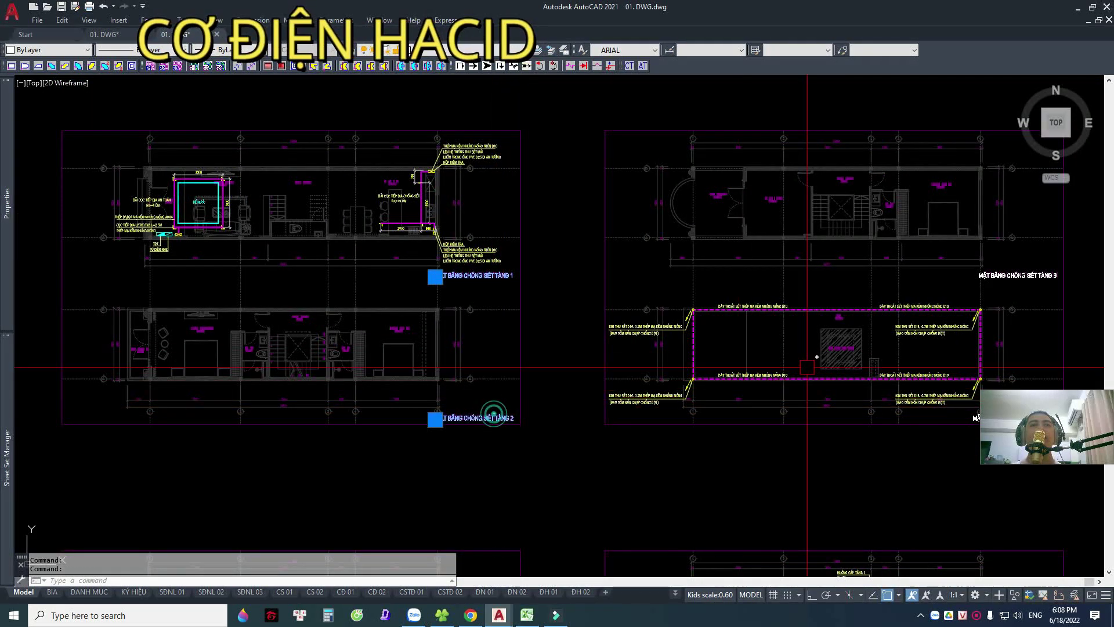
pyautogui.scroll(-2, 806, 367)
# Copy the selected labels with a base point, then cancel the pending paste.
pyautogui.hotkey('ctrl', 'shift', 'c')
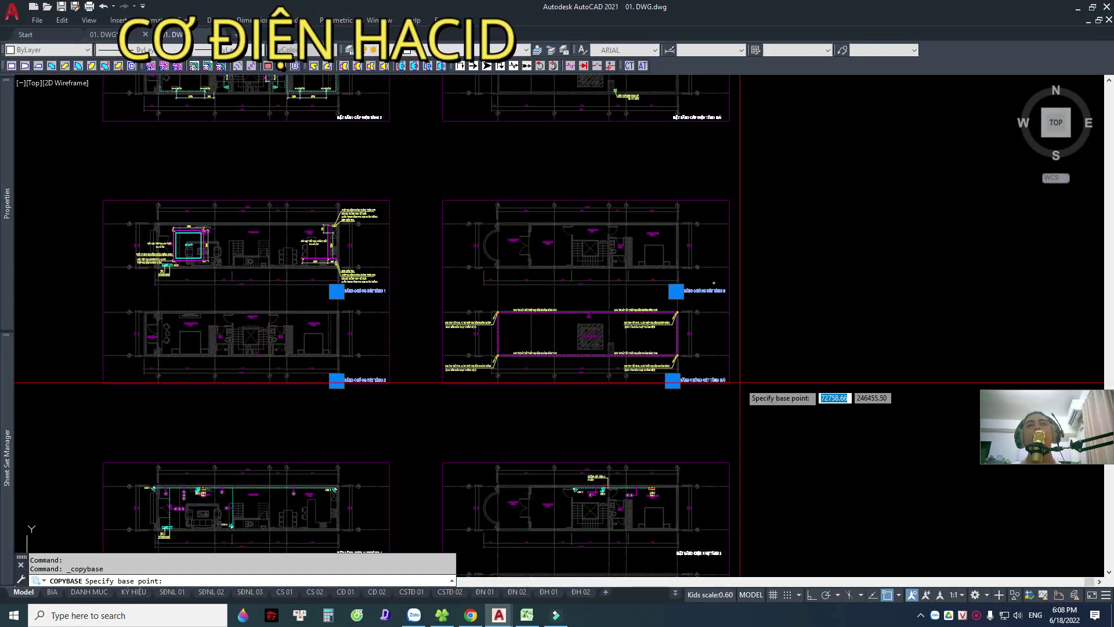
pyautogui.click(740, 383)
pyautogui.scroll(1, 317, 197)
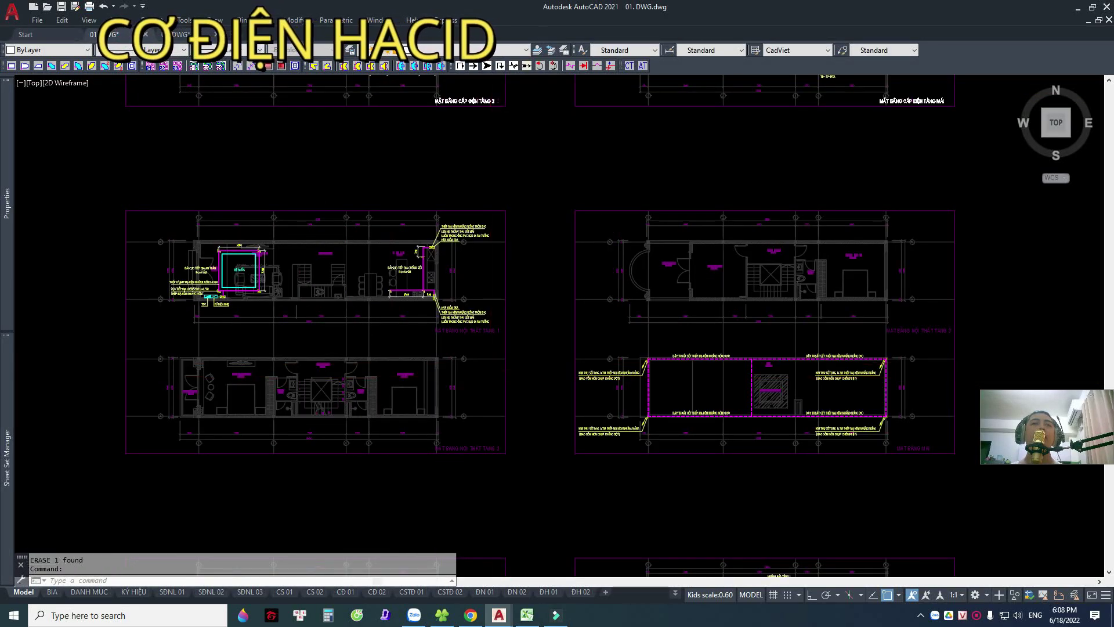
pyautogui.scroll(-2, 812, 400)
pyautogui.hotkey('ctrl', 'v')
pyautogui.scroll(1, 813, 401)
pyautogui.press('Escape')
# Pan across the lightning-protection plans, selecting then deselecting the floor 1 plan title.
pyautogui.moveTo(371, 325); pyautogui.dragTo(359, 302, button='middle')
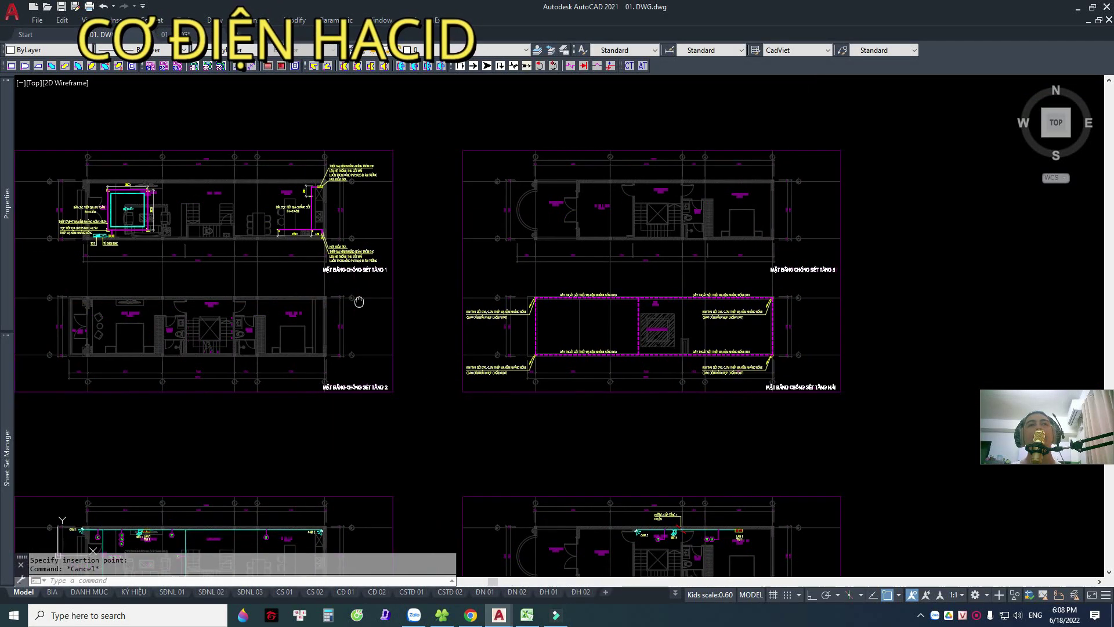
pyautogui.scroll(3, 359, 301)
pyautogui.click(406, 236)
pyautogui.scroll(-3, 406, 236)
pyautogui.scroll(2, 503, 311)
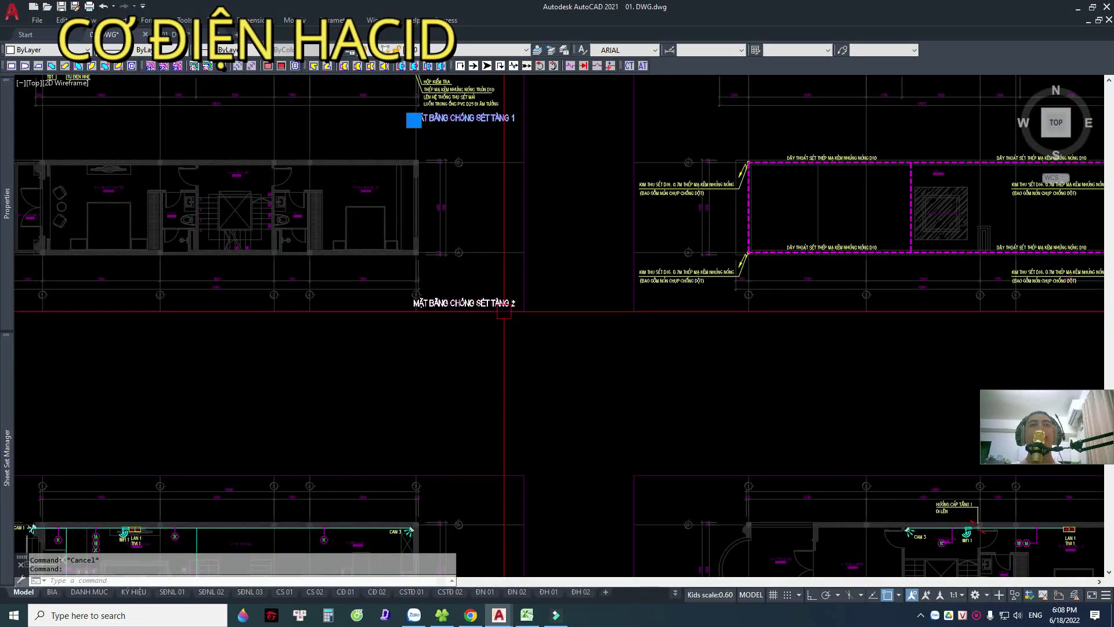
pyautogui.press('Escape')
pyautogui.scroll(-5, 504, 312)
pyautogui.scroll(4, 466, 316)
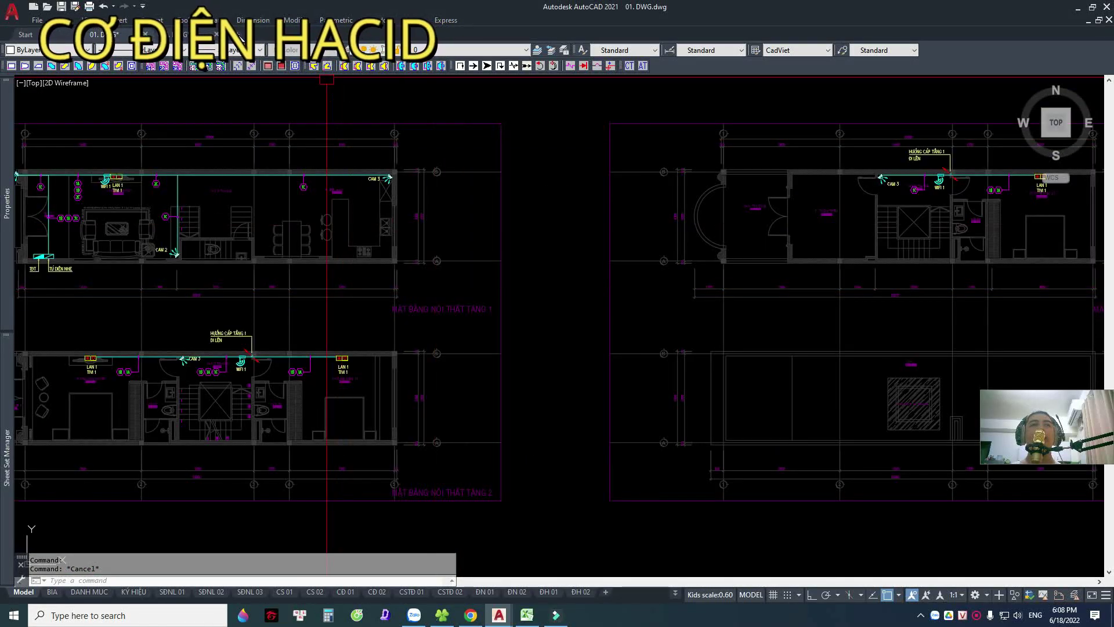
pyautogui.scroll(-3, 327, 78)
pyautogui.scroll(2, 416, 266)
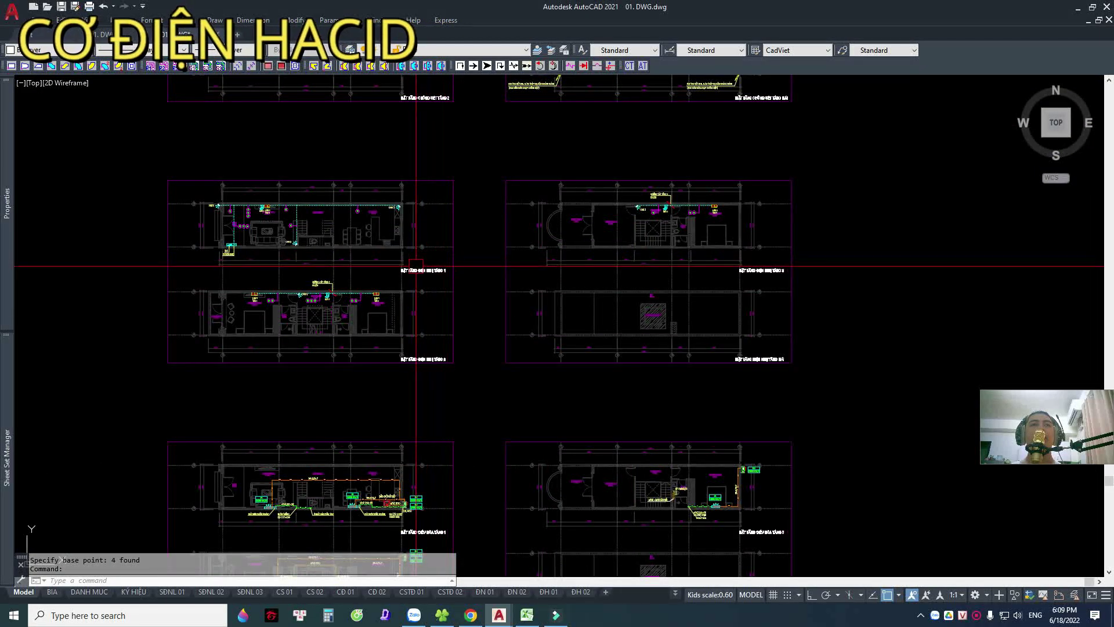
# Select the six floor-plan title labels and copy them with a base point.
pyautogui.click(423, 271)
pyautogui.click(424, 359)
pyautogui.click(766, 359)
pyautogui.click(778, 271)
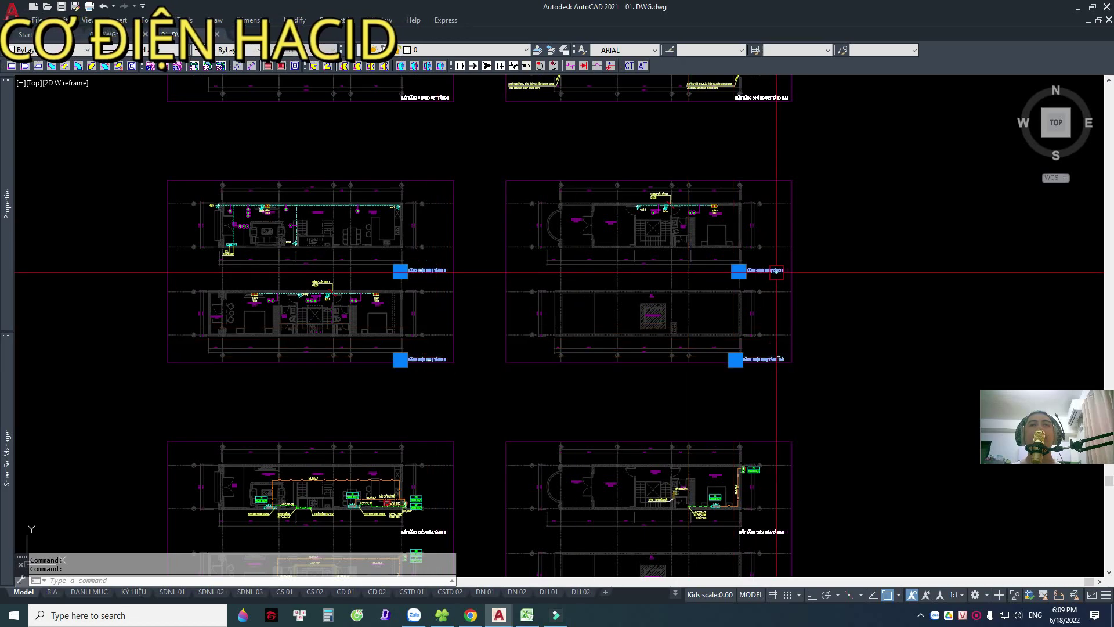
pyautogui.moveTo(778, 272); pyautogui.dragTo(777, 93, button='middle')
pyautogui.click(765, 354)
pyautogui.click(767, 445)
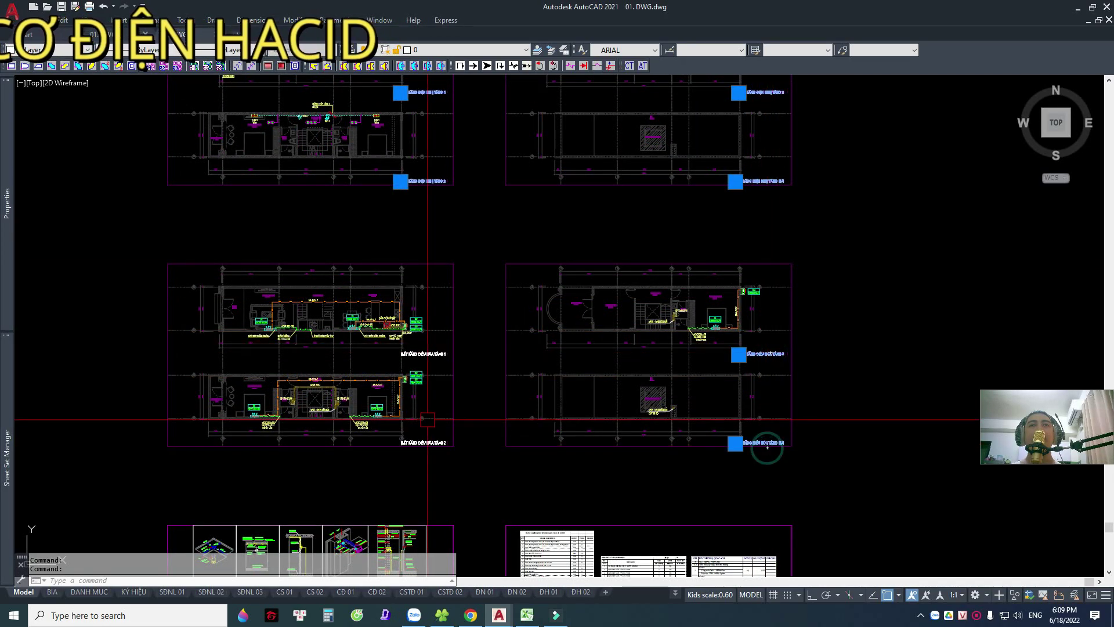
pyautogui.hotkey('ctrl', 'shift', 'c')
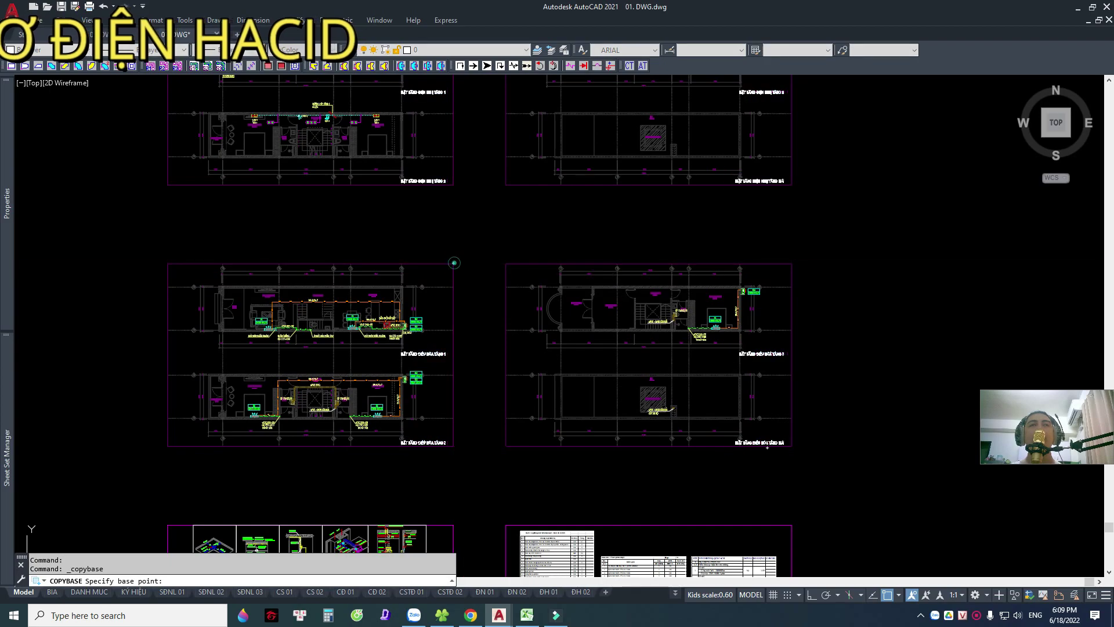
pyautogui.click(453, 262)
# Paste the copied plan titles at the insertion point on the air-conditioning sheets.
pyautogui.scroll(-2, 454, 262)
pyautogui.scroll(-3, 499, 256)
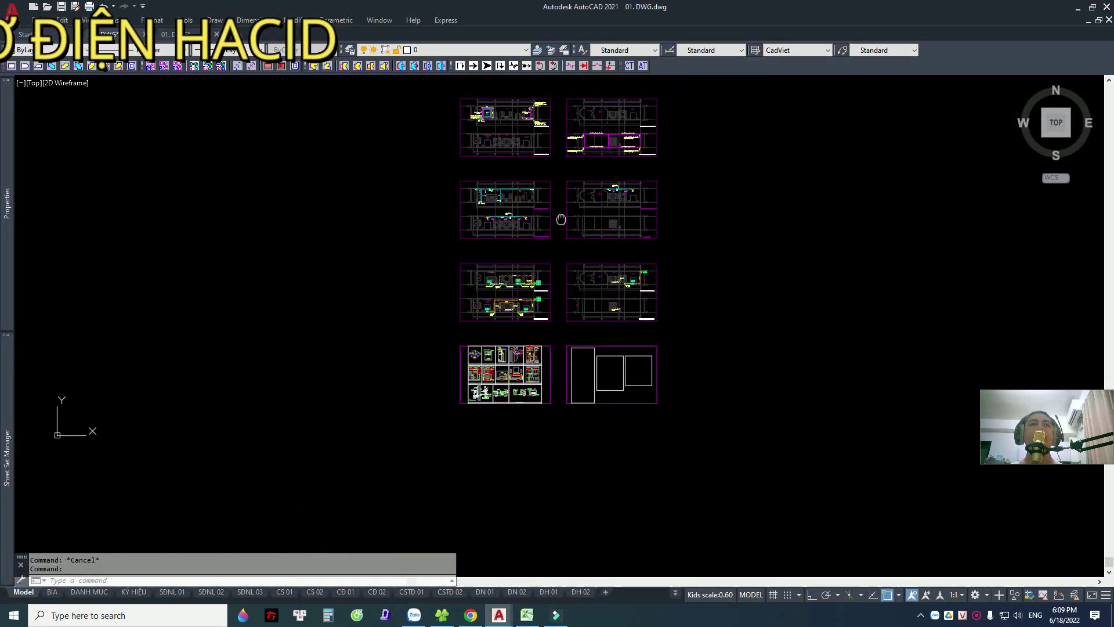
pyautogui.scroll(4, 553, 250)
pyautogui.hotkey('ctrl', 'v')
pyautogui.click(553, 250)
# Erase the duplicated old plan title and bring the TẦNG 3 and TẦNG MÁI sheets into view.
pyautogui.scroll(5, 557, 249)
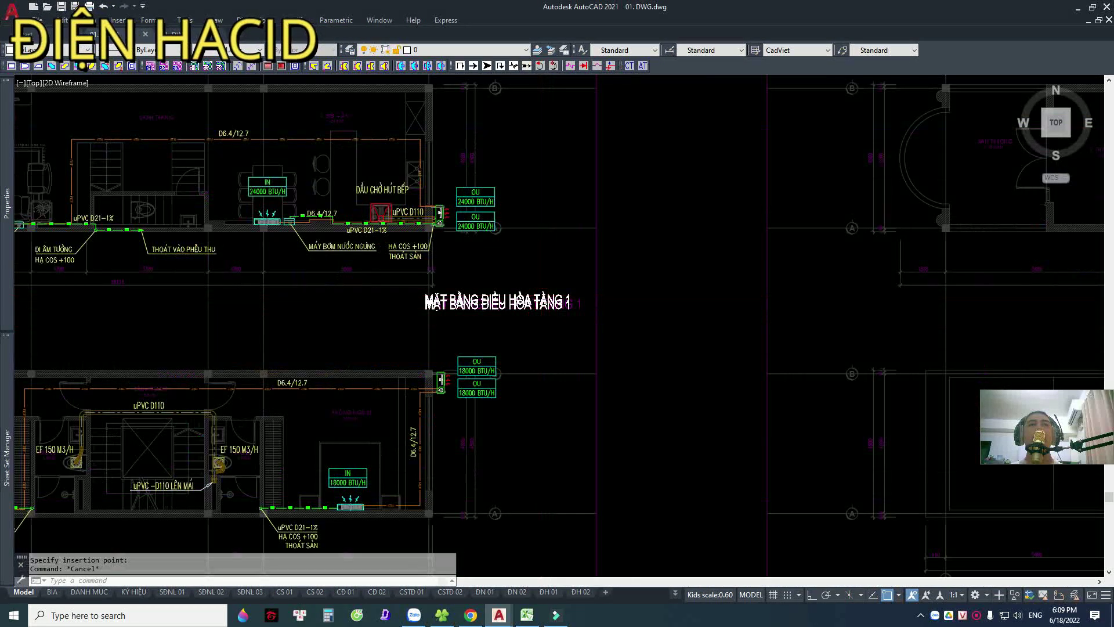
pyautogui.click(348, 311)
pyautogui.write('e')
pyautogui.press('Return')
pyautogui.scroll(-5, 558, 390)
pyautogui.scroll(3, 559, 390)
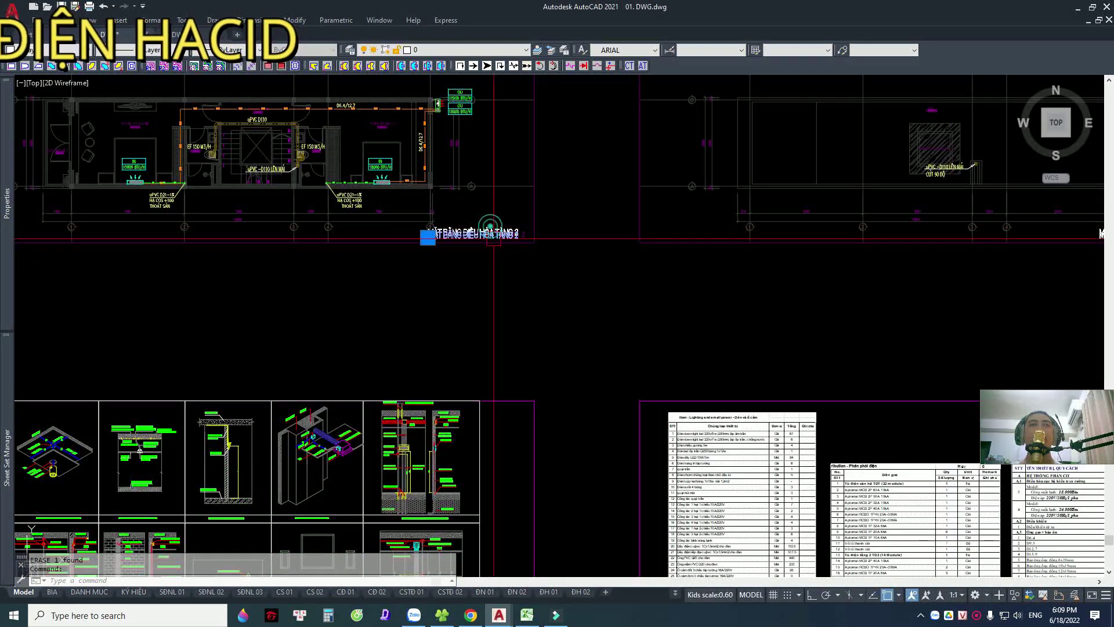
pyautogui.moveTo(464, 235); pyautogui.dragTo(536, 410, button='middle')
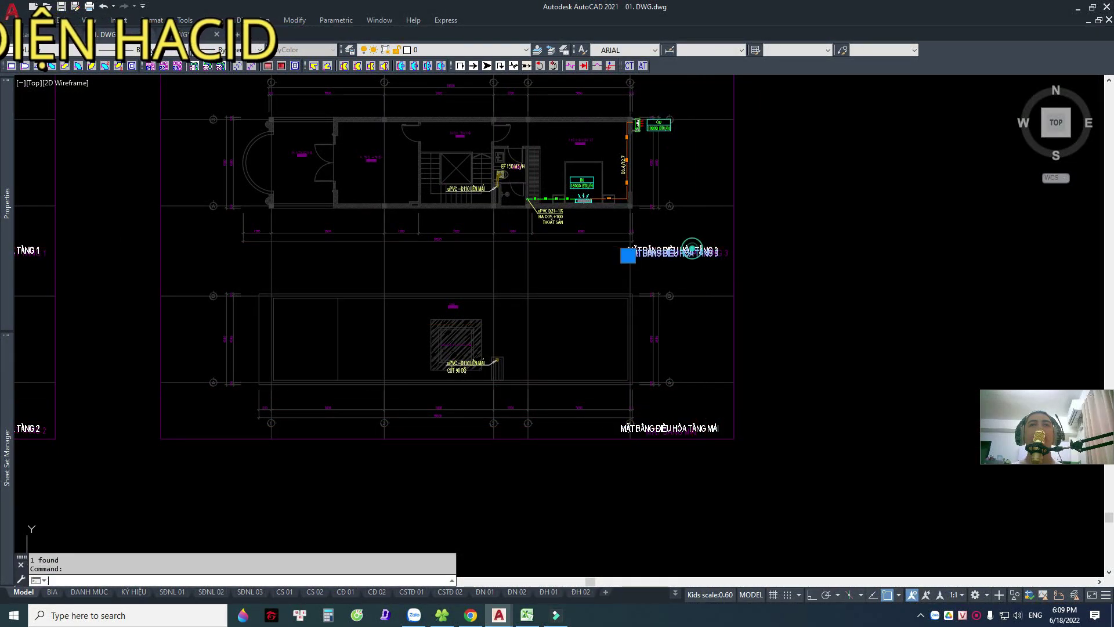
pyautogui.scroll(-3, 697, 250)
pyautogui.scroll(-2, 596, 306)
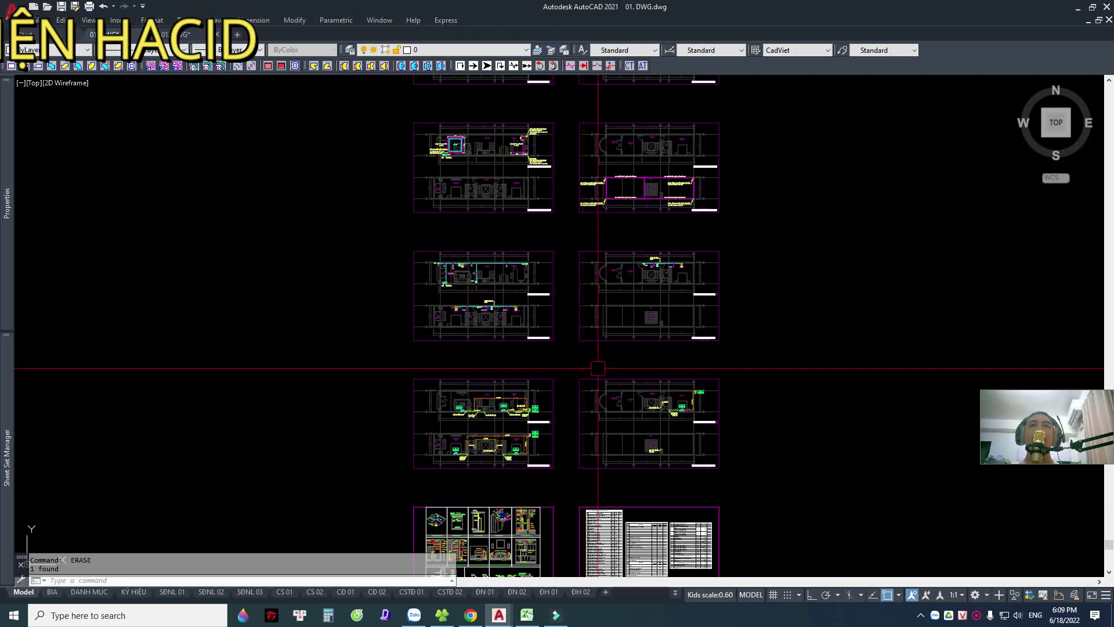
pyautogui.scroll(-4, 581, 377)
pyautogui.moveTo(564, 286); pyautogui.dragTo(556, 331, button='middle')
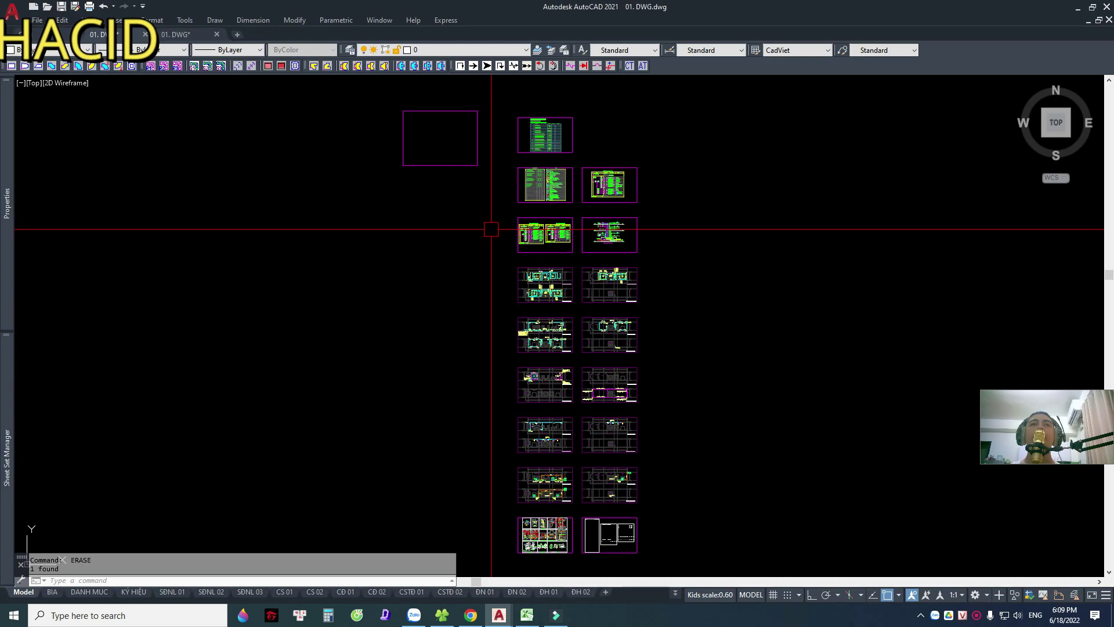
pyautogui.scroll(-3, 498, 233)
pyautogui.scroll(1, 511, 194)
pyautogui.moveTo(511, 195); pyautogui.dragTo(450, 229, button='middle')
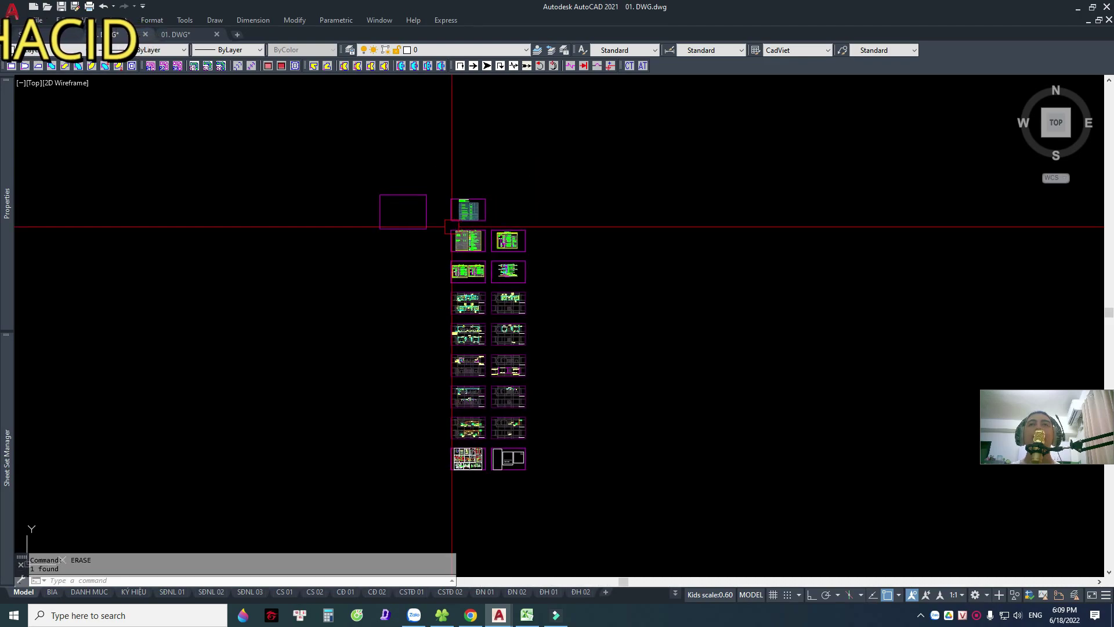
pyautogui.moveTo(517, 205); pyautogui.dragTo(548, 203, button='middle')
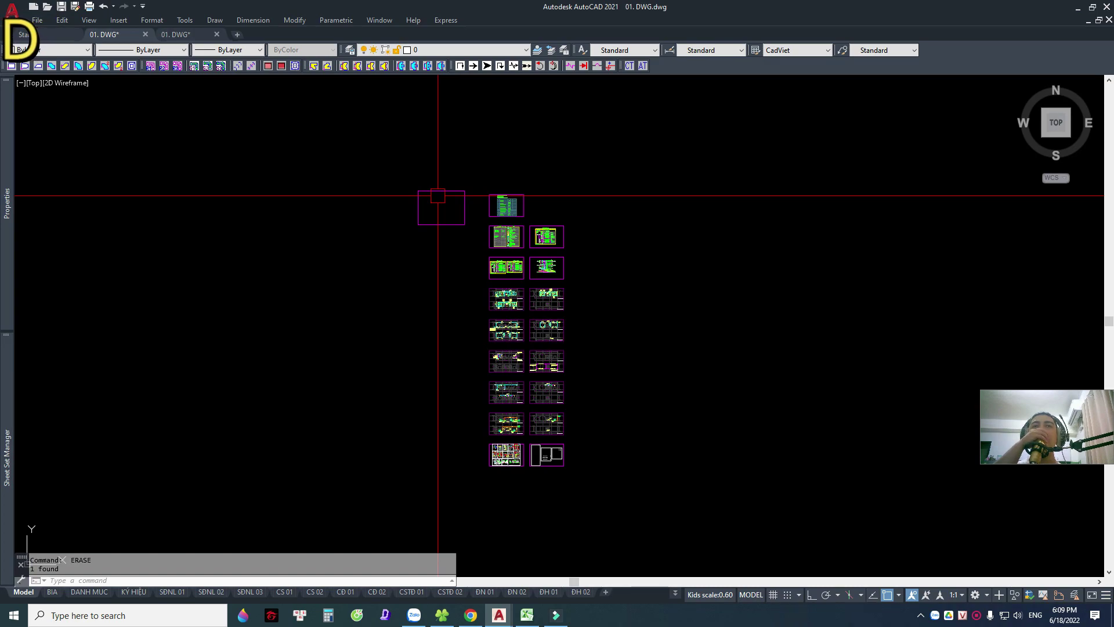
pyautogui.moveTo(469, 186); pyautogui.dragTo(518, 169, button='middle')
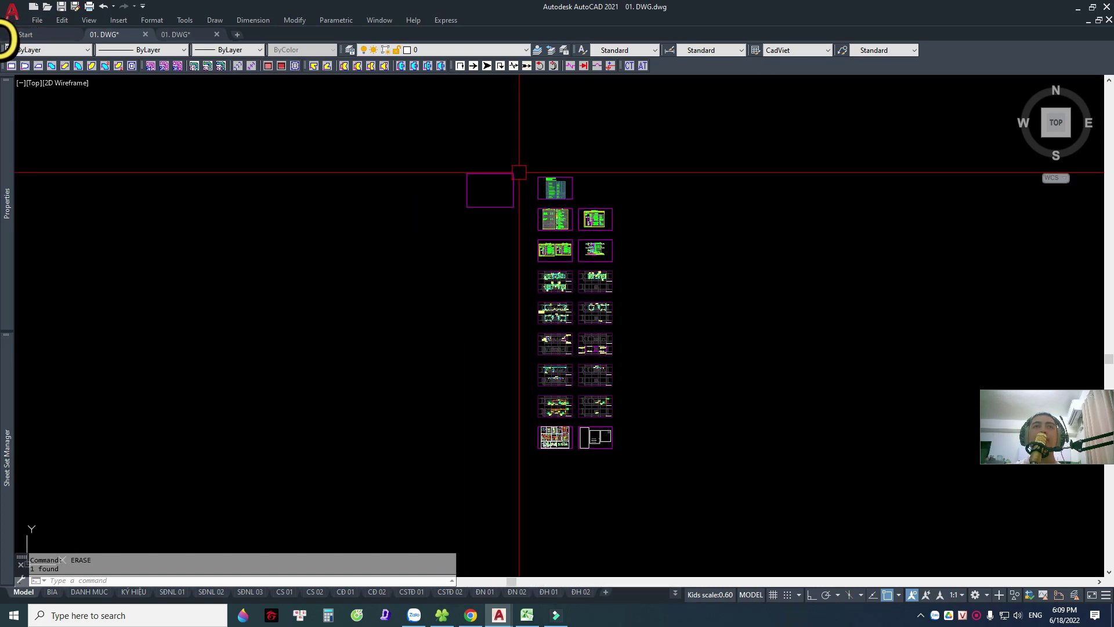